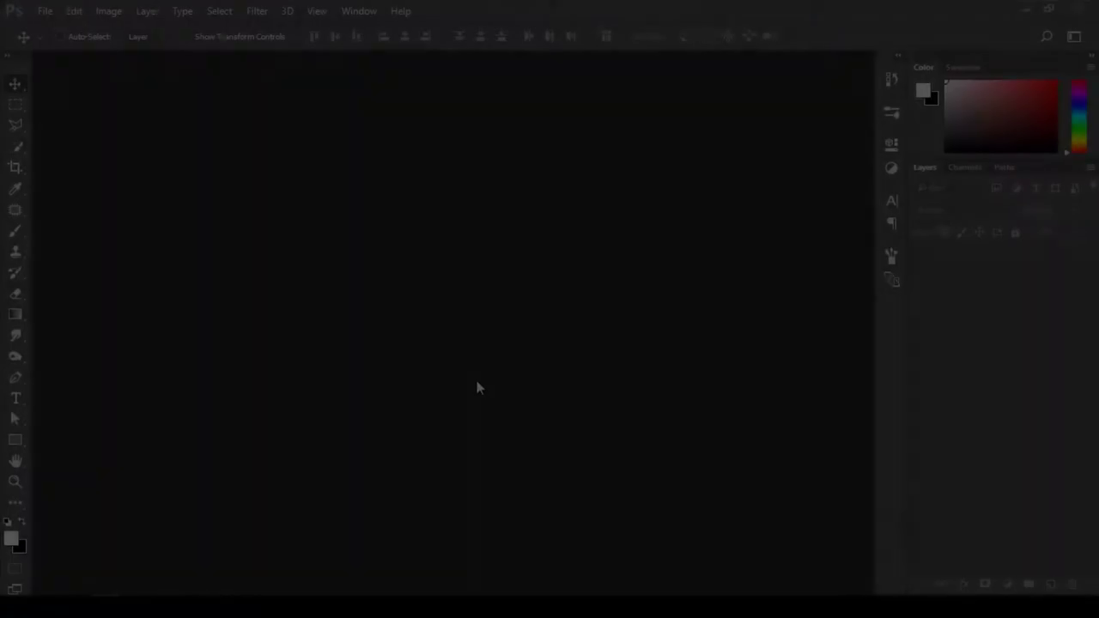
- Create Untitled-1, a blank white 1920 × 1080 px document at 300 ppi
left_click(45, 11)
left_click(74, 30)
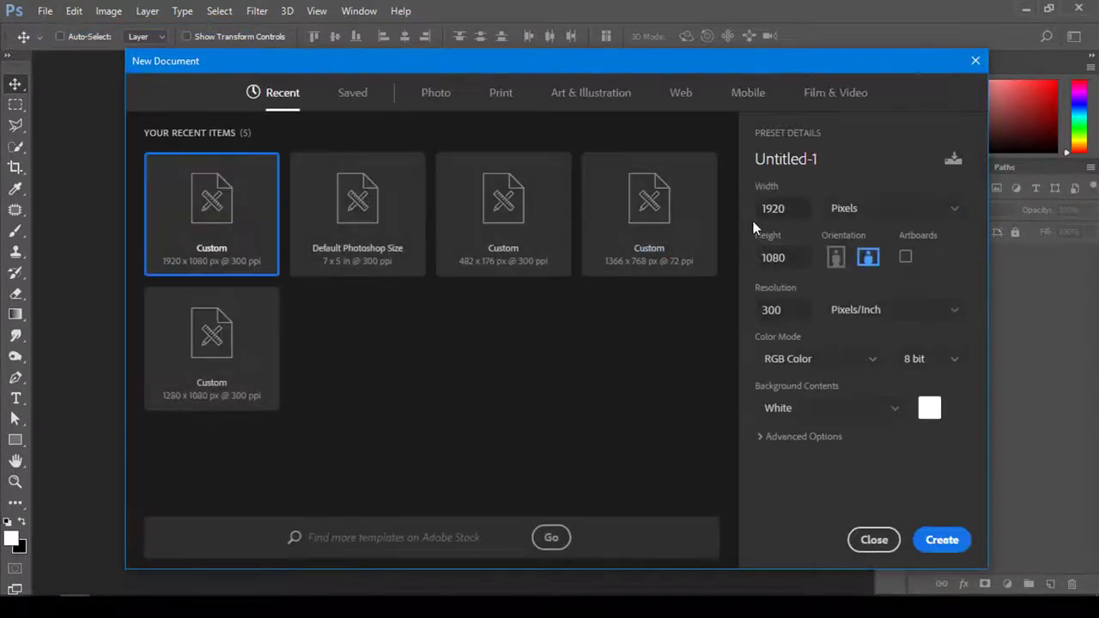
left_click(773, 209)
left_click(789, 257)
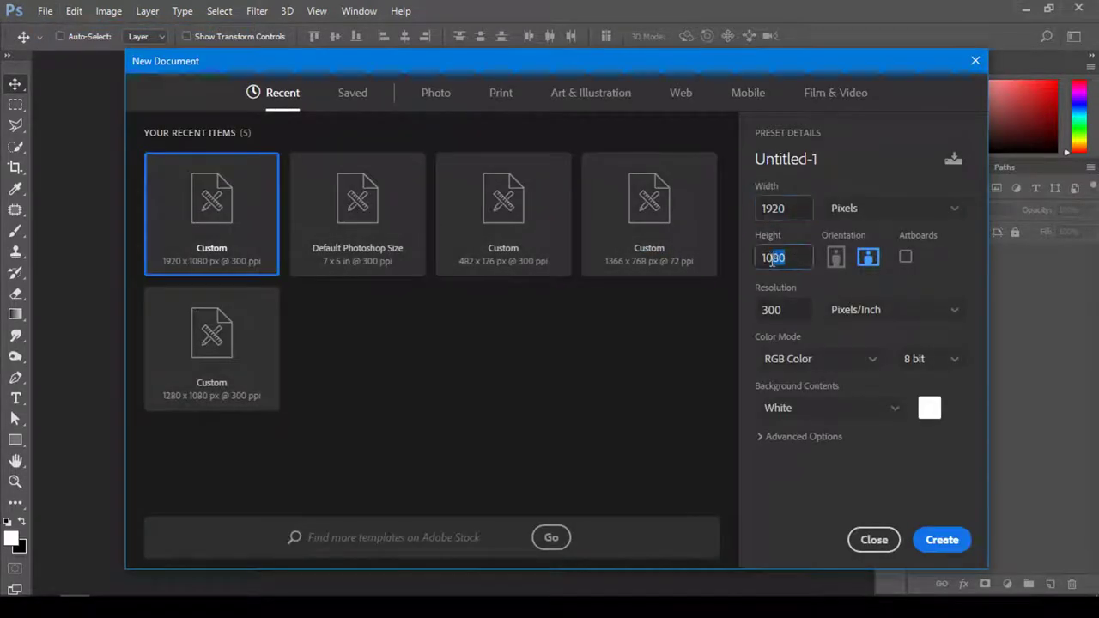
left_click(777, 310)
left_click(945, 541)
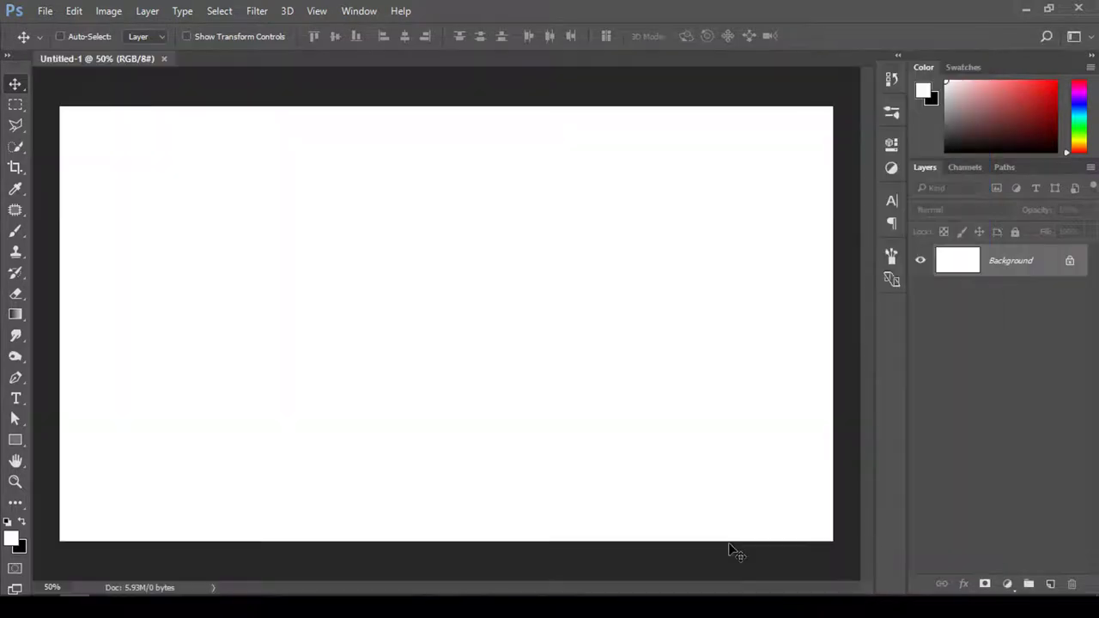
- Embed the mad_sky_10 stormy sky image across the canvas's upper half and add a layer mask
left_click(45, 10)
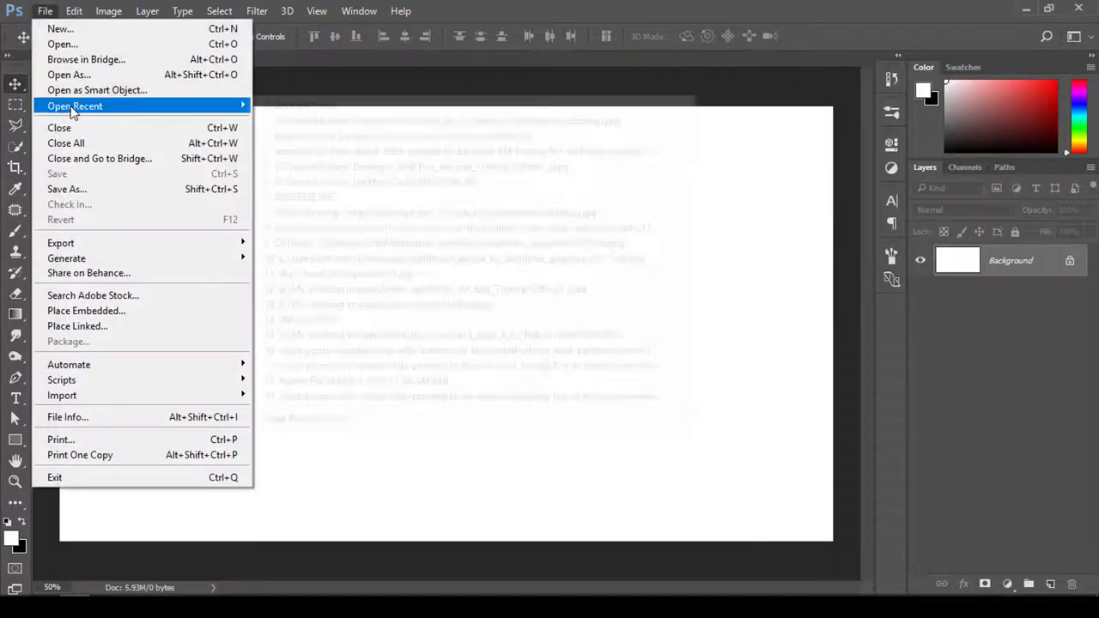
left_click(119, 313)
left_click_drag(468, 365, 470, 236)
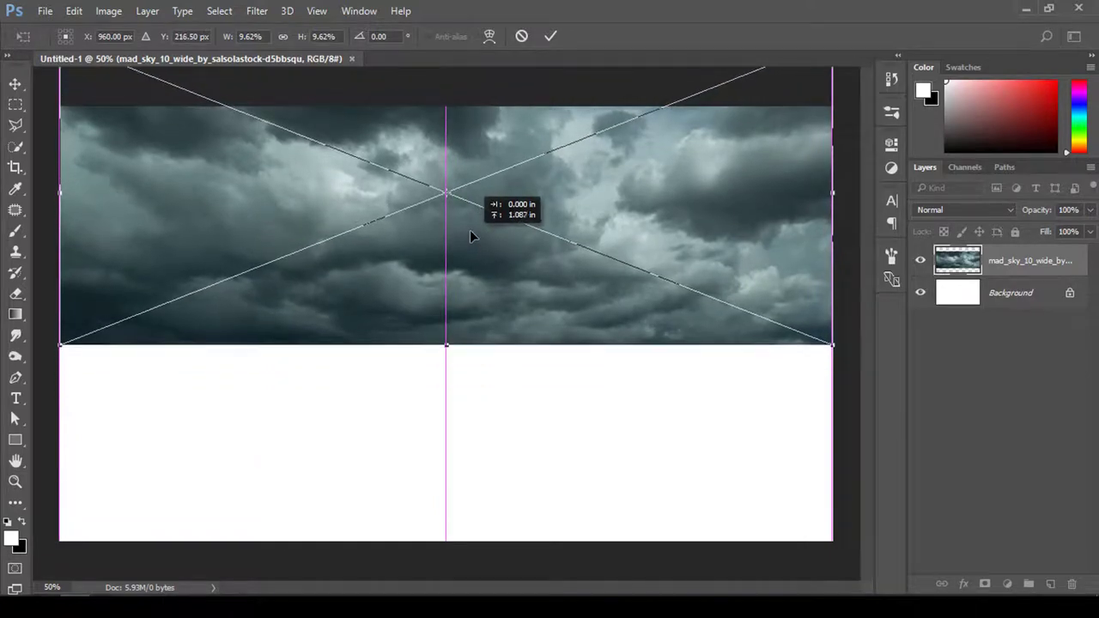
left_click_drag(470, 240, 470, 218)
left_click_drag(557, 279, 559, 293)
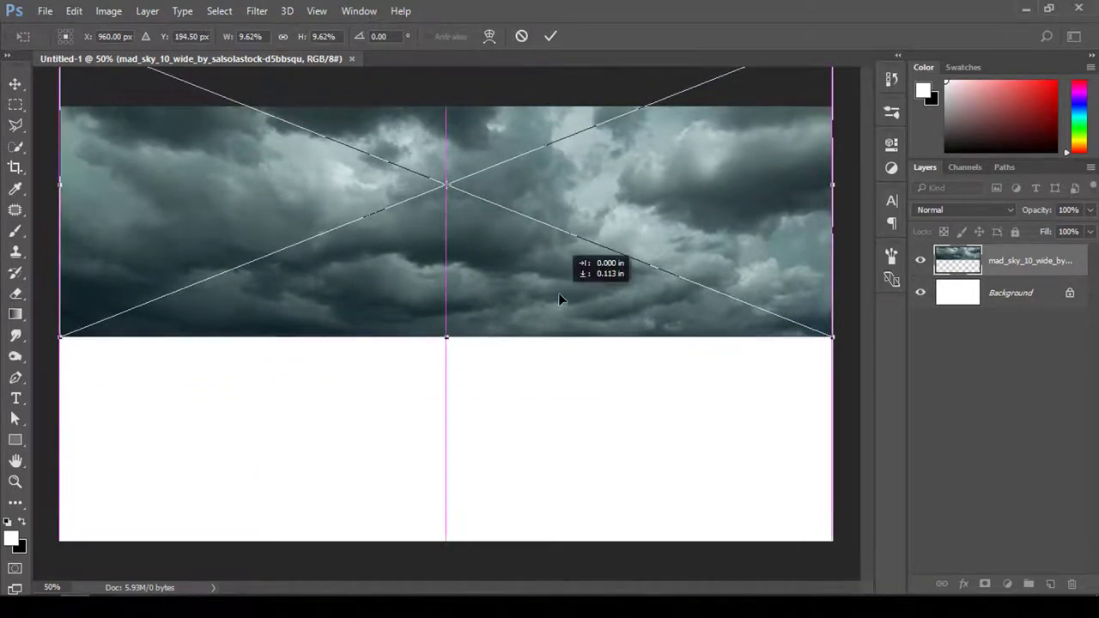
left_click(552, 37)
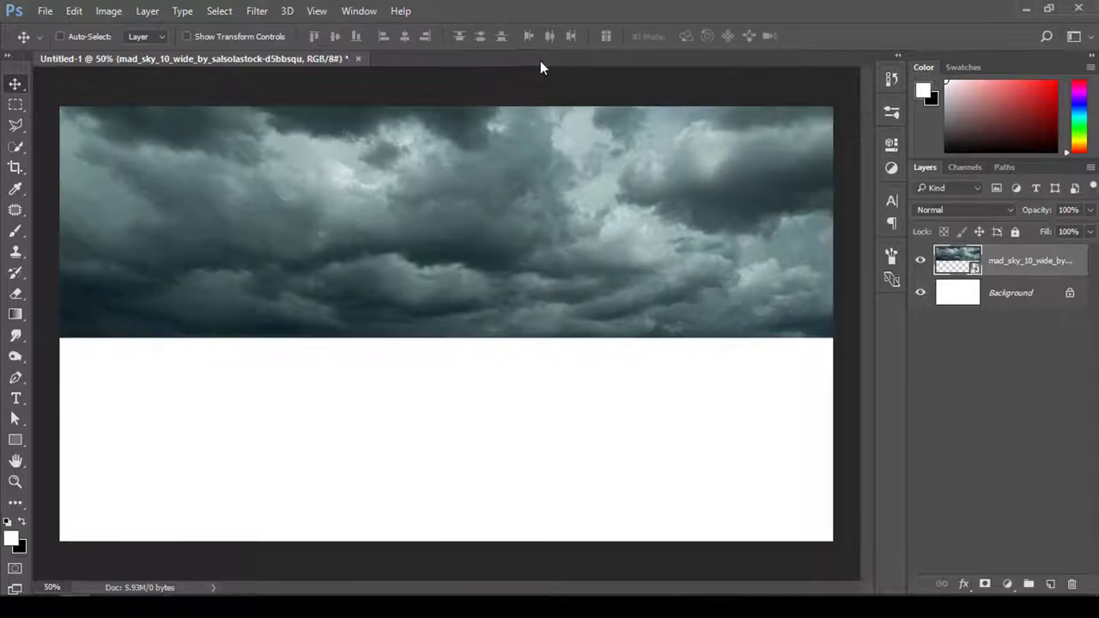
left_click(985, 584)
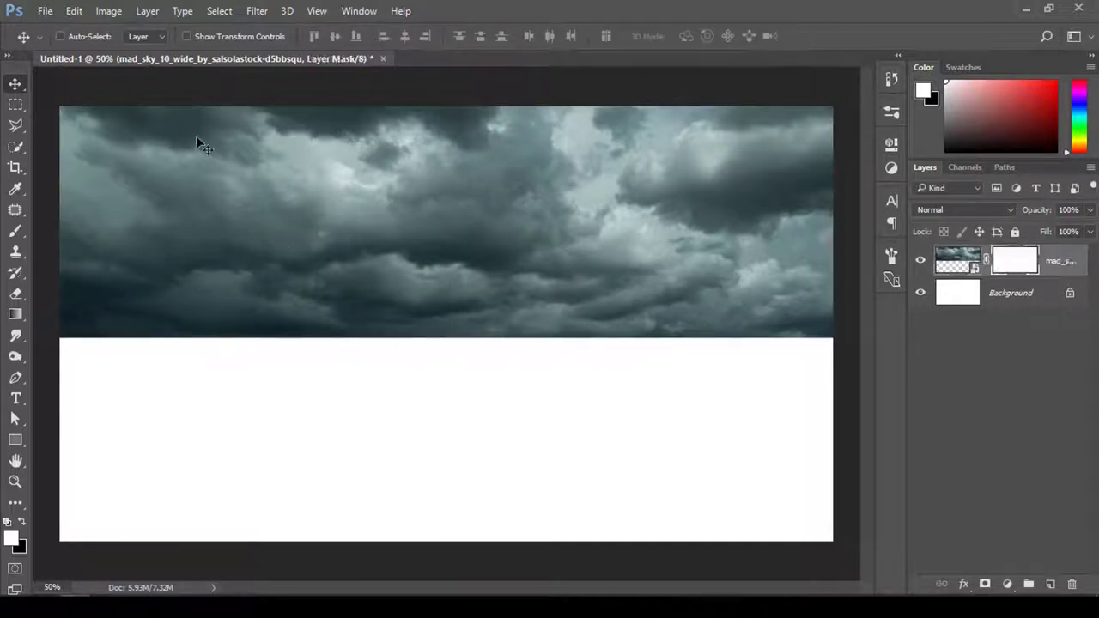
left_click(44, 10)
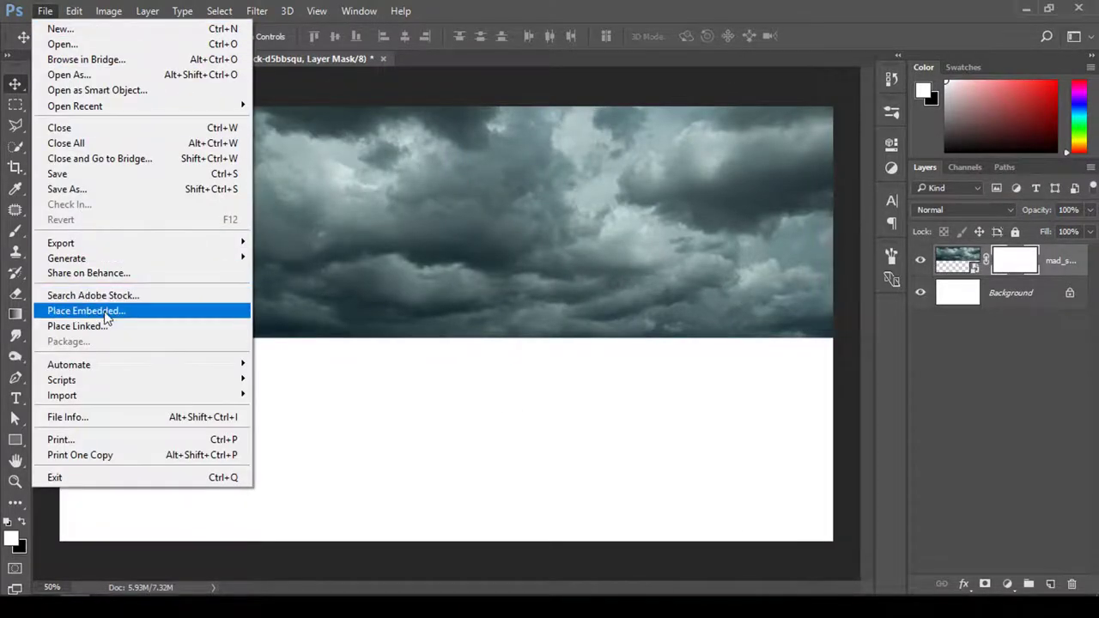
- Embed the SNV32504 cliff photo and mask it to a Quick Selection of the cliffs
left_click(105, 311)
left_click(549, 37)
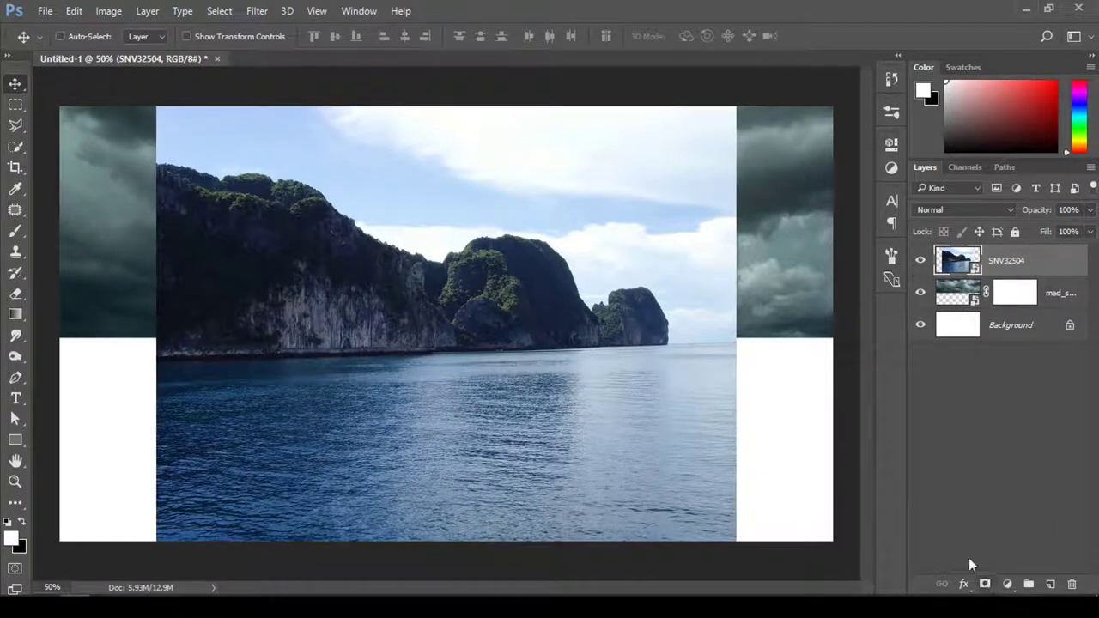
key("w")
left_click_drag(189, 241, 543, 320)
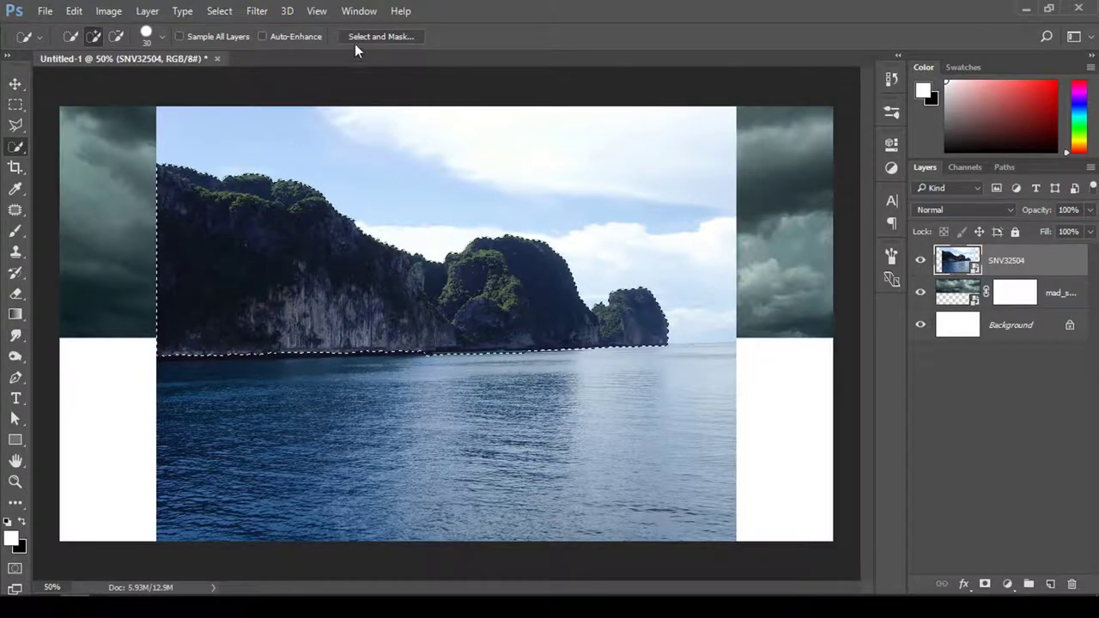
left_click(985, 584)
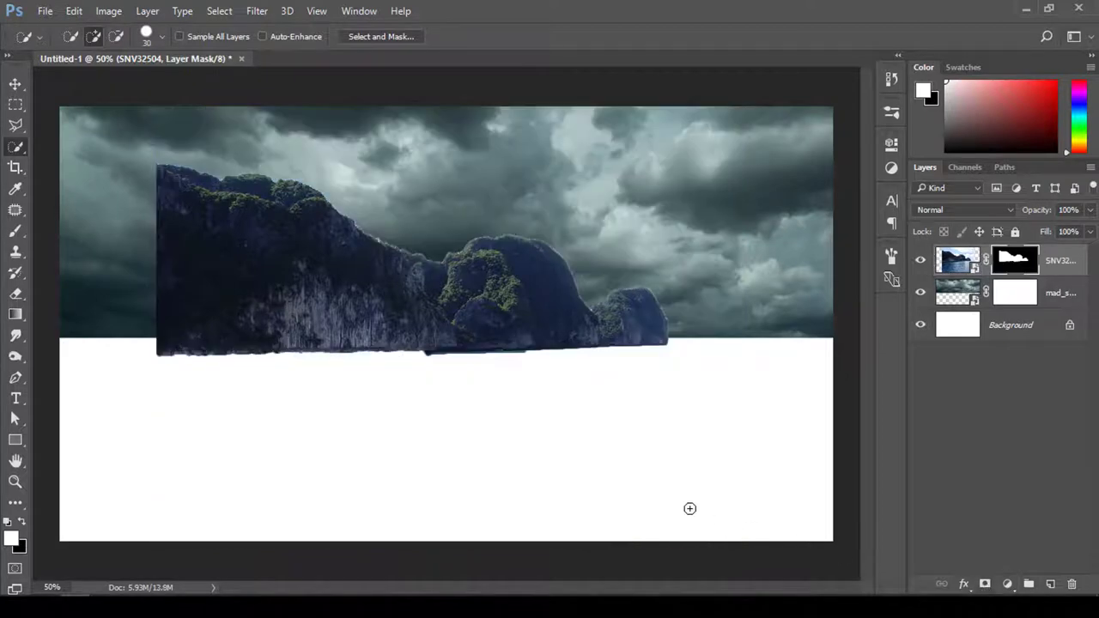
- Load the cliff mask as a selection and open Select and Mask
left_click(399, 37)
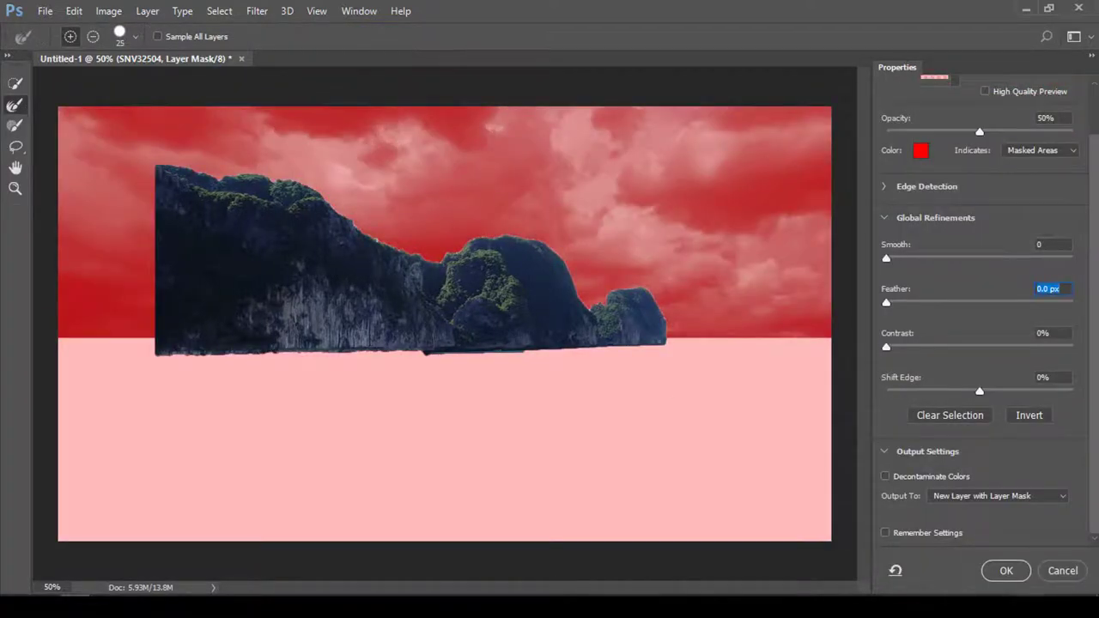
left_click(1063, 570)
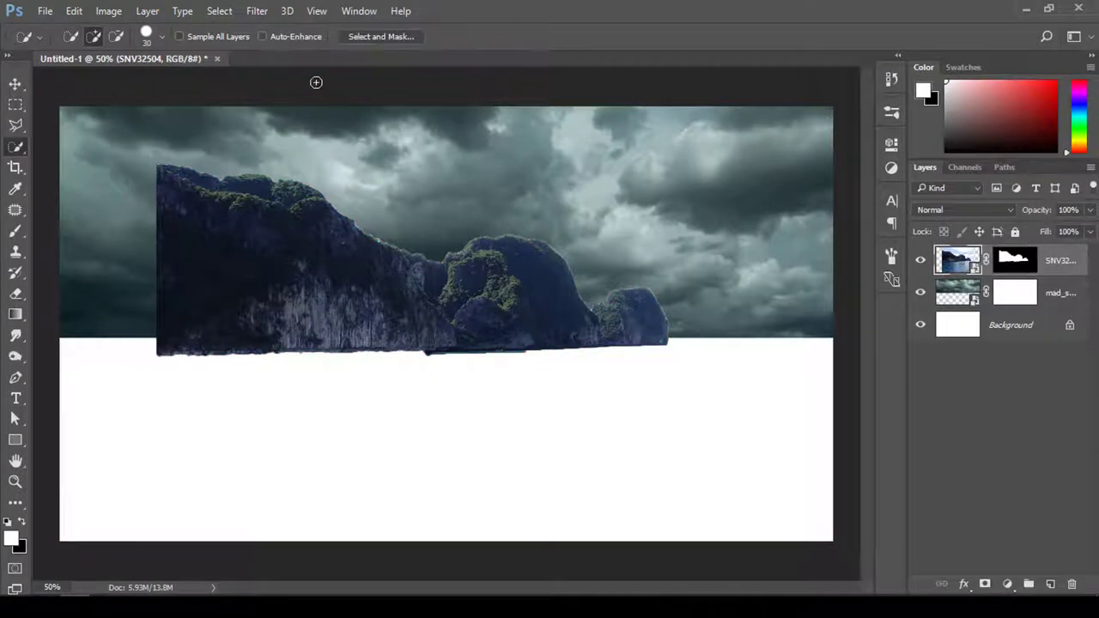
left_click(364, 36)
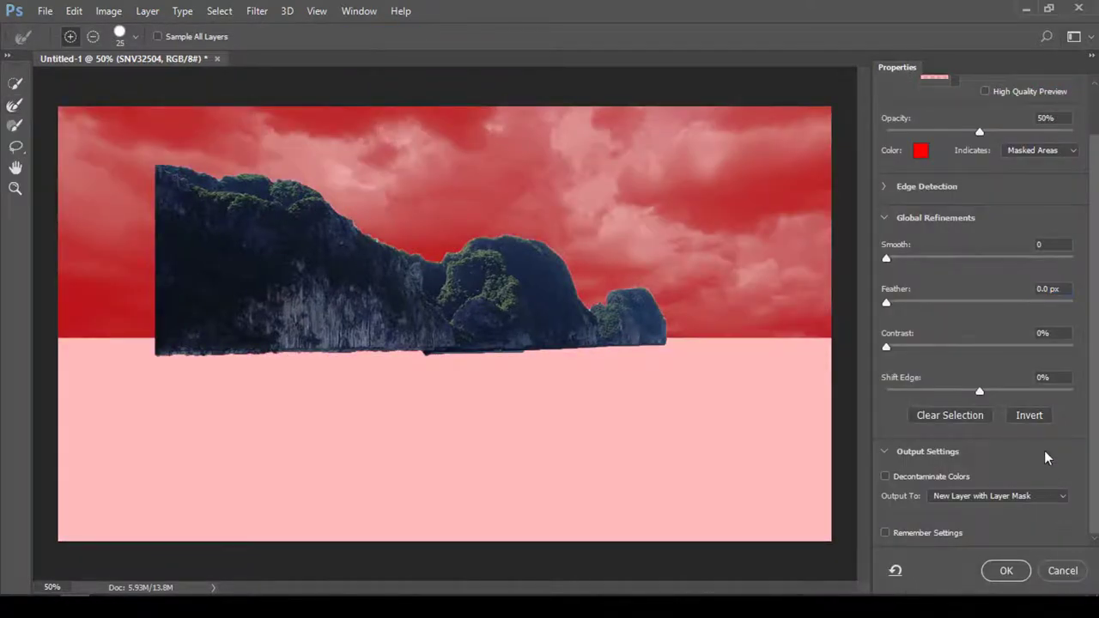
left_click(1063, 570)
left_click(1015, 260, "ctrl")
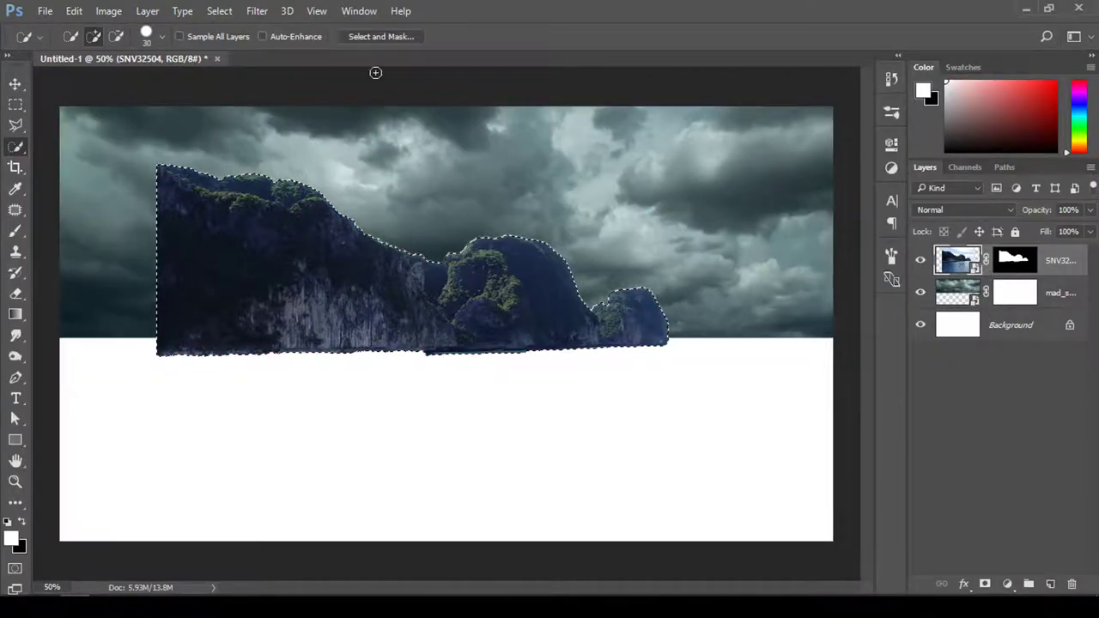
left_click(375, 38)
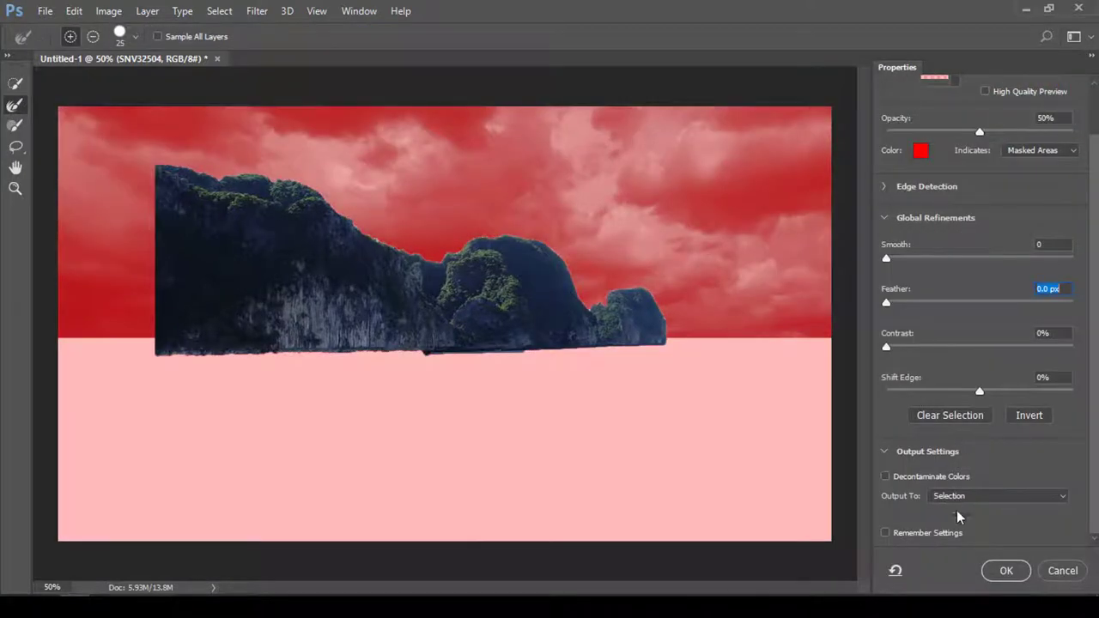
- Enable Decontaminate Colors with output to New Layer with Layer Mask
left_click(886, 477)
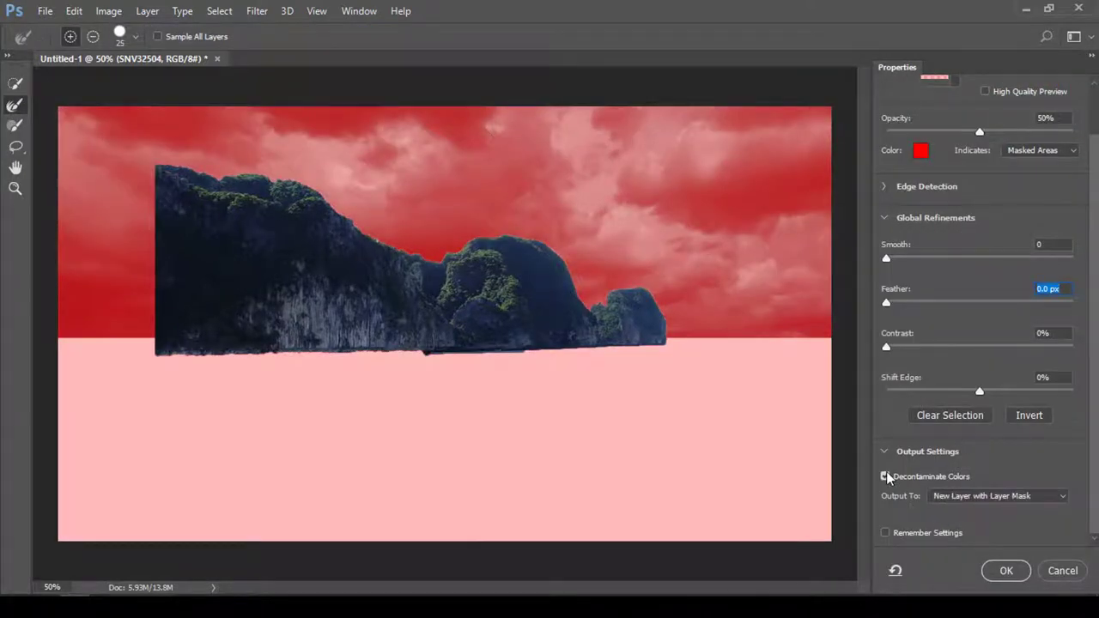
left_click(986, 496)
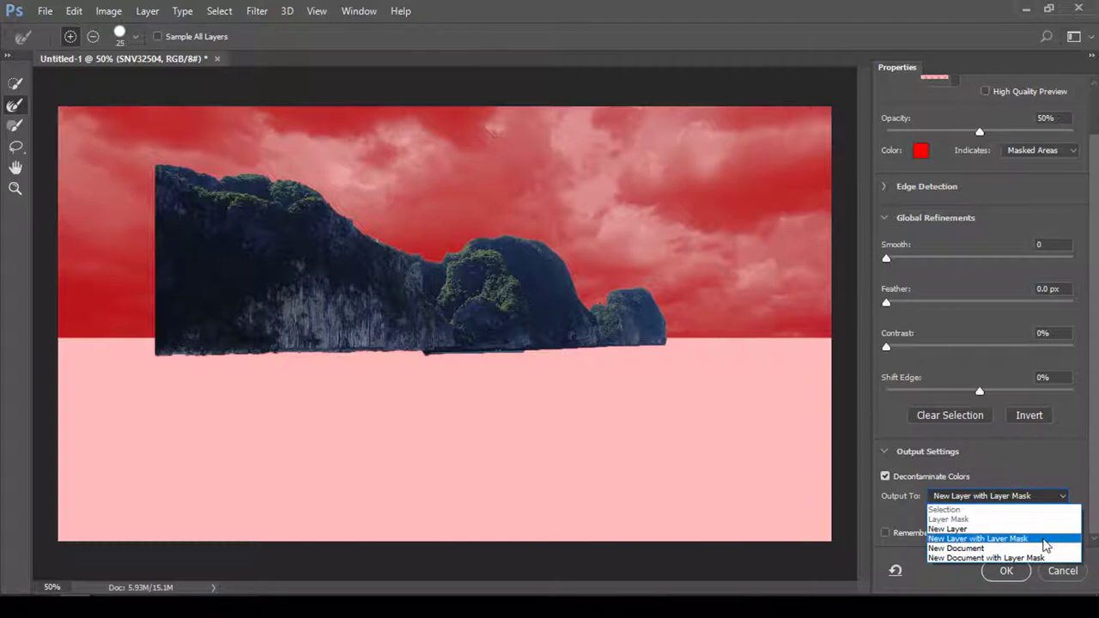
left_click(1045, 541)
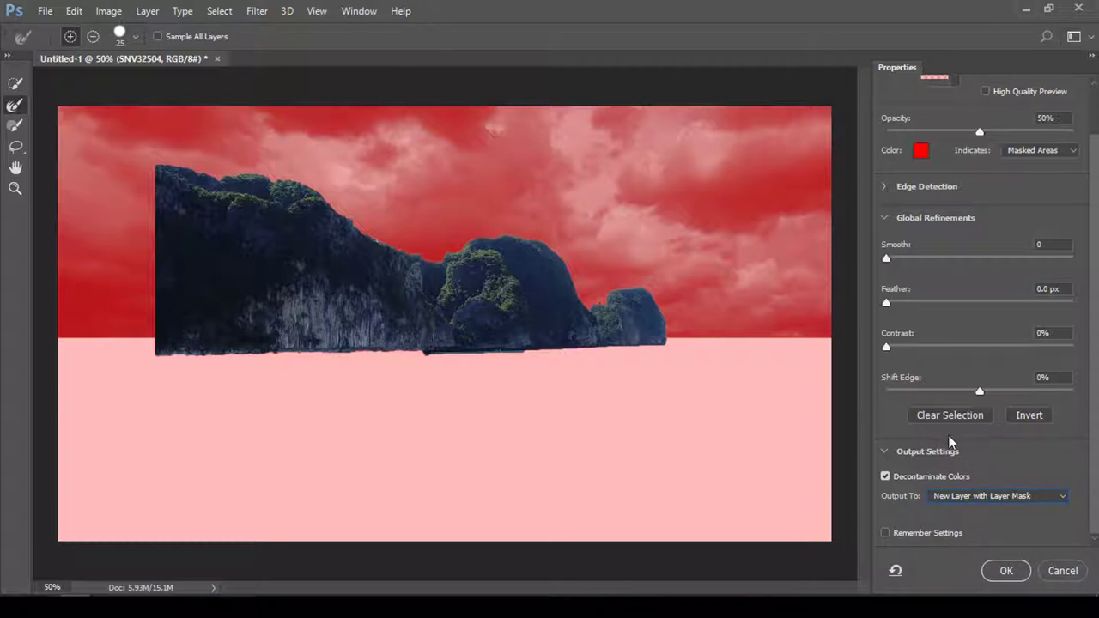
left_click(1017, 496)
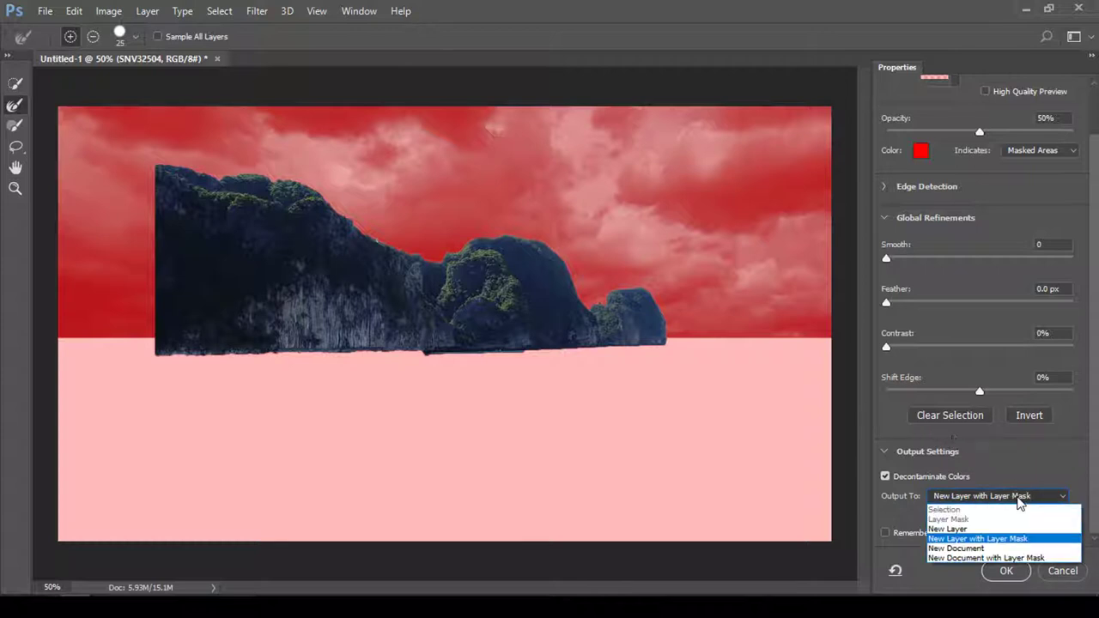
left_click(1018, 496)
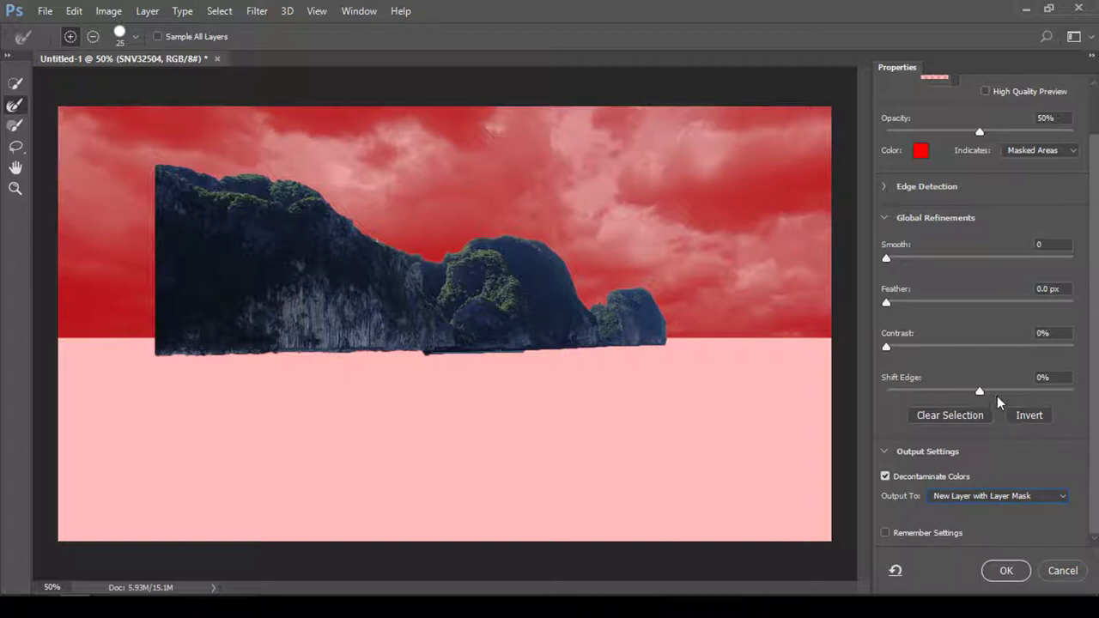
- Keep feather at 0.0 px and contrast at 0%, set Shift Edge to 1, and apply
left_click(1047, 291)
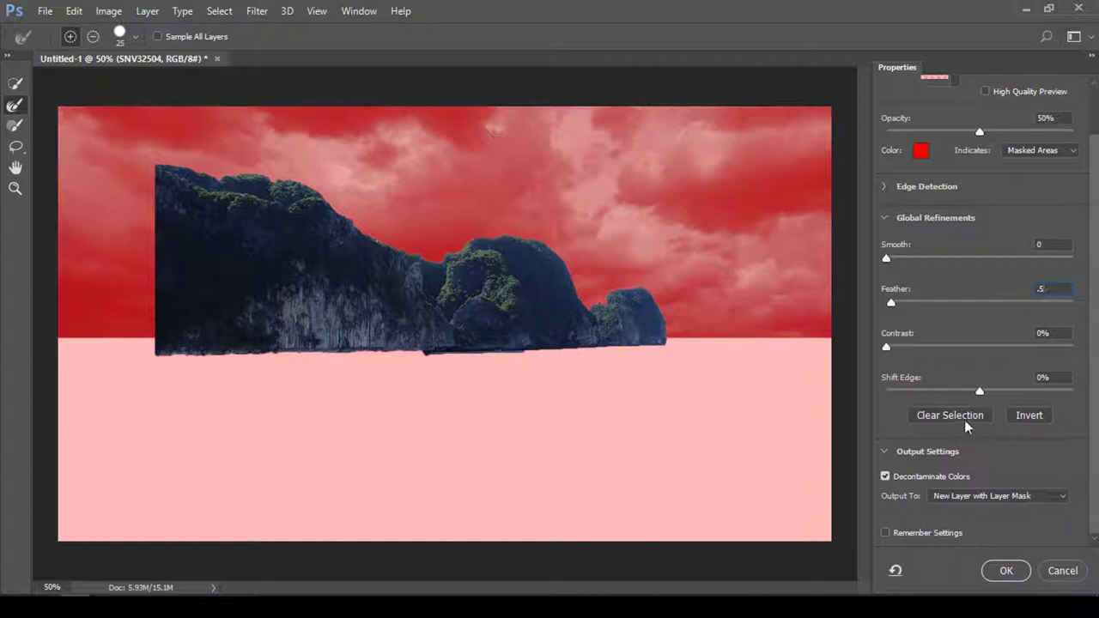
left_click_drag(892, 306, 923, 302)
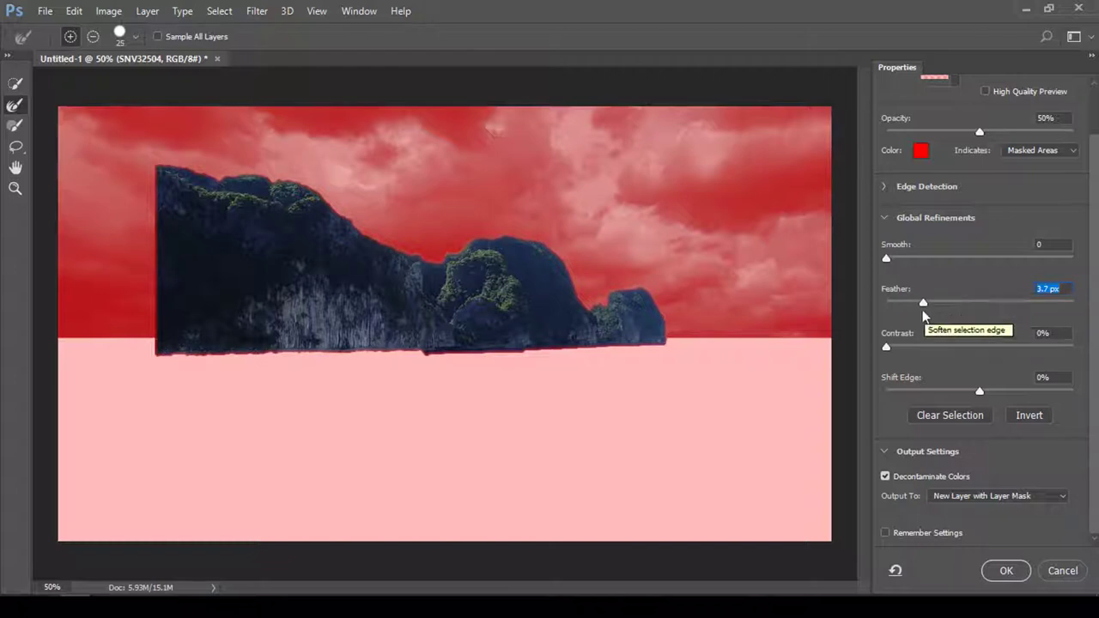
left_click_drag(923, 303, 887, 304)
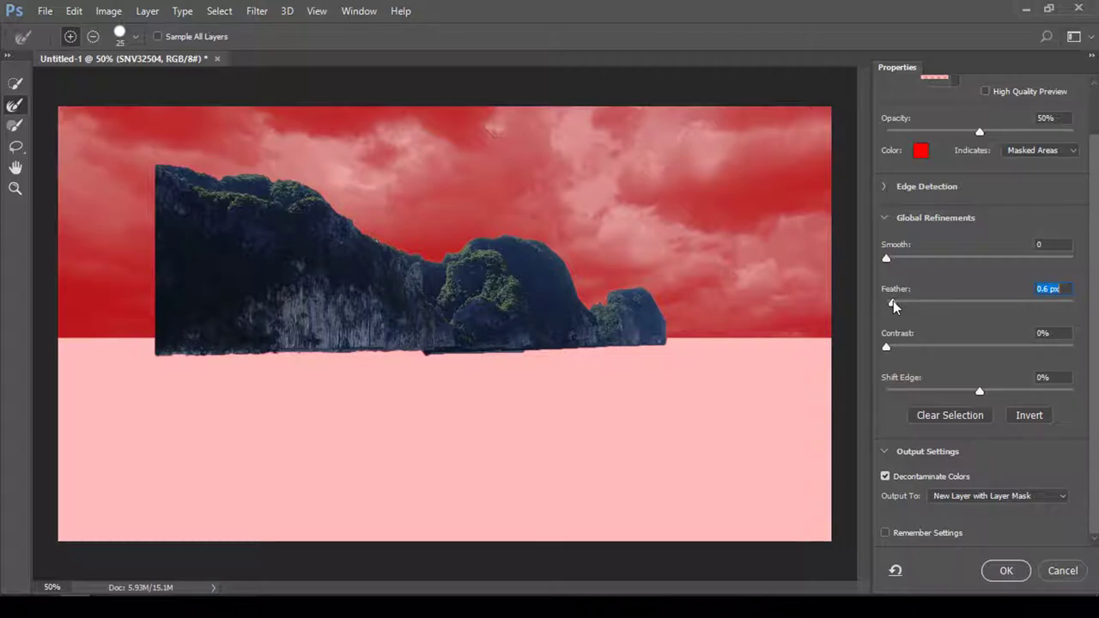
left_click_drag(893, 307, 856, 306)
left_click_drag(887, 347, 1073, 353)
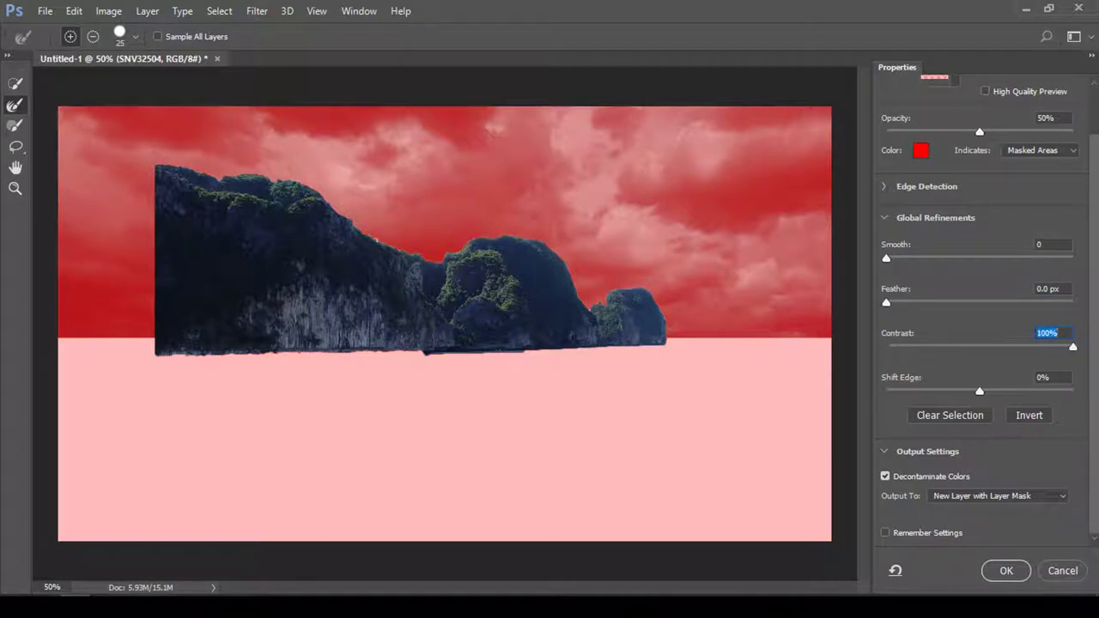
left_click_drag(1073, 352, 756, 355)
left_click_drag(979, 391, 989, 395)
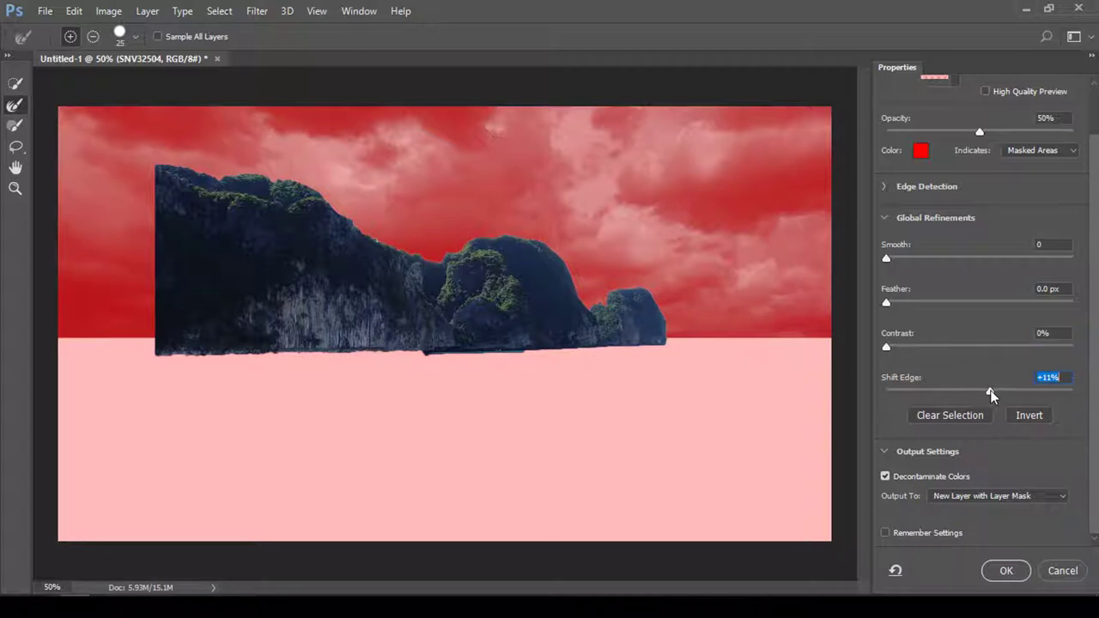
type("10")
left_click(1005, 576)
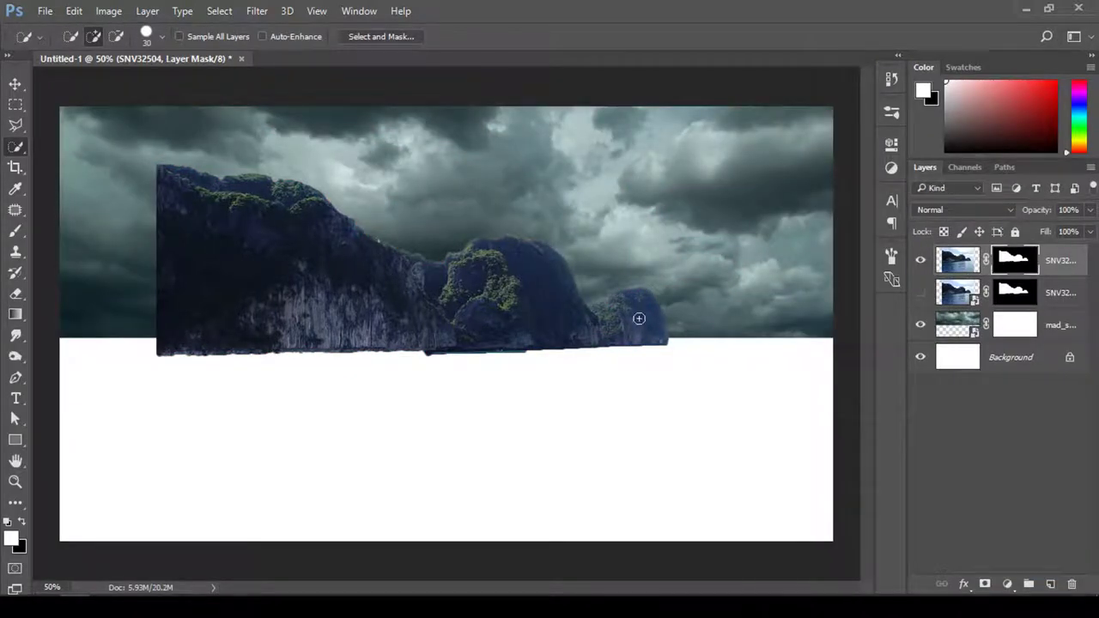
- Delete the hidden duplicate SNV32504 cliff layer
left_click(922, 293)
left_click(922, 293)
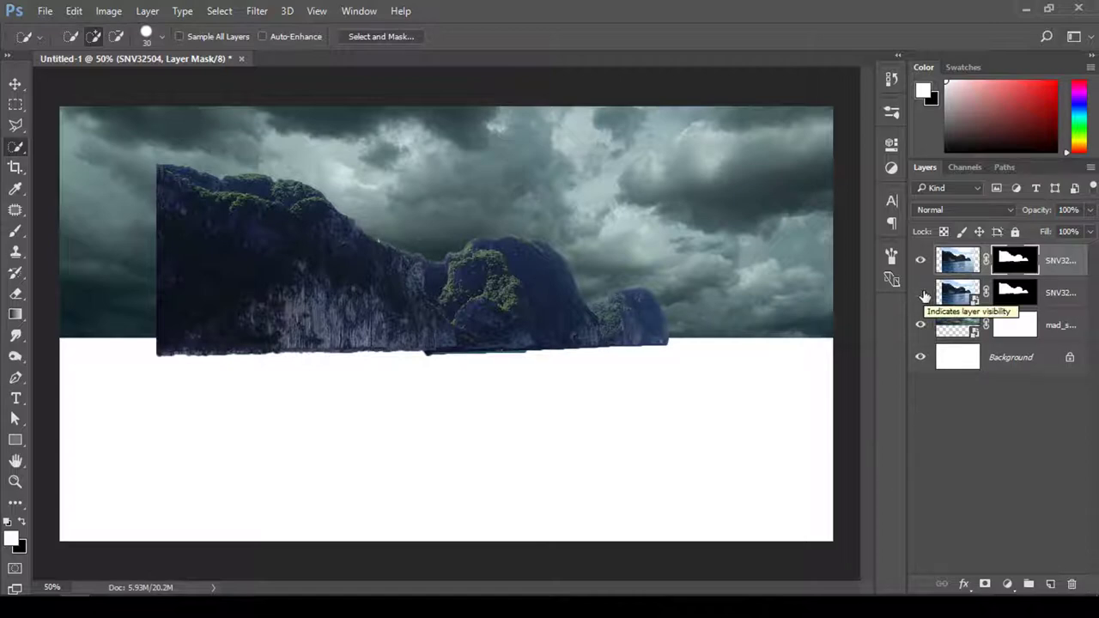
left_click(923, 294)
left_click(960, 311)
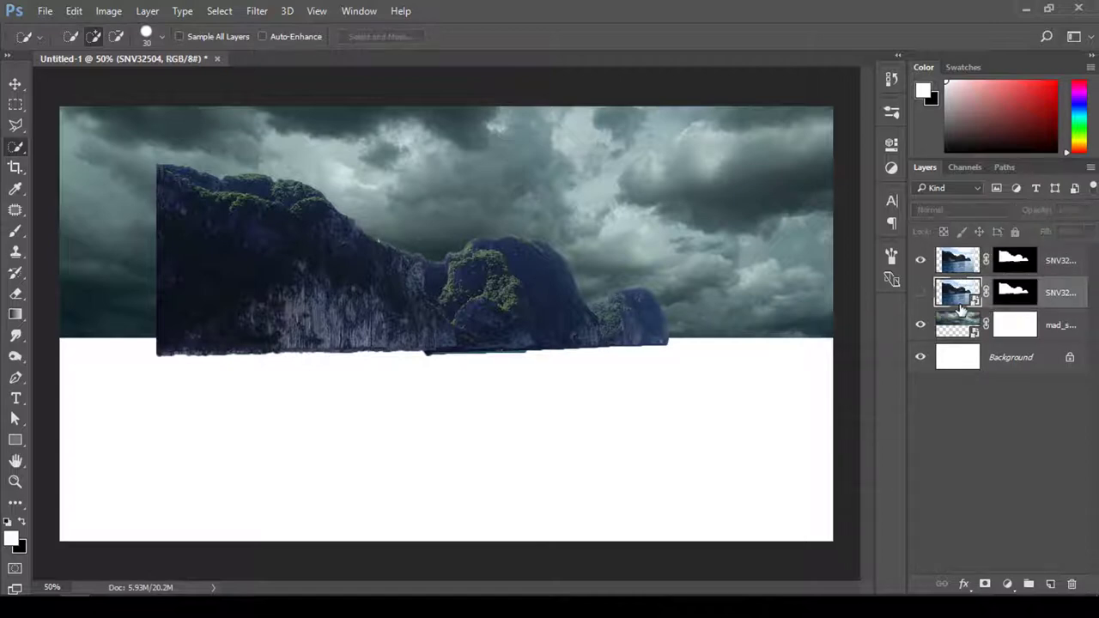
key("Delete")
- Move the refined cliff layer flush against the canvas's left edge
key("v")
left_click_drag(532, 335, 526, 332)
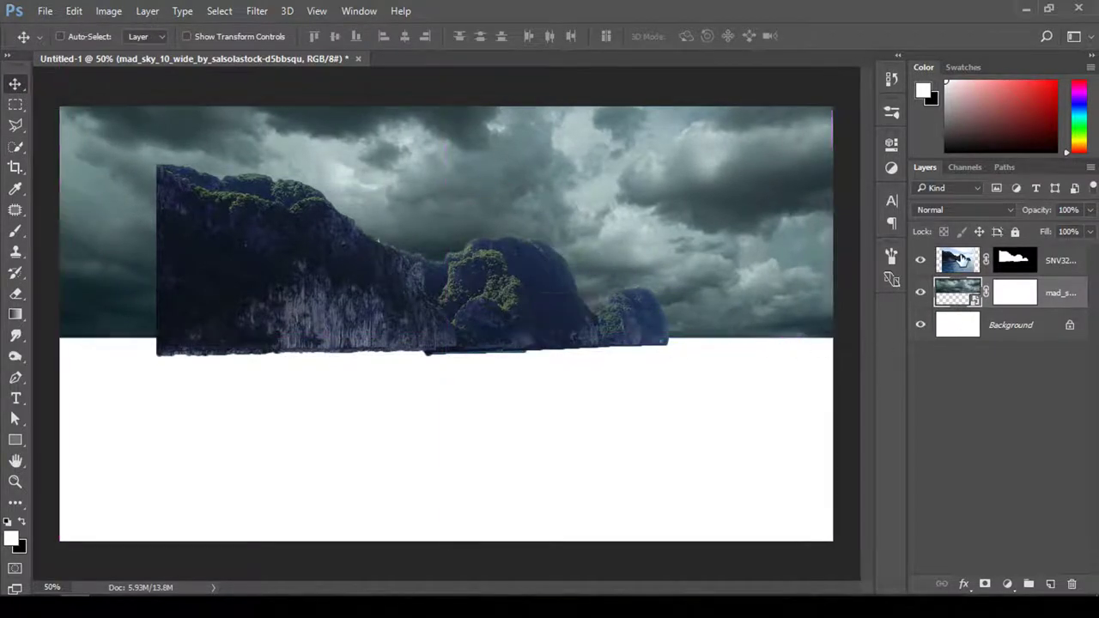
left_click(961, 260)
mouse_move(526, 317)
left_mouse_down()
mouse_move(423, 309)
mouse_move(445, 319)
left_mouse_up()
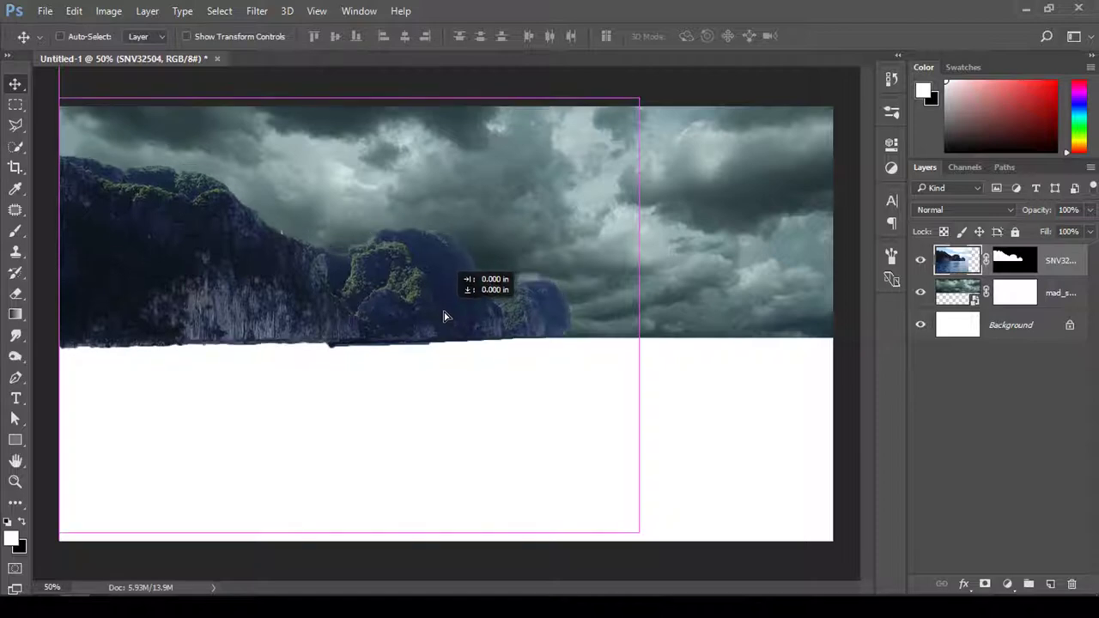
left_click_drag(445, 319, 458, 329)
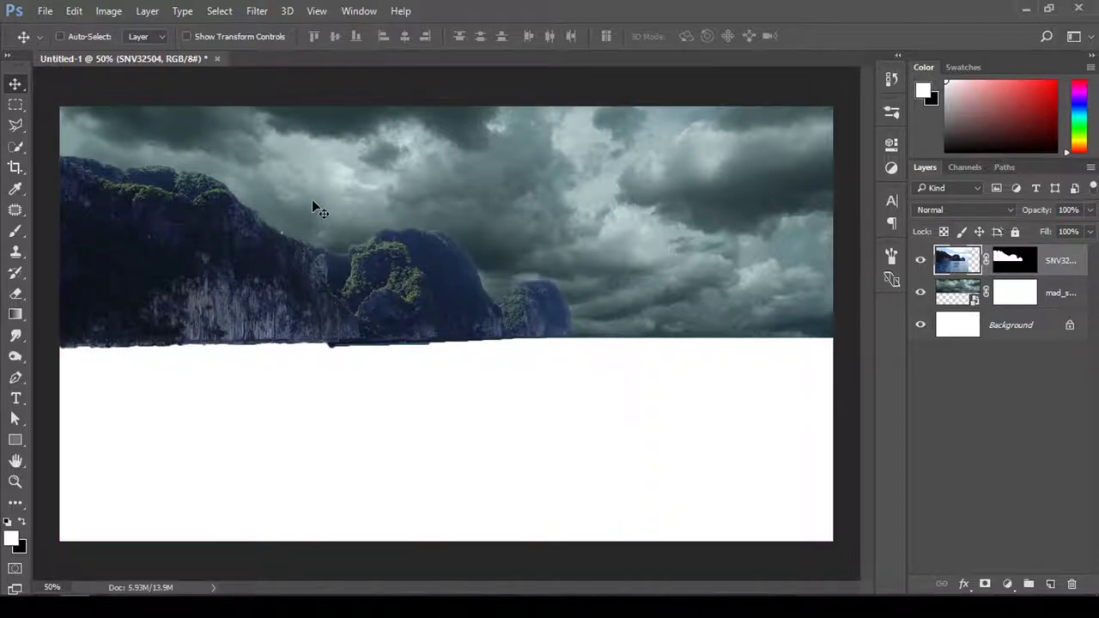
- Embed the SNV32516 water photo into the document
left_click(53, 14)
left_click(129, 315)
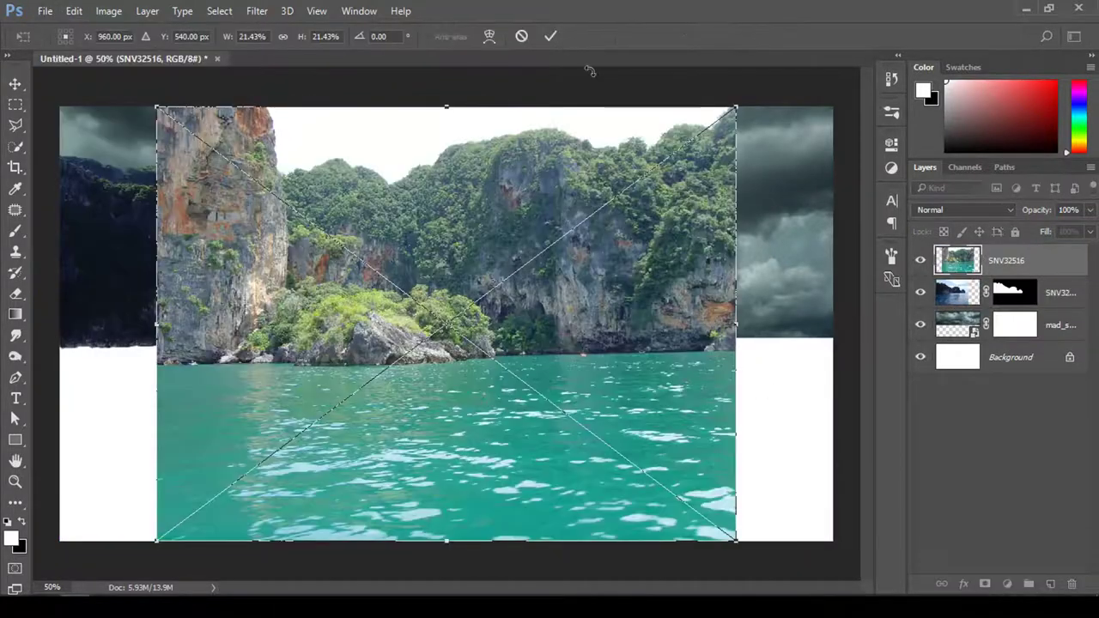
left_click(551, 36)
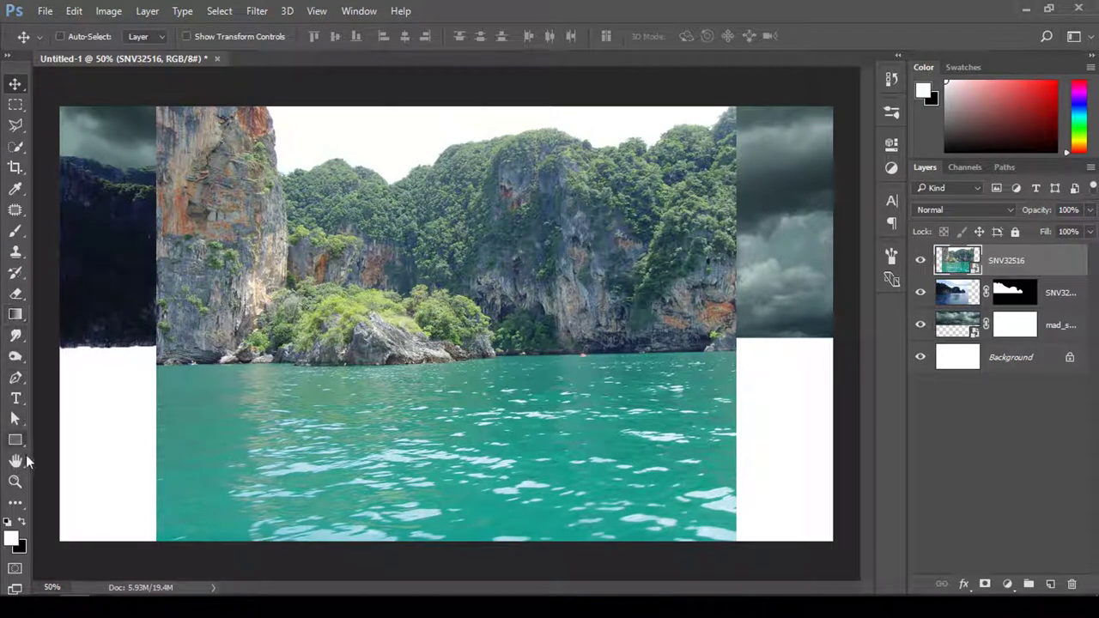
- Mask the photo to a rectangular selection of its water and move it up-left under the cliffs
left_click(17, 107)
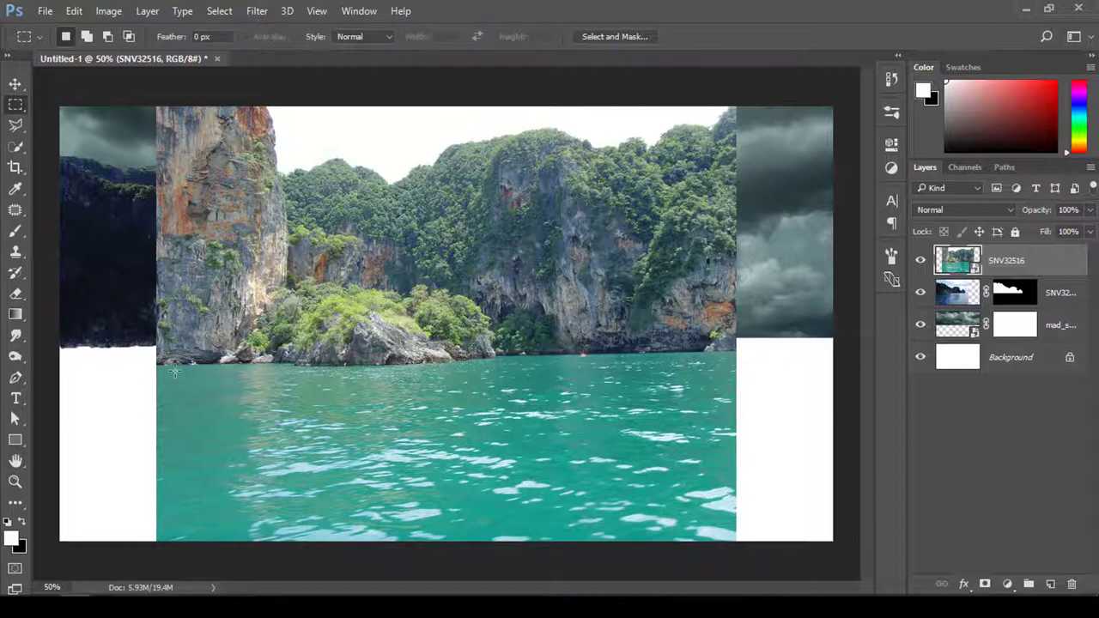
left_click_drag(156, 364, 736, 543)
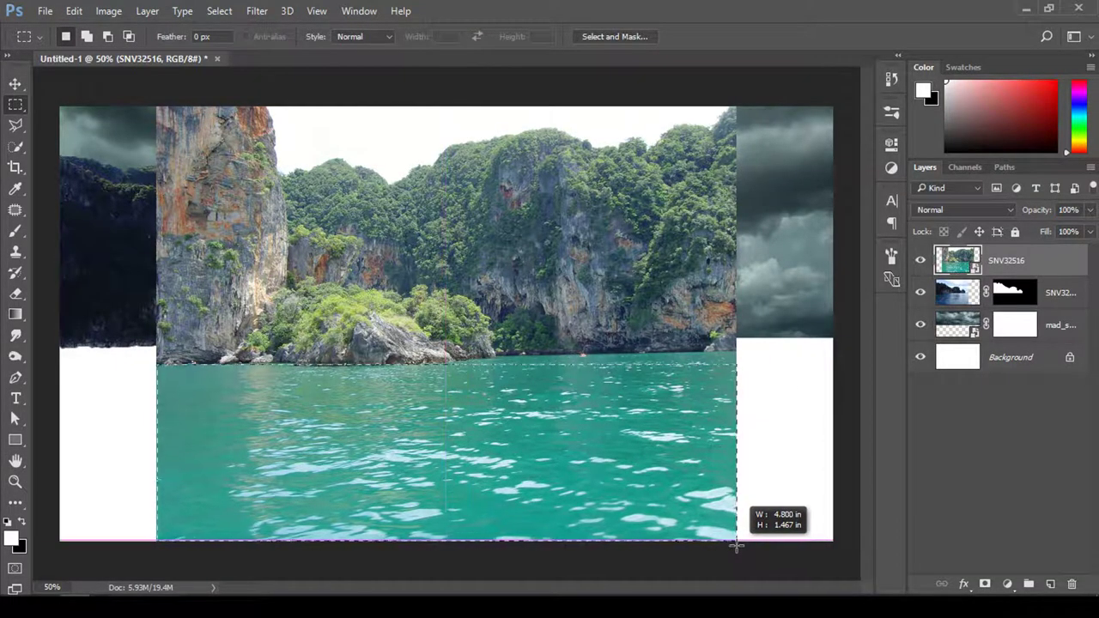
left_click_drag(736, 545, 736, 543)
left_click(985, 584)
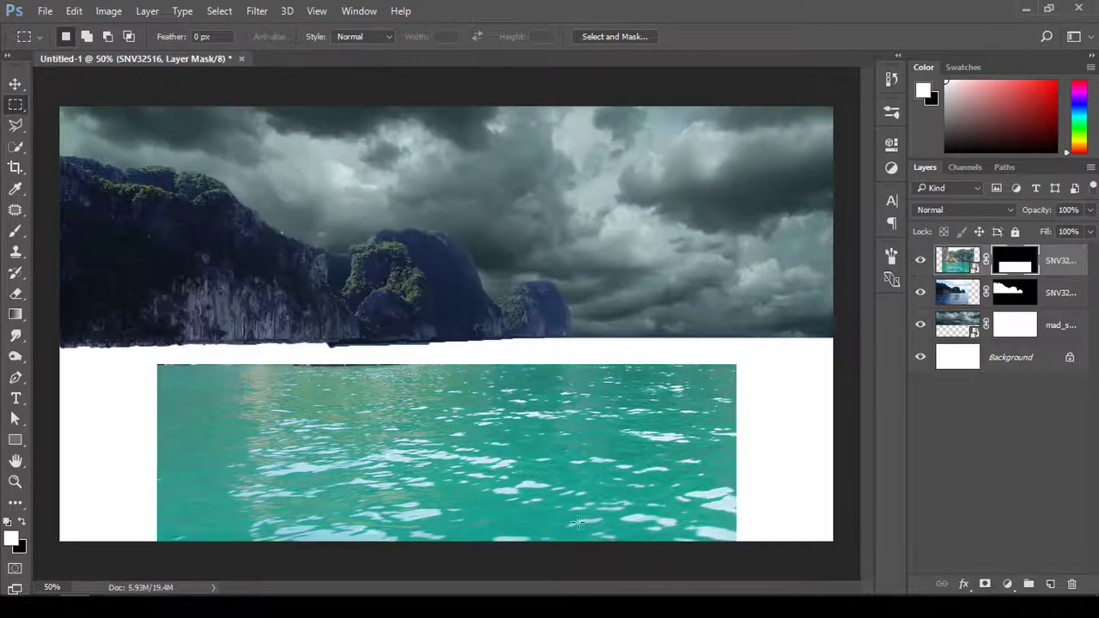
left_click(15, 83)
mouse_move(550, 443)
left_mouse_down()
mouse_move(488, 410)
mouse_move(453, 417)
left_mouse_up()
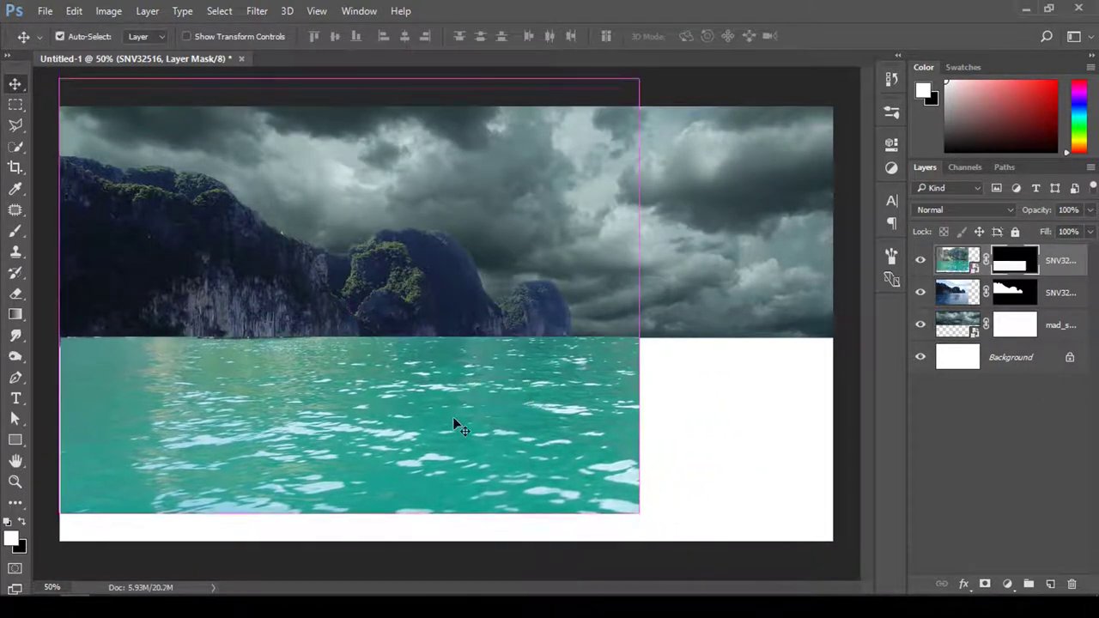
- Stretch the water layer to the canvas's right edge and align it with the horizon
key("ctrl+t")
left_click_drag(646, 298, 832, 318)
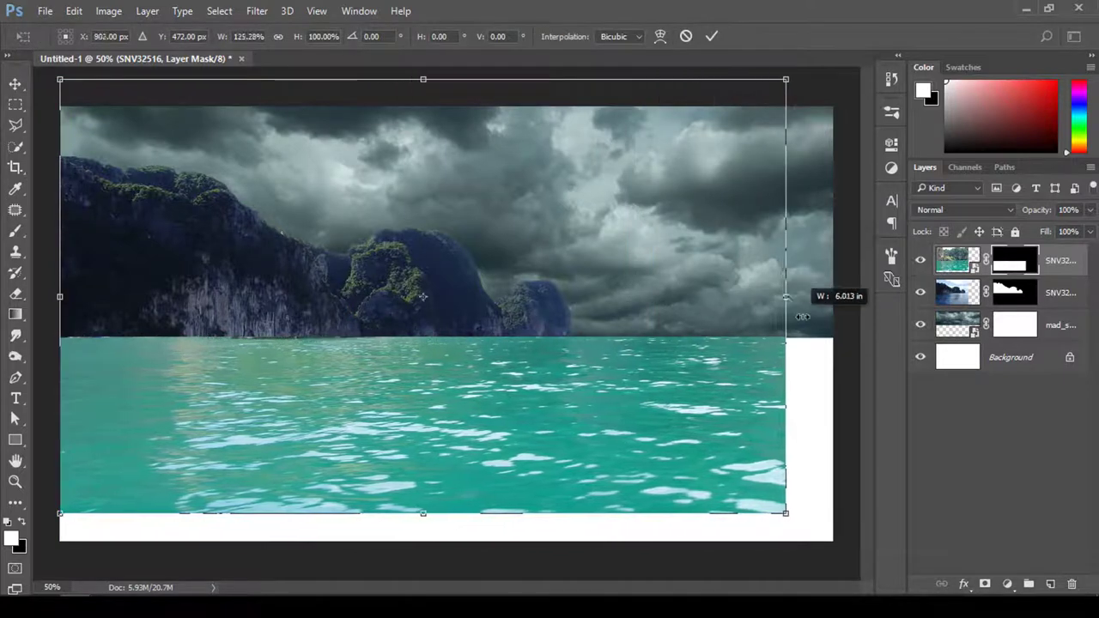
mouse_move(572, 421)
left_mouse_down()
mouse_move(566, 446)
mouse_move(565, 426)
left_mouse_up()
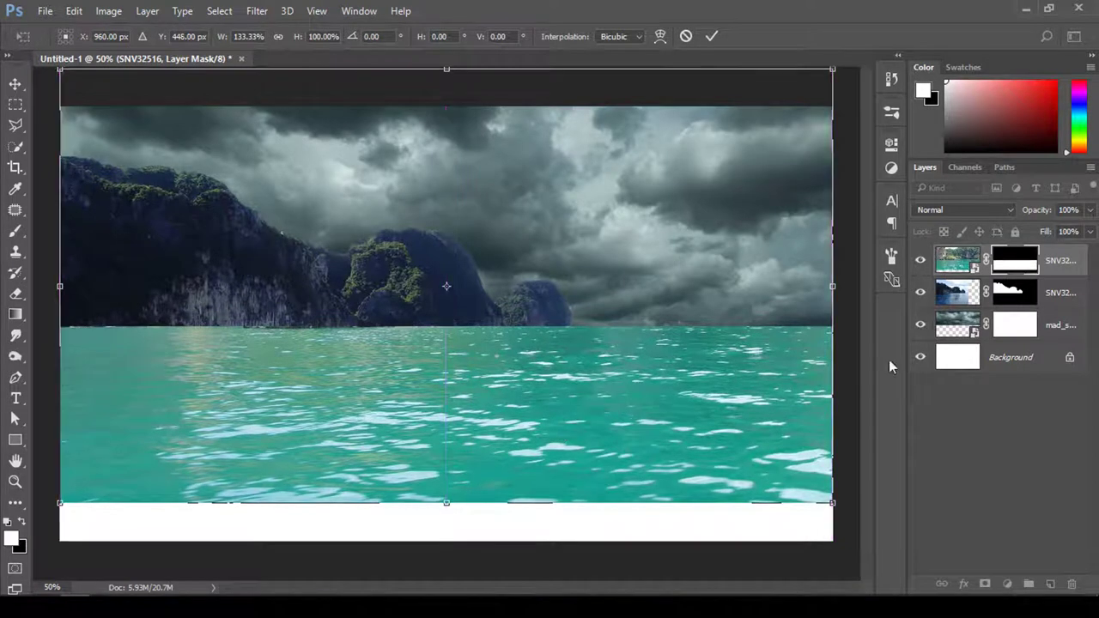
left_click(712, 39)
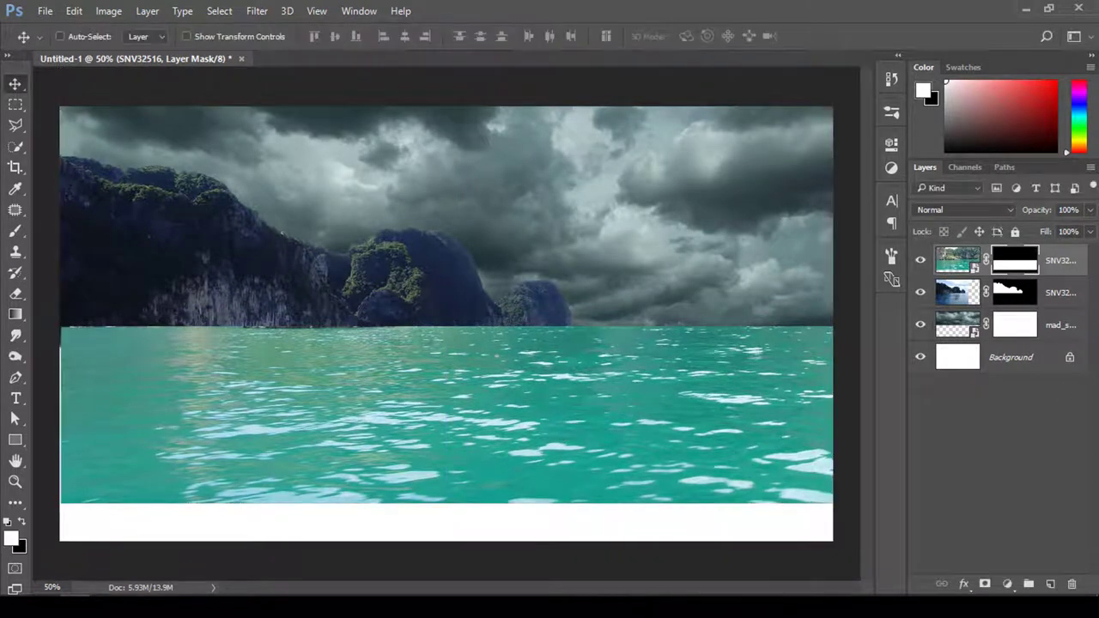
- Apply the SNV32516 water layer's mask permanently
right_click(1016, 271)
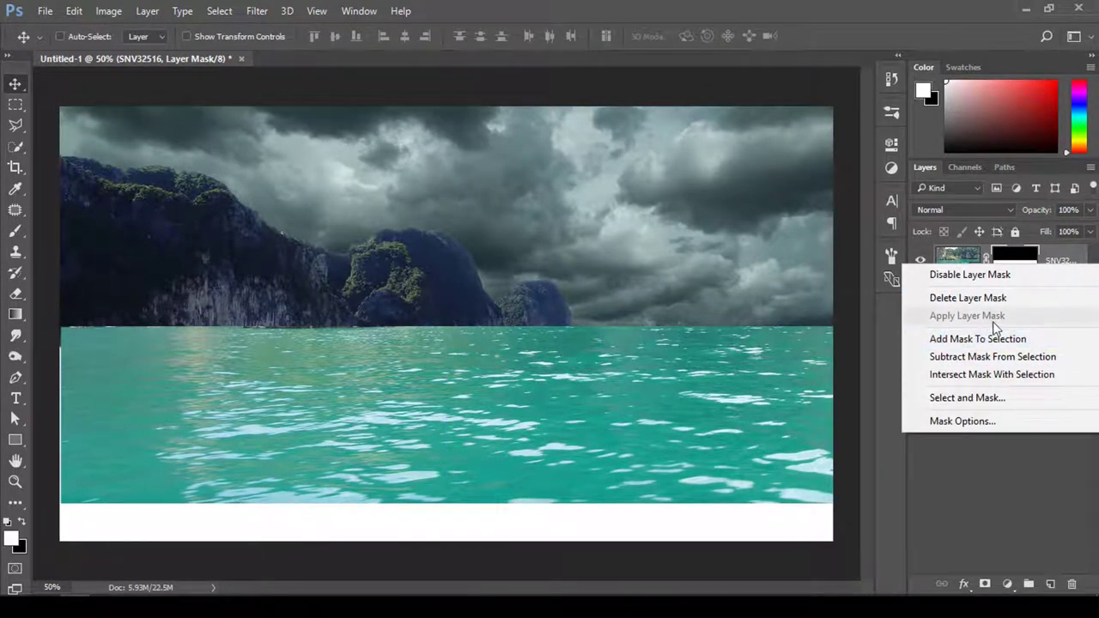
left_click(1056, 258)
right_click(1084, 272)
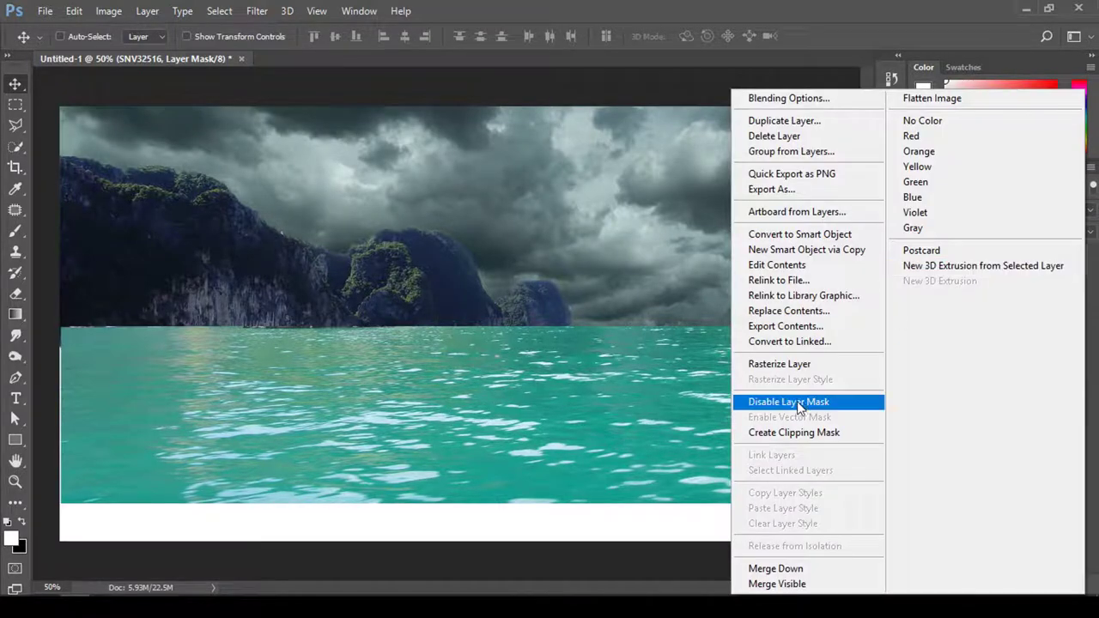
left_click(796, 378)
right_click(1023, 262)
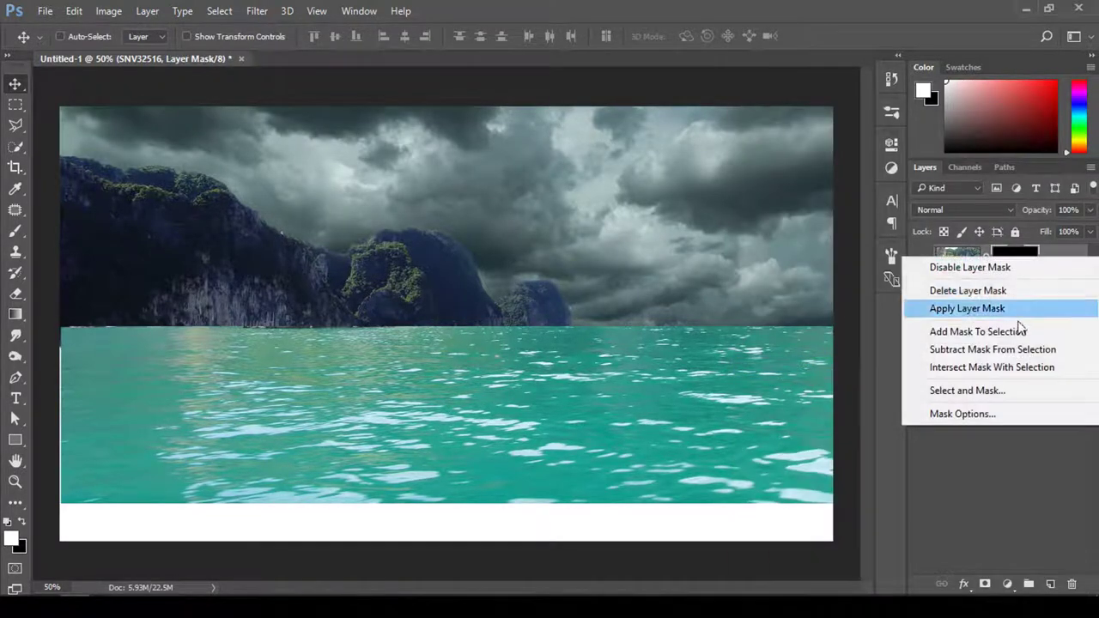
left_click(1003, 336)
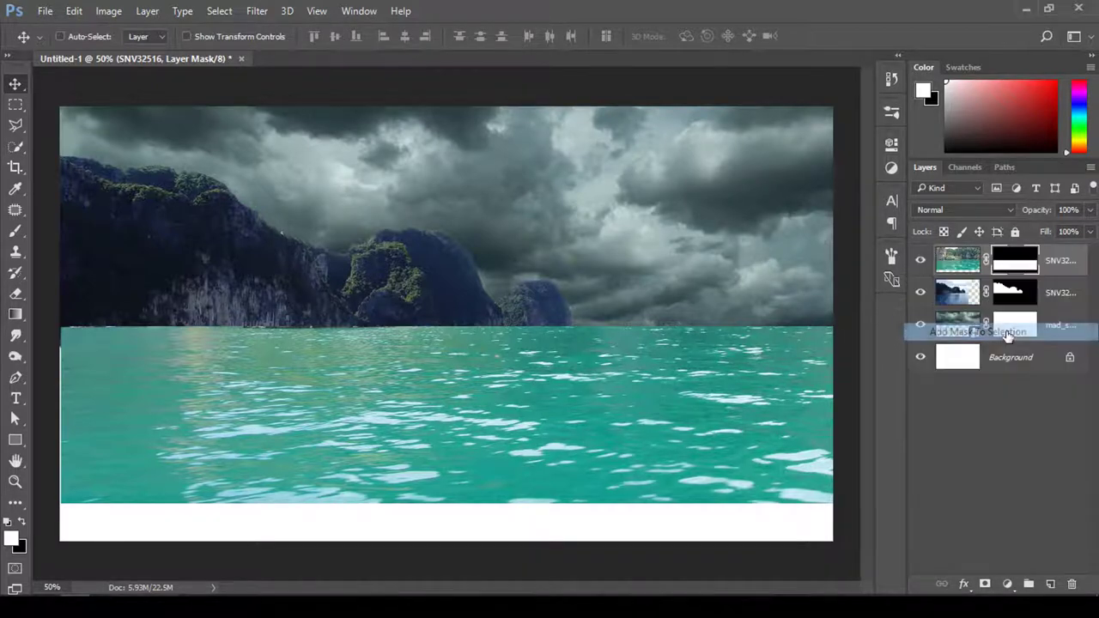
right_click(1013, 273)
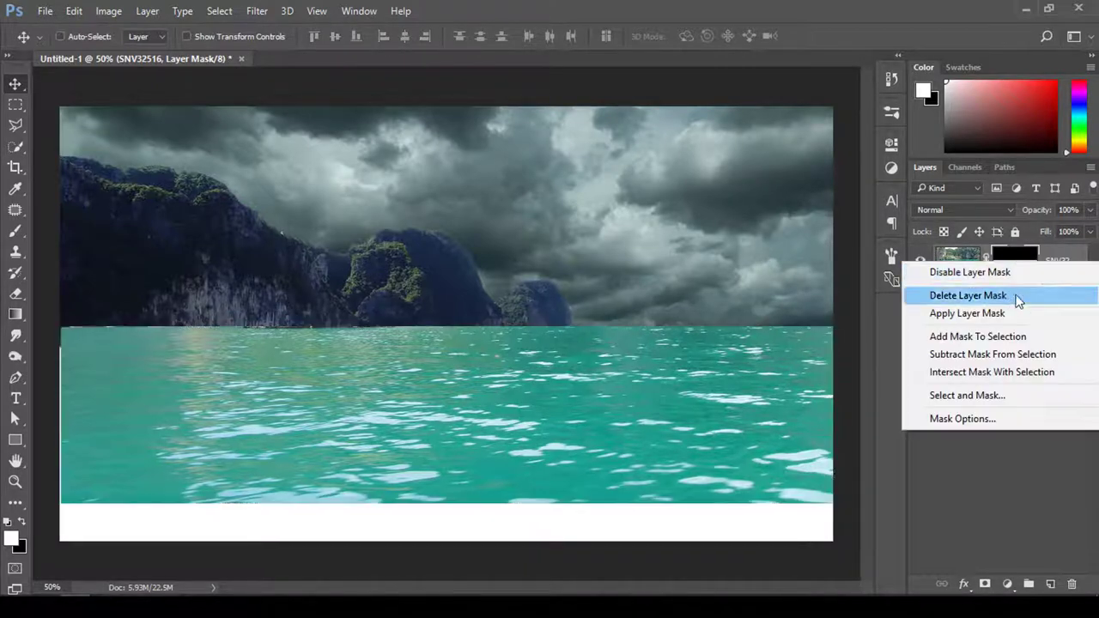
left_click(987, 312)
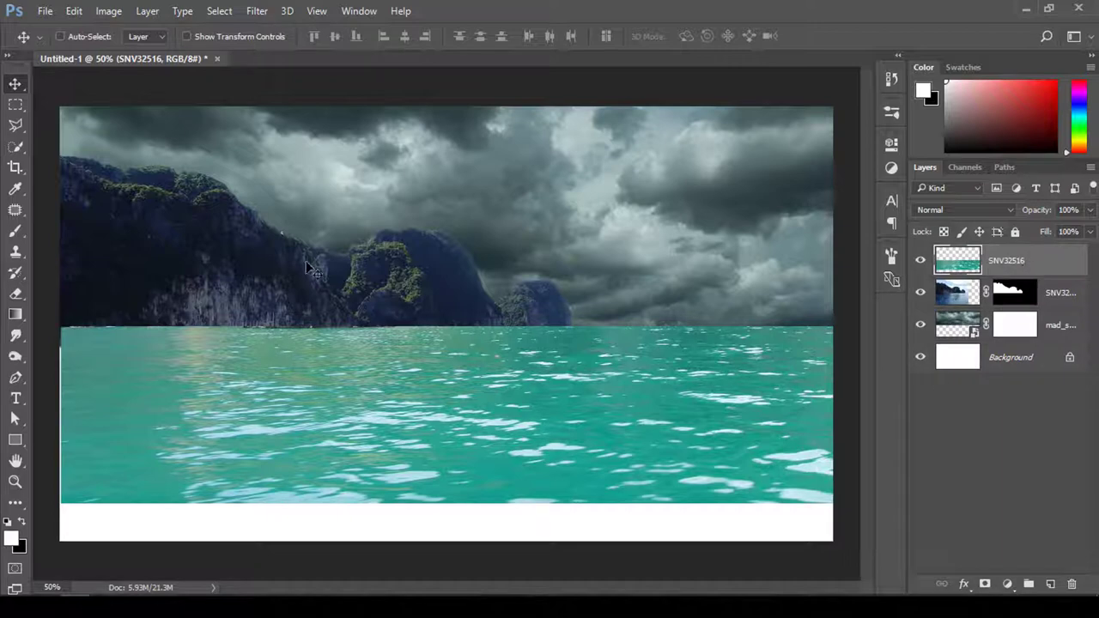
key("ctrl+t")
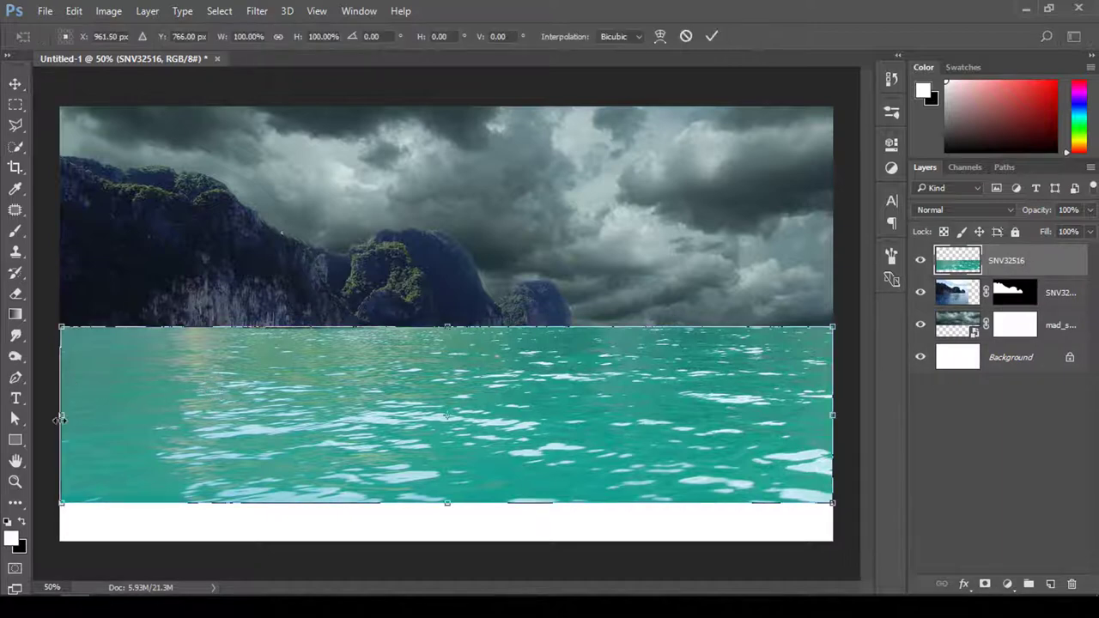
left_click(711, 36)
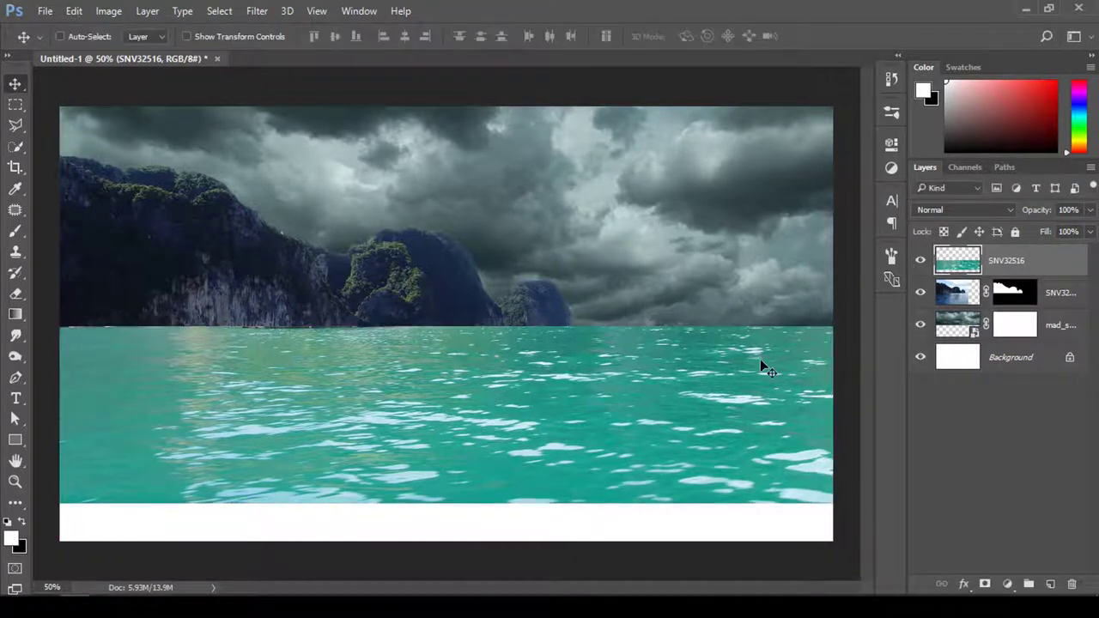
- Add a new mask to the water layer and paint black along the horizon under the cliffs
left_click(985, 584)
key("b")
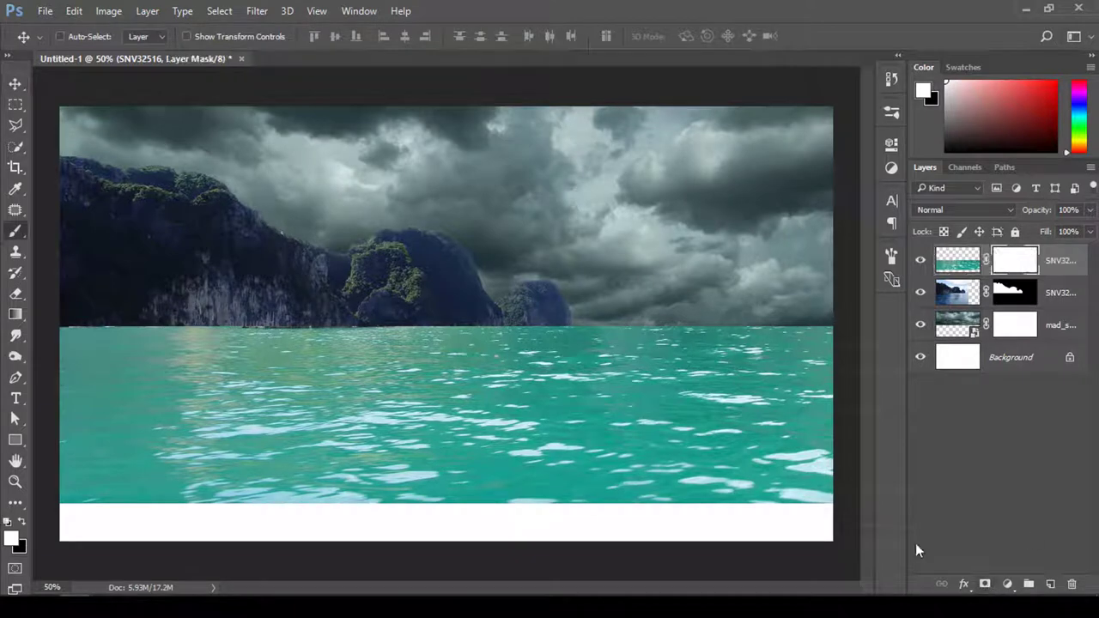
right_click(821, 306)
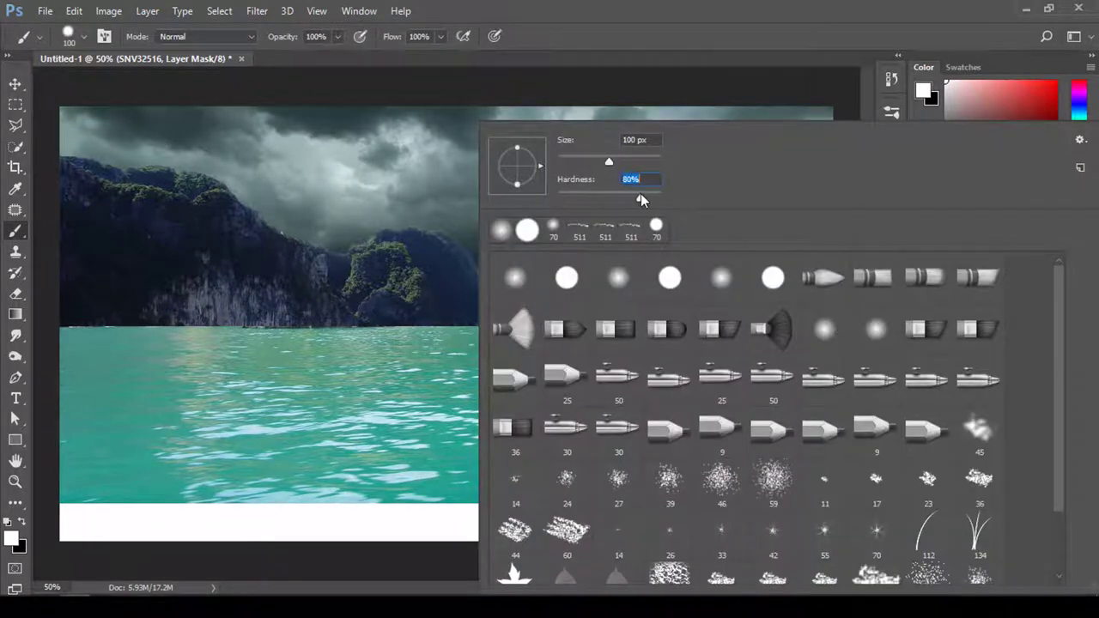
key("Return")
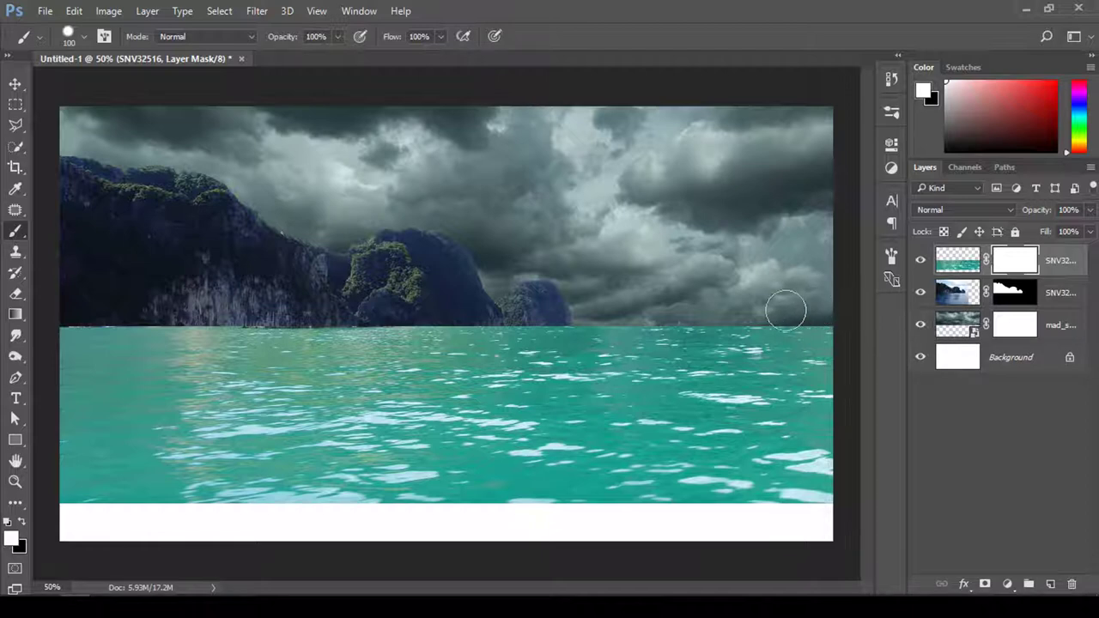
left_click(22, 523)
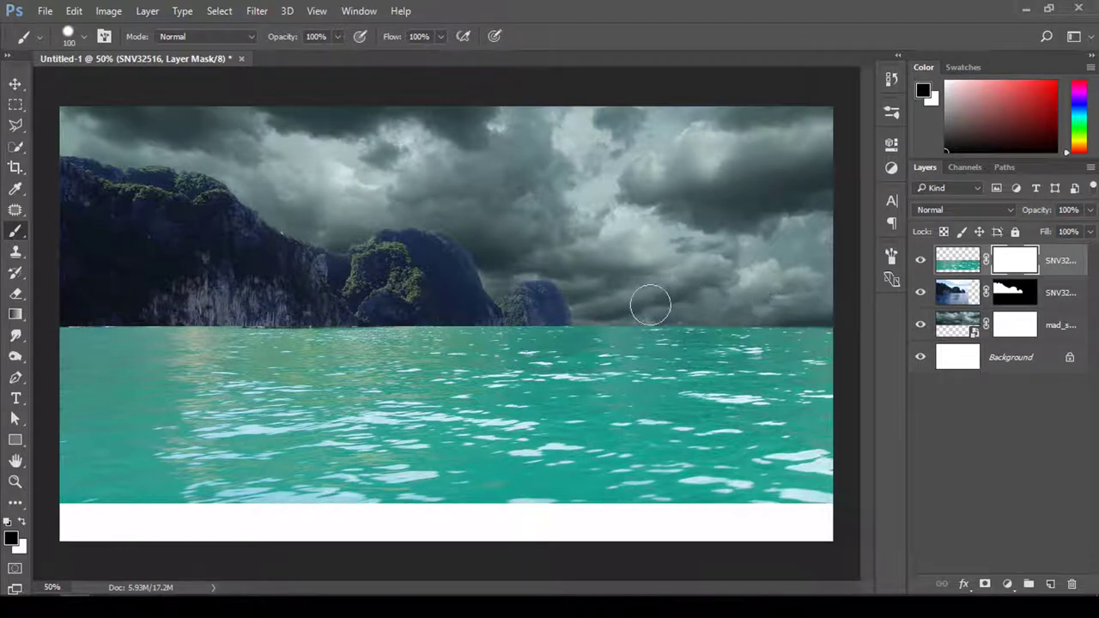
mouse_move(650, 305)
left_mouse_down()
mouse_move(101, 312)
mouse_move(579, 304)
mouse_move(493, 313)
left_mouse_up()
left_click_drag(312, 311, 40, 307)
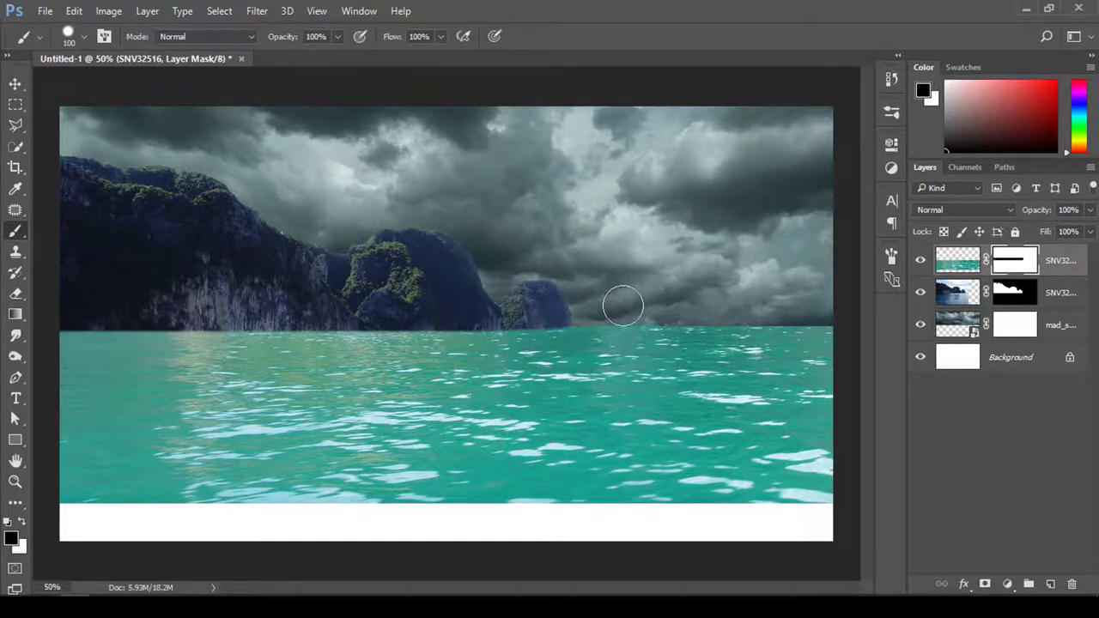
left_click_drag(577, 306, 630, 306)
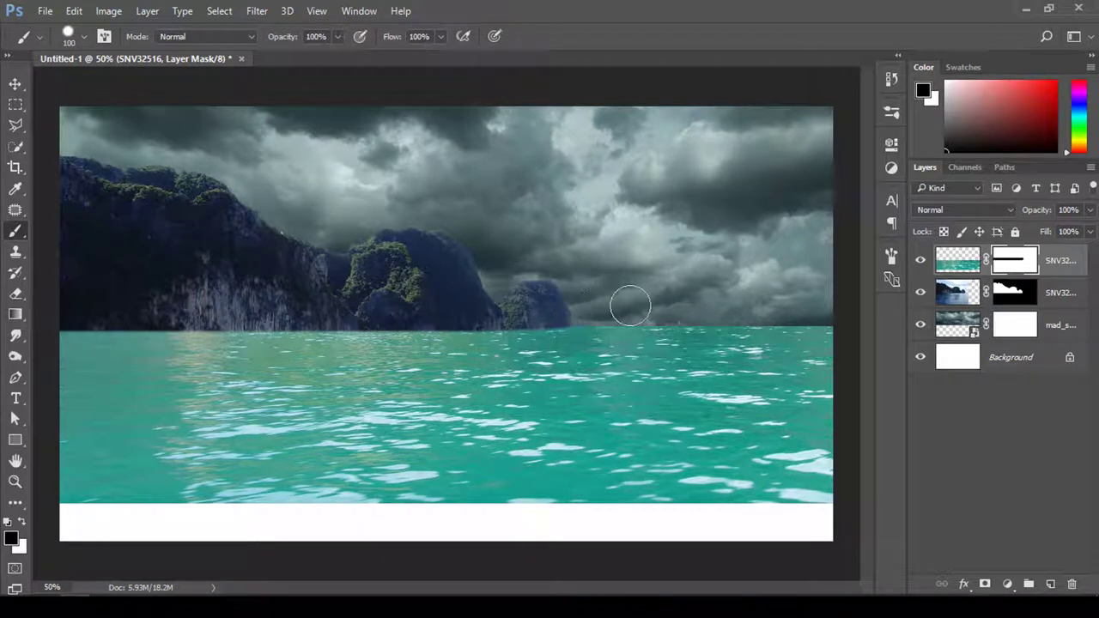
left_click_drag(826, 306, 47, 318)
- Keep painting the mask to blend the cliff bases into the water and reveal more rock
right_click(611, 306)
key("Return")
mouse_move(569, 315)
left_mouse_down()
mouse_move(91, 317)
mouse_move(101, 326)
mouse_move(553, 311)
left_mouse_up()
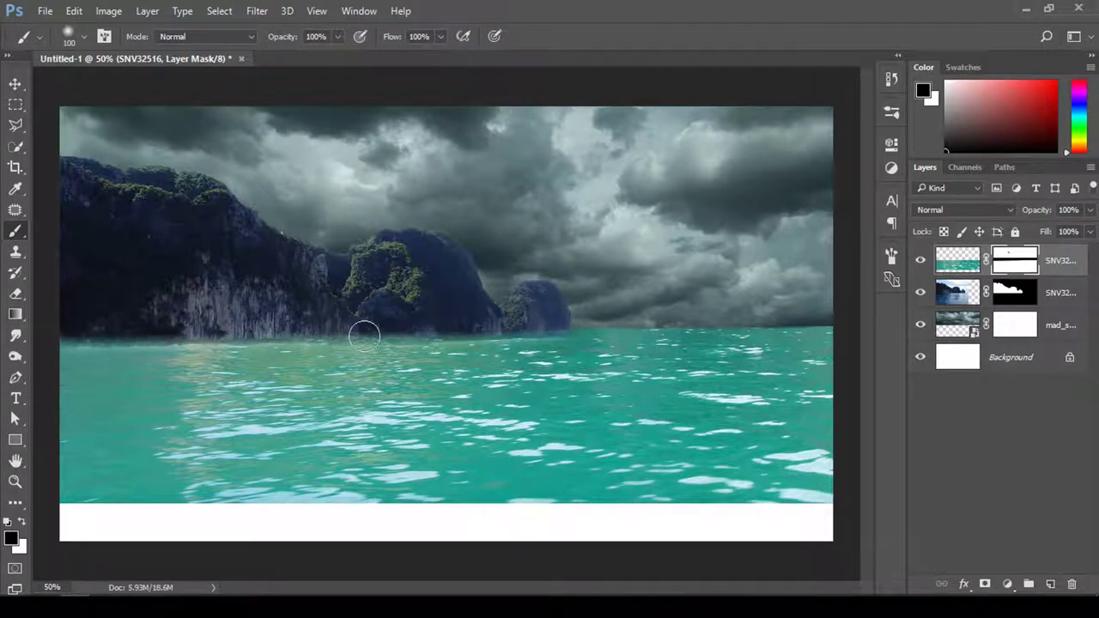
left_click_drag(367, 318, 30, 324)
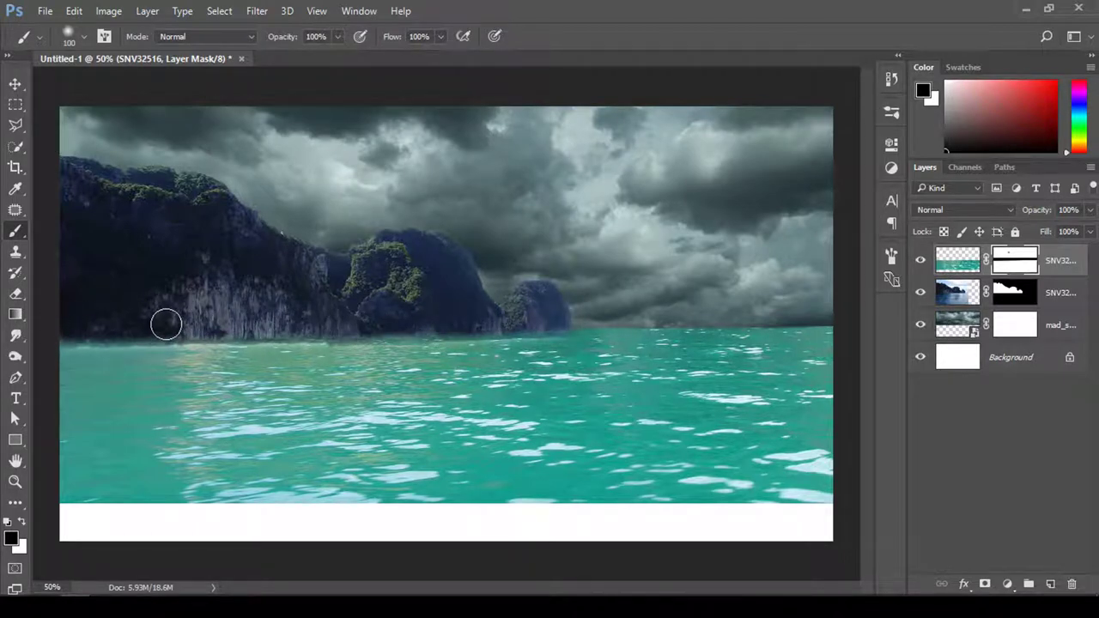
left_click_drag(166, 324, 37, 326)
left_click_drag(517, 320, 325, 323)
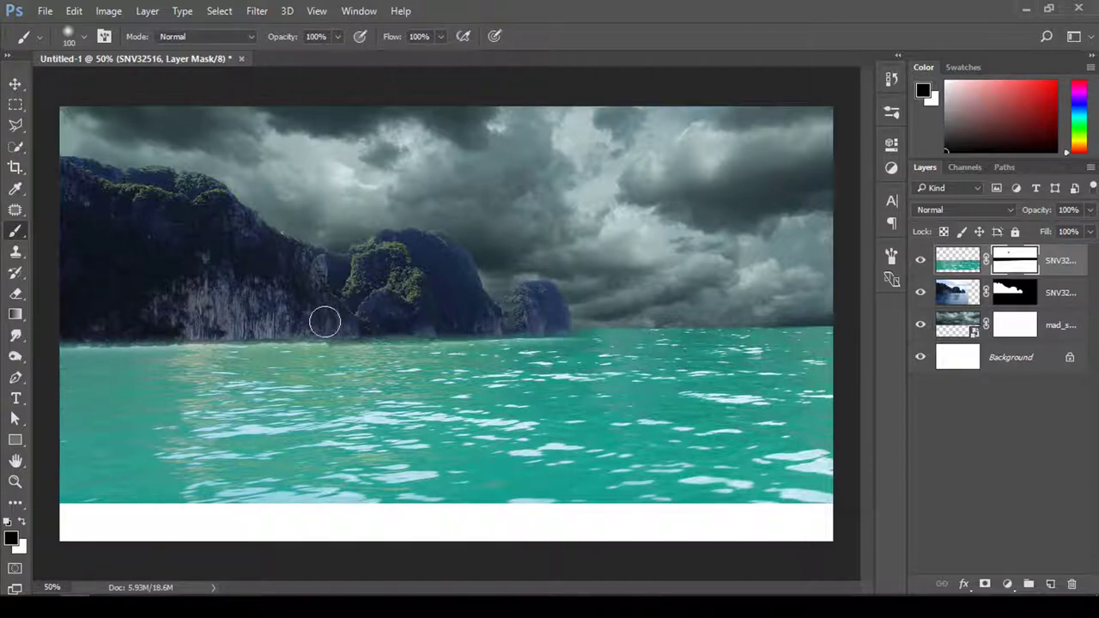
mouse_move(555, 323)
left_mouse_down()
mouse_move(589, 312)
mouse_move(827, 317)
mouse_move(586, 317)
left_mouse_up()
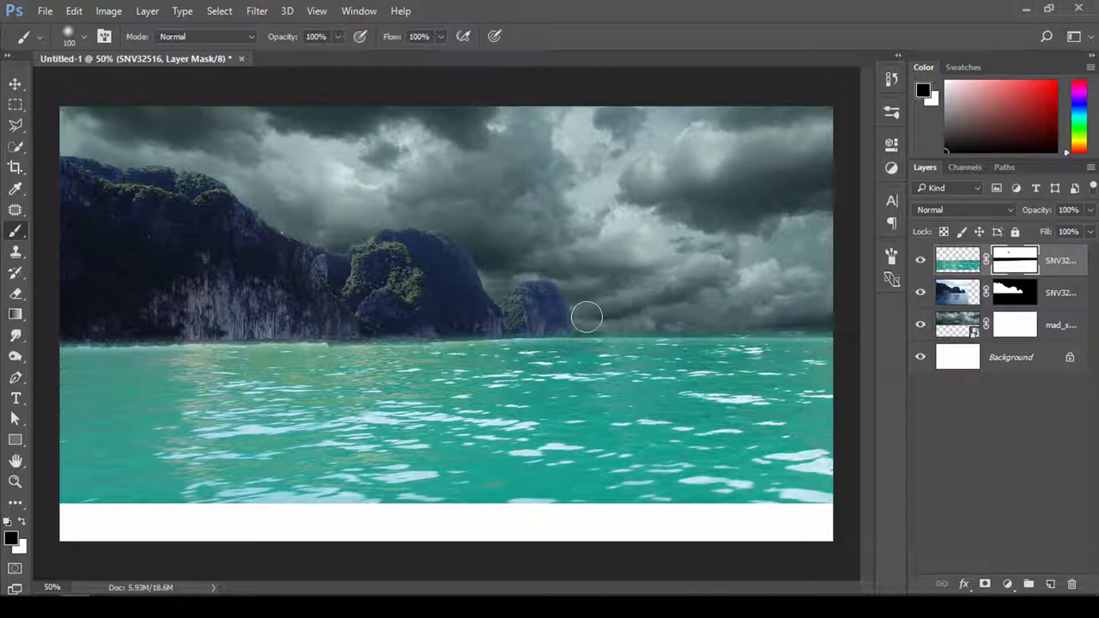
right_click(838, 330)
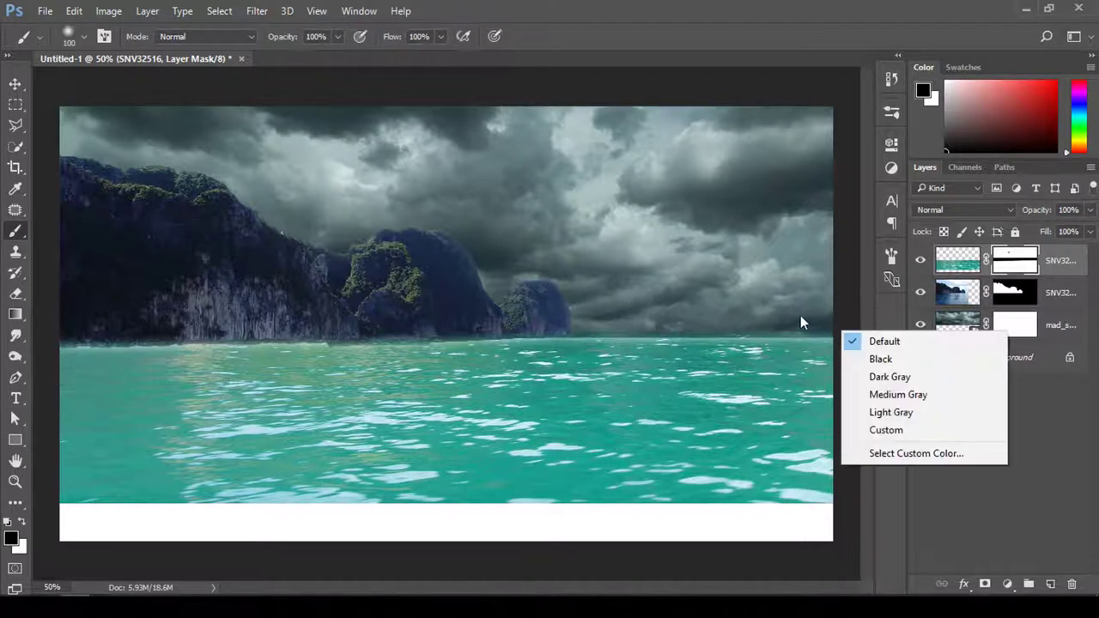
right_click(801, 315)
key("Return")
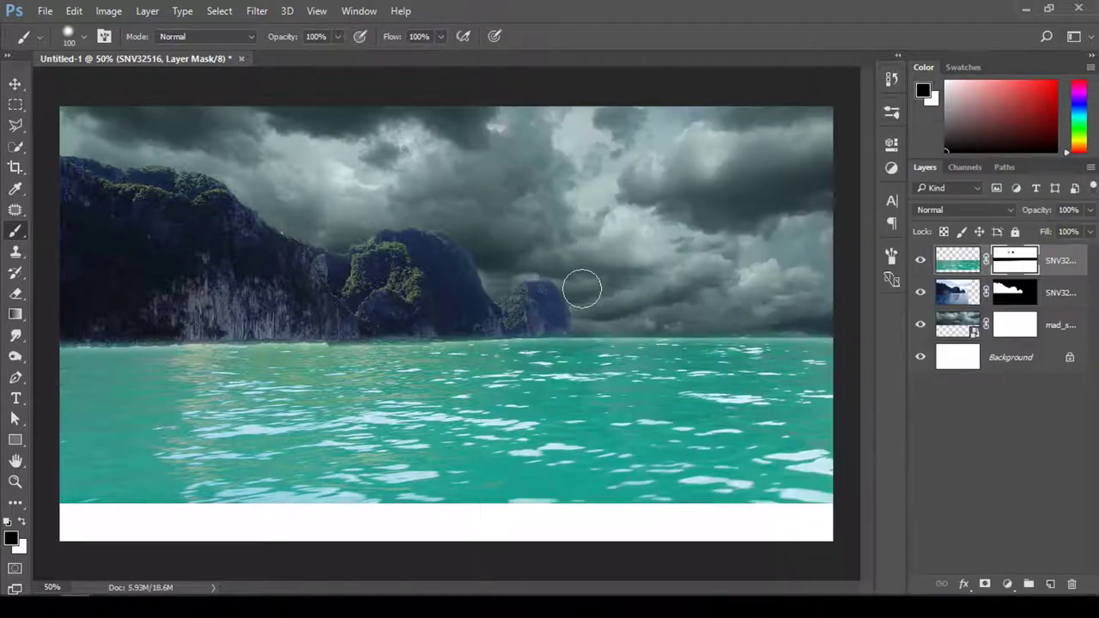
- Paint white to reveal water along the horizon, then zoom in on the waterline
key("x")
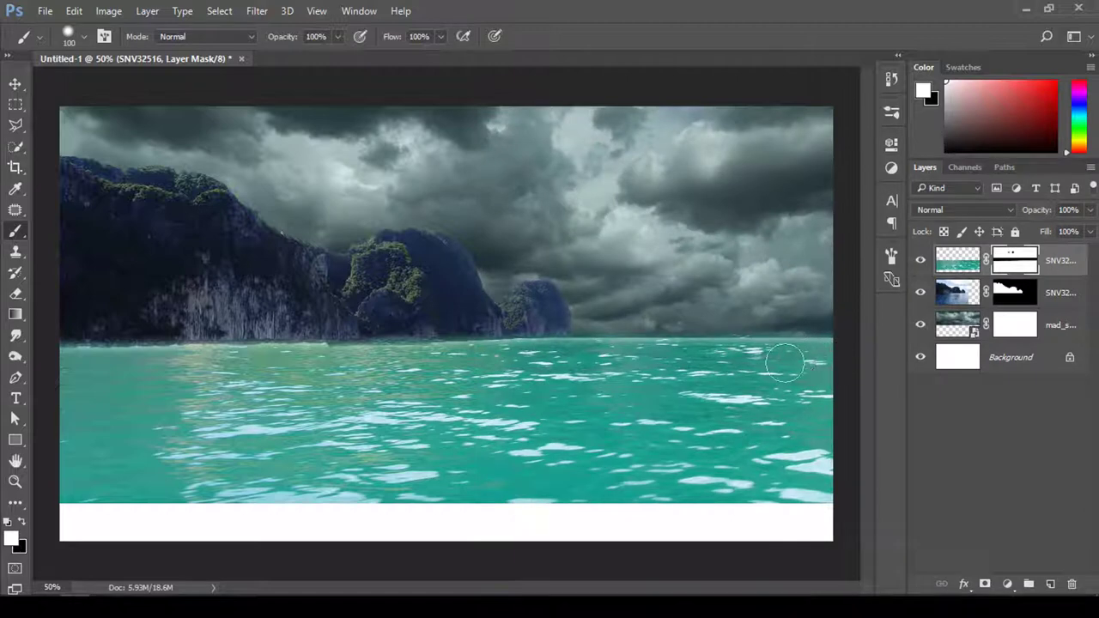
left_click_drag(785, 362, 549, 361)
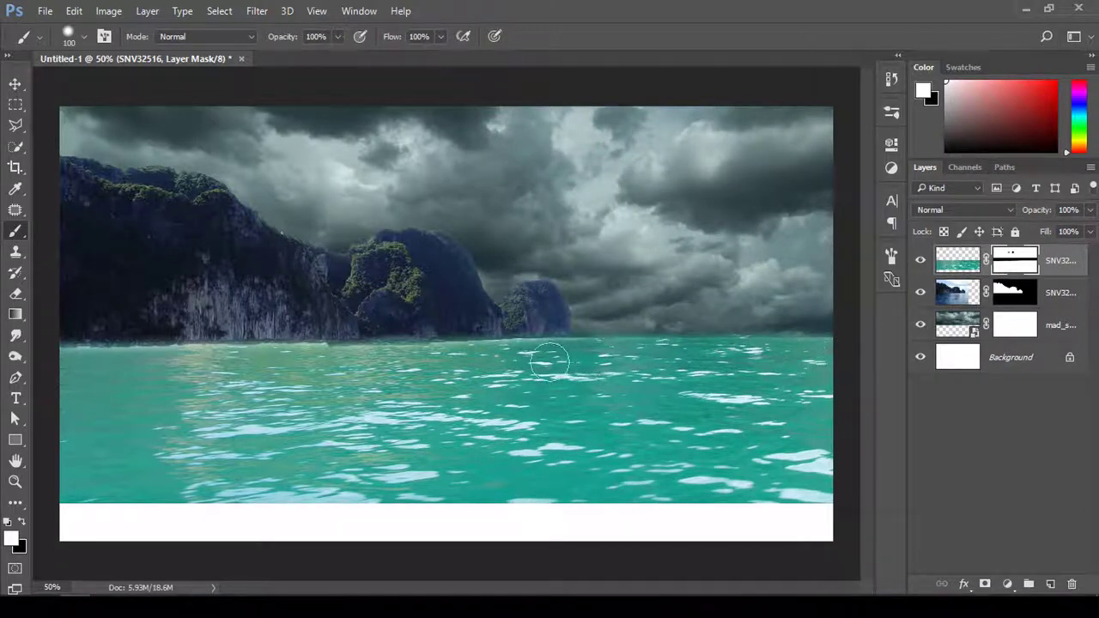
left_click_drag(591, 355, 83, 363)
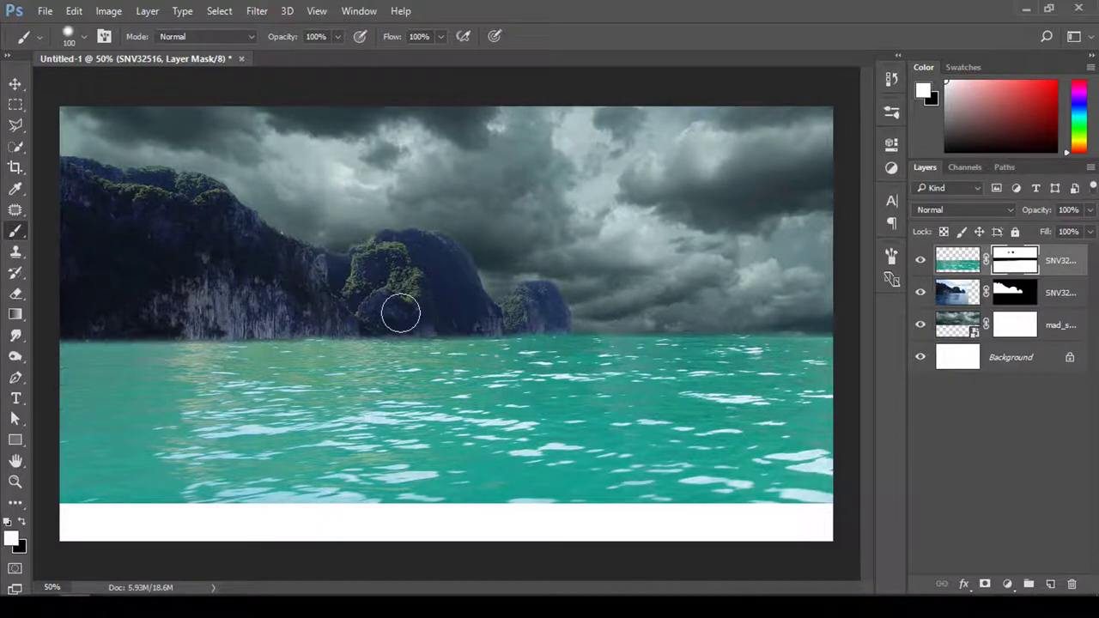
key("z")
mouse_move(400, 312)
left_mouse_down()
mouse_move(395, 336)
mouse_move(376, 342)
left_mouse_up()
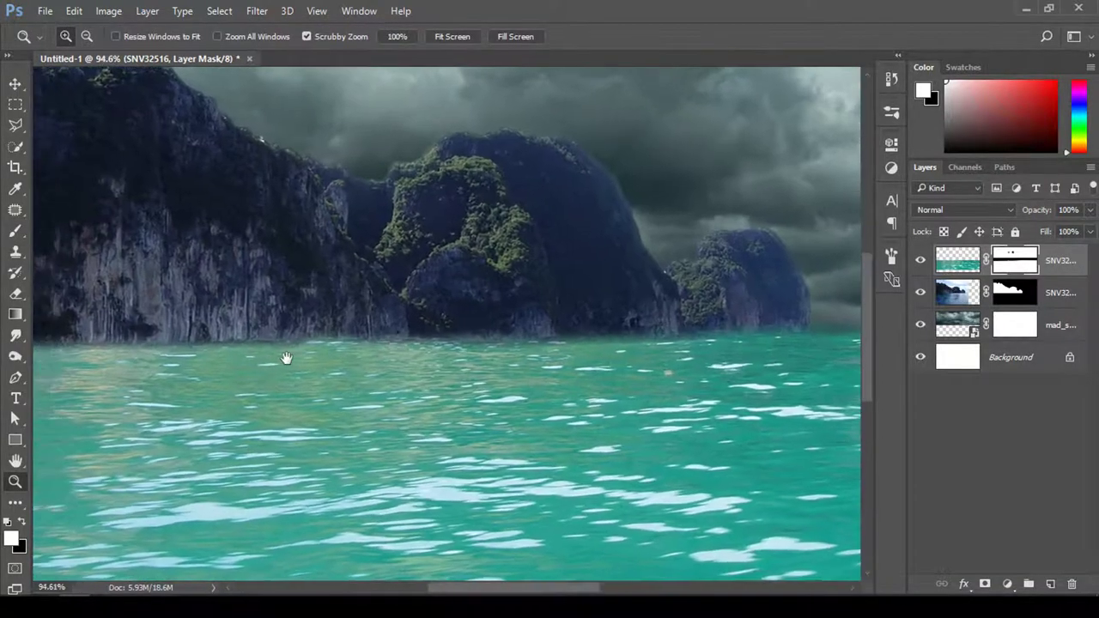
- Set the mask brush hardness to 86%
key("x")
key("b")
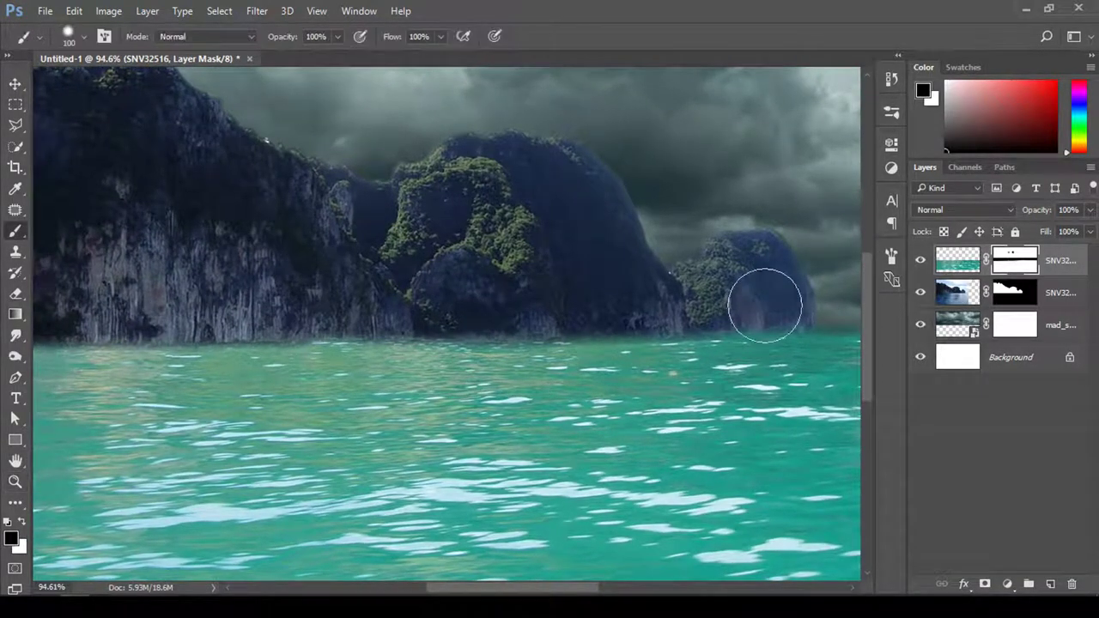
key("x")
key("x")
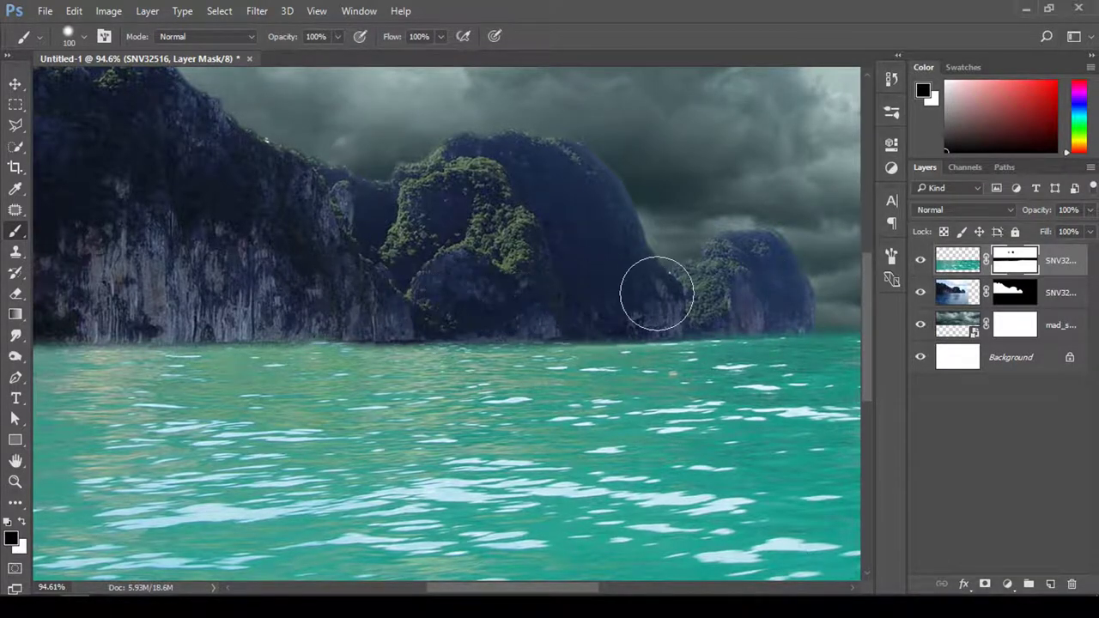
key("x")
right_click(715, 354)
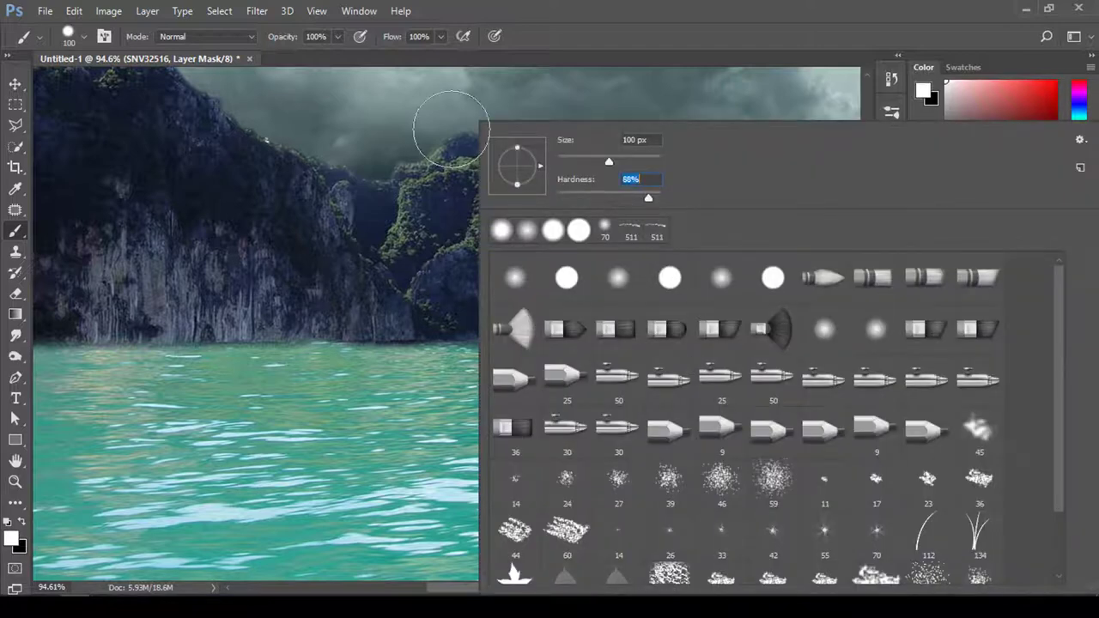
left_click(481, 146)
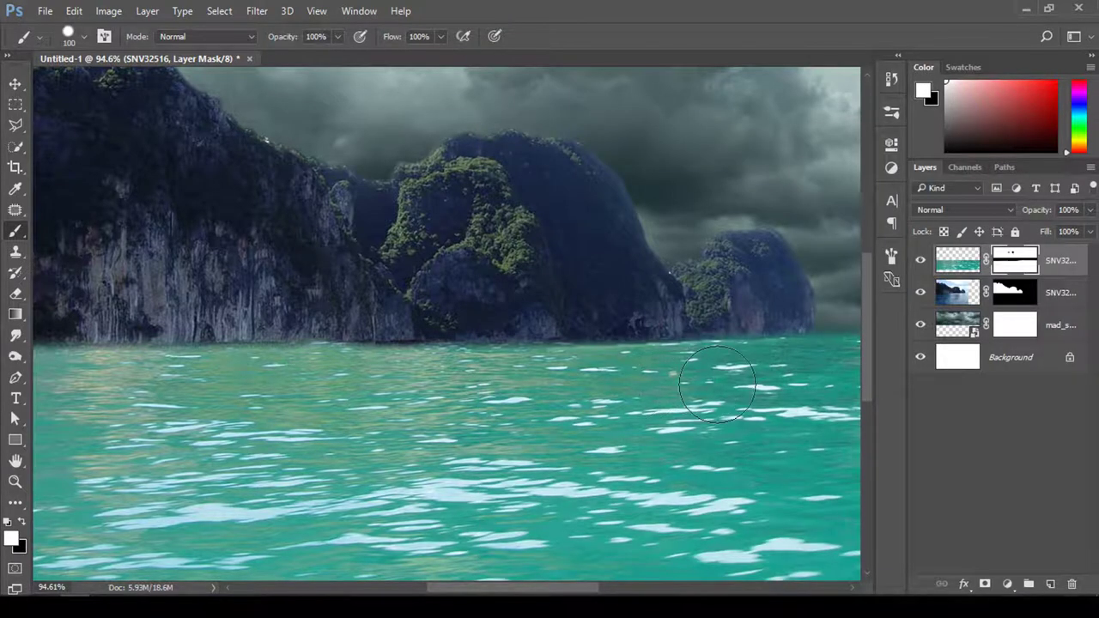
- Paint black and white along the cliff bases, then zoom out to the whole image
key("x")
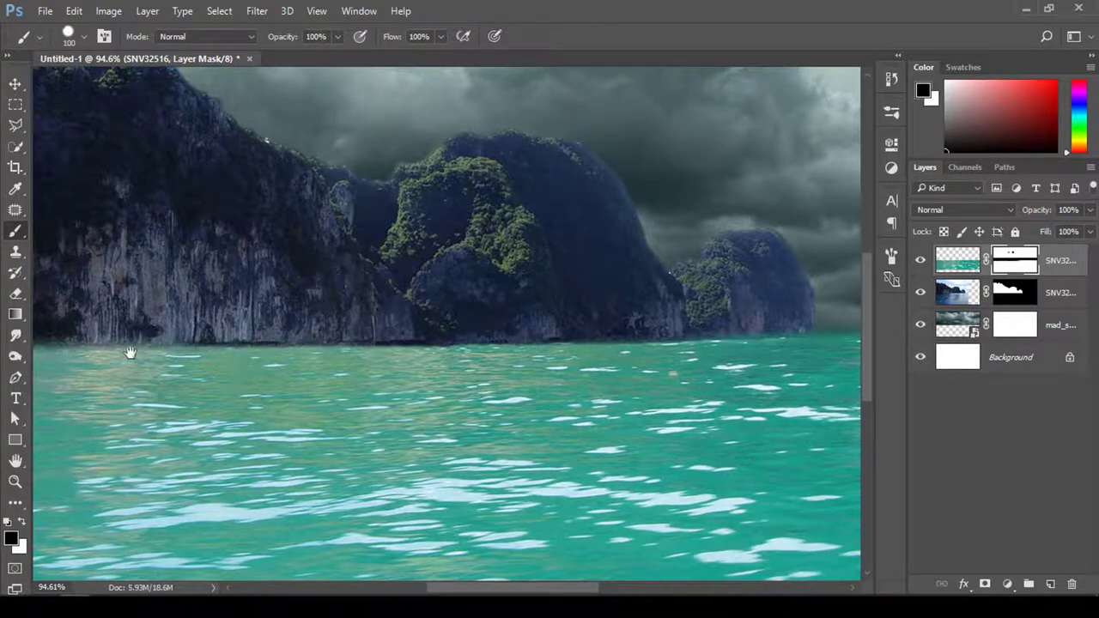
left_click_drag(129, 354, 348, 354)
mouse_move(481, 296)
left_mouse_down()
mouse_move(535, 295)
mouse_move(312, 304)
mouse_move(630, 299)
left_mouse_up()
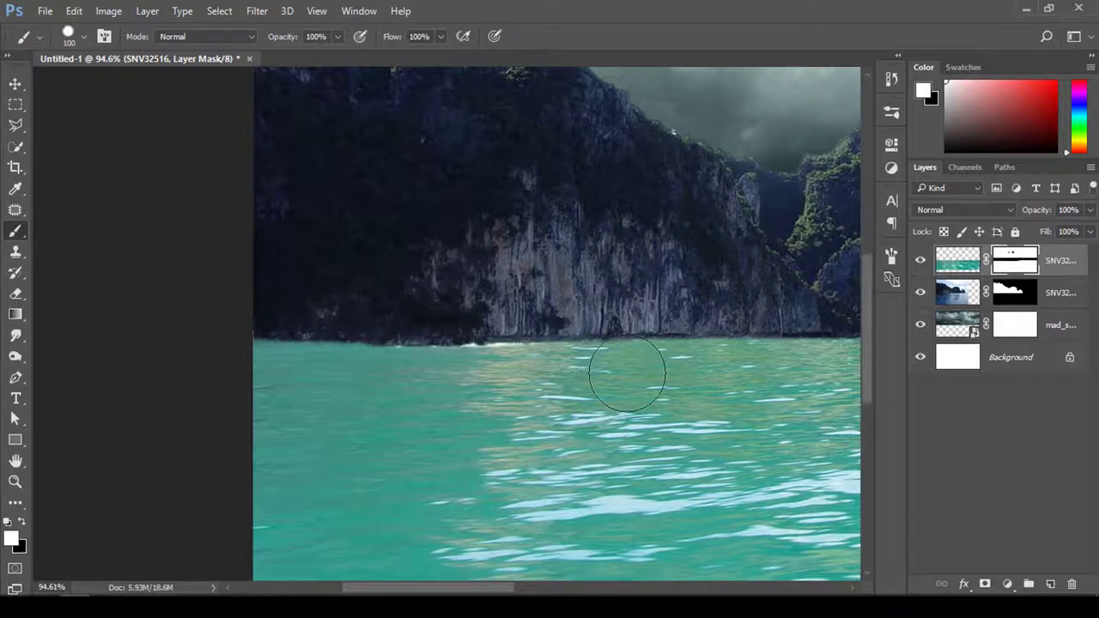
key("x")
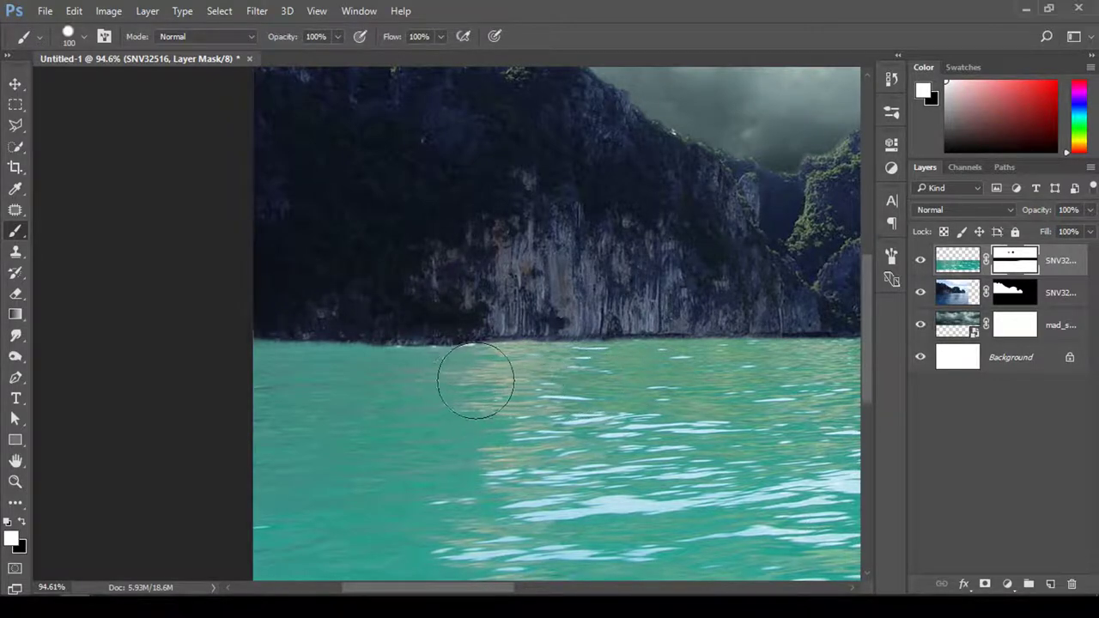
left_click_drag(473, 384, 413, 385)
key("x")
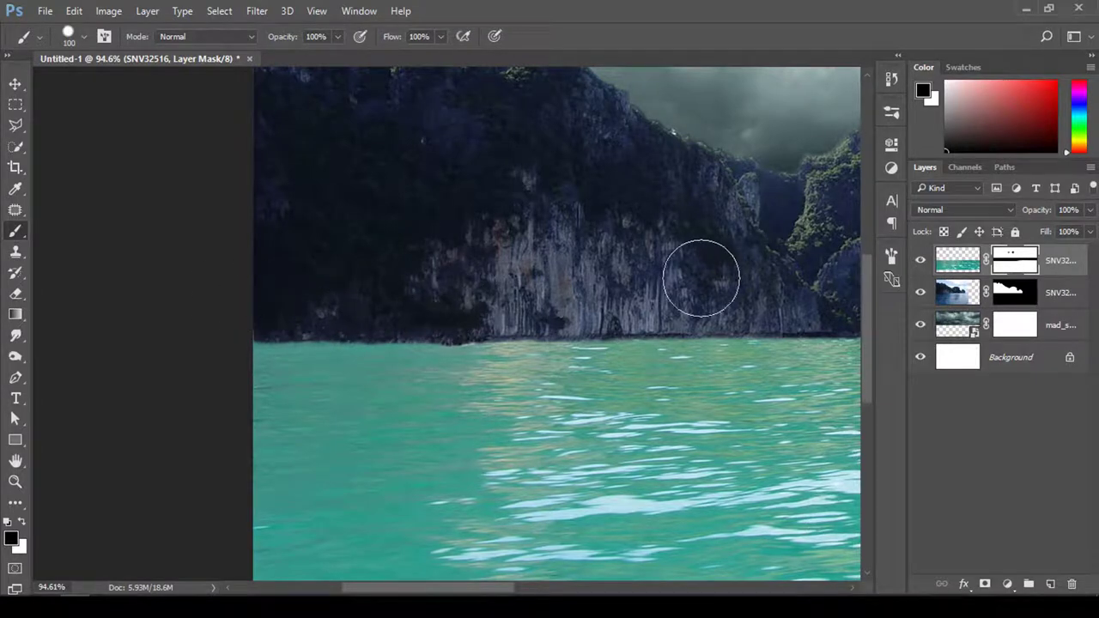
key("z")
key("ctrl+0")
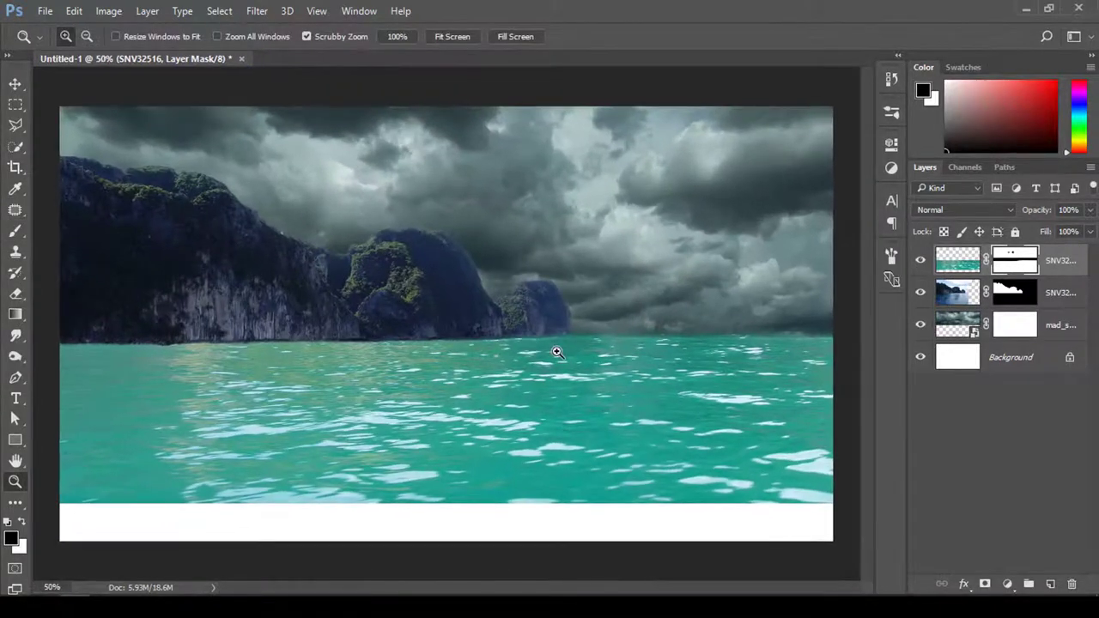
- Apply the water layer's mask and target the layer's pixels
key("b")
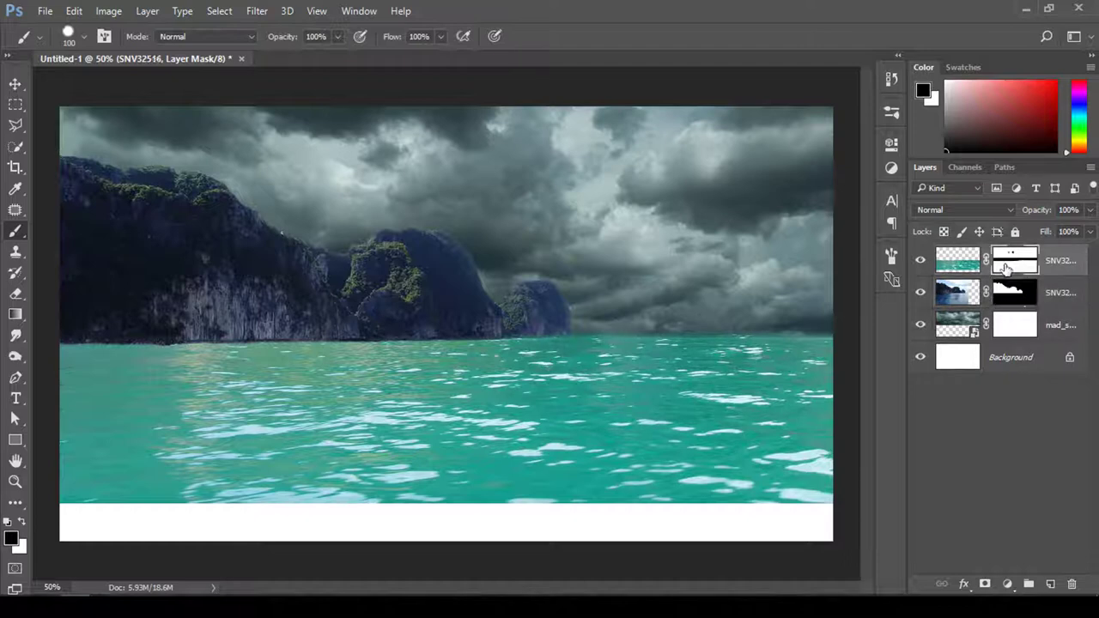
right_click(1018, 262)
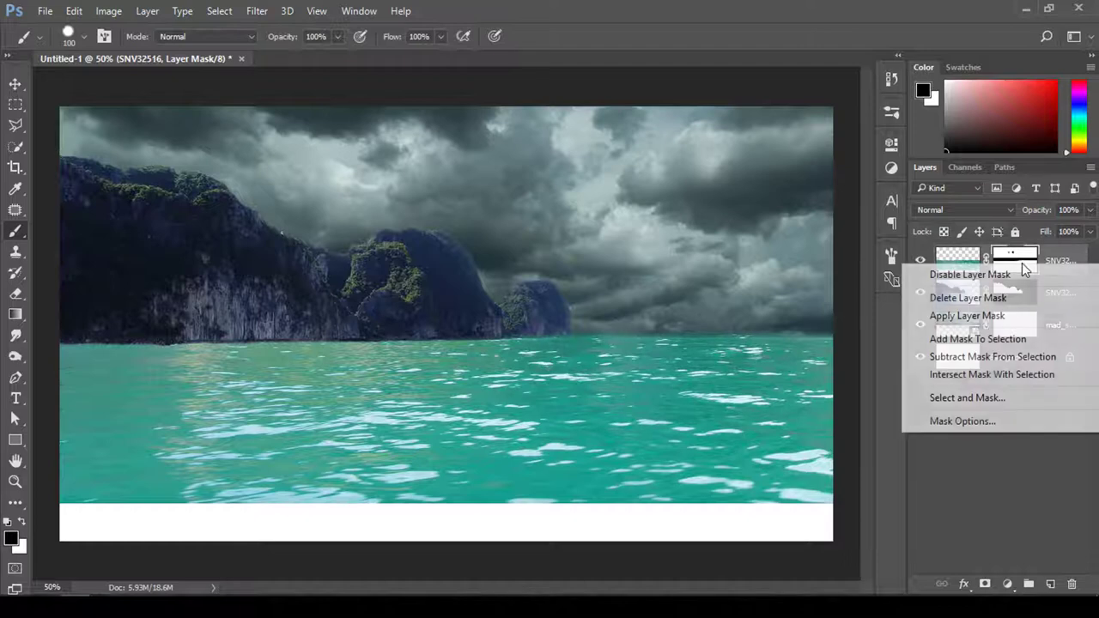
left_click(1010, 317)
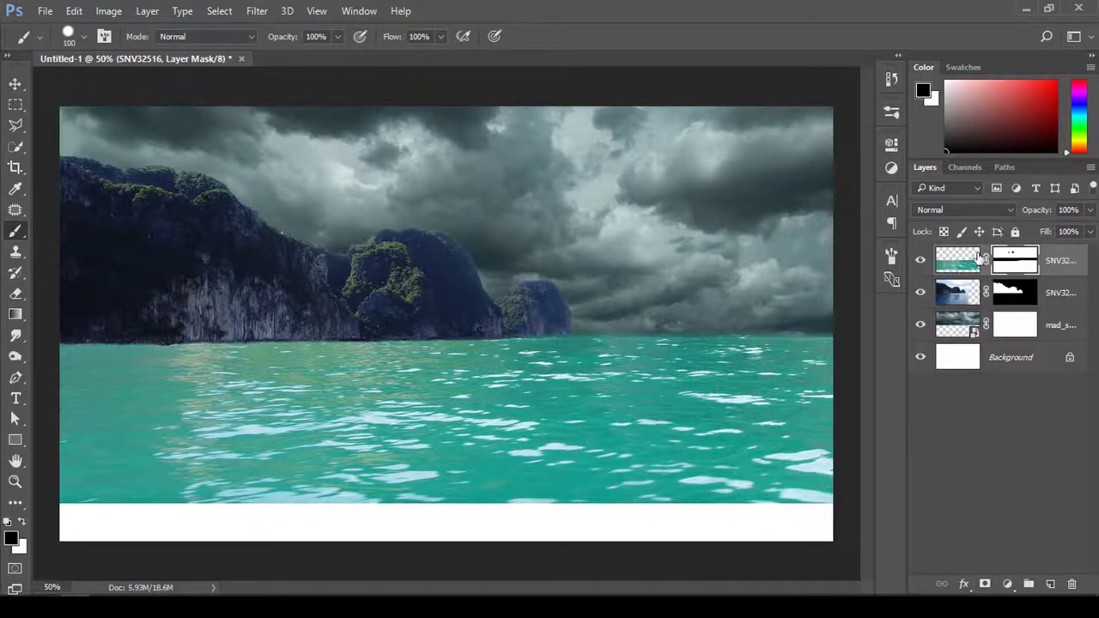
left_click(960, 266)
- Scale the water to about 44.55% height and raise its top to the horizon
key("ctrl+t")
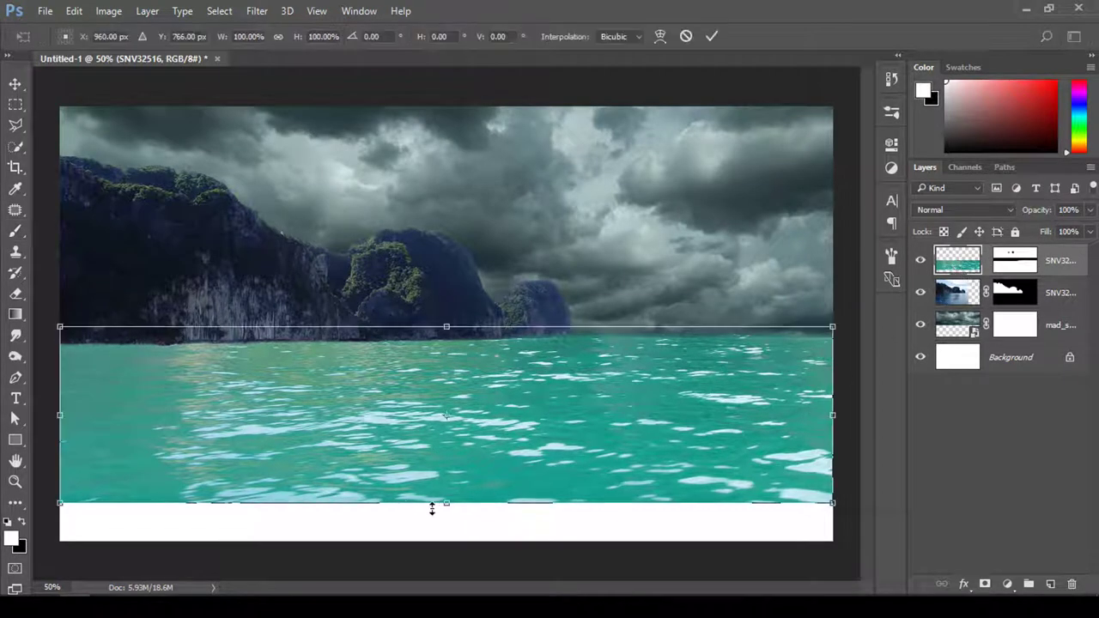
left_click_drag(432, 508, 446, 475)
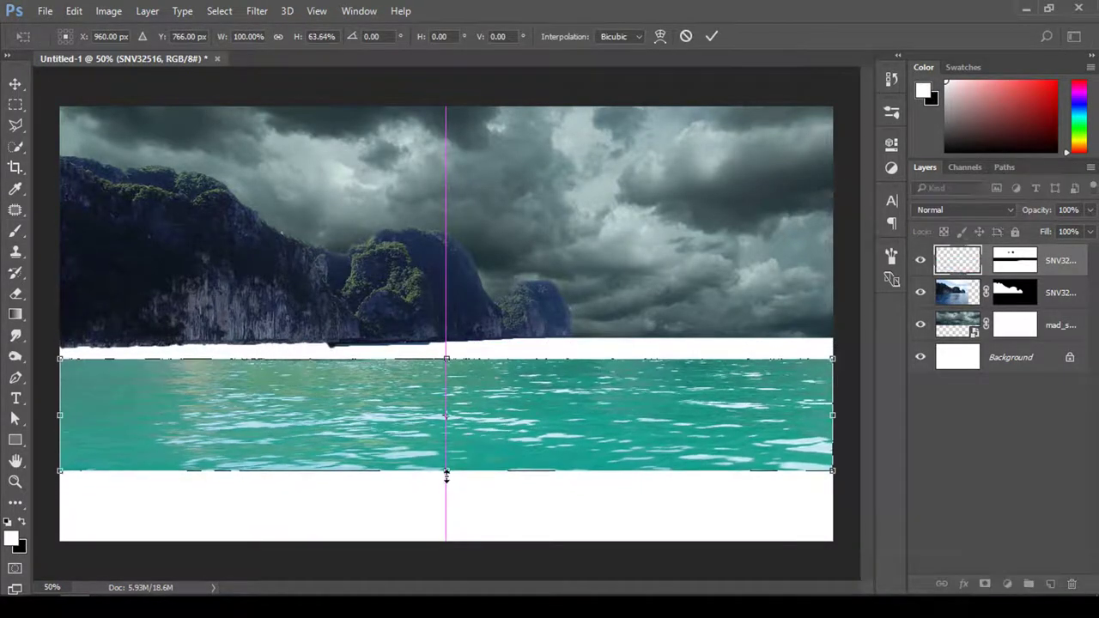
left_click_drag(457, 424, 459, 397)
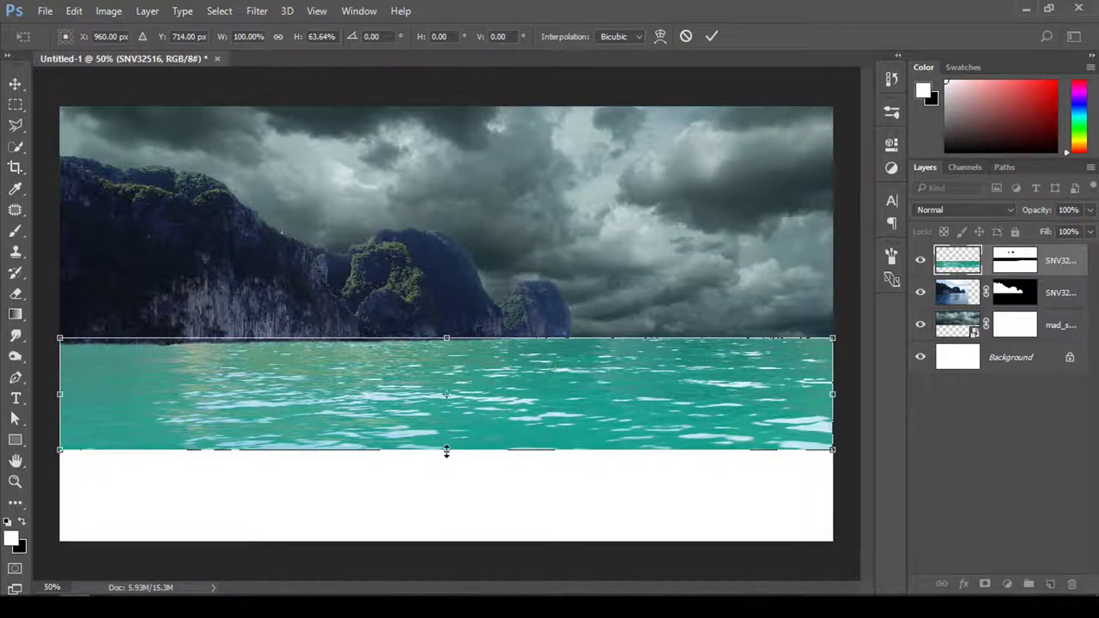
mouse_move(446, 452)
left_mouse_down()
mouse_move(445, 435)
mouse_move(546, 383)
left_mouse_up()
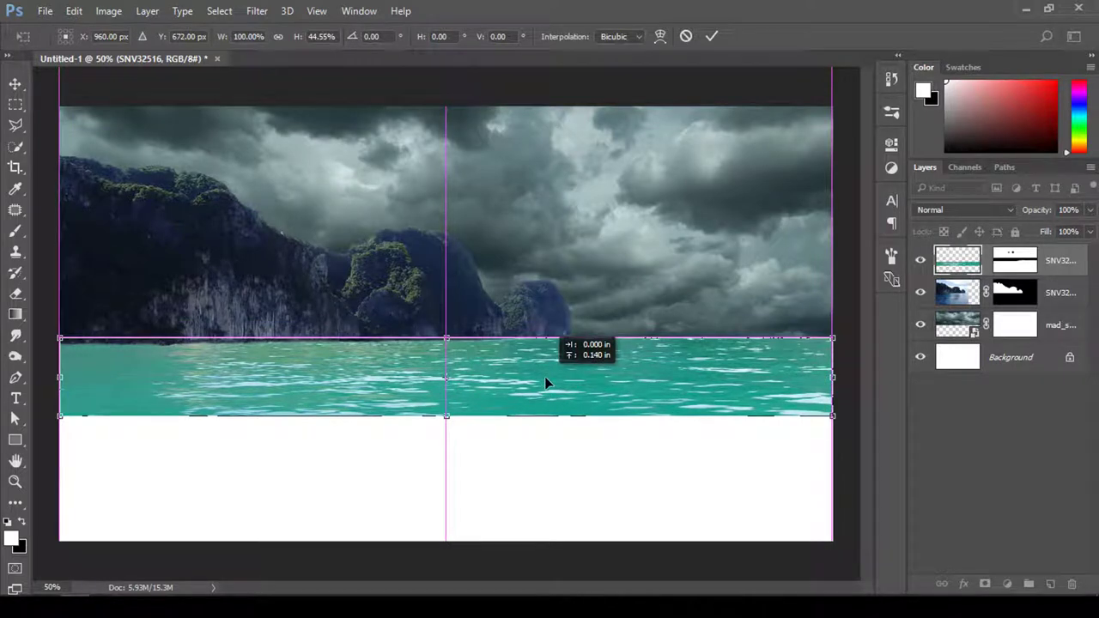
left_click_drag(547, 384, 562, 372)
- Commit the water layer resize and start masking just above the right horizon
left_click(711, 36)
key("b")
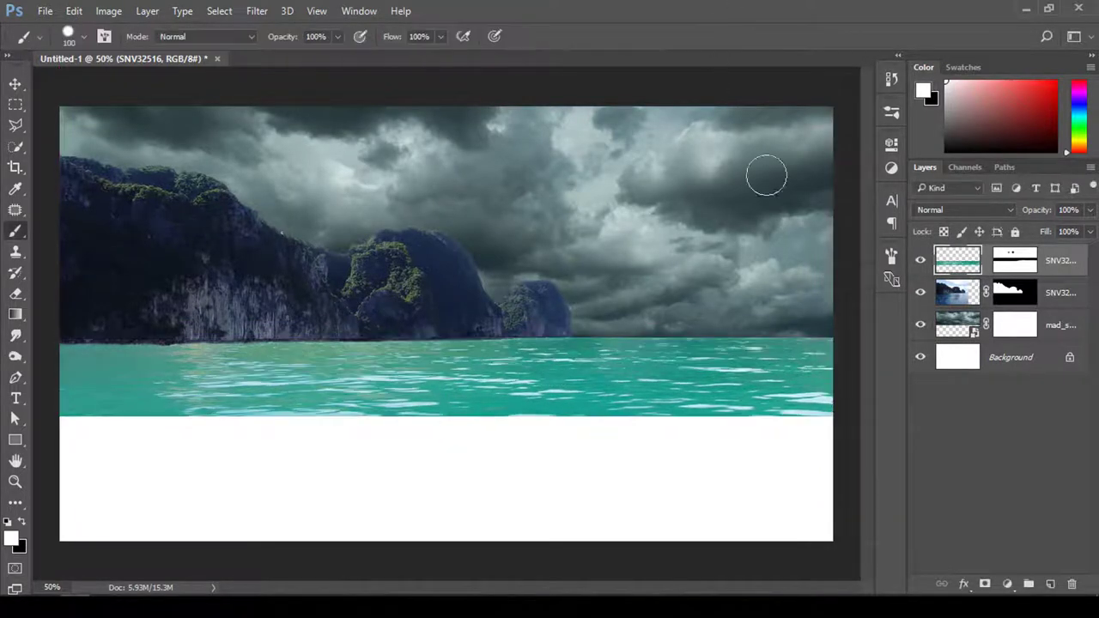
left_click(1015, 263)
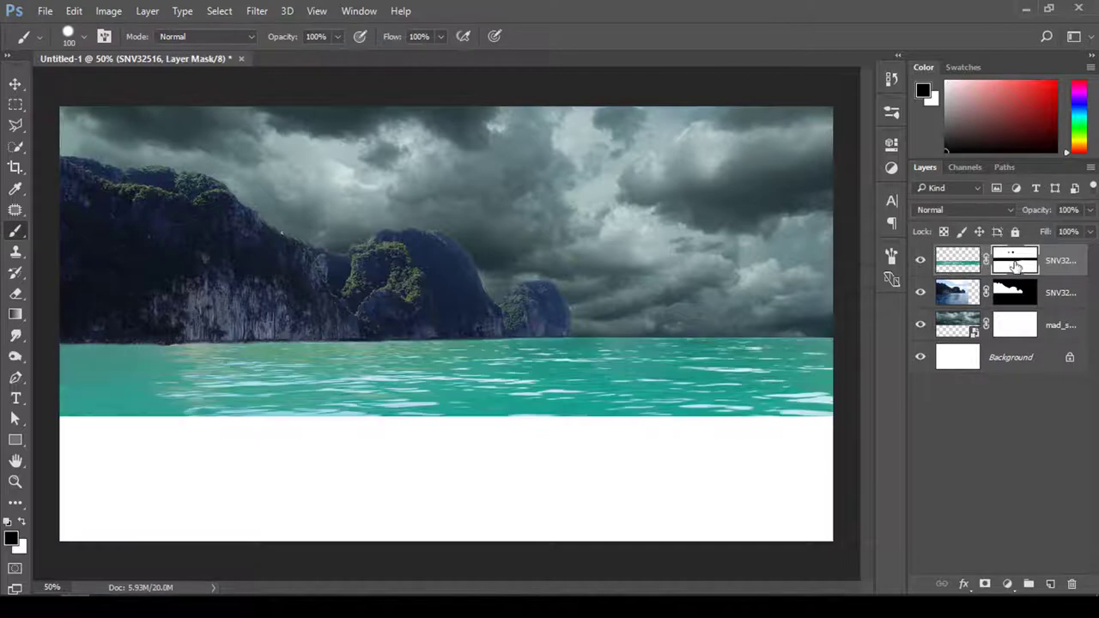
left_click_drag(571, 314, 827, 314)
key("v")
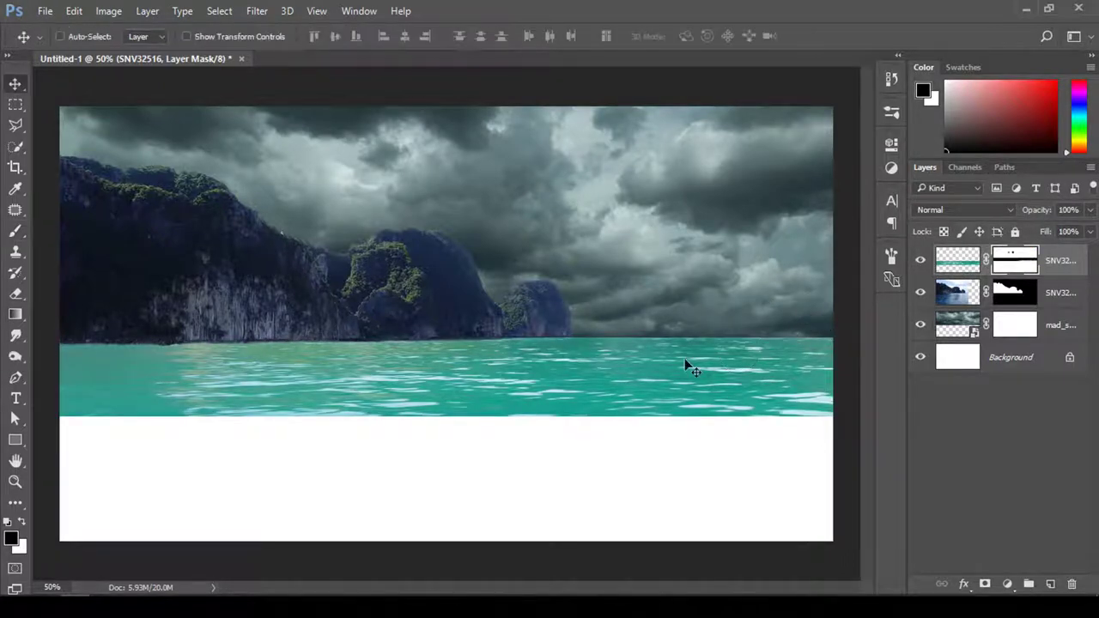
left_click(962, 262)
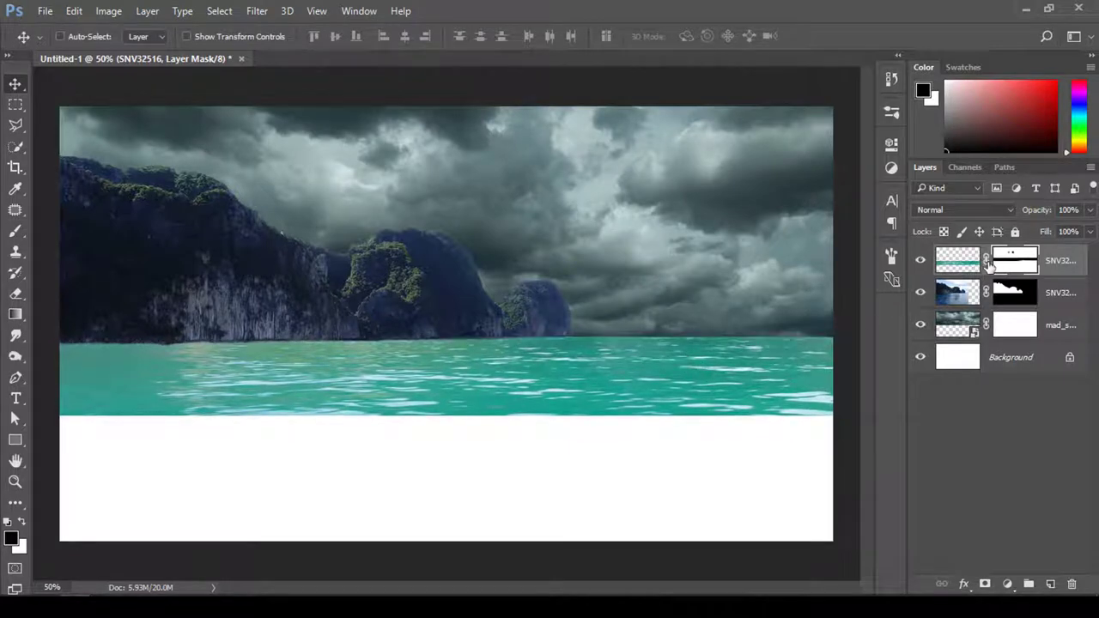
left_click(1013, 262)
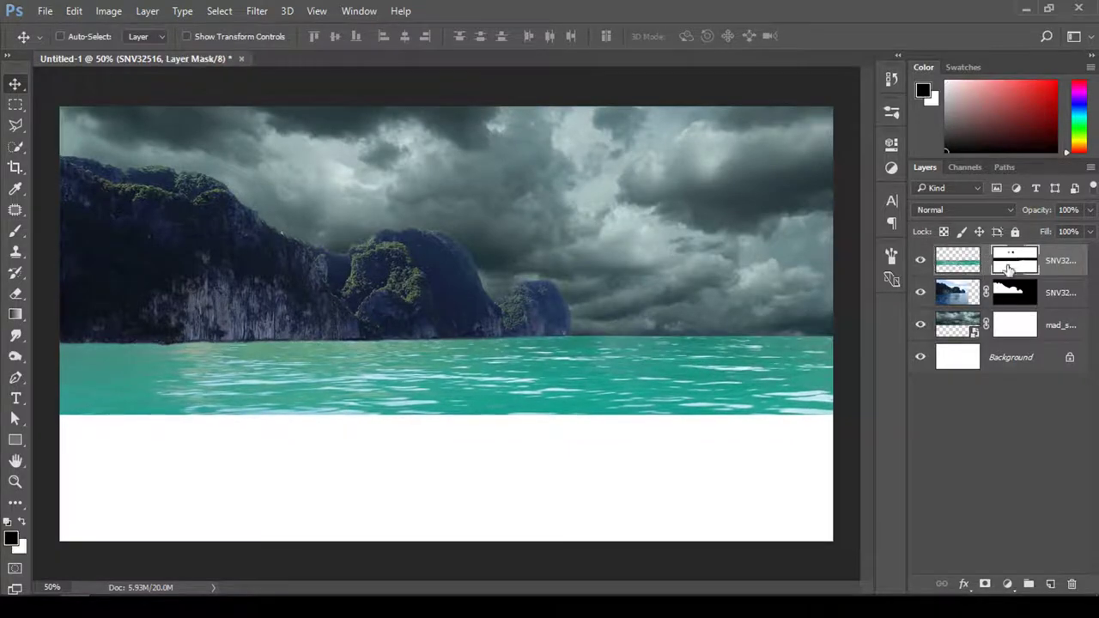
mouse_move(651, 359)
left_mouse_down()
mouse_move(613, 345)
mouse_move(639, 339)
left_mouse_up()
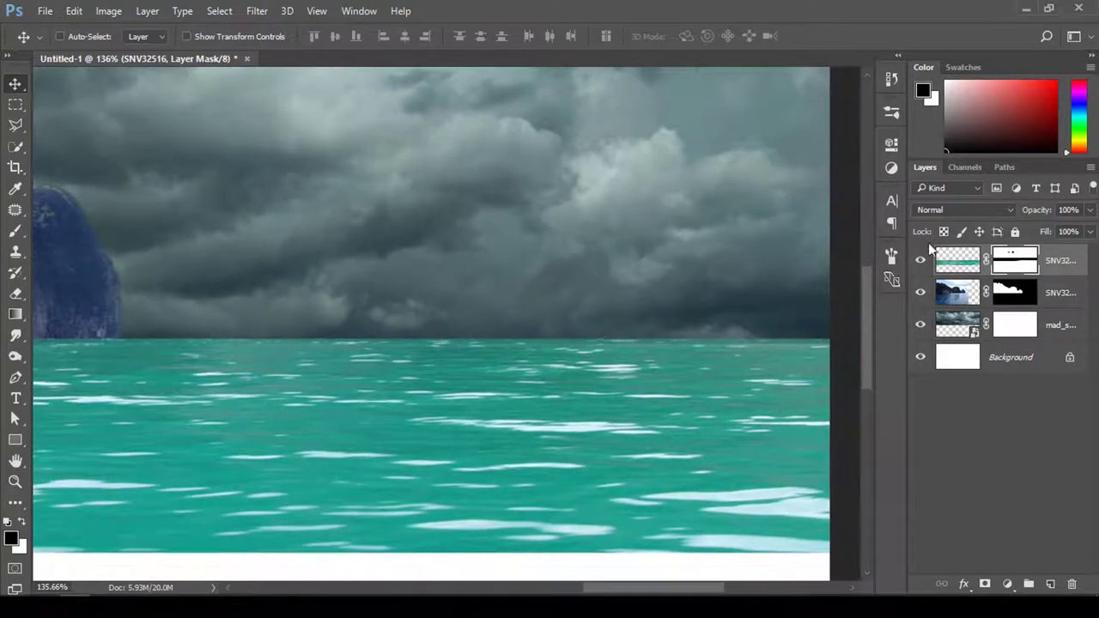
- With a smaller 50 px brush, paint the water mask black then white along the horizon
key("b")
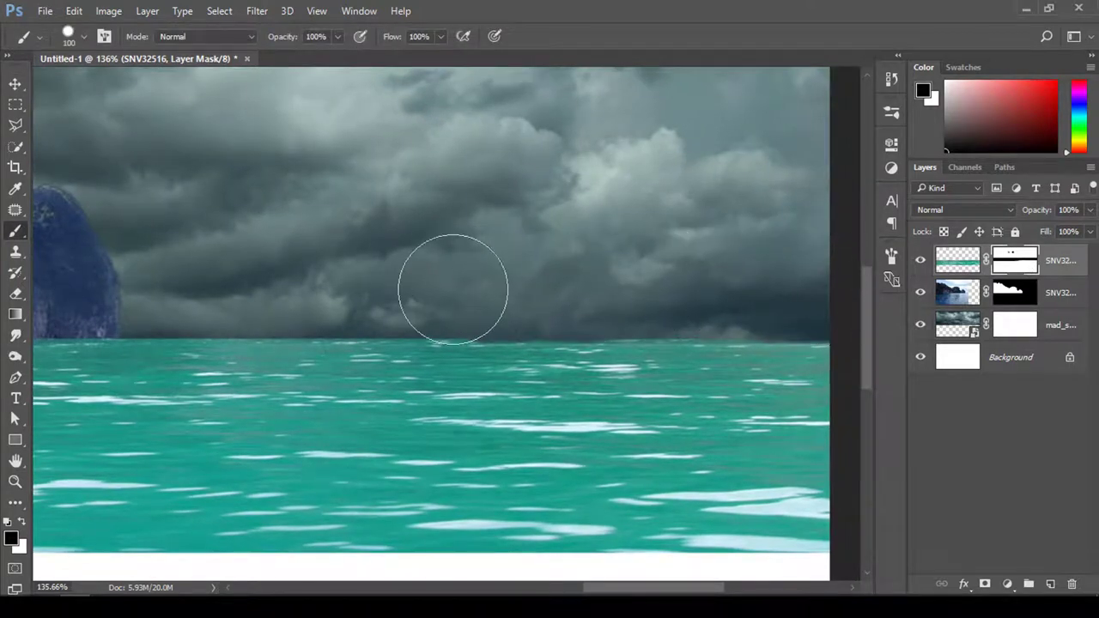
right_click(481, 122)
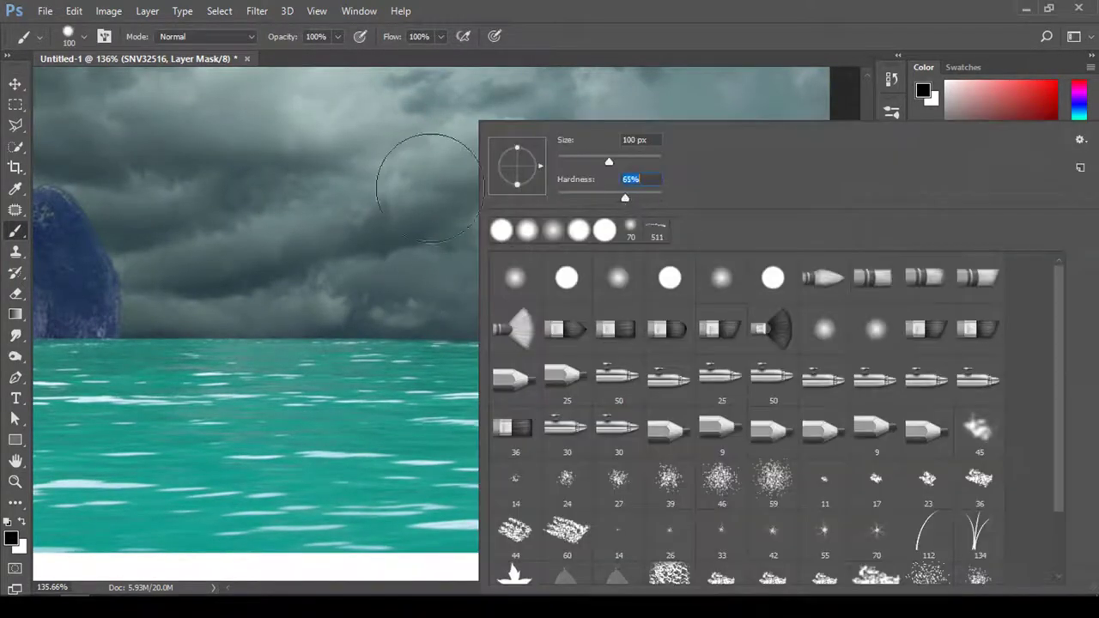
key("Escape")
key("bracketleft")
key("bracketleft")
key("bracketleft")
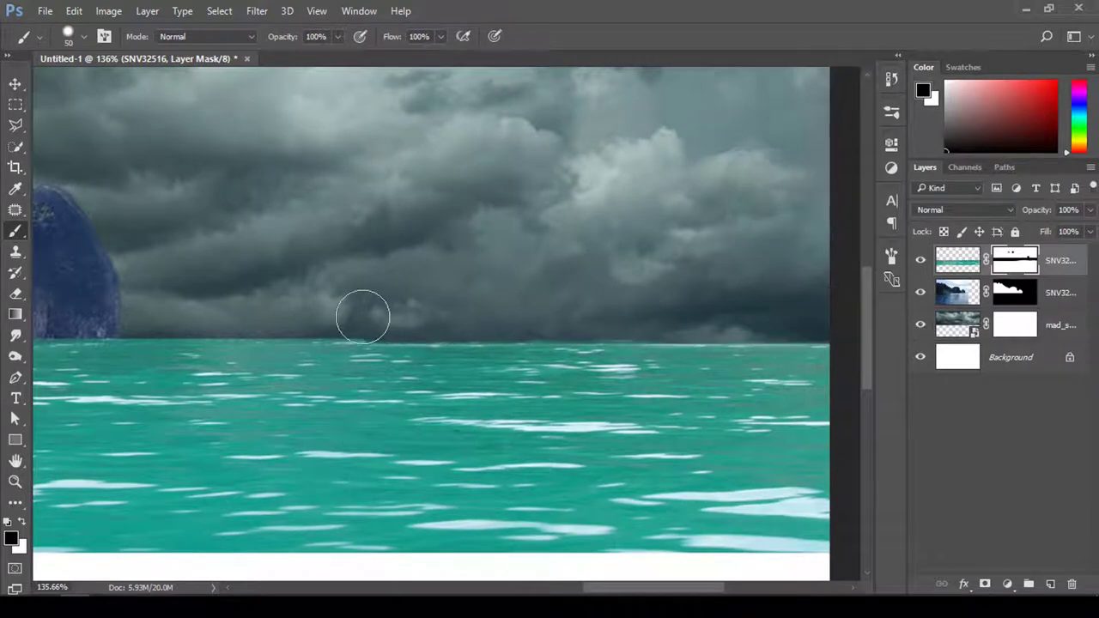
left_click_drag(266, 311, 129, 314)
key("x")
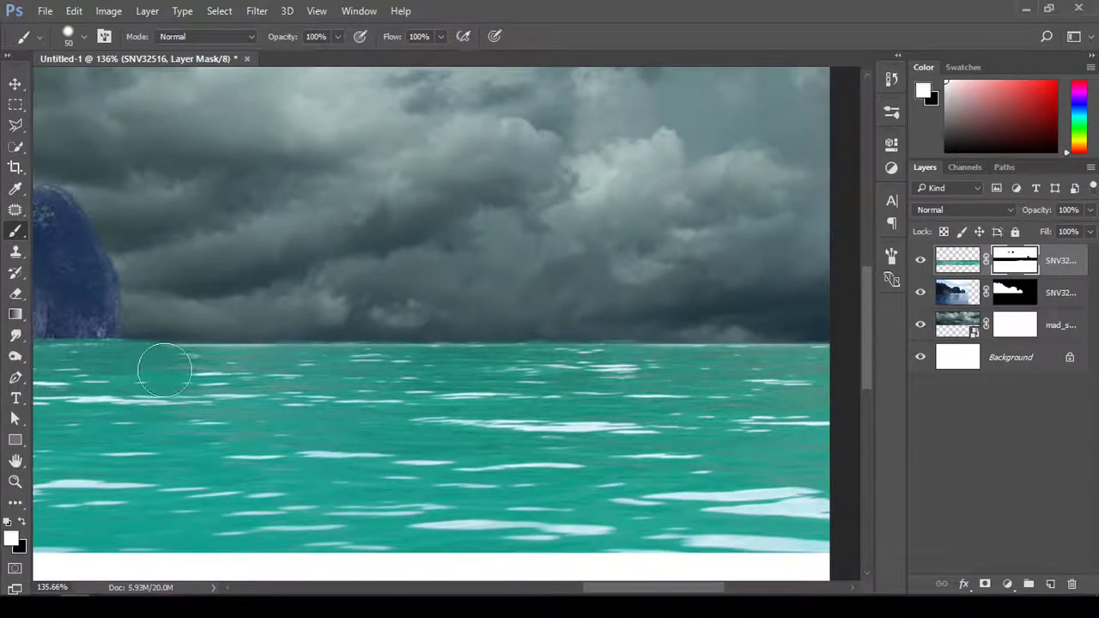
mouse_move(563, 360)
left_mouse_down()
mouse_move(388, 372)
mouse_move(411, 381)
left_mouse_up()
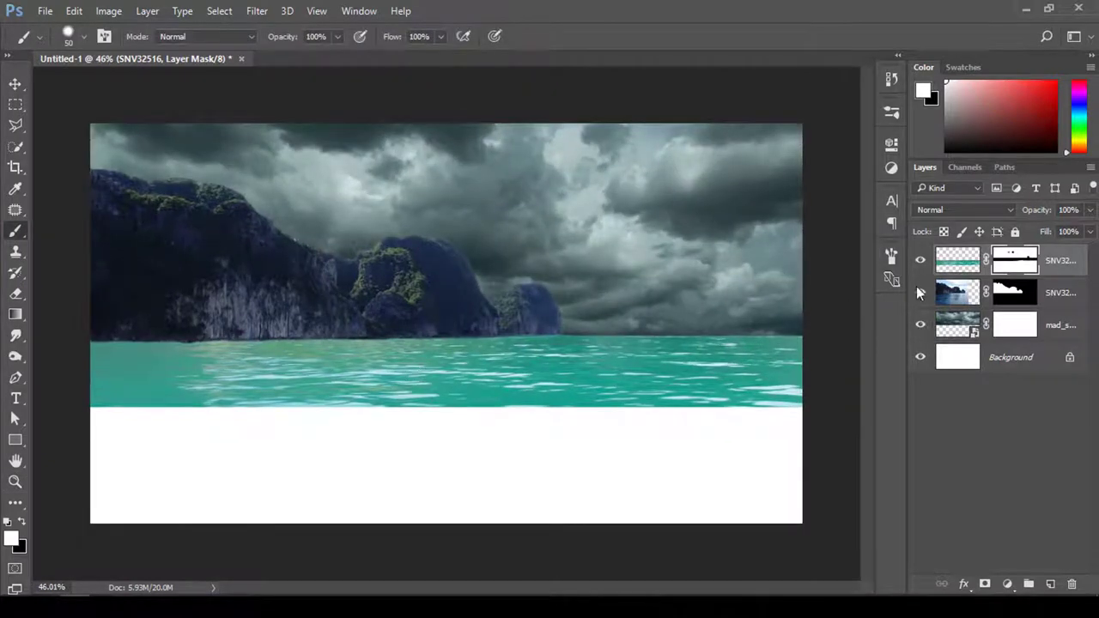
- Place Pics_Art_Edit_Tutorial_Official_3 at the lower left along the waterline and give it a layer mask
left_click(44, 11)
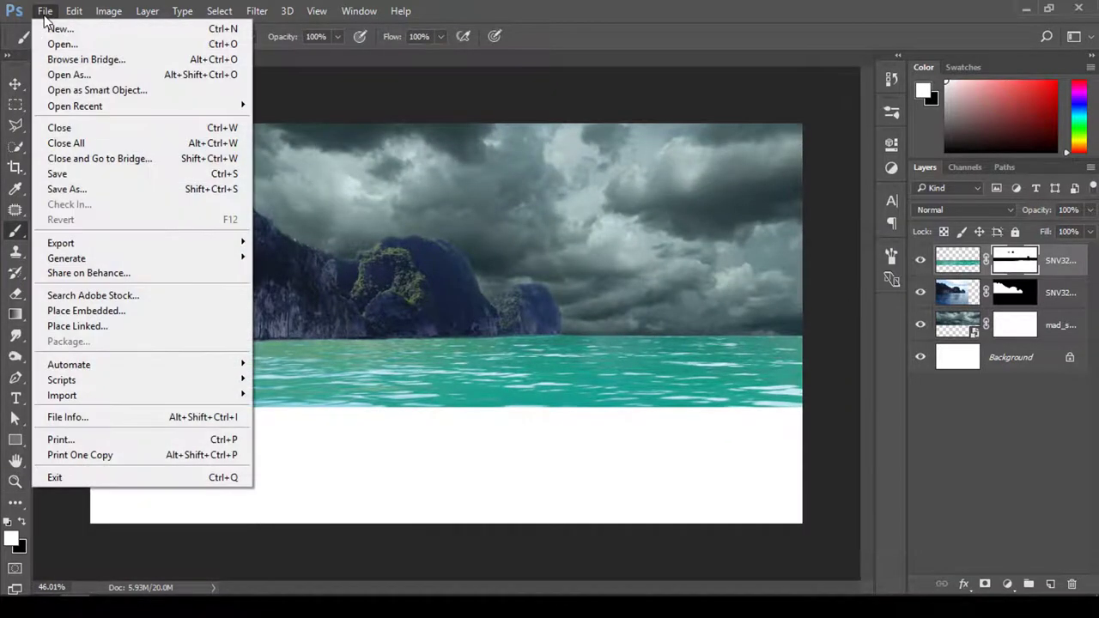
left_click(77, 311)
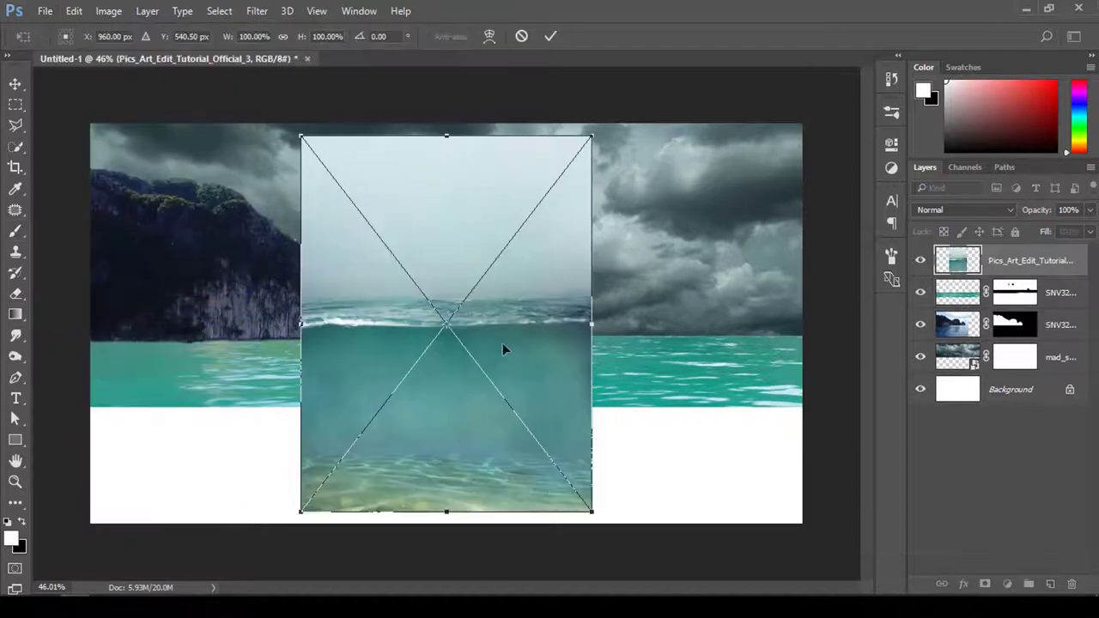
mouse_move(519, 386)
left_mouse_down()
mouse_move(449, 423)
mouse_move(304, 453)
left_mouse_up()
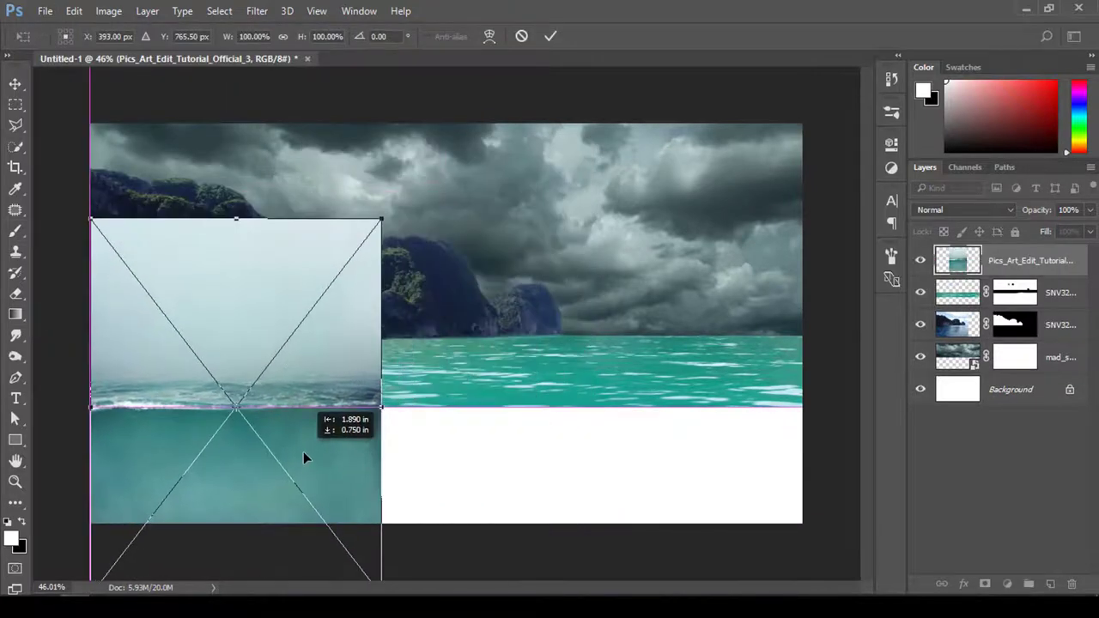
left_click(550, 35)
key("b")
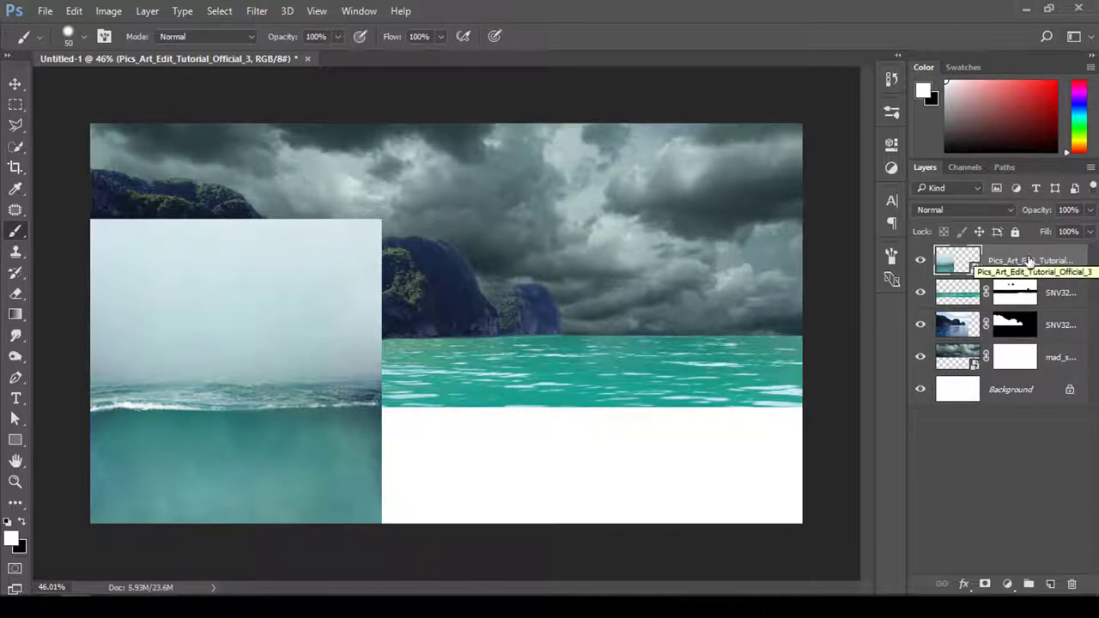
left_click(985, 584)
- Duplicate the split-view photo rightward at 68% opacity, lining up its waterline
key("v")
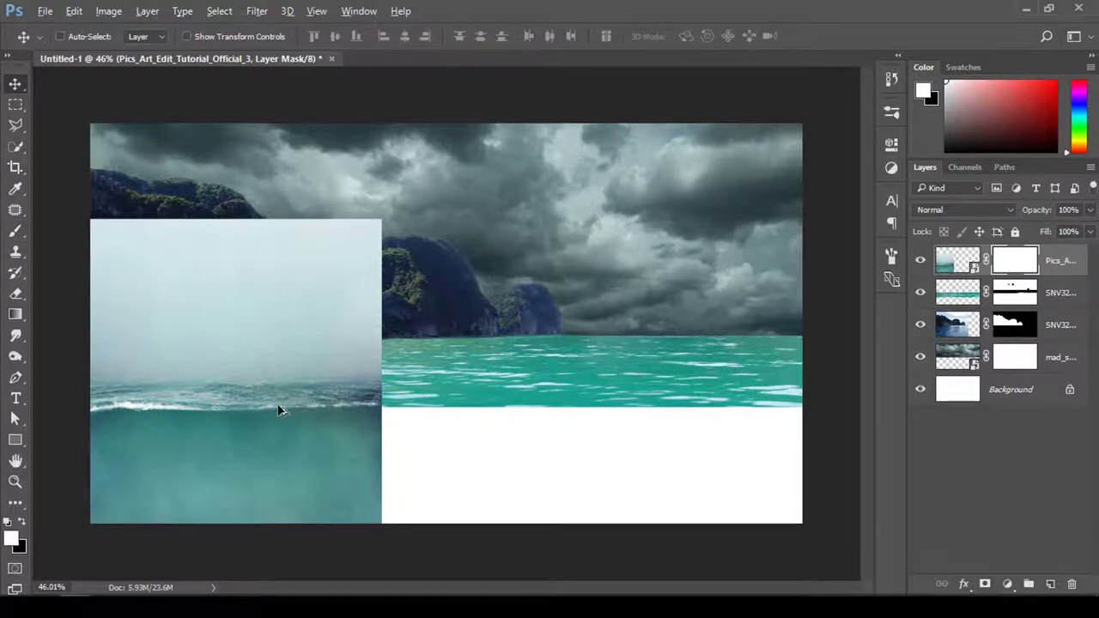
left_click_drag(279, 410, 512, 410)
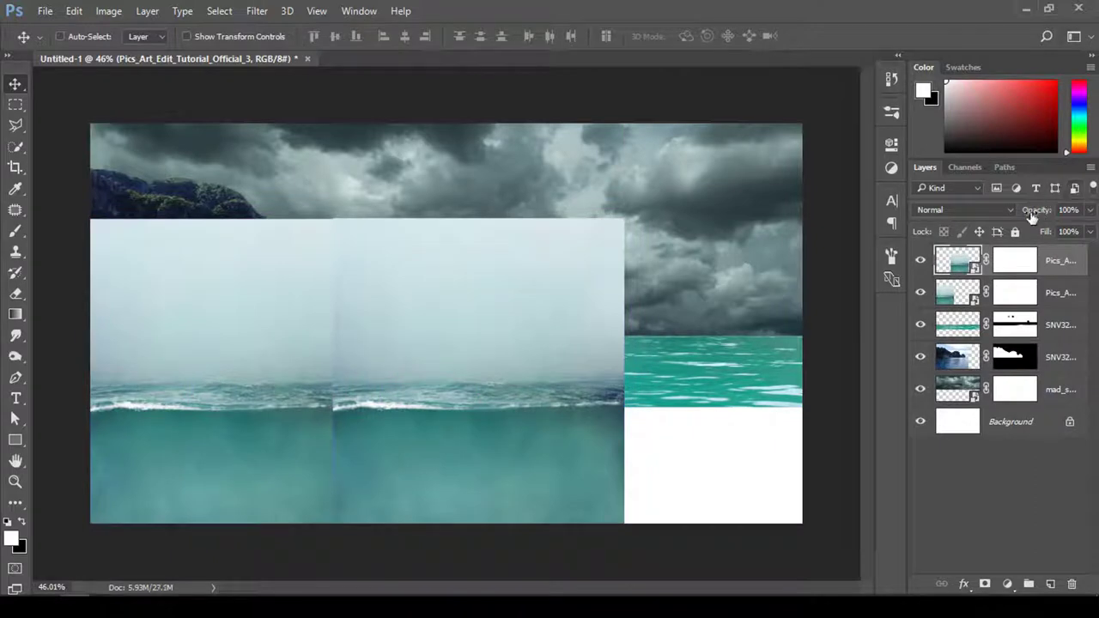
left_click_drag(1042, 210, 1019, 211)
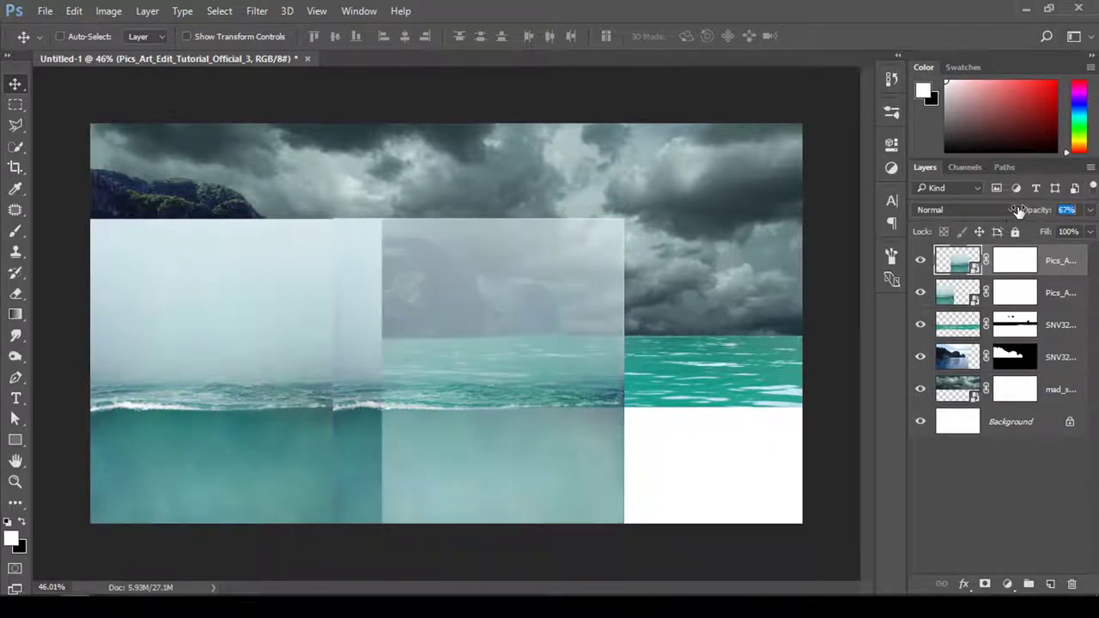
left_click_drag(739, 331, 463, 388)
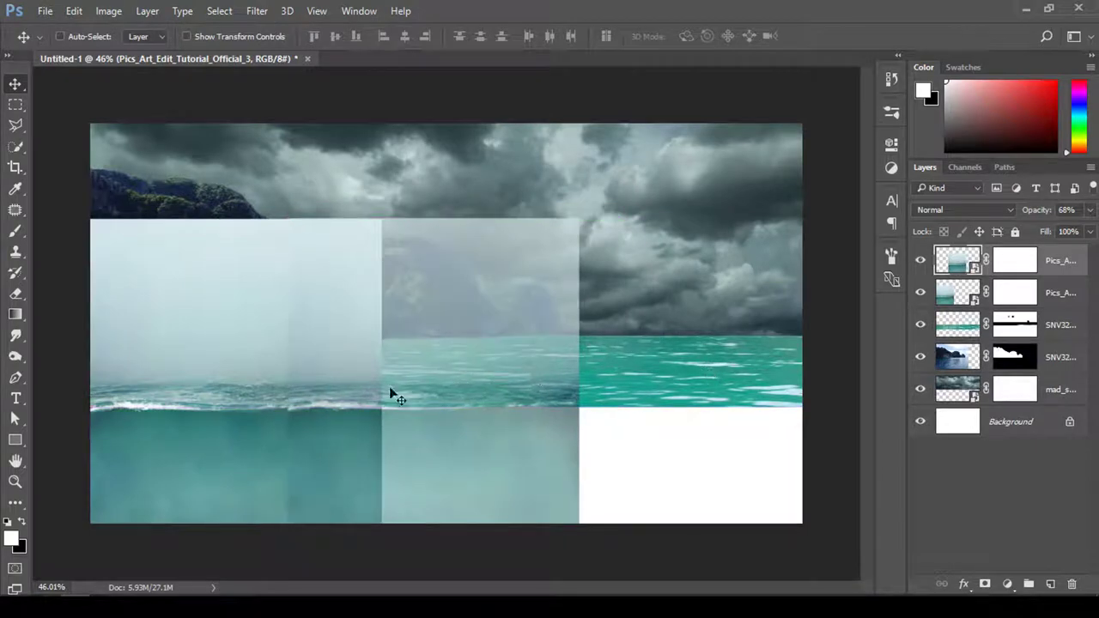
mouse_move(354, 398)
left_mouse_down()
mouse_move(638, 407)
mouse_move(535, 410)
left_mouse_up()
- Stretch the copy to about 150% width so it reaches the right edge
key("ctrl+t")
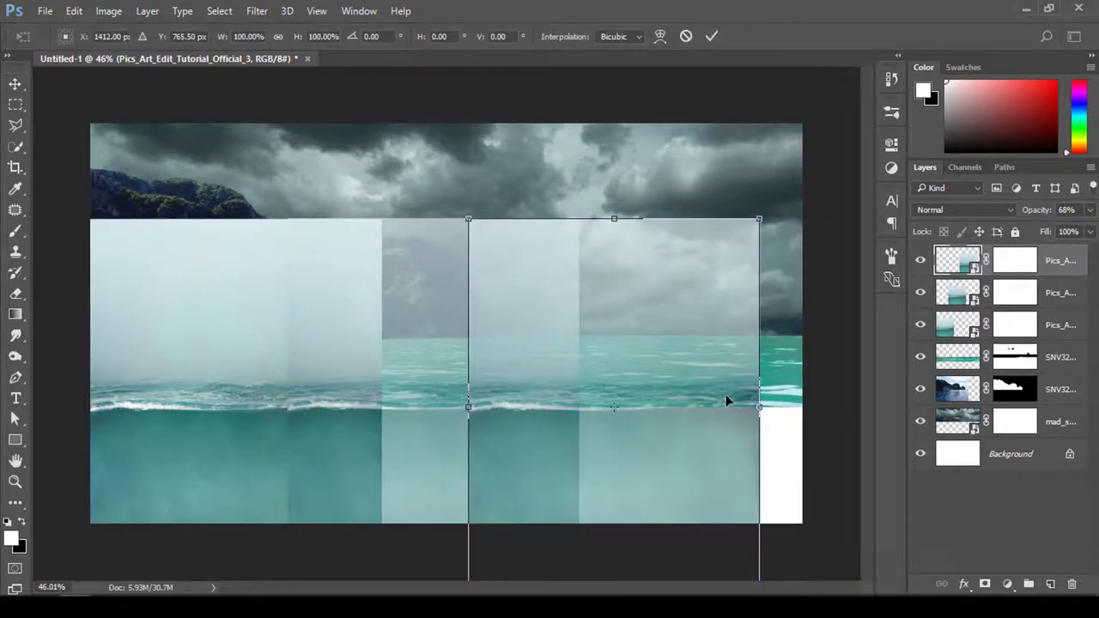
left_click_drag(759, 406, 834, 405)
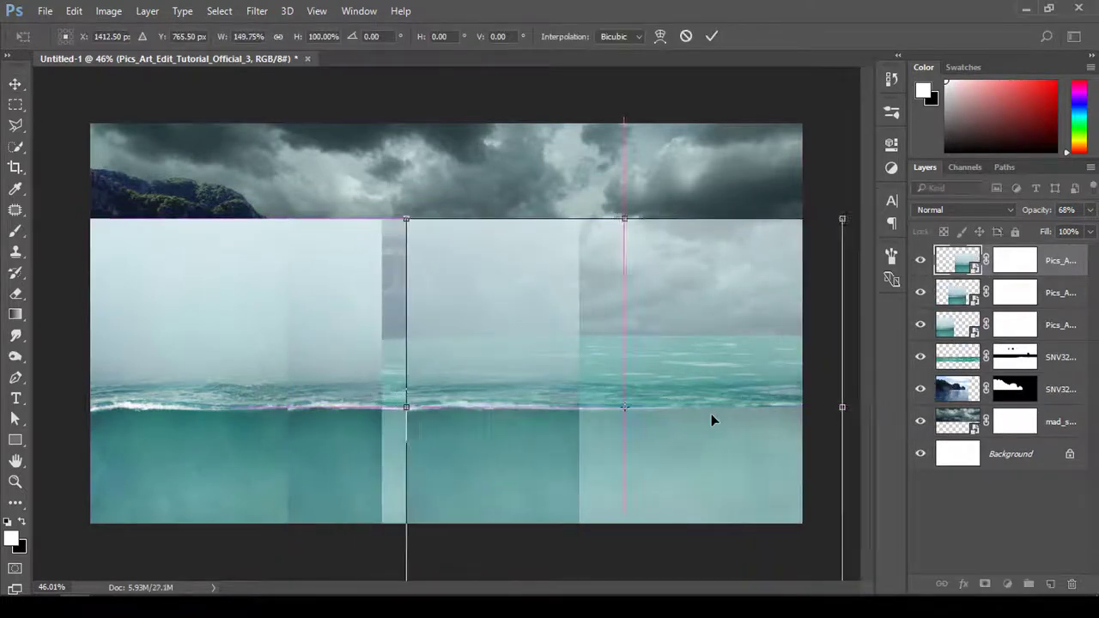
left_click_drag(711, 416, 714, 420)
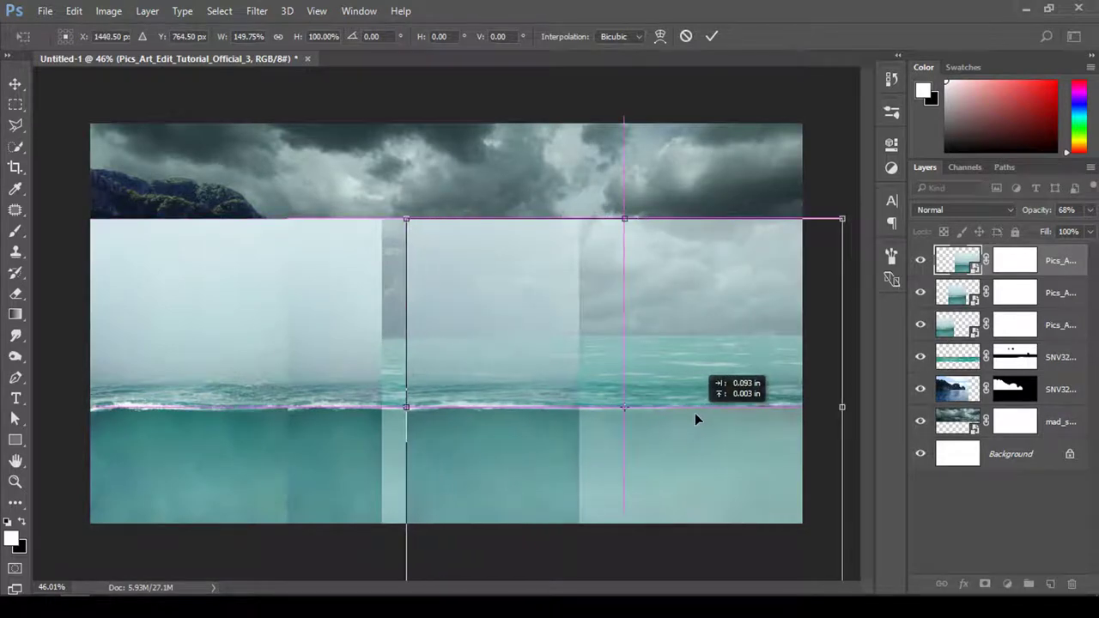
left_click(713, 35)
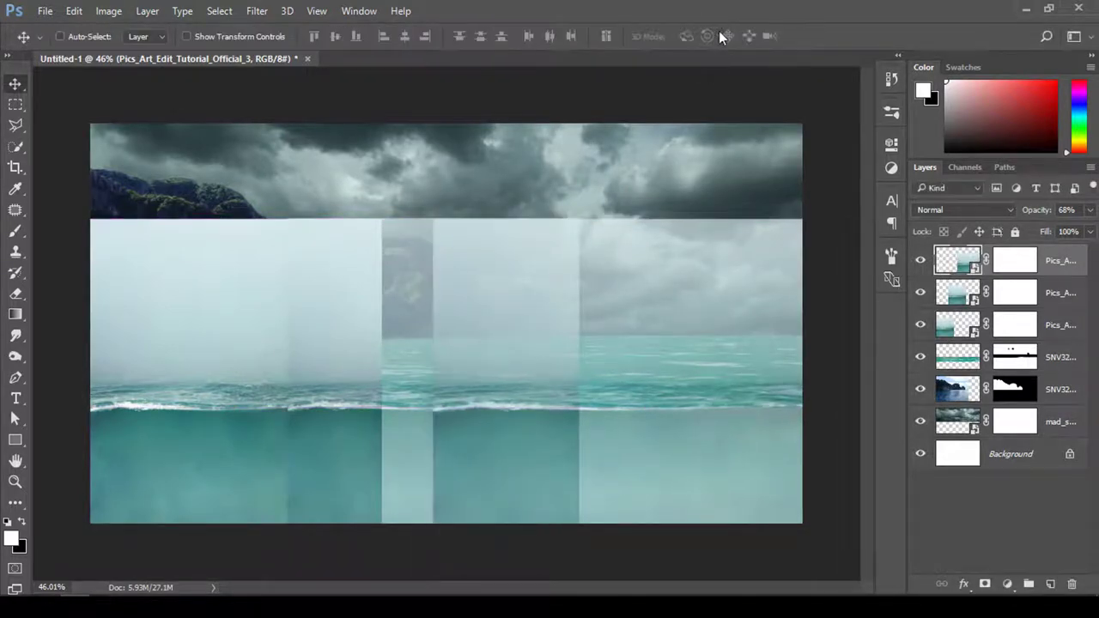
- Target the second photo layer's mask for brushing and set opacity to 100%
left_click(1027, 326)
left_click(999, 294)
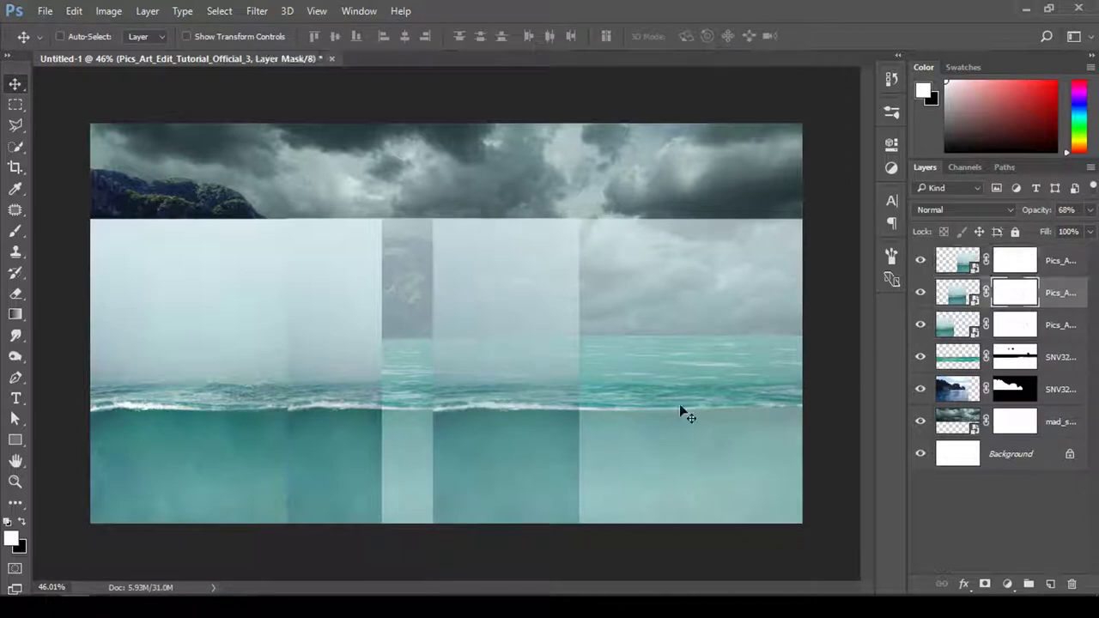
key("b")
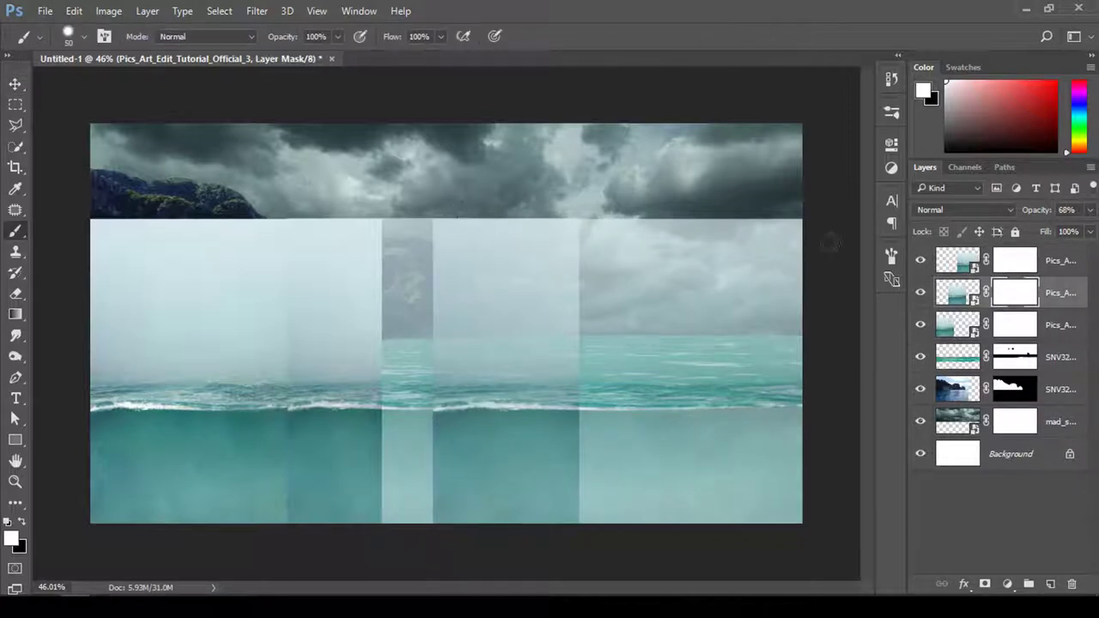
type("100")
key("Return")
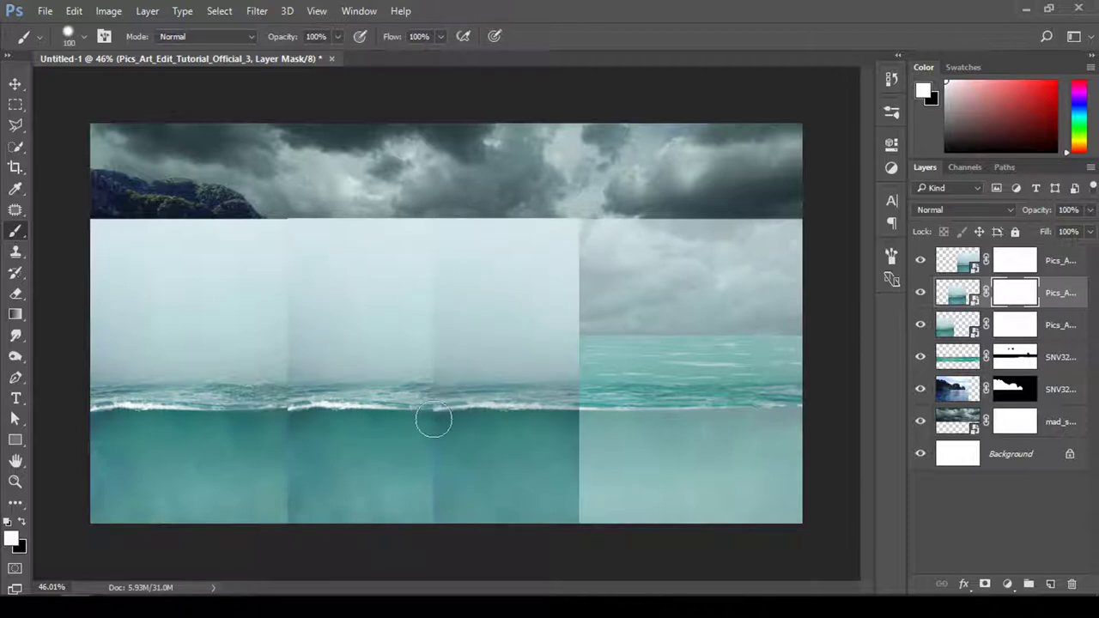
- Paint black on the top photo layer's mask to hide the foam-line seam
left_click(1029, 261)
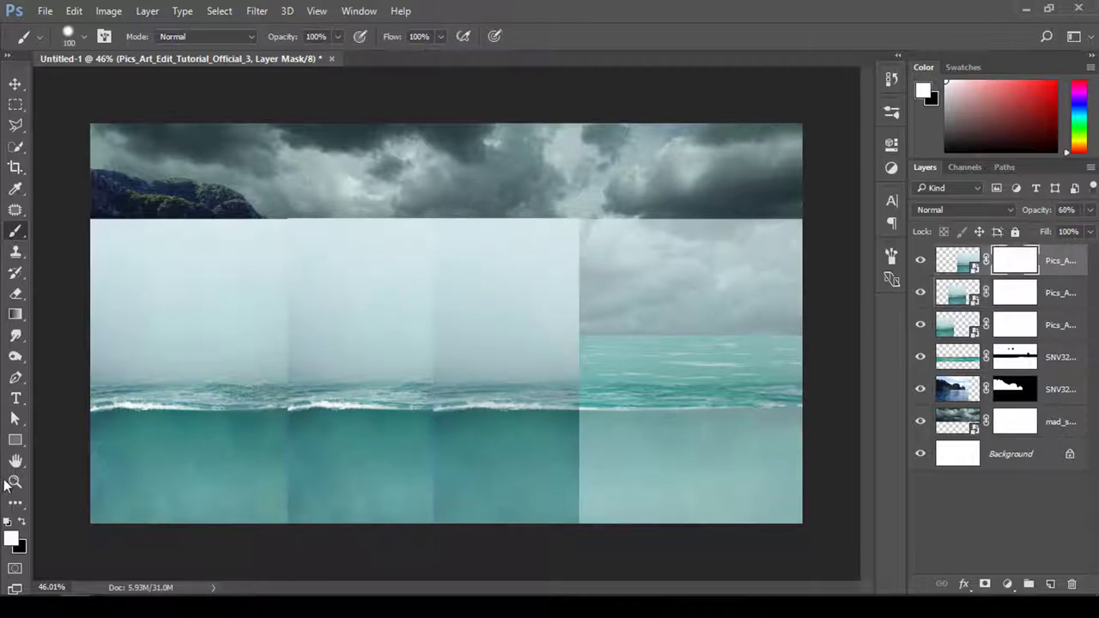
left_click(10, 523)
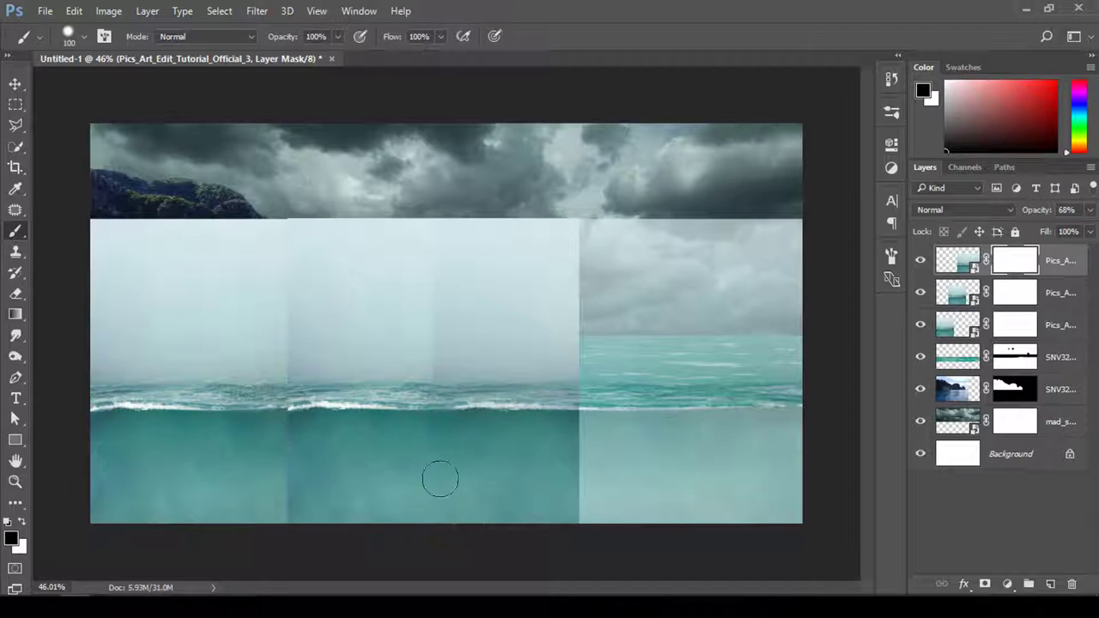
left_click_drag(524, 418, 449, 423)
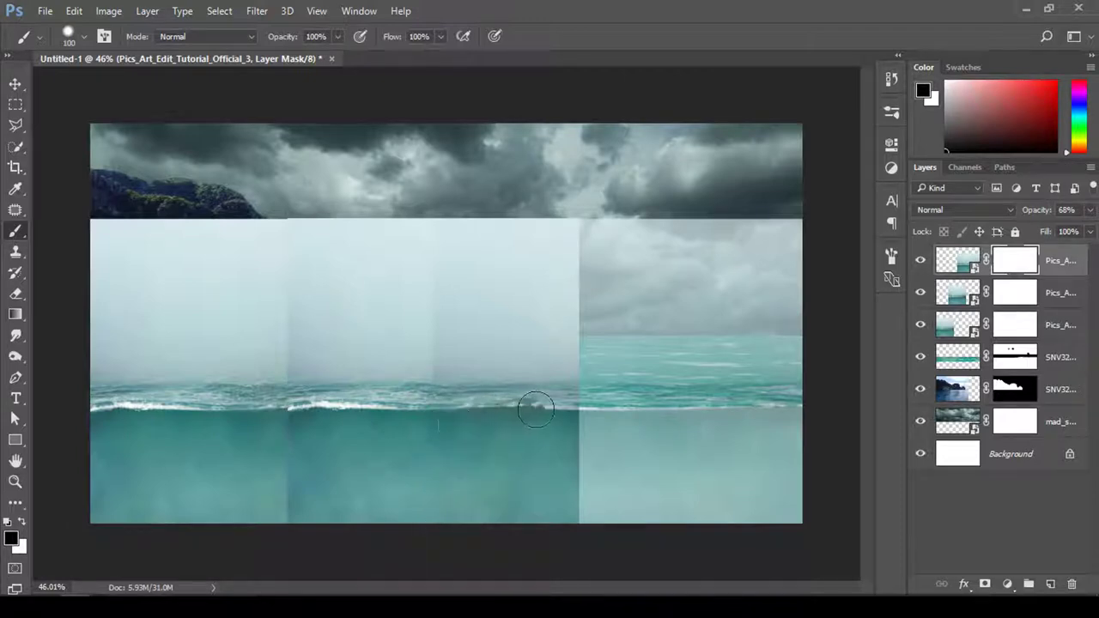
mouse_move(536, 409)
left_mouse_down()
mouse_move(535, 434)
mouse_move(496, 404)
mouse_move(532, 385)
mouse_move(478, 372)
left_mouse_up()
key("x")
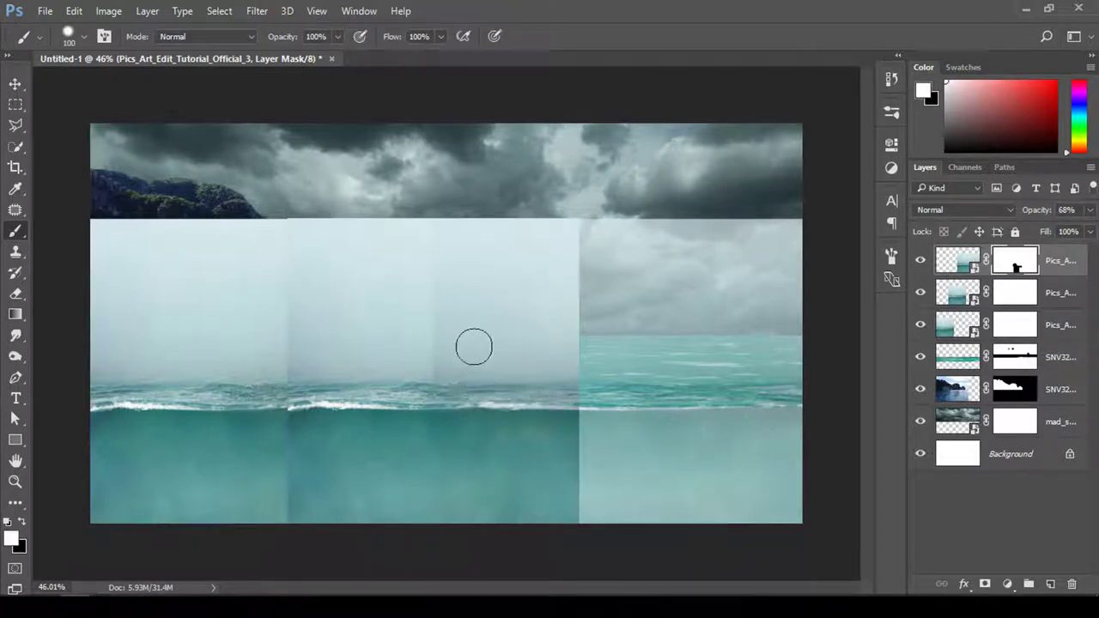
key("x")
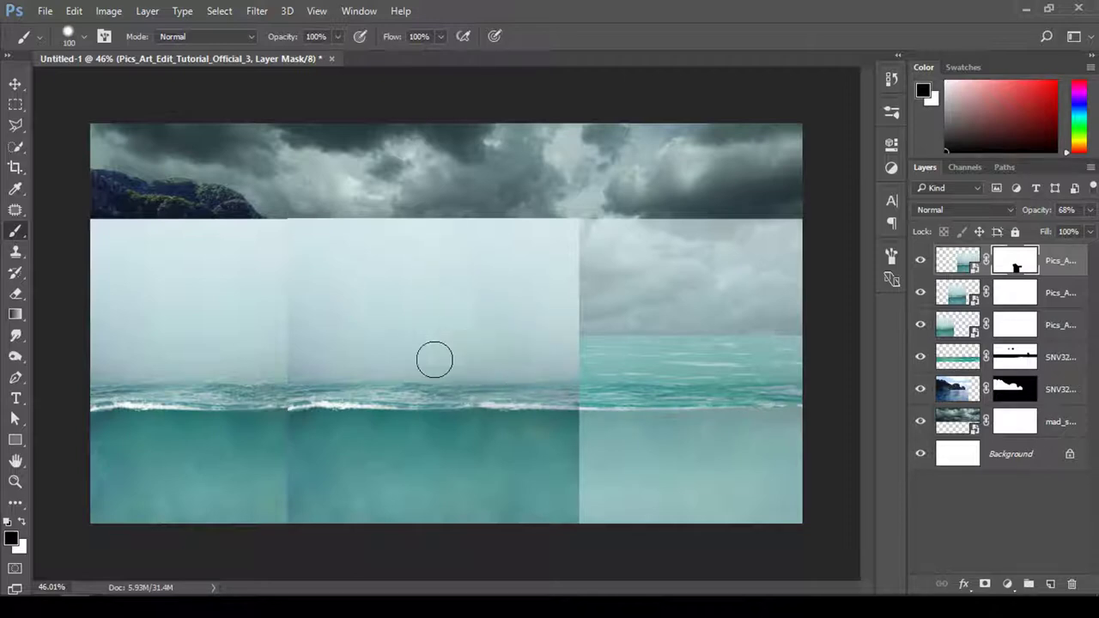
- On the second photo layer's mask, blend the wave-crest seam above and below the waterline
left_click(1024, 299)
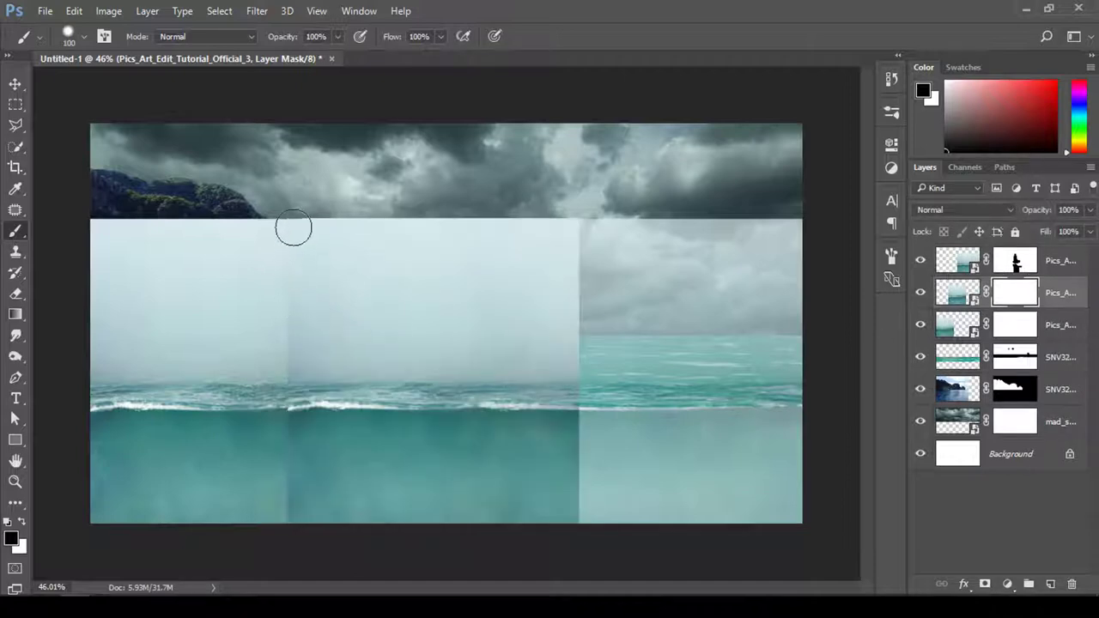
key("x")
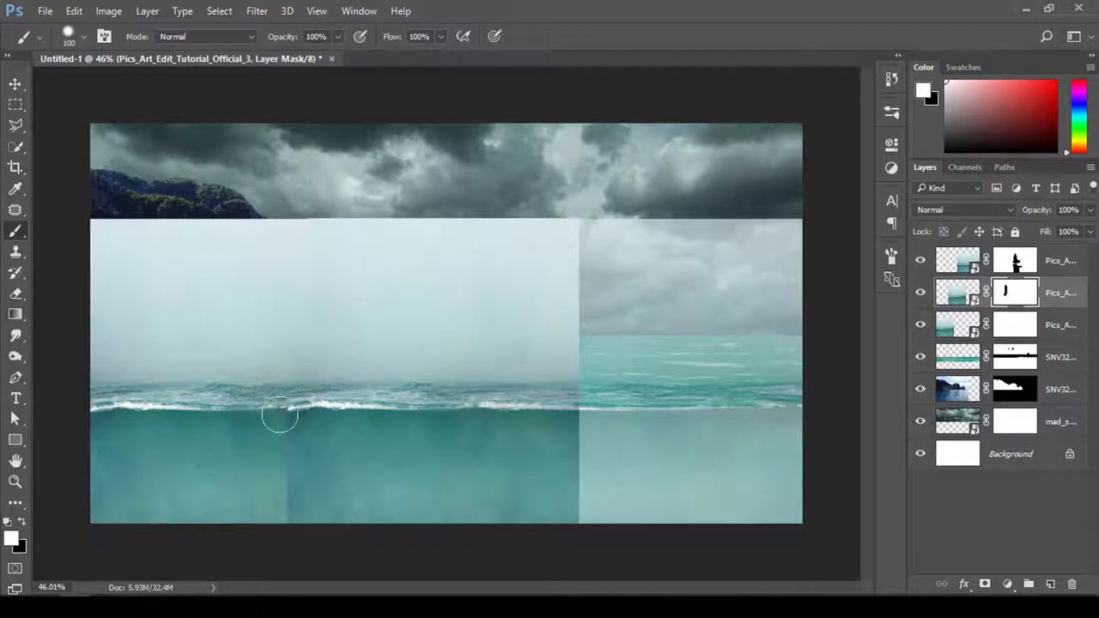
key("x")
mouse_move(325, 412)
left_mouse_down()
mouse_move(344, 422)
mouse_move(280, 455)
mouse_move(307, 518)
left_mouse_up()
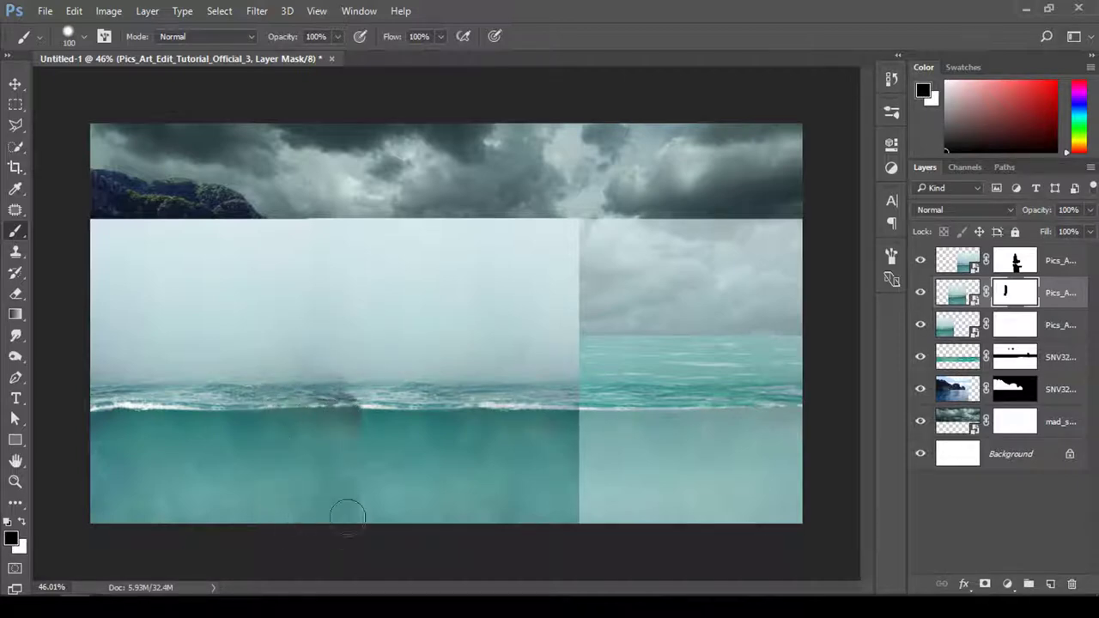
mouse_move(403, 455)
left_mouse_down()
mouse_move(372, 525)
mouse_move(386, 520)
mouse_move(373, 436)
mouse_move(377, 532)
left_mouse_up()
key("x")
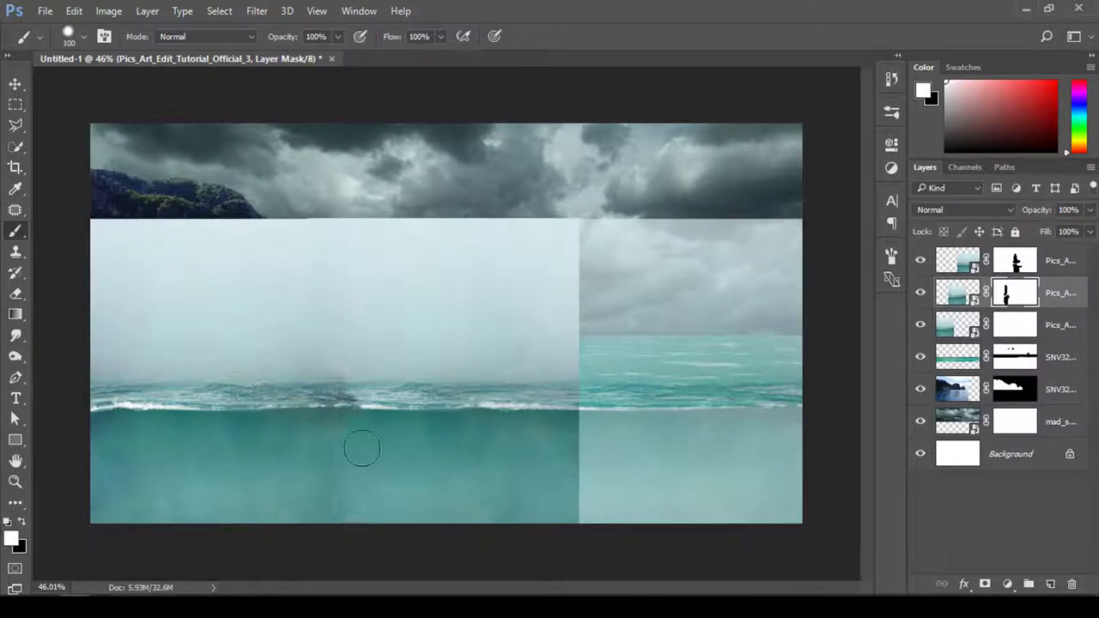
- Adjust the brush hardness and touch up the mask along the wave line
right_click(348, 447)
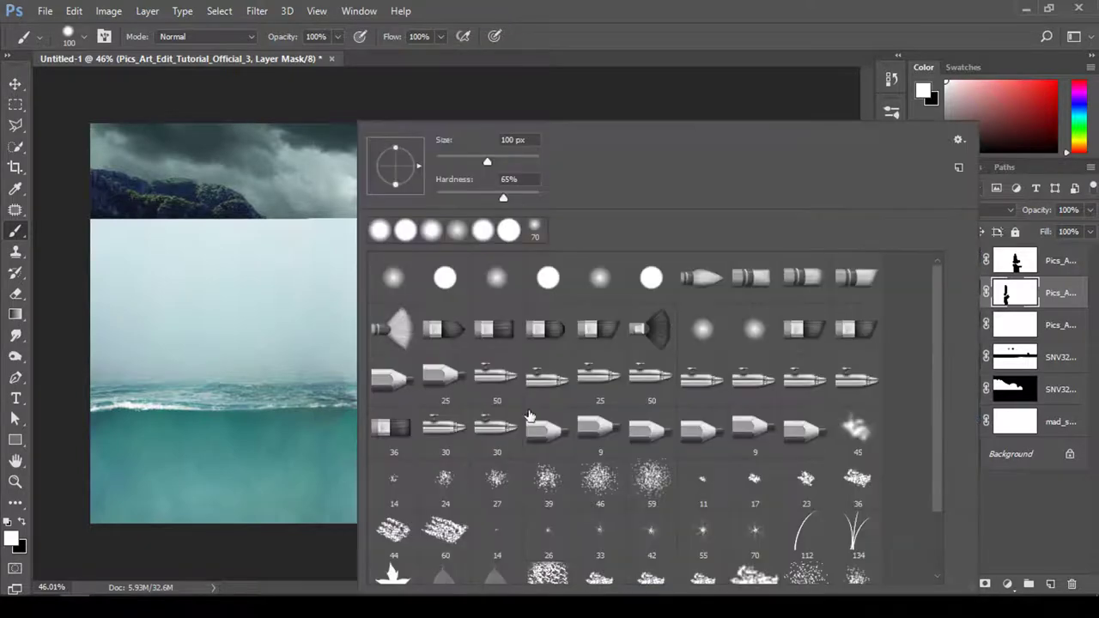
key("Return")
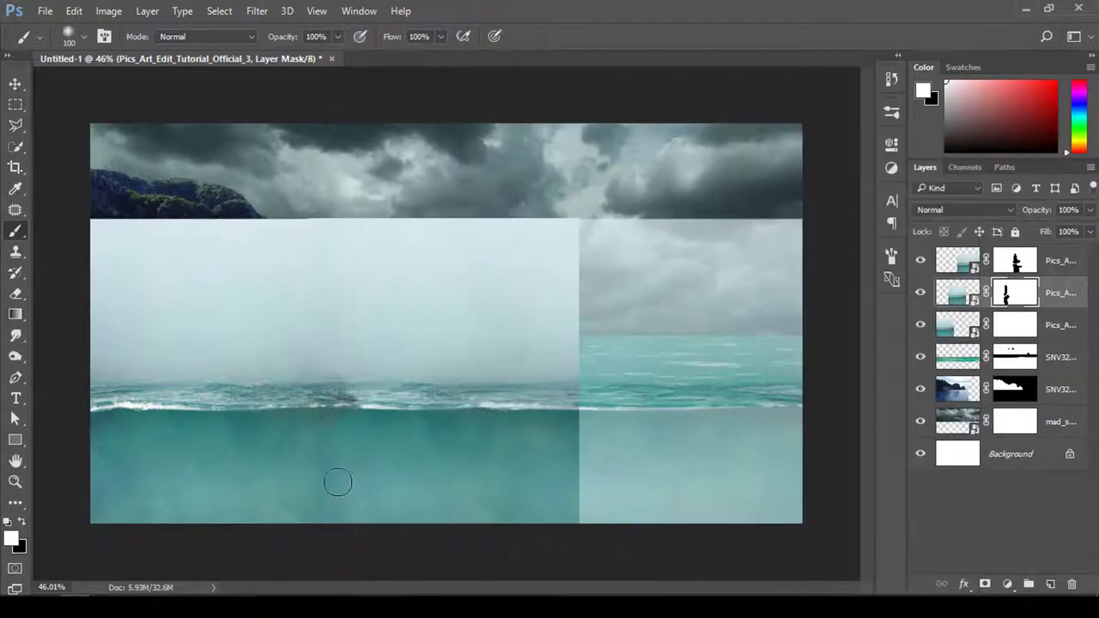
key("x")
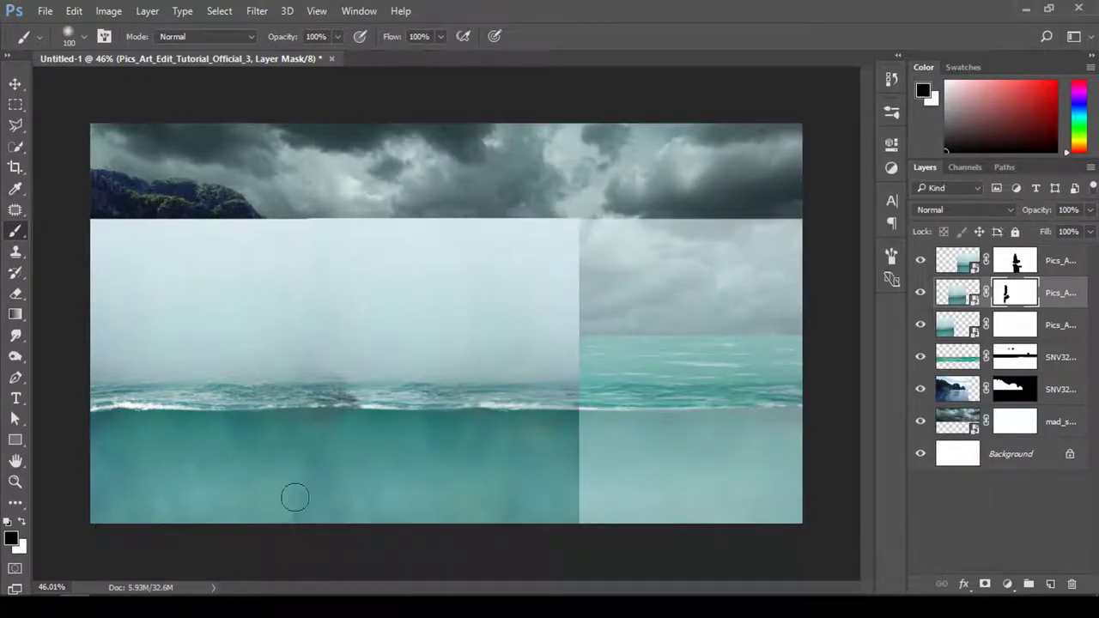
key("x")
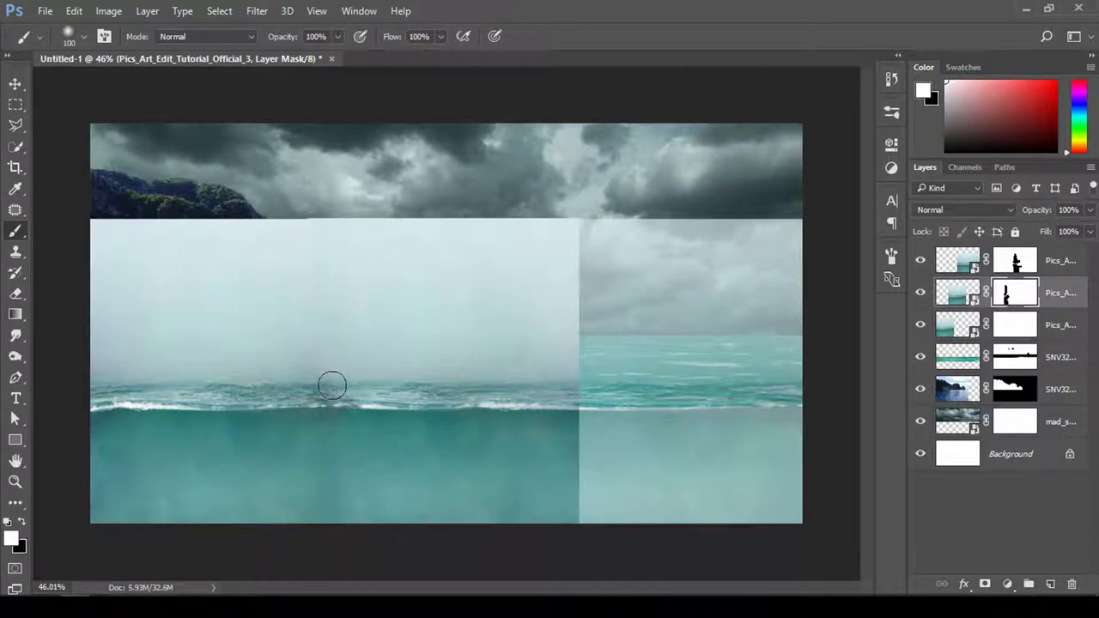
key("x")
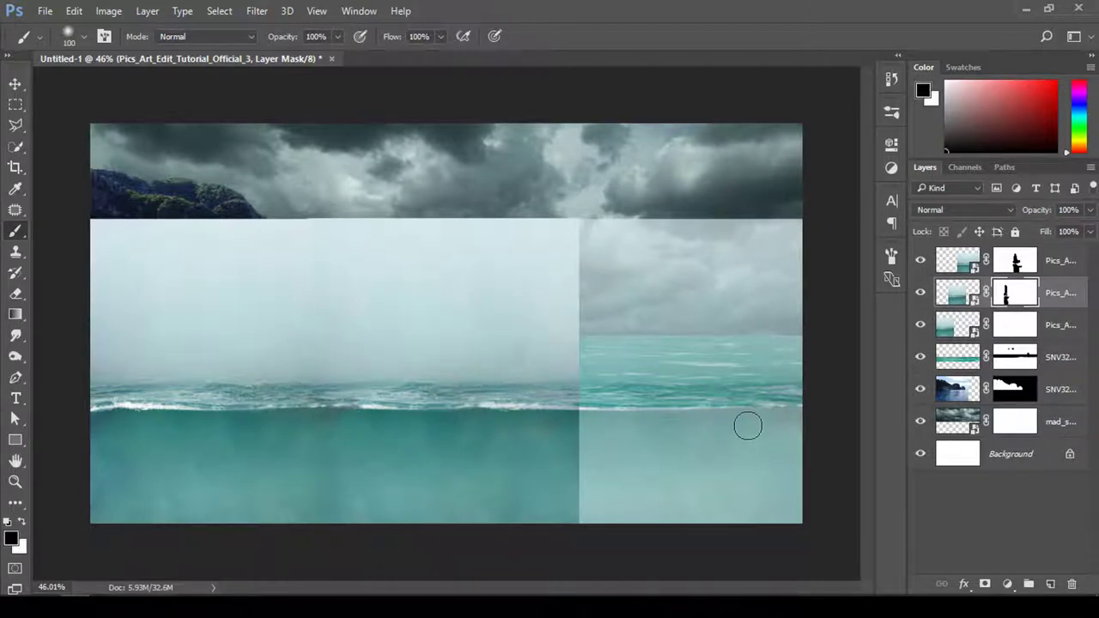
left_click_drag(748, 426, 705, 402)
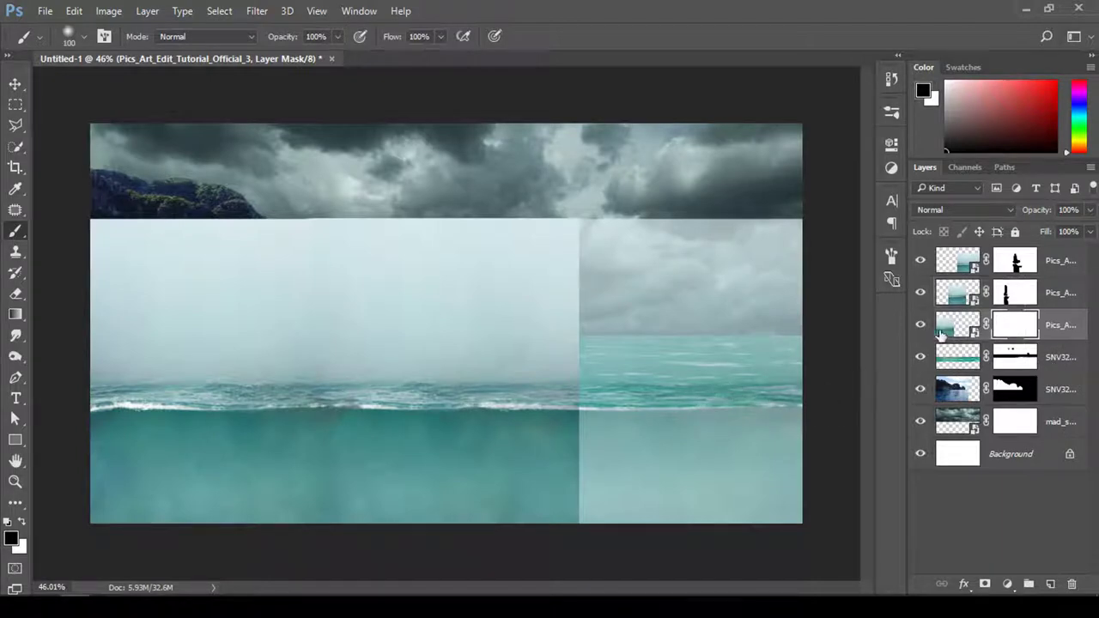
- Paint black and white on the top sea layer's mask over the vertical underwater seam
left_click(1016, 260)
left_click_drag(589, 421, 576, 471)
key("x")
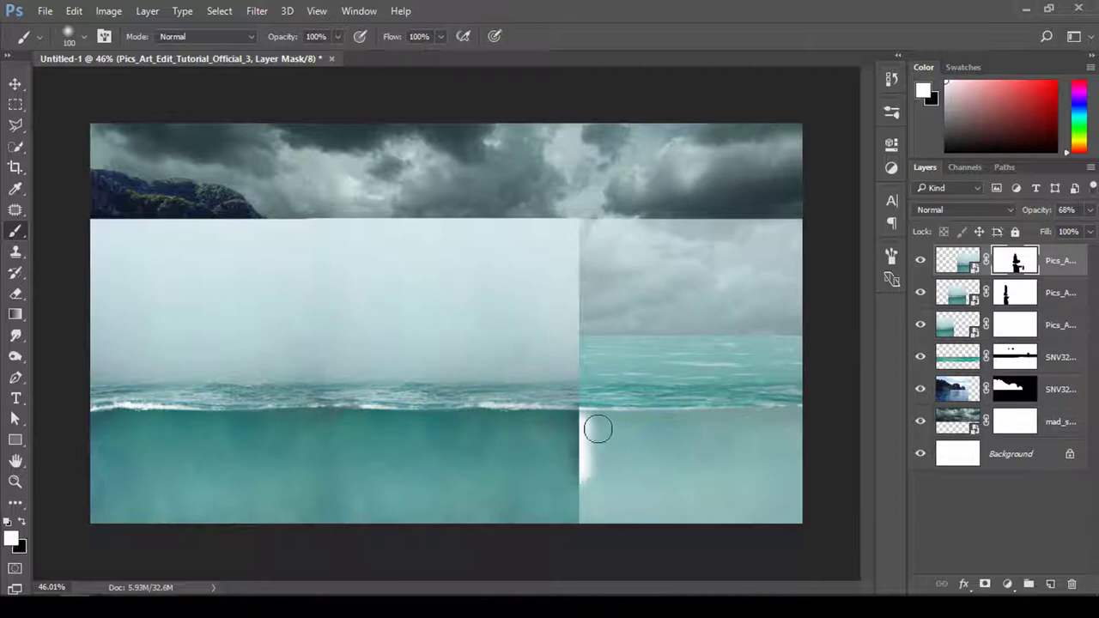
left_click_drag(596, 427, 586, 496)
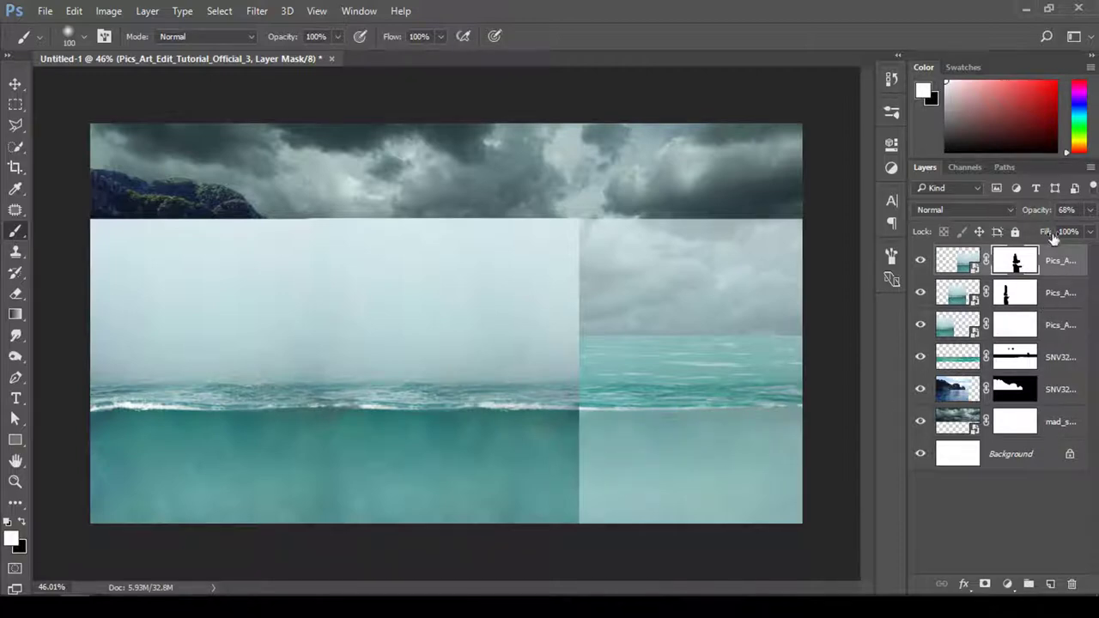
- Reset the top sea layer to 100% opacity and merge the three sea layers
left_click(956, 269)
left_click(1067, 210)
type("100")
key("Return")
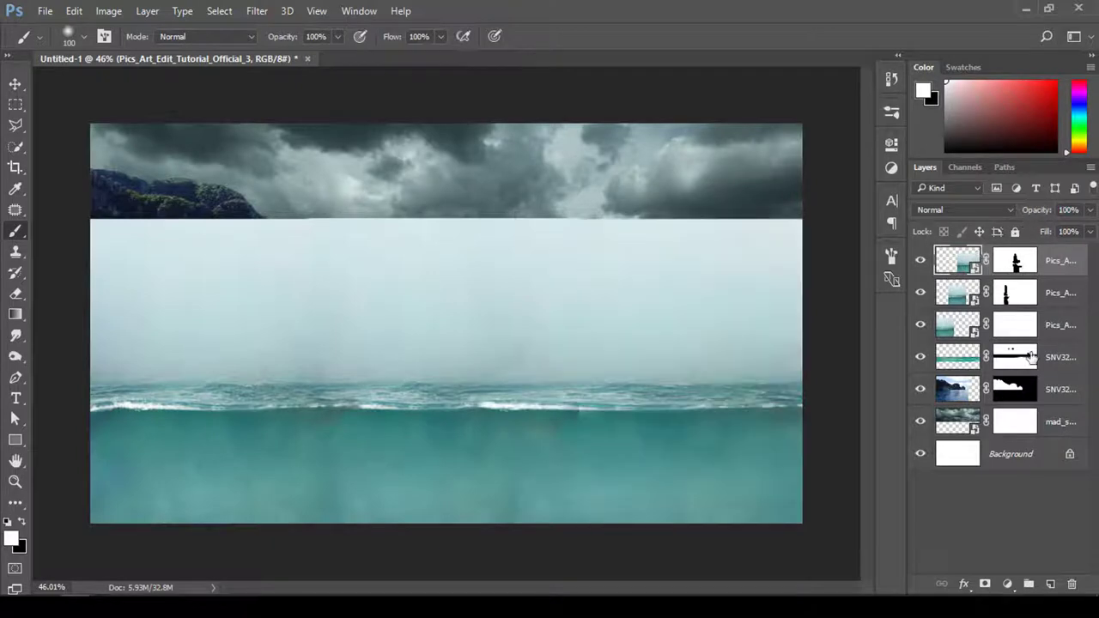
left_click(1025, 266)
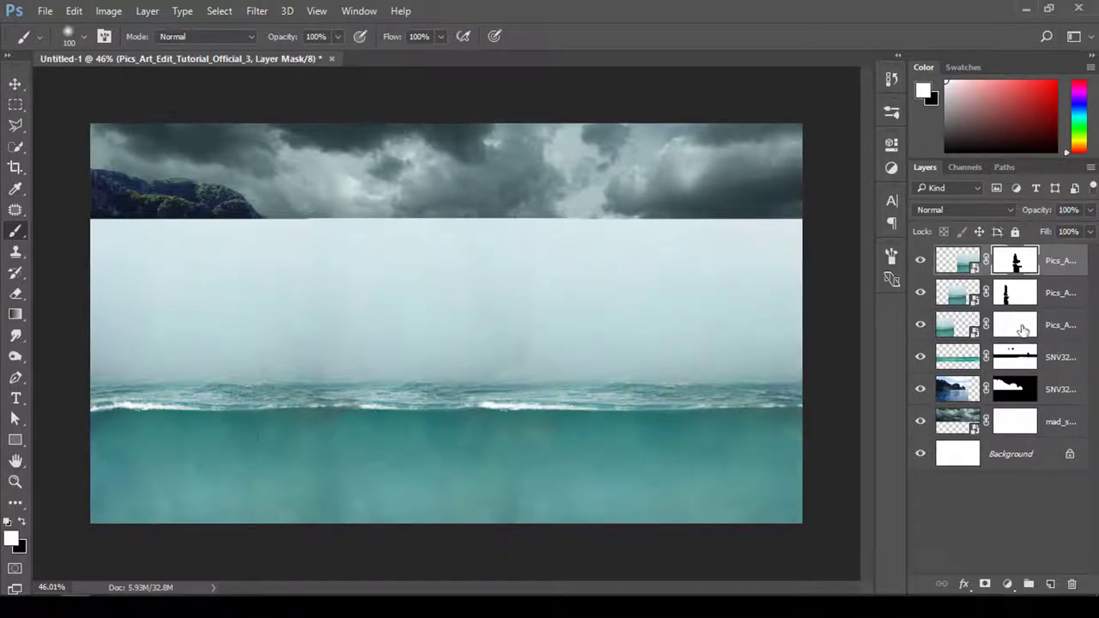
left_click(1071, 329)
left_click(1064, 263, "shift")
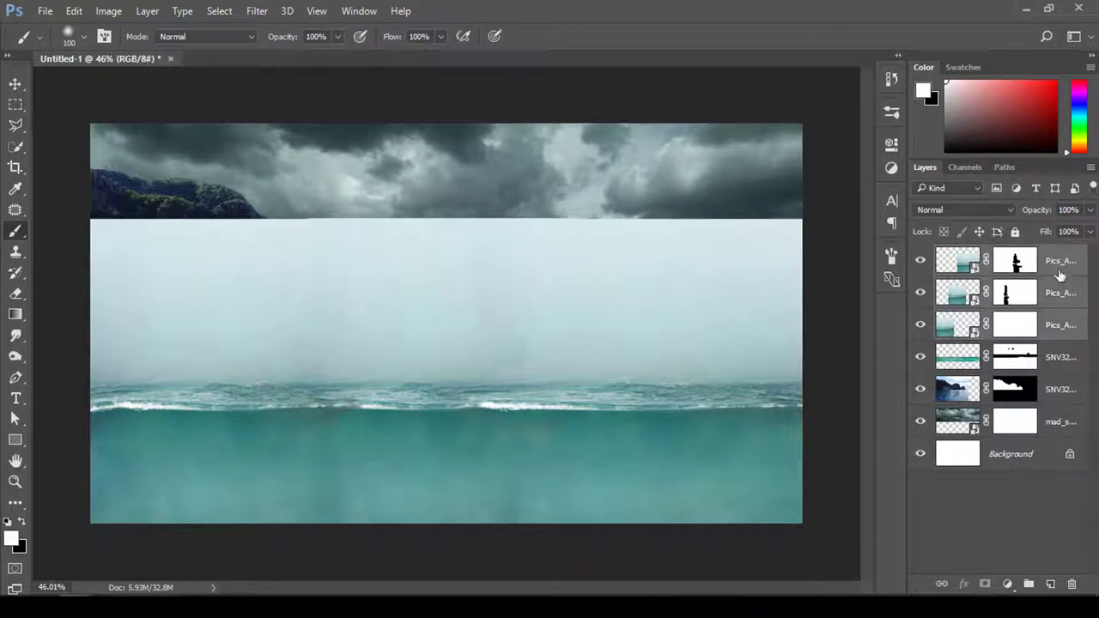
key("ctrl+e")
- Mask the merged sea layer and fade it with a black gradient above the waves
left_click(986, 583)
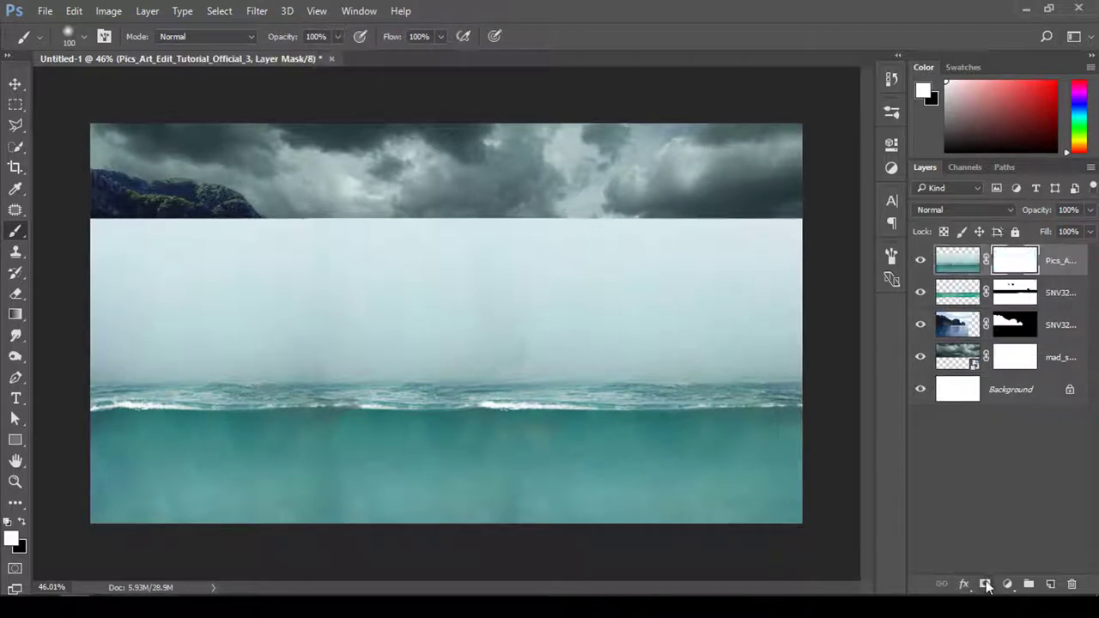
key("g")
left_click_drag(479, 344, 477, 411)
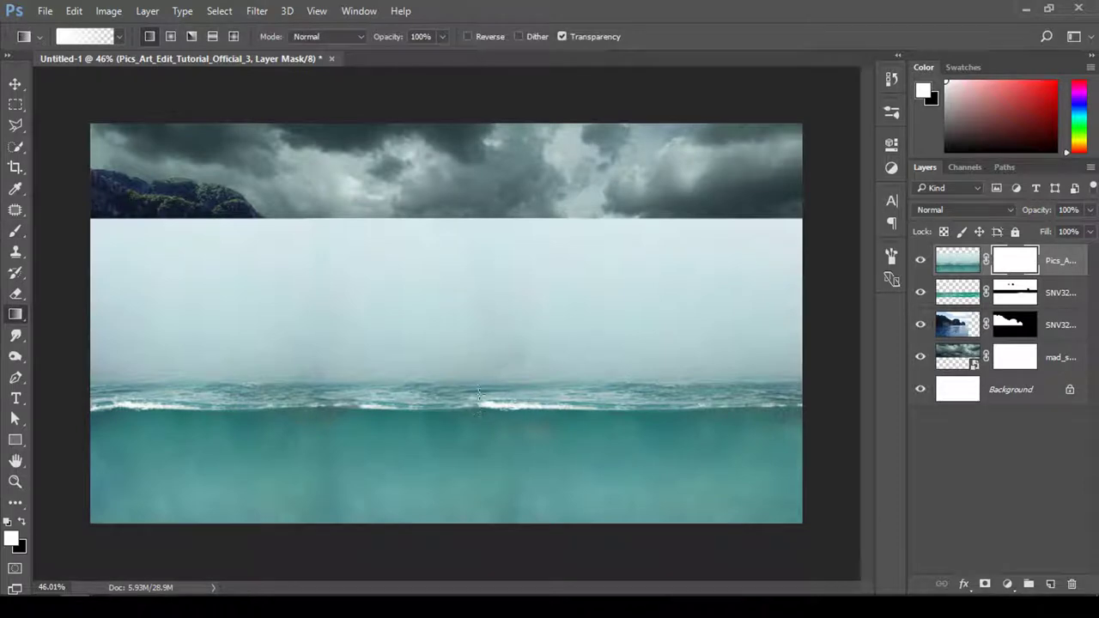
left_click(21, 521)
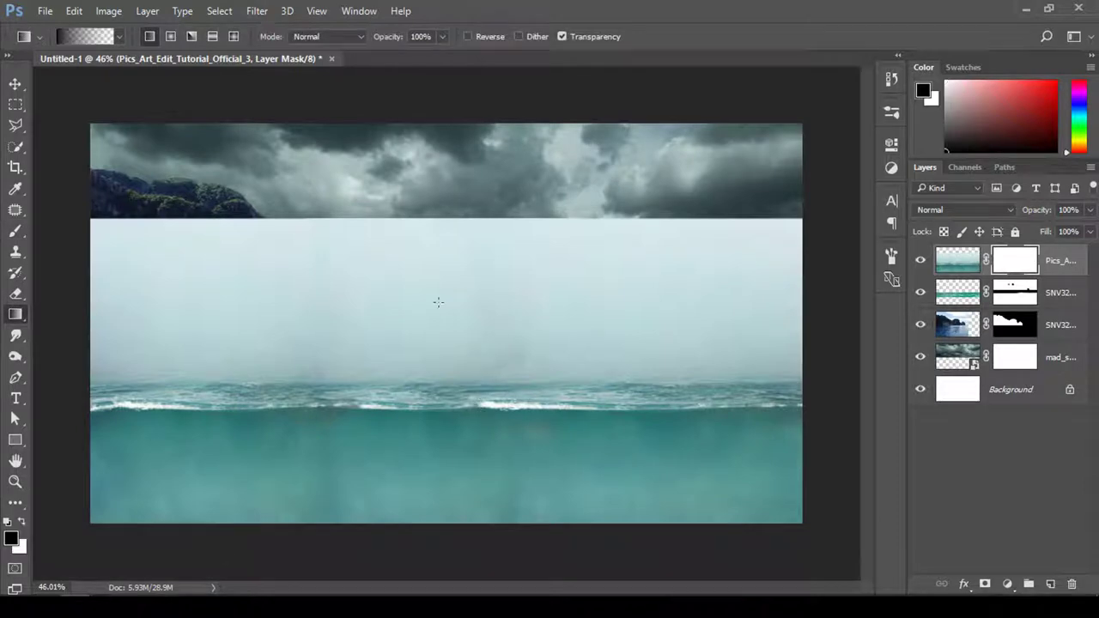
left_click_drag(466, 394, 461, 382)
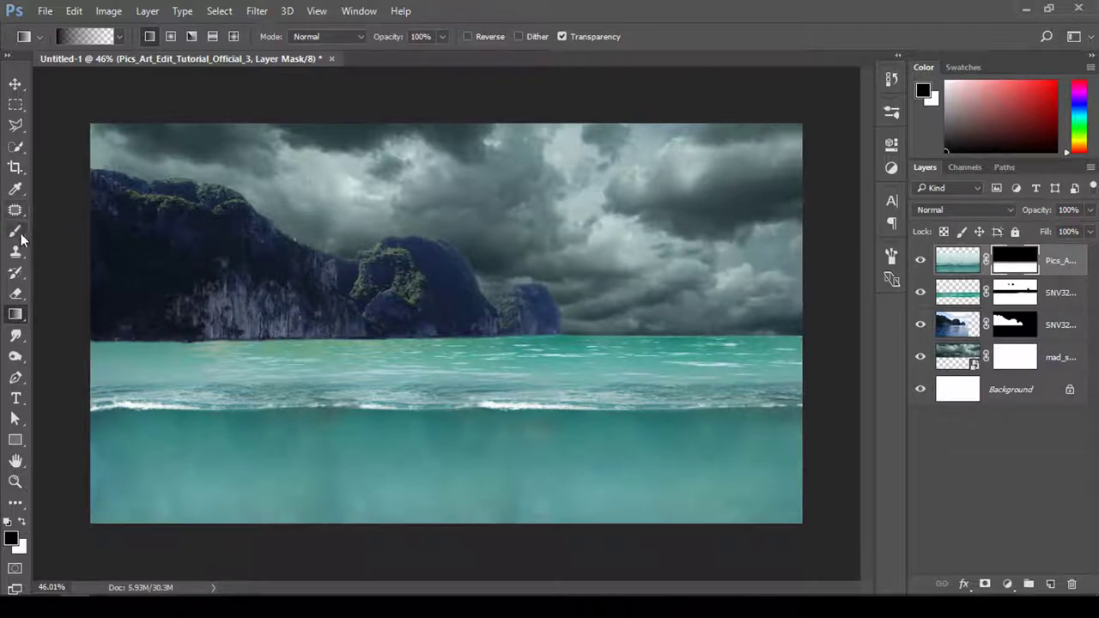
left_click(15, 230)
- With a 200 px brush, reveal brighter teal water along the horizon on the mask
key("bracketright")
key("bracketright")
key("bracketright")
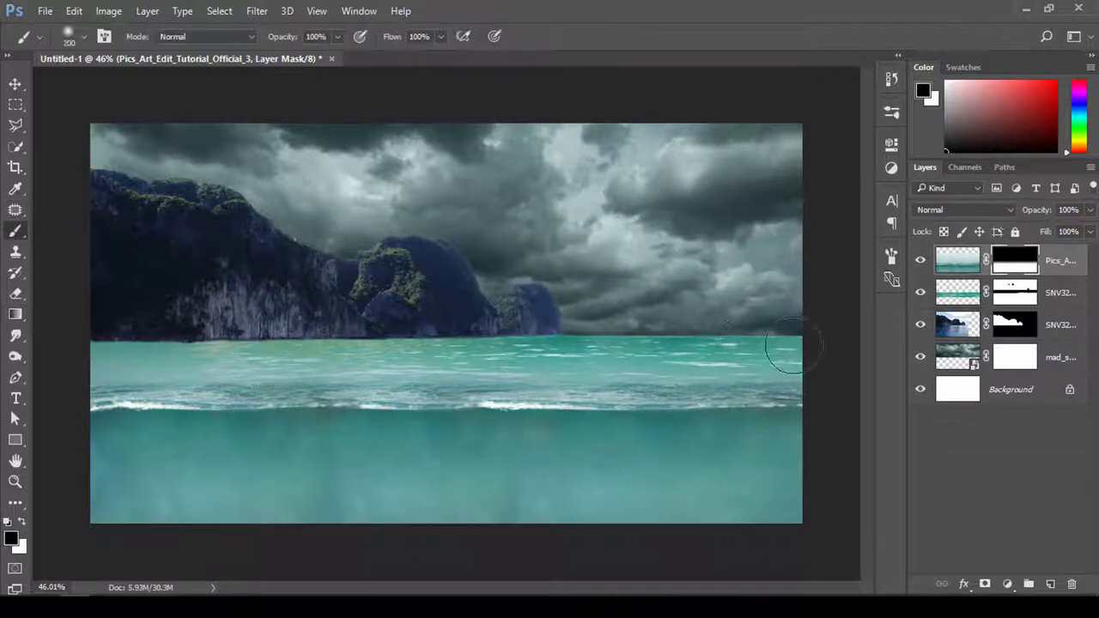
mouse_move(782, 354)
left_mouse_down()
mouse_move(62, 348)
mouse_move(274, 350)
left_mouse_up()
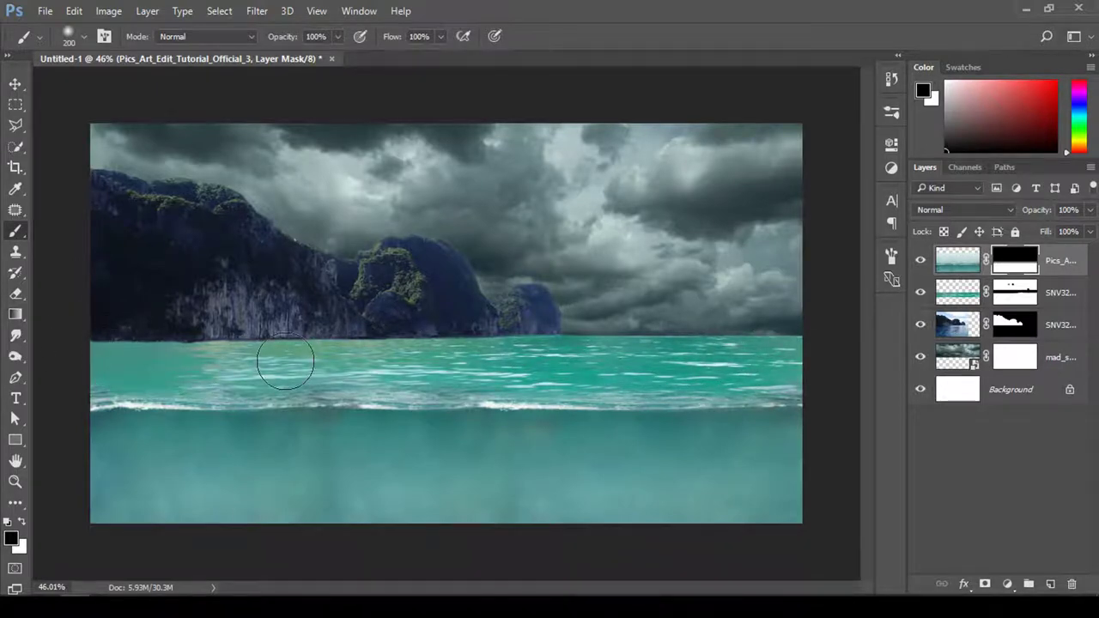
left_click_drag(800, 326, 172, 342)
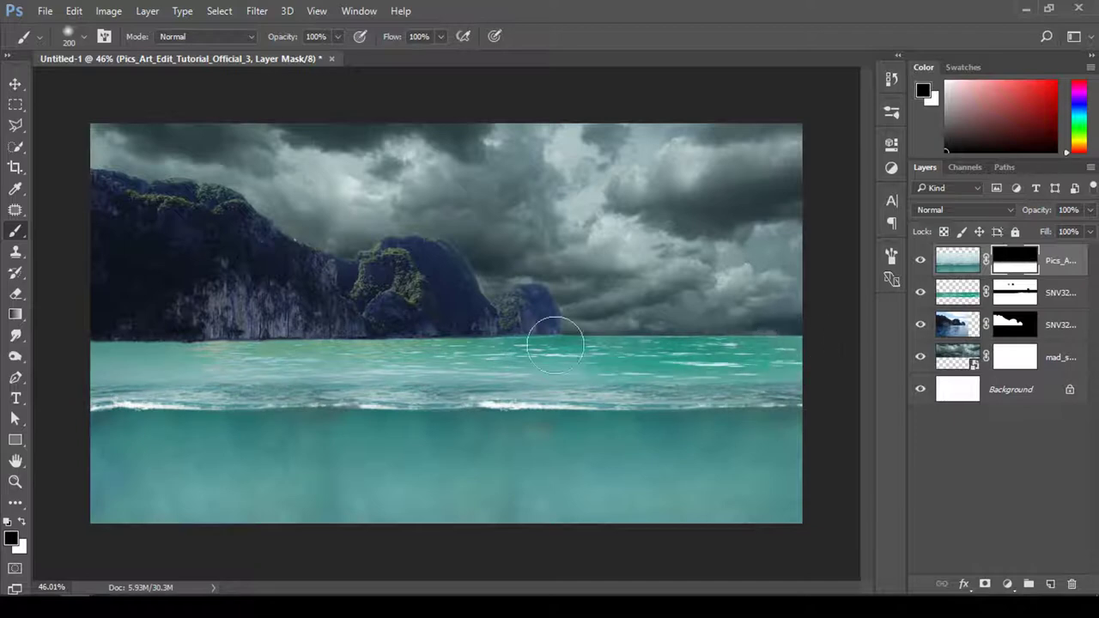
right_click(403, 314)
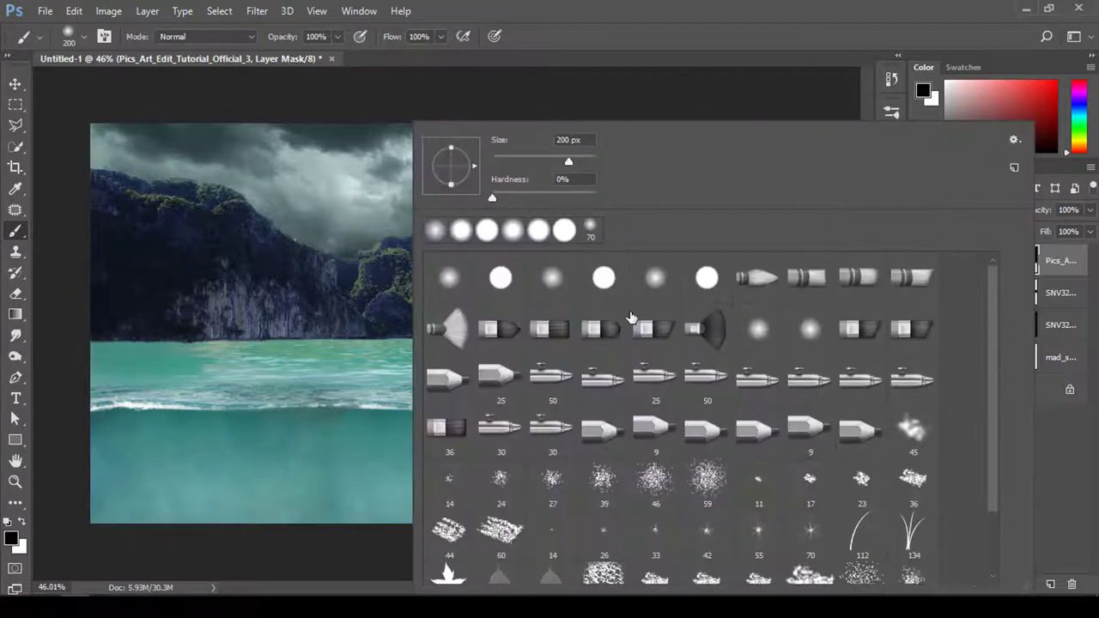
key("Return")
left_click_drag(799, 348, 498, 361)
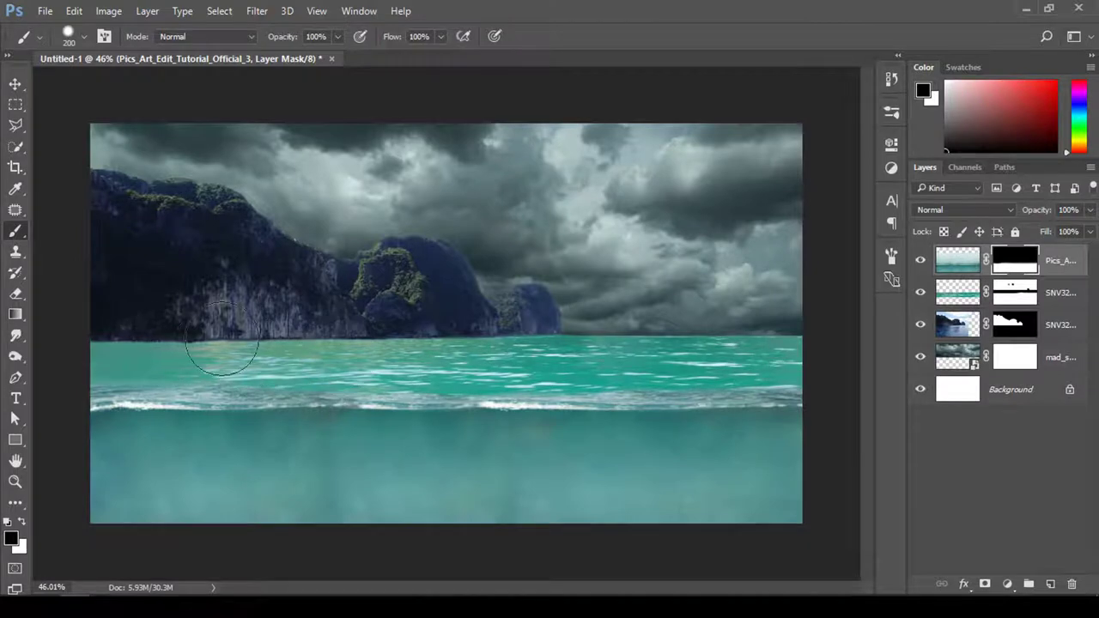
- Zoom in and reveal bright foam at the right edge with a softer 80 px brush
key("z")
left_click(765, 436)
key("b")
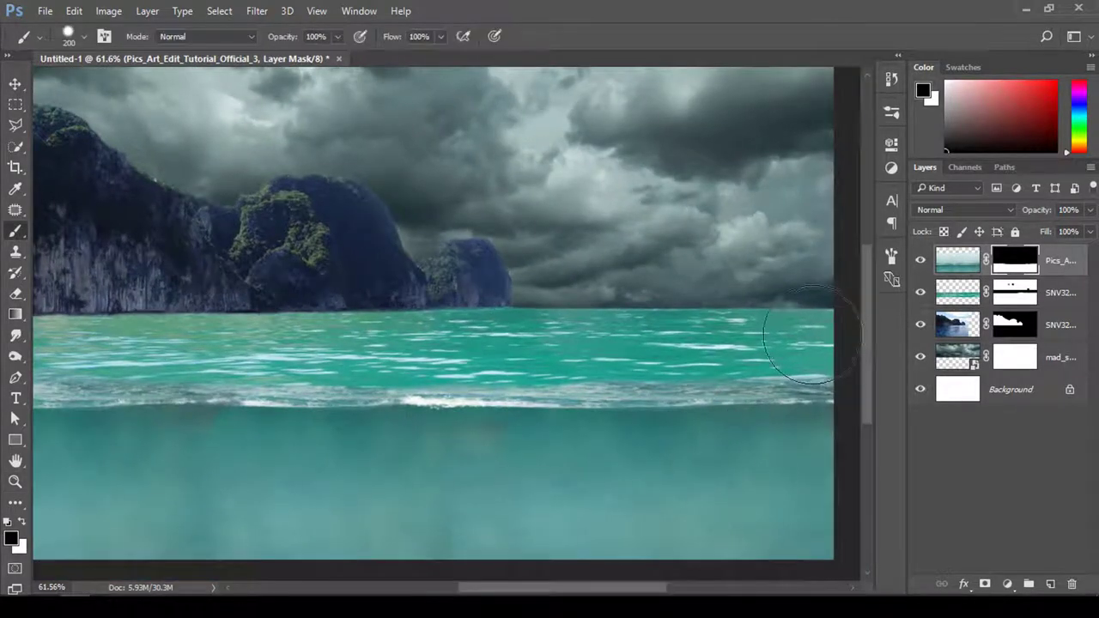
key("bracketleft")
key("bracketleft")
key("bracketleft")
left_click_drag(829, 361, 822, 372)
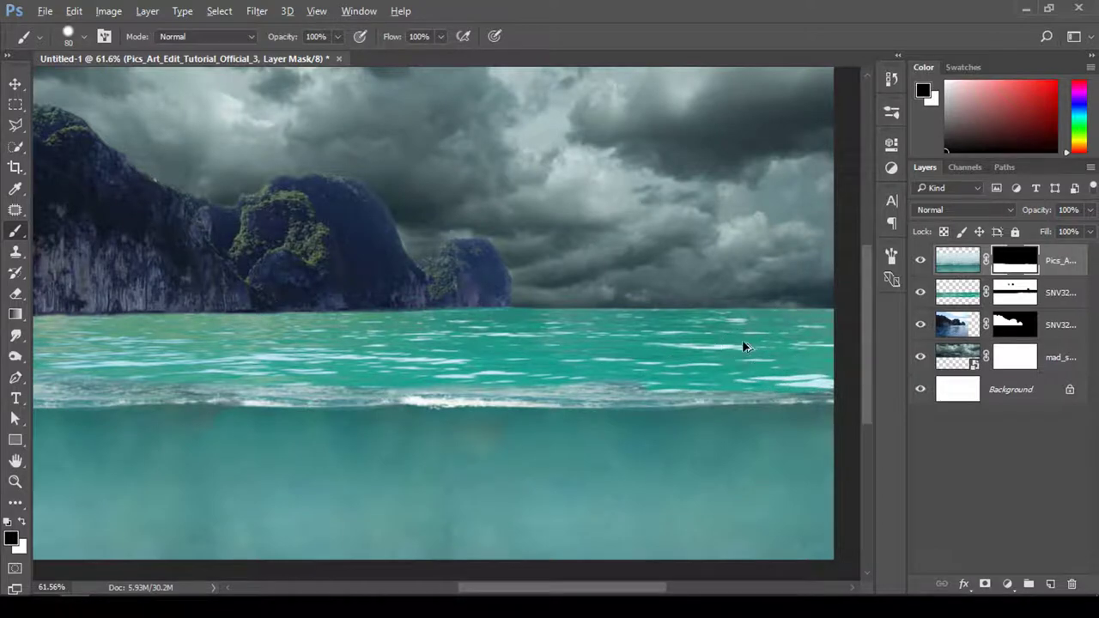
right_click(734, 318)
left_click_drag(624, 216, 588, 219)
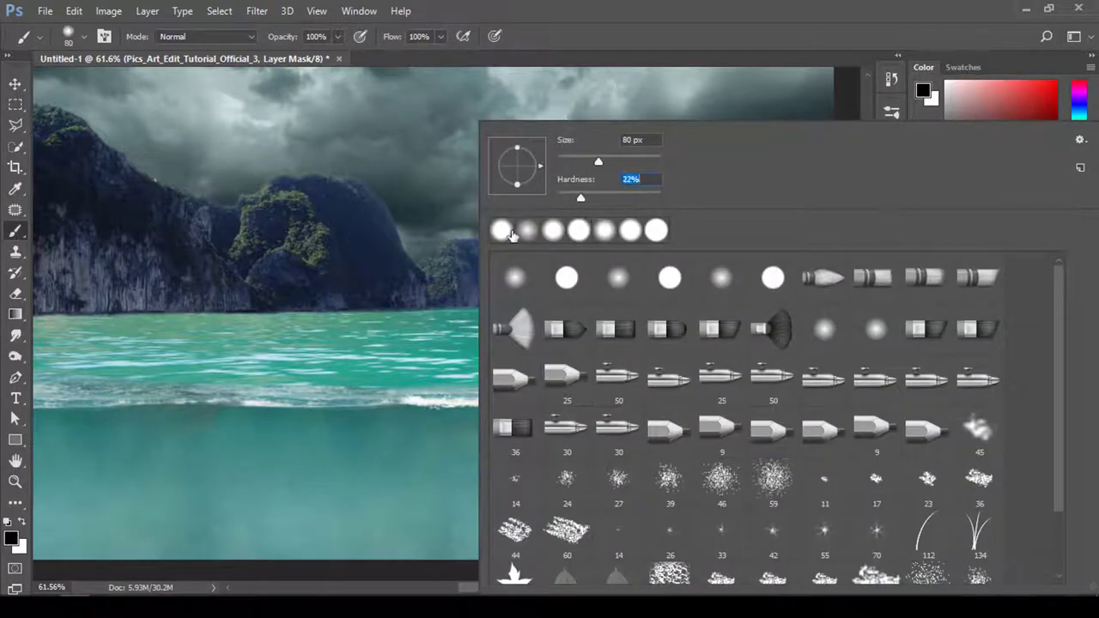
key("Return")
- Reveal white foam along the shoreline to the far left, then zoom back out
left_click_drag(751, 372, 505, 370)
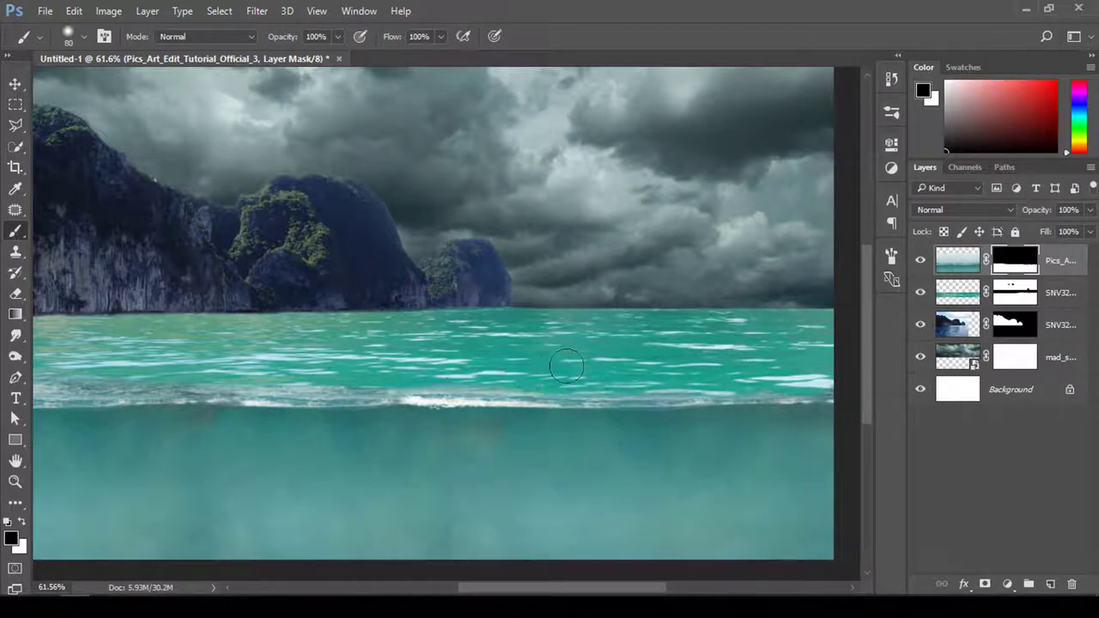
left_click_drag(357, 369, 180, 369)
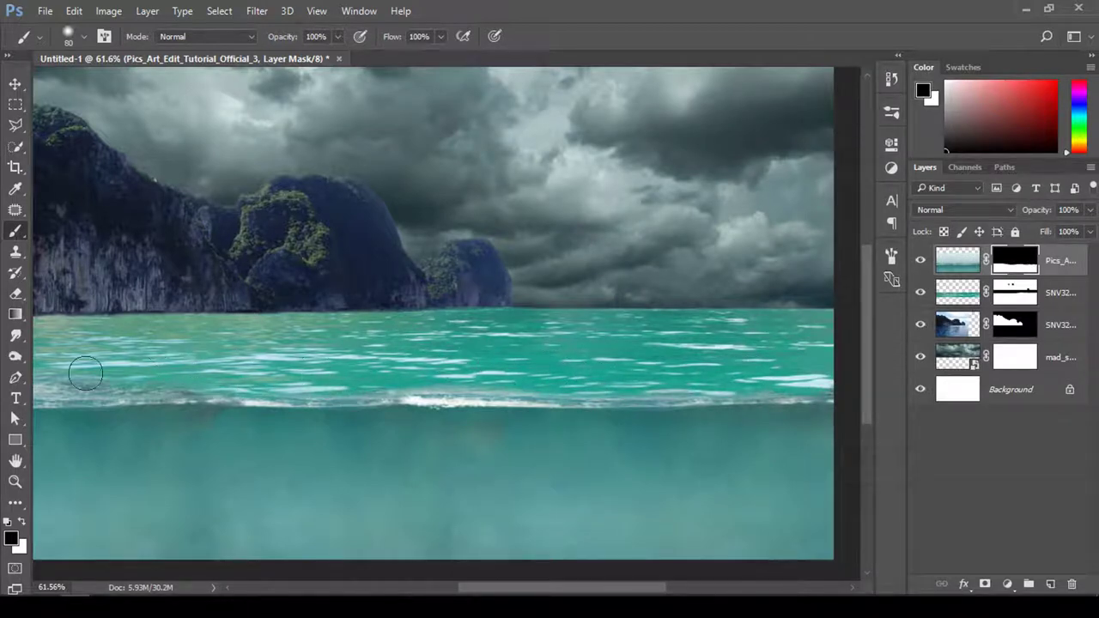
scroll(422, 332, "left", 5)
left_click_drag(581, 380, 239, 369)
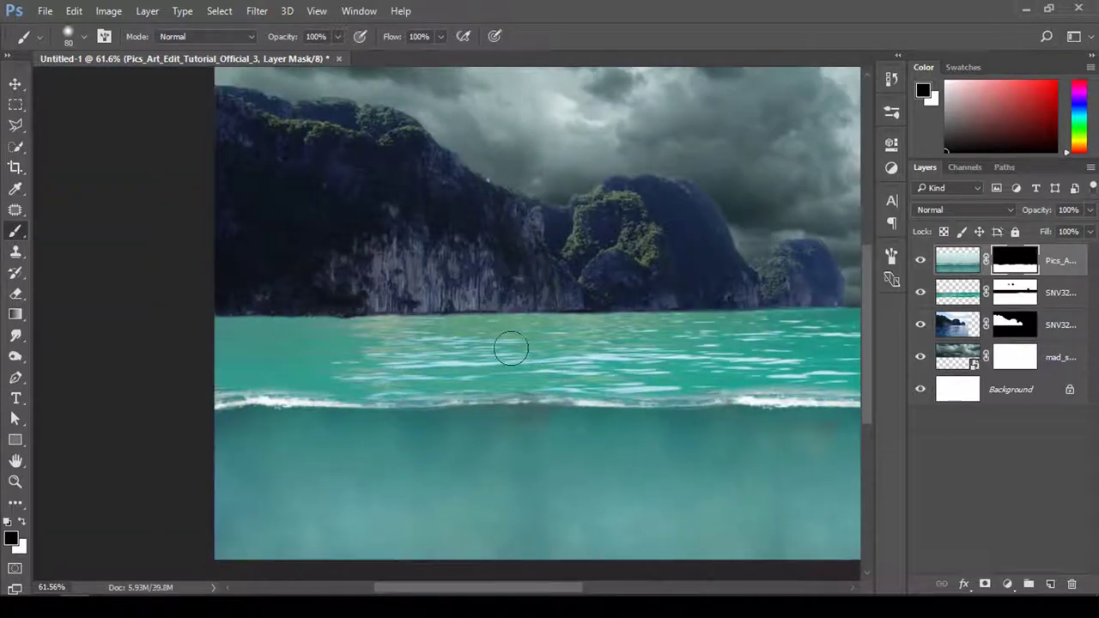
key("z")
mouse_move(668, 364)
left_mouse_down()
mouse_move(461, 372)
mouse_move(533, 391)
left_mouse_up()
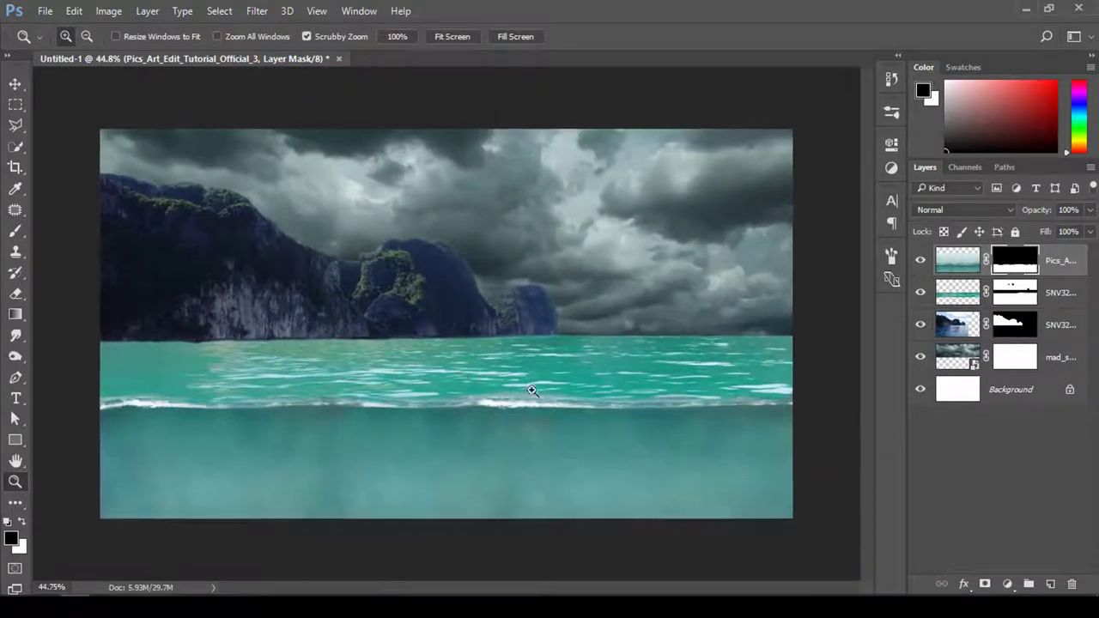
key("b")
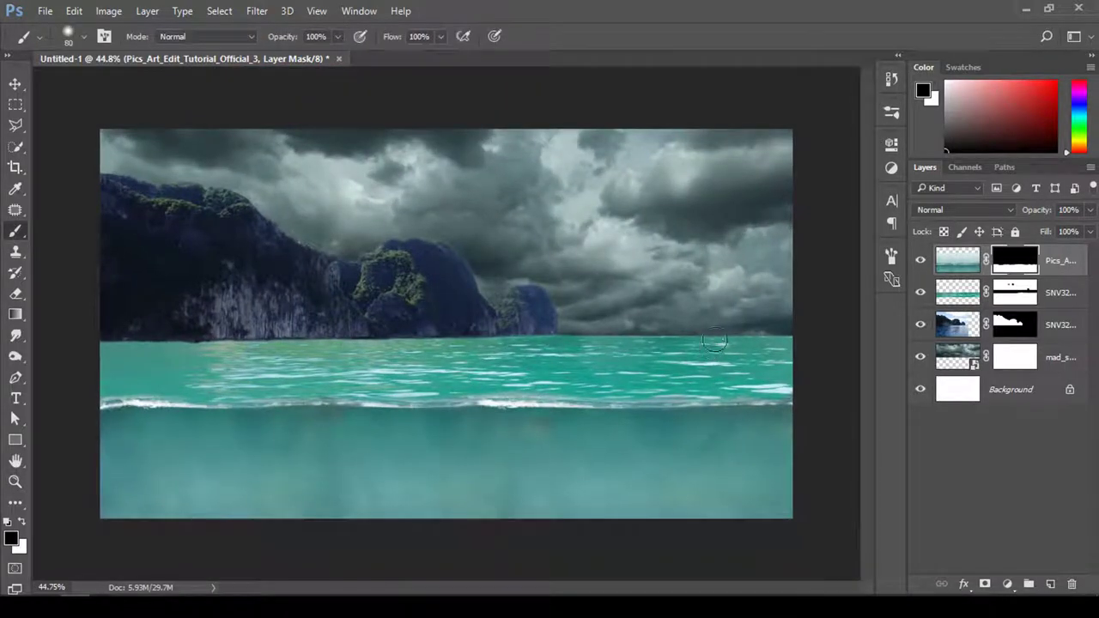
- Add a Hue/Saturation adjustment clipped to SNV32516 with hue +11 and lightness −11
left_click(1063, 308)
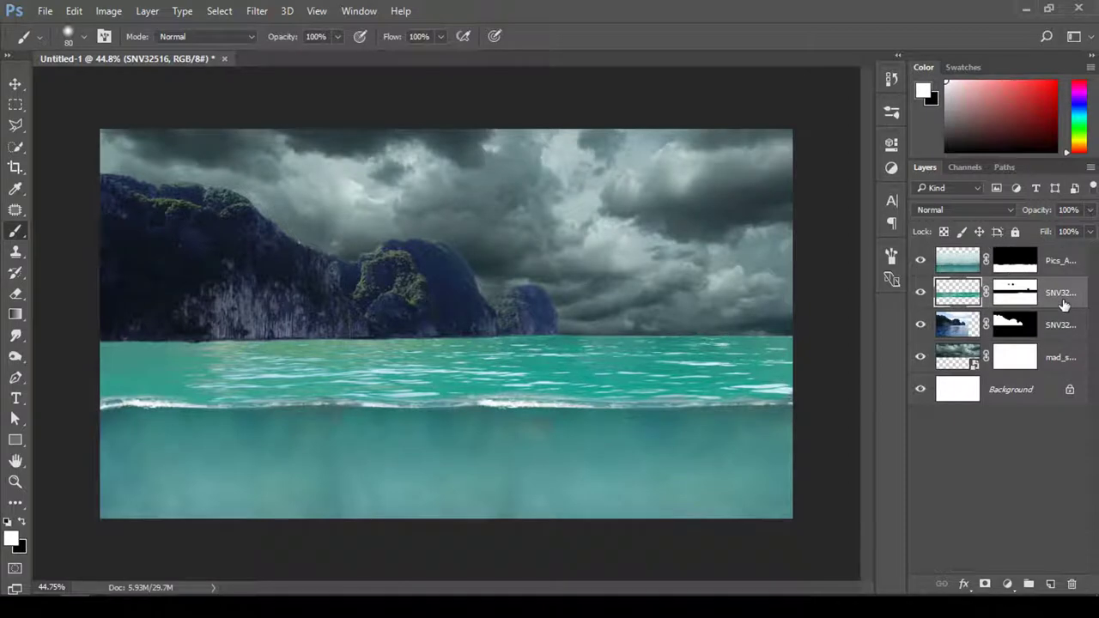
left_click(1007, 584)
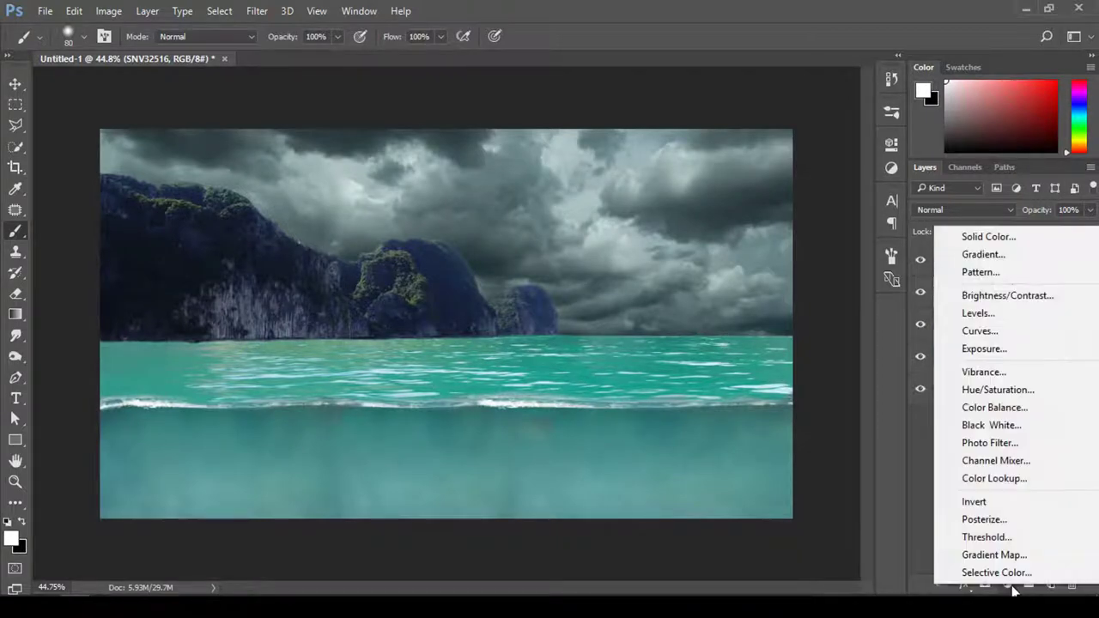
left_click(1028, 392)
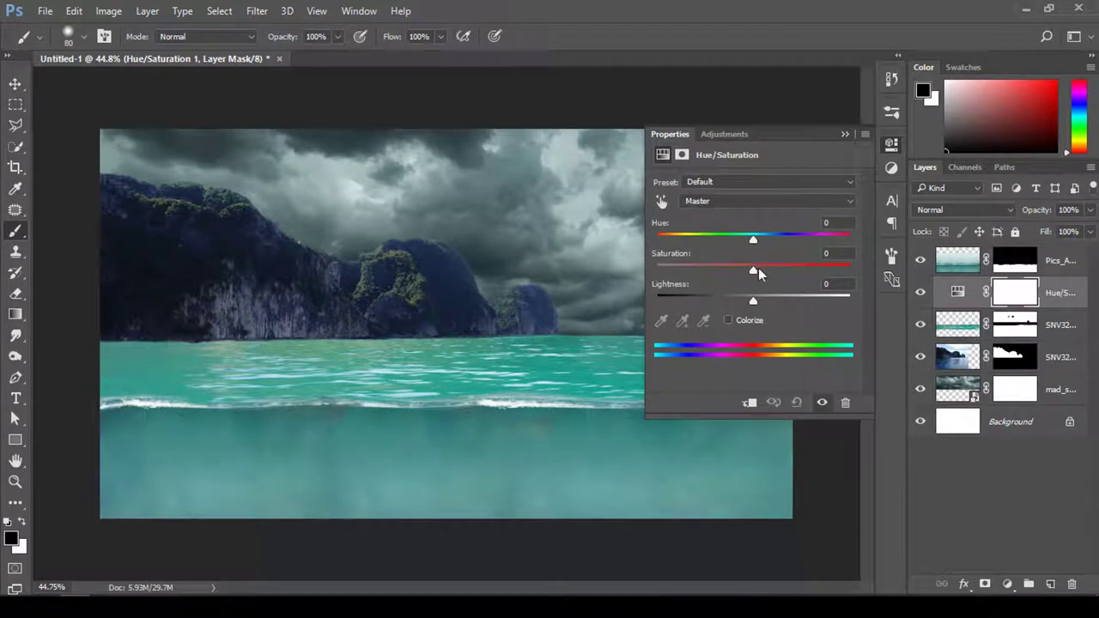
left_click_drag(753, 239, 764, 238)
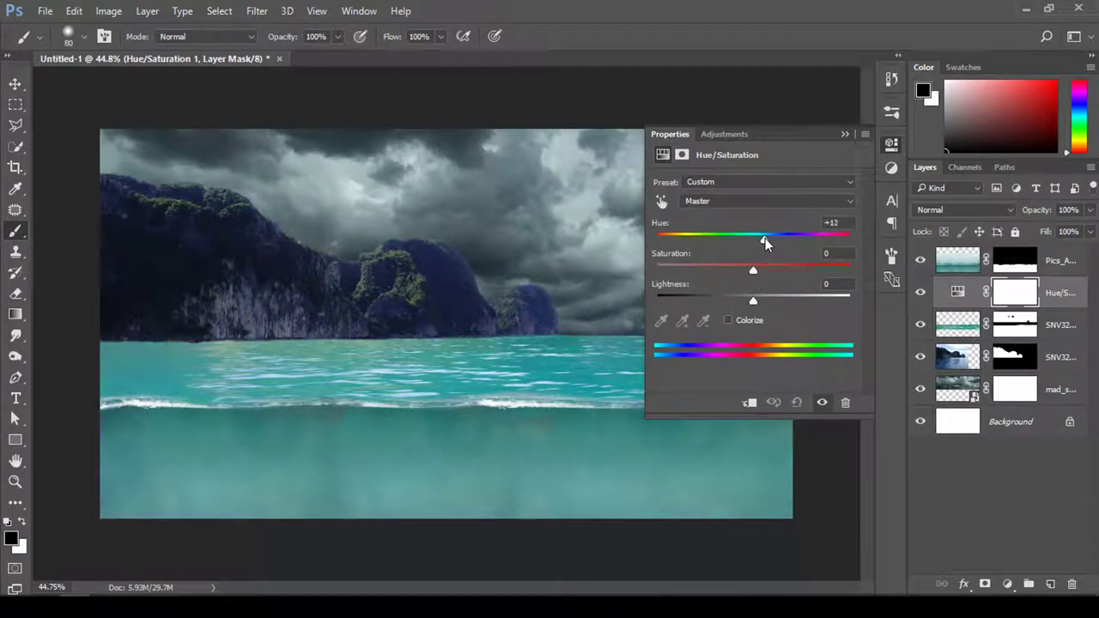
left_click_drag(765, 238, 764, 238)
left_click_drag(758, 294, 744, 297)
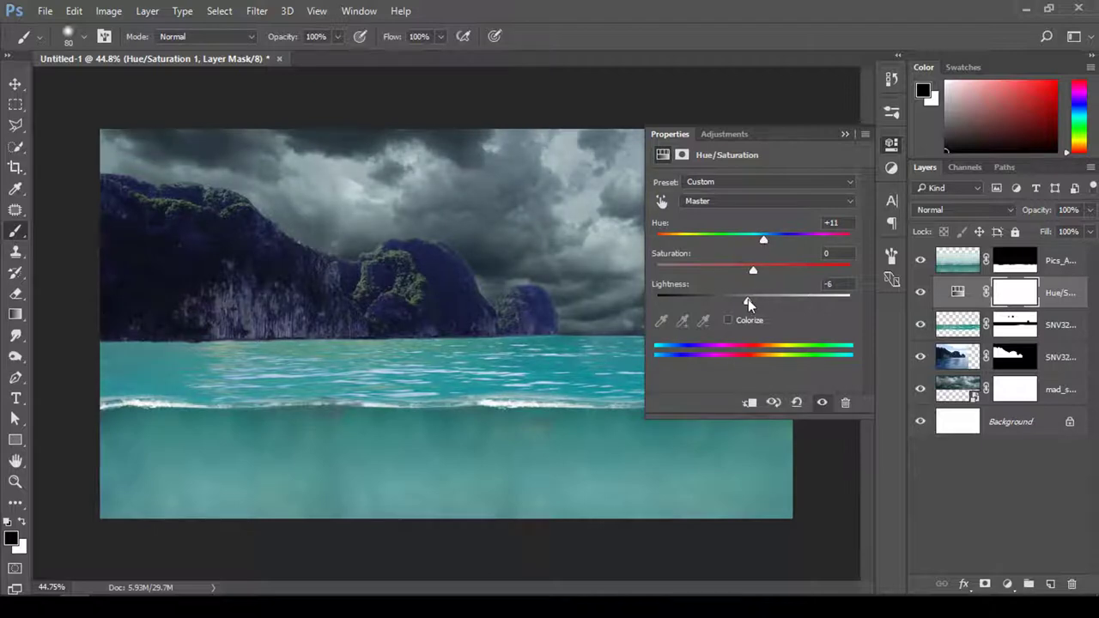
left_click(750, 402)
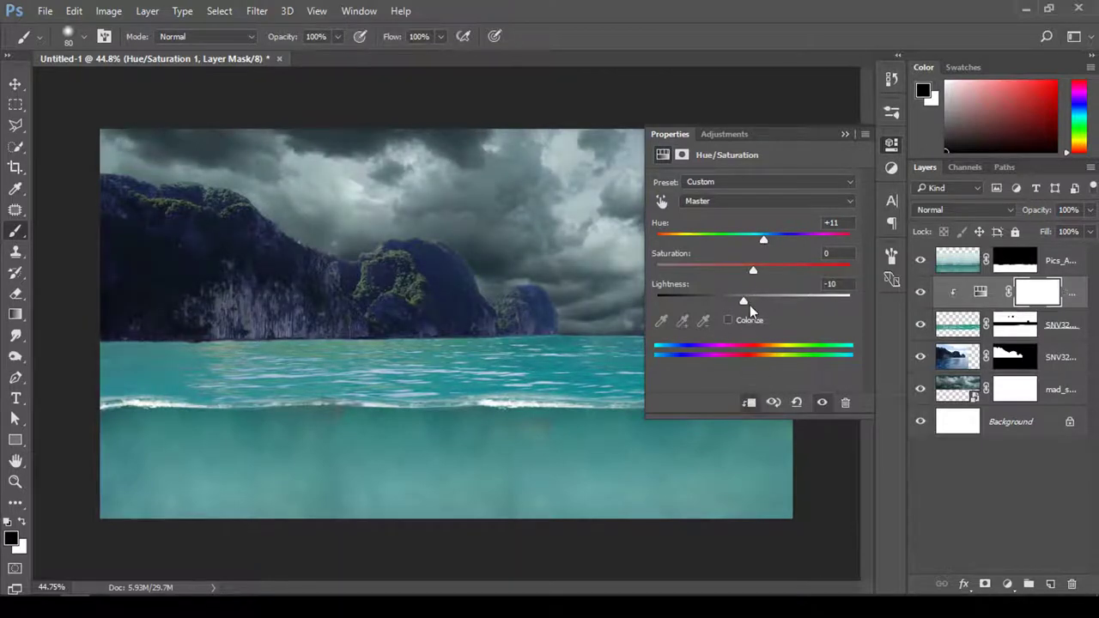
mouse_move(750, 300)
left_mouse_down()
mouse_move(760, 301)
mouse_move(743, 302)
left_mouse_up()
left_click(845, 134)
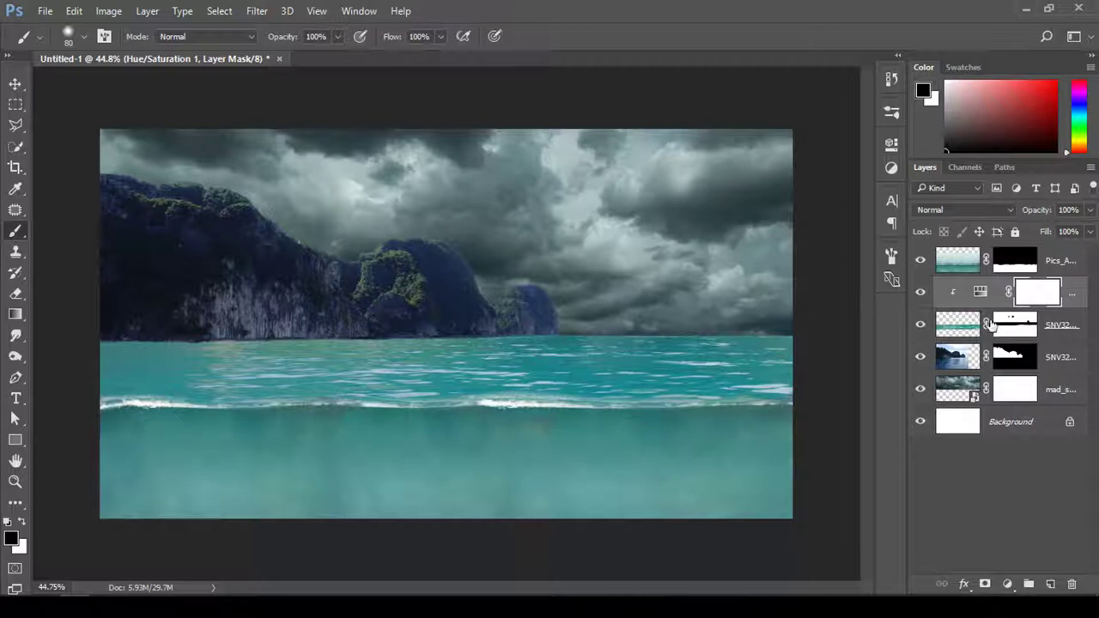
- Group SNV32516 with its Hue/Saturation adjustment and name the group 'sea'
left_click(1069, 328)
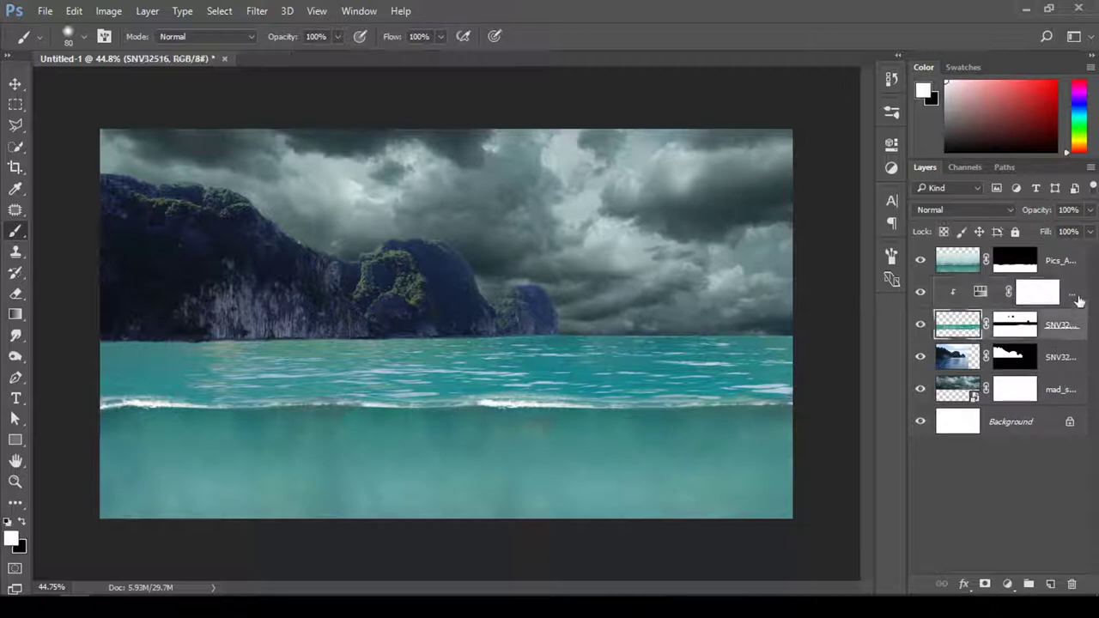
left_click(1079, 299, "shift")
key("ctrl+g")
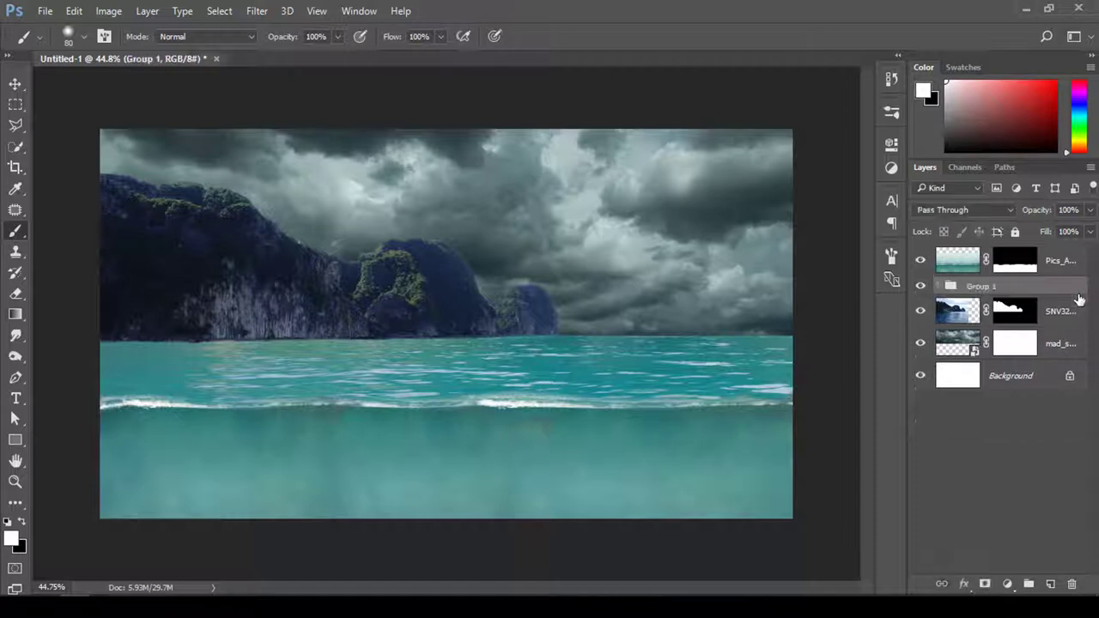
double_click(983, 287)
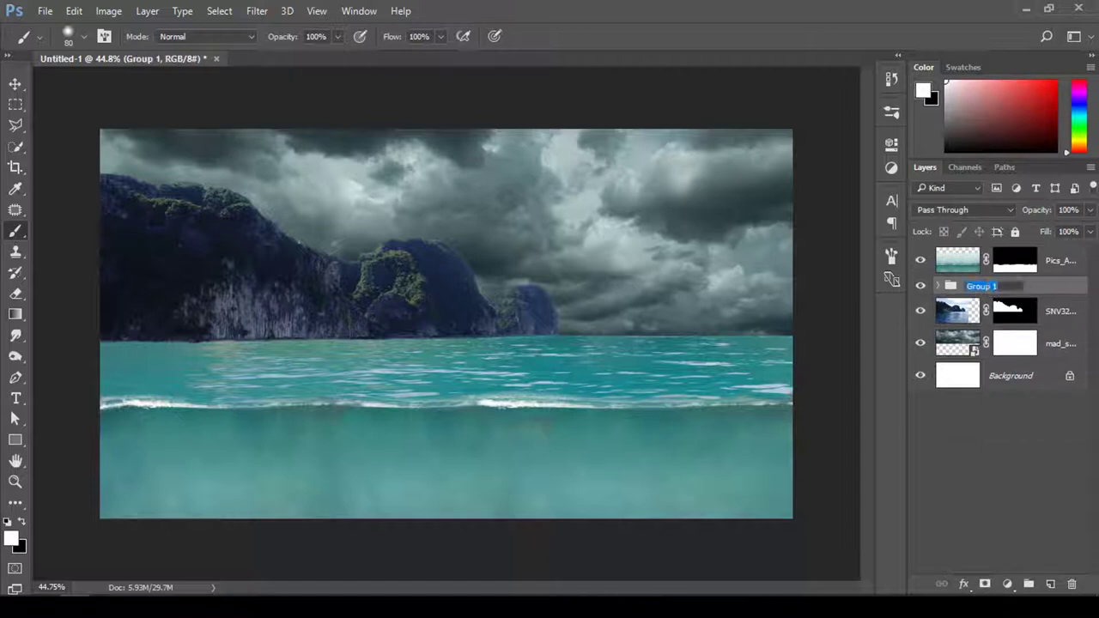
type("sea")
key("Return")
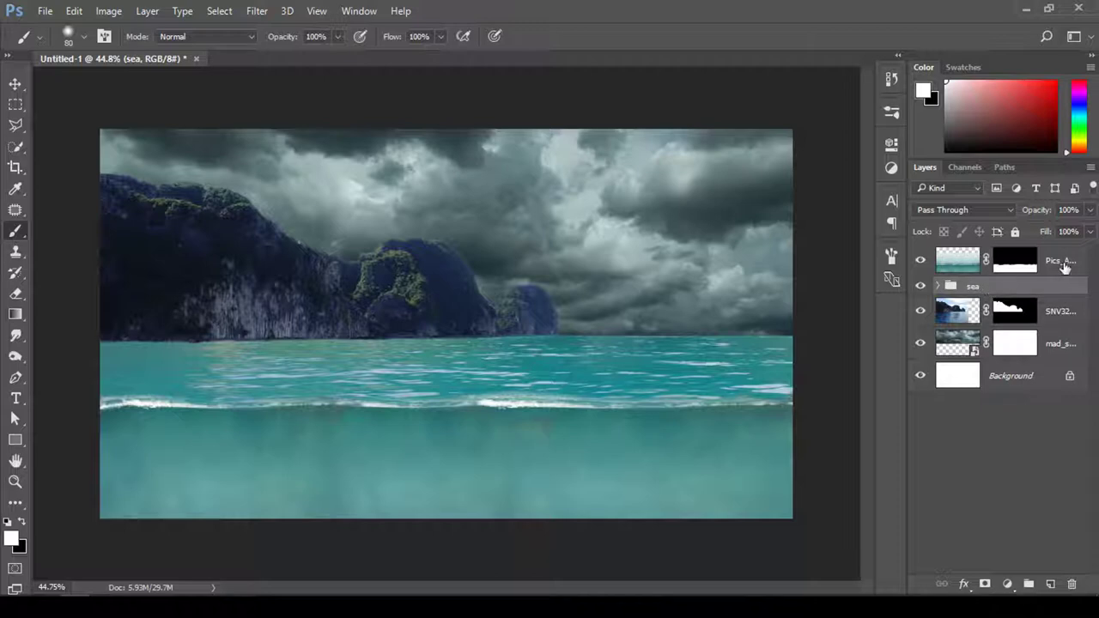
- Group the top water-surface layer as 'Water level' and collapse it
left_click(1064, 265)
key("ctrl+g")
double_click(991, 255)
type("Water")
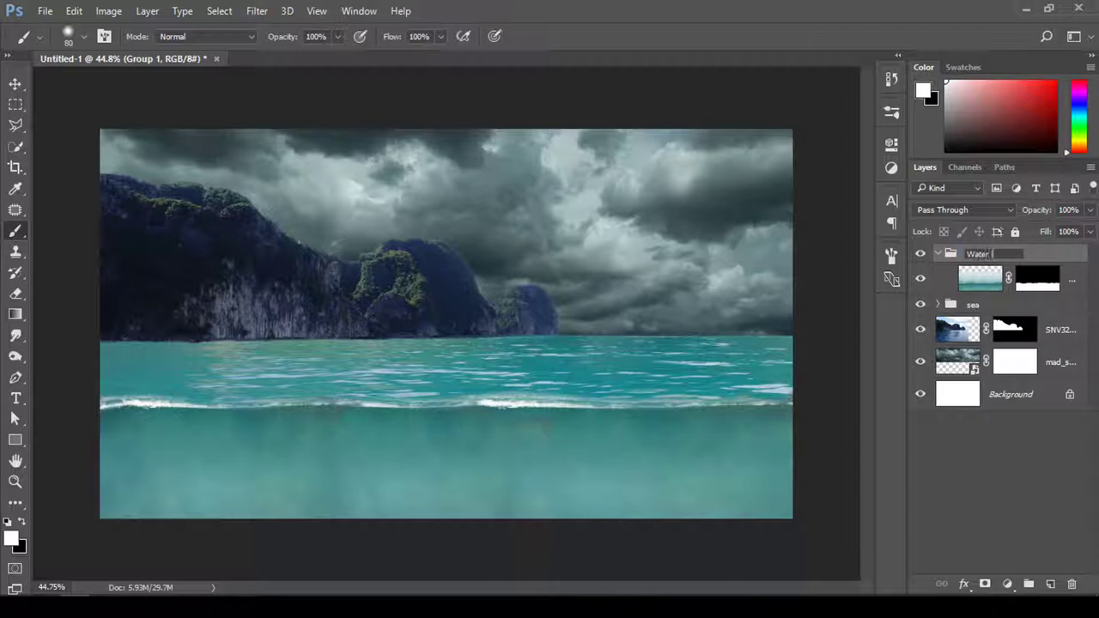
type("leve")
key("Return")
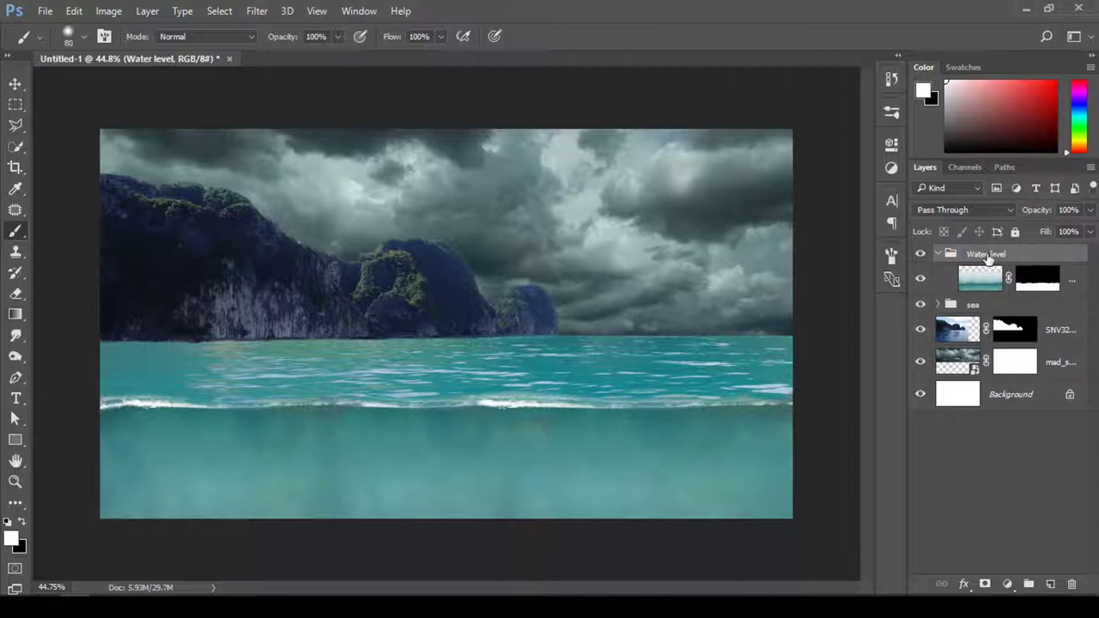
left_click(938, 254)
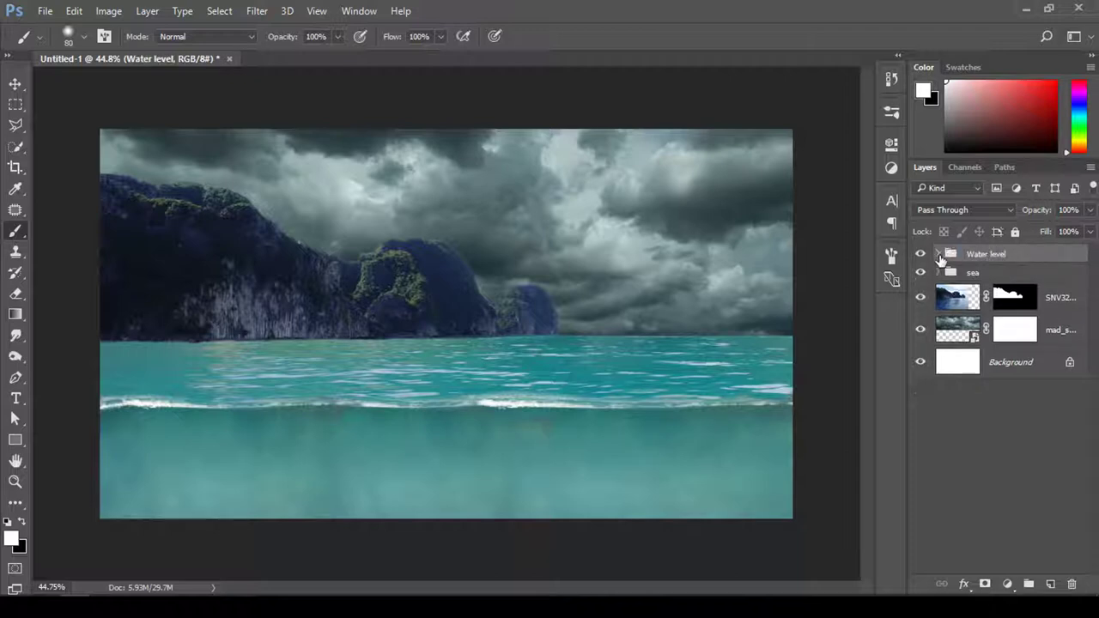
- Group the SNV32504 hill layer as 'Hill' and collapse it
left_click(1074, 299)
key("ctrl+g")
double_click(984, 291)
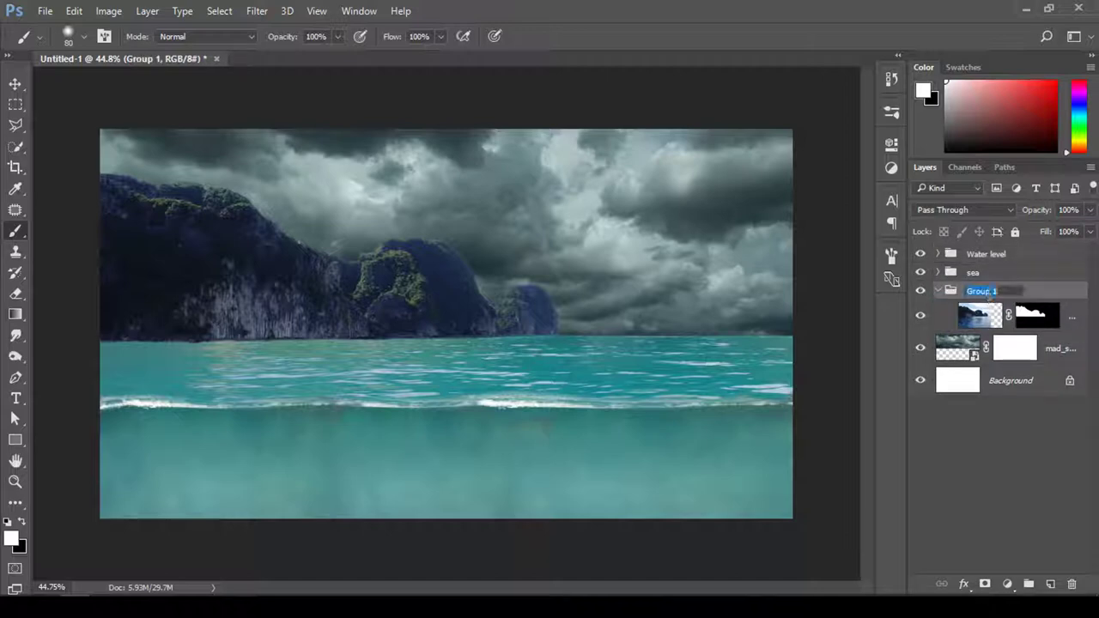
type("Hill")
key("Return")
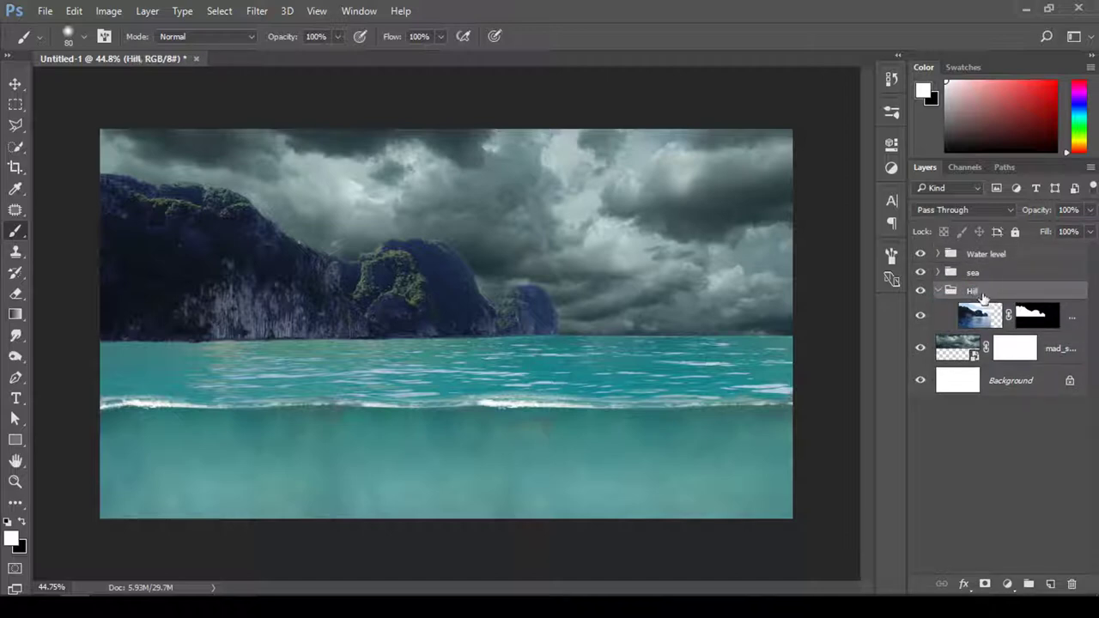
left_click(939, 291)
- Group the sky layer as 'Sky', collapse it, and select the Water level group
left_click(1050, 323)
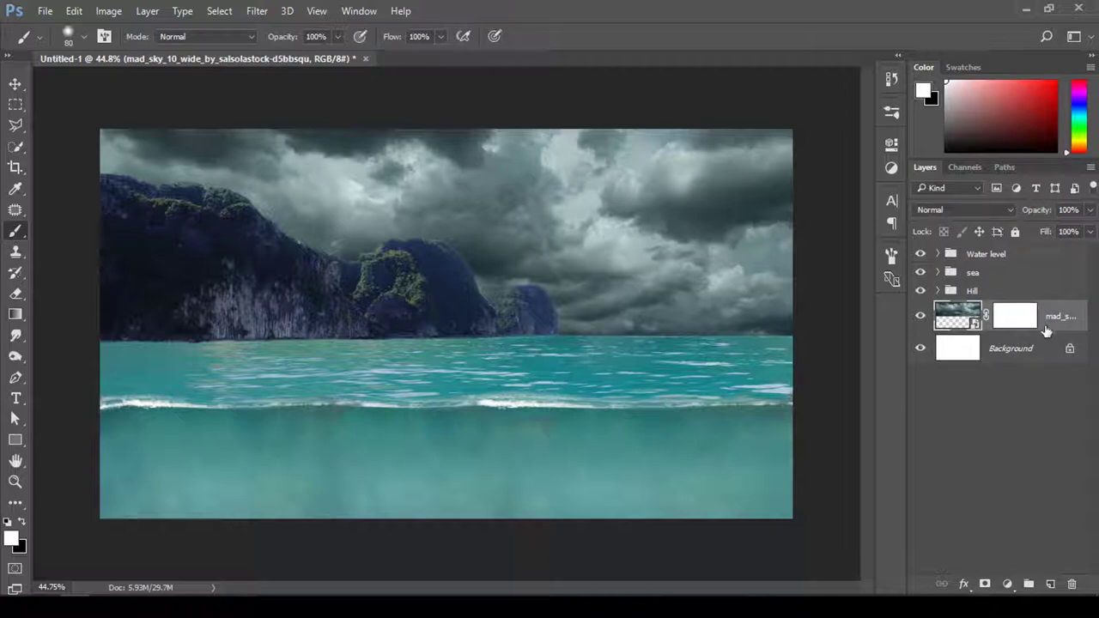
key("ctrl+g")
double_click(982, 309)
type("Sky")
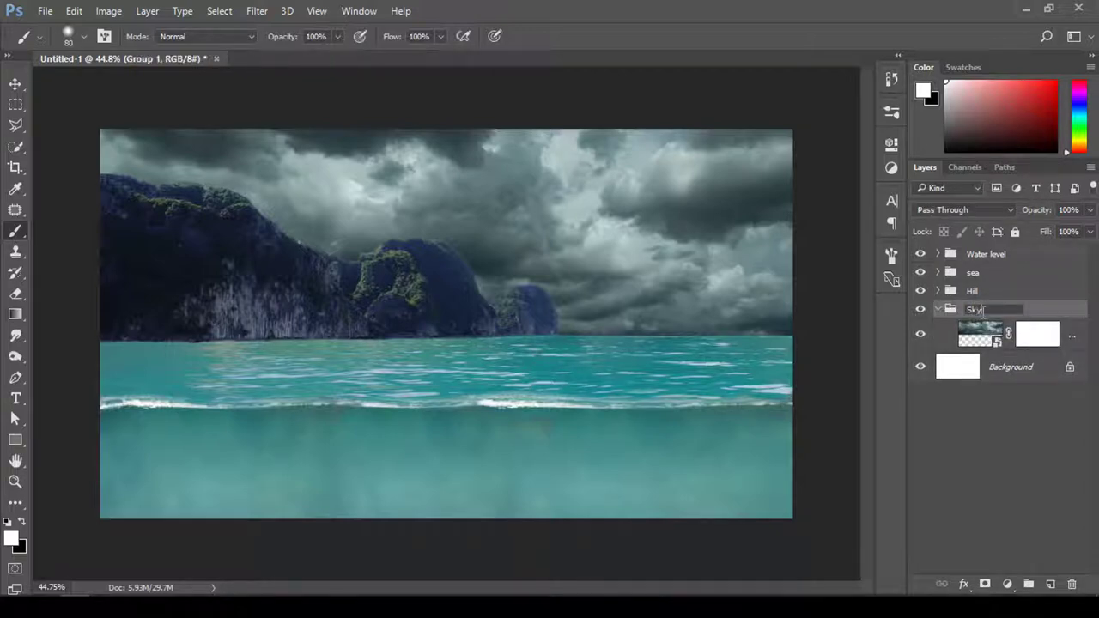
key("Return")
left_click(938, 309)
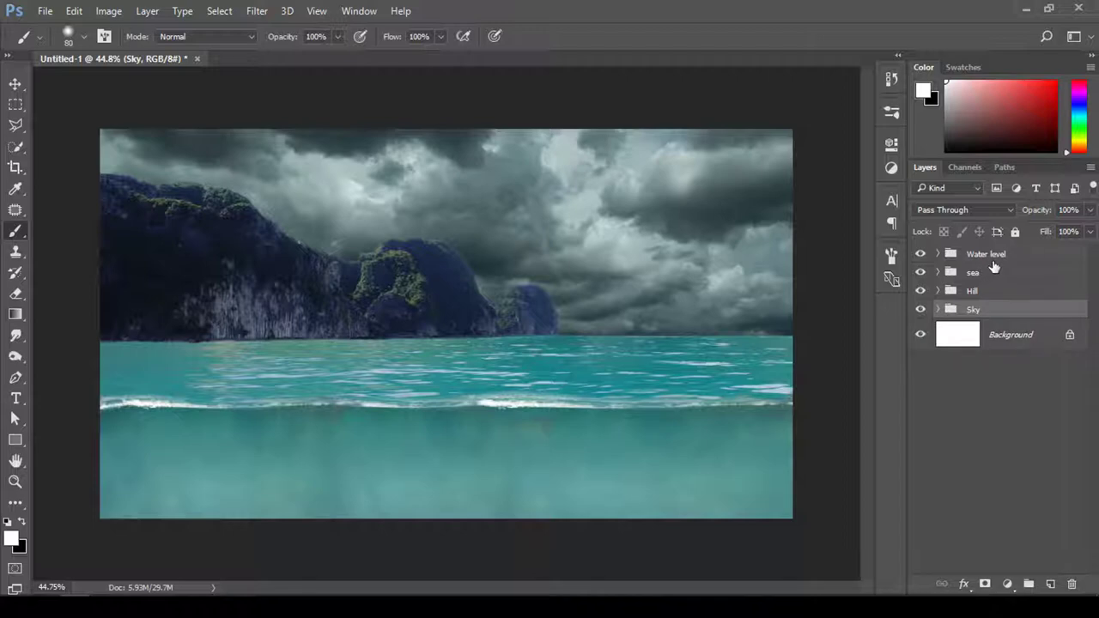
left_click(1015, 256)
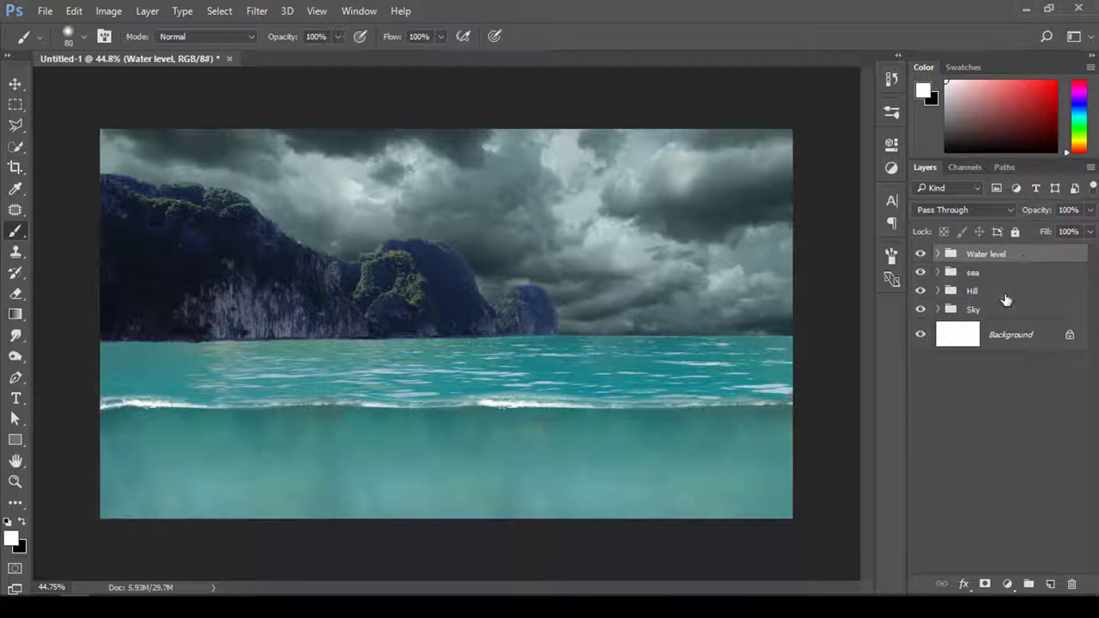
- Add a new layer clipped to the SNV32504 hill layer inside the Hill group
left_click(938, 291)
left_click(1065, 317)
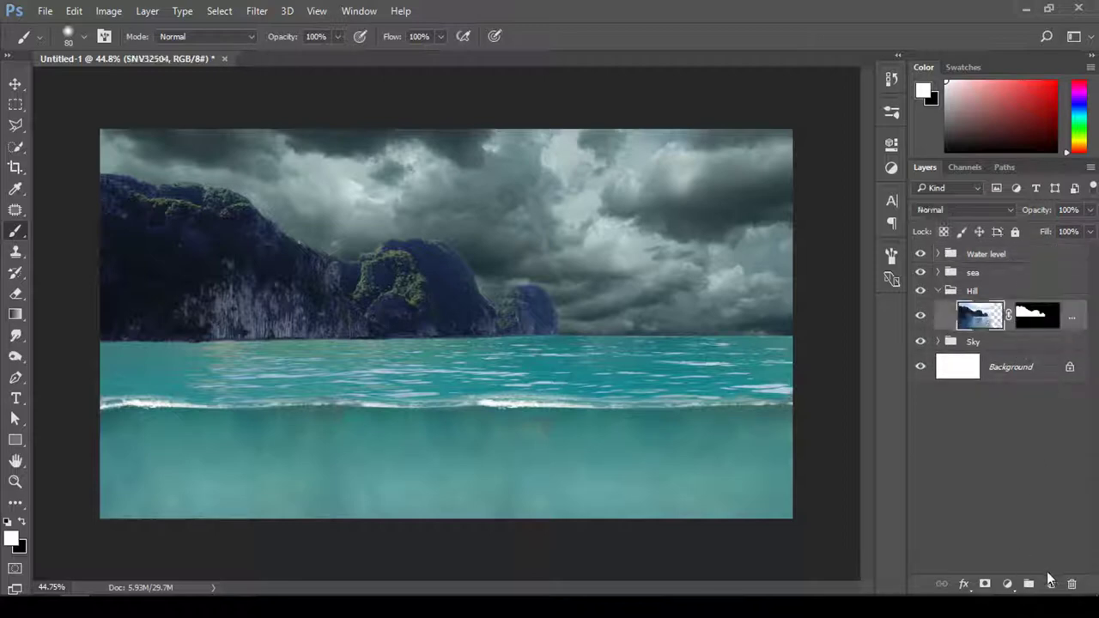
left_click(1048, 582)
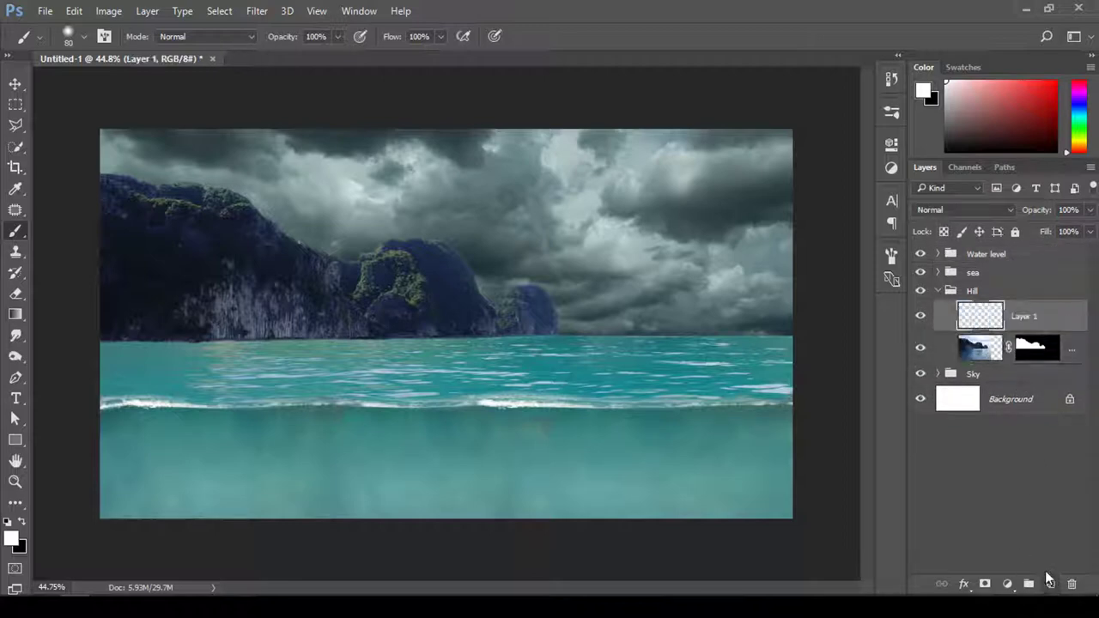
left_click(1063, 335, "alt")
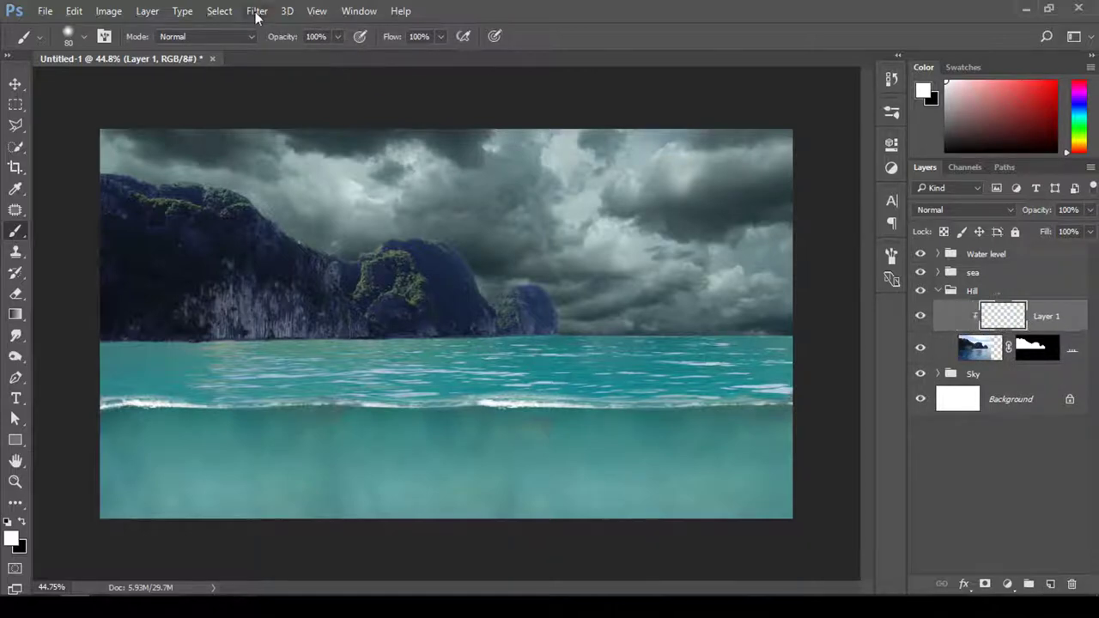
- Fill the clipped layer with 50% gray and set its blend mode to Overlay
left_click(74, 10)
left_click(153, 248)
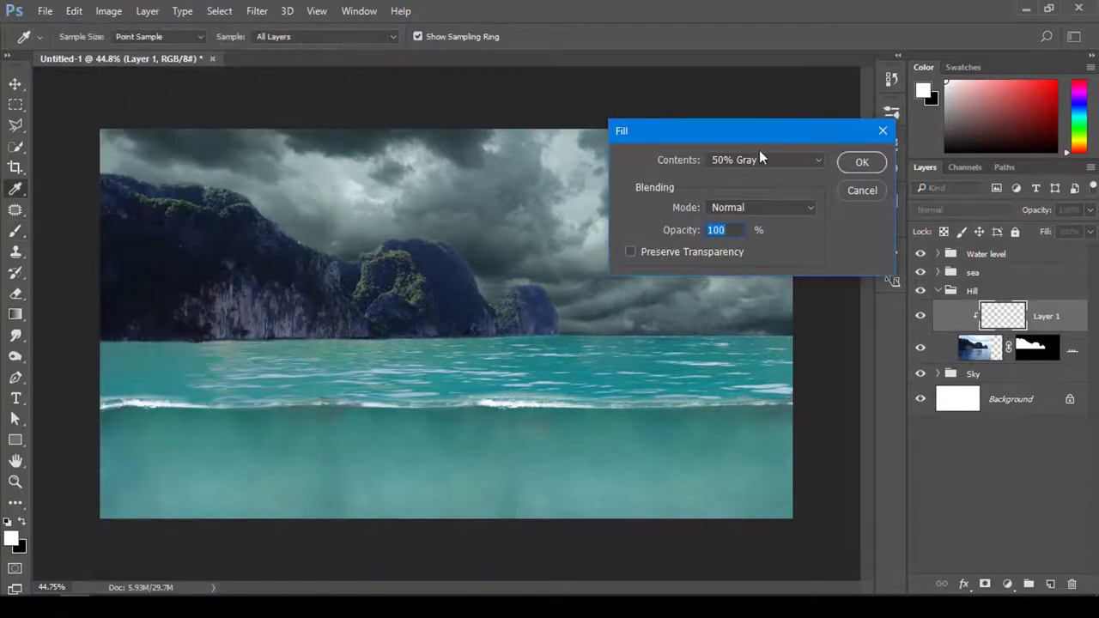
left_click(861, 162)
left_click(1006, 210)
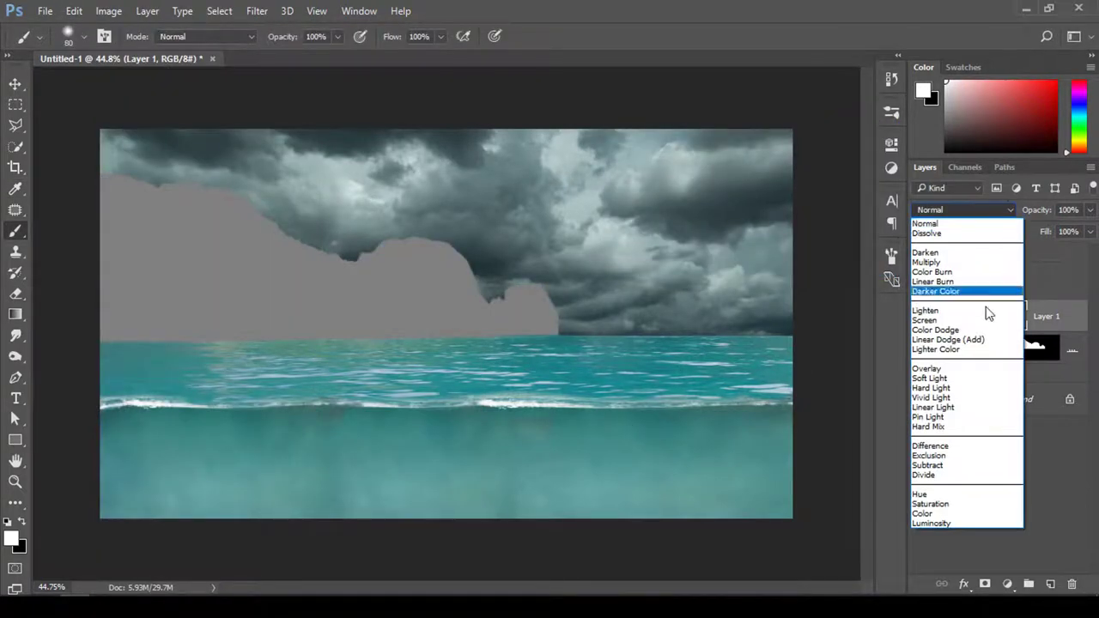
left_click(953, 371)
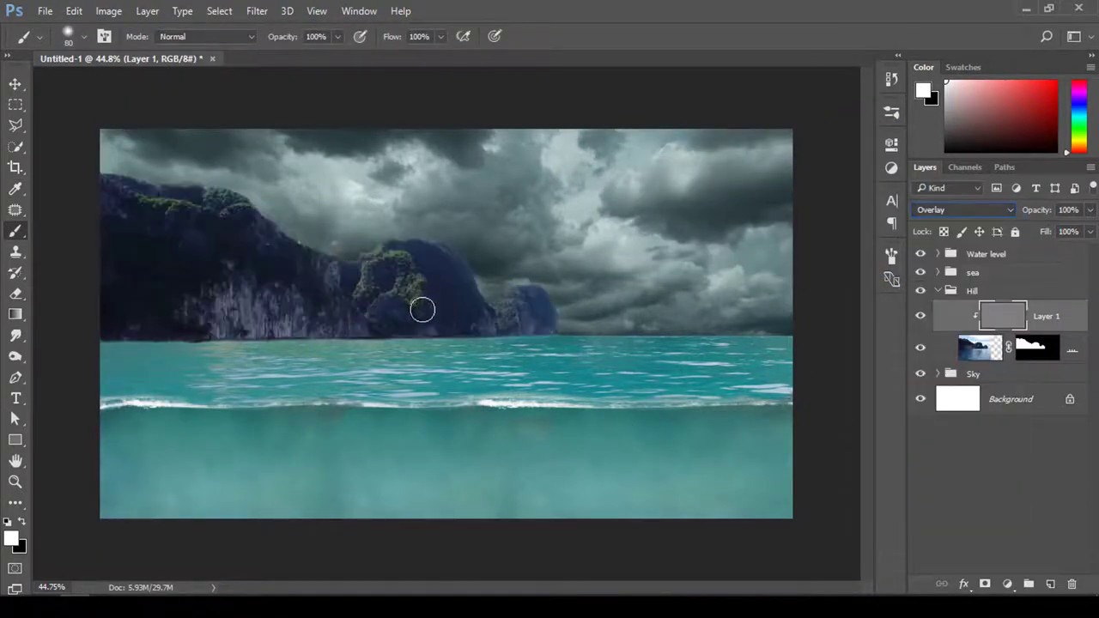
key("z")
left_click_drag(324, 298, 381, 301)
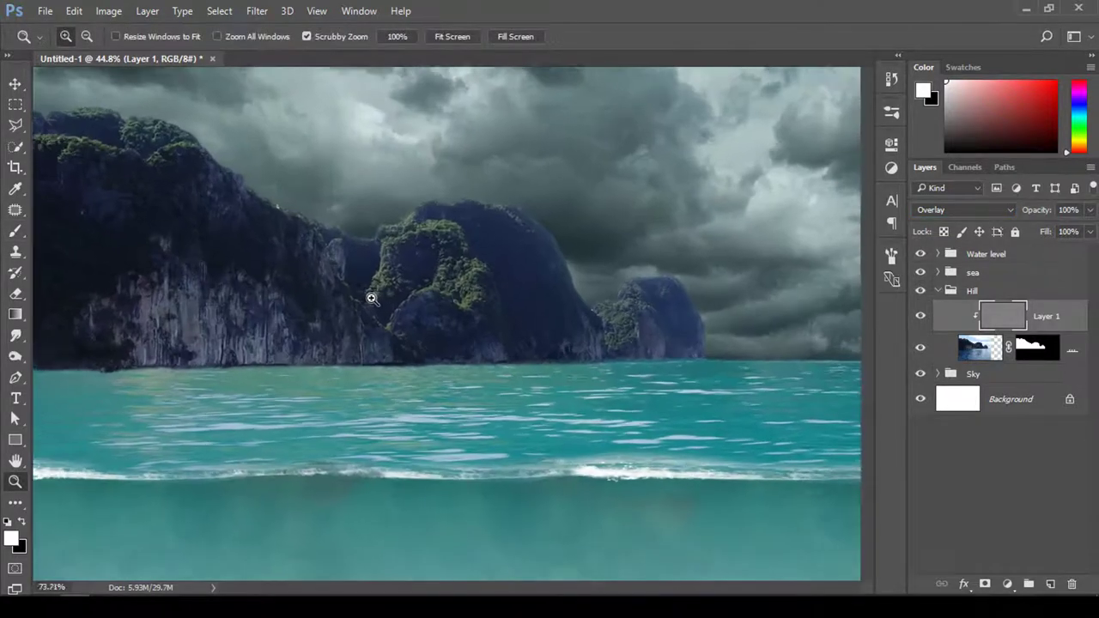
- Select the Dodge tool with a 15-pixel brush and its range limited to midtones
left_click(16, 359)
key("bracketright")
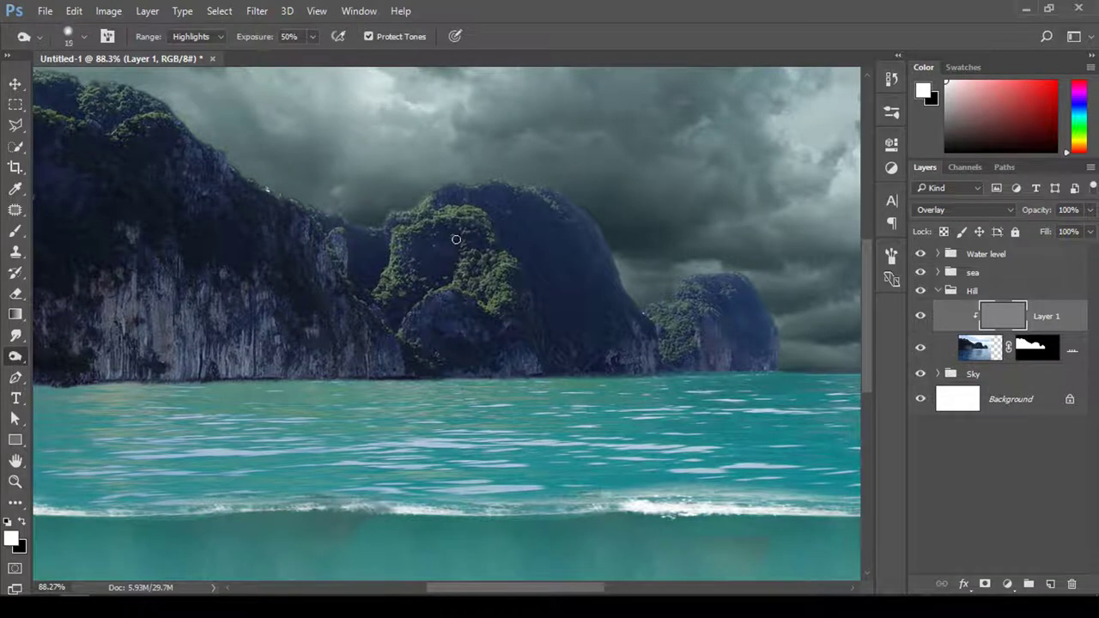
left_click(196, 36)
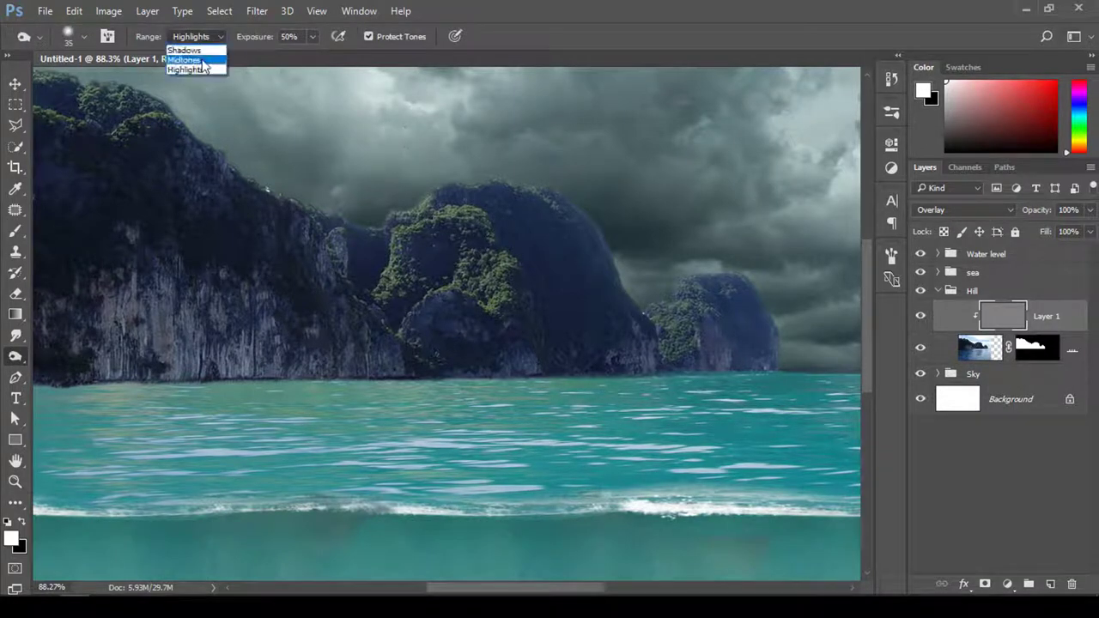
left_click(188, 54)
- Redo the right hill's edge dodge at 30% exposure instead of the first stroke
mouse_move(745, 304)
left_mouse_down()
mouse_move(753, 385)
mouse_move(780, 348)
left_mouse_up()
key("ctrl+z")
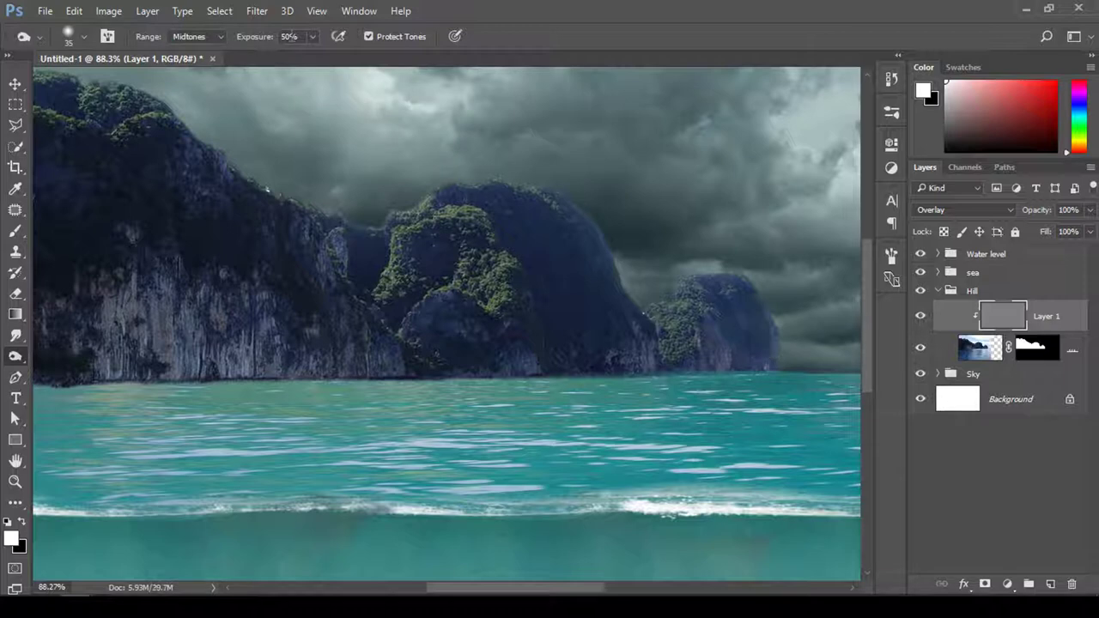
type("30")
key("Return")
mouse_move(722, 299)
left_mouse_down()
mouse_move(731, 369)
mouse_move(724, 322)
mouse_move(748, 336)
mouse_move(731, 300)
left_mouse_up()
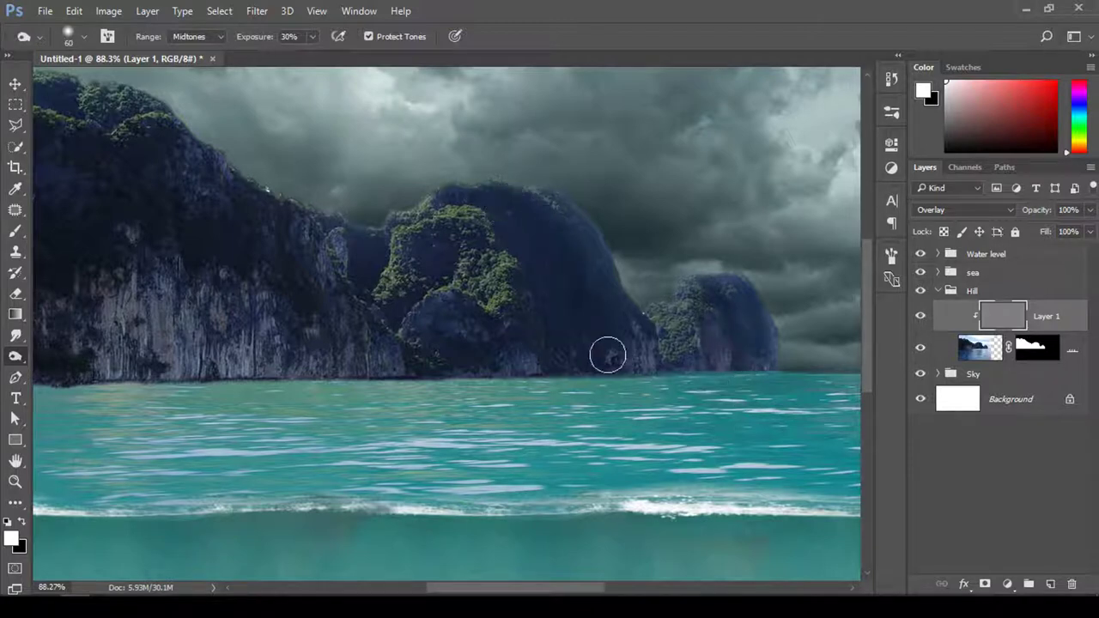
- Dodge the centre hill's rock face with a 60-pixel brush, then zoom to 50%
key("bracketright")
key("bracketright")
key("bracketright")
mouse_move(546, 275)
left_mouse_down()
mouse_move(510, 221)
mouse_move(586, 257)
mouse_move(675, 393)
mouse_move(521, 362)
mouse_move(459, 245)
mouse_move(421, 369)
mouse_move(496, 308)
left_mouse_up()
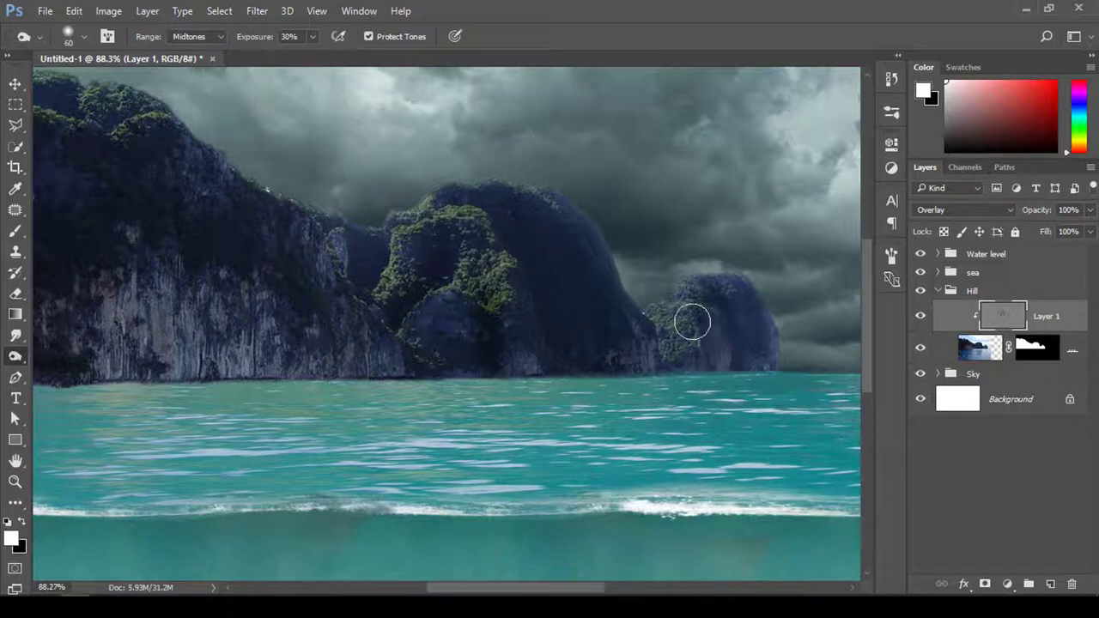
left_click_drag(526, 350, 740, 363)
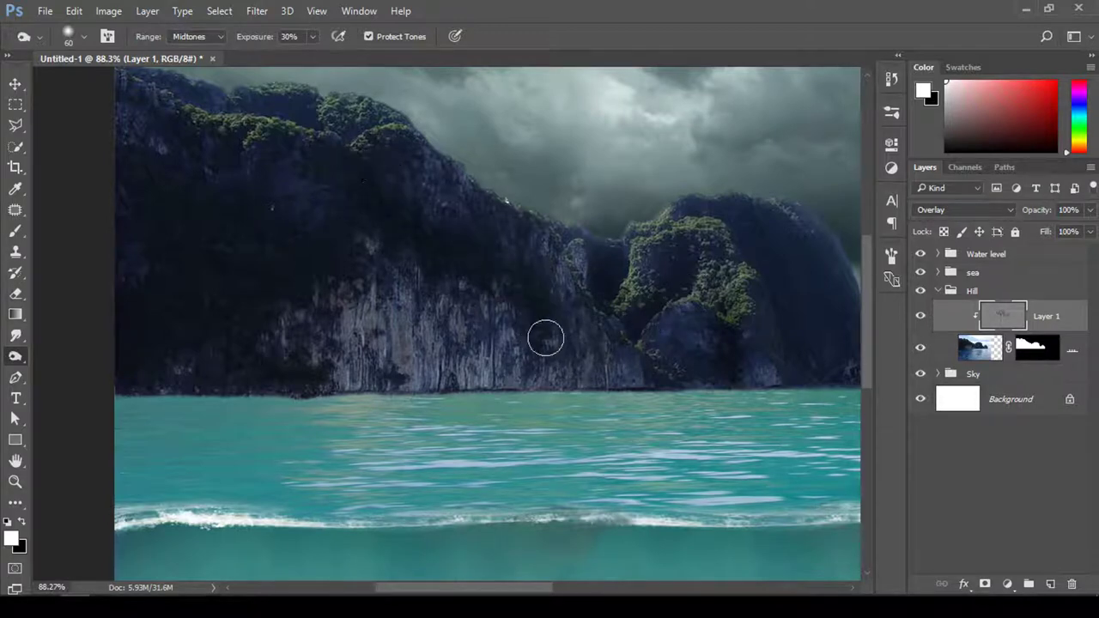
mouse_move(474, 260)
left_mouse_down()
mouse_move(517, 249)
mouse_move(724, 270)
left_mouse_up()
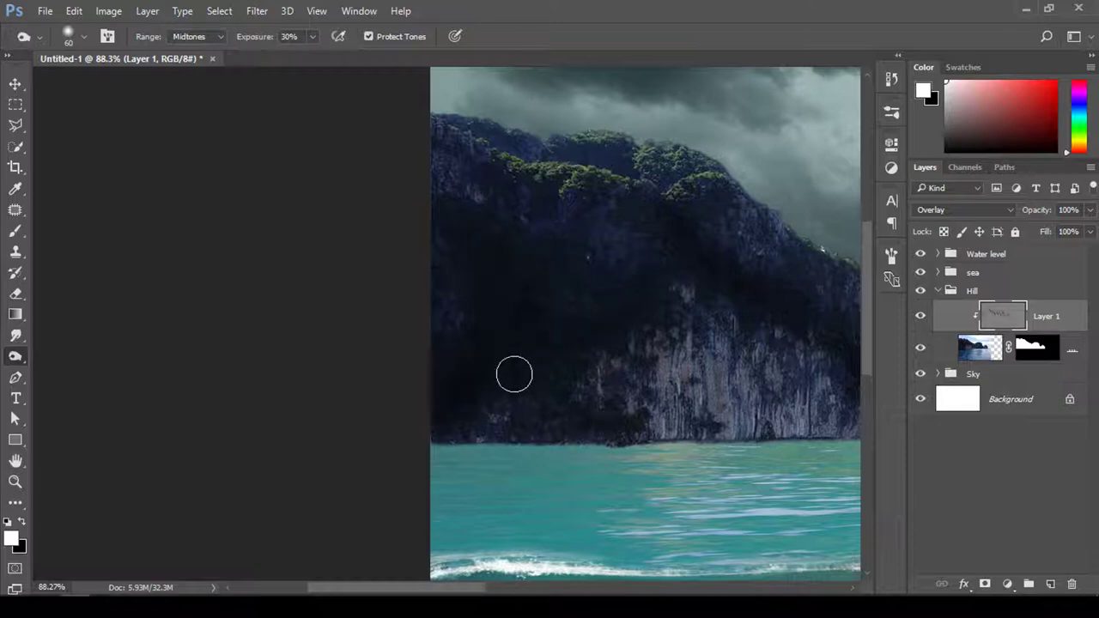
key("z")
mouse_move(699, 351)
left_mouse_down()
mouse_move(608, 359)
mouse_move(420, 309)
left_mouse_up()
left_click(420, 309)
- Burn along the left hill ridge, small right hill and middle cliff at 13% exposure
key("o")
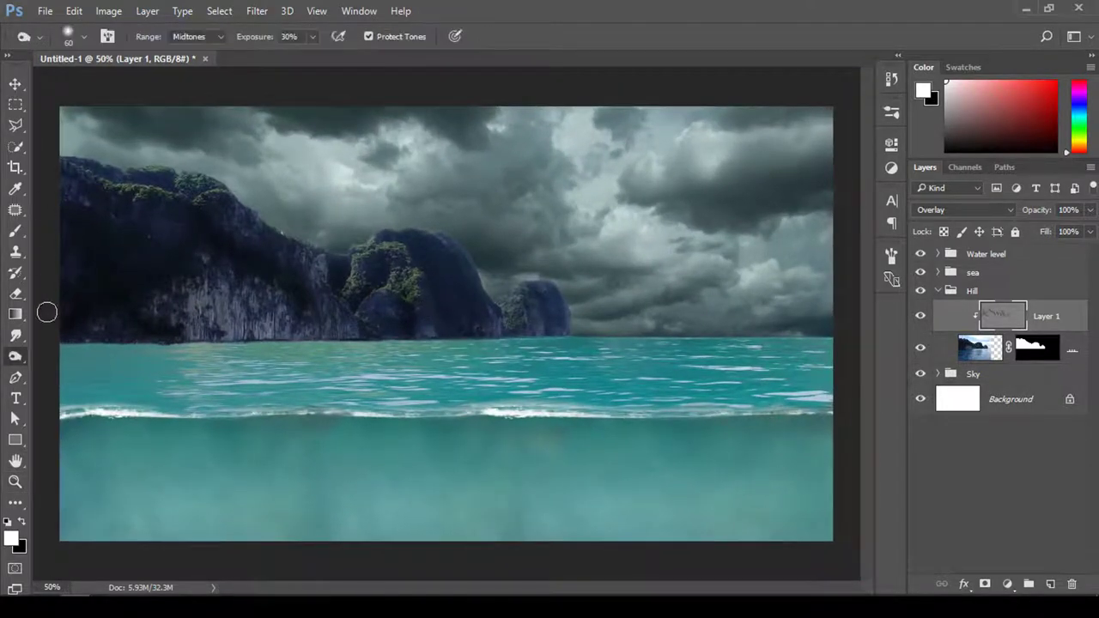
right_click(15, 358)
left_click(78, 371)
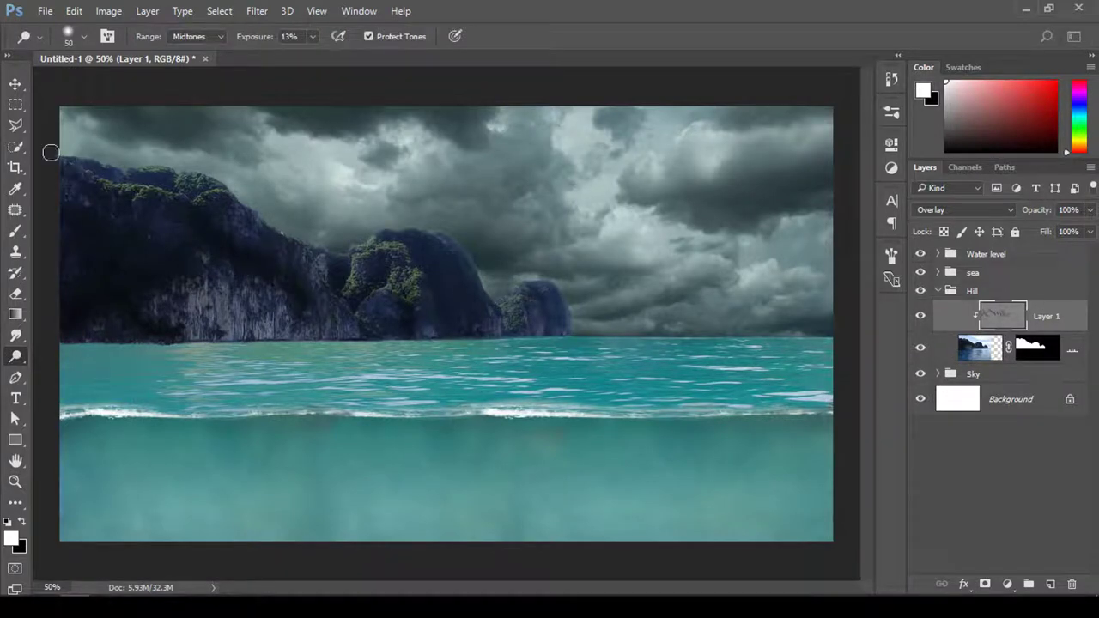
mouse_move(49, 149)
left_mouse_down()
mouse_move(234, 216)
mouse_move(239, 292)
mouse_move(221, 263)
mouse_move(312, 329)
mouse_move(587, 333)
mouse_move(481, 319)
mouse_move(567, 332)
mouse_move(553, 288)
left_mouse_up()
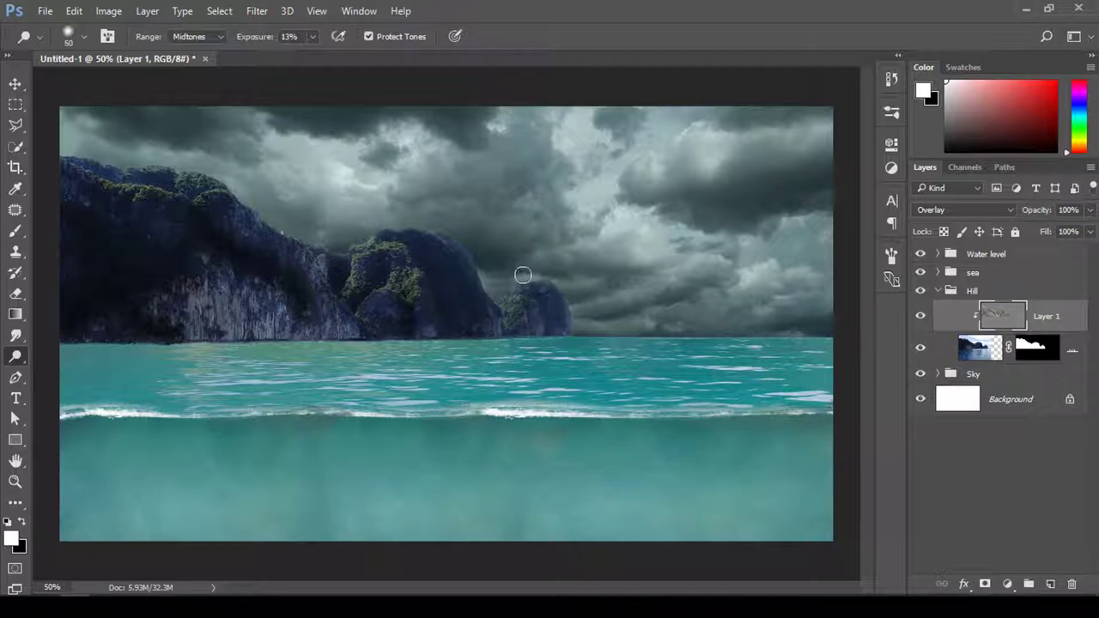
key("bracketleft")
key("bracketleft")
key("bracketleft")
mouse_move(588, 340)
left_mouse_down()
mouse_move(570, 287)
mouse_move(521, 280)
mouse_move(444, 236)
mouse_move(501, 300)
mouse_move(426, 231)
mouse_move(374, 234)
mouse_move(327, 255)
mouse_move(379, 250)
mouse_move(412, 280)
mouse_move(368, 245)
mouse_move(356, 287)
left_mouse_up()
- Lower the overlay layer to 76% opacity and add a Curves adjustment showing its Blue channel
left_click_drag(1042, 212, 1030, 215)
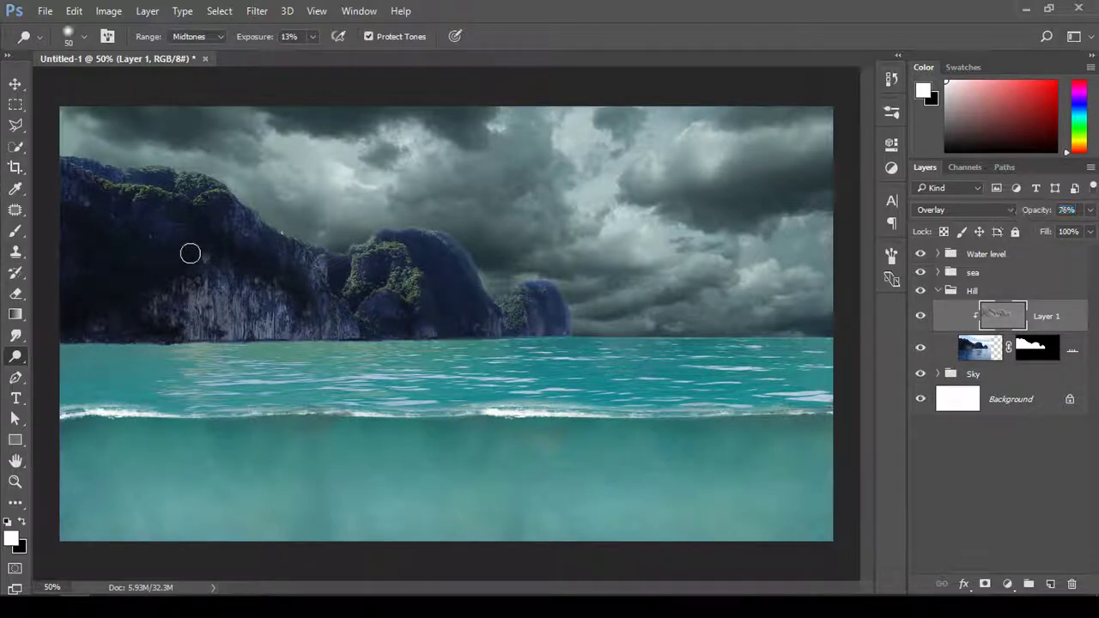
key("bracketright")
key("bracketright")
left_click(1008, 584)
left_click(996, 335)
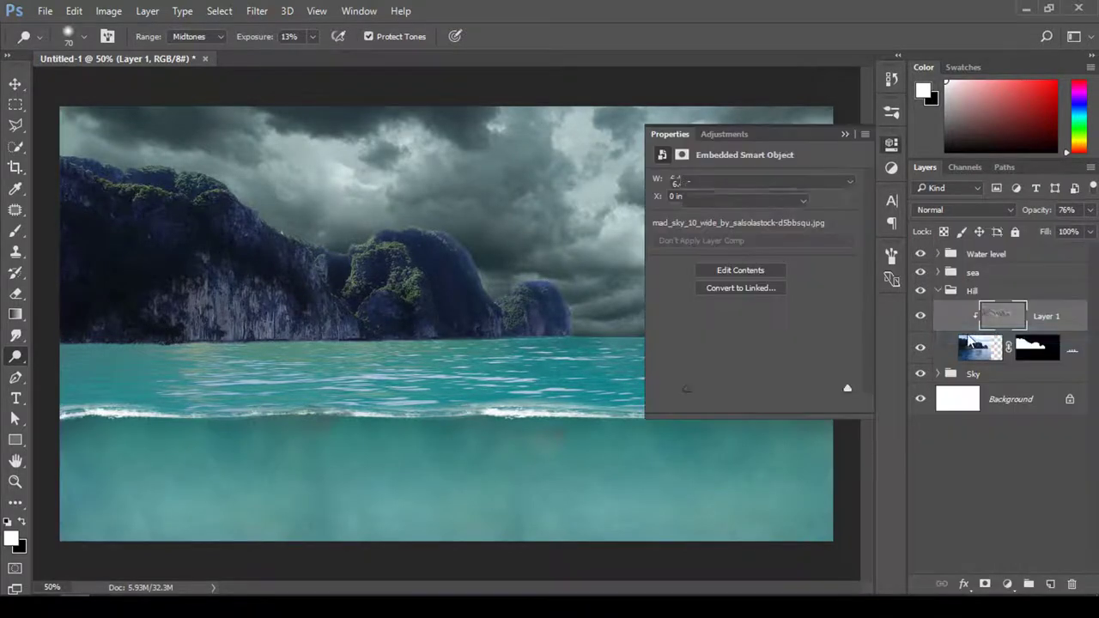
left_click(744, 201)
left_click(728, 246)
- Clip the Curves layer to the layer below and nudge its Blue curve point
left_click_drag(772, 304, 775, 299)
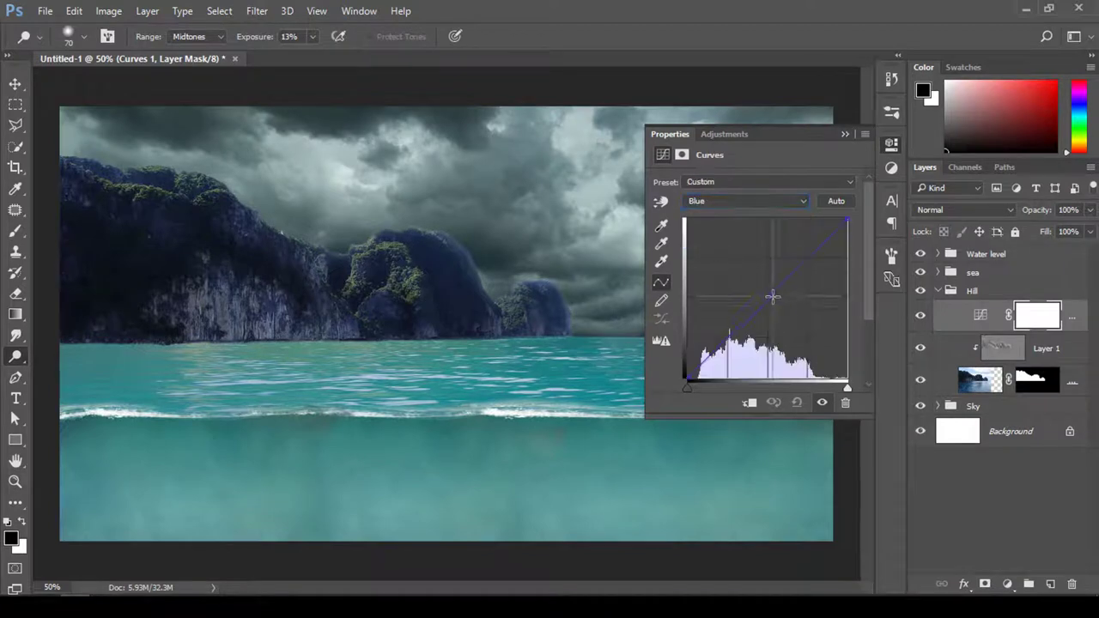
left_click(749, 404)
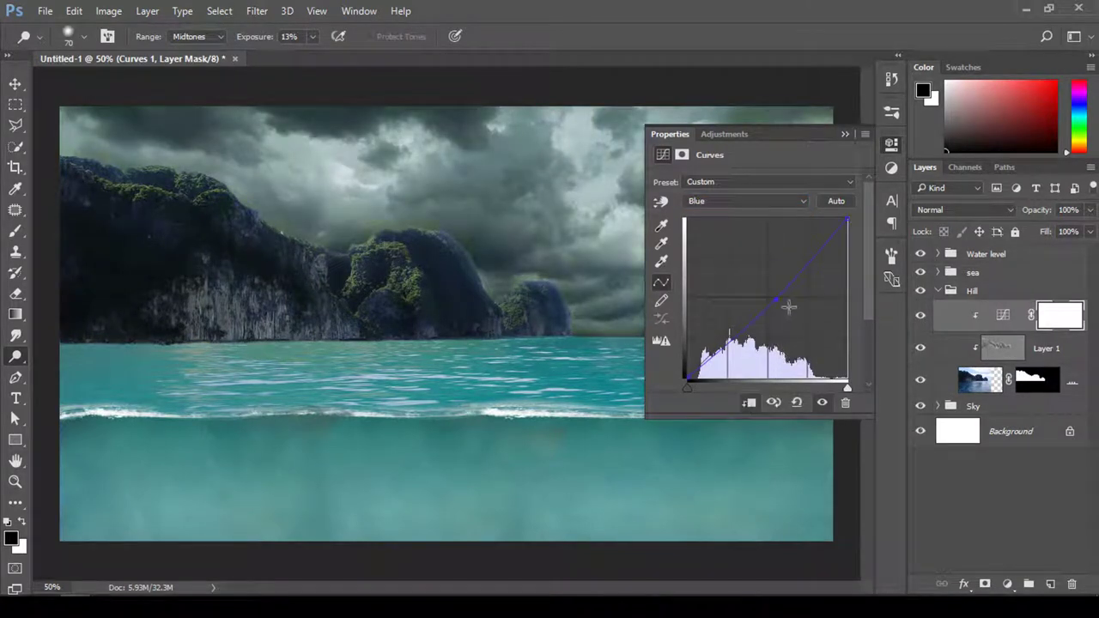
left_click_drag(779, 299, 783, 302)
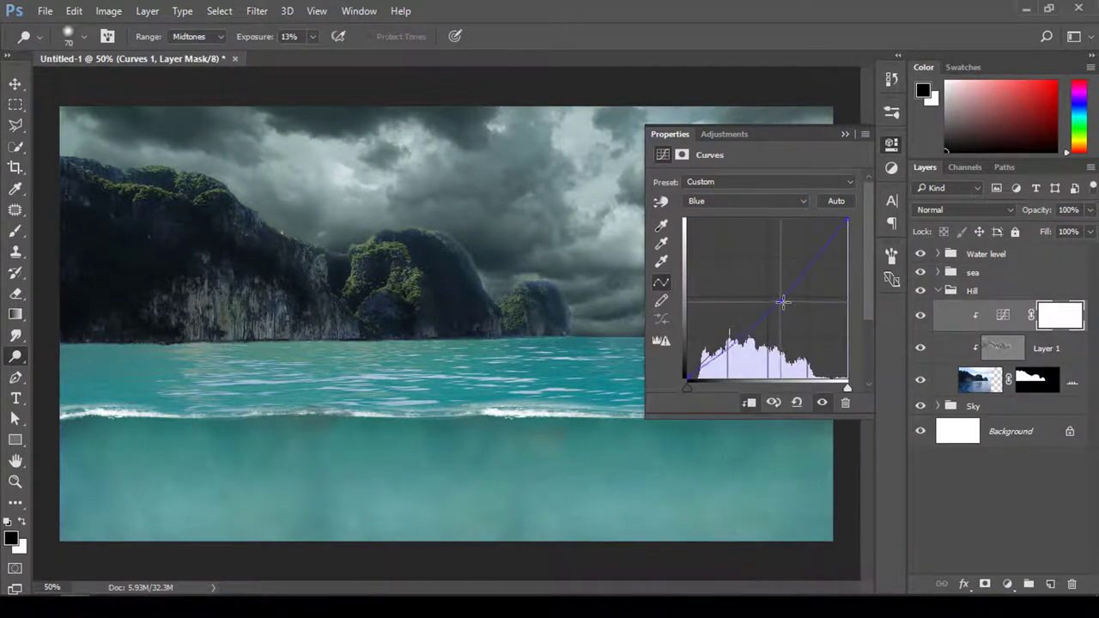
left_click_drag(782, 302, 787, 298)
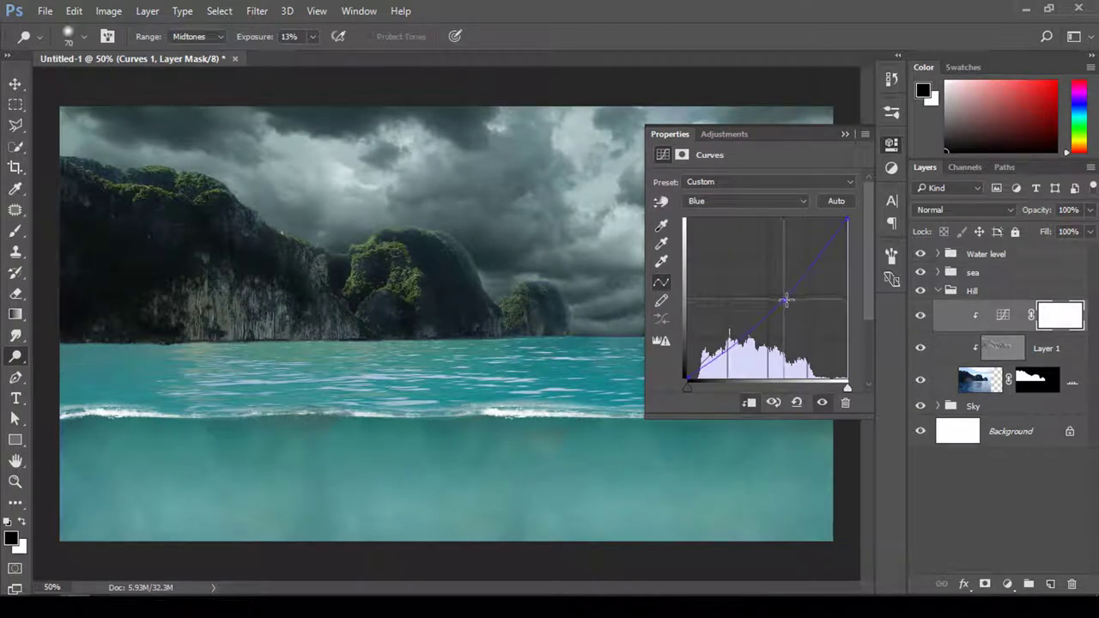
- Raise the Green channel curve, close Curves properties, and select the hill photo layer
left_click(774, 203)
left_click(738, 234)
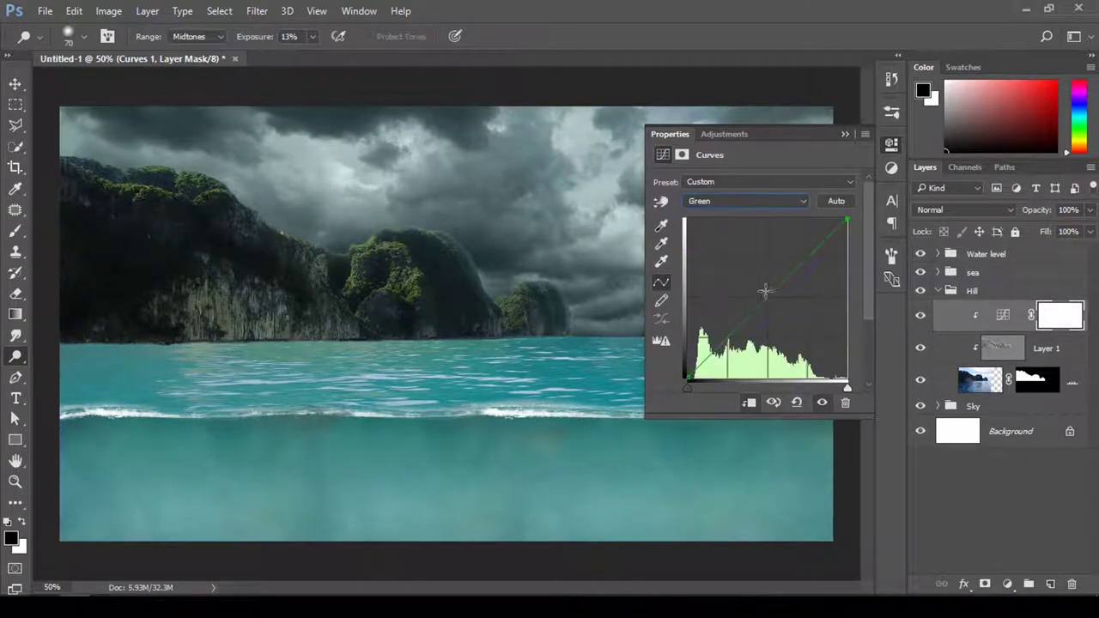
left_click(764, 297)
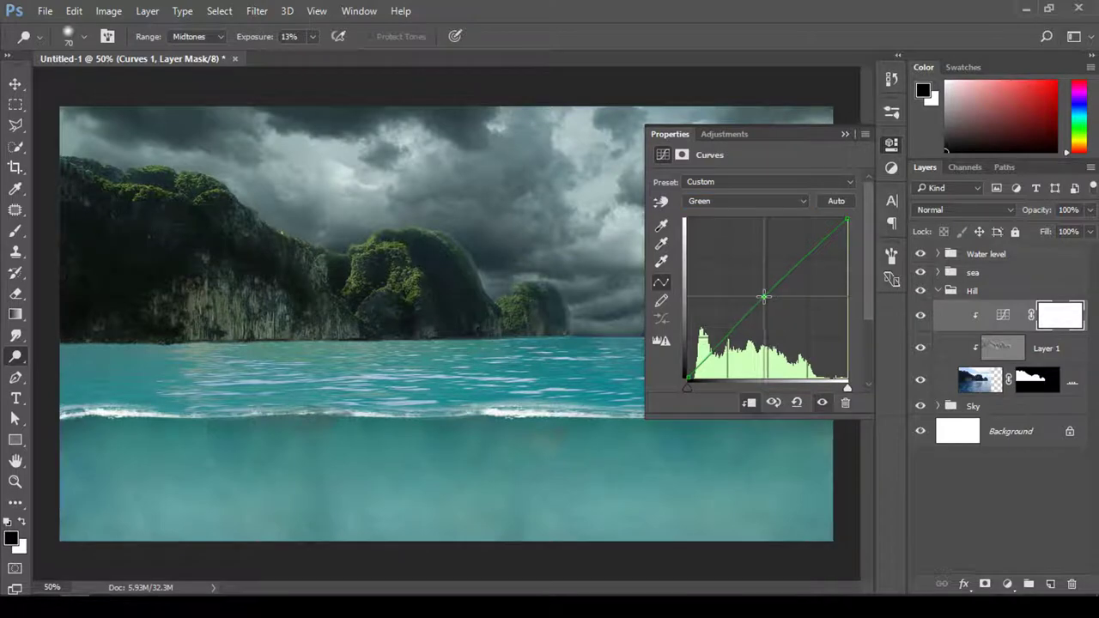
left_click(845, 134)
left_click(996, 352)
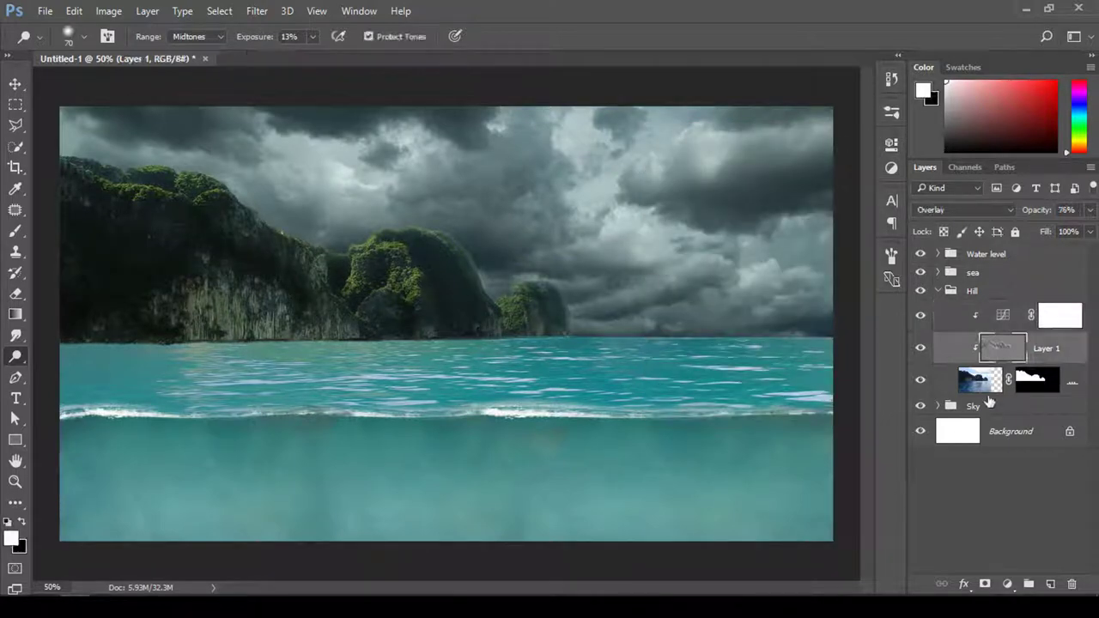
right_click(993, 382)
- Convert SNV32504 to a smart object and apply a 2-pixel Gaussian Blur
right_click(1019, 431)
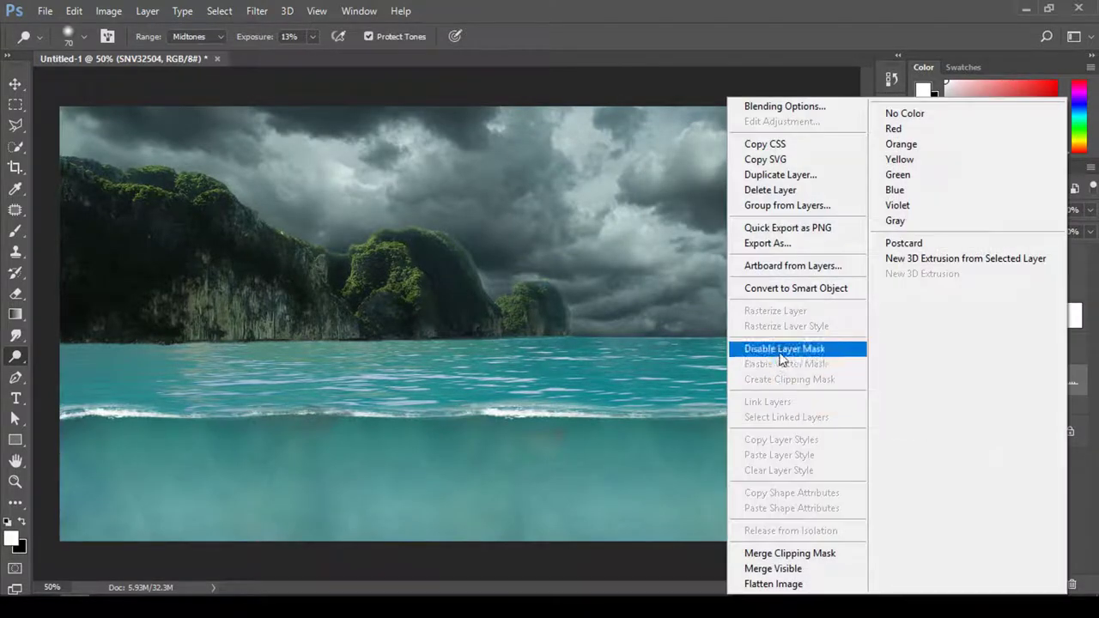
left_click(795, 288)
left_click(257, 10)
mouse_move(264, 189)
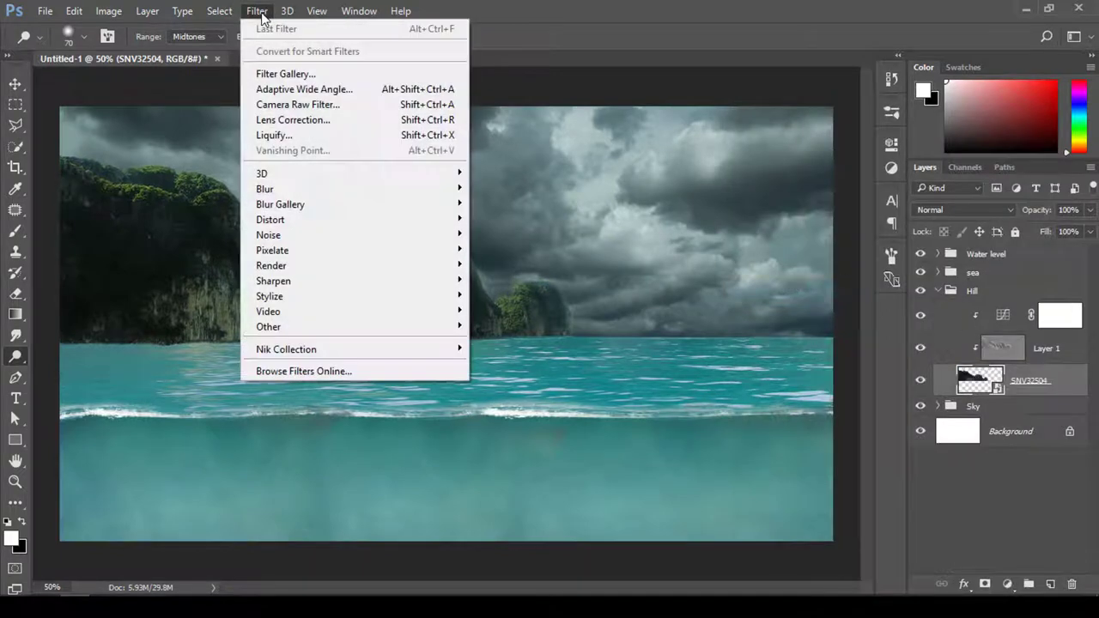
left_click(534, 249)
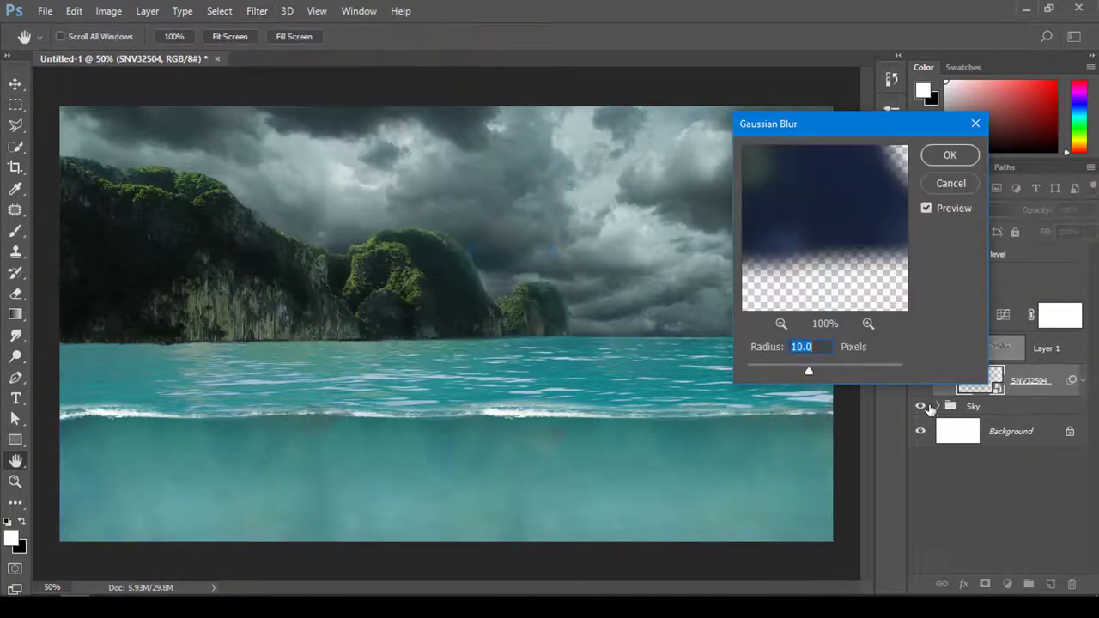
type("2")
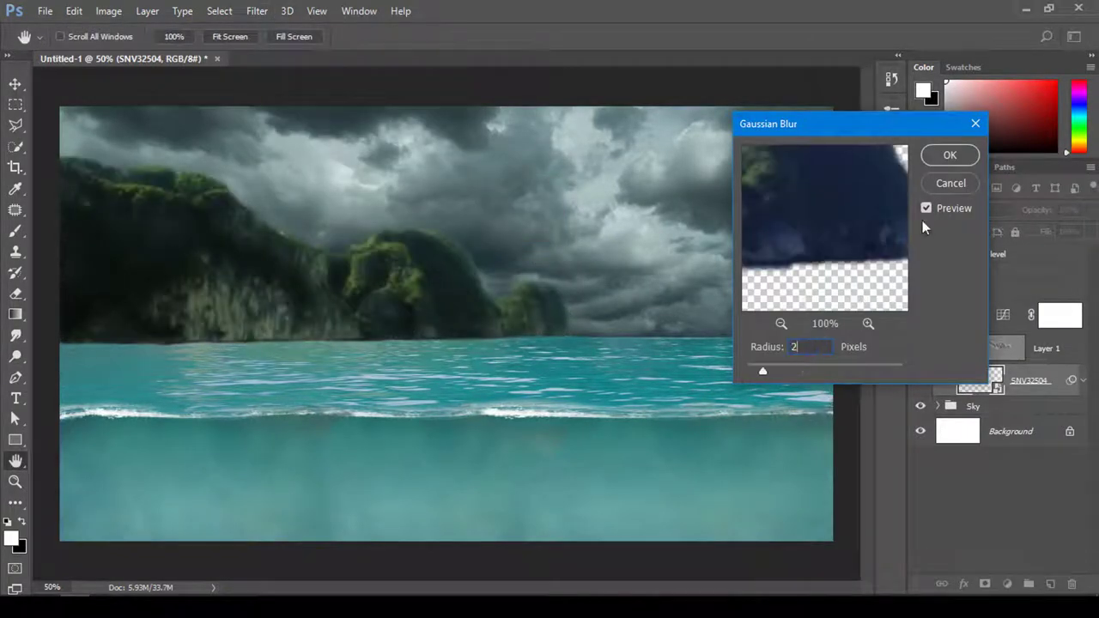
left_click(949, 154)
key("o")
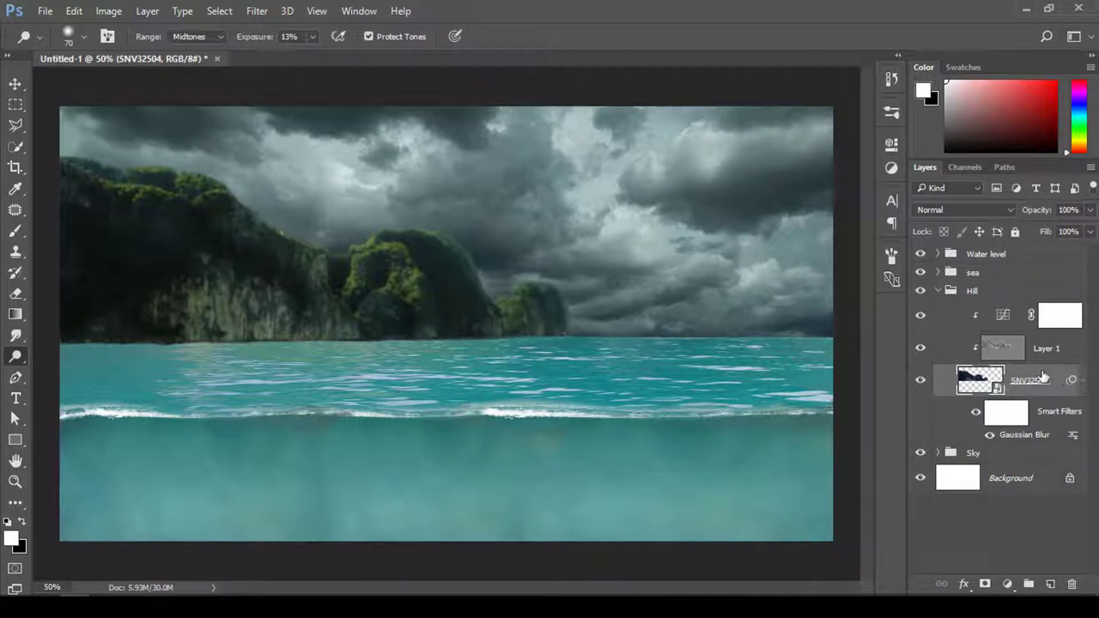
left_click(941, 292)
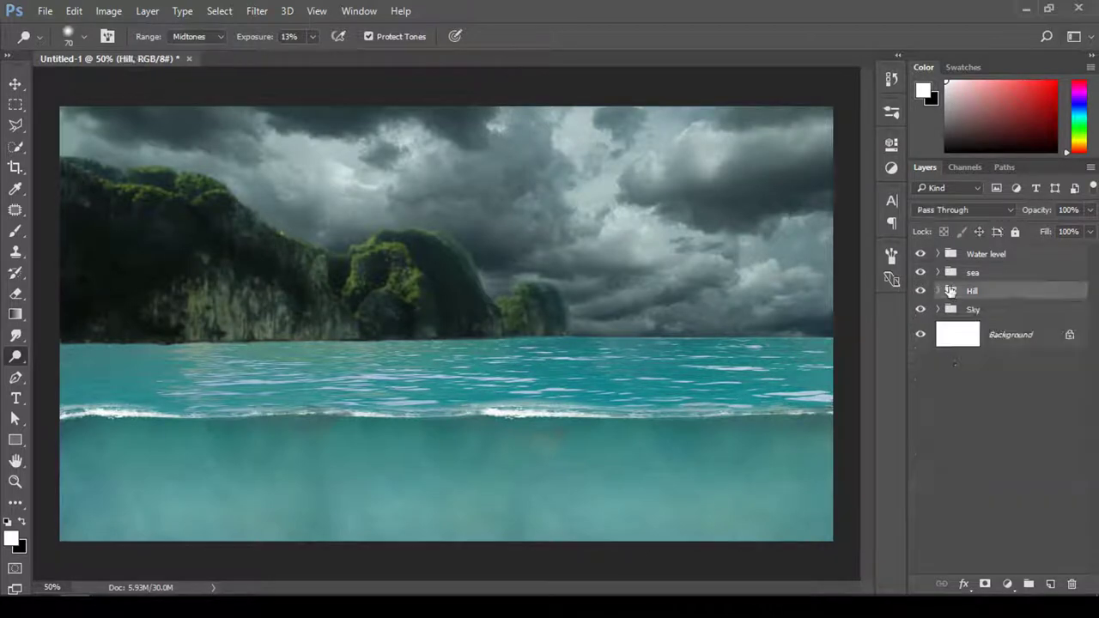
- Collapse the Hill group and add a Curves adjustment above the sky image layer
left_click(978, 273)
left_click(938, 309)
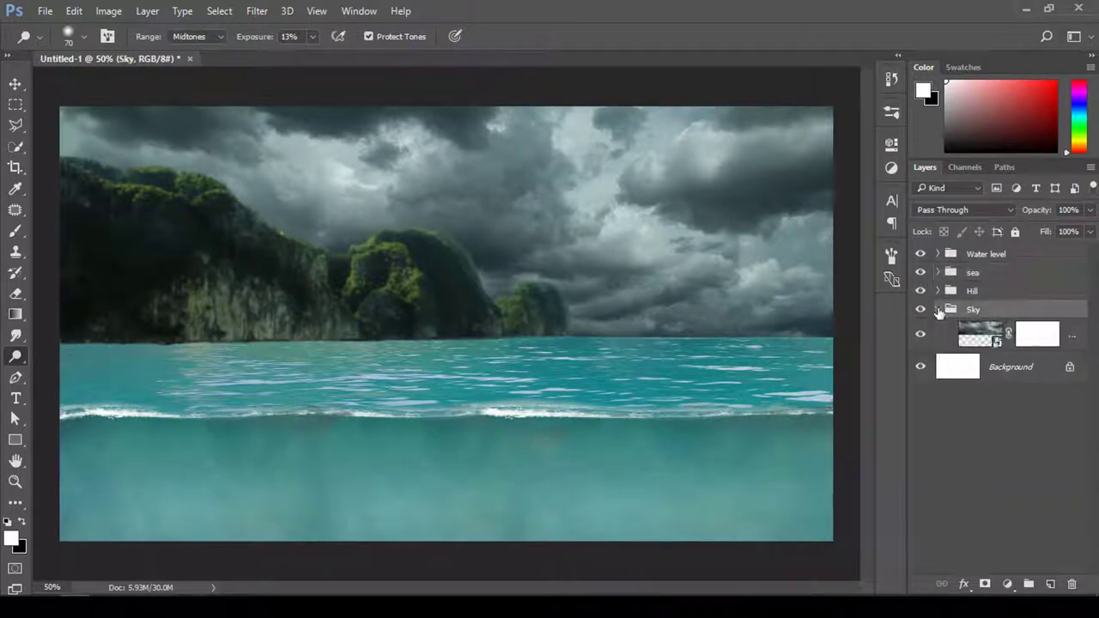
left_click(980, 326)
left_click(1008, 584)
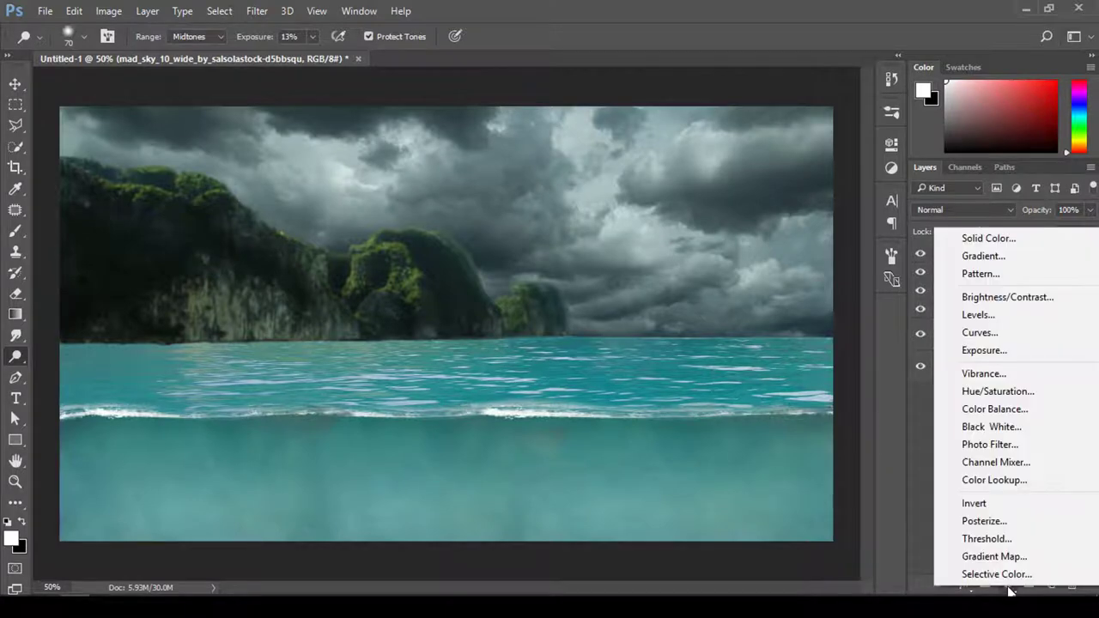
left_click(1021, 333)
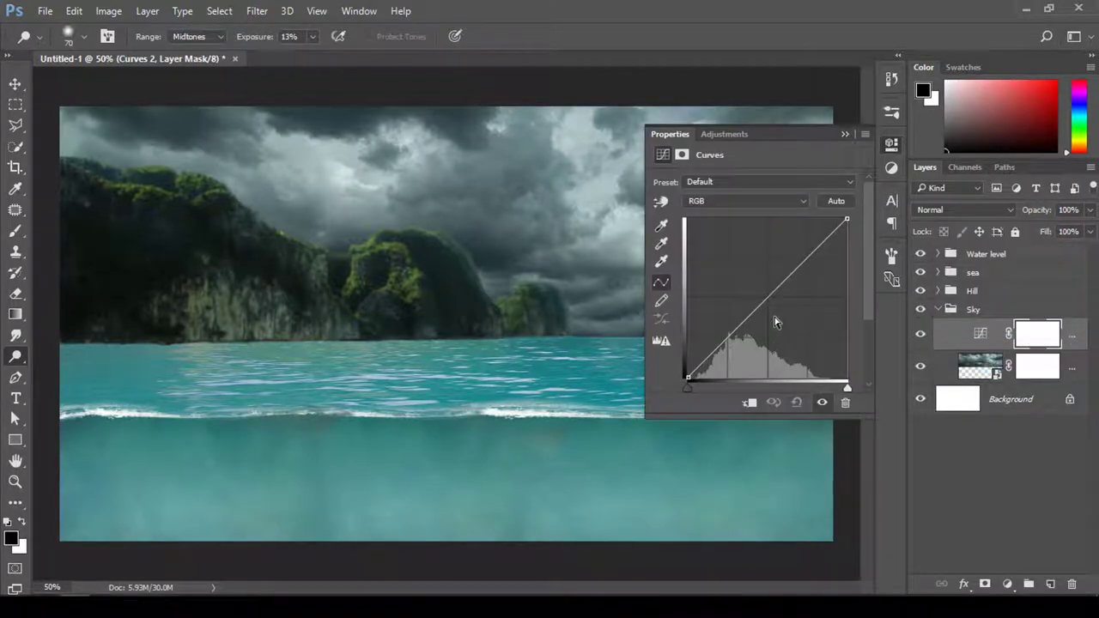
- Darken the sky's RGB curve, raise its Blue curve, and clip it to the sky layer
left_click_drag(770, 292, 784, 297)
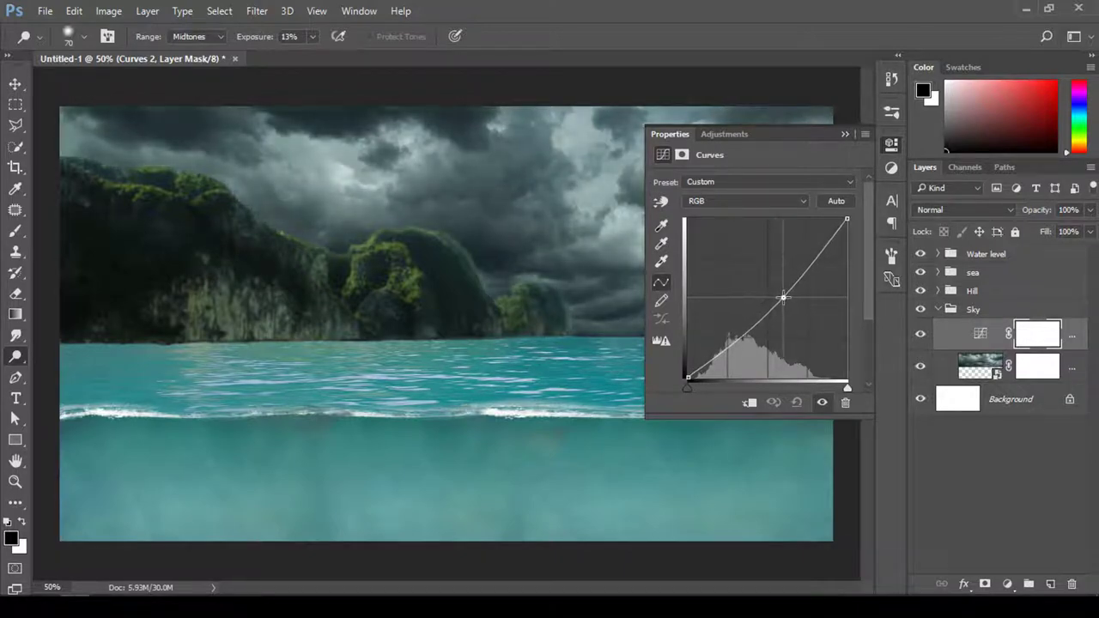
left_click(747, 201)
left_click(750, 245)
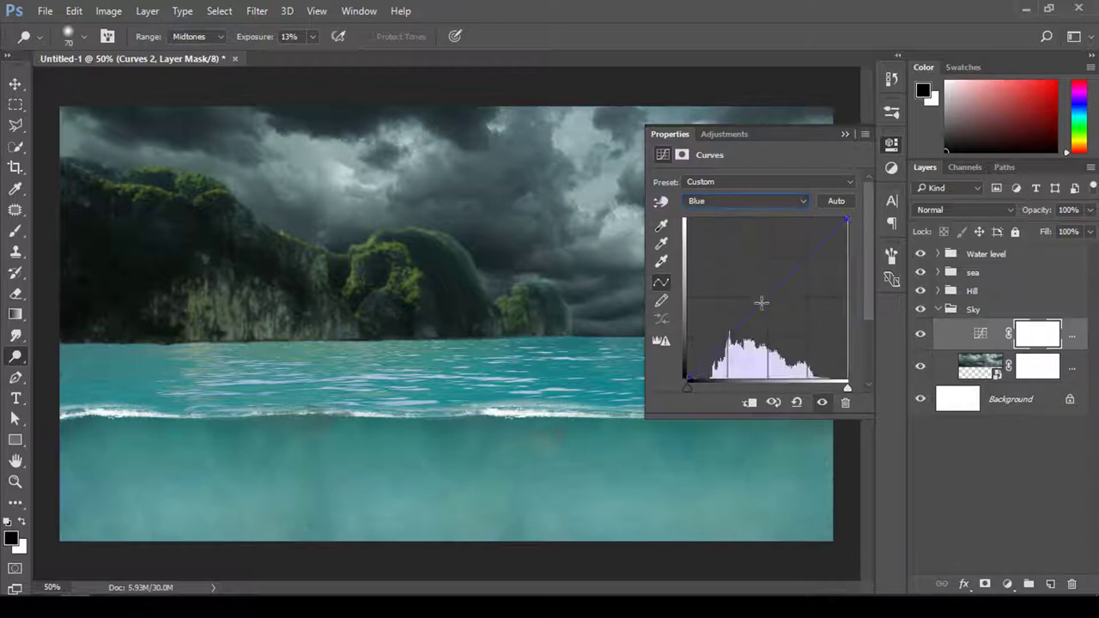
left_click_drag(766, 299, 759, 299)
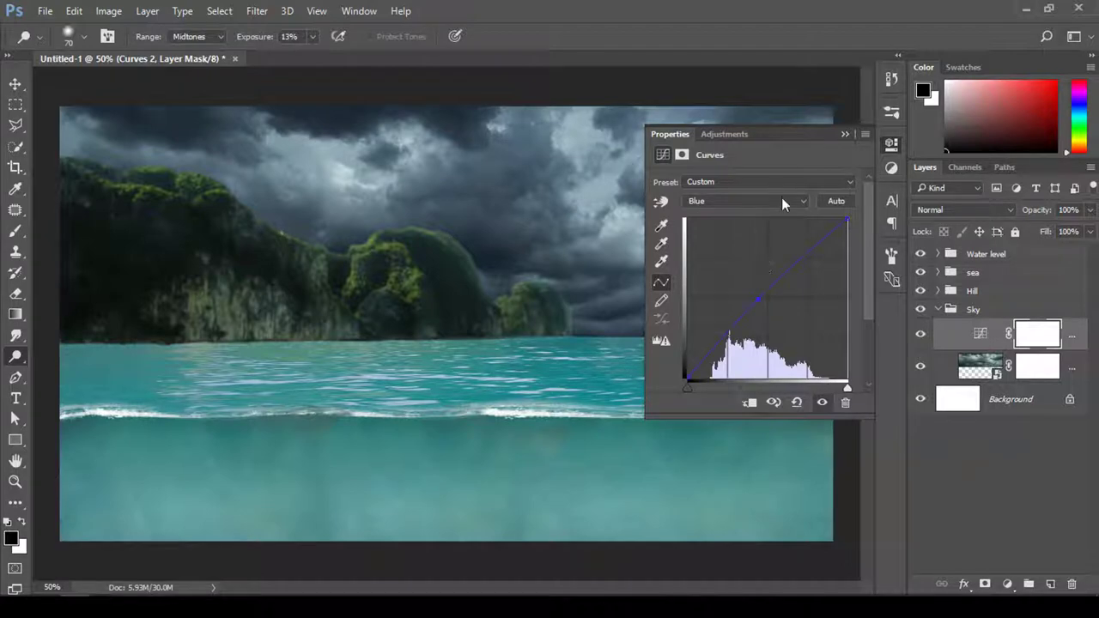
left_click(782, 200)
left_click(844, 135)
left_click(844, 136)
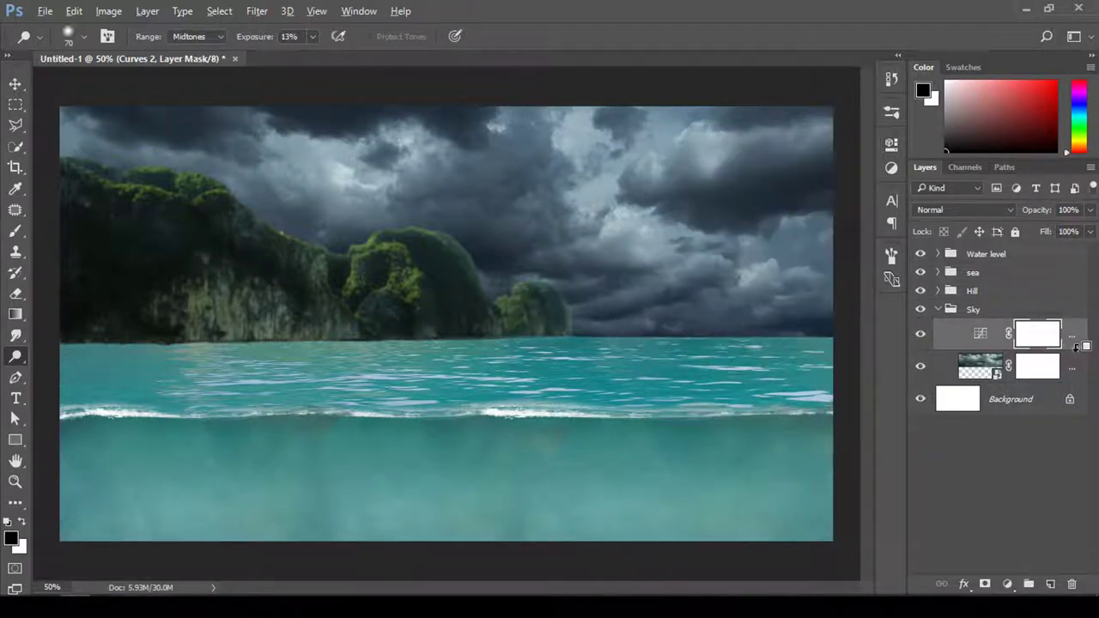
left_click(1077, 346, "alt")
- Add a sky Hue/Saturation adjustment with Saturation +28 and Lightness -34
left_click(1005, 583)
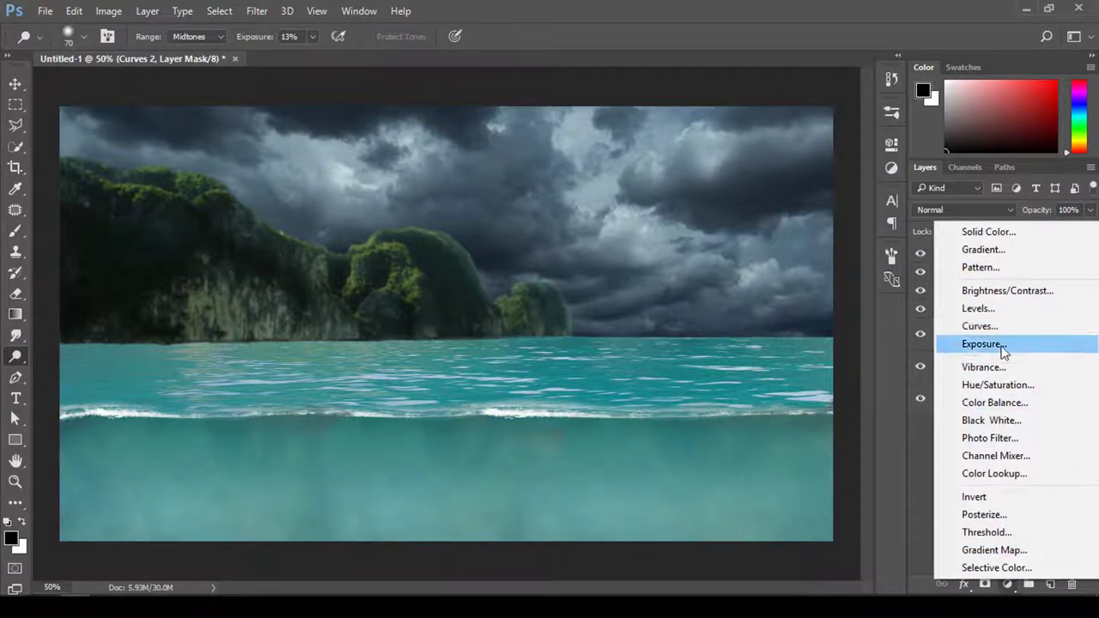
left_click(982, 378)
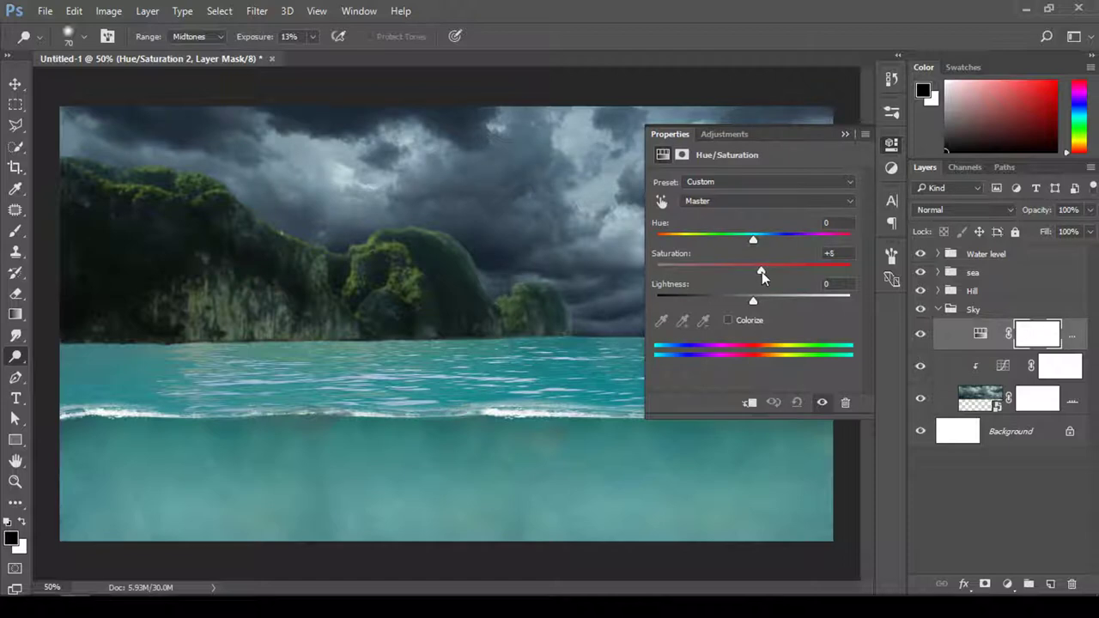
mouse_move(762, 271)
left_mouse_down()
mouse_move(780, 271)
mouse_move(721, 294)
left_mouse_up()
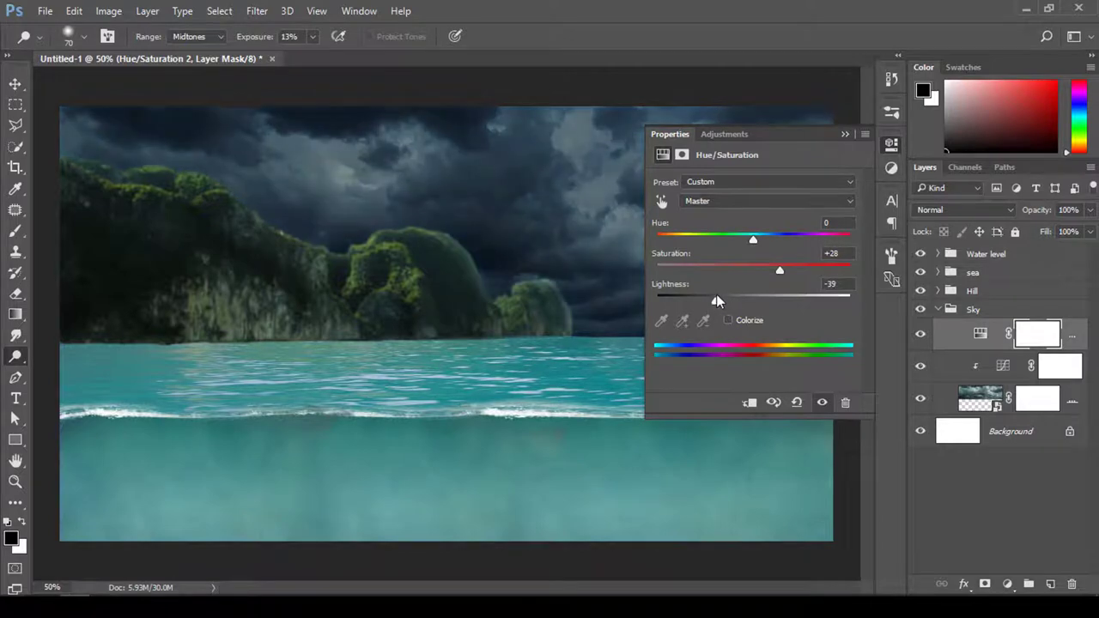
left_click(845, 134)
- Collapse Sky, expand the sea group, select its Hue/Saturation layer, and reset colours
left_click(942, 311)
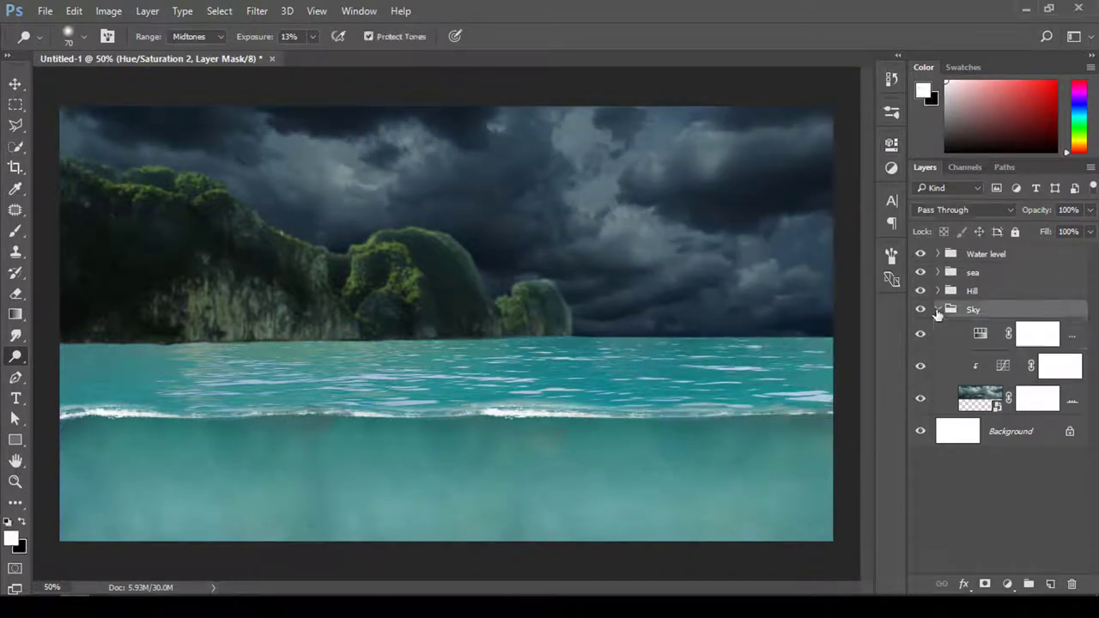
left_click(938, 272)
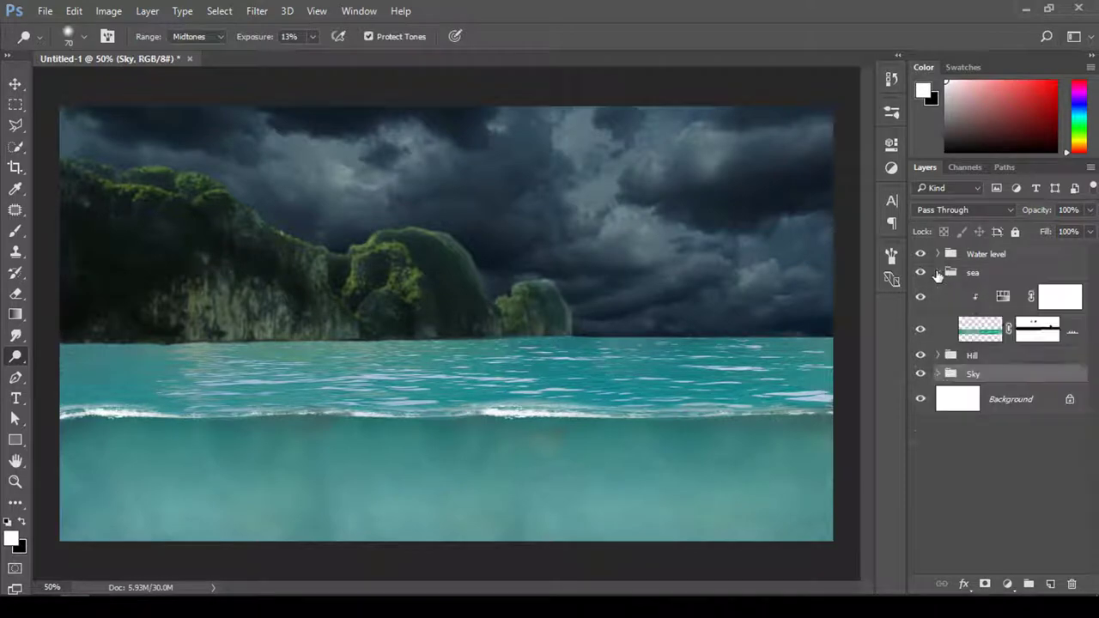
left_click(1009, 300)
key("d")
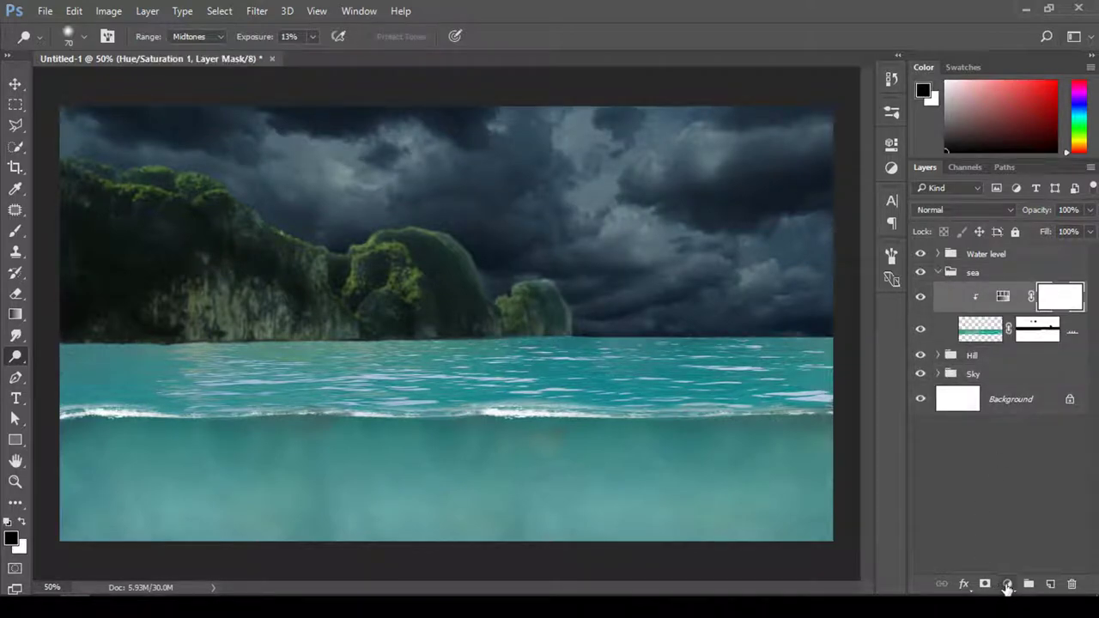
- Add a sea-clipped Hue/Saturation layer with Hue -8, Saturation -17, Lightness +2
left_click(1008, 586)
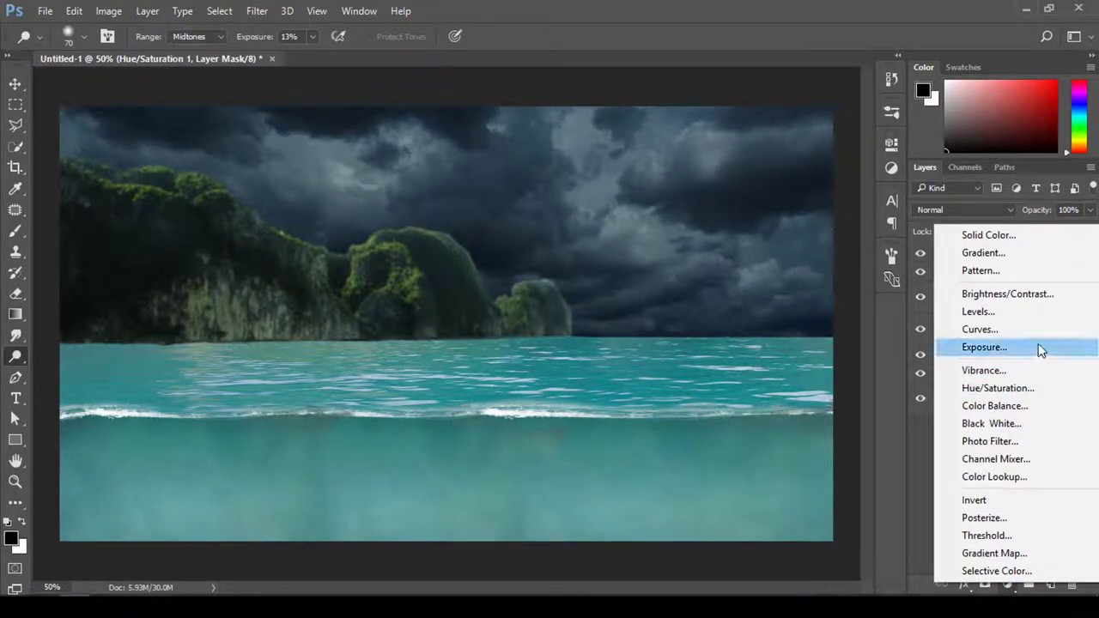
left_click(1062, 387)
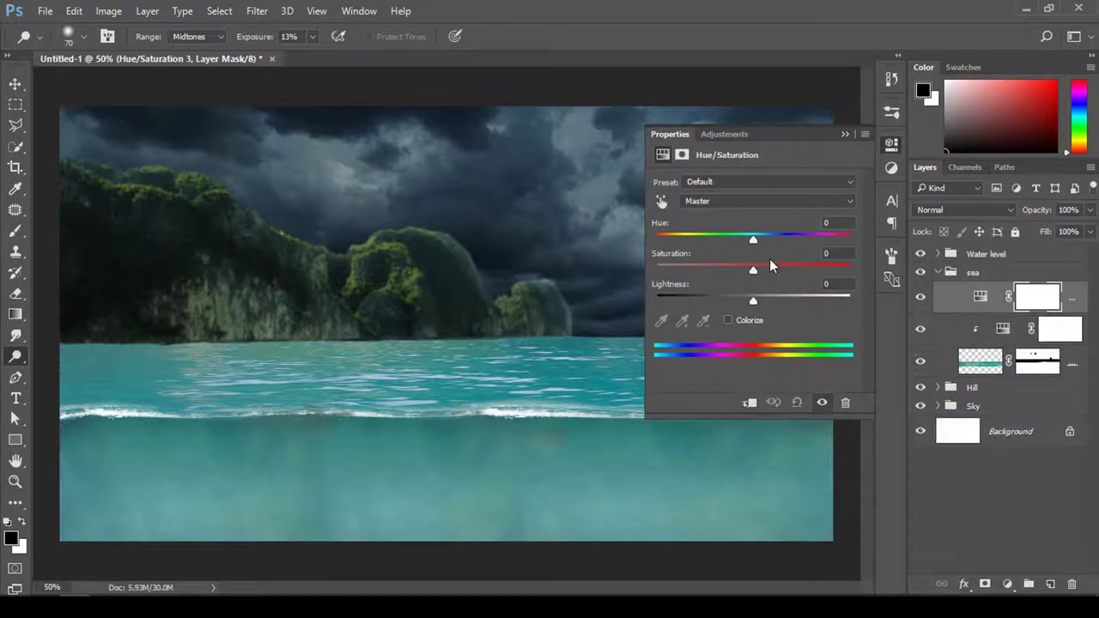
left_click_drag(752, 239, 747, 238)
mouse_move(745, 238)
left_mouse_down()
mouse_move(748, 270)
mouse_move(735, 268)
mouse_move(746, 299)
left_mouse_up()
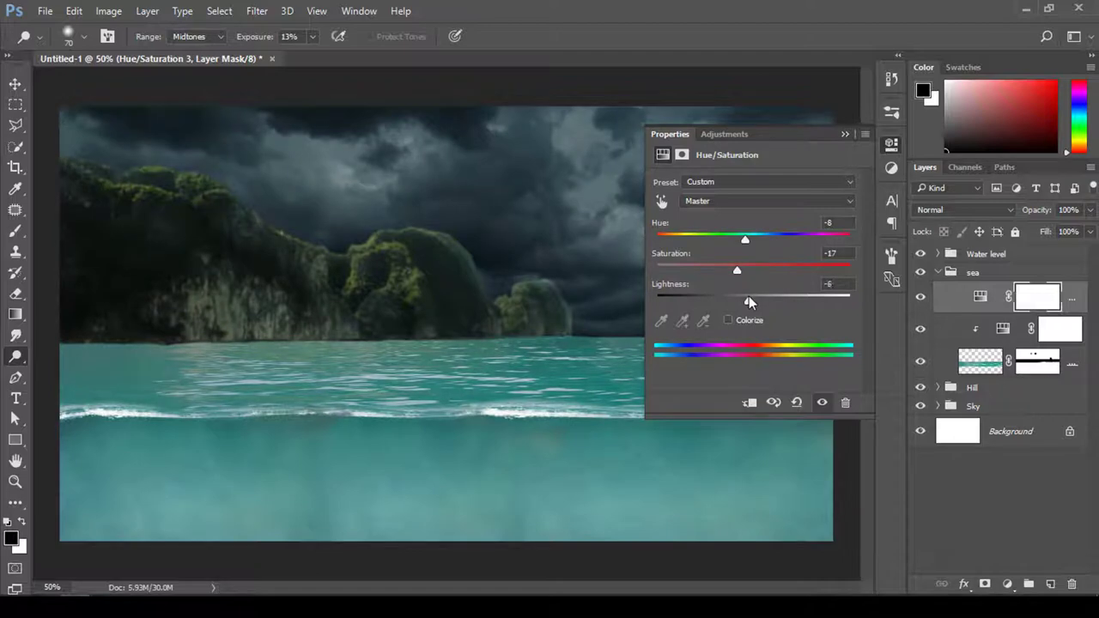
left_click_drag(750, 296, 756, 296)
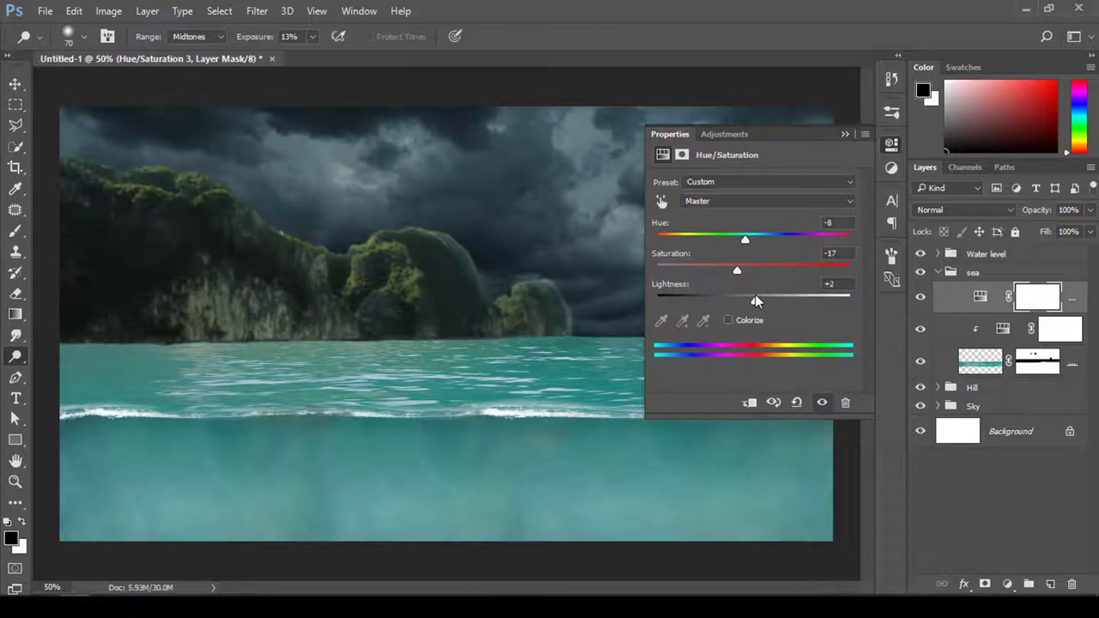
left_click(749, 402)
left_click(845, 134)
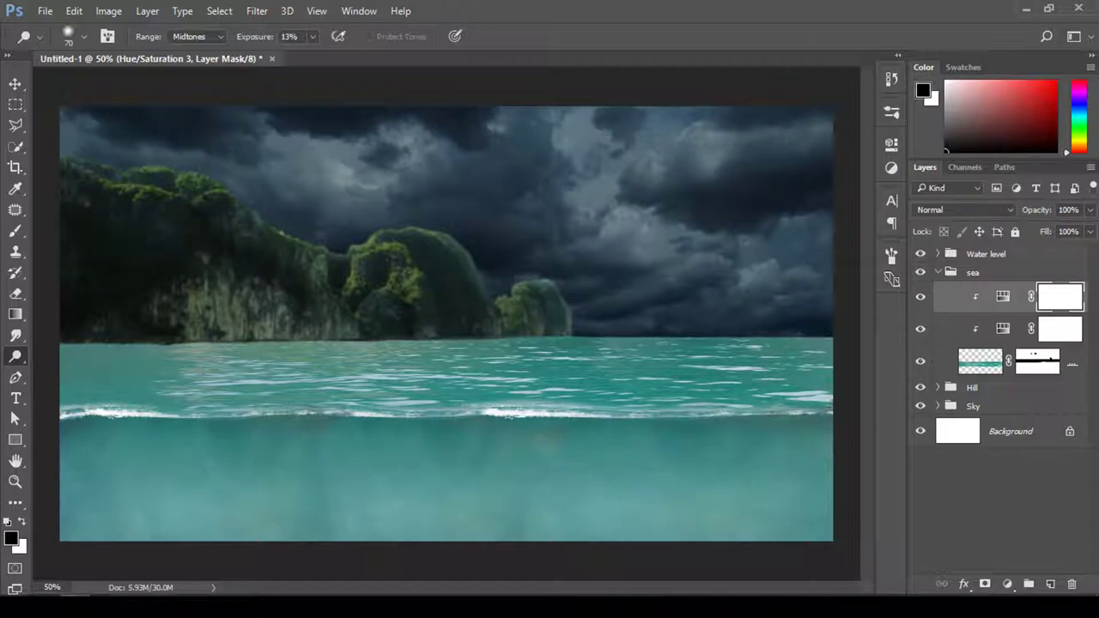
- Add a second clipped Hue/Saturation layer that lowers lightness to darken the water
left_click(1011, 584)
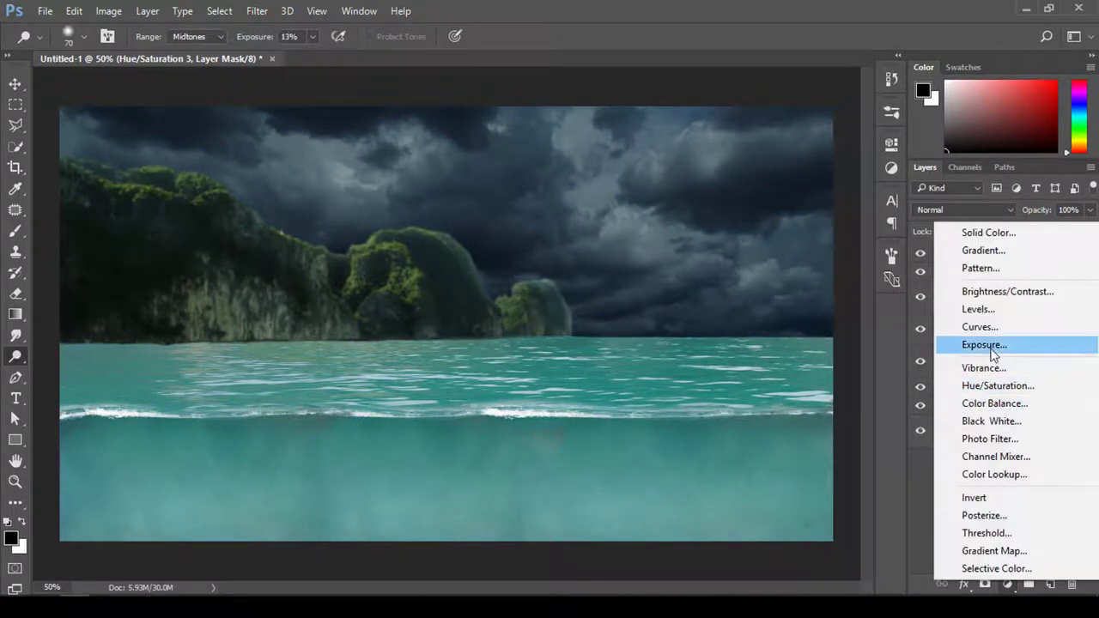
left_click(1042, 388)
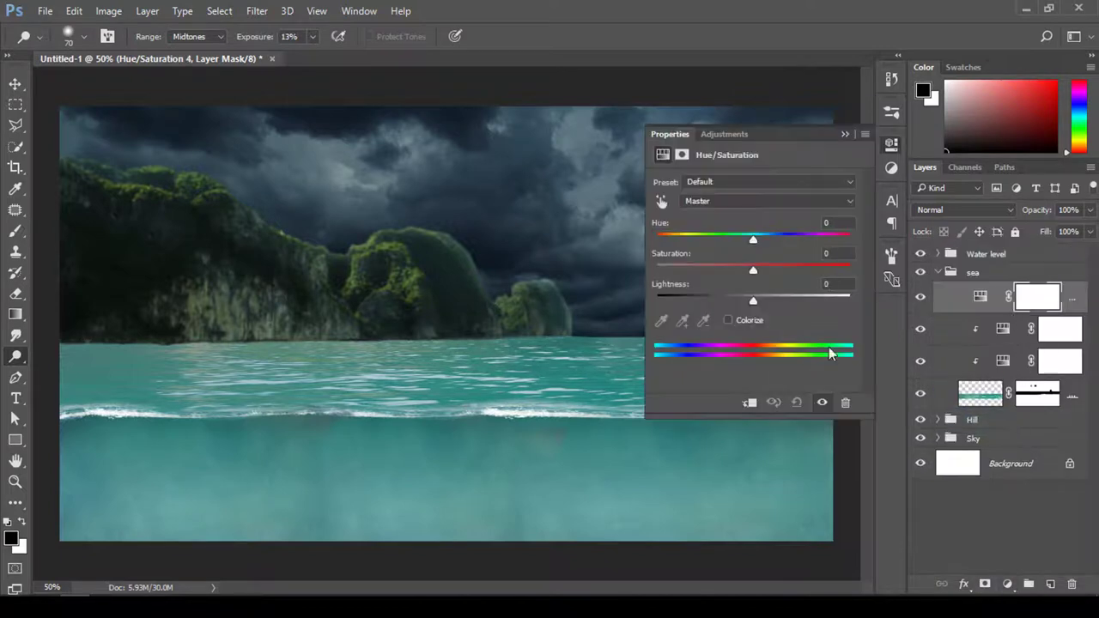
left_click(749, 402)
left_click_drag(753, 299, 708, 304)
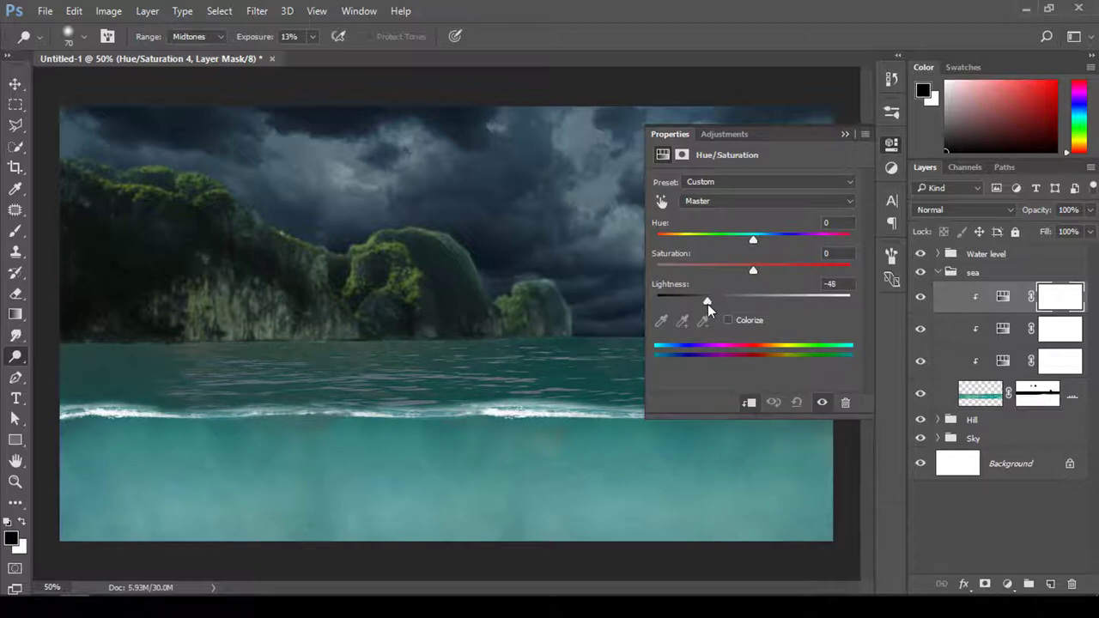
left_click(845, 134)
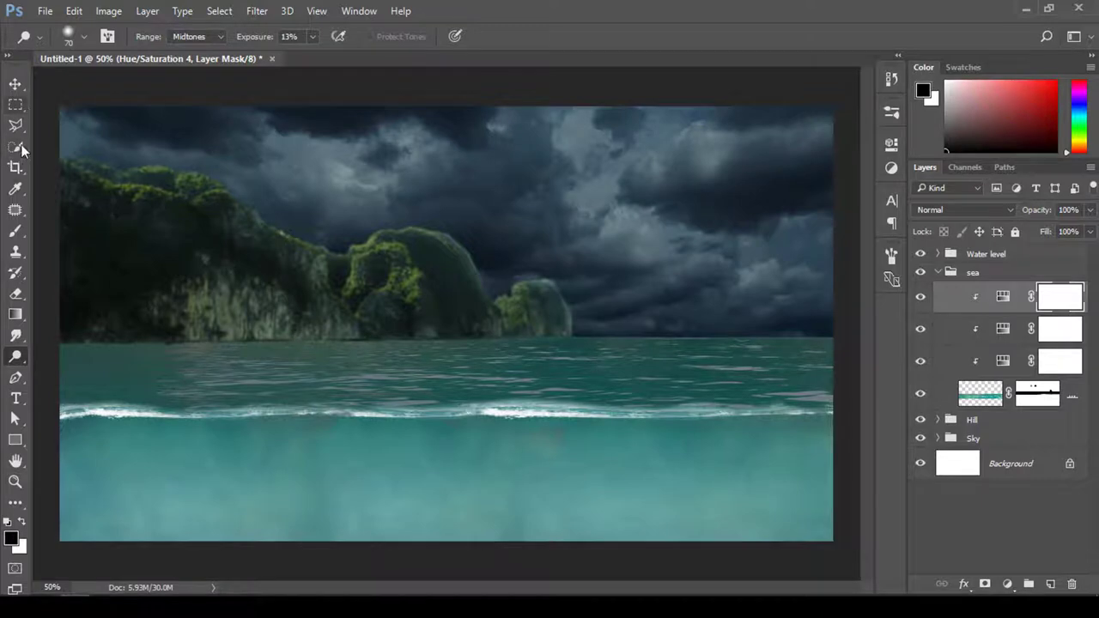
- Mask the darkening near the right horizon with a 250-pixel brush and set 96% opacity
left_click(16, 230)
key("bracketright")
key("bracketright")
key("bracketright")
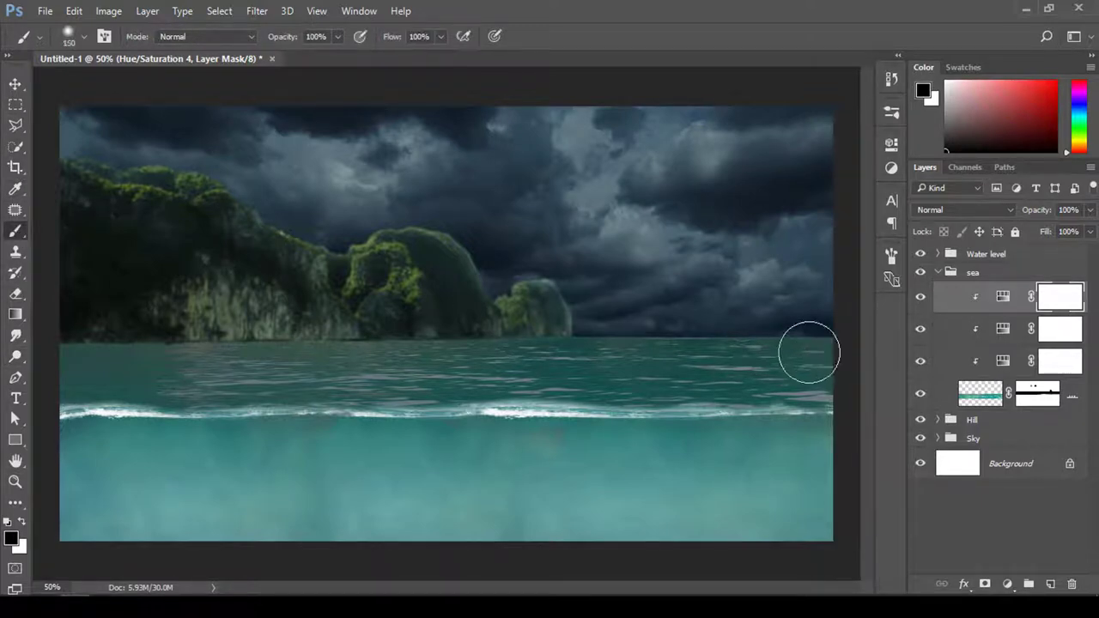
key("bracketright")
key("bracketright")
key("bracketright")
key("bracketleft")
key("bracketleft")
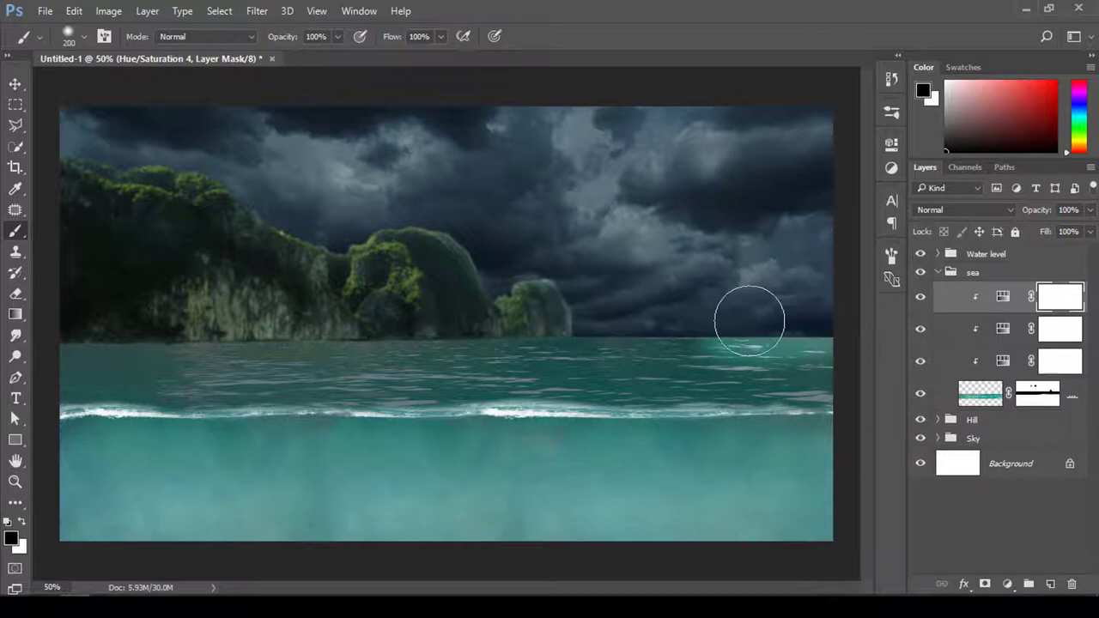
key("bracketright")
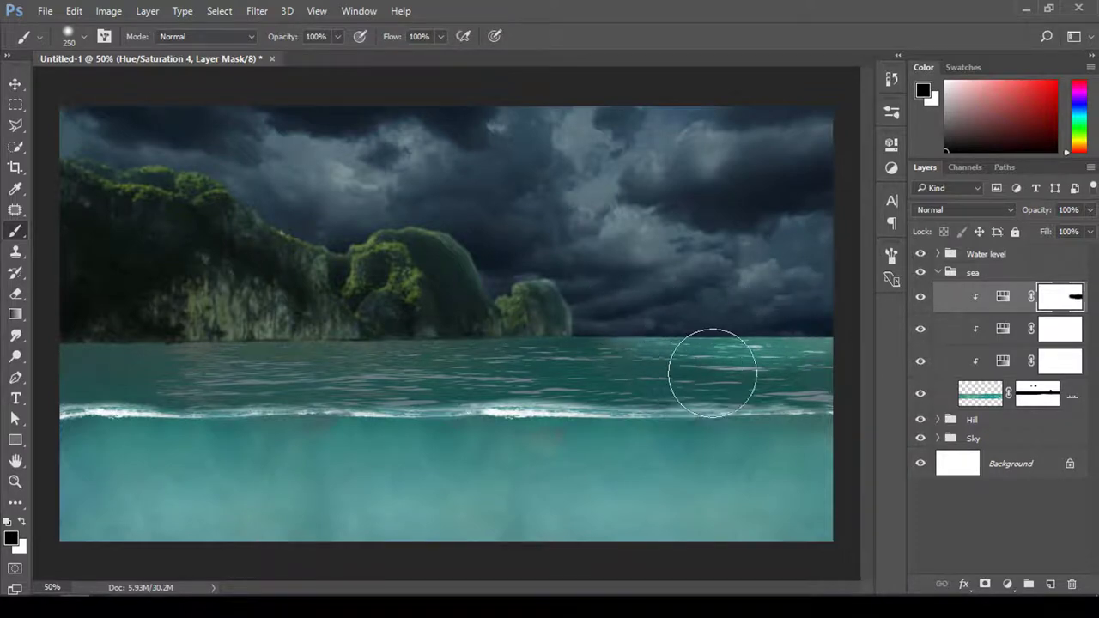
left_click_drag(712, 368, 759, 371)
mouse_move(1026, 215)
left_mouse_down()
mouse_move(1012, 213)
mouse_move(1024, 213)
left_mouse_up()
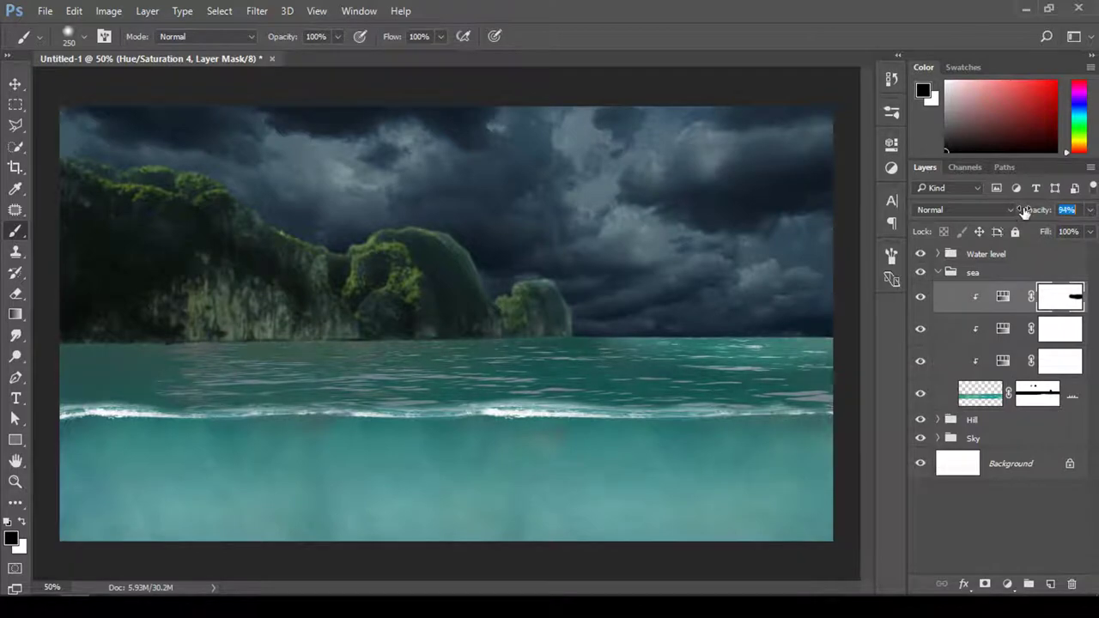
left_click(939, 272)
left_click(944, 255)
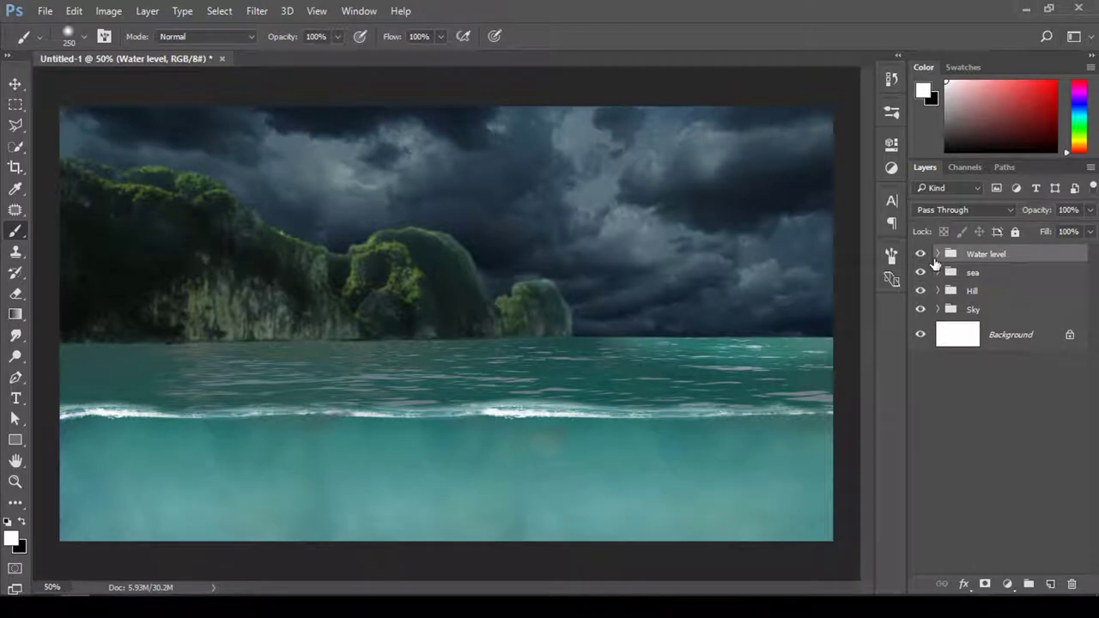
- Add a Hue/Saturation layer at Lightness -37, clipped to the Water level group's layer
left_click(938, 255)
left_click(983, 274)
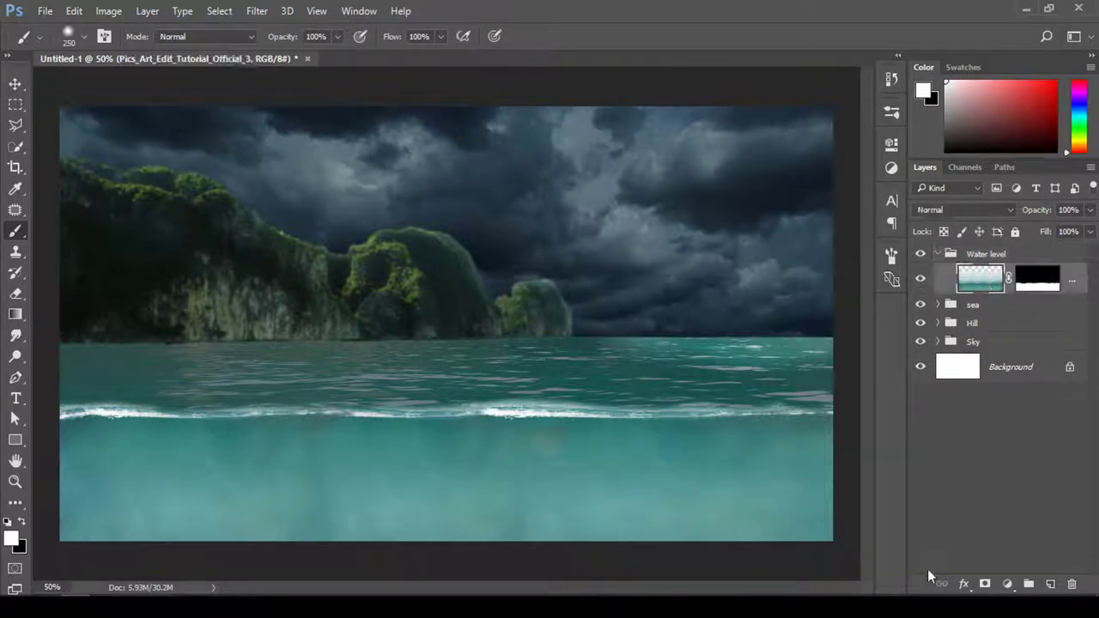
left_click(1008, 585)
left_click(1011, 394)
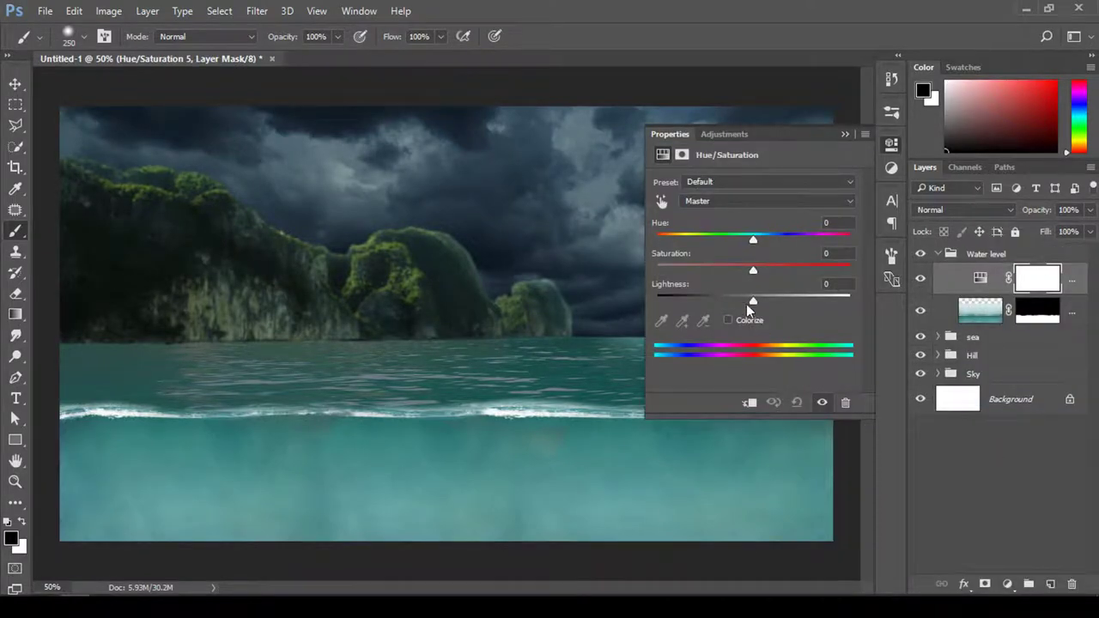
left_click_drag(747, 304, 717, 301)
left_click(749, 402)
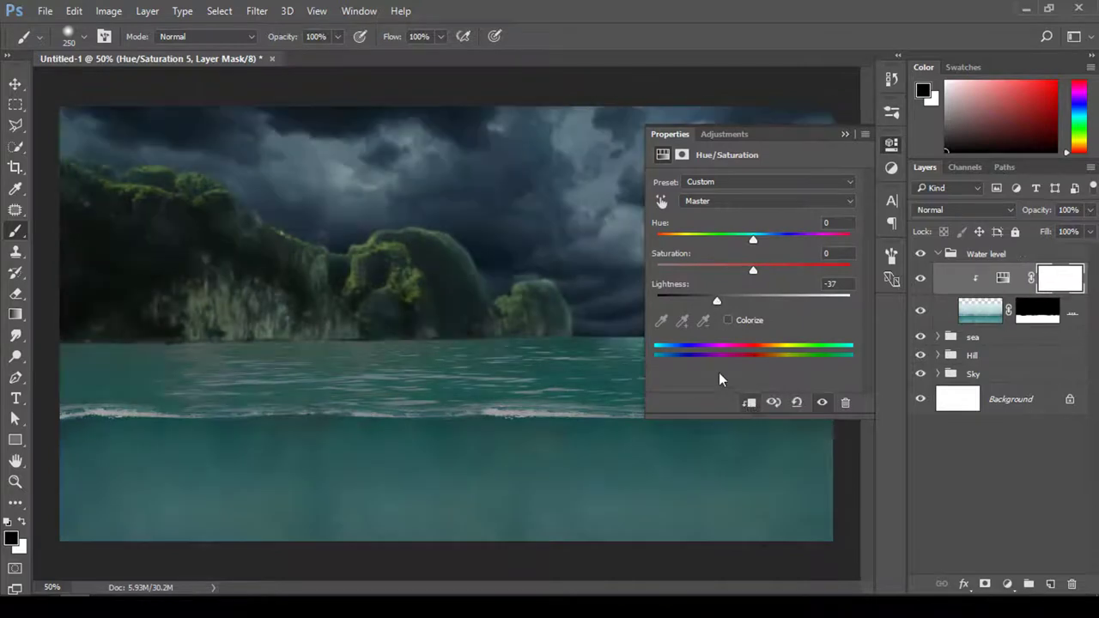
left_click(845, 135)
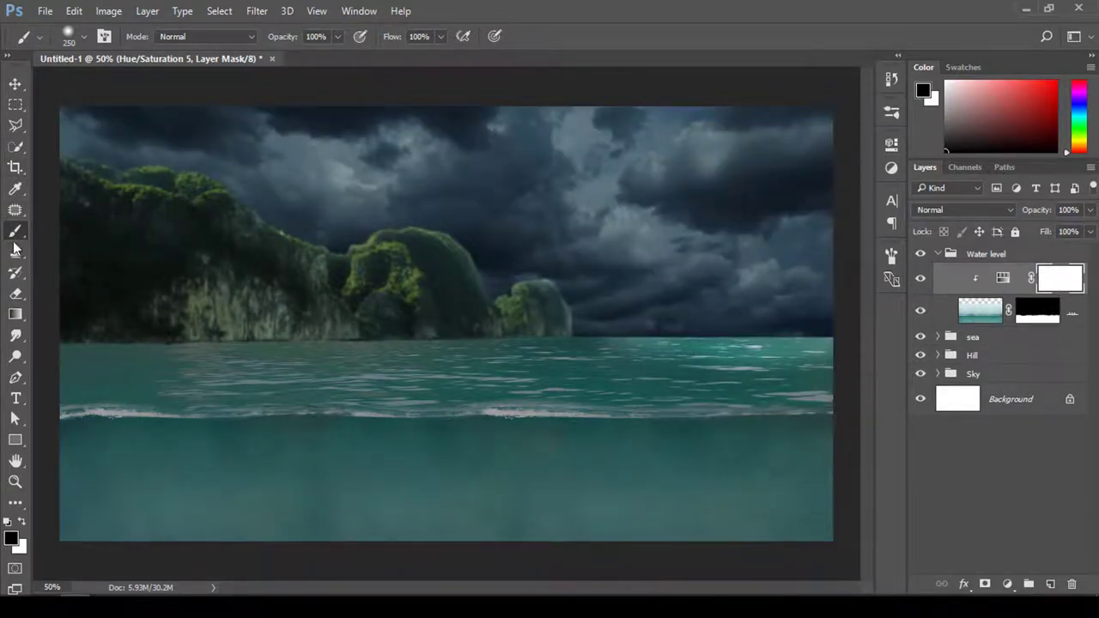
- Fade the Water level Hue/Saturation 5 mask with vertical gradients running from the hill downward
left_click(17, 318)
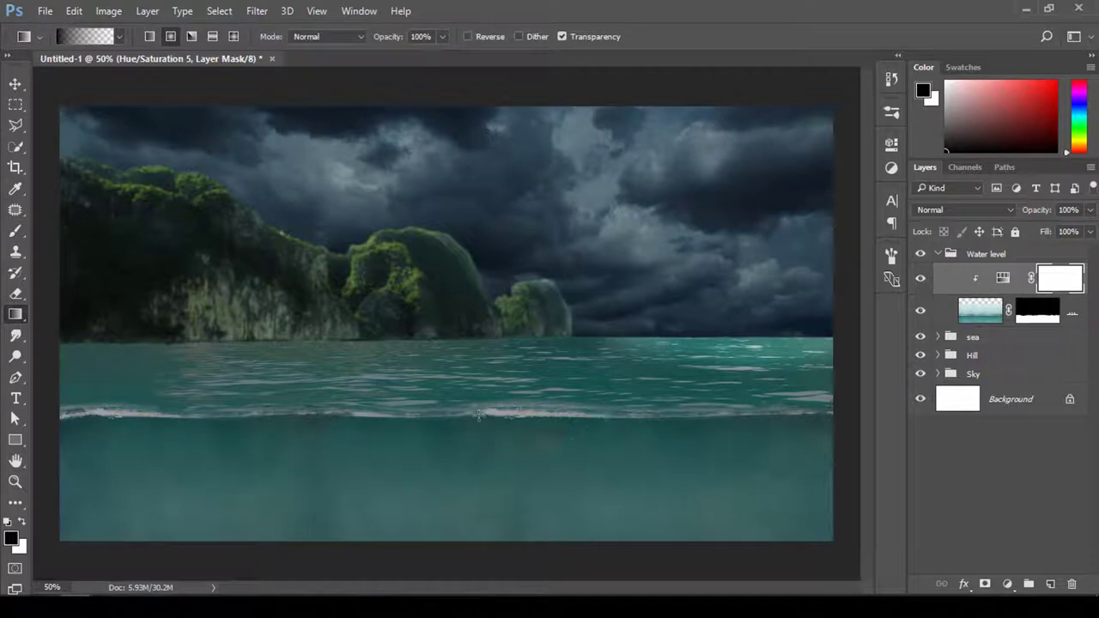
left_click_drag(469, 378, 474, 496)
key("ctrl+z")
left_click_drag(282, 438, 820, 409)
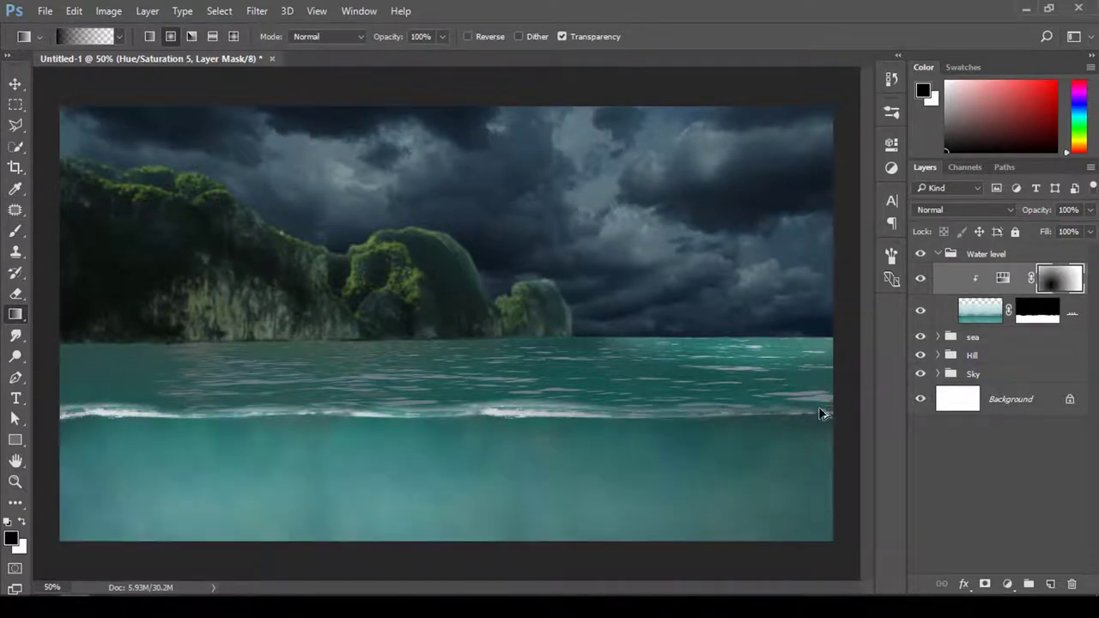
key("ctrl+z")
left_click_drag(471, 309, 514, 492)
key("ctrl+z")
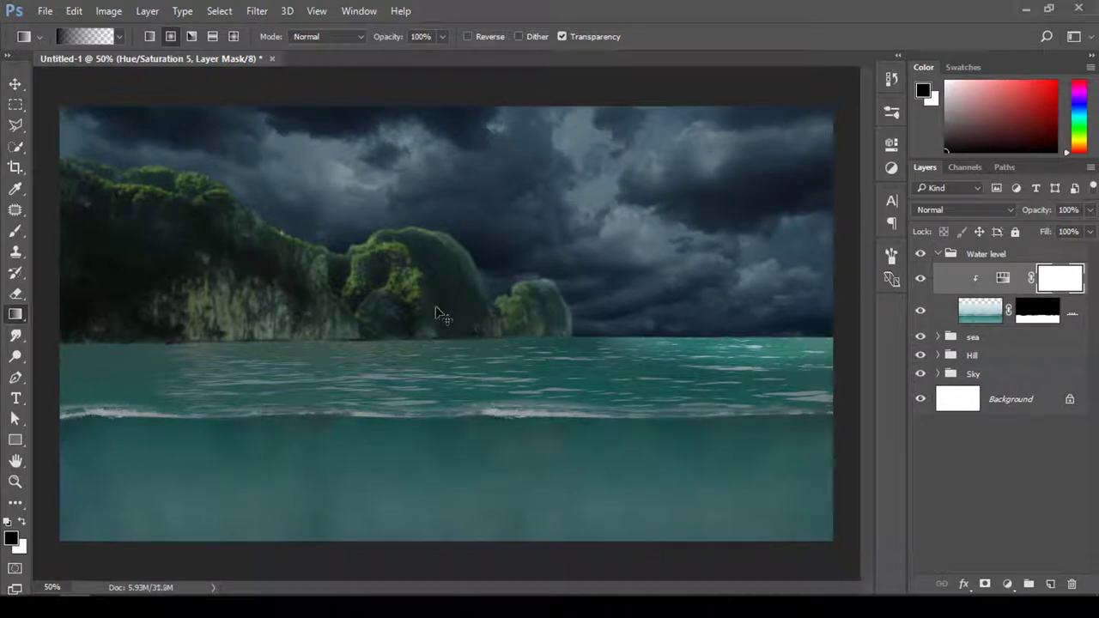
left_click_drag(420, 248, 464, 533)
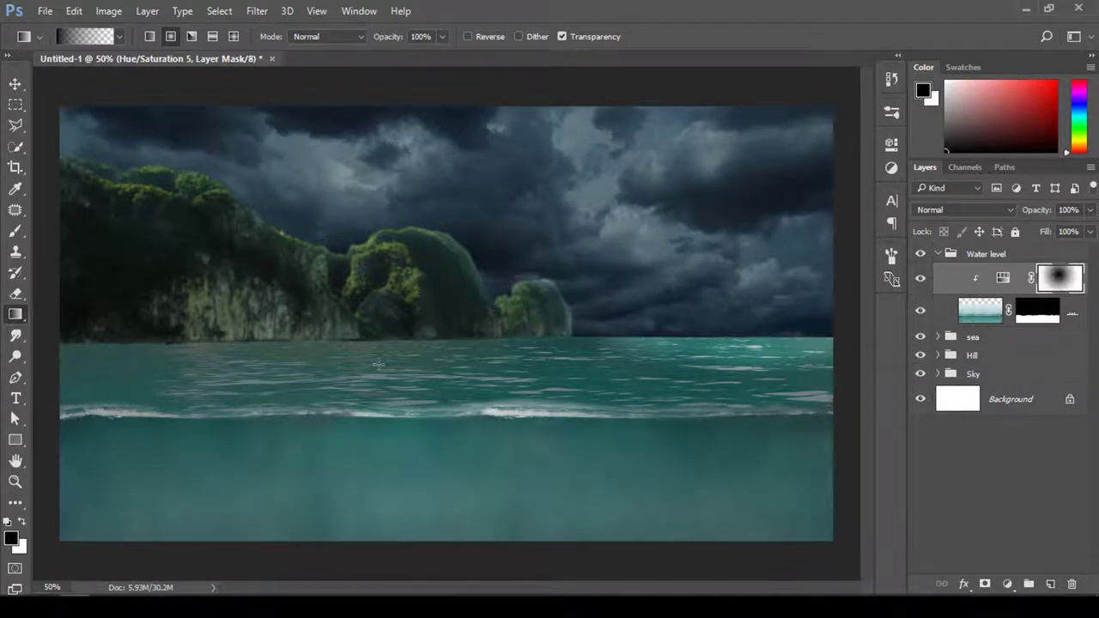
left_click_drag(381, 285, 383, 443)
left_click_drag(552, 282, 609, 581)
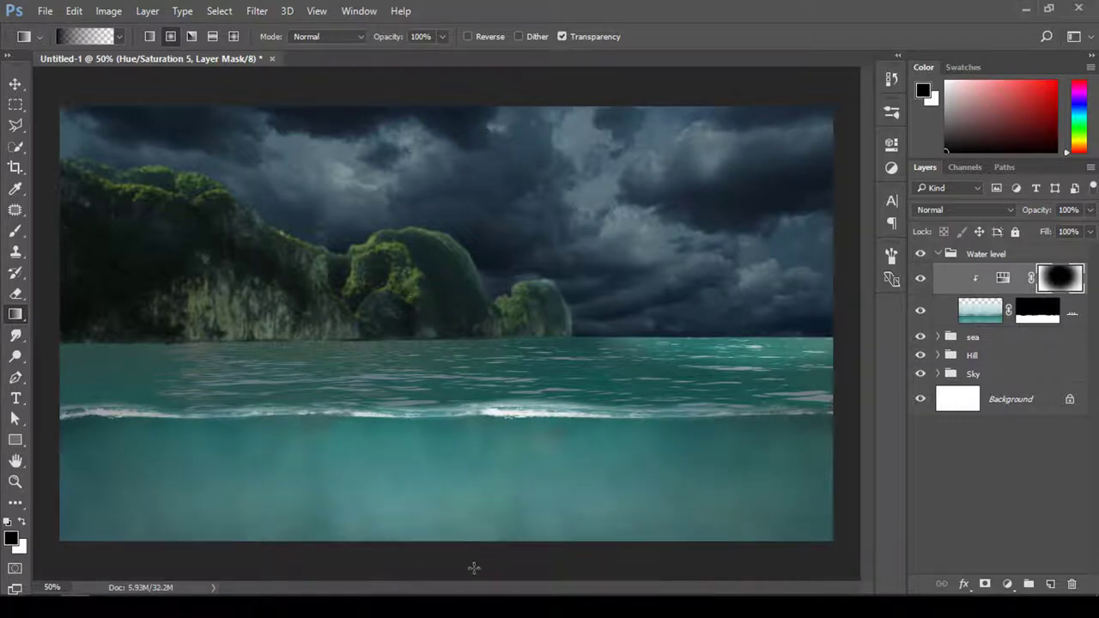
left_click_drag(491, 283, 507, 372)
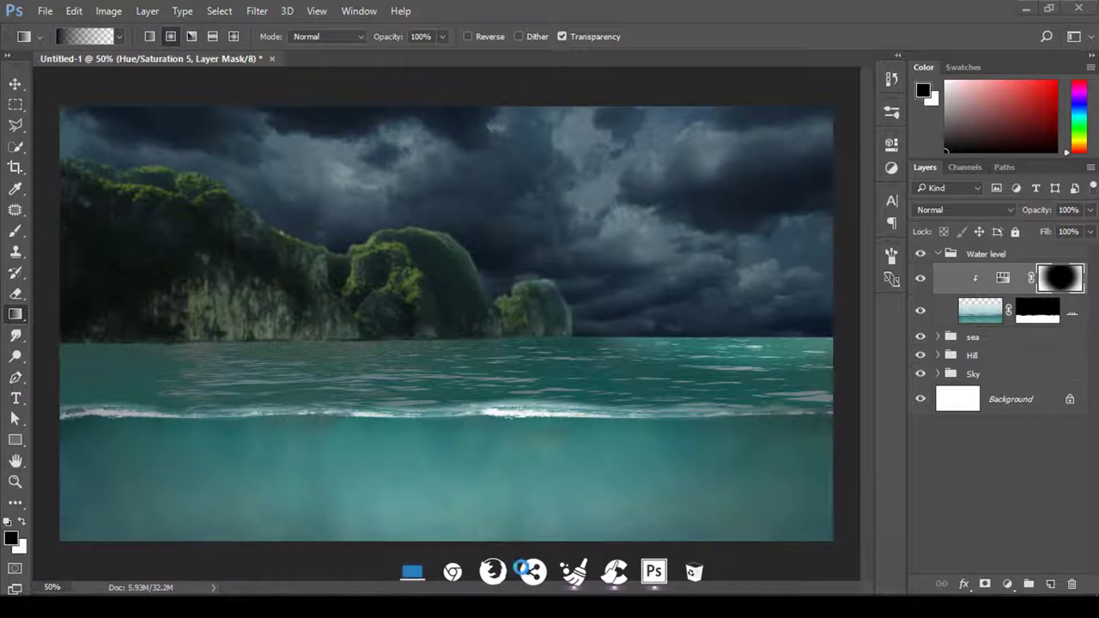
- Draw a gradient on the sea group's Hue/Saturation 4 mask near the right horizon
key("v")
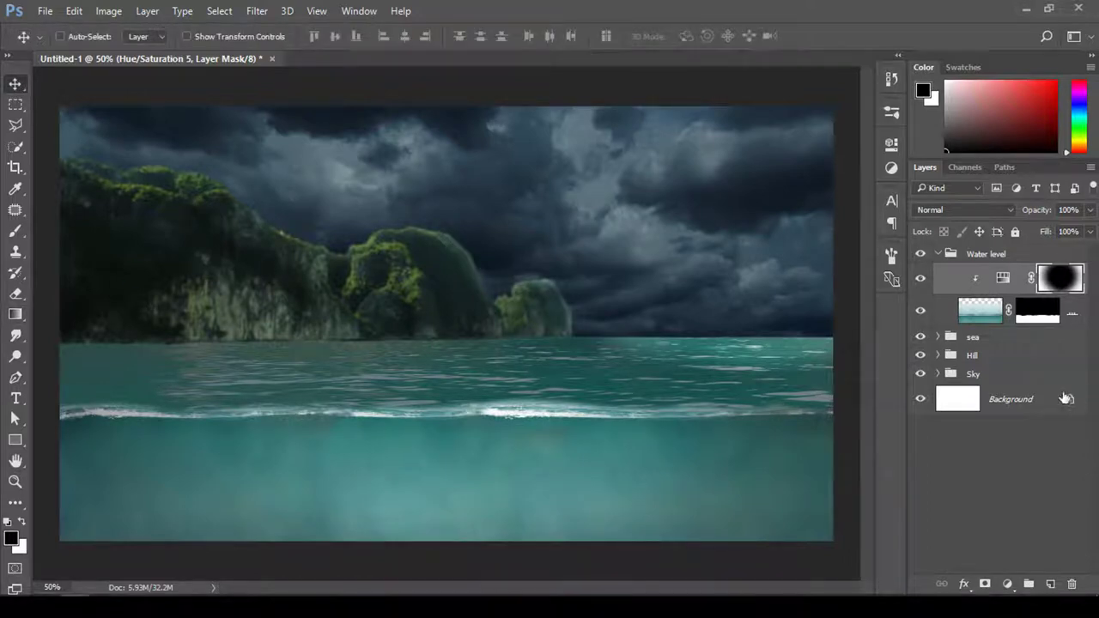
left_click(980, 314)
left_click(938, 337)
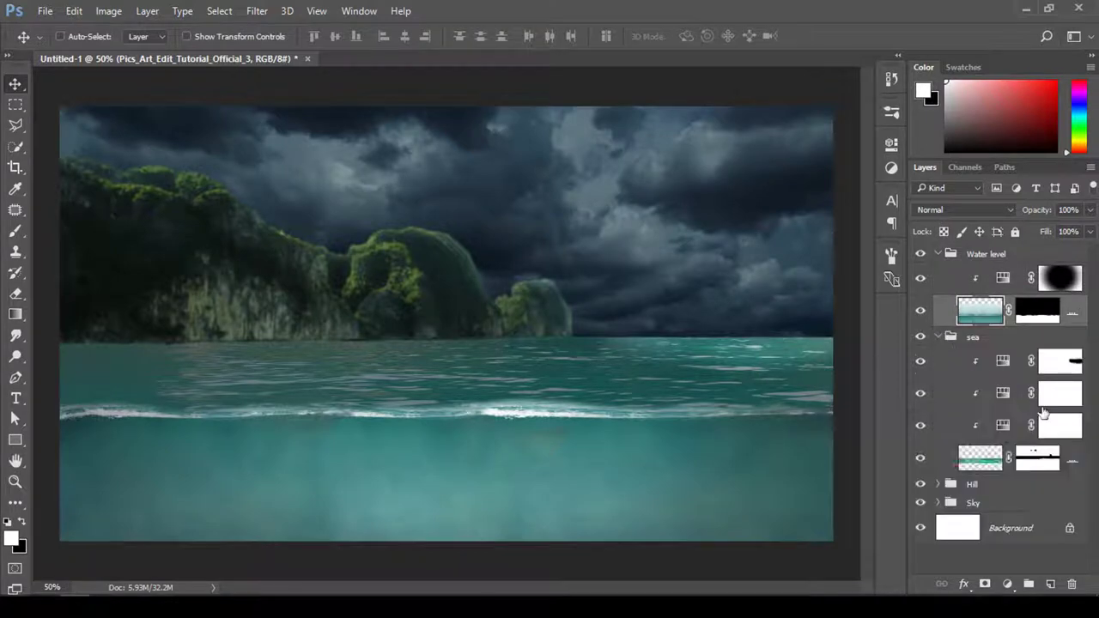
left_click(1052, 367)
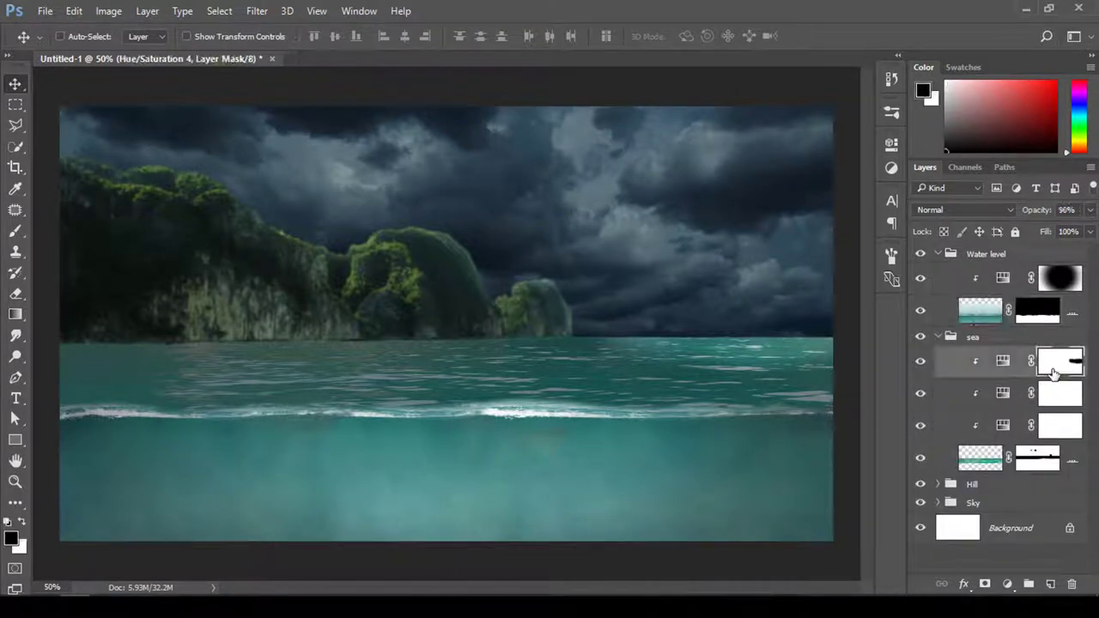
left_click(15, 313)
left_click_drag(533, 329, 521, 335)
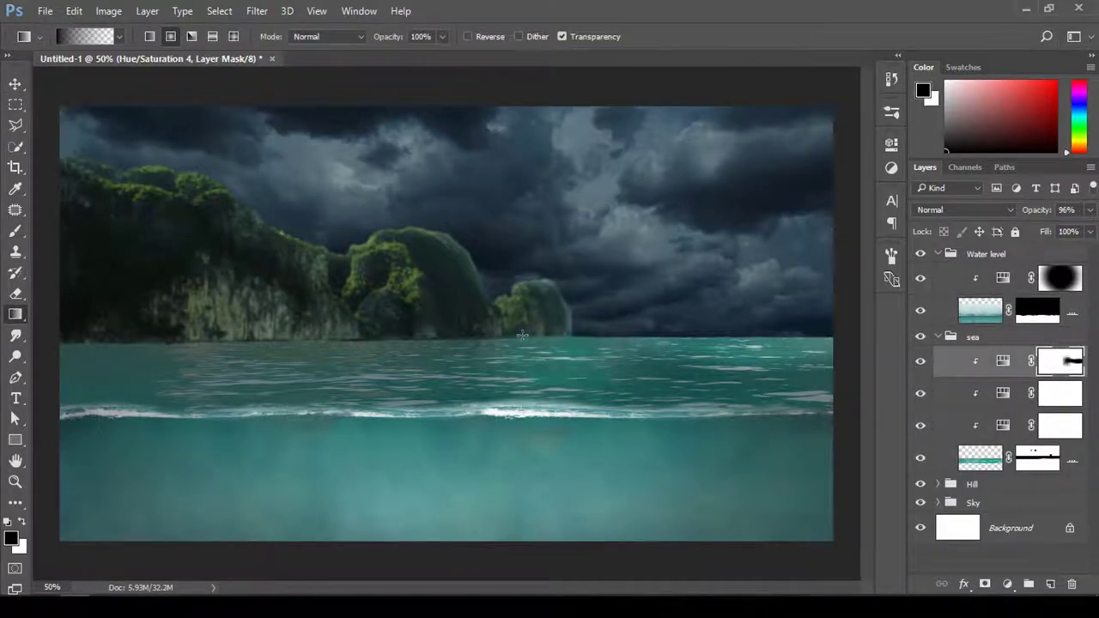
key("ctrl+z")
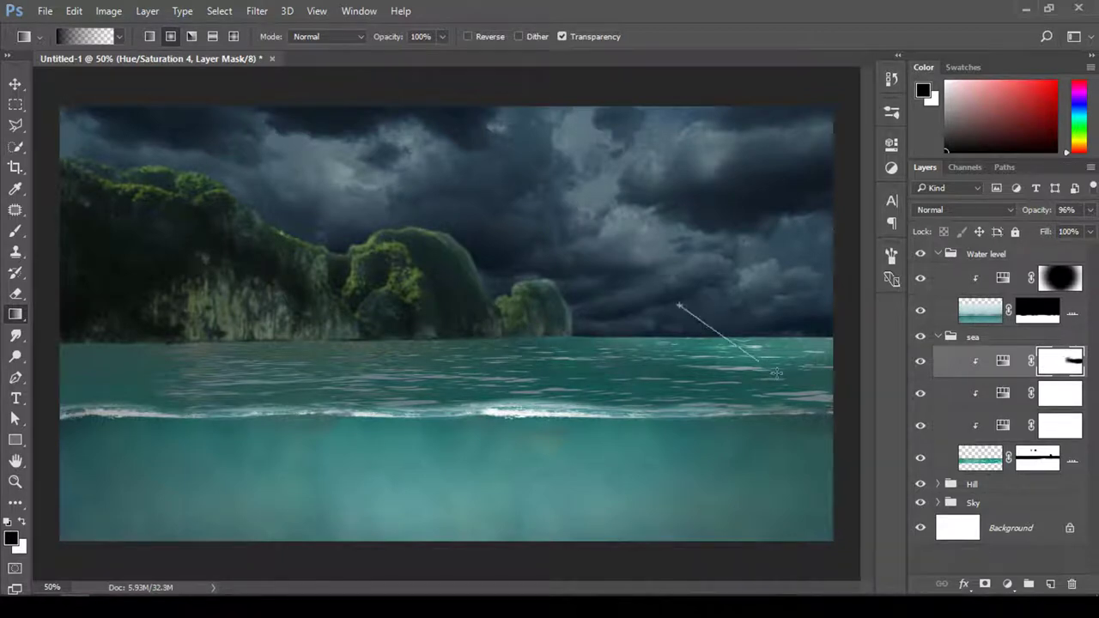
left_click_drag(775, 373, 794, 384)
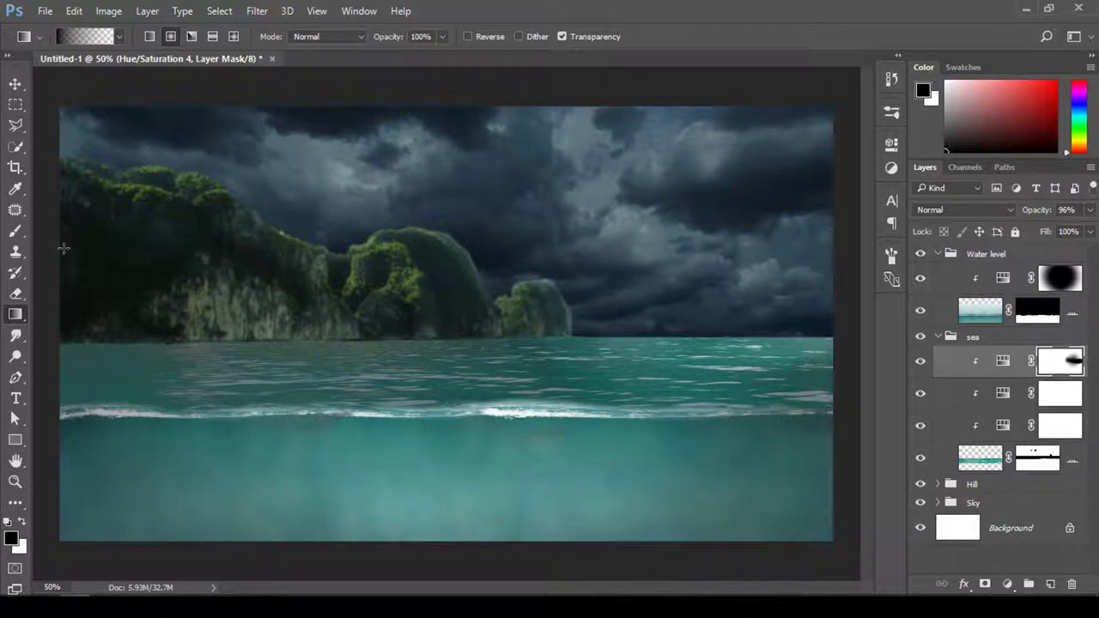
- Collapse the sea and Water level groups and place the wooden boat photo
key("v")
left_click(972, 338)
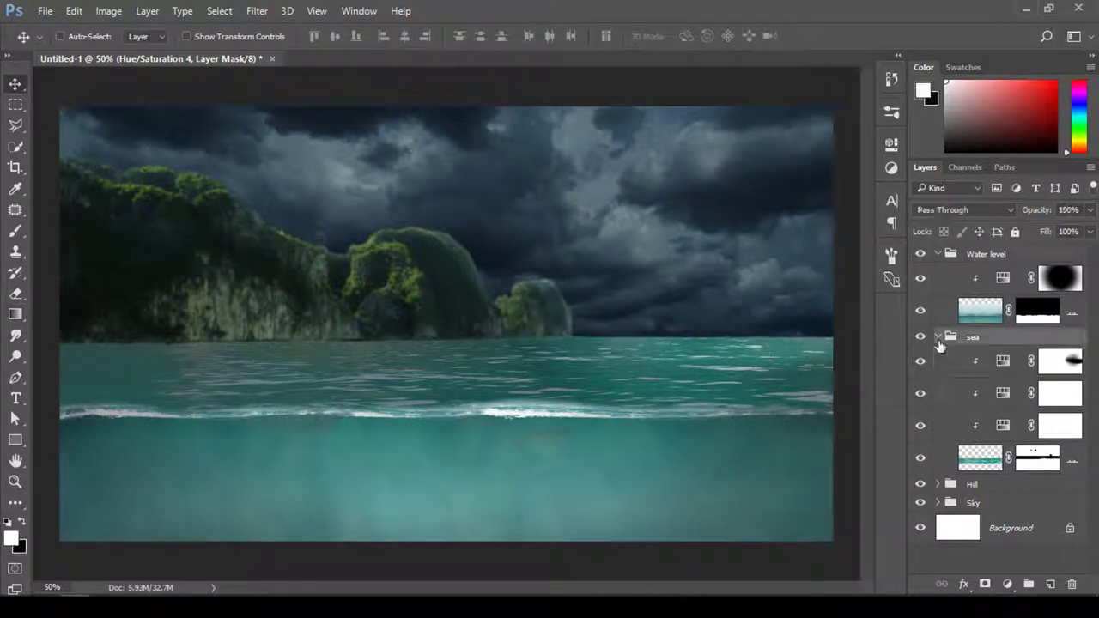
left_click(939, 337)
left_click(986, 254)
left_click(938, 254)
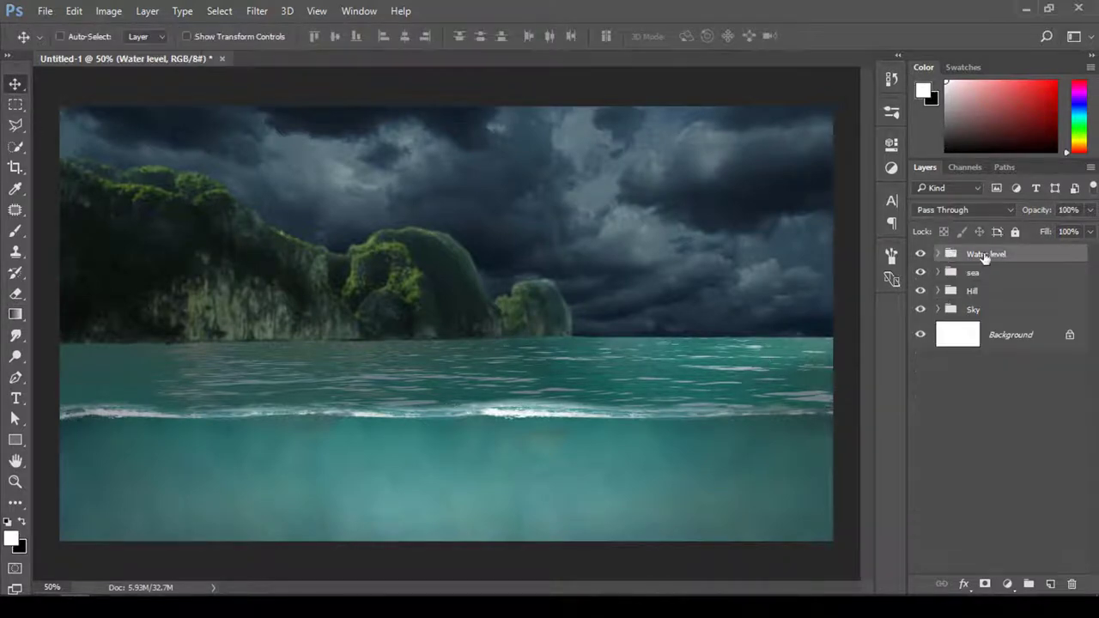
left_click(48, 11)
left_click(77, 307)
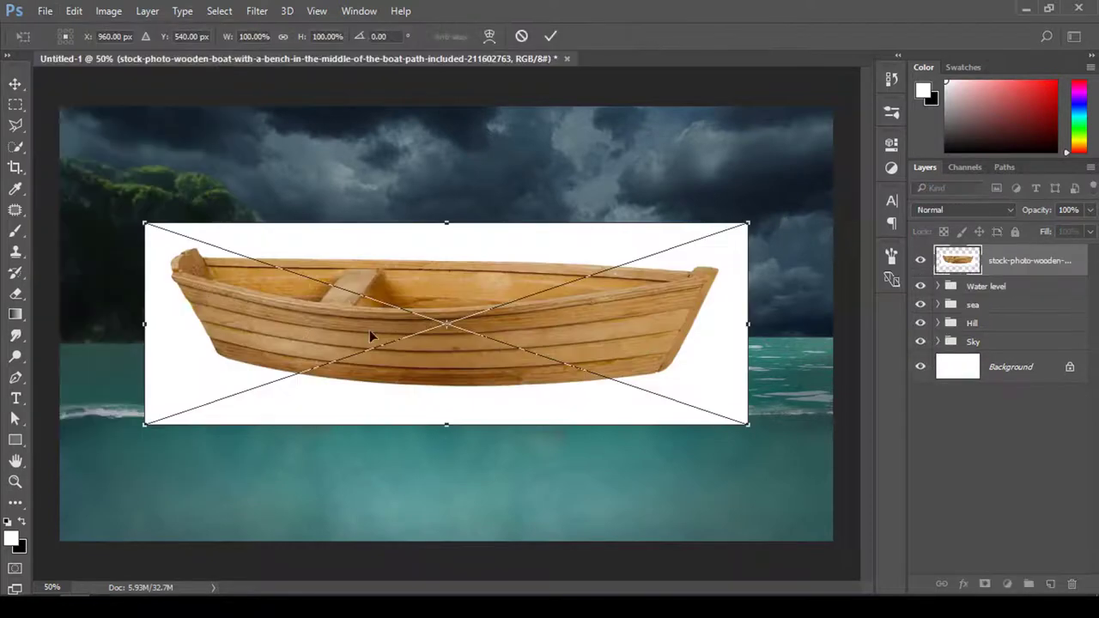
left_click(550, 39)
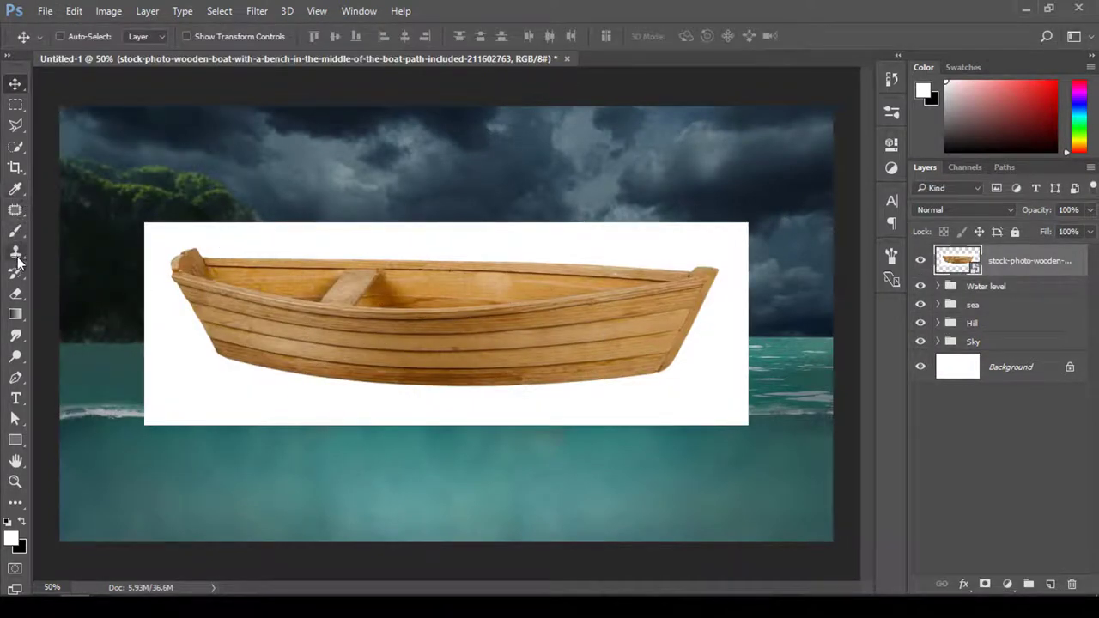
- Rasterize the boat layer and Magic Erase its white background
left_click(15, 293)
left_click(102, 325)
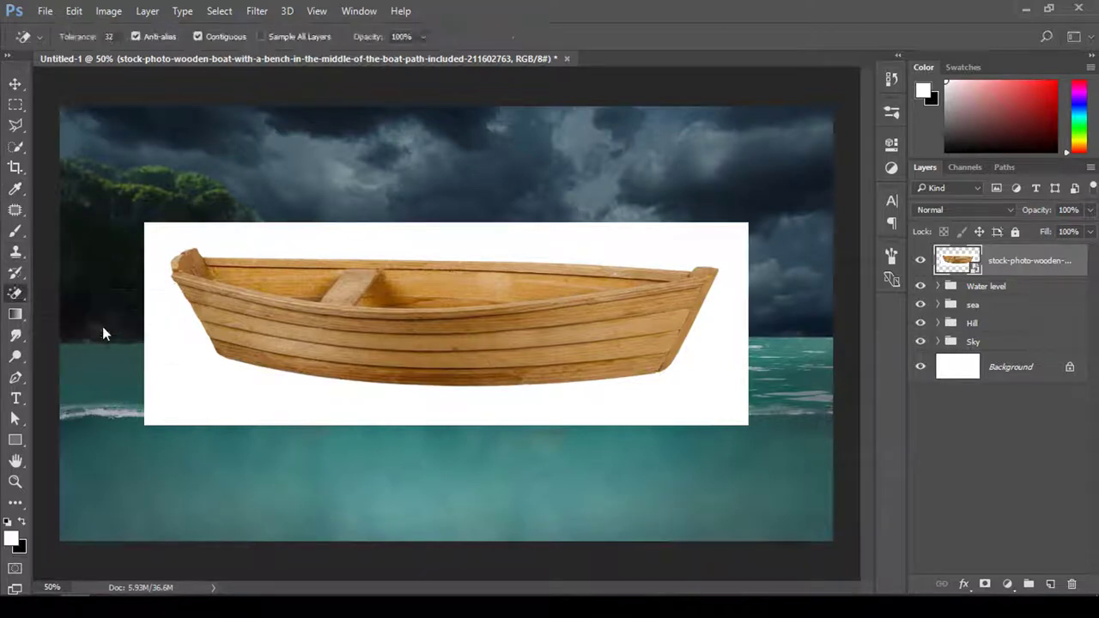
right_click(1021, 271)
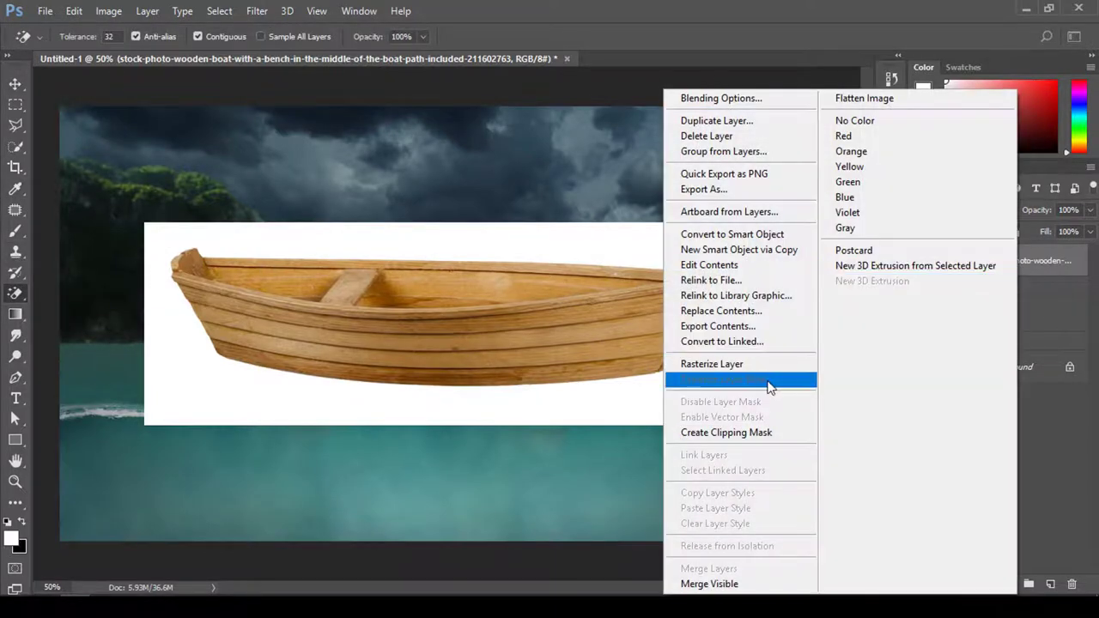
left_click(738, 362)
left_click(244, 246)
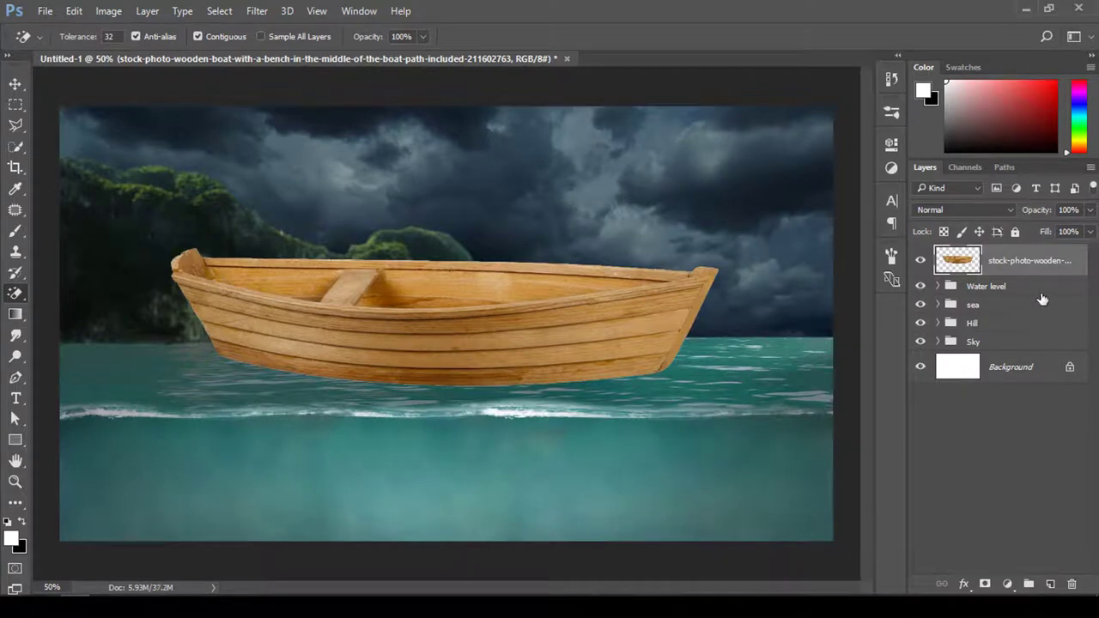
- Refine the boat selection with Select and Mask, outputting a New Layer with Layer Mask
left_click(961, 261, "ctrl")
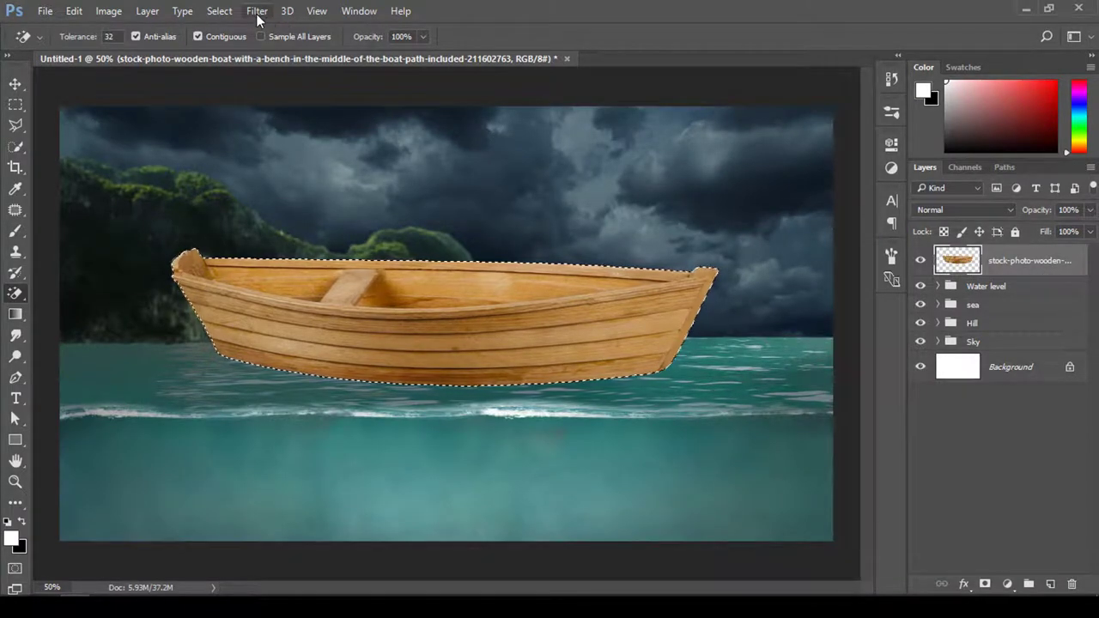
left_click(219, 11)
left_click(273, 199)
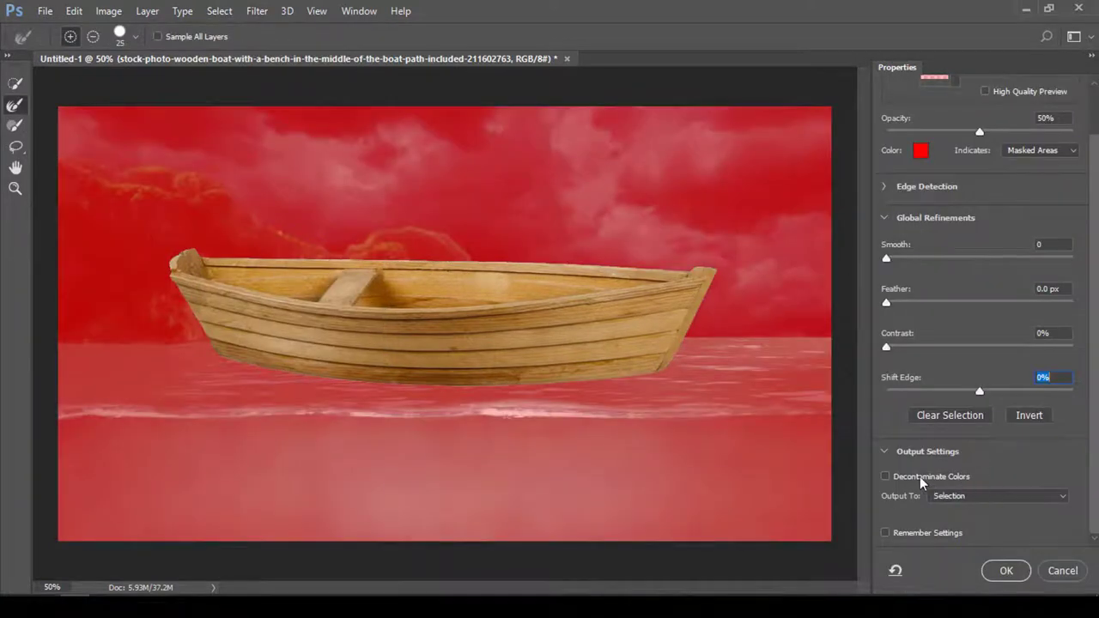
left_click(999, 496)
left_click(954, 512)
left_click(1006, 570)
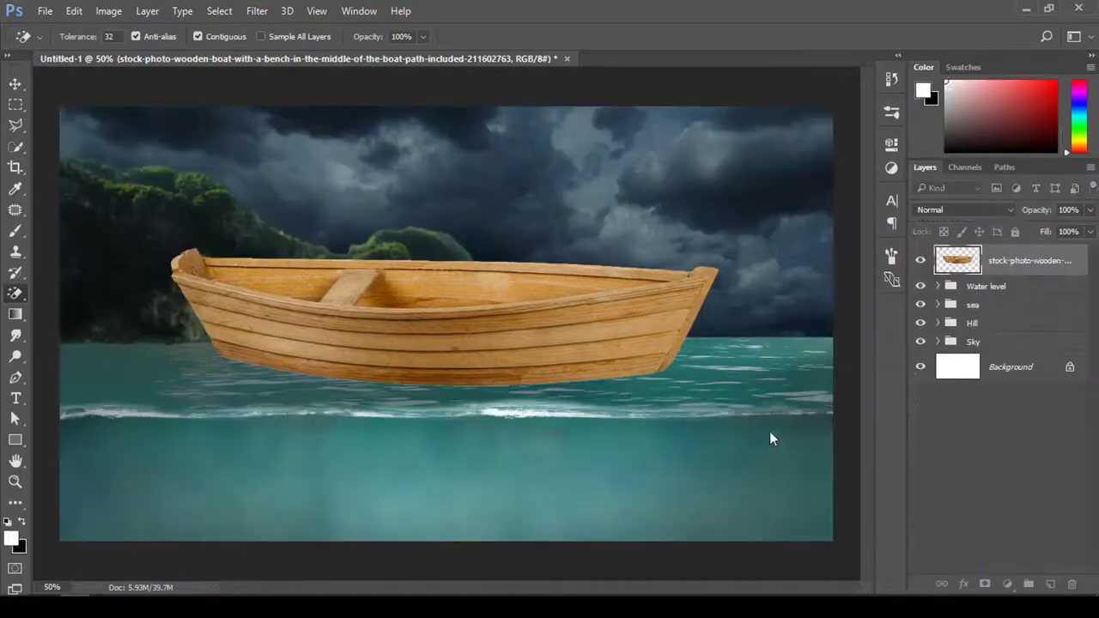
- Drag the masked boat down onto the sea, then nudge it up two pixels
left_click(16, 85)
left_click_drag(520, 313, 543, 392)
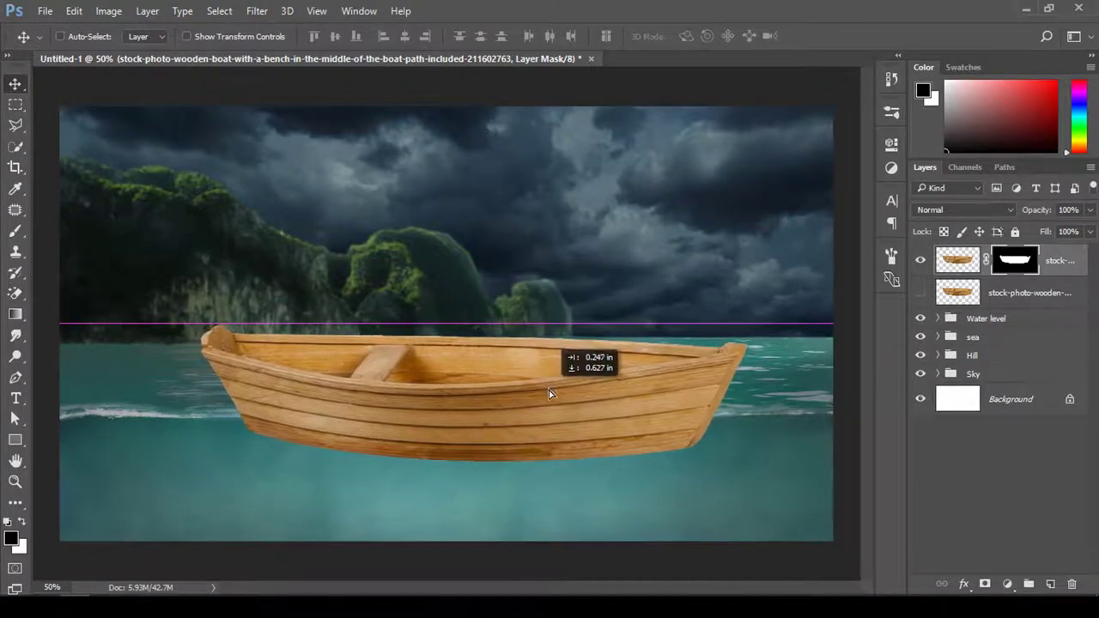
mouse_move(542, 389)
left_mouse_down()
mouse_move(580, 397)
mouse_move(536, 395)
mouse_move(546, 403)
left_mouse_up()
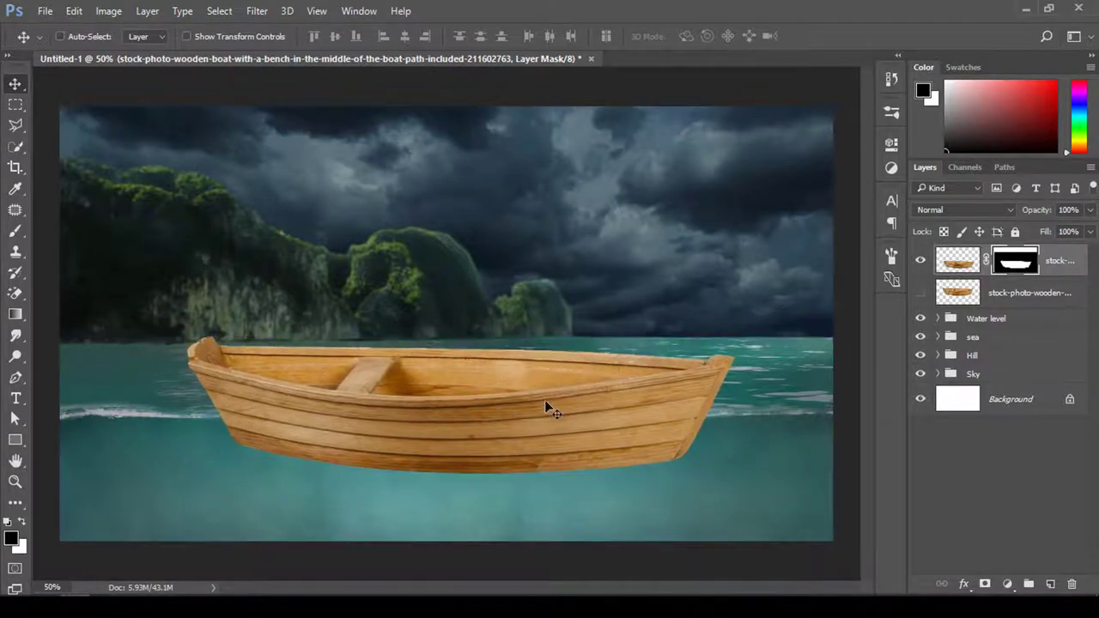
key("Up")
key("Up")
key("Up")
key("Up")
key("Up")
key("Up")
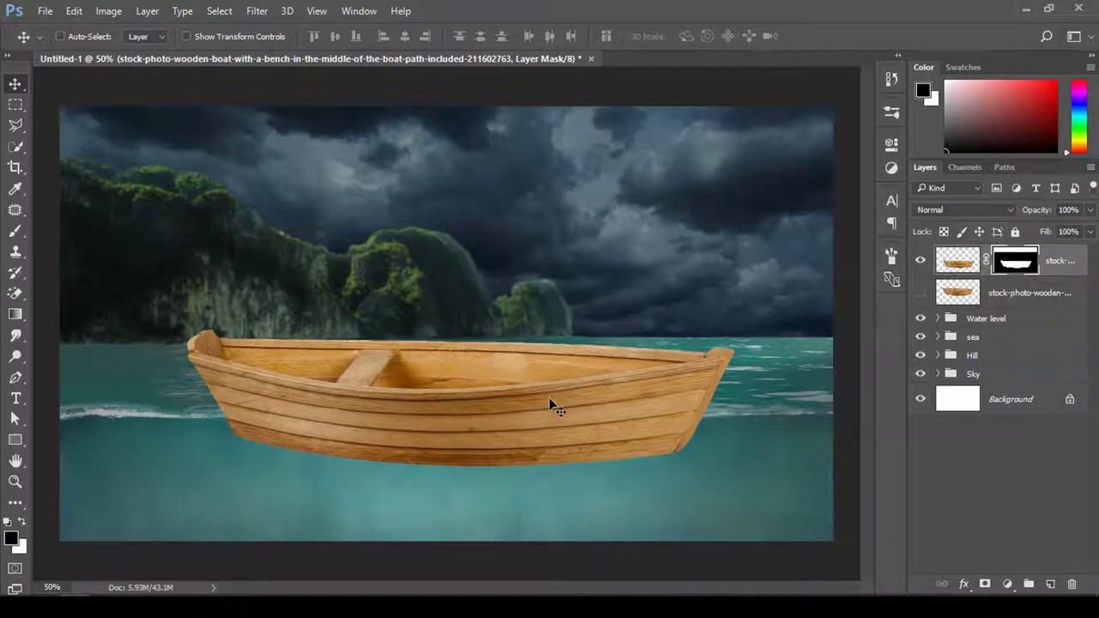
key("Up")
key("Up")
key("Up")
key("Up")
key("Up")
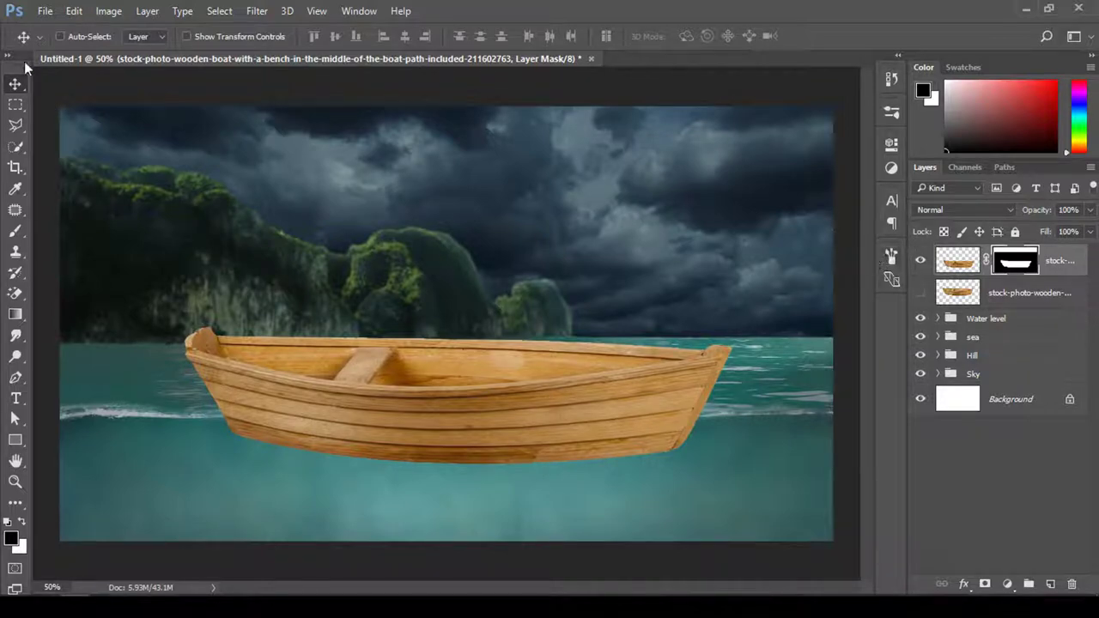
- Compare against the hidden original boat layer, then delete it
left_click(45, 11)
left_click(967, 296)
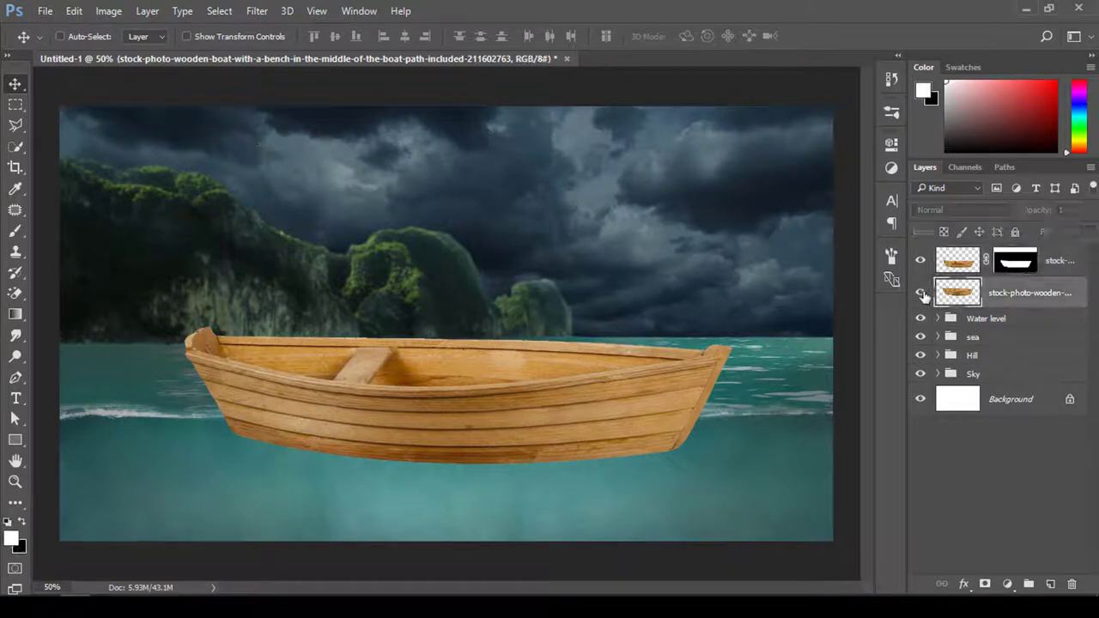
left_click(921, 293)
left_click(921, 293)
left_click(921, 293)
key("Delete")
- Apply the boat's mask, nudge the boat, add a blank mask, and duplicate the layer
left_click(1074, 258)
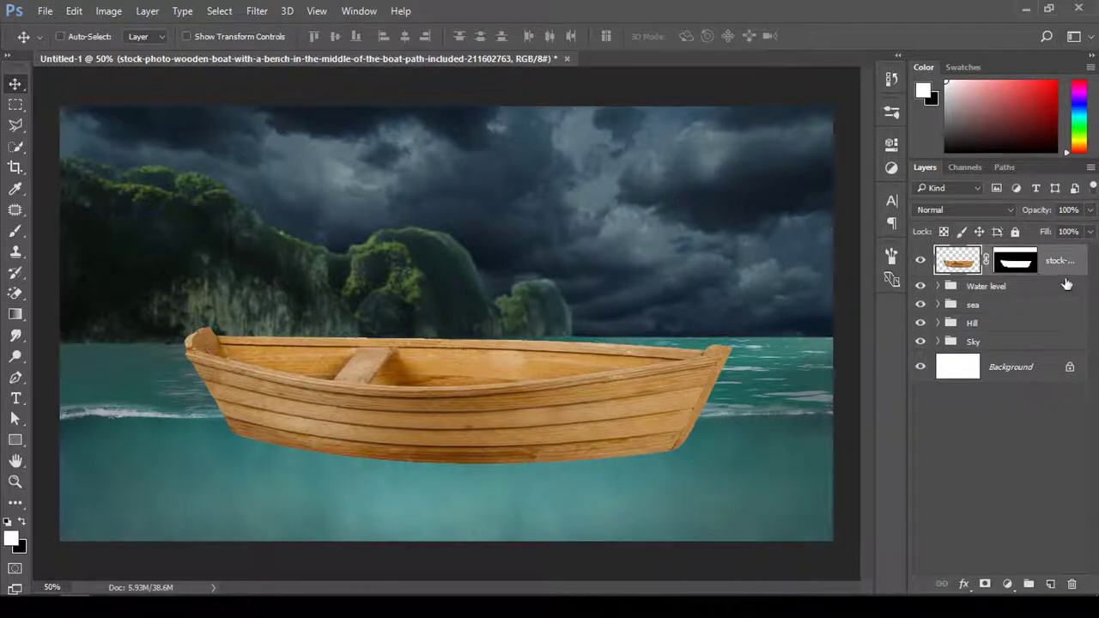
right_click(1038, 269)
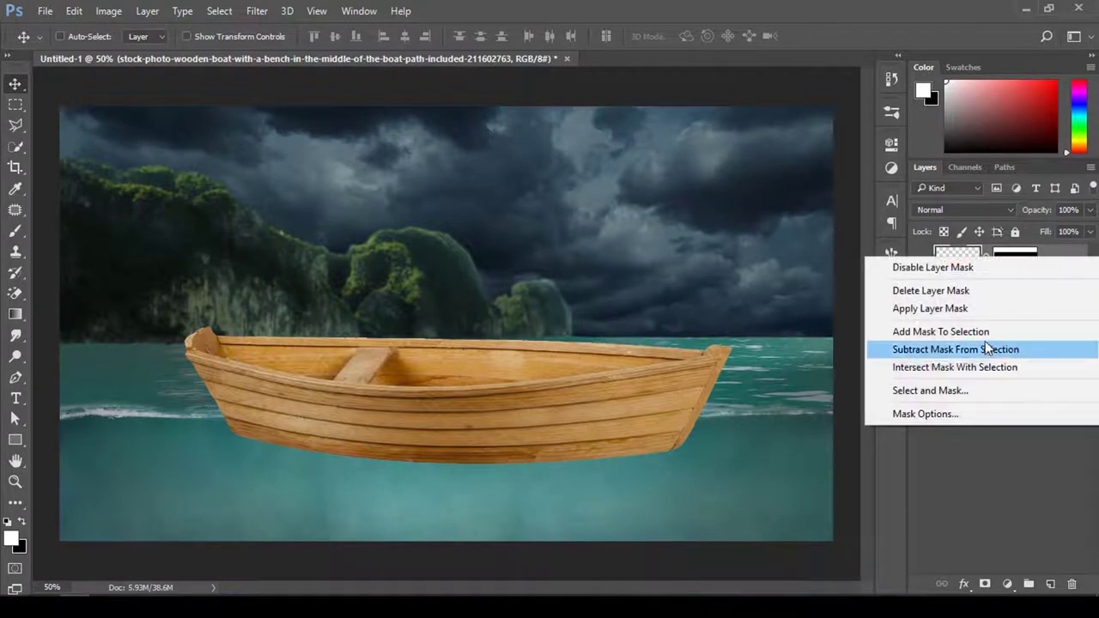
left_click(983, 311)
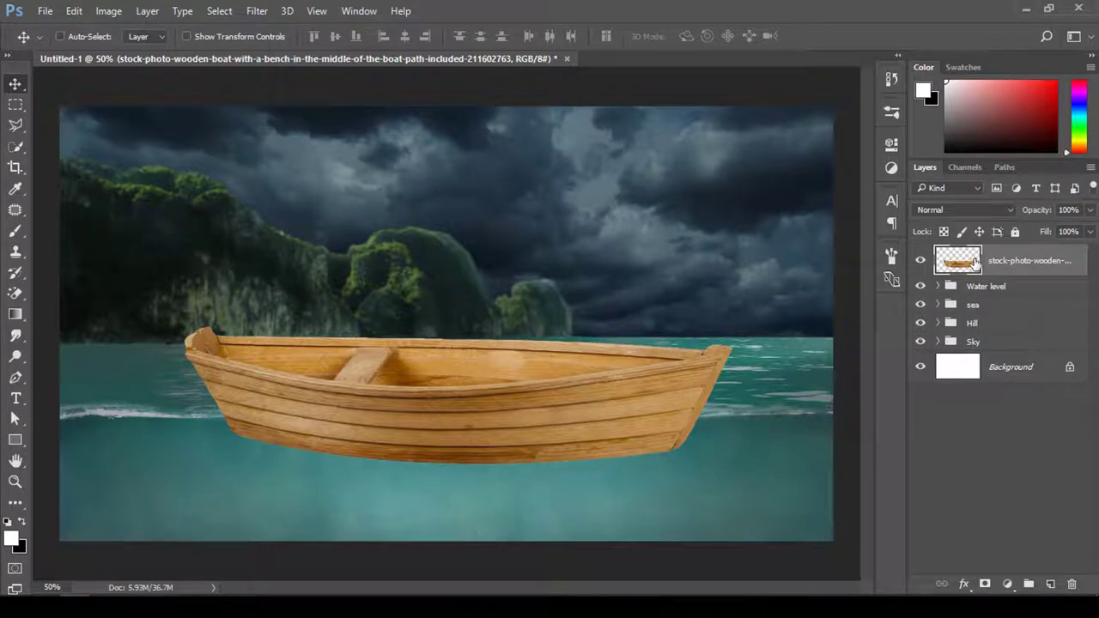
mouse_move(625, 351)
left_mouse_down()
mouse_move(653, 356)
mouse_move(626, 347)
left_mouse_up()
left_click(985, 584)
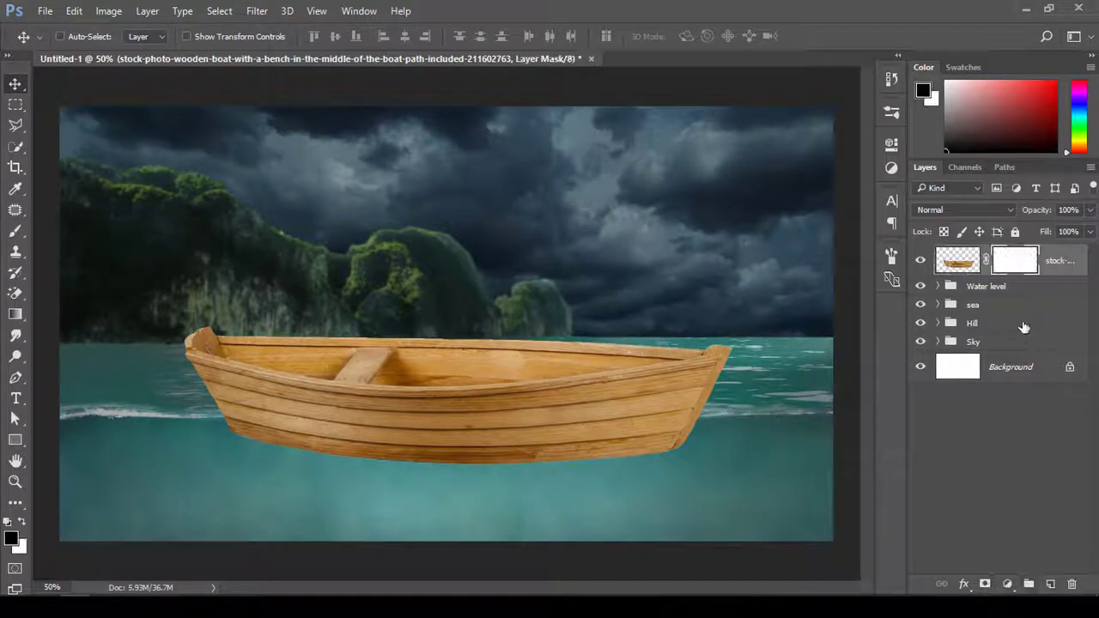
key("ctrl+j")
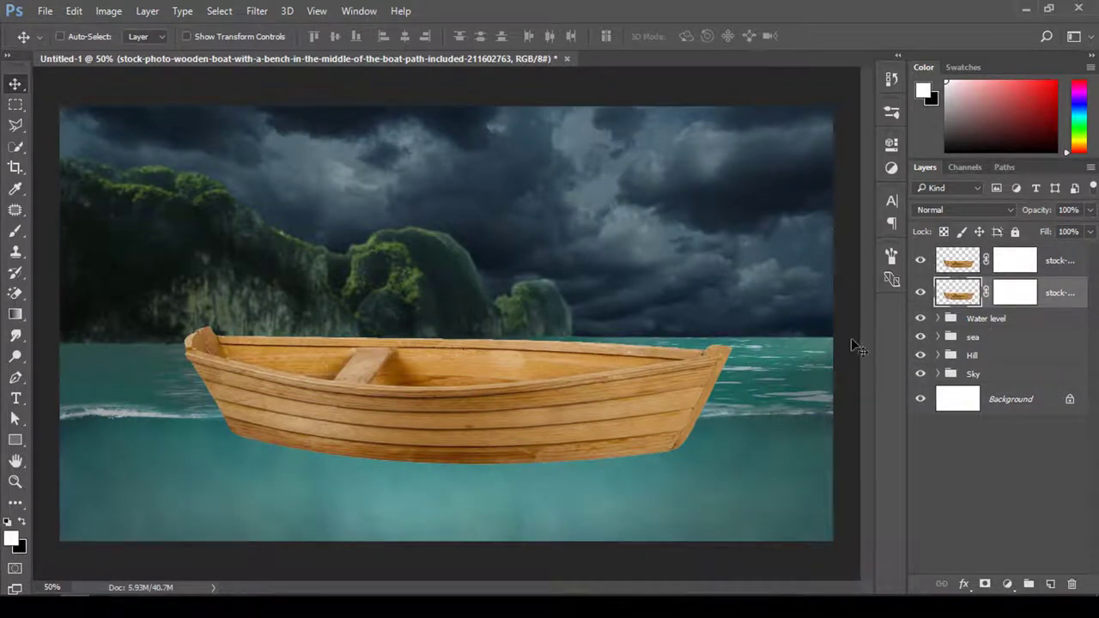
- Set the boat copy to Multiply and prepare a hard 150 px brush on its mask
left_click(962, 209)
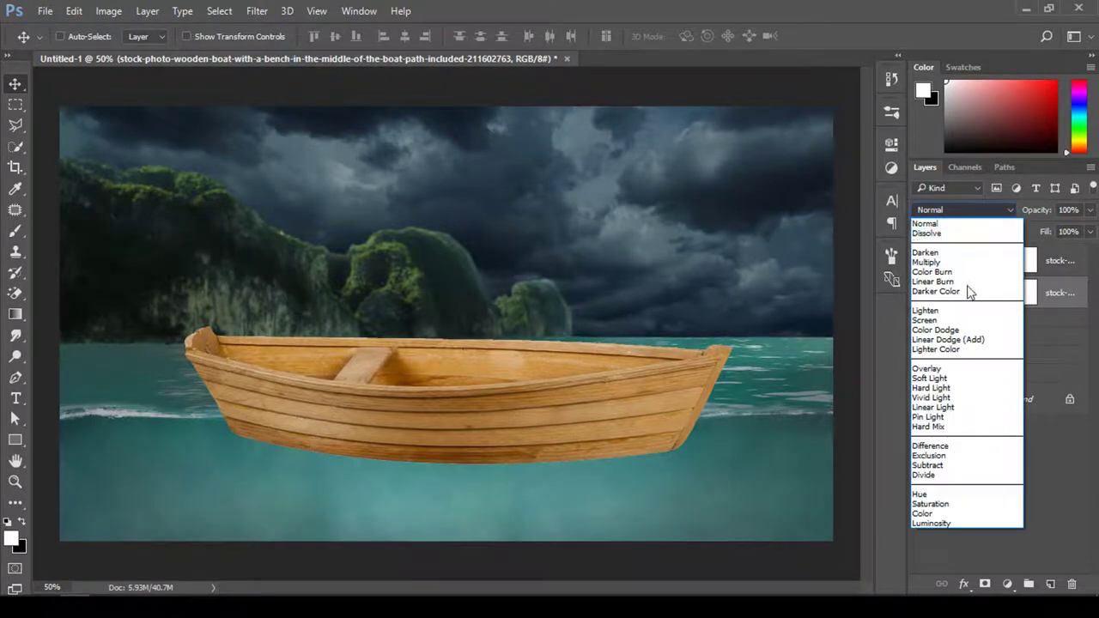
left_click(966, 264)
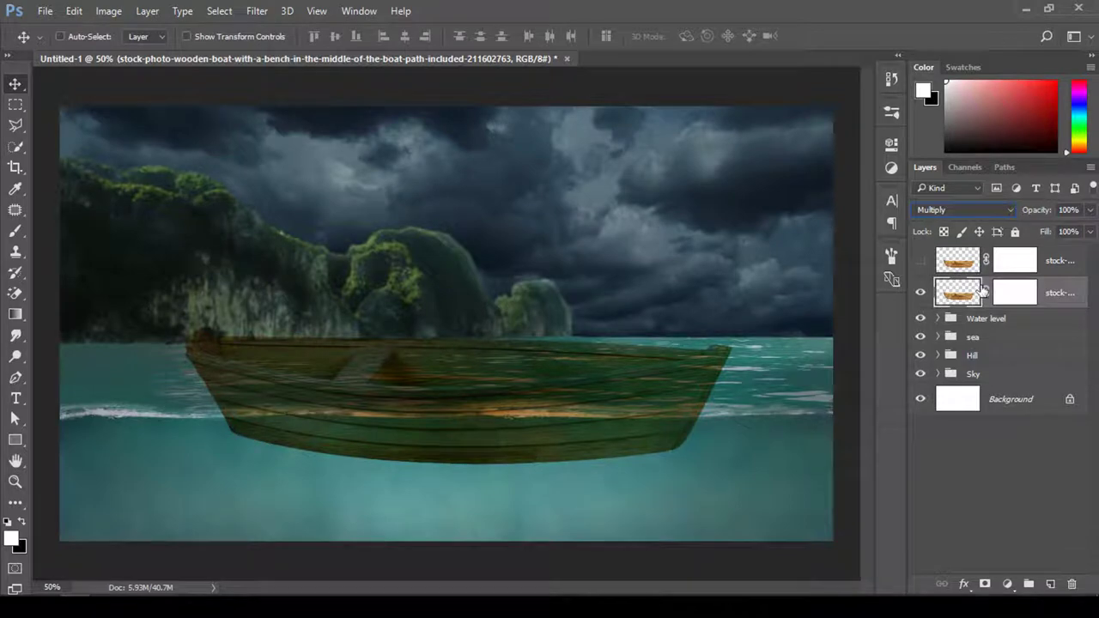
left_click(1022, 297)
left_click(14, 231)
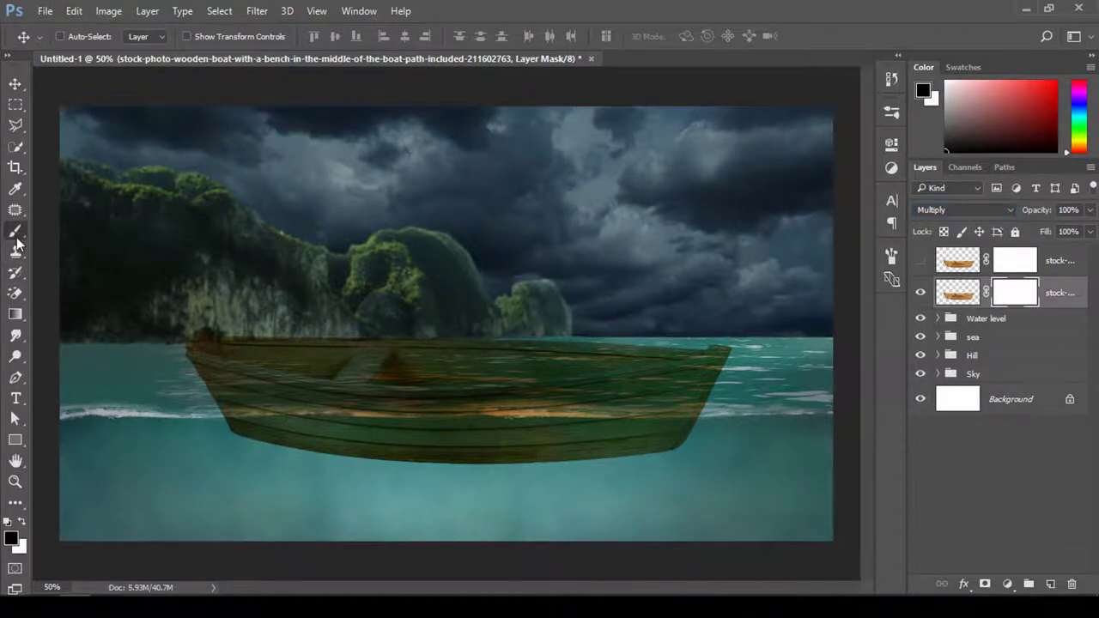
right_click(687, 279)
left_click_drag(618, 199, 656, 197)
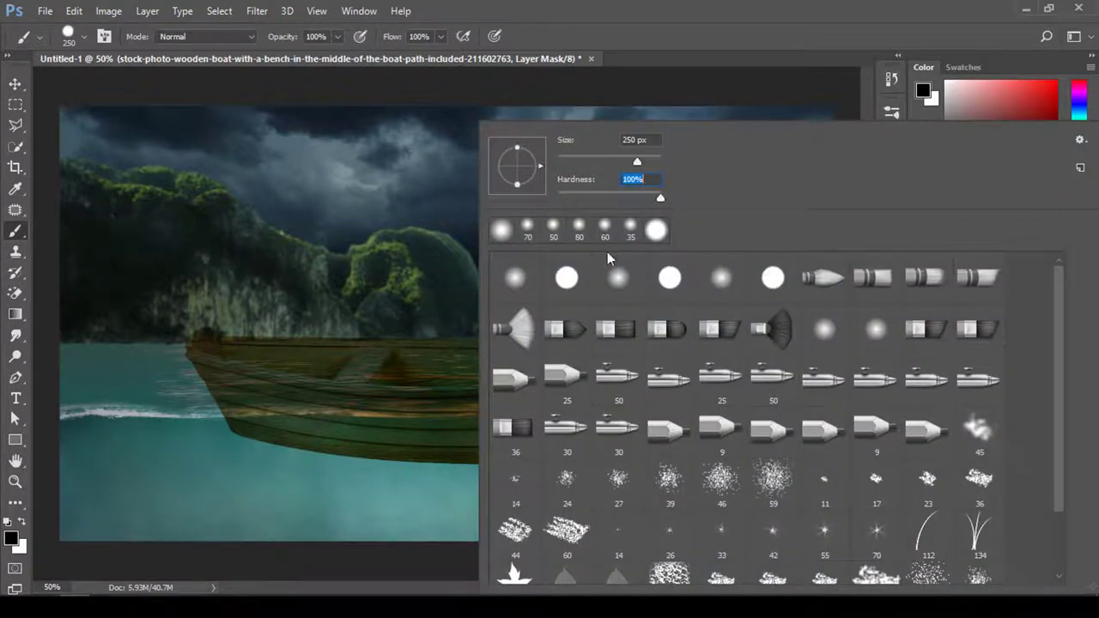
key("Return")
key("bracketleft")
key("bracketleft")
key("bracketleft")
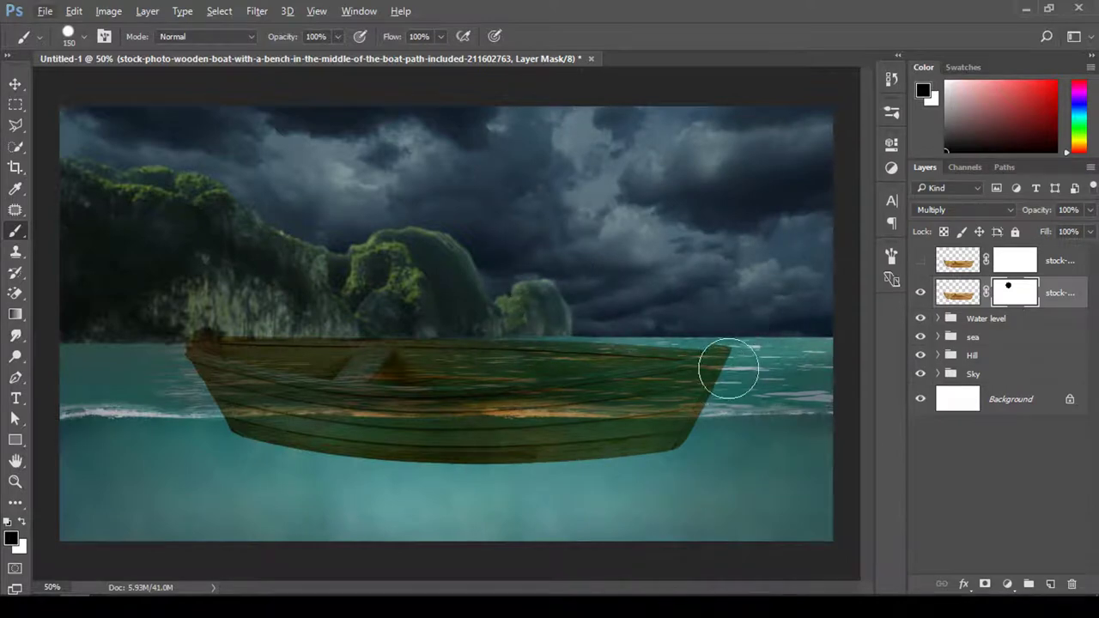
- Mask out the boat's right tip and a straight top band, and set brush spacing to 1%
left_click_drag(724, 364, 725, 367)
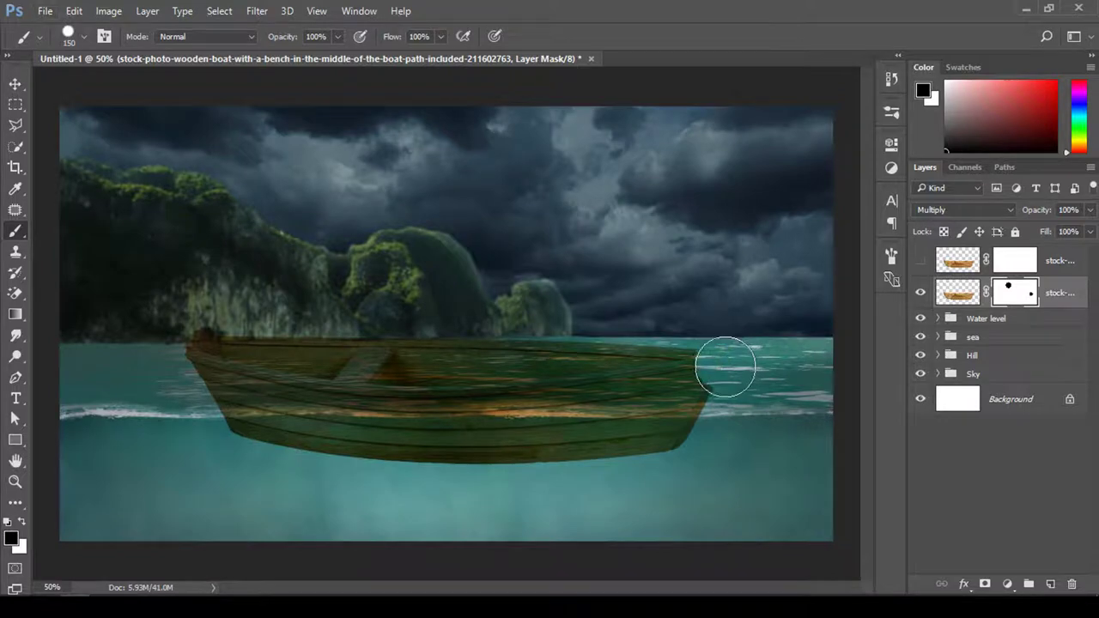
left_click(198, 368, "shift")
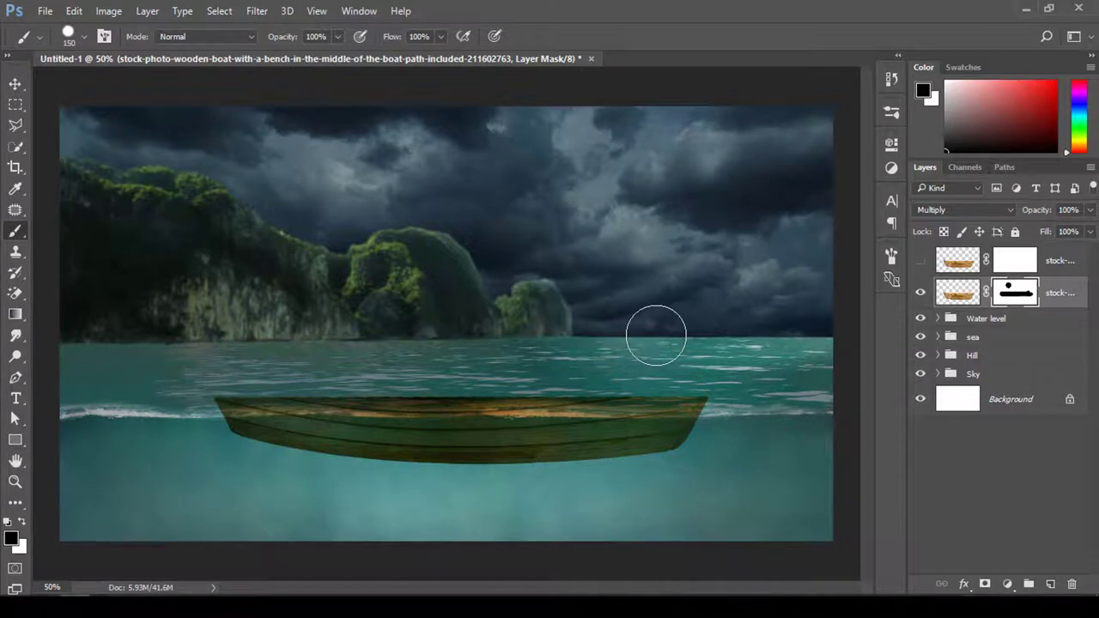
right_click(722, 382)
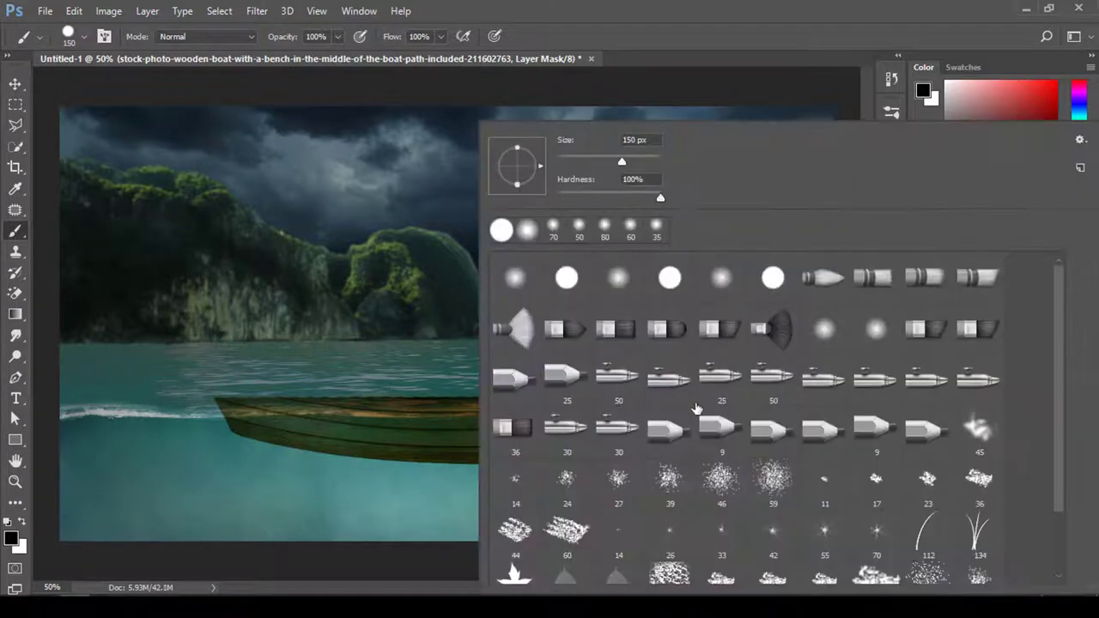
left_click(892, 256)
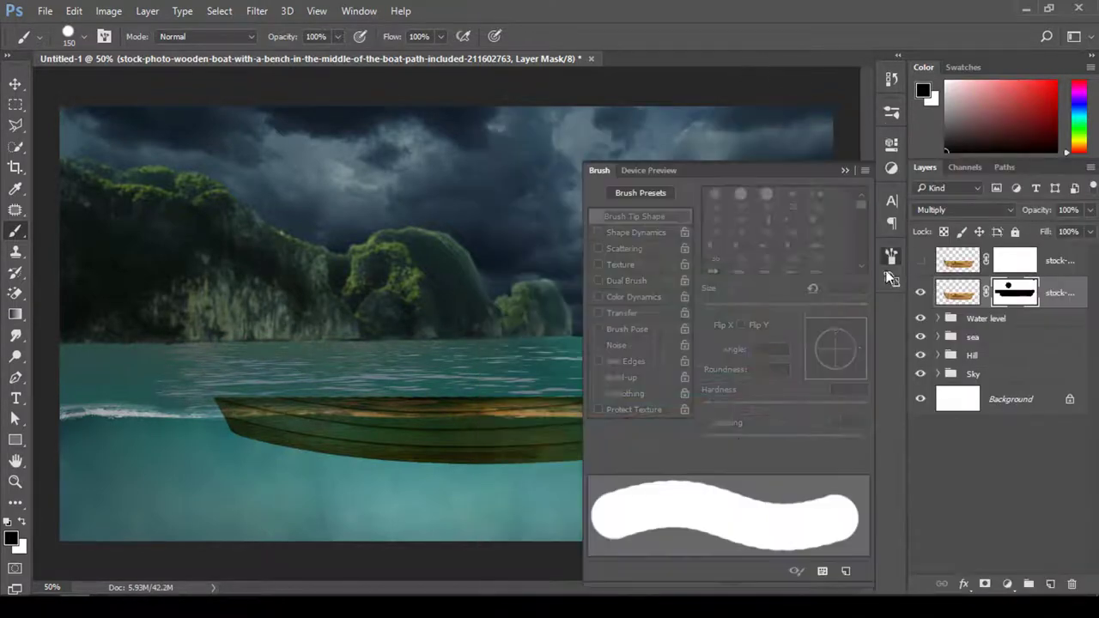
left_click_drag(721, 441, 683, 439)
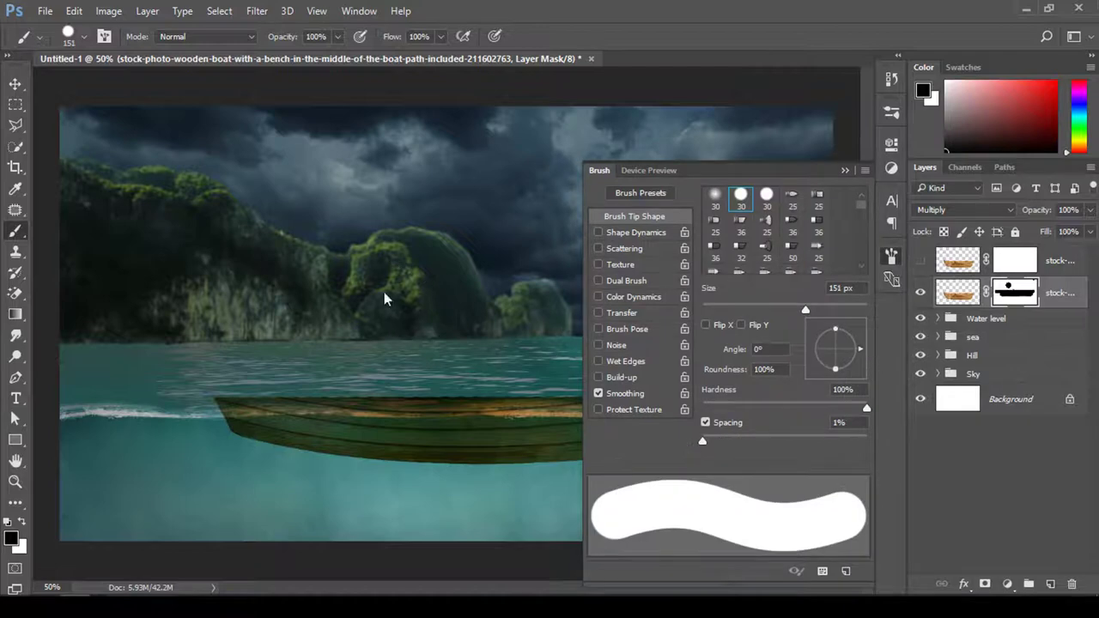
left_click(846, 170)
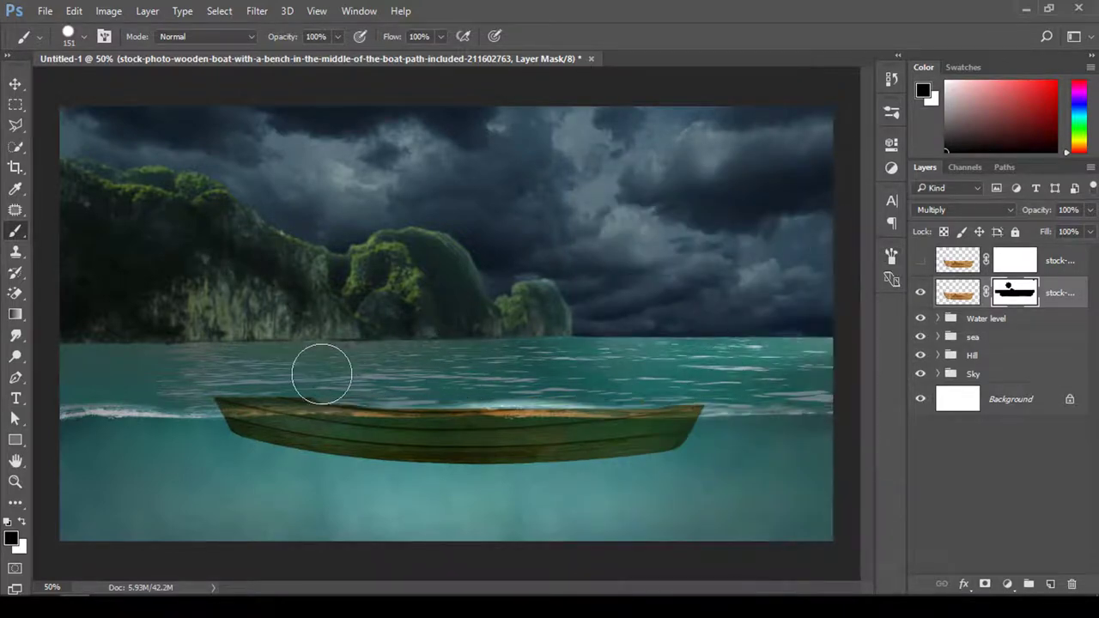
- Zoom in on the boat's right end and mask its top edge with a ~25 px brush
key("z")
left_click_drag(640, 425, 735, 448)
key("b")
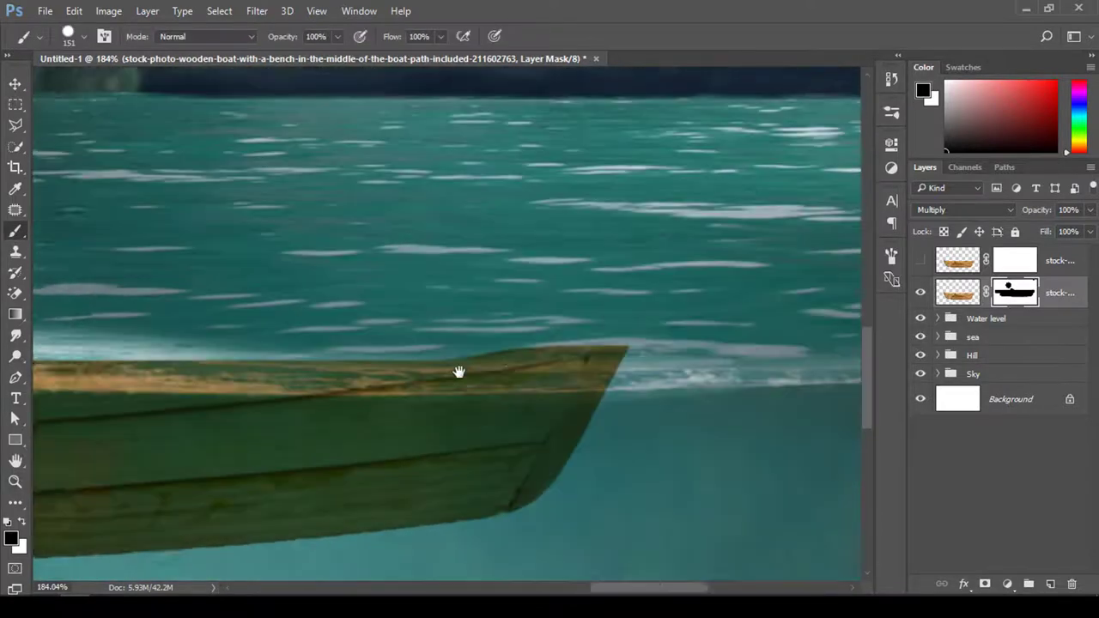
right_click(467, 213)
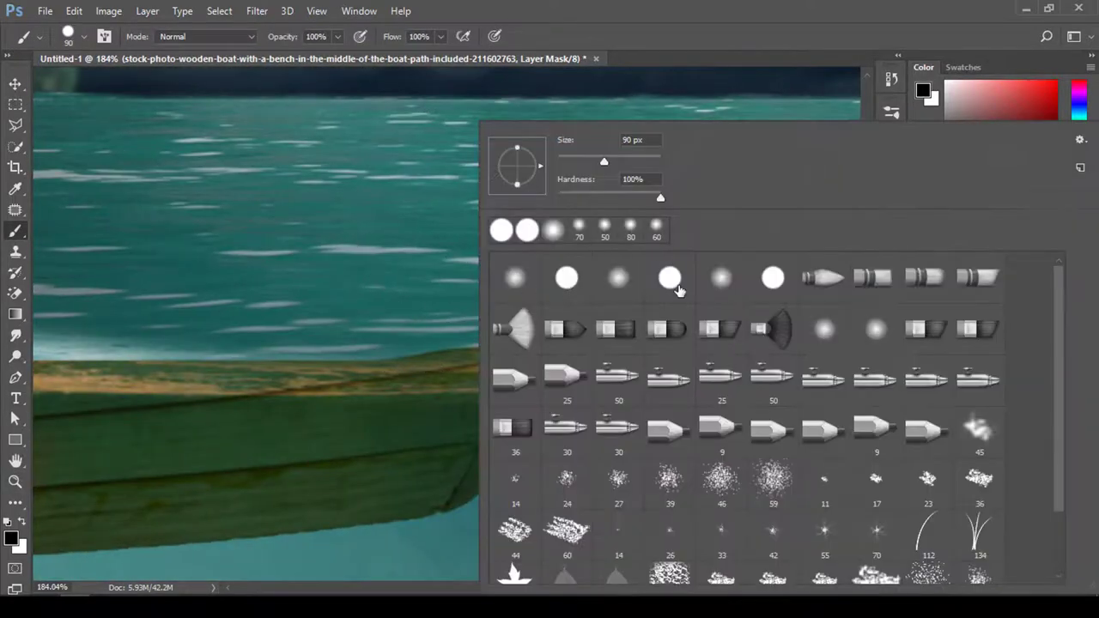
key("Return")
key("bracketleft")
key("bracketleft")
key("bracketleft")
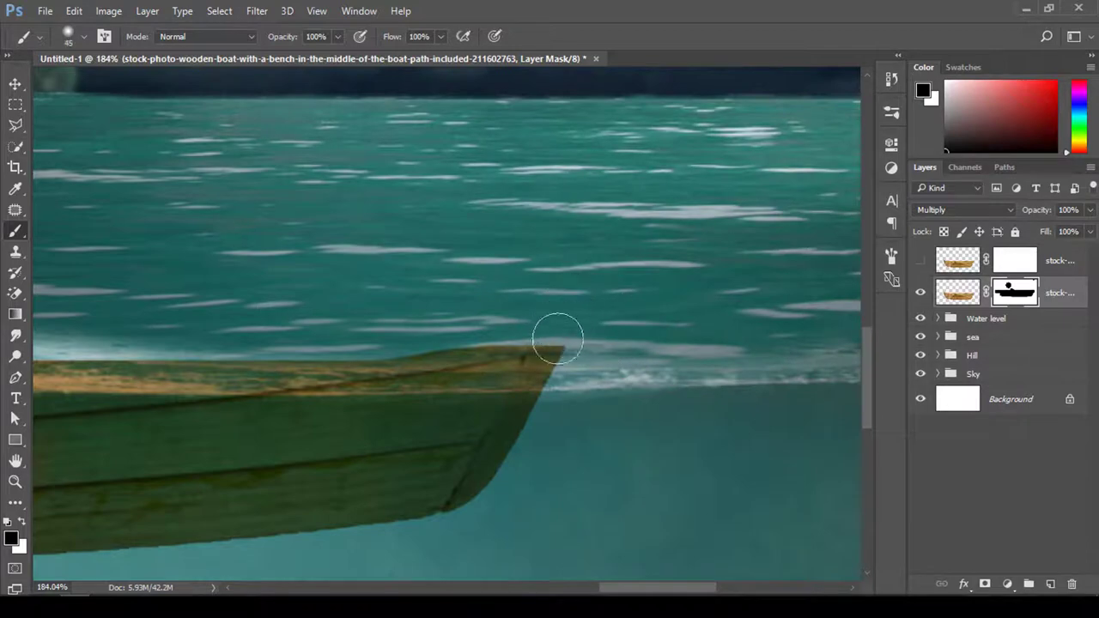
key("bracketleft")
key("bracketleft")
left_click_drag(571, 349, 418, 351)
key("bracketleft")
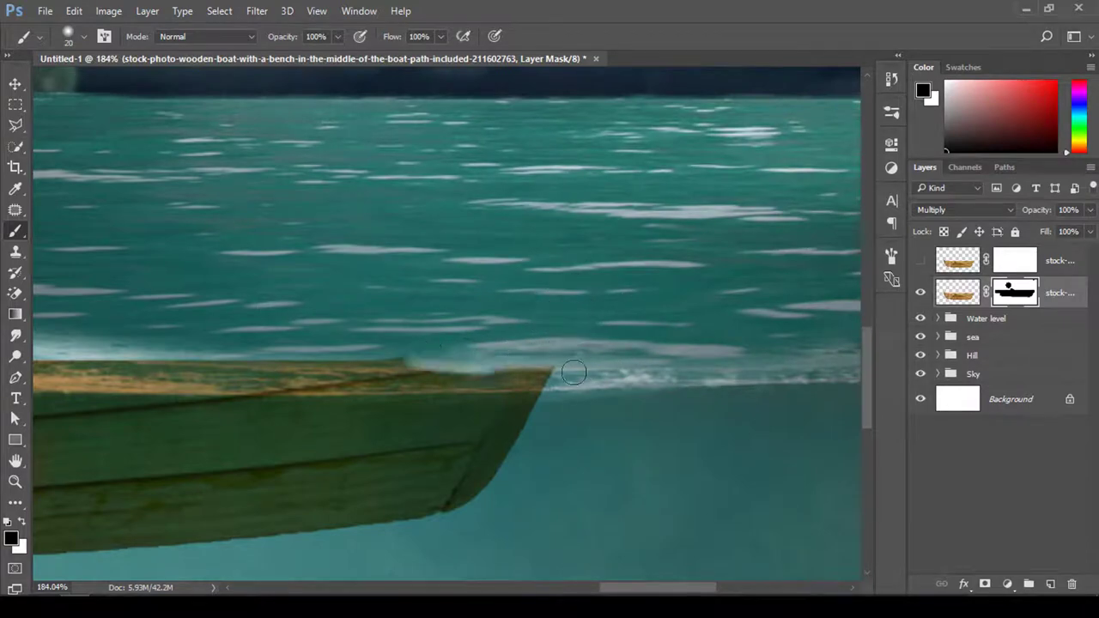
left_click_drag(575, 371, 517, 381)
key("ctrl+z")
left_click_drag(516, 370, 343, 368)
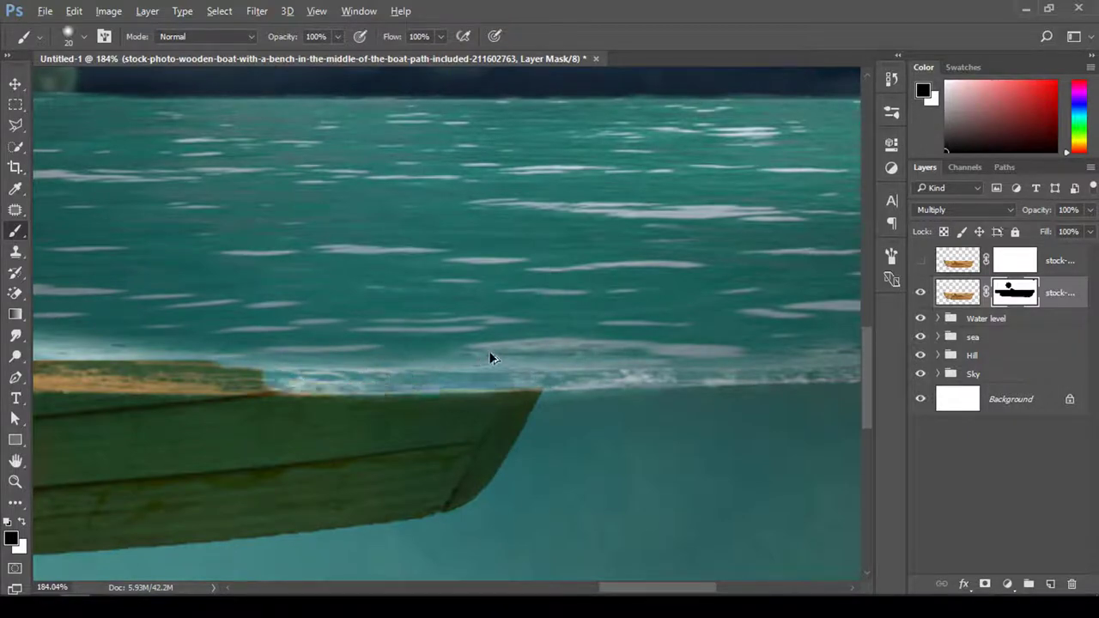
- Re-mask the boat's top edge leftward, restoring part of it and hiding the orange rim beside the foam
key("ctrl+z")
left_click_drag(506, 375, 244, 375)
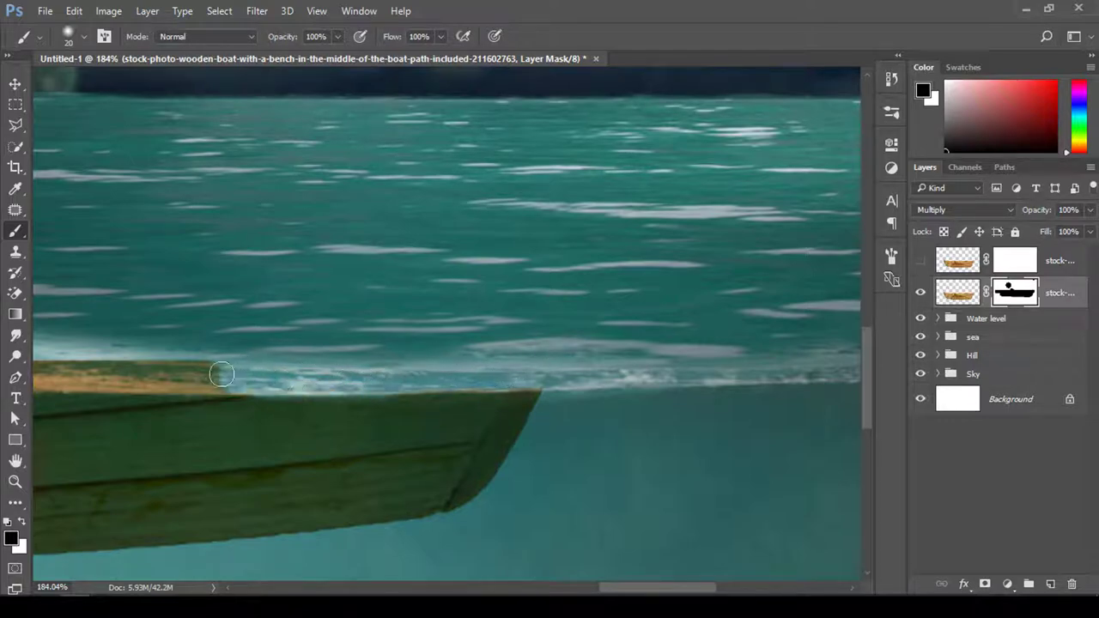
left_click_drag(442, 375, 196, 367)
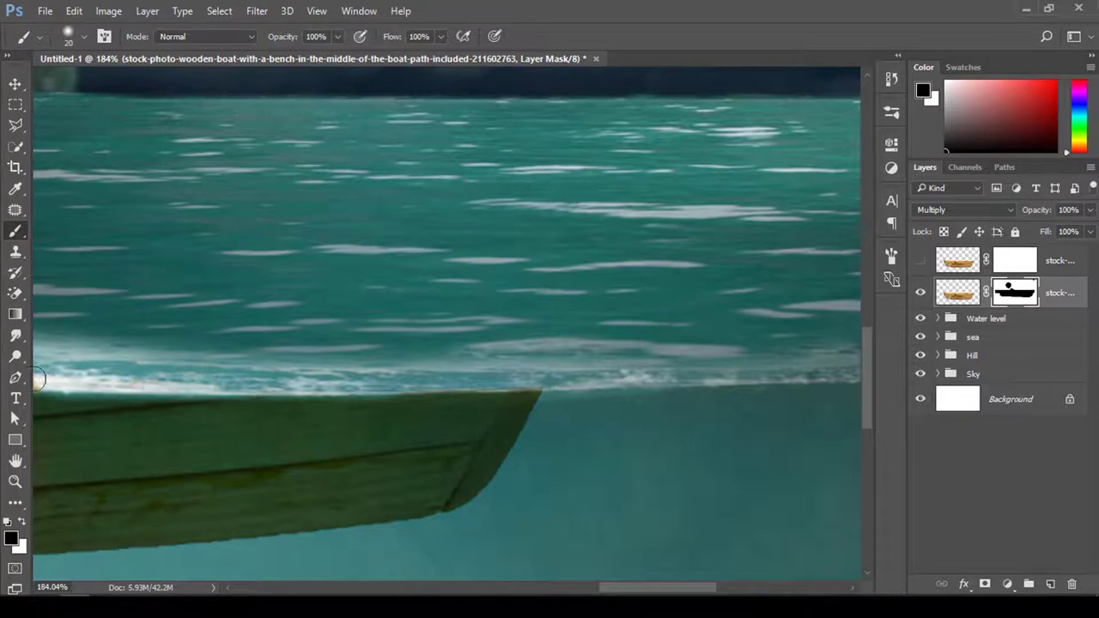
left_click_drag(414, 357, 704, 358)
key("x")
left_click_drag(797, 412, 590, 415)
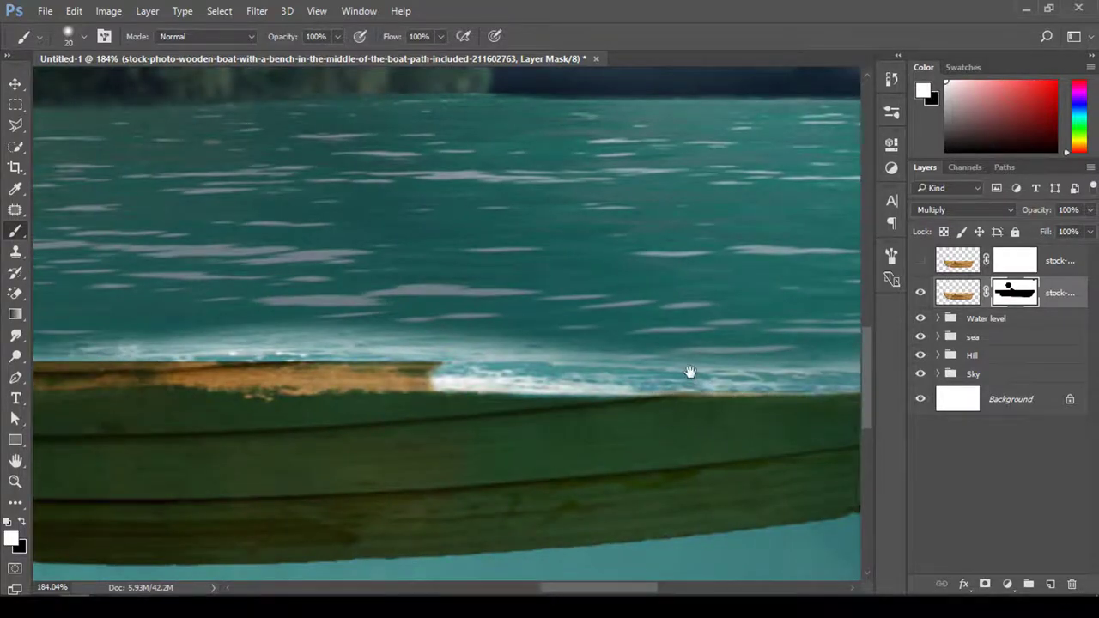
mouse_move(607, 363)
left_mouse_down()
mouse_move(430, 336)
mouse_move(456, 338)
left_mouse_up()
key("x")
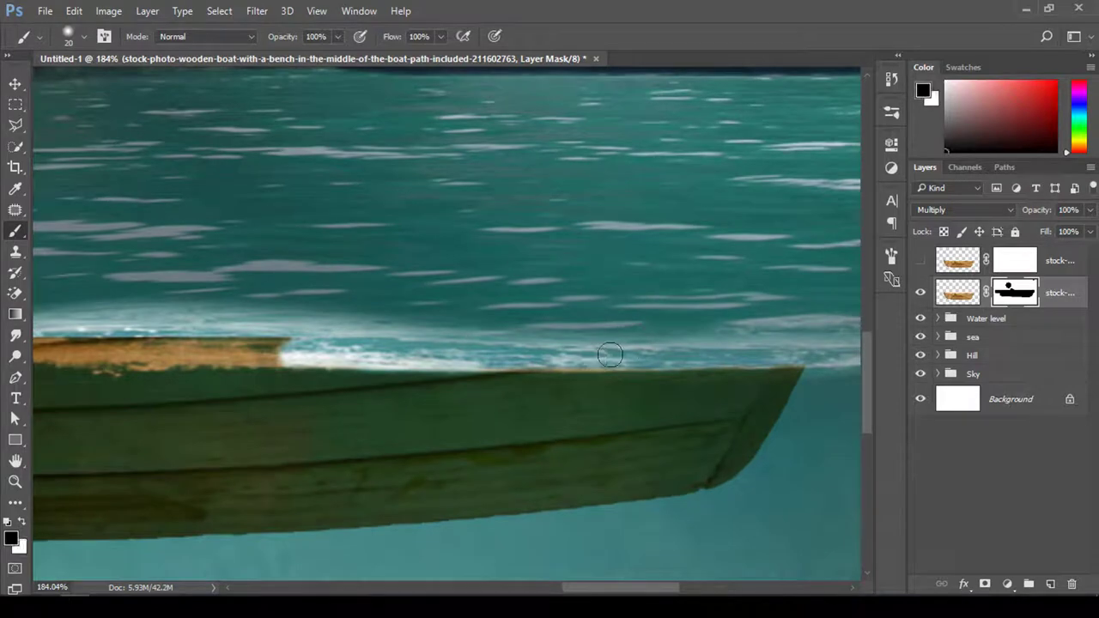
mouse_move(610, 355)
left_mouse_down()
mouse_move(351, 358)
mouse_move(196, 338)
mouse_move(69, 340)
left_mouse_up()
left_click_drag(187, 337, 728, 327)
mouse_move(826, 345)
left_mouse_down()
mouse_move(326, 339)
mouse_move(601, 333)
left_mouse_up()
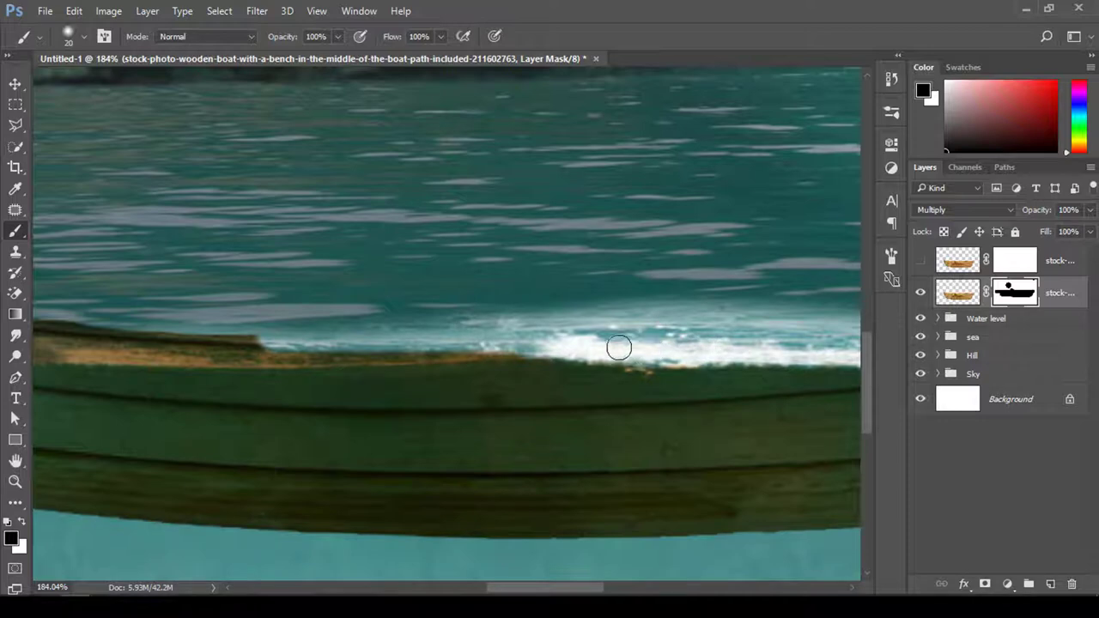
- Smooth the boat's left top edge into a slope, masking along the waterline to reveal foam
mouse_move(551, 339)
left_mouse_down()
mouse_move(352, 343)
mouse_move(225, 297)
left_mouse_up()
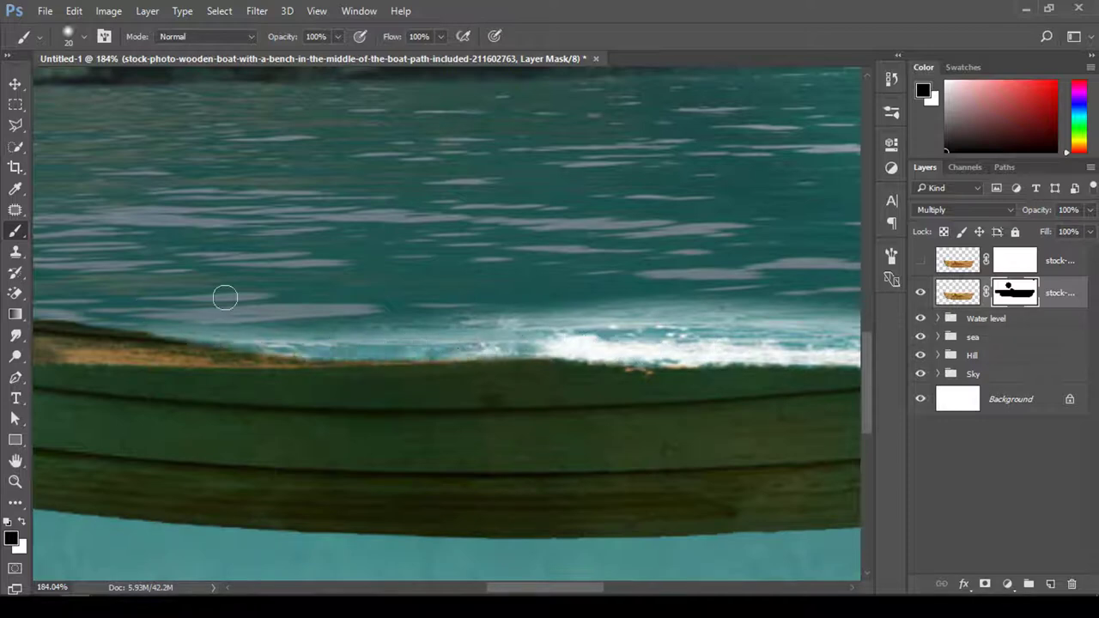
mouse_move(449, 344)
left_mouse_down()
mouse_move(232, 352)
mouse_move(155, 321)
mouse_move(508, 311)
mouse_move(464, 345)
mouse_move(240, 319)
left_mouse_up()
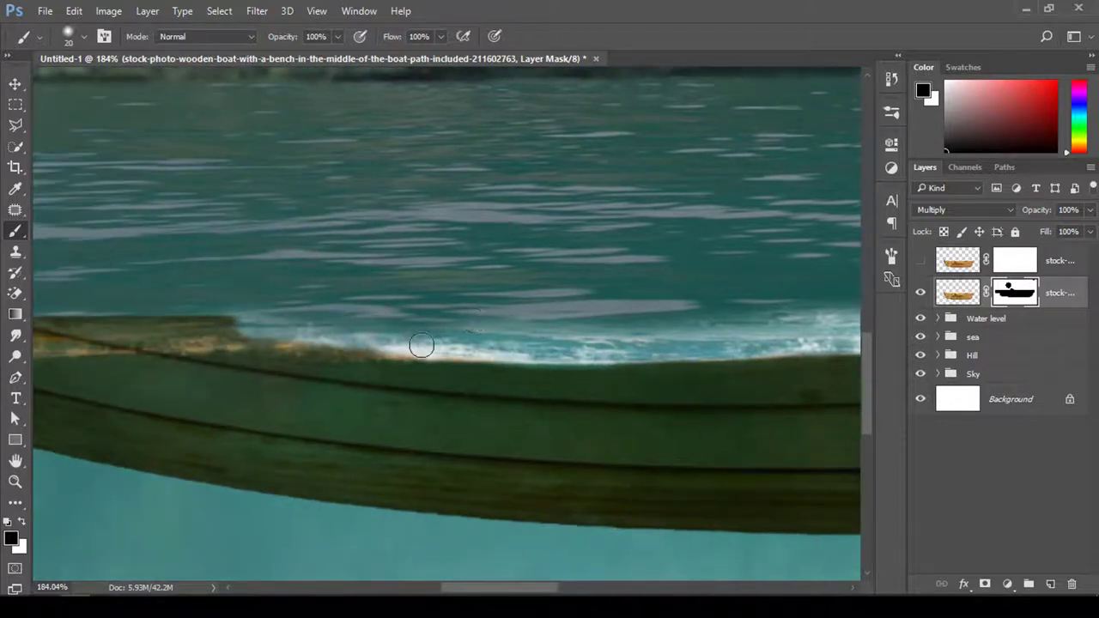
mouse_move(422, 345)
left_mouse_down()
mouse_move(315, 343)
mouse_move(266, 321)
left_mouse_up()
key("x")
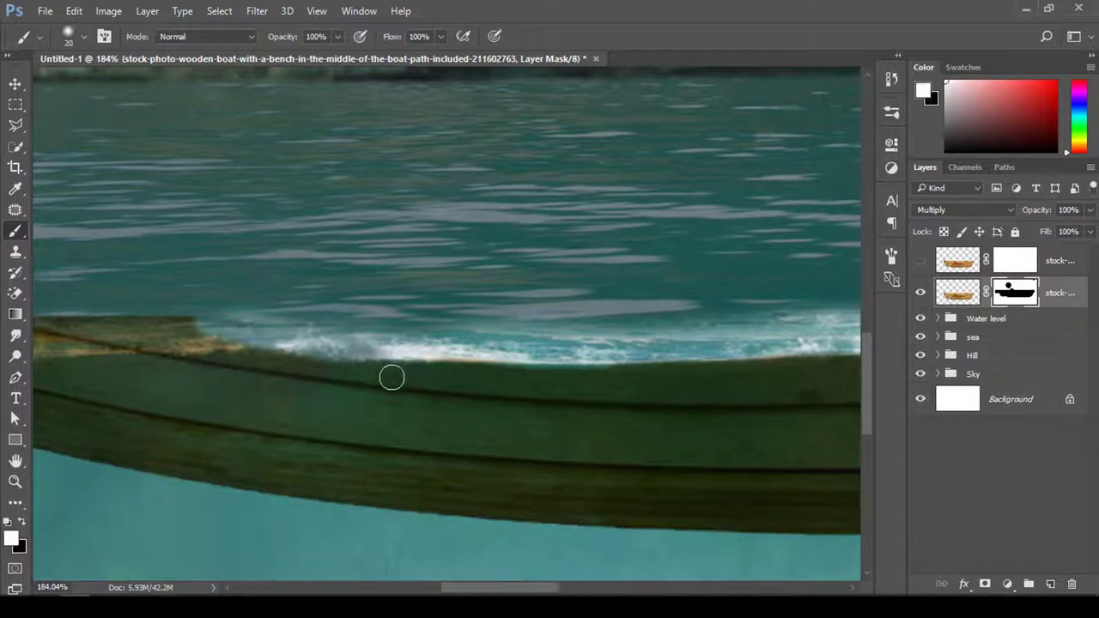
key("x")
left_click_drag(277, 321, 112, 323)
- Hide the brown rim up to the bow so foam shows, then zoom out to the whole image
left_click_drag(373, 284, 635, 285)
mouse_move(690, 329)
left_mouse_down()
mouse_move(562, 335)
mouse_move(378, 325)
mouse_move(331, 311)
left_mouse_up()
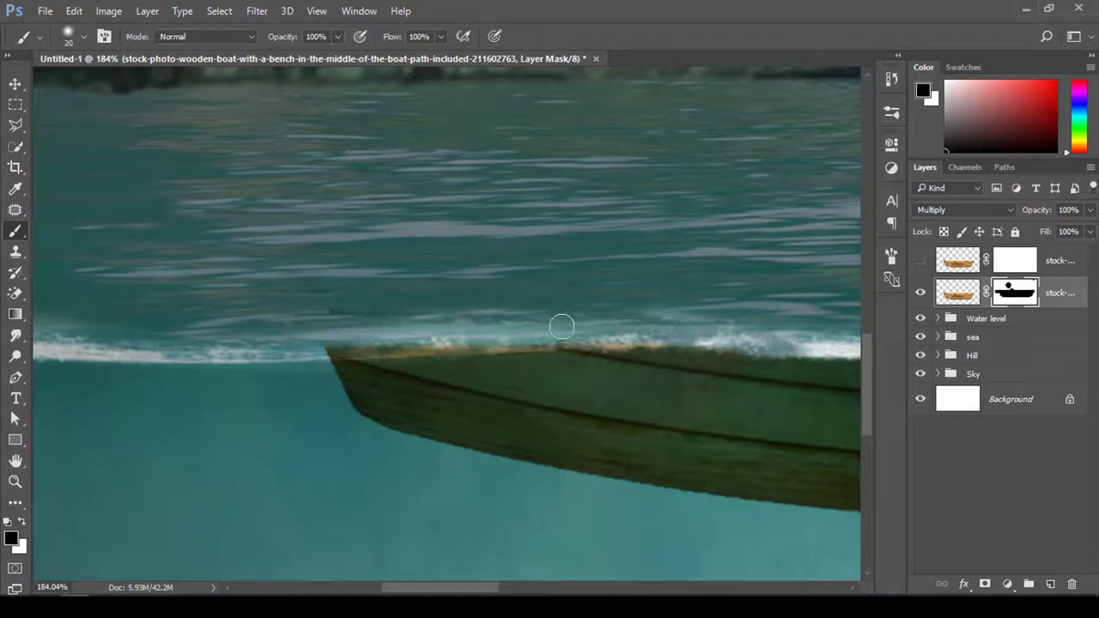
left_click_drag(562, 326, 306, 342)
left_click_drag(623, 327, 426, 337)
left_click_drag(675, 324, 381, 342)
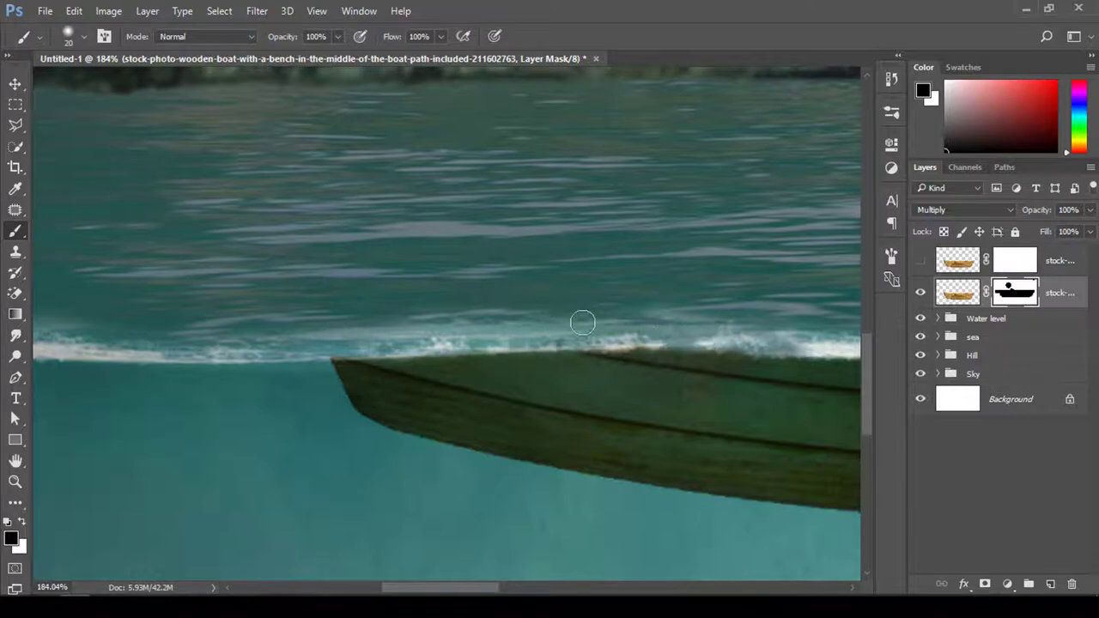
key("z")
mouse_move(693, 314)
left_mouse_down()
mouse_move(596, 312)
mouse_move(656, 355)
mouse_move(488, 346)
mouse_move(521, 358)
left_mouse_up()
- Show the top boat layer again and mask a straight line along the waterline on its mask
key("b")
left_click(921, 260)
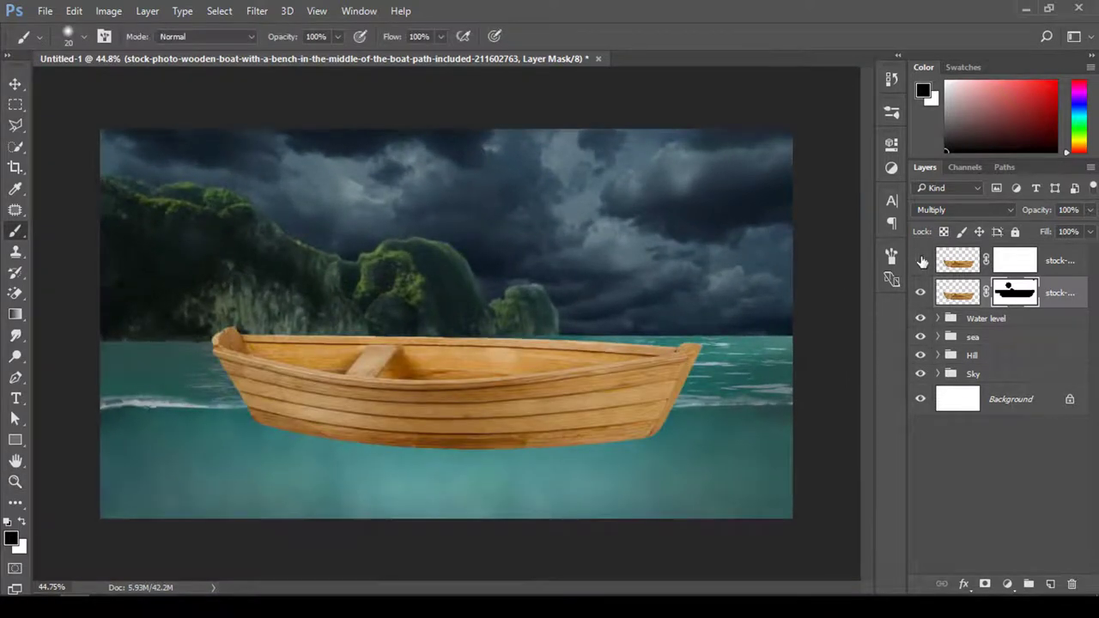
left_click(922, 261)
left_click(922, 261)
left_click(1027, 250)
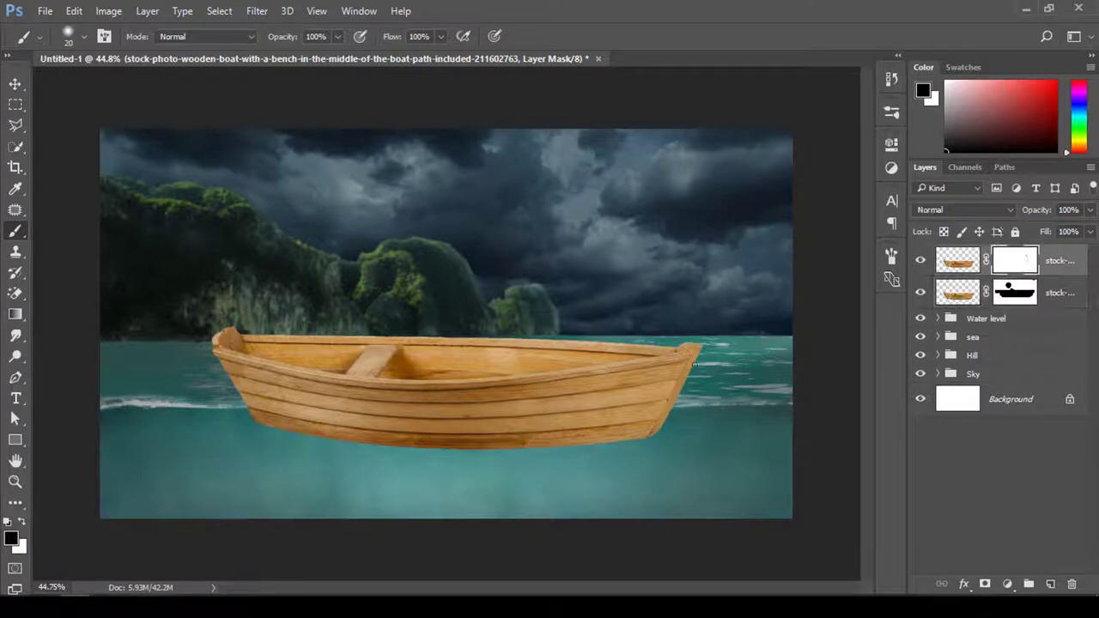
left_click(228, 388, "shift")
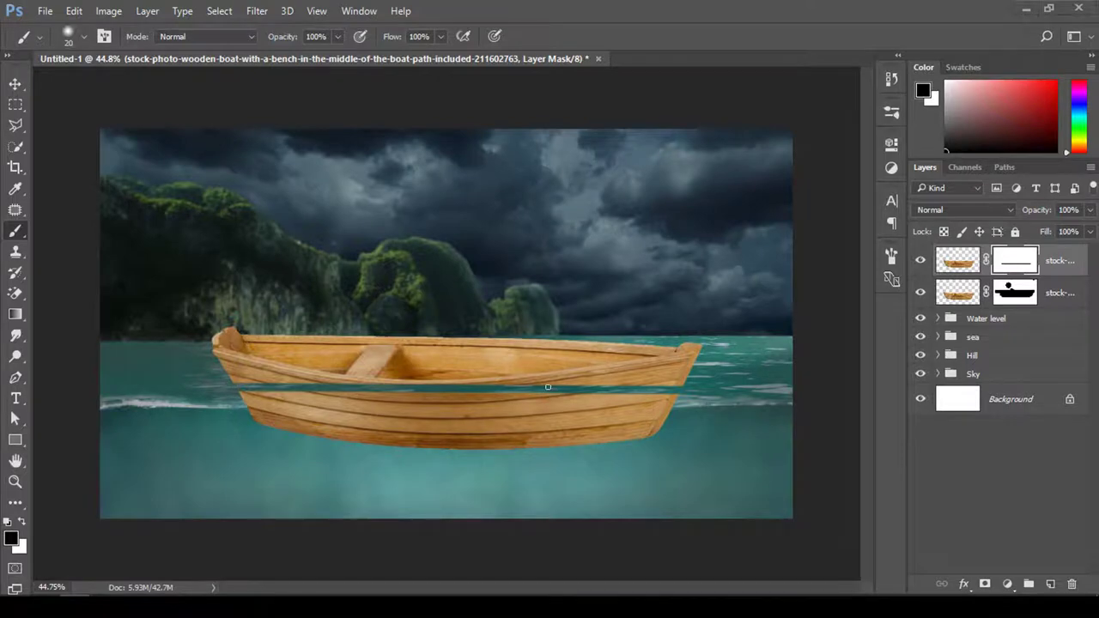
key("super")
key("super")
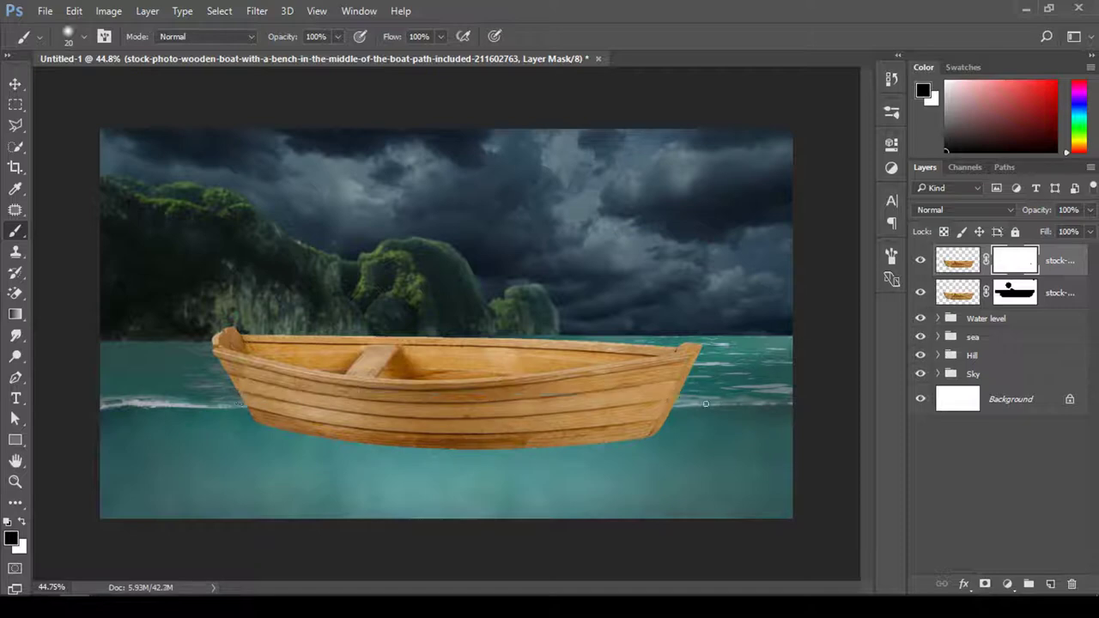
left_click(234, 391, "shift")
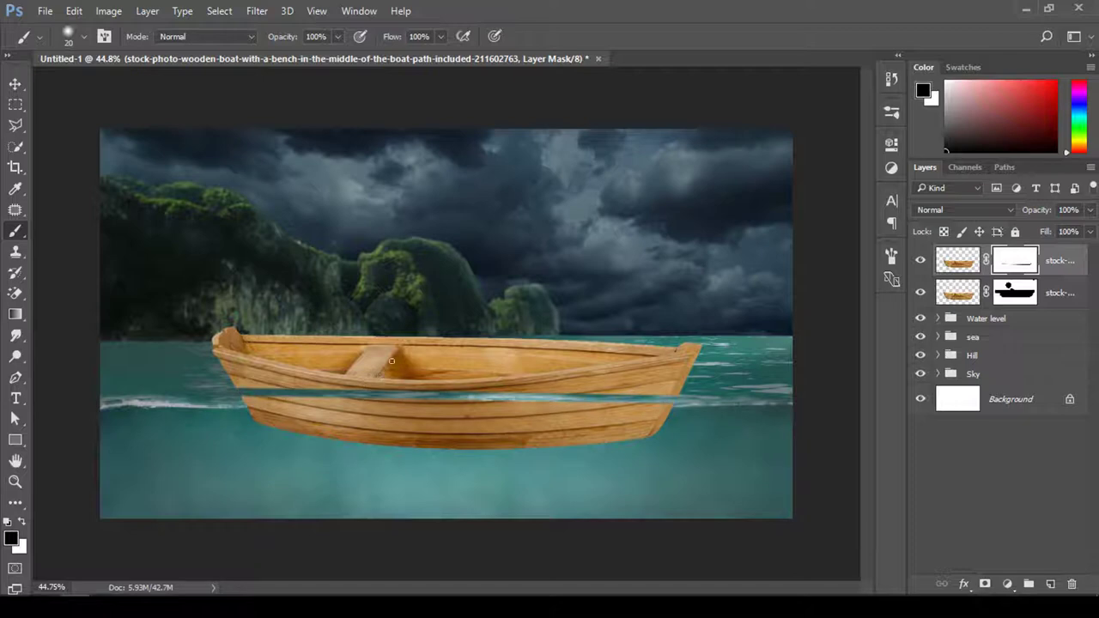
- Zoom in and mask the submerged wooden hull from stern to bow, then zoom back out
left_click_drag(539, 414, 513, 453)
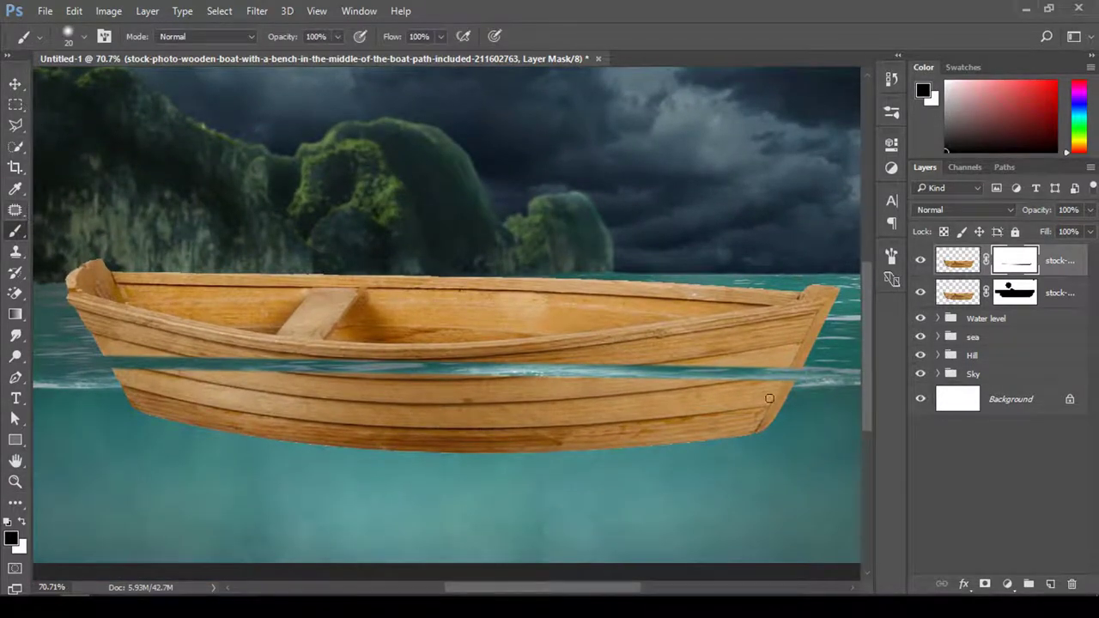
key("bracketright")
key("bracketright")
key("bracketright")
mouse_move(799, 388)
left_mouse_down()
mouse_move(722, 397)
mouse_move(695, 435)
mouse_move(606, 421)
mouse_move(627, 392)
mouse_move(521, 392)
mouse_move(581, 402)
mouse_move(511, 407)
mouse_move(503, 383)
mouse_move(84, 383)
left_mouse_up()
key("bracketleft")
key("bracketleft")
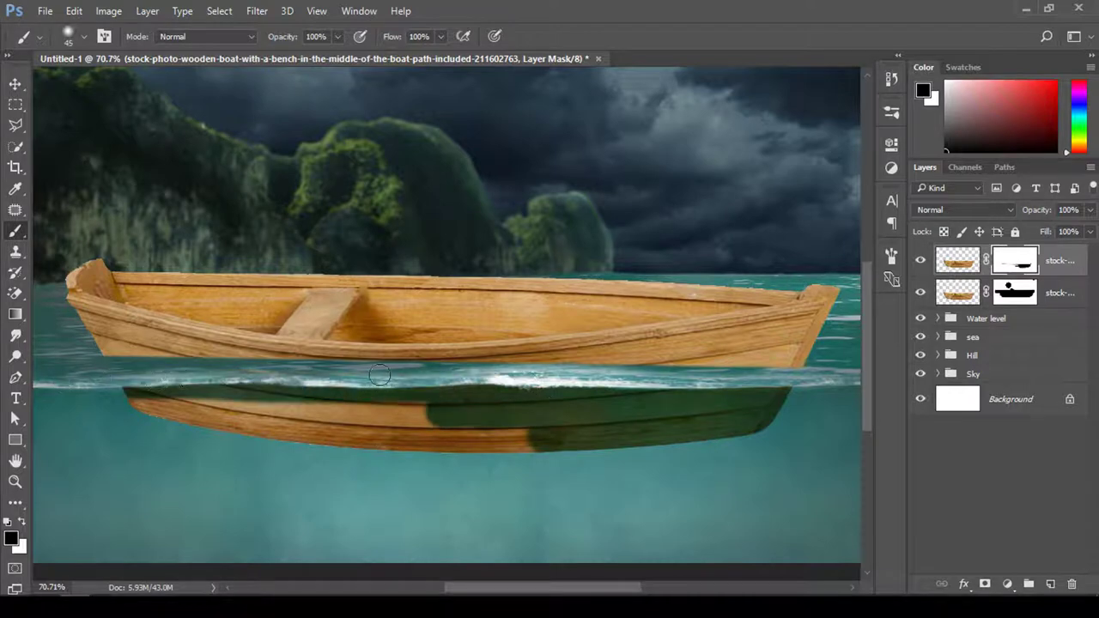
mouse_move(641, 417)
left_mouse_down()
mouse_move(429, 456)
mouse_move(454, 405)
mouse_move(254, 398)
mouse_move(138, 408)
left_mouse_up()
left_click_drag(137, 408, 304, 427)
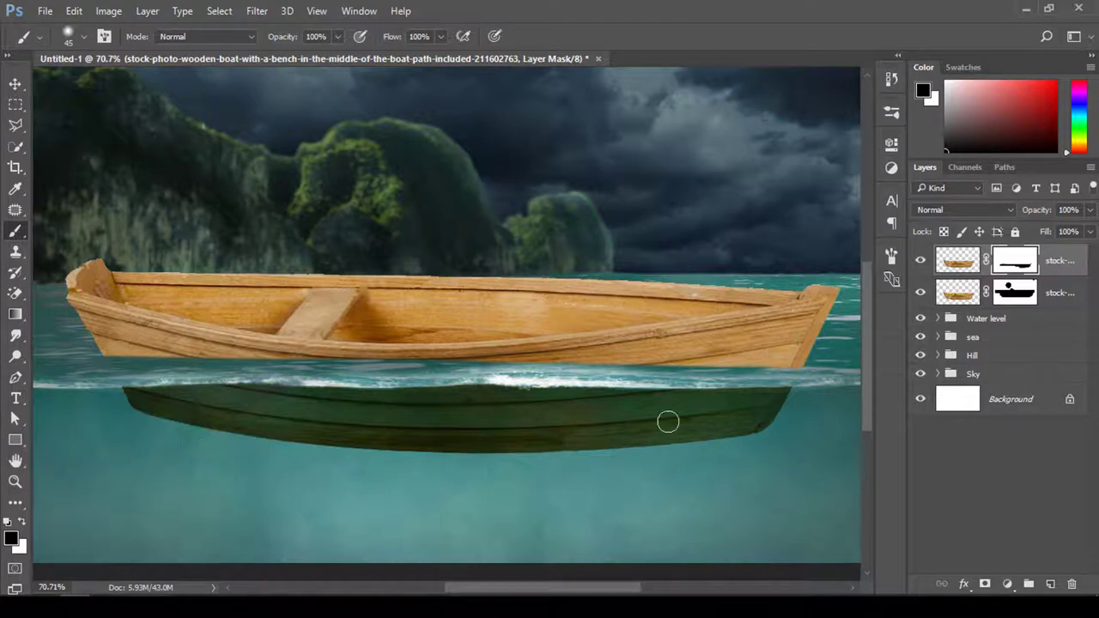
key("z")
left_click_drag(404, 413, 344, 404)
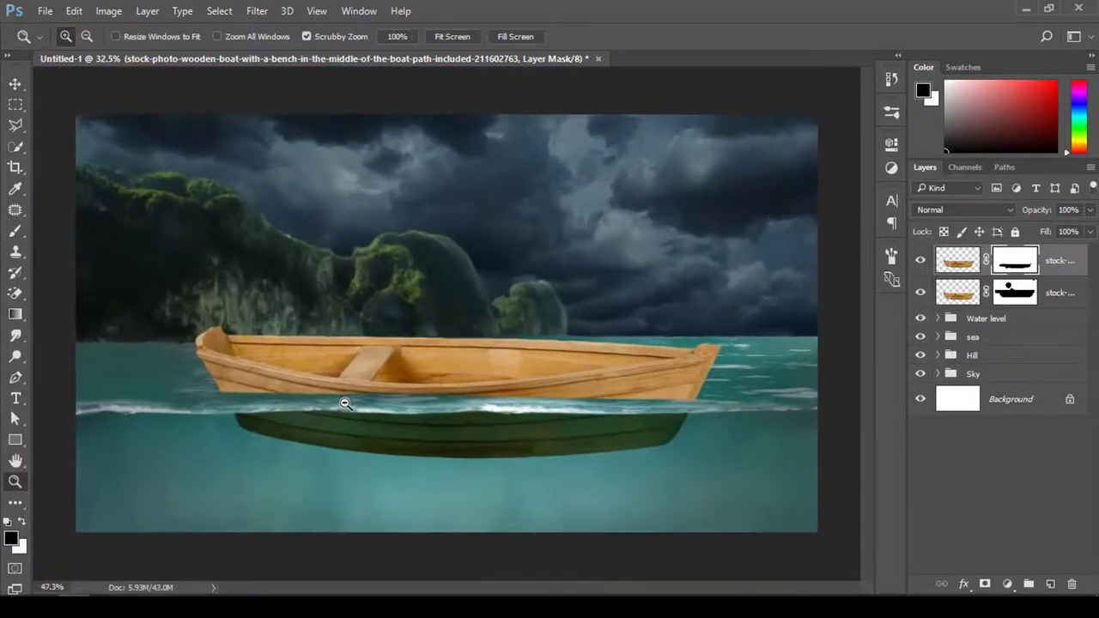
- Add a Levels adjustment above the boat layer that darkens the boat's midtones
left_click(345, 404)
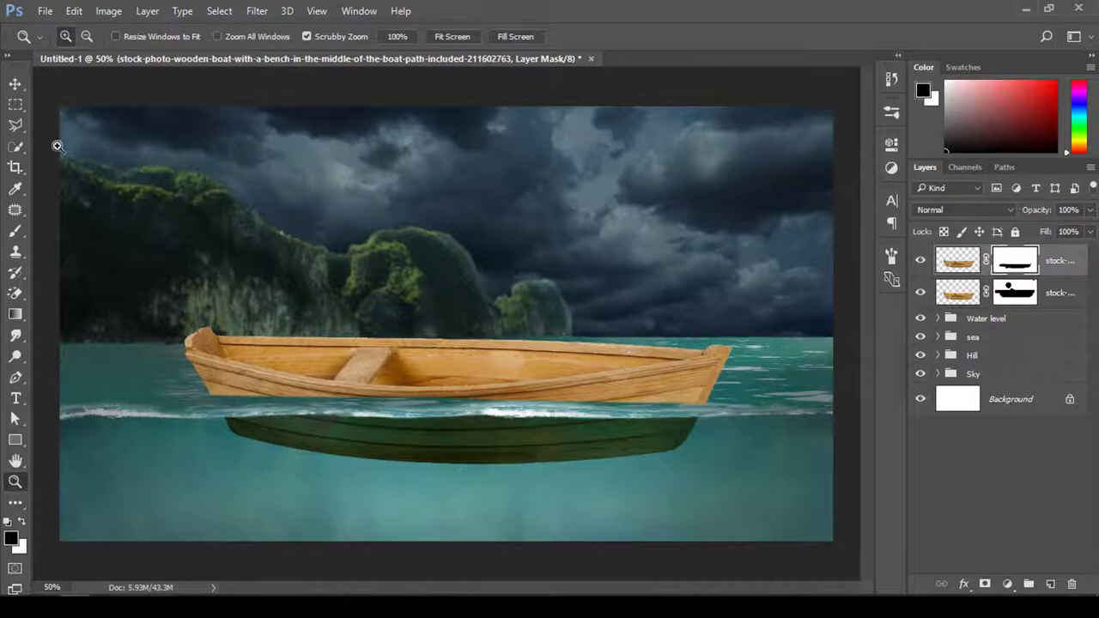
left_click(17, 85)
left_click(1070, 271)
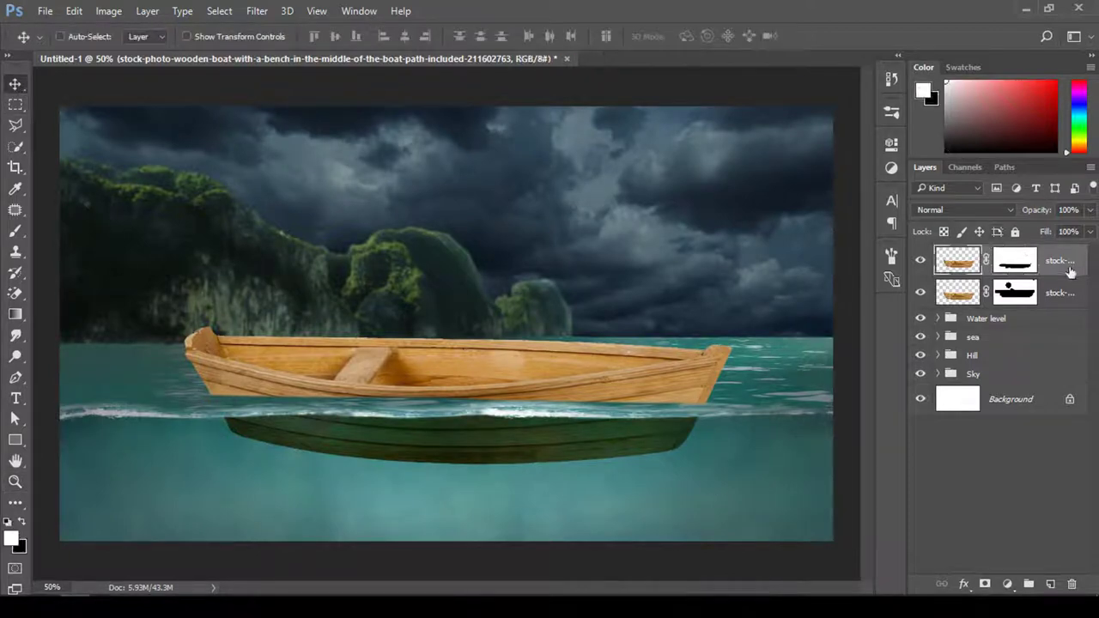
left_click(1009, 585)
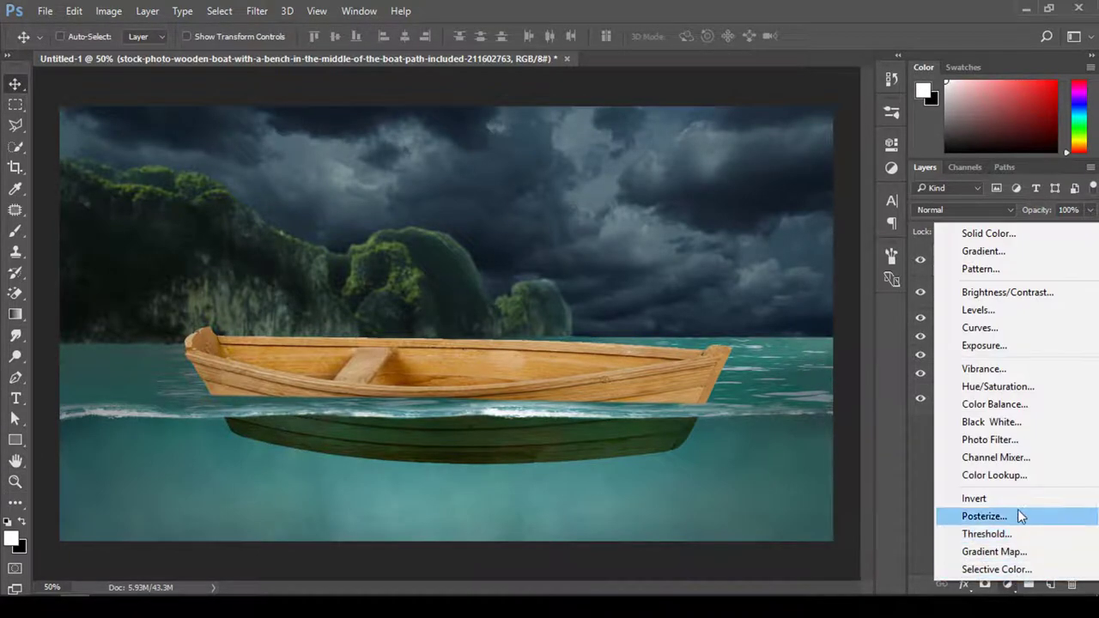
left_click(1028, 311)
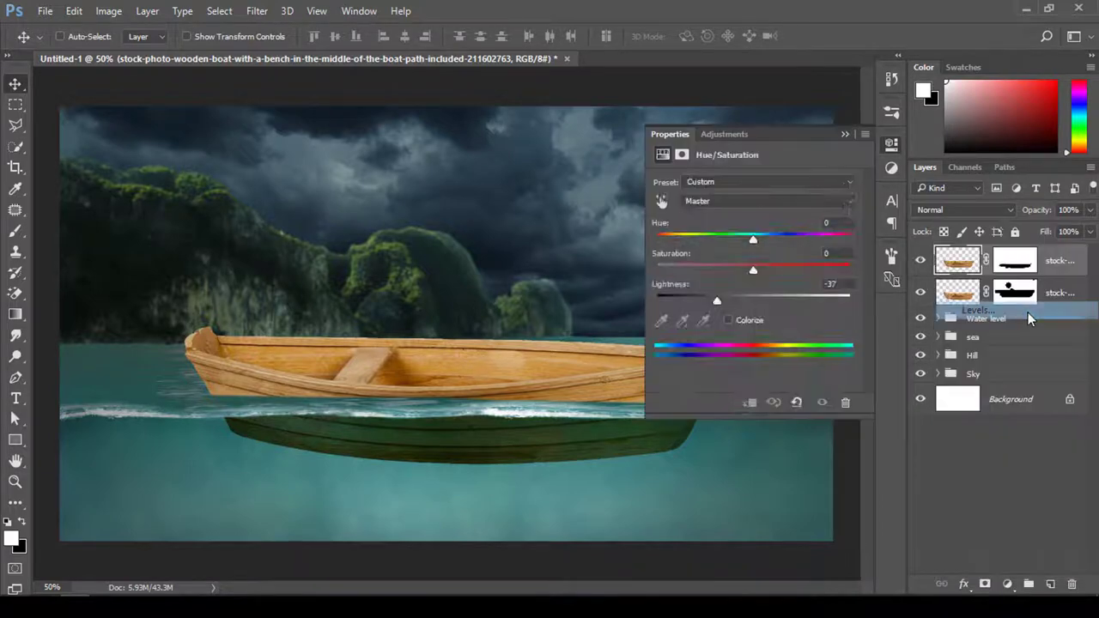
left_click_drag(764, 294, 783, 295)
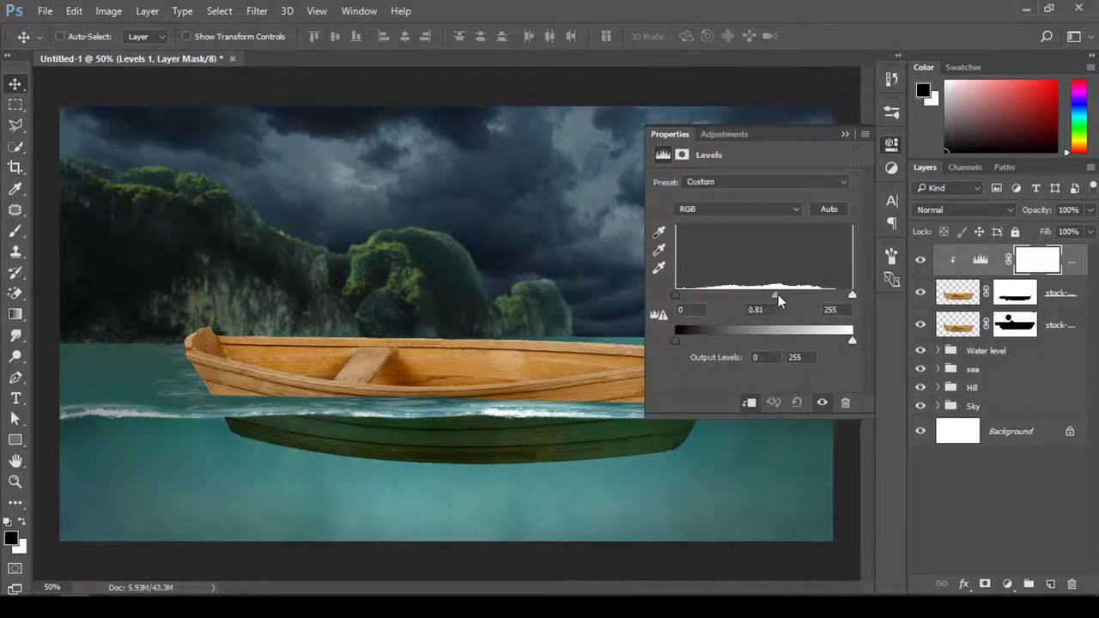
left_click(845, 134)
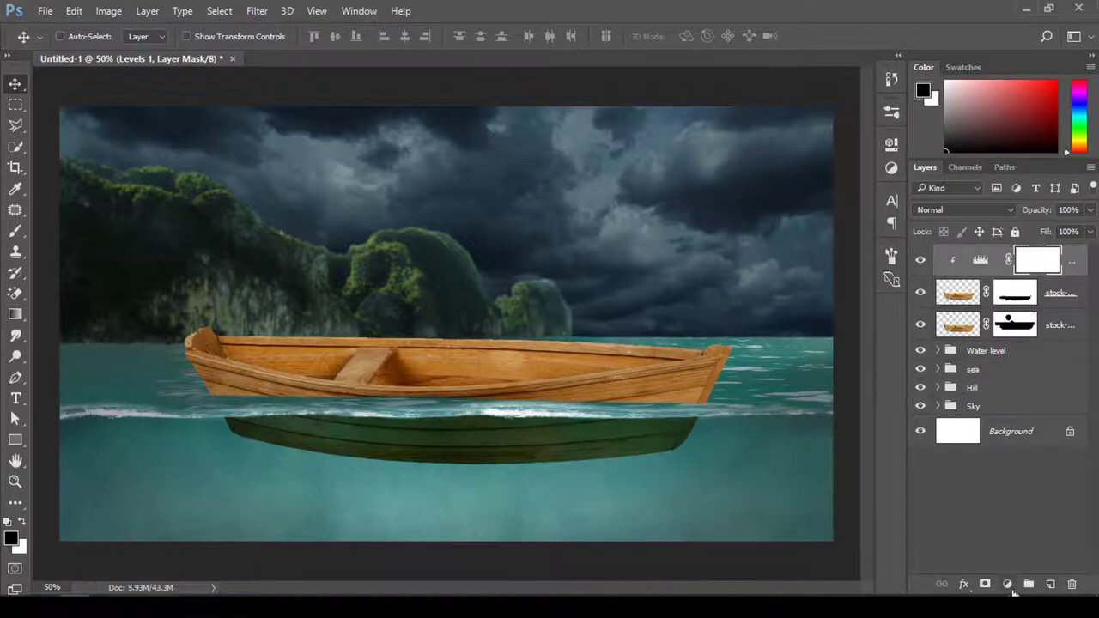
- Add a Hue/Saturation adjustment clipped to the boat, with Saturation at −26
left_click(1007, 584)
left_click(984, 390)
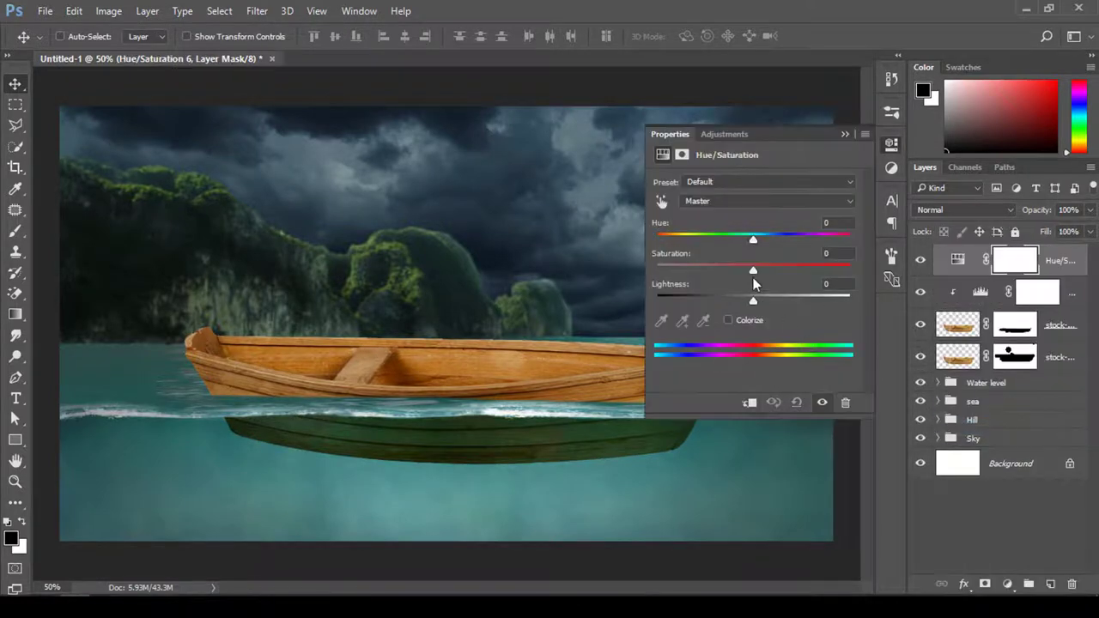
left_click_drag(753, 277, 727, 271)
left_click(750, 403)
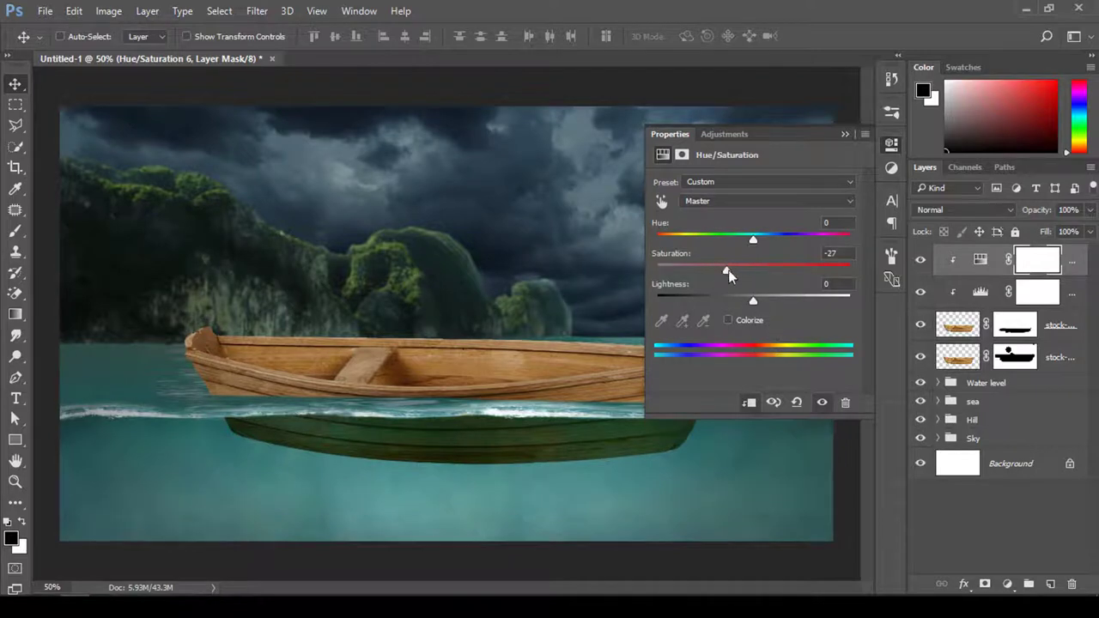
left_click_drag(729, 274, 737, 275)
left_click(846, 135)
- Group the boat layers and both adjustments into a group named 'Boat'
left_click(985, 293)
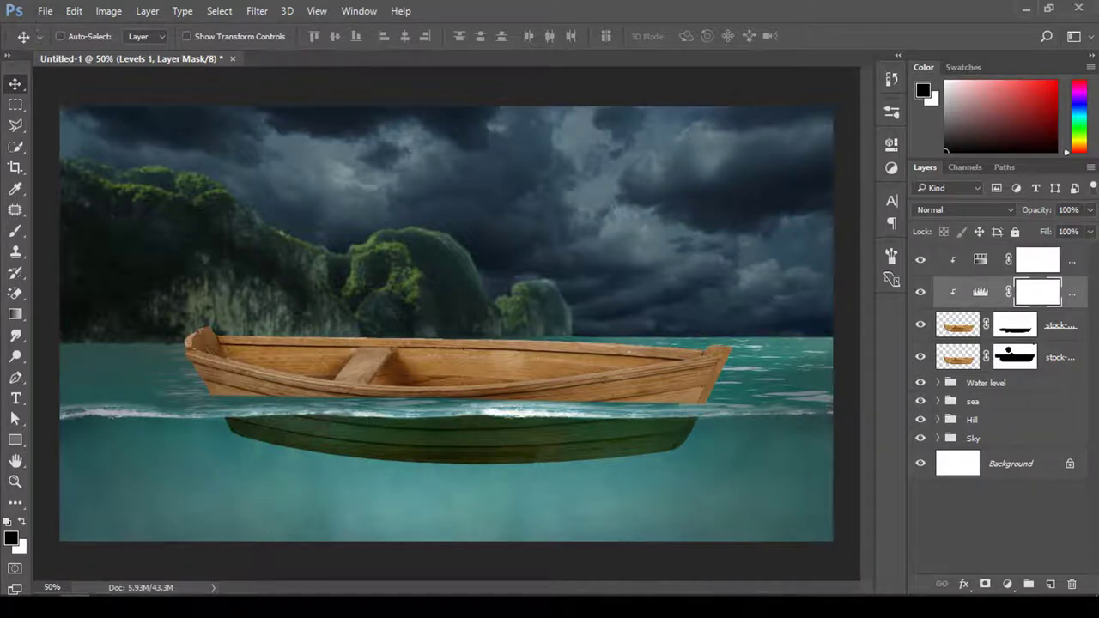
left_click(1071, 266)
left_click(1078, 363, "shift")
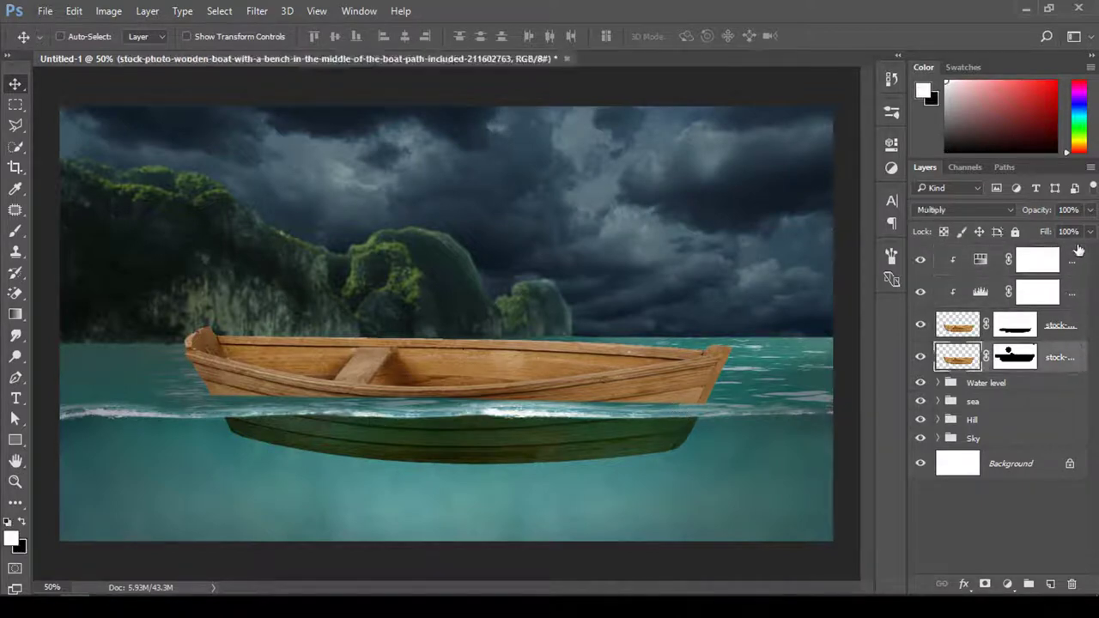
key("ctrl+g")
double_click(982, 255)
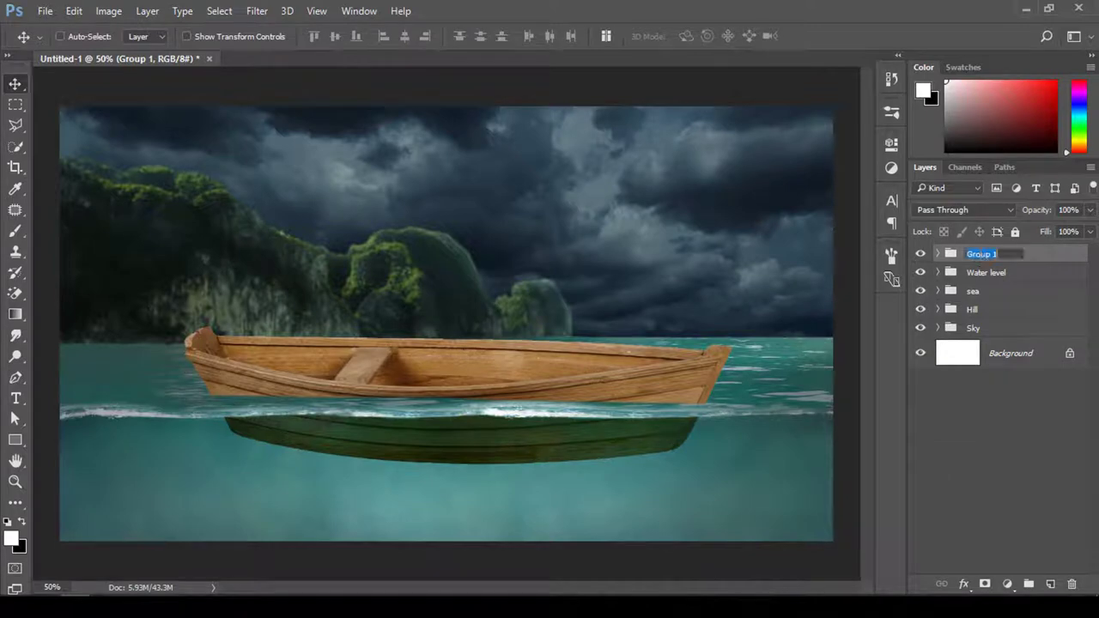
type("Boat")
key("Return")
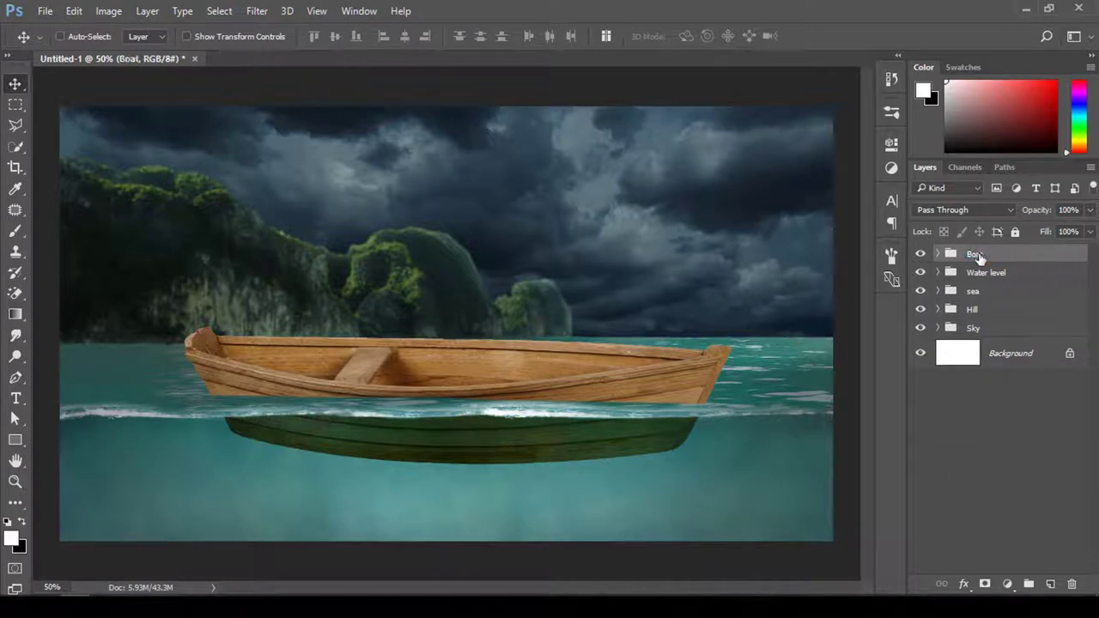
left_click(45, 10)
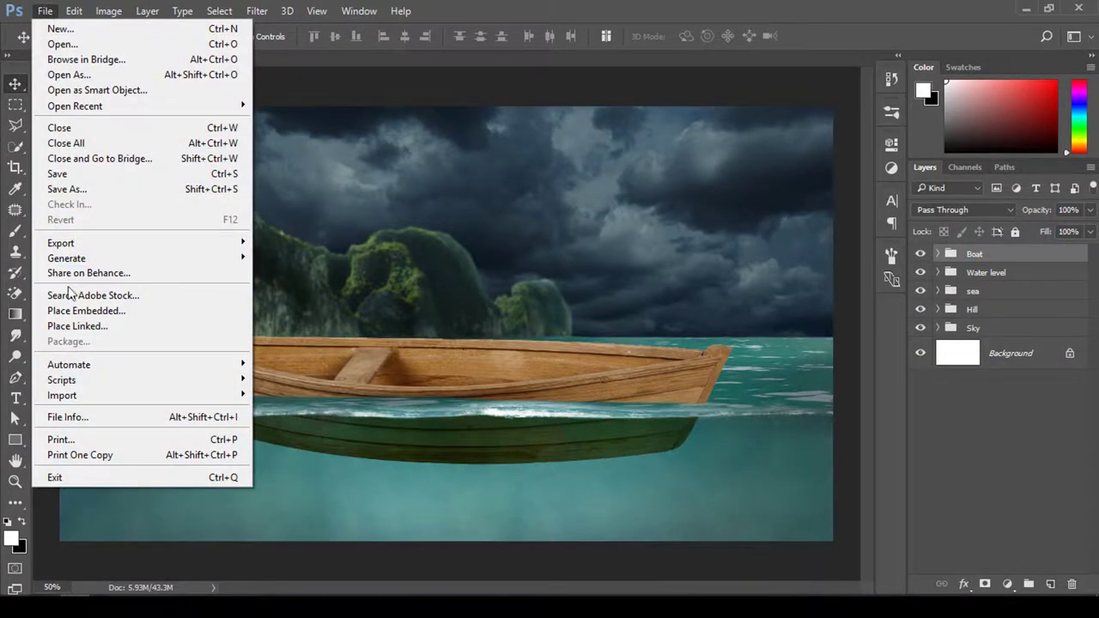
- Place the child-with-telescope photo over the rowboat, scaled to about 70.6% and semi-transparent
left_click(69, 309)
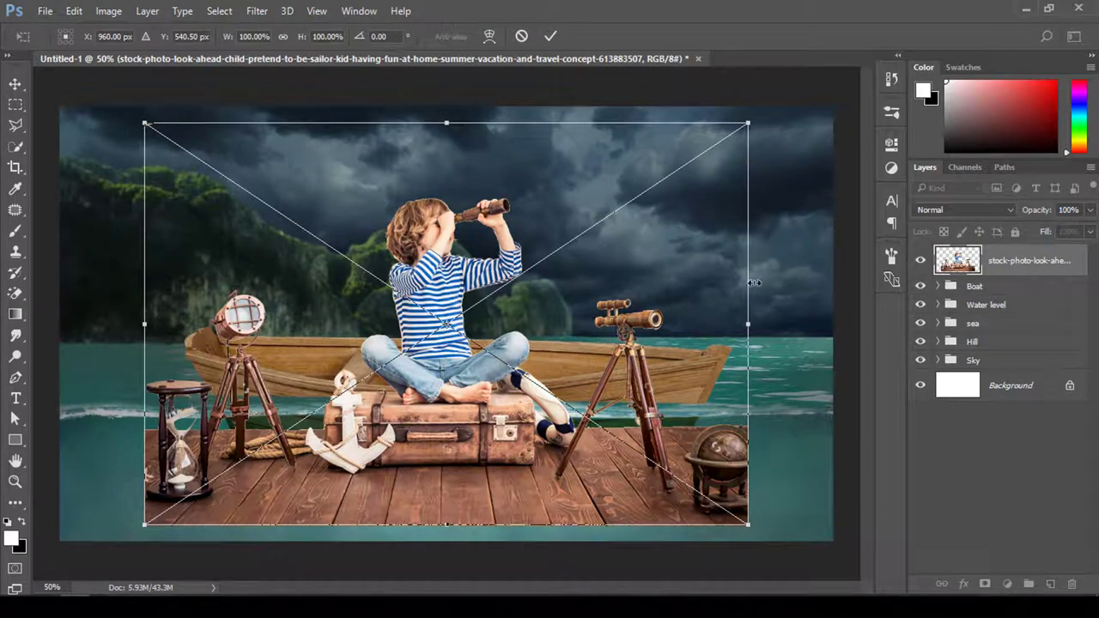
left_click_drag(478, 434, 491, 390)
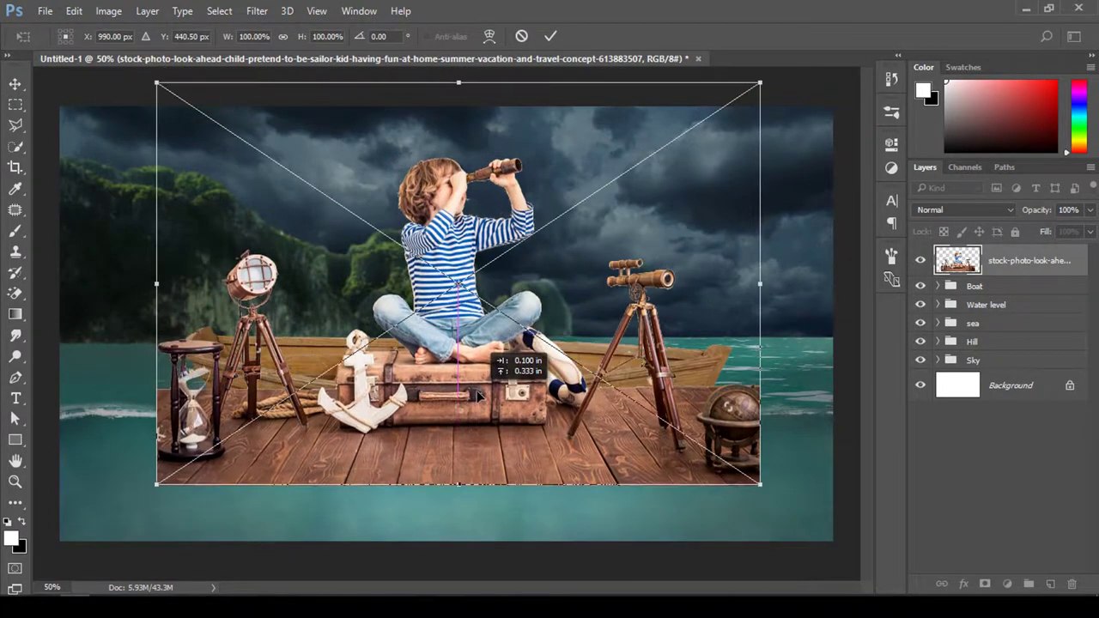
left_click_drag(759, 485, 673, 424)
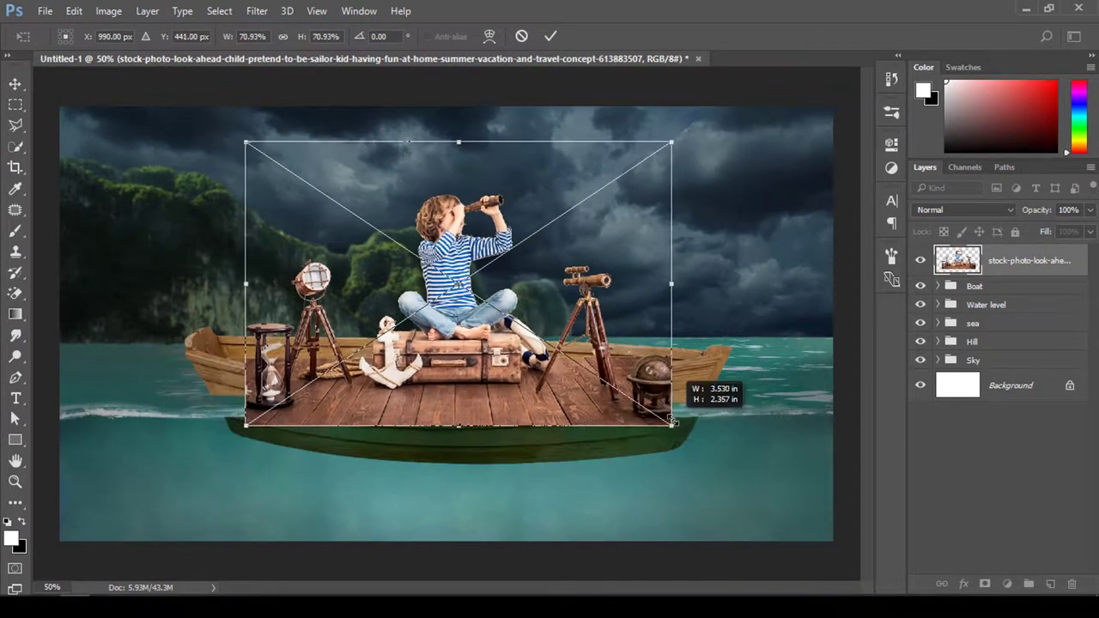
left_click_drag(531, 404, 529, 380)
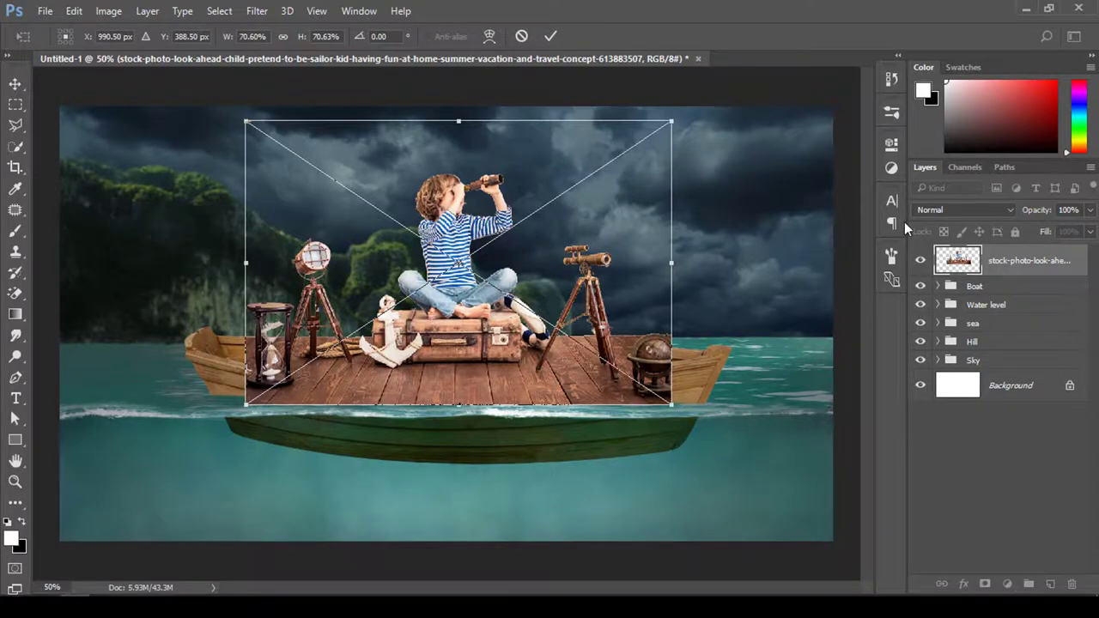
key("ctrl+plus")
left_click_drag(1037, 209, 1014, 217)
key("ctrl+plus")
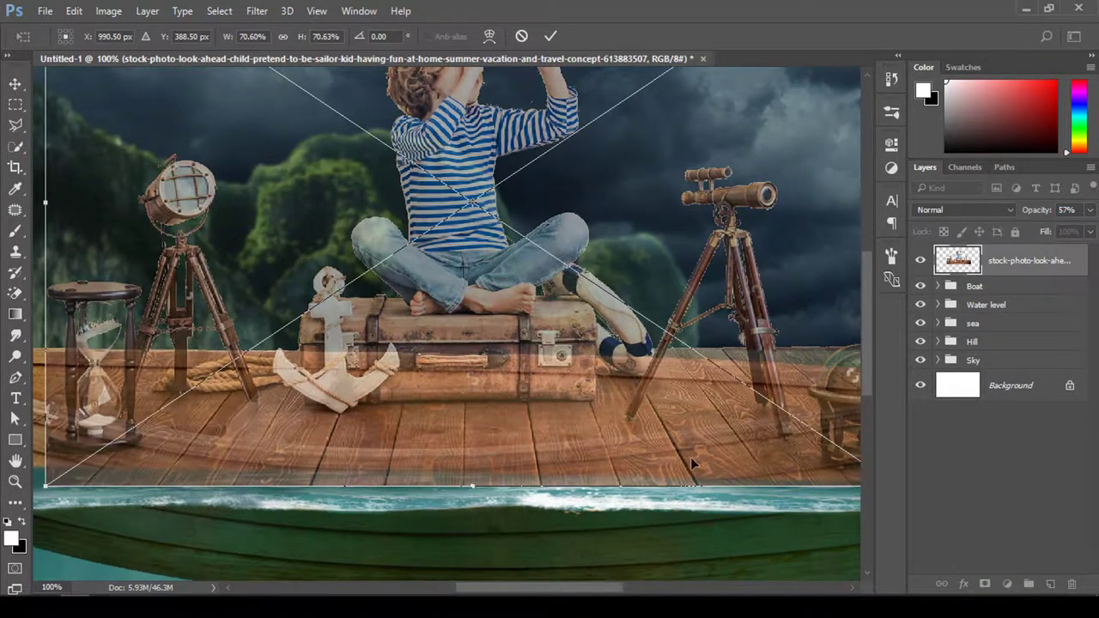
- Rotate the deck photo 1.83° to match the boat, nudge it into place, and commit
mouse_move(524, 445)
left_mouse_down()
mouse_move(537, 422)
mouse_move(549, 429)
left_mouse_up()
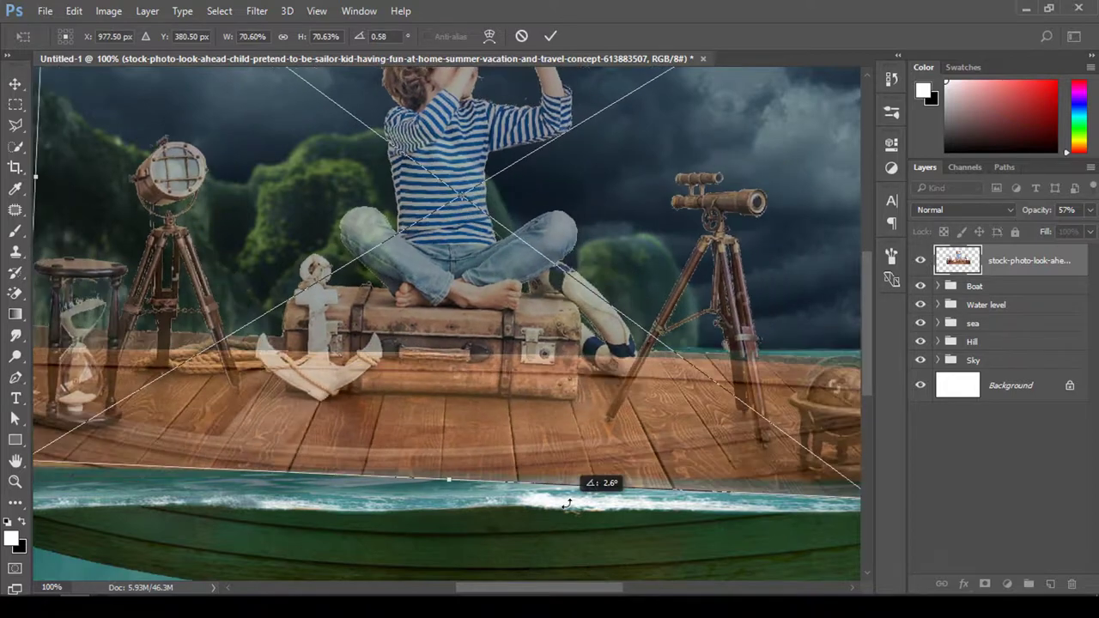
left_click_drag(567, 481, 593, 485)
left_click_drag(550, 429, 564, 432)
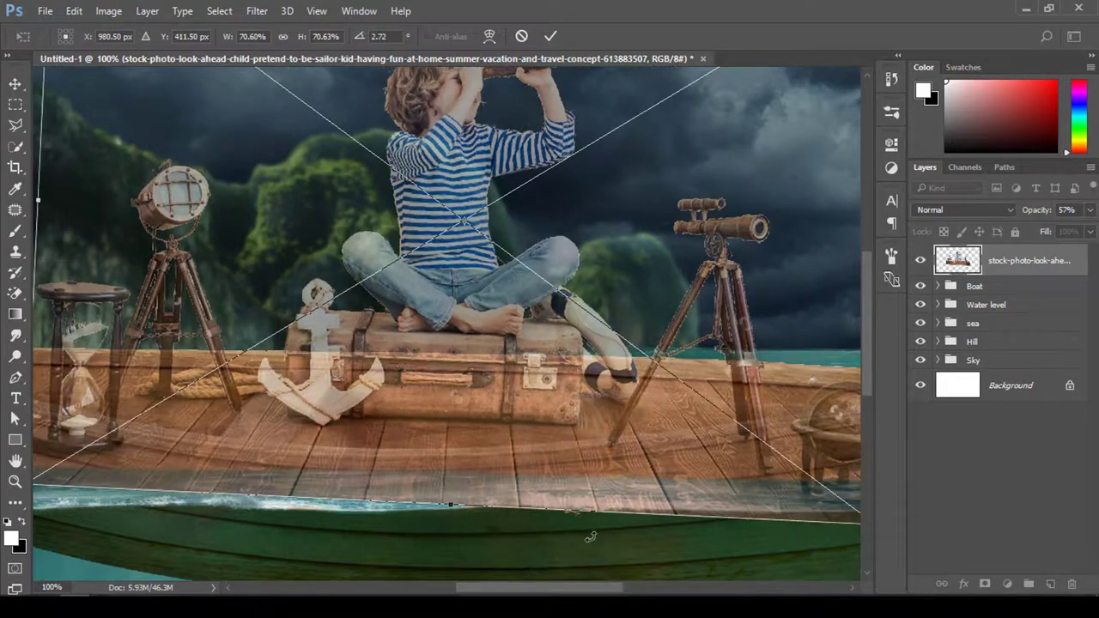
left_click_drag(591, 538, 608, 554)
left_click_drag(603, 420, 586, 423)
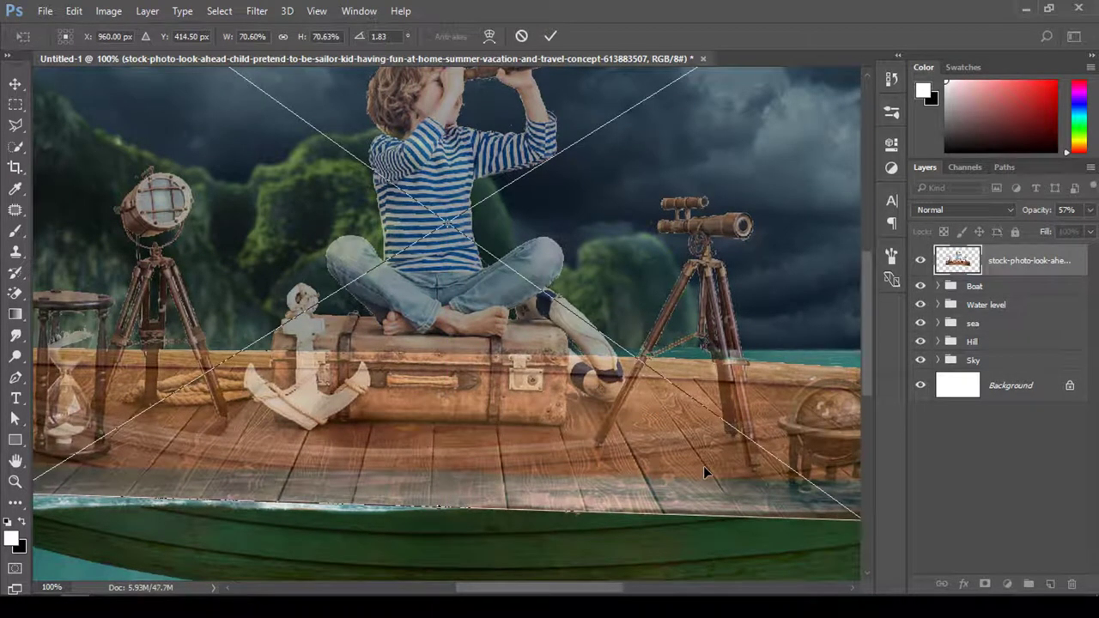
key("ctrl+minus")
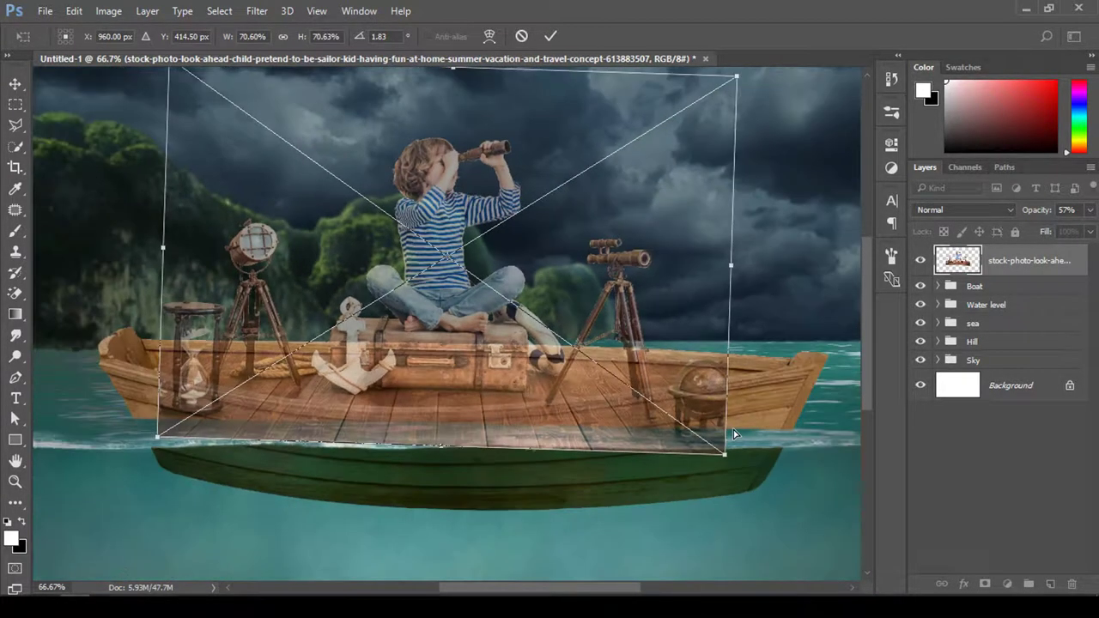
left_click_drag(515, 371, 537, 368)
key("Return")
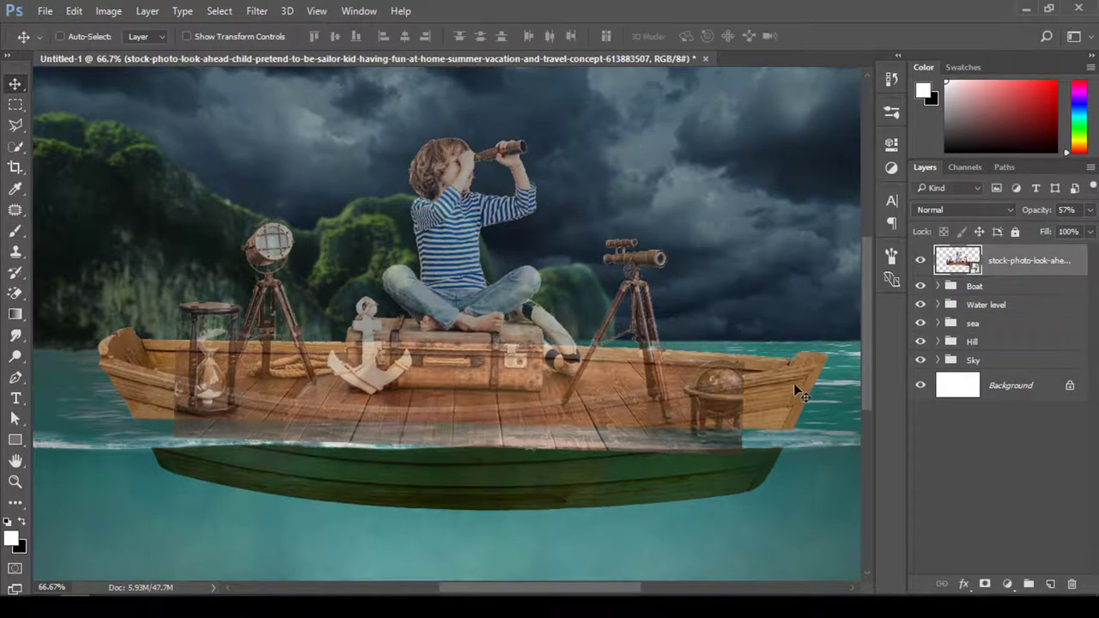
- Set the deck photo's opacity to 72% and add a layer mask to it
key("z")
left_click(744, 395)
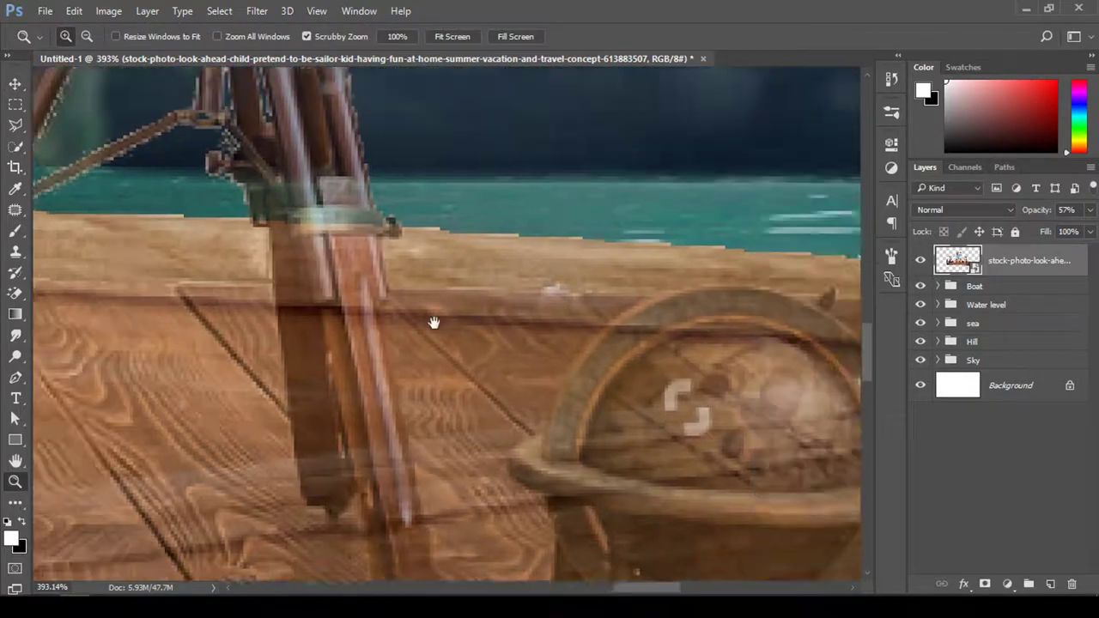
scroll(434, 322, "down", 2)
left_click_drag(467, 326, 545, 321)
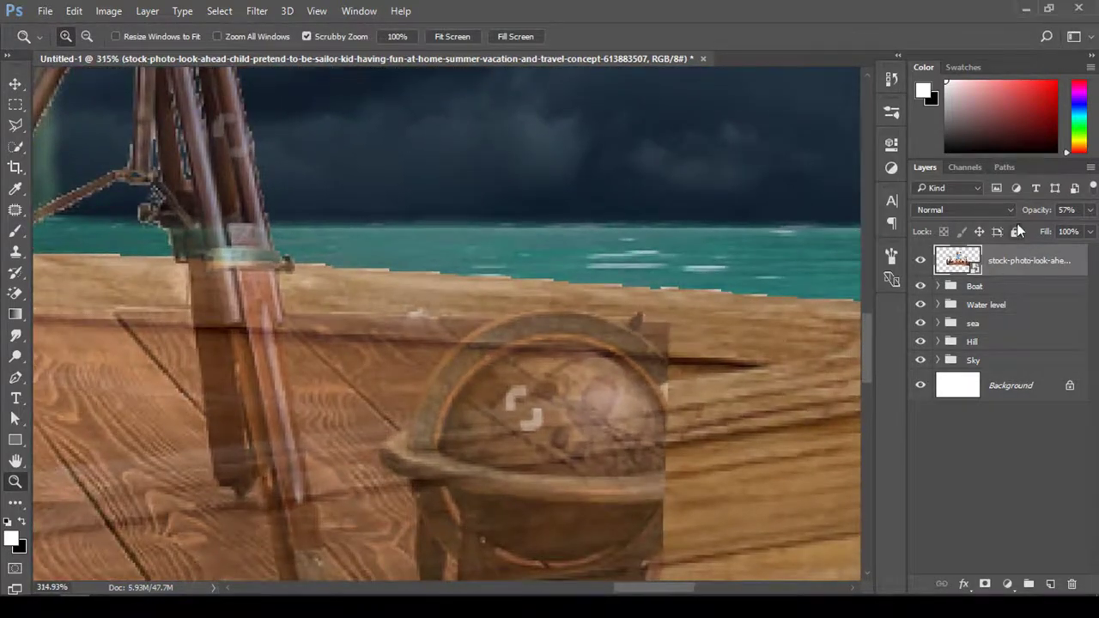
left_click_drag(1037, 213, 1041, 213)
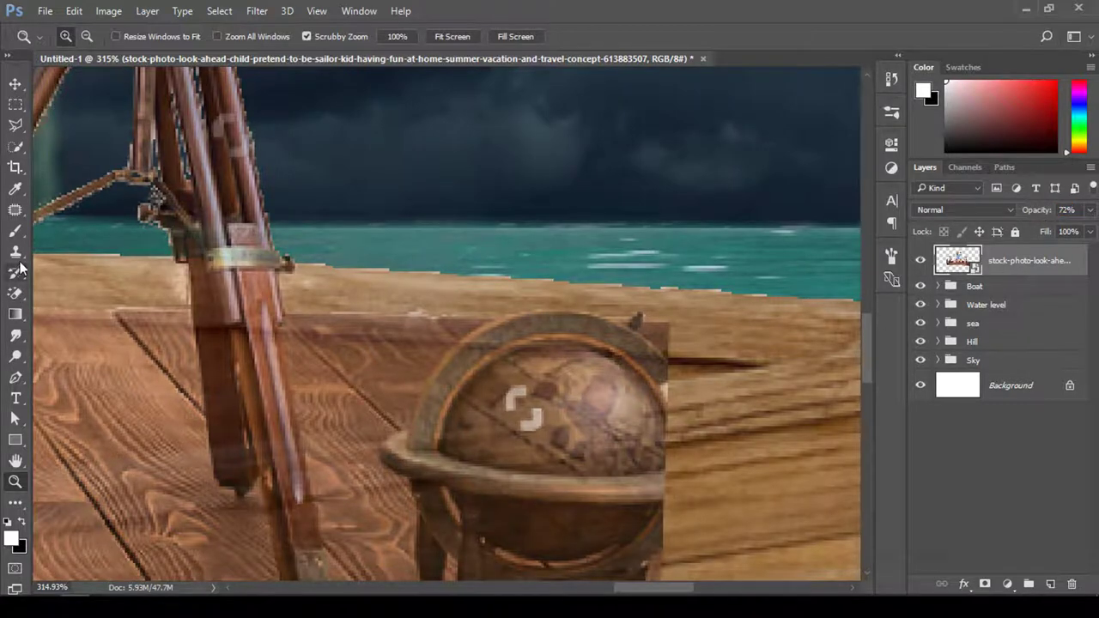
left_click(15, 230)
left_click(985, 584)
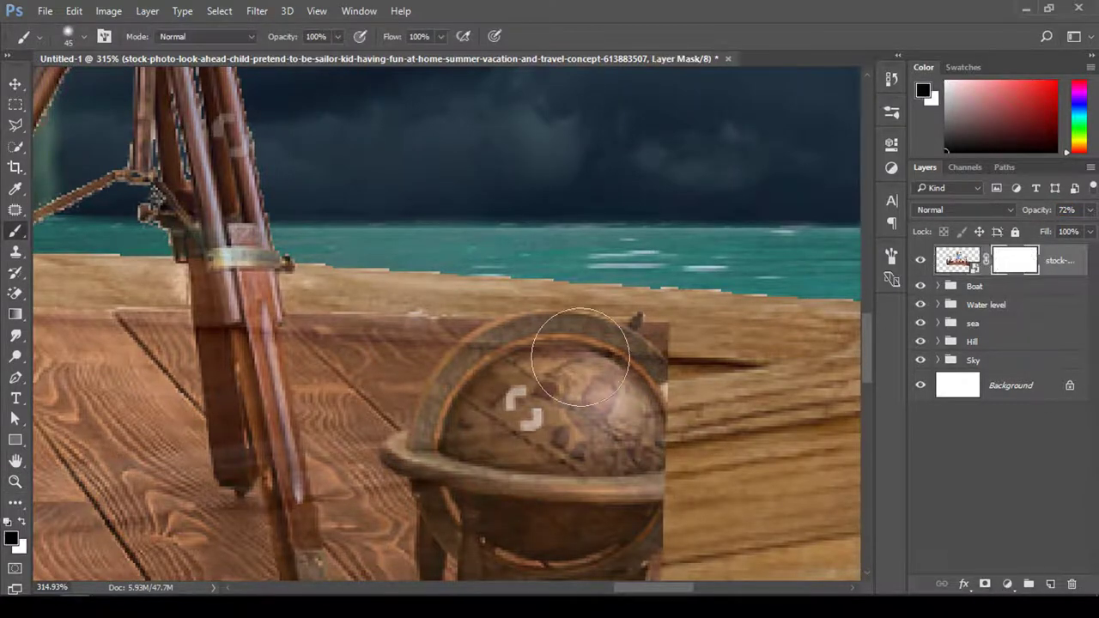
- Mask the deck photo's edge along the boat rail and front deck edge with a fine brush
right_click(627, 249)
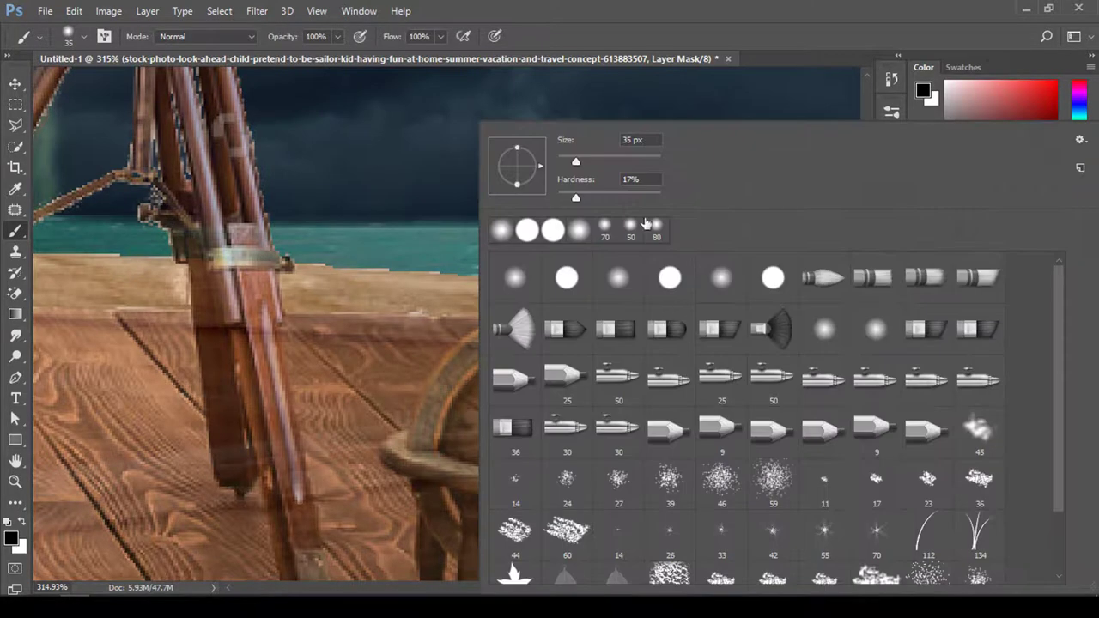
key("Return")
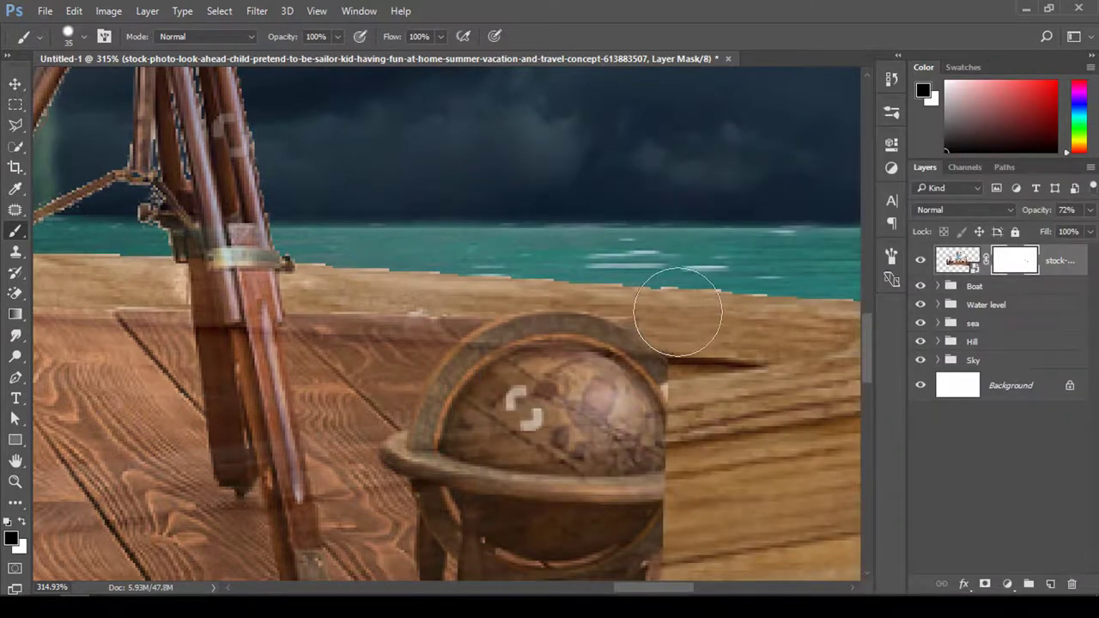
left_click(669, 316)
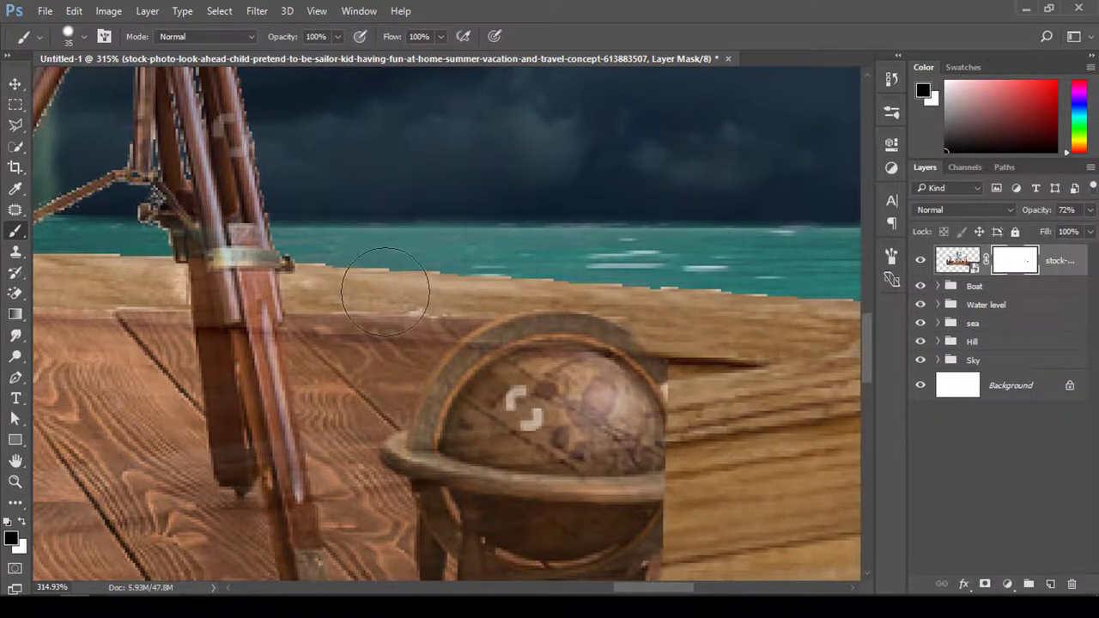
left_click(355, 295, "shift")
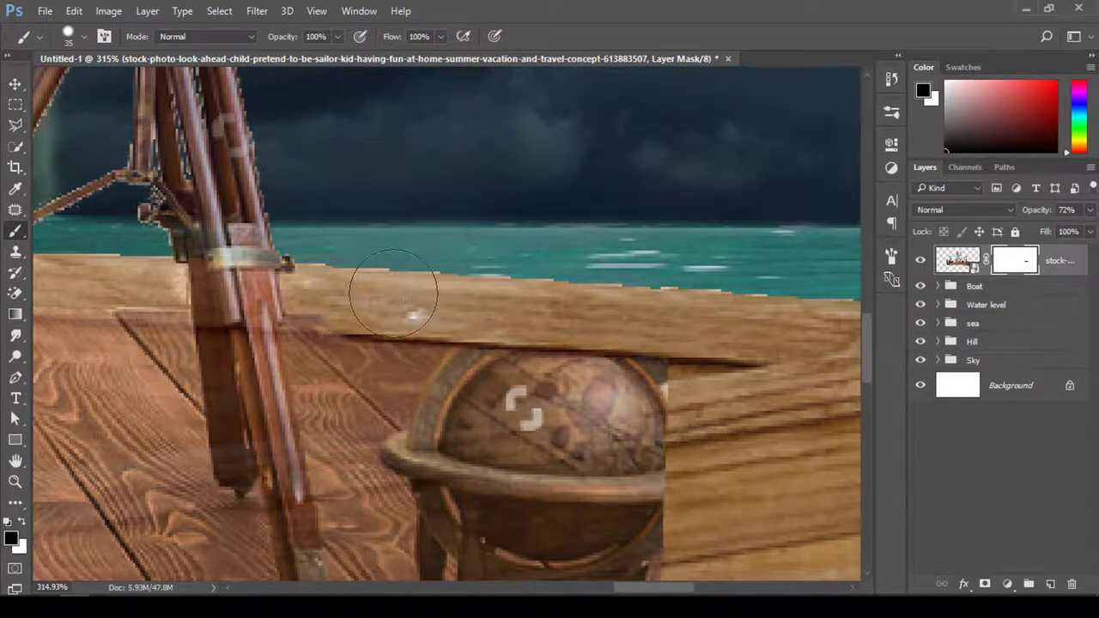
key("bracketleft")
key("bracketleft")
key("bracketleft")
left_click_drag(291, 311, 576, 372)
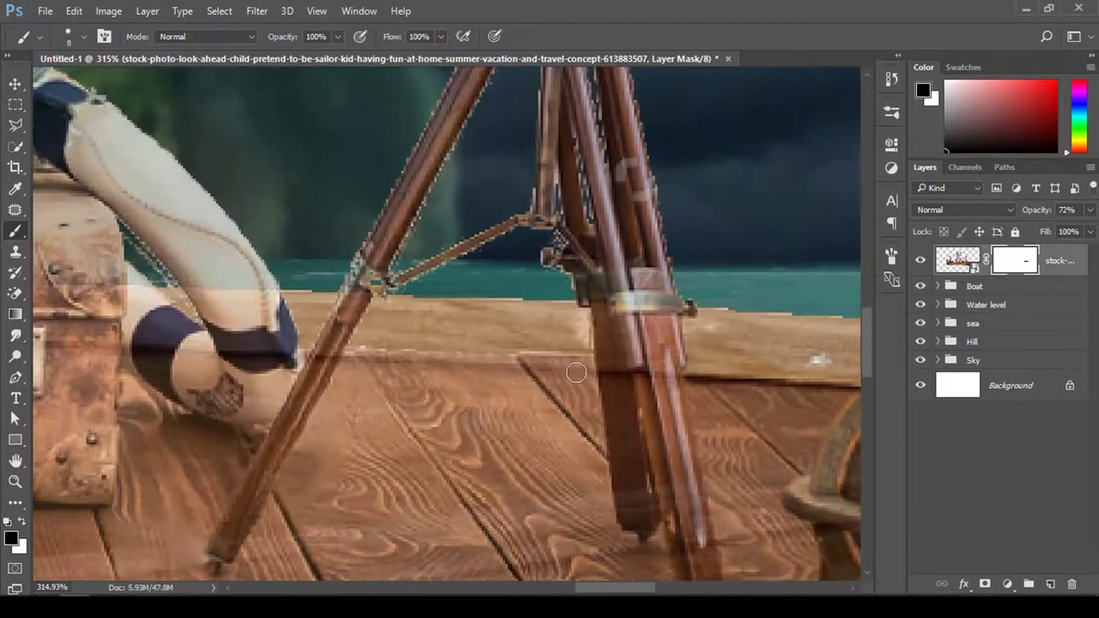
left_click(352, 358, "shift")
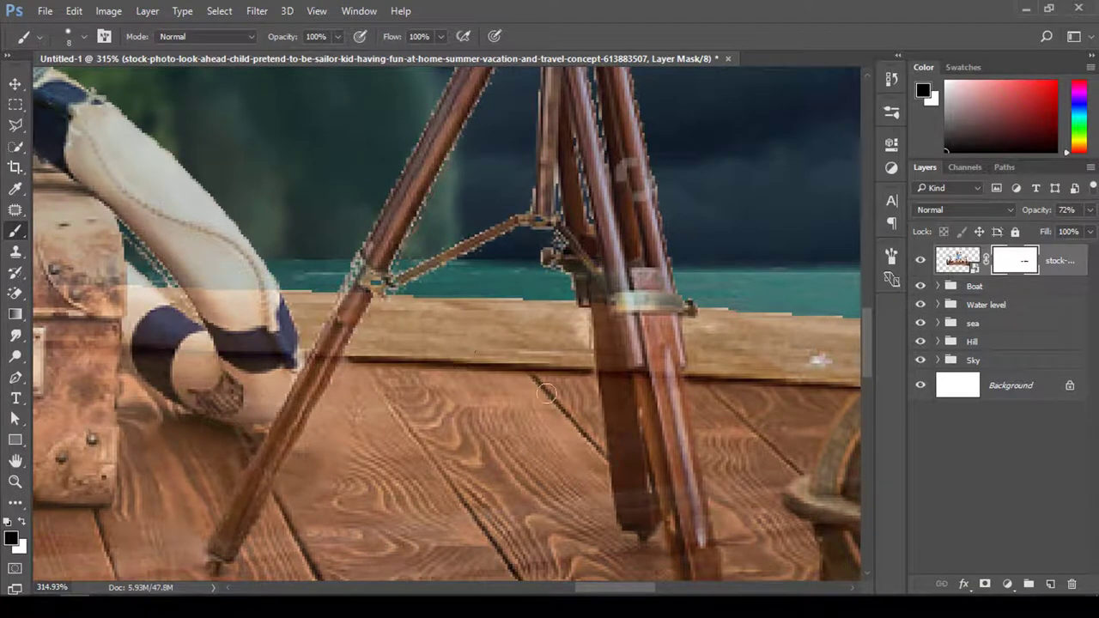
key("x")
left_click_drag(579, 389, 373, 378)
key("x")
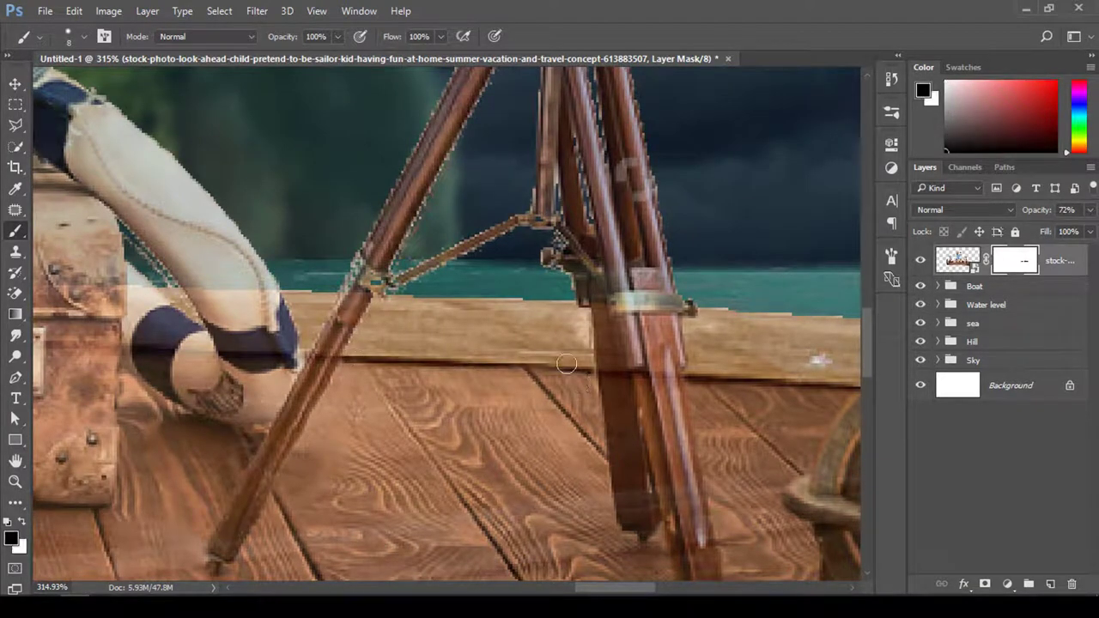
left_click_drag(566, 363, 291, 349)
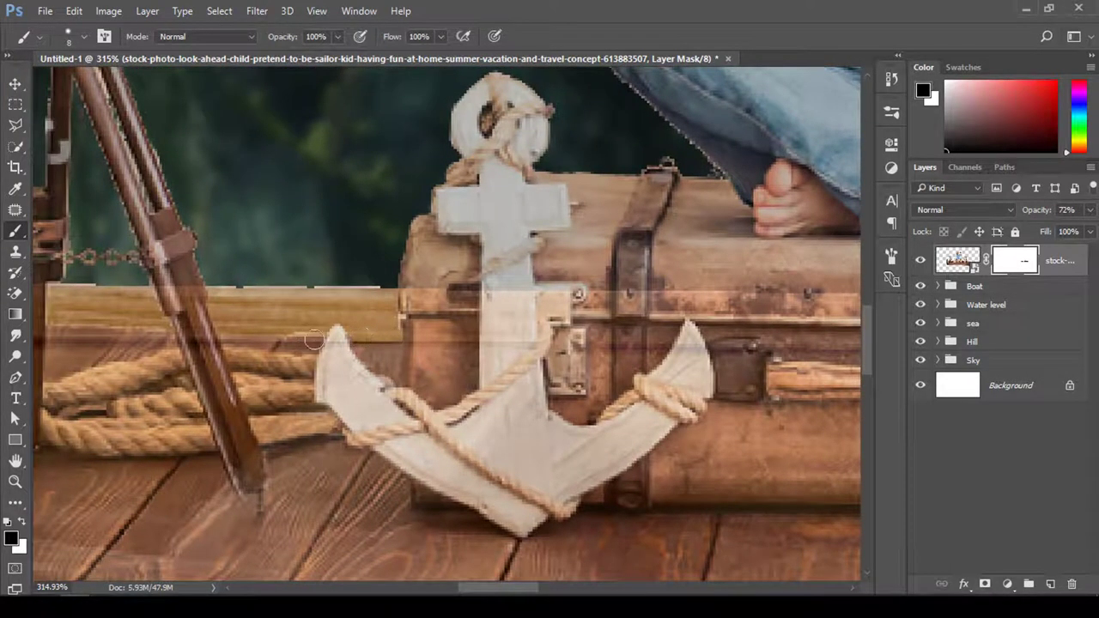
- Refine the mask around the tripod and hourglass, showing the boat's lighter wood
left_click_drag(151, 347, 448, 343)
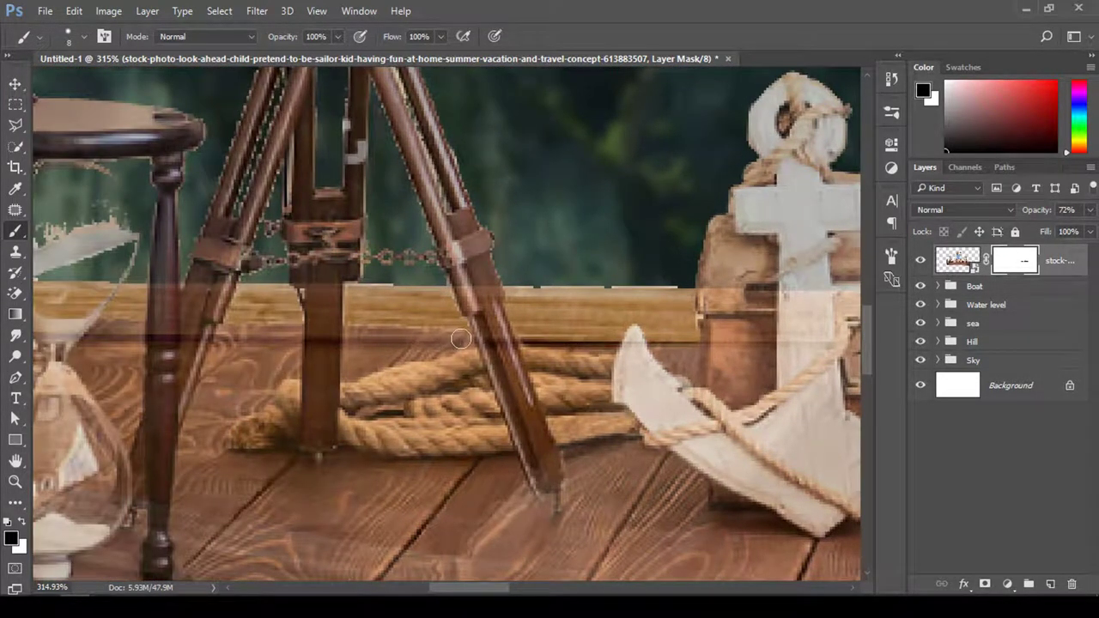
left_click_drag(356, 336, 455, 338)
key("x")
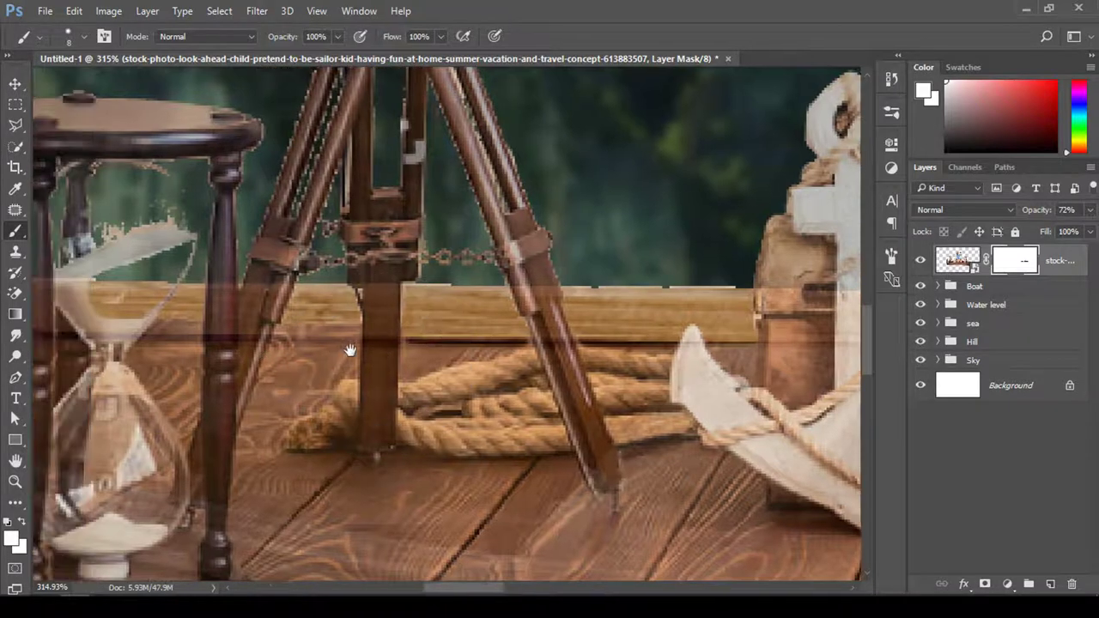
left_click_drag(290, 351, 422, 344)
key("x")
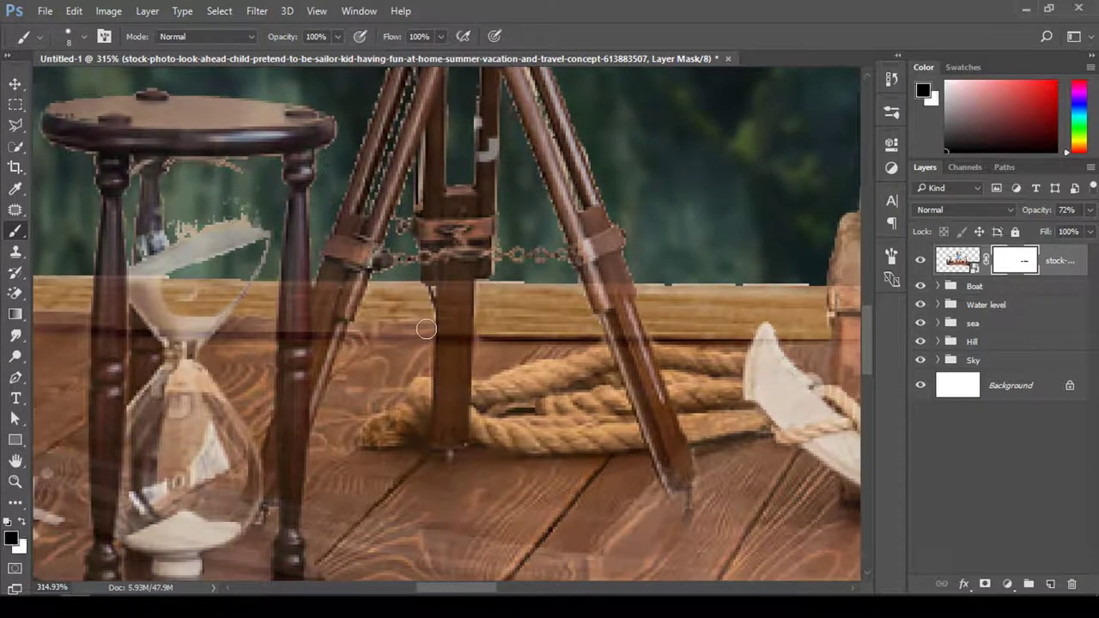
left_click_drag(353, 330, 414, 322)
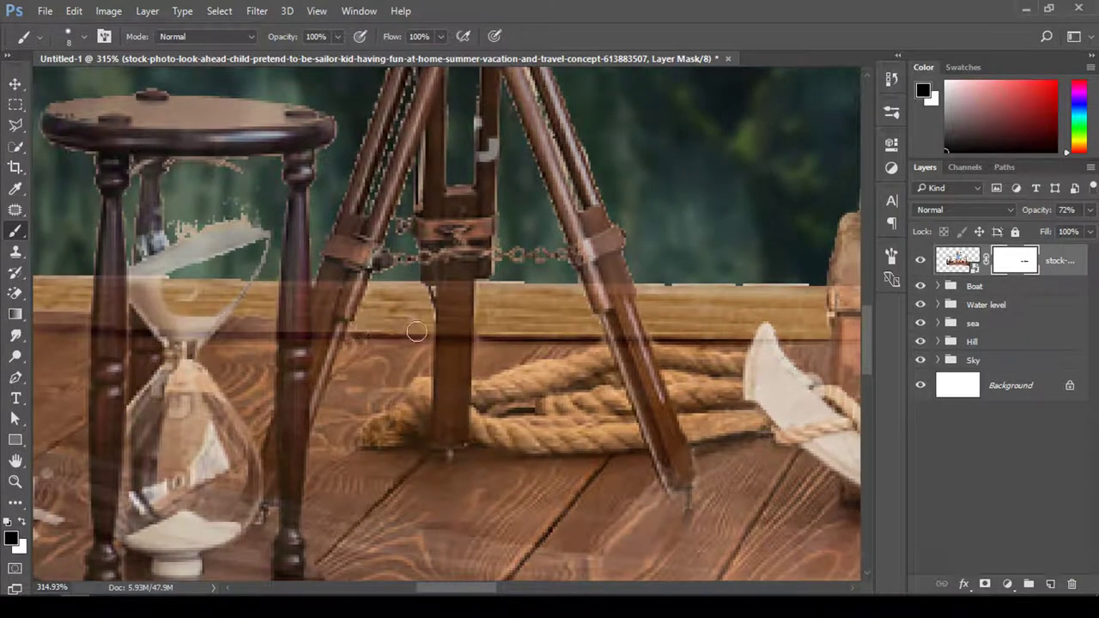
scroll(375, 332, "left", 5)
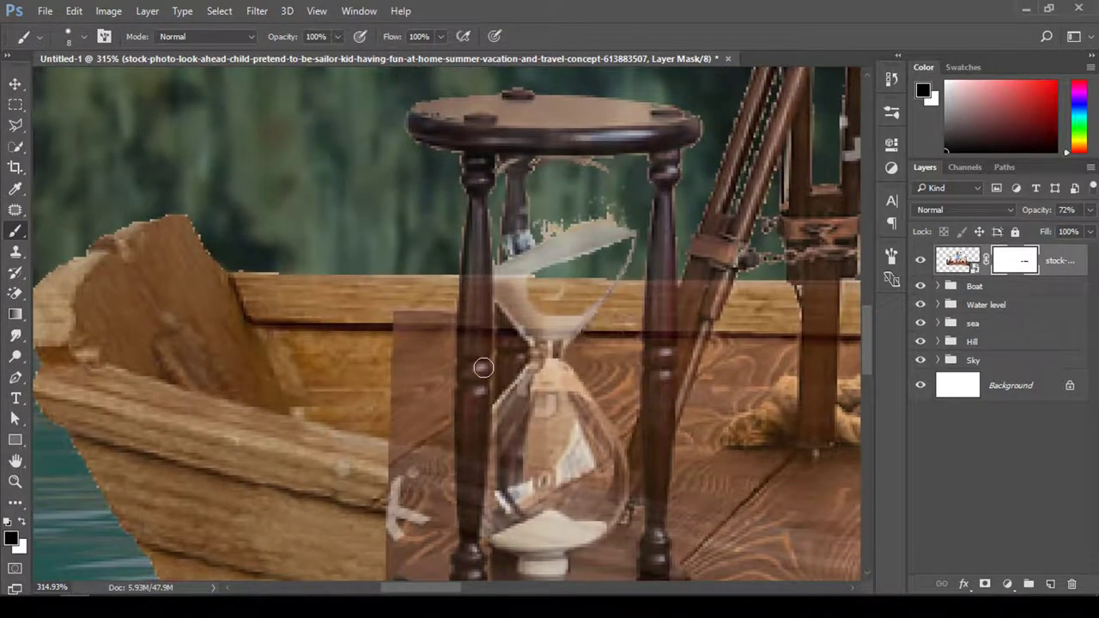
key("x")
key("x")
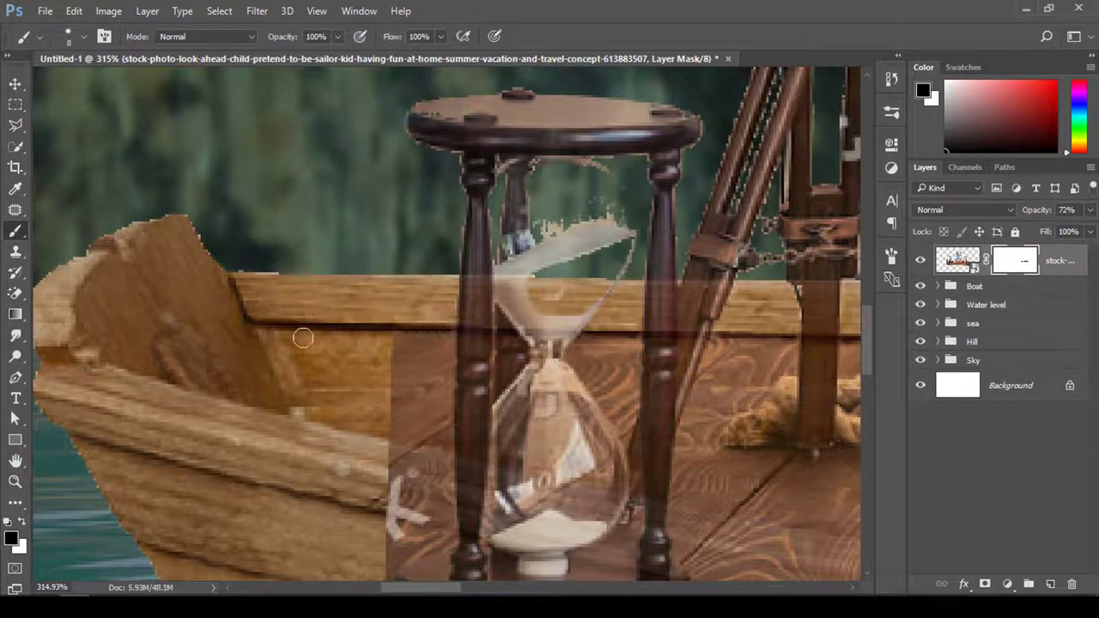
left_click_drag(548, 343, 484, 272)
mouse_move(335, 354)
left_mouse_down()
mouse_move(382, 313)
mouse_move(386, 250)
mouse_move(345, 315)
left_mouse_up()
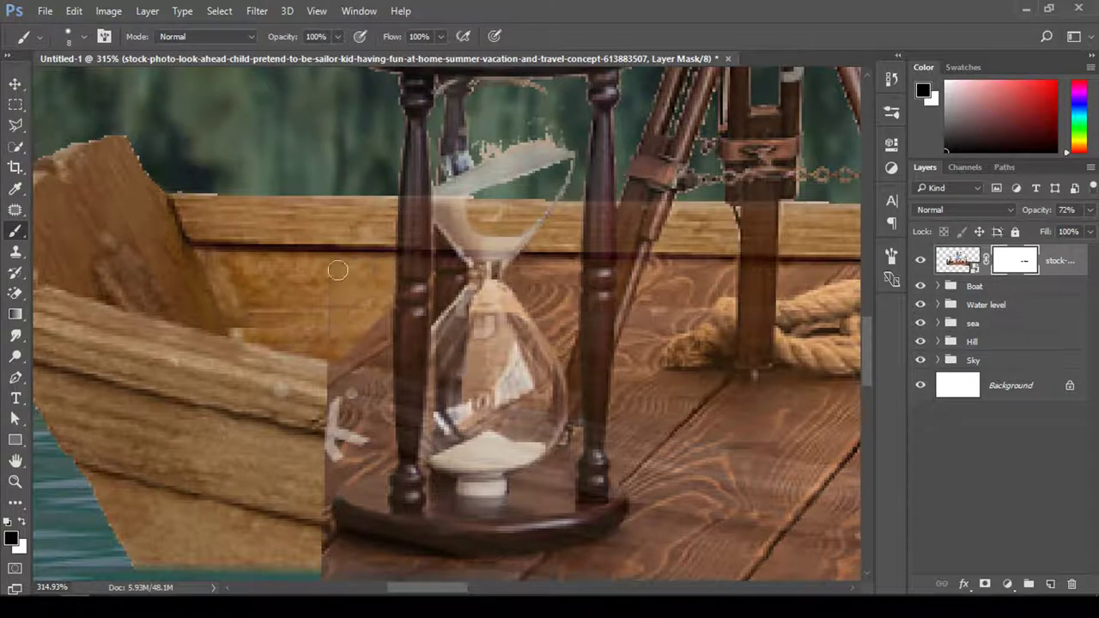
- Mask more of the plank strip and restore the hourglass pillar over it
left_click_drag(654, 433, 228, 354)
left_click_drag(553, 420, 539, 423)
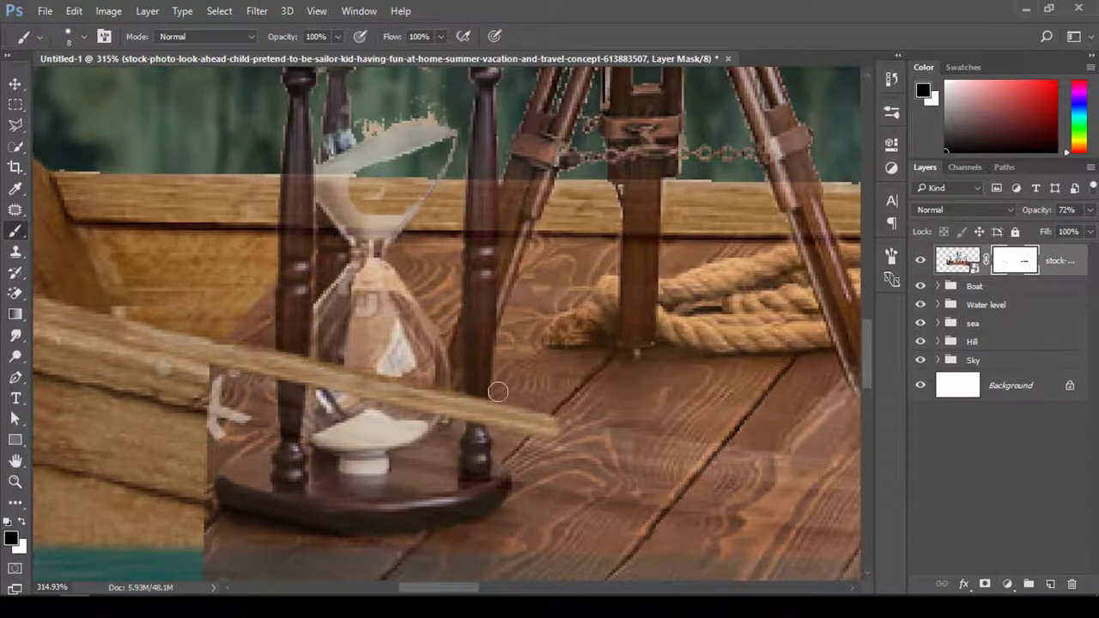
key("x")
left_click_drag(325, 370, 231, 333)
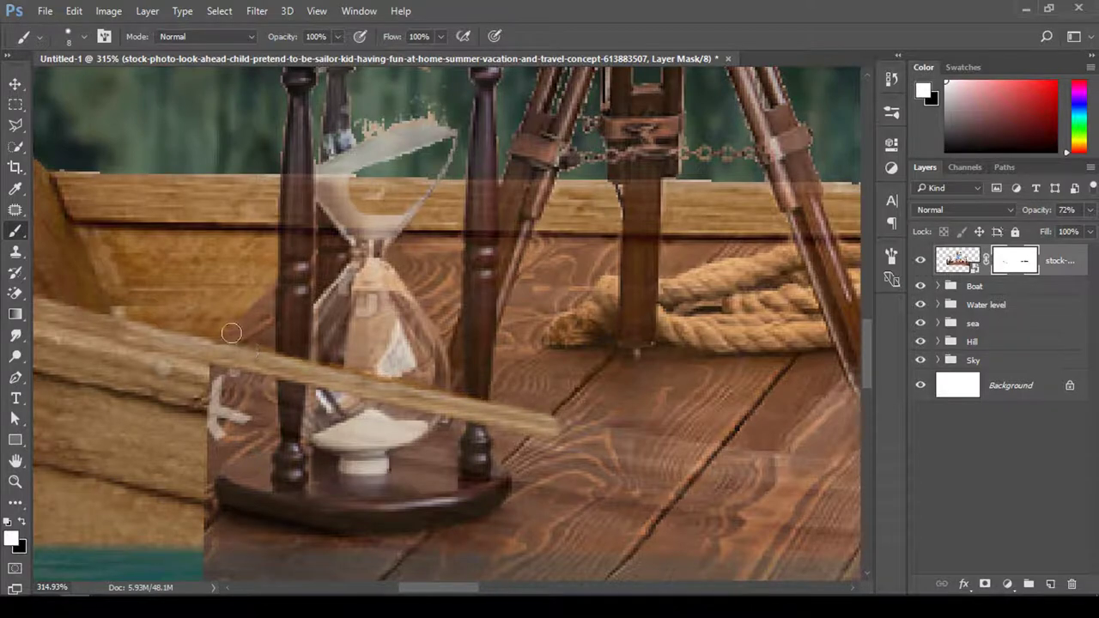
key("x")
- Paint a straight mask line revealing the rail plank across the deck, past the suitcase, to the globe
left_click_drag(684, 468, 263, 368)
left_click_drag(159, 360, 386, 397)
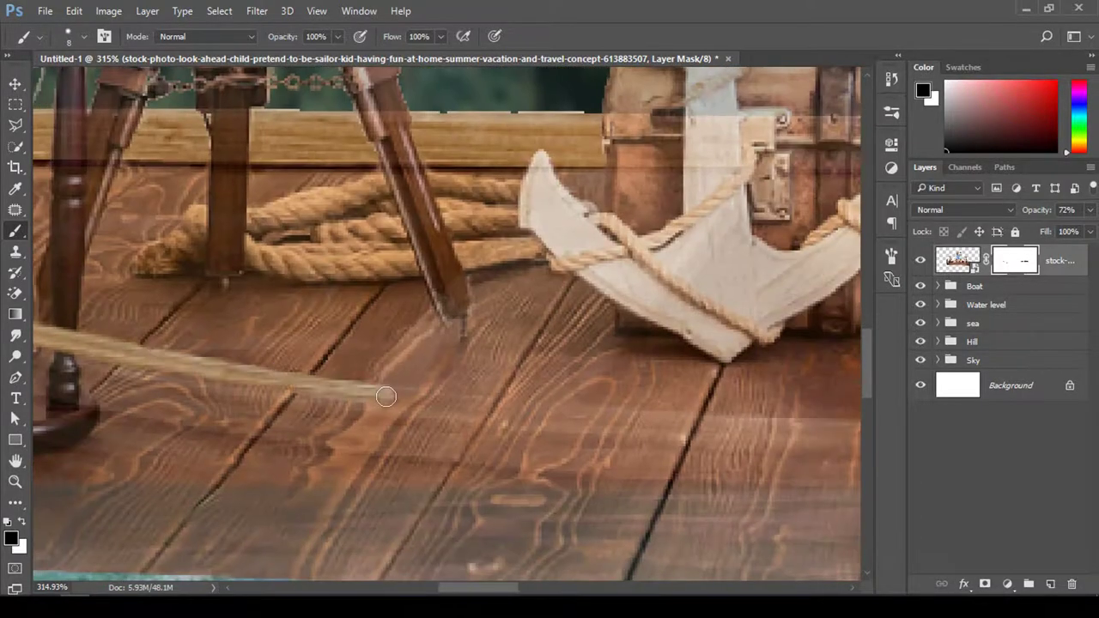
left_click(588, 418, "shift")
left_click(828, 437, "shift")
scroll(618, 425, "right", 5)
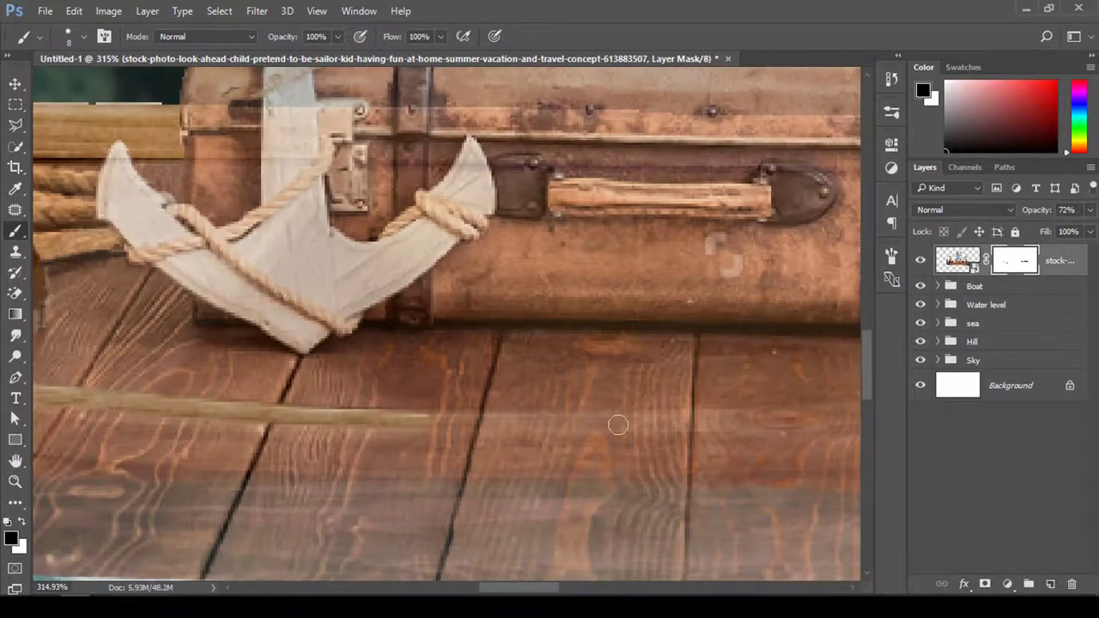
left_click(684, 420, "shift")
scroll(516, 417, "right", 4)
left_click(558, 407, "shift")
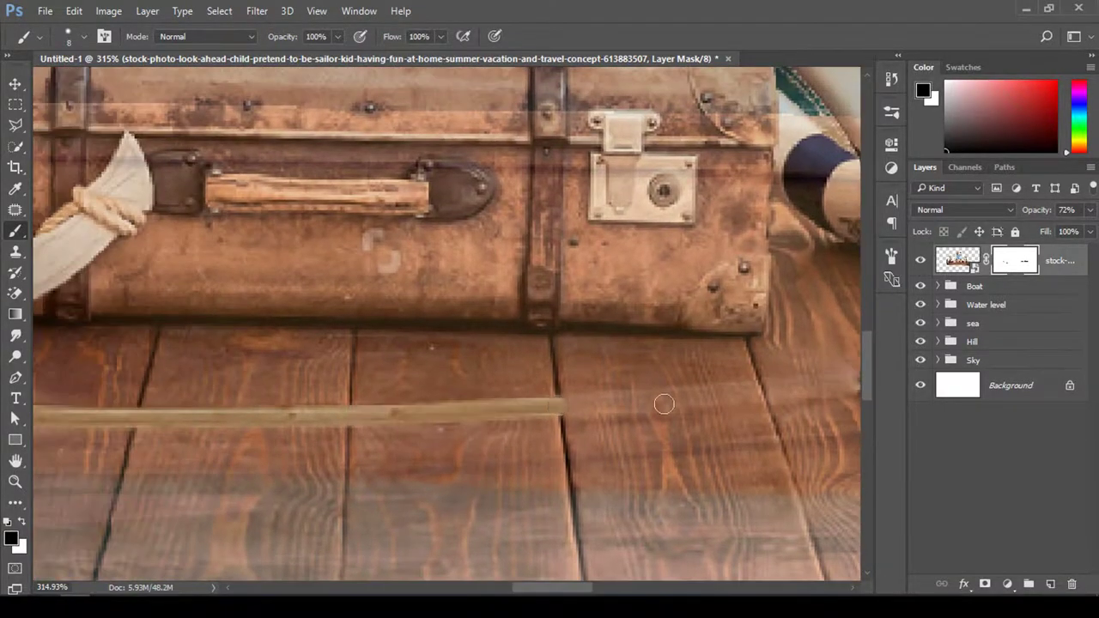
left_click(765, 389, "shift")
left_click_drag(810, 376, 441, 389)
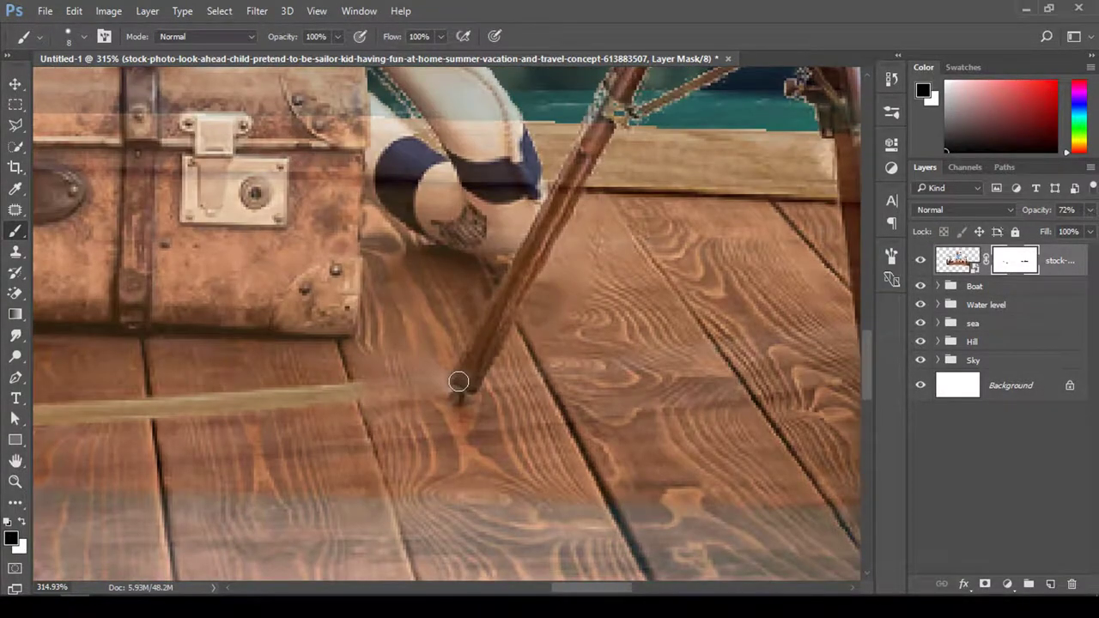
left_click(777, 343, "shift")
left_click_drag(829, 352, 402, 350)
left_click(588, 309, "shift")
left_click_drag(588, 309, 223, 316)
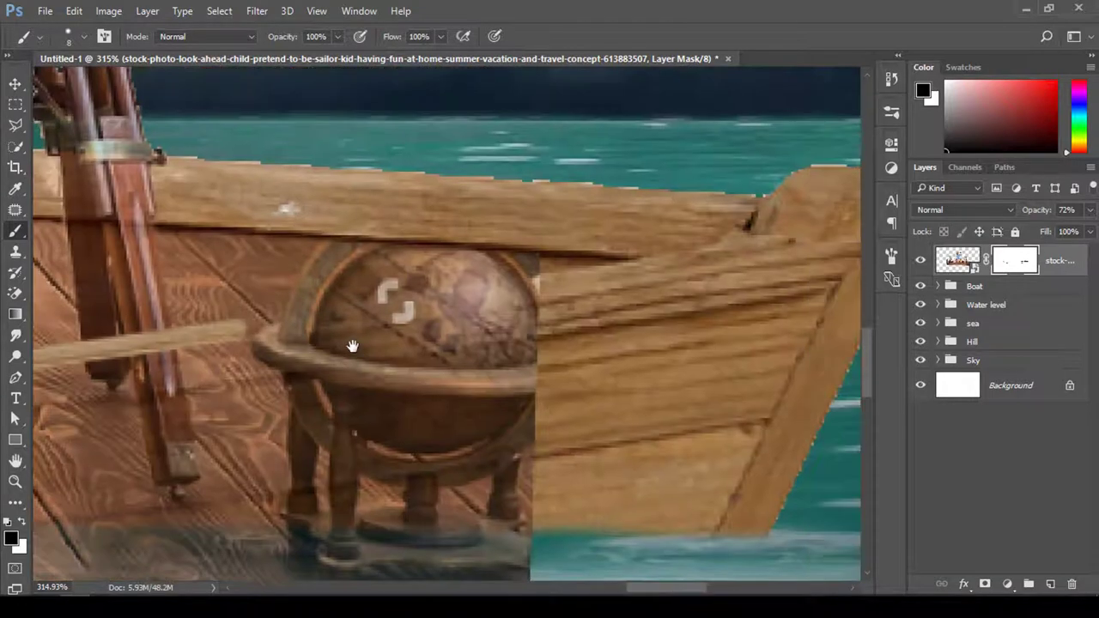
left_click(561, 282, "shift")
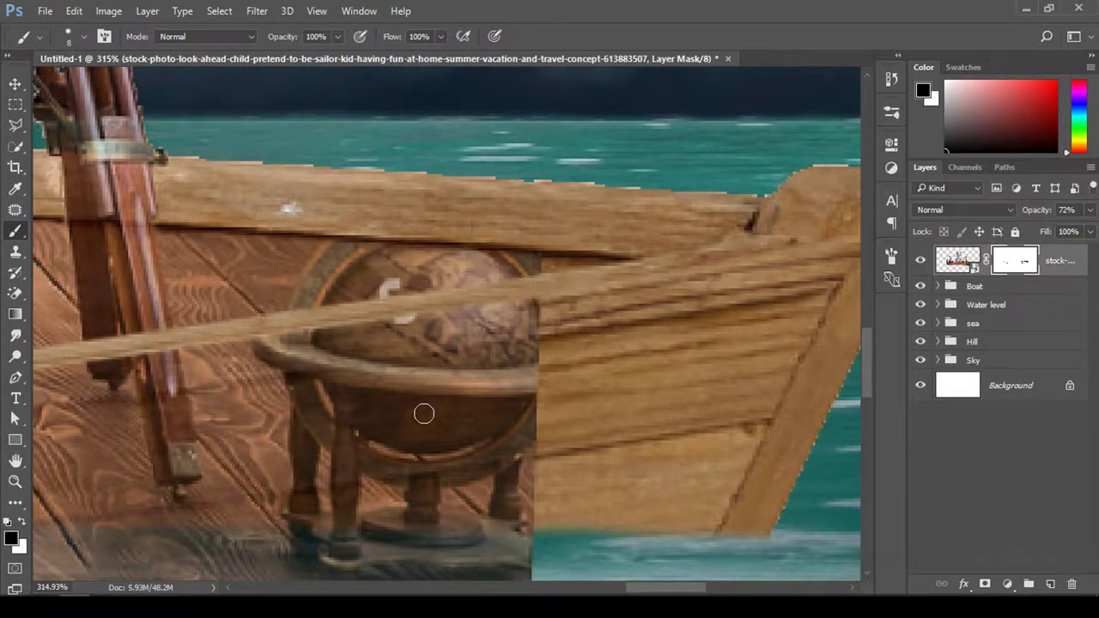
left_click_drag(612, 384, 431, 409)
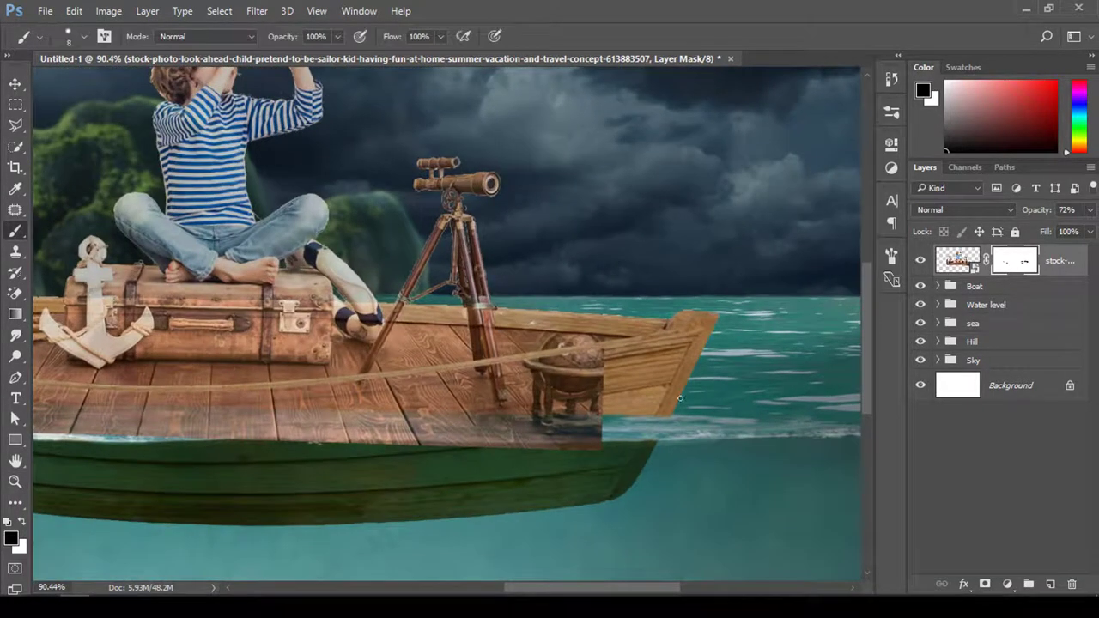
- Paint black along the waterline to hide stray planks from bow to right side, keeping the hull by the hourglass
mouse_move(637, 411)
left_mouse_down()
mouse_move(602, 361)
mouse_move(556, 425)
mouse_move(520, 433)
mouse_move(601, 387)
mouse_move(558, 370)
mouse_move(436, 392)
mouse_move(515, 382)
mouse_move(463, 386)
mouse_move(373, 441)
mouse_move(274, 439)
left_mouse_up()
mouse_move(149, 434)
left_mouse_down()
mouse_move(529, 400)
mouse_move(518, 400)
left_mouse_up()
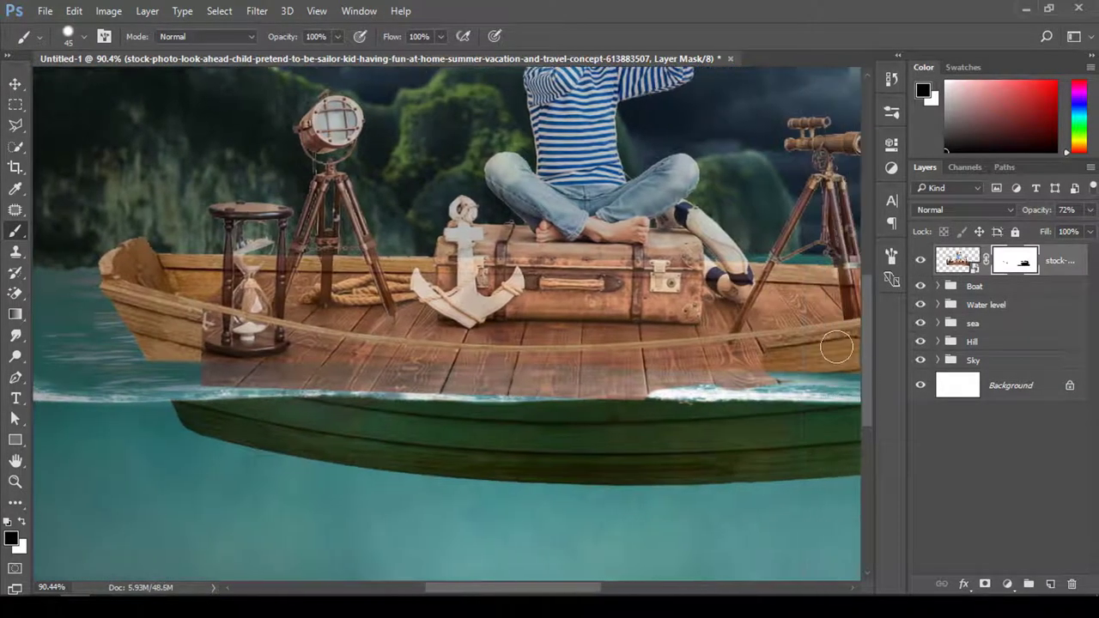
left_click_drag(740, 356, 761, 363)
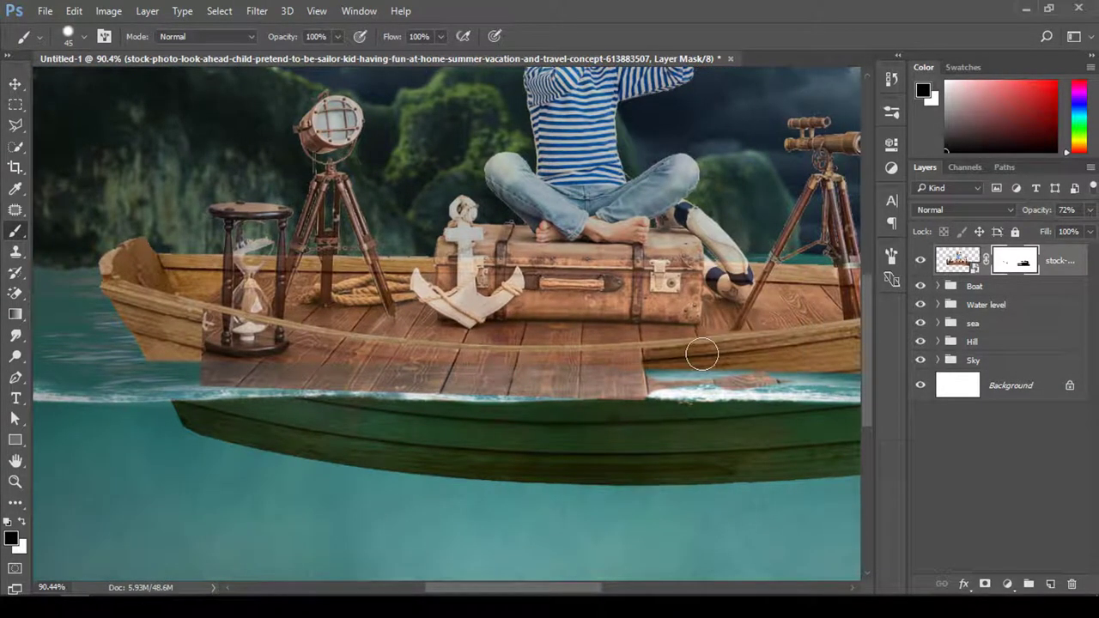
left_click_drag(712, 359, 201, 367)
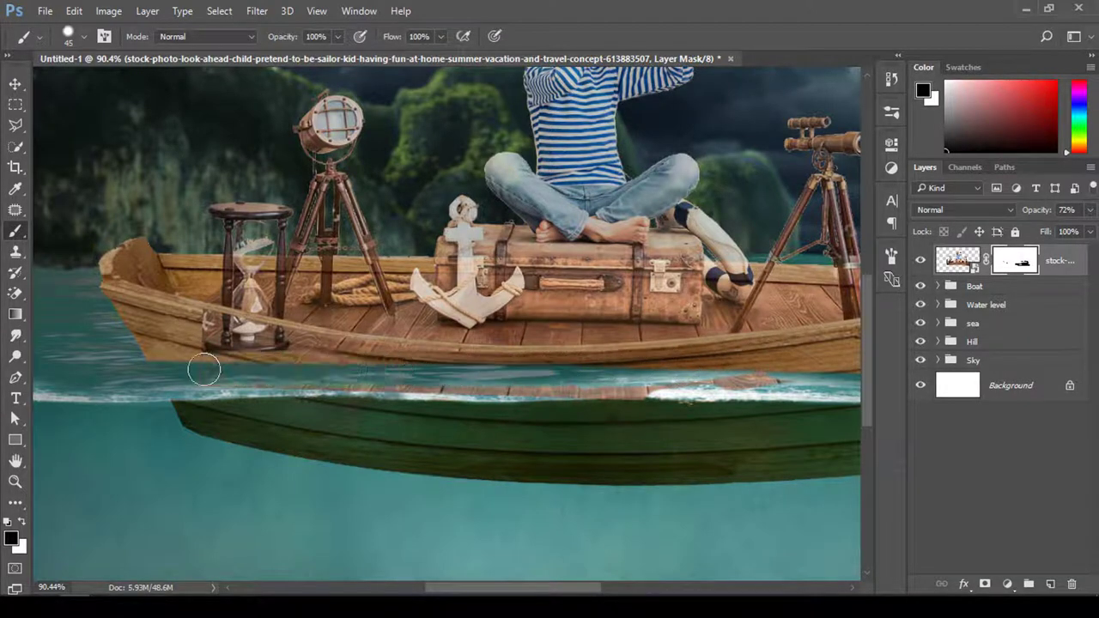
left_click(412, 364, "shift")
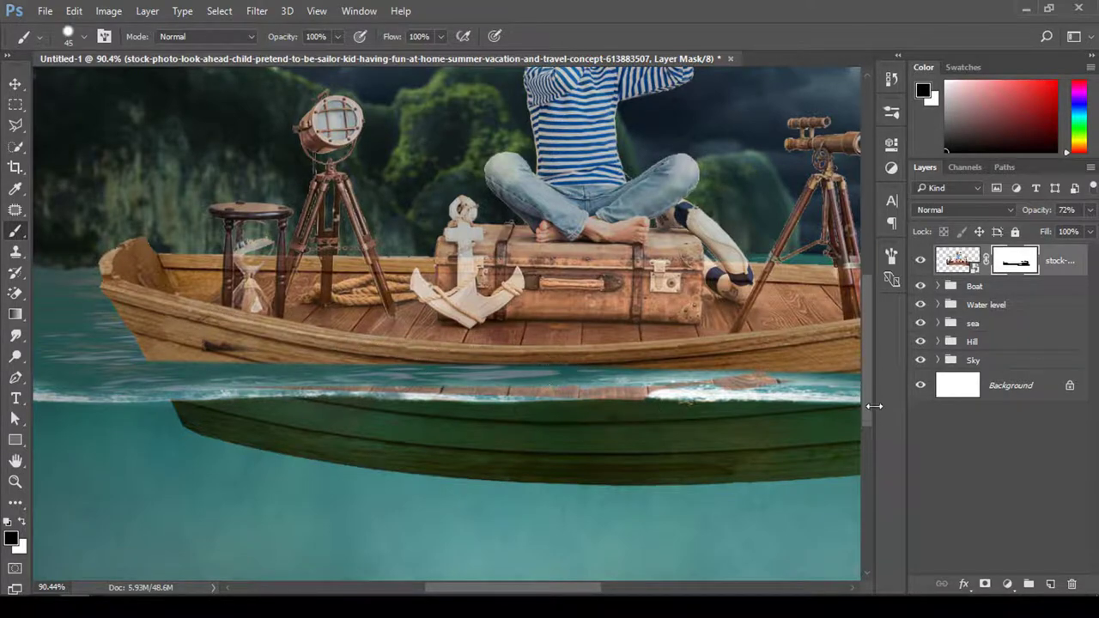
left_click_drag(807, 388, 206, 391)
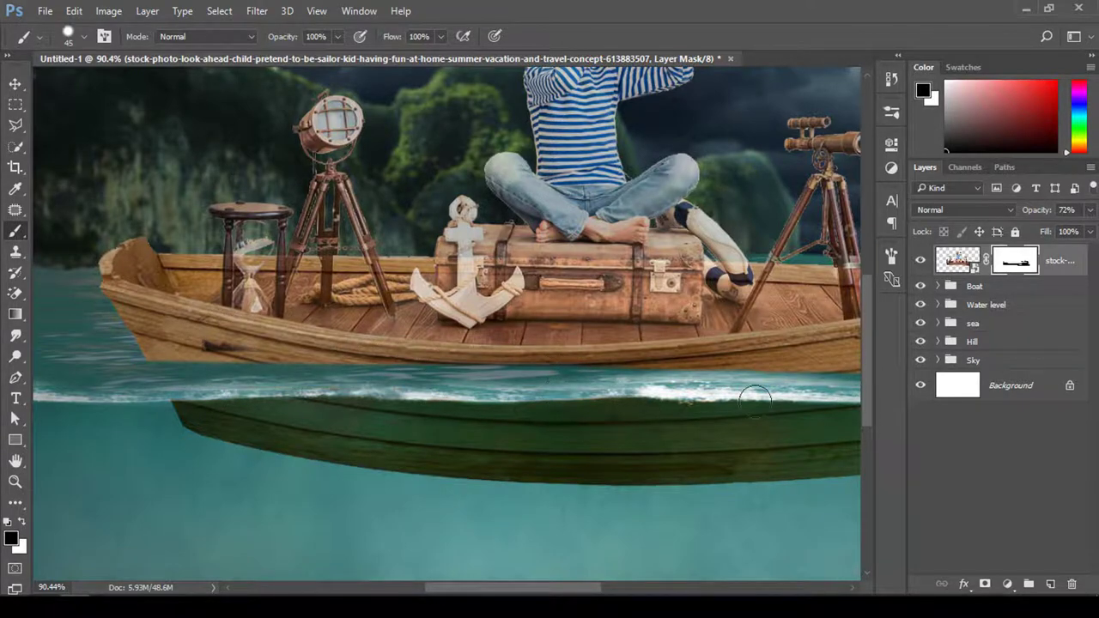
key("z")
mouse_move(565, 387)
left_mouse_down()
mouse_move(527, 378)
mouse_move(530, 396)
left_mouse_up()
key("b")
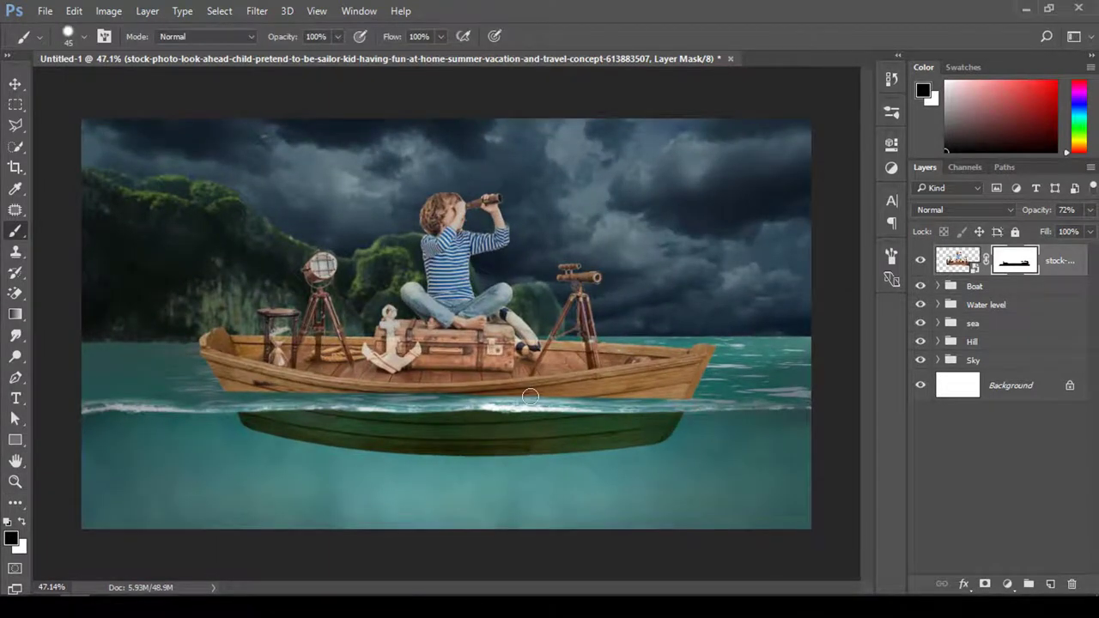
- Set the child layer to 100% opacity and clip a Levels adjustment with midtones at 0.73
left_click(959, 261)
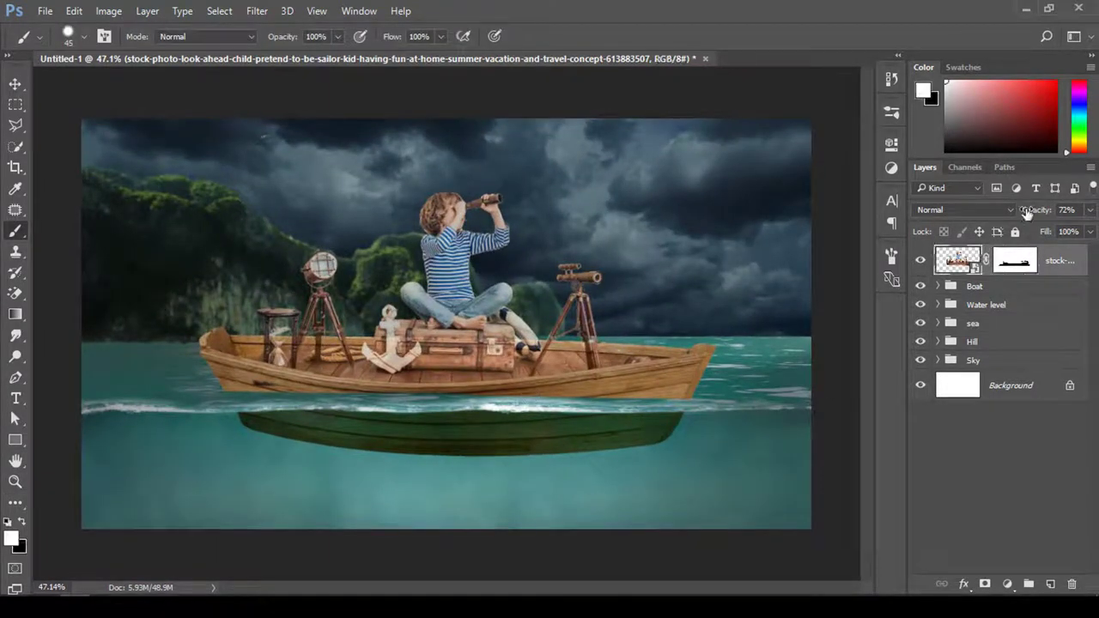
left_click_drag(1035, 211, 1027, 213)
key("Return")
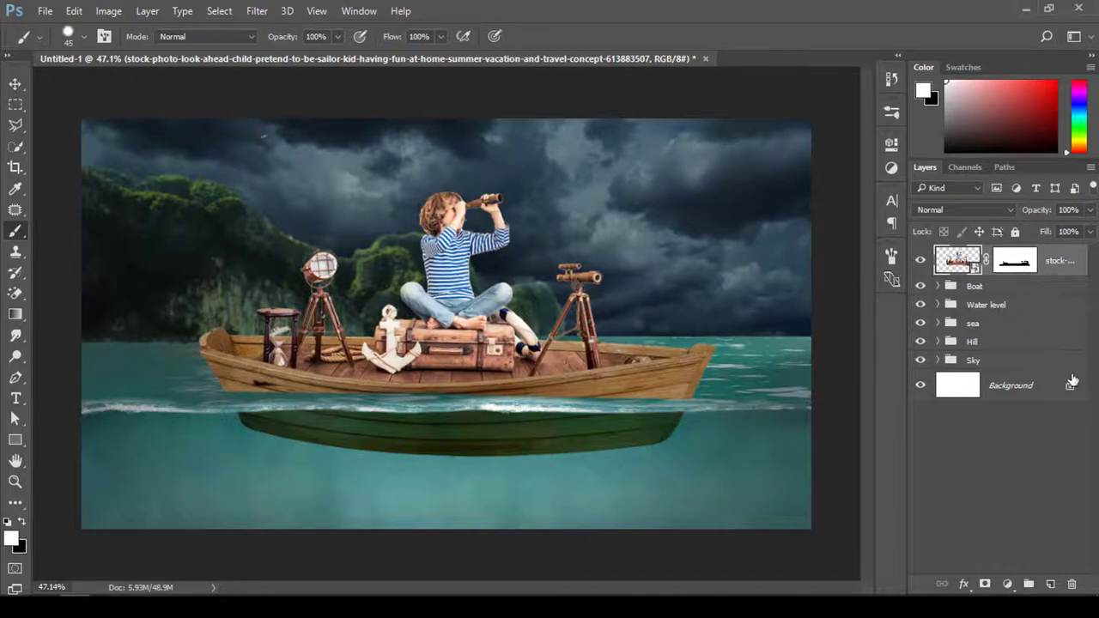
left_click(1008, 585)
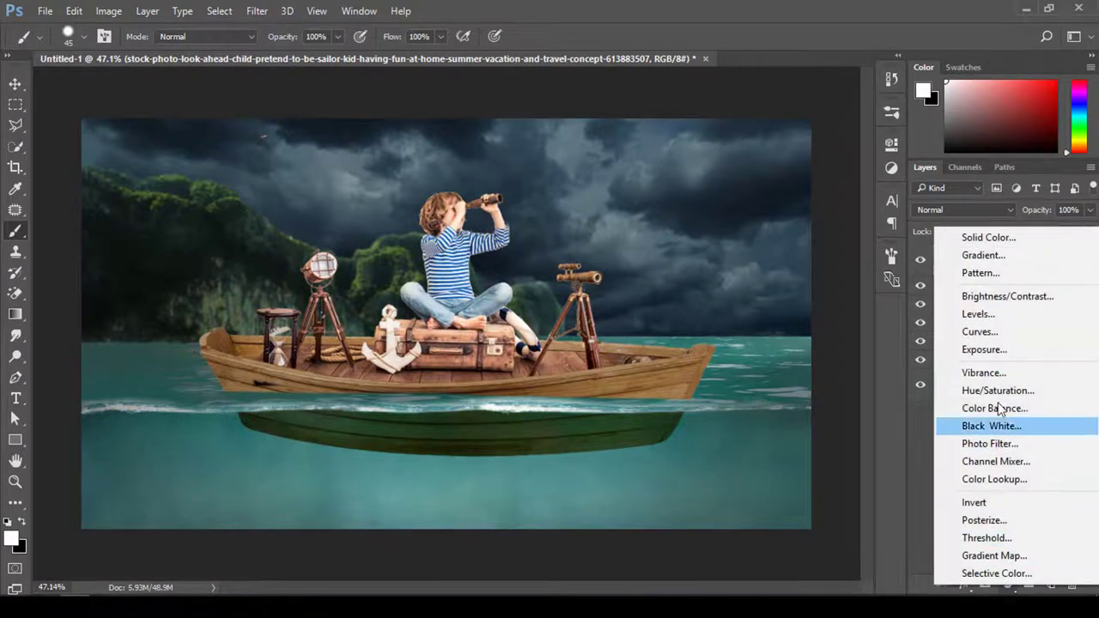
left_click(994, 315)
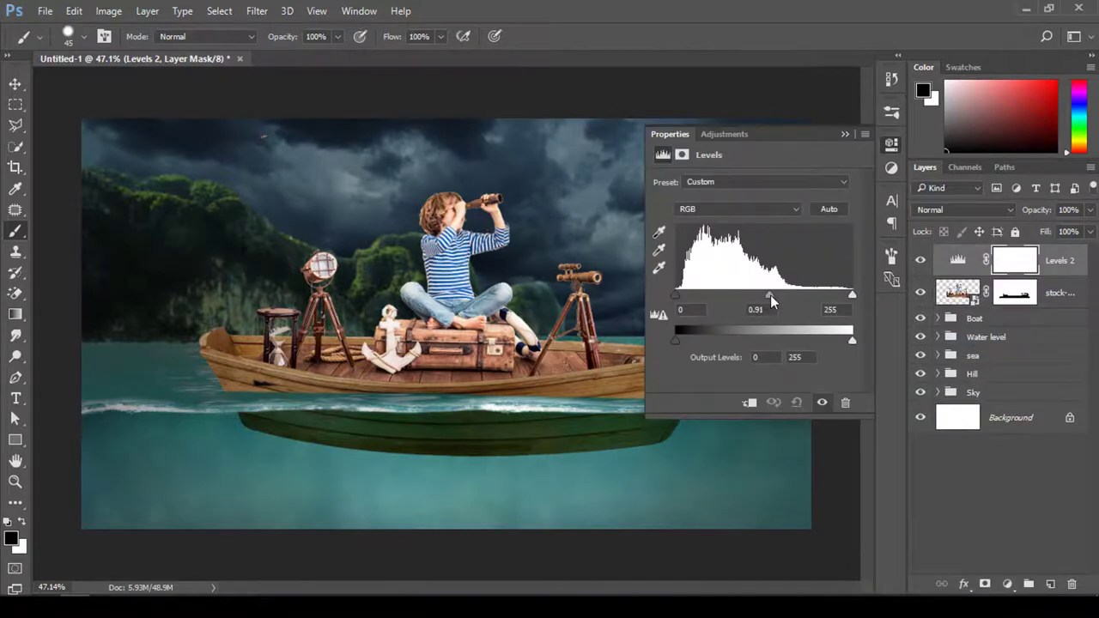
left_click_drag(771, 295, 783, 293)
key("ctrl+alt+g")
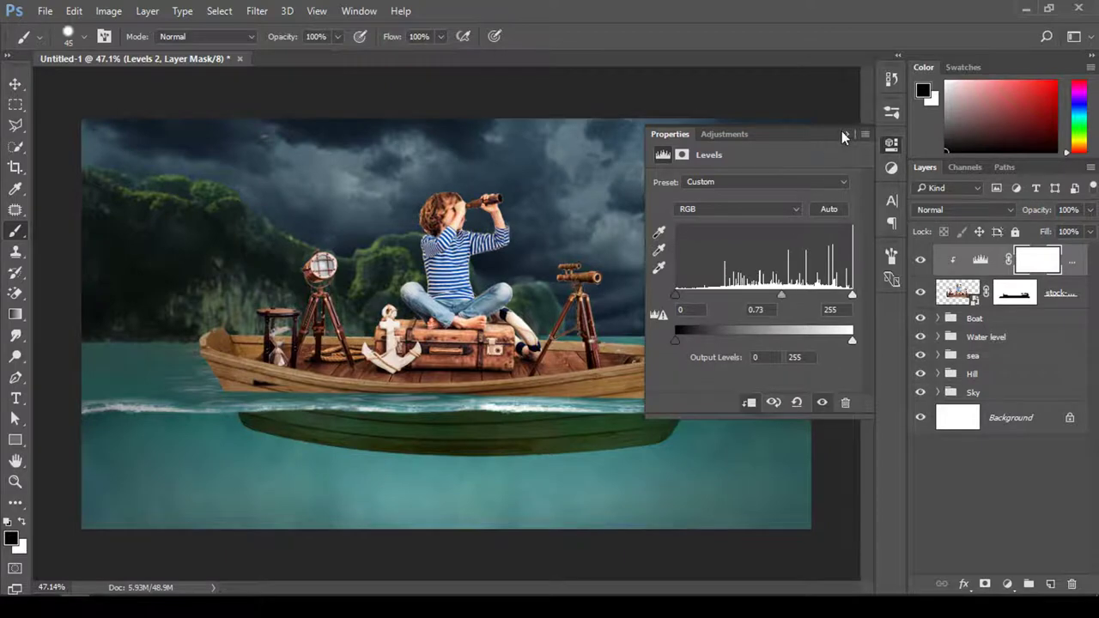
left_click(843, 135)
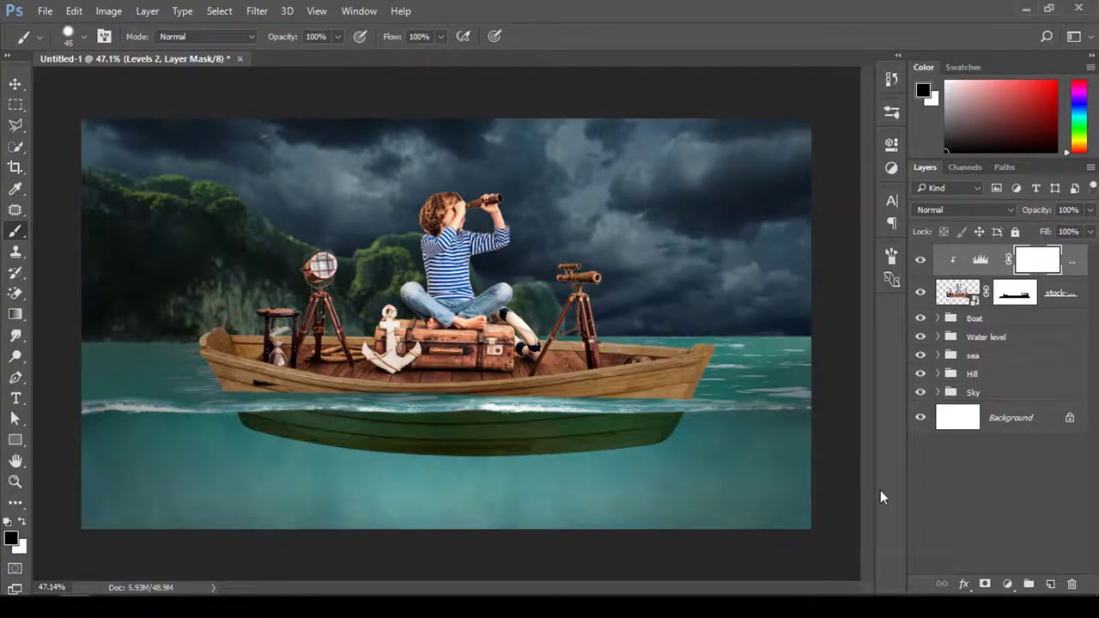
left_click(974, 299)
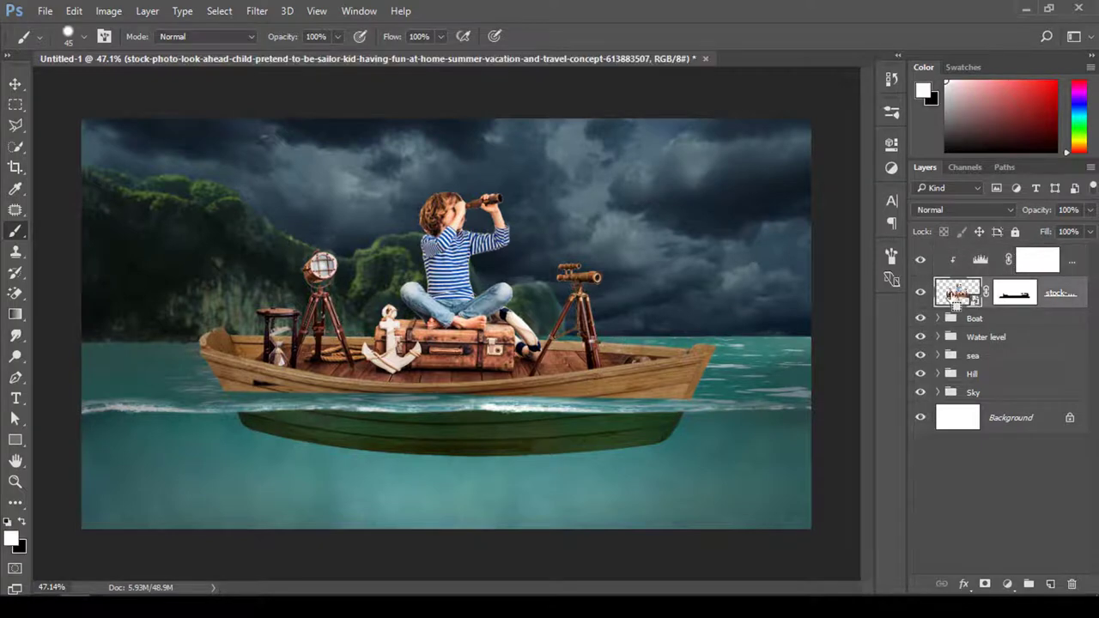
- Run Select and Mask on the child layer with 1 px feather and decontaminated colours, output as a new masked layer
left_click(956, 294, "ctrl")
left_click(220, 11)
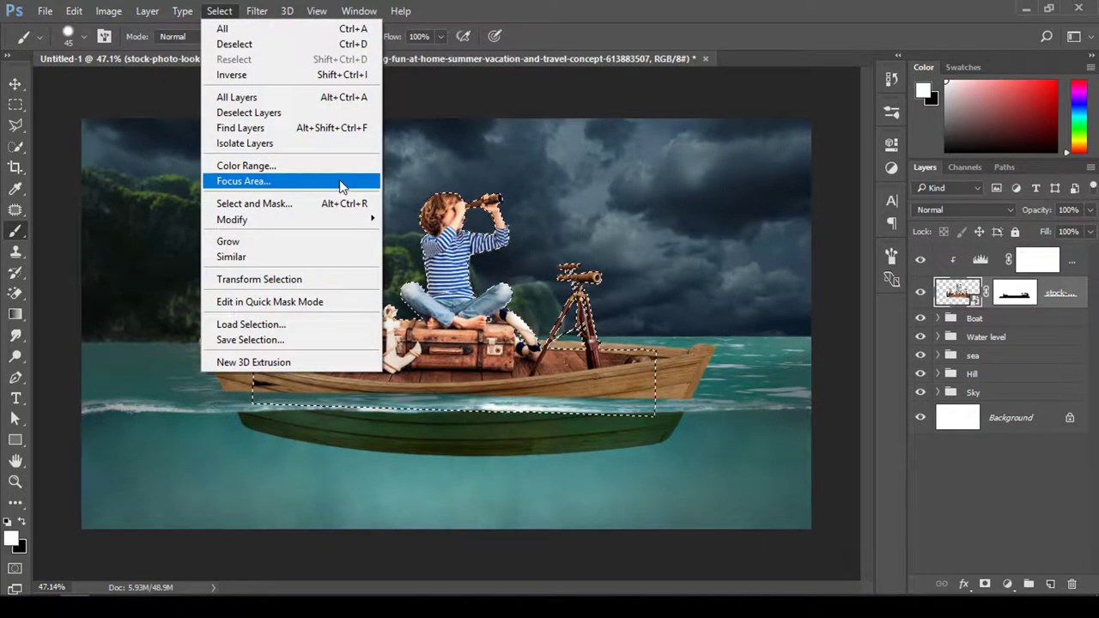
mouse_move(233, 220)
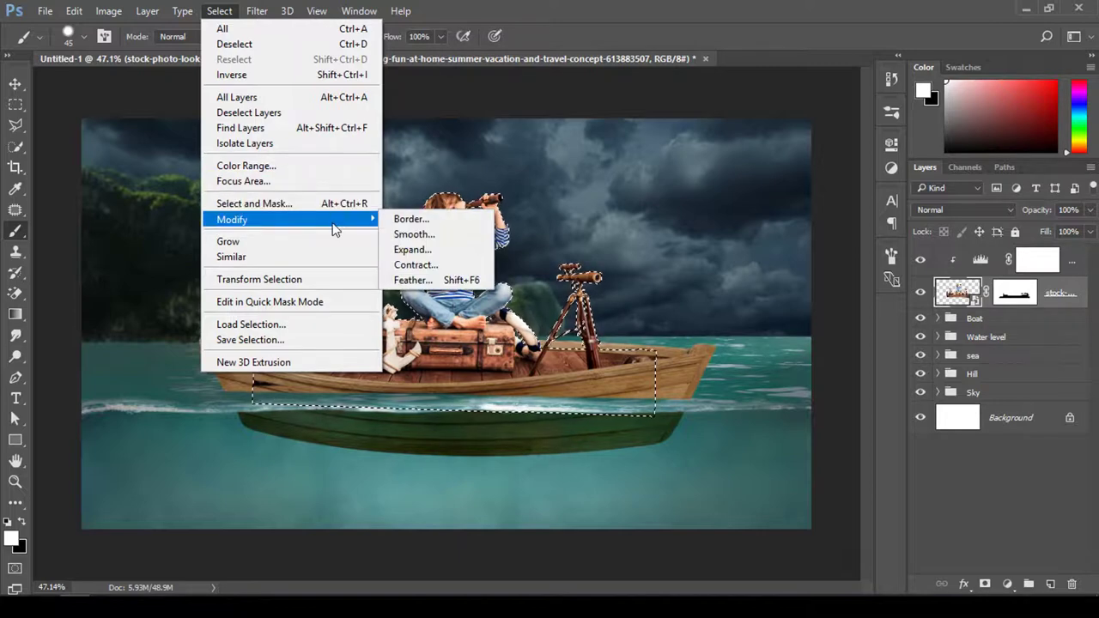
left_click(342, 203)
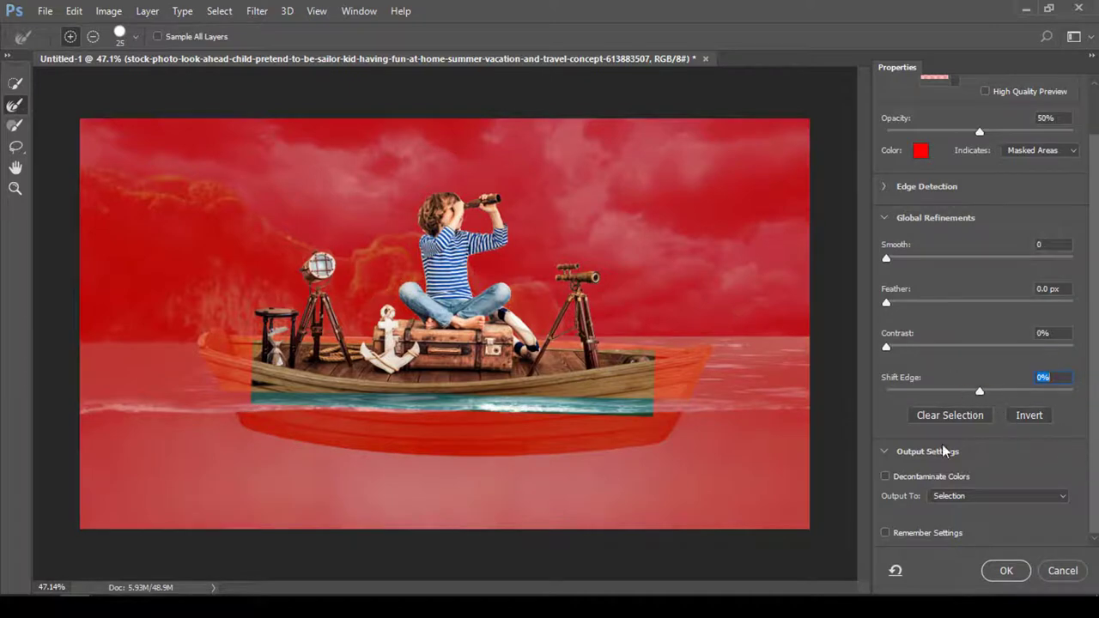
left_click(887, 477)
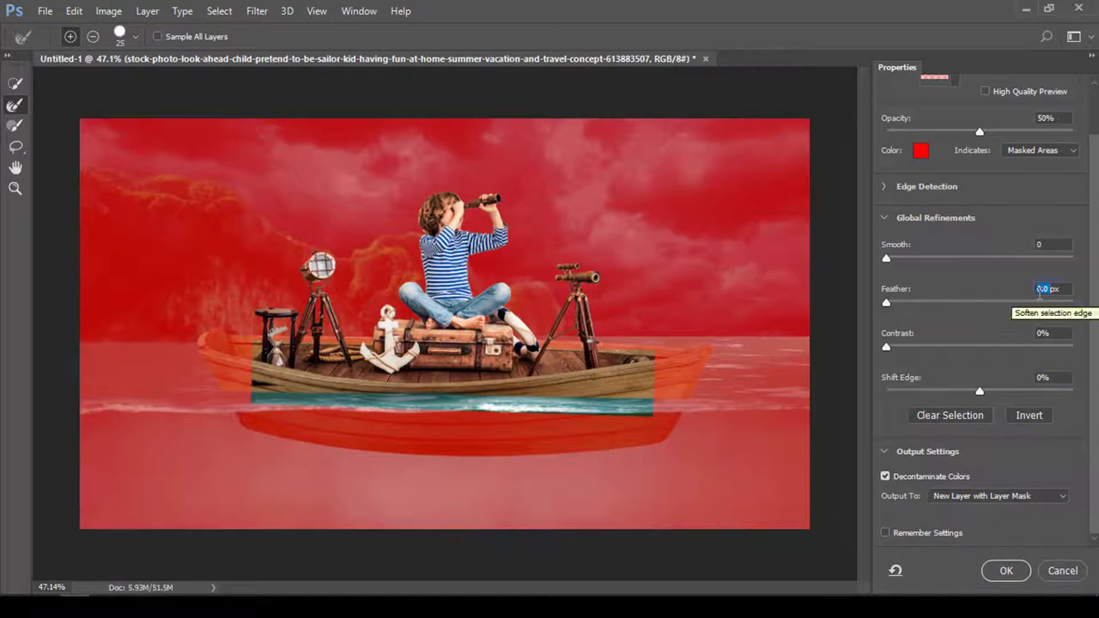
key("BackSpace")
type("1")
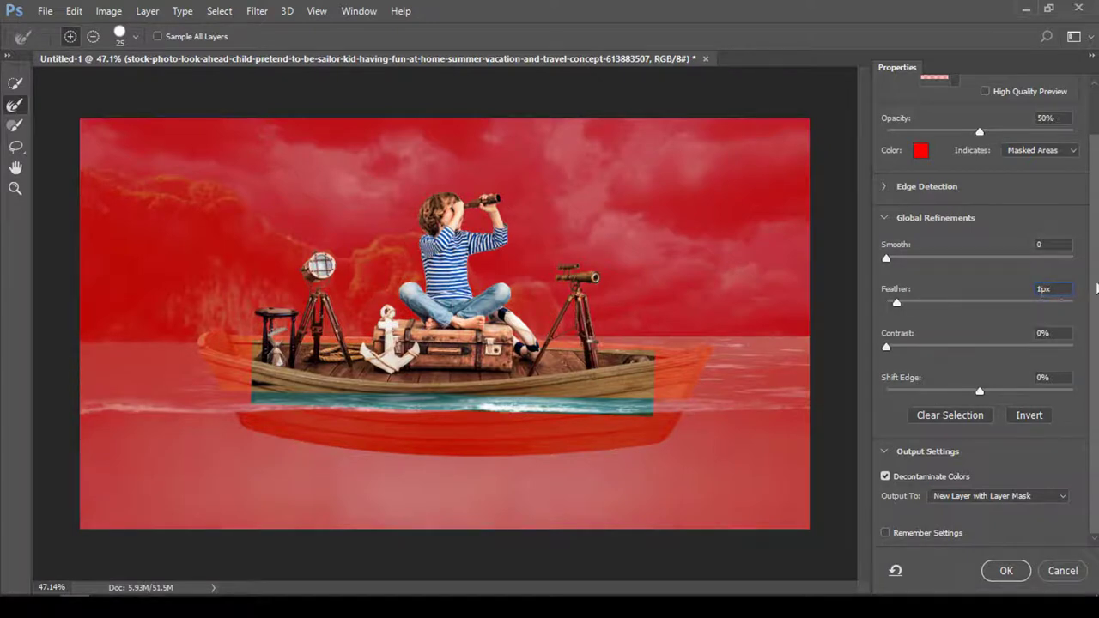
left_click(888, 191)
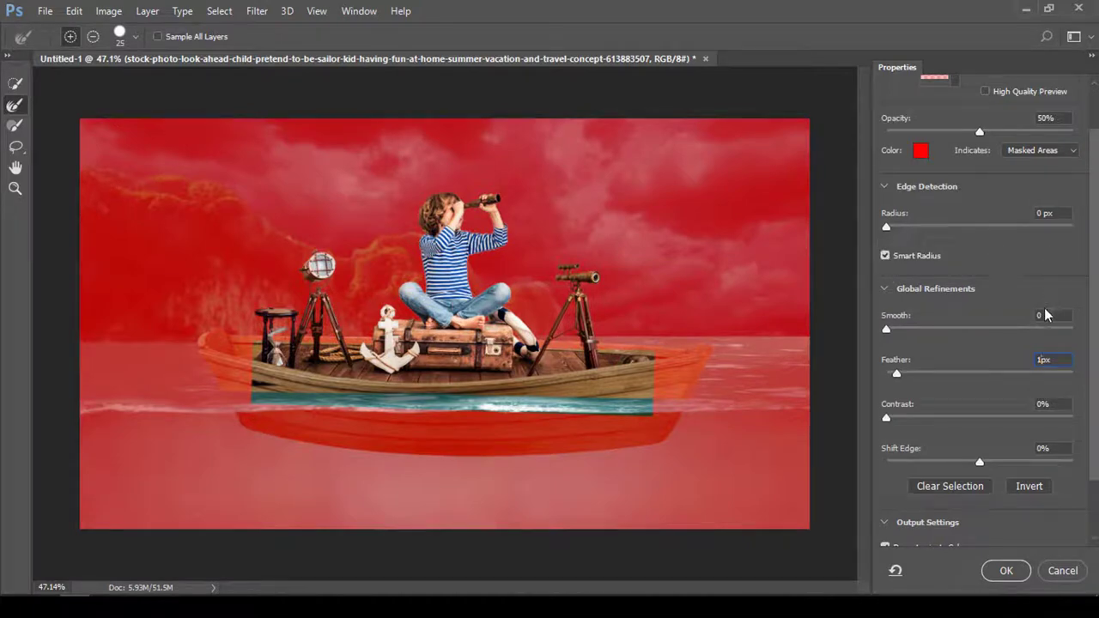
left_click(1007, 573)
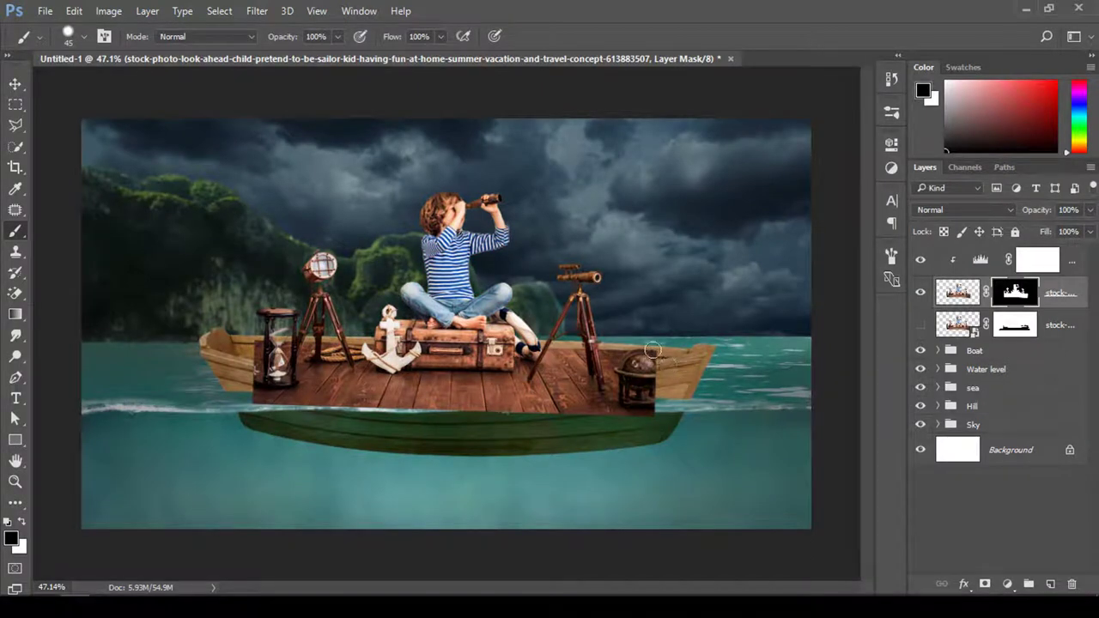
- Transfer the waterline mask onto the refined child layer, apply it, and delete the old hidden layer
left_click_drag(1018, 324, 1026, 296)
right_click(1065, 297)
key("Escape")
right_click(1029, 296)
left_click(965, 344)
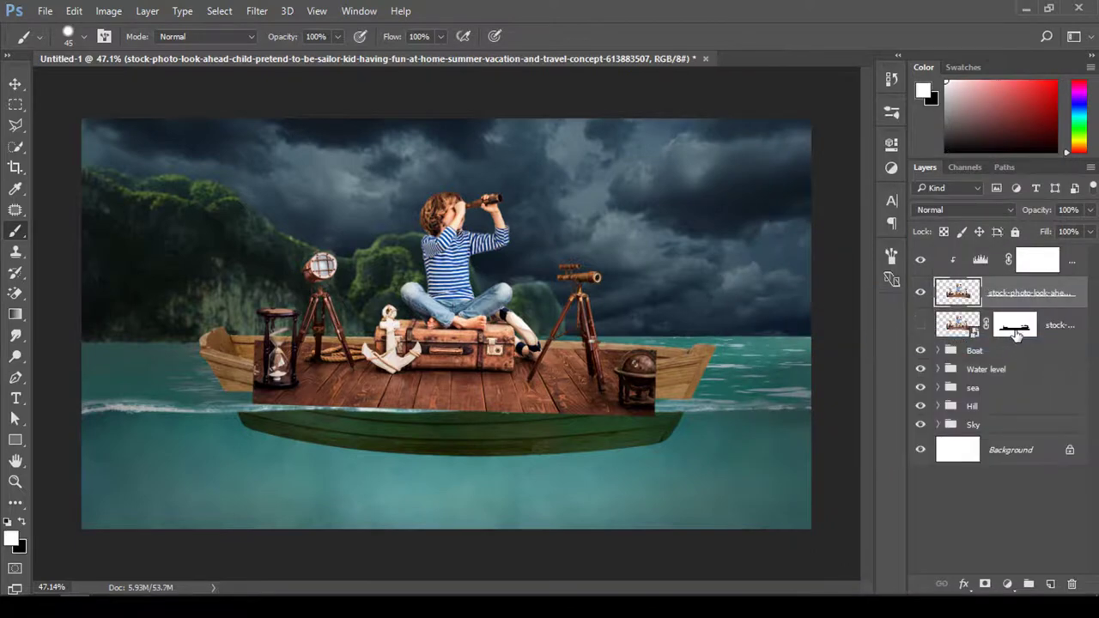
left_click_drag(1016, 335, 1016, 295)
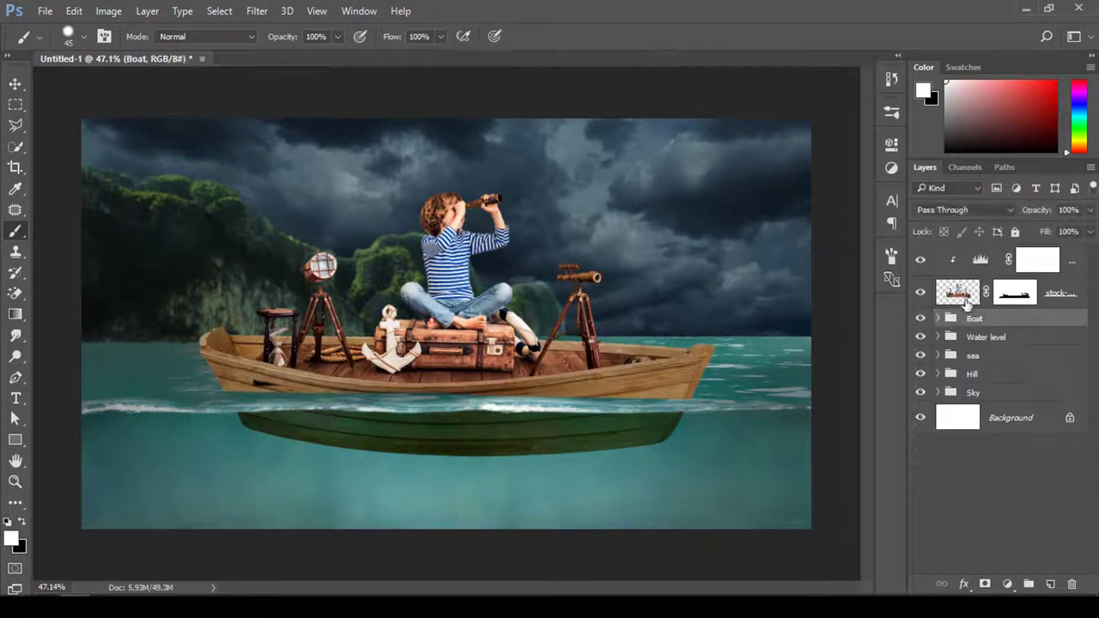
key("Delete")
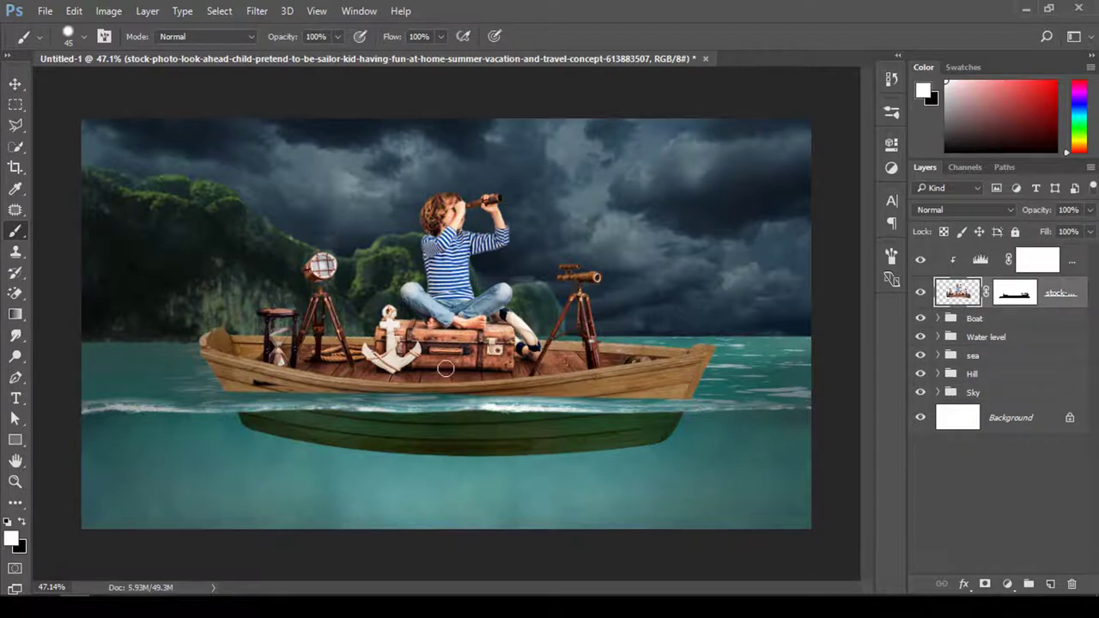
key("z")
mouse_move(479, 301)
left_mouse_down()
mouse_move(525, 325)
mouse_move(489, 328)
mouse_move(496, 336)
left_mouse_up()
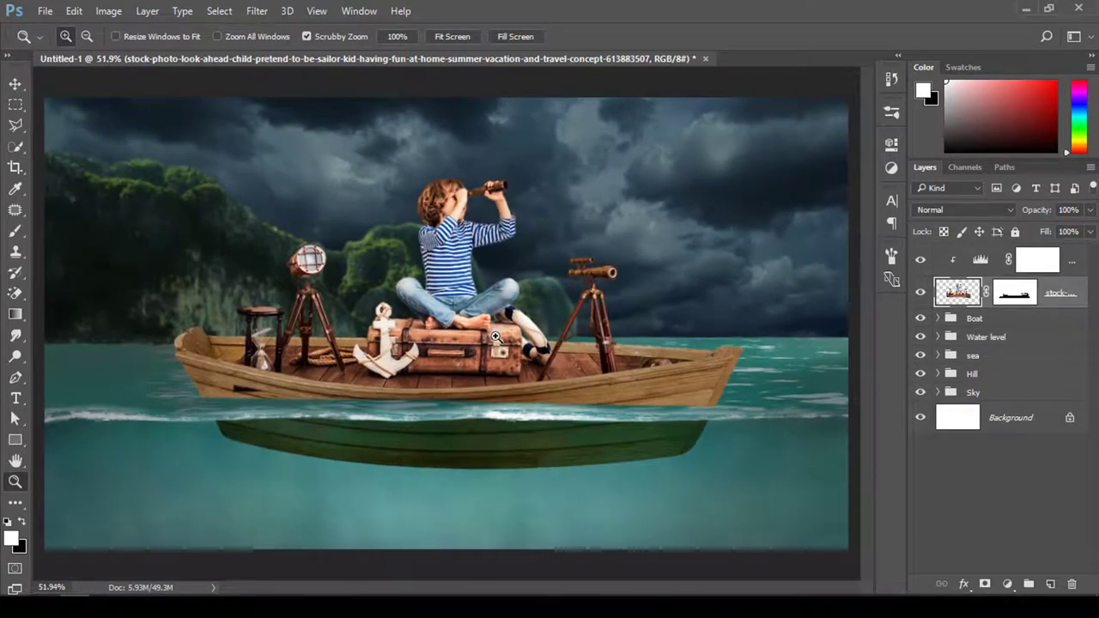
- Group the child layer with its Levels 2 adjustment into a group named 'Model'
left_click(976, 266)
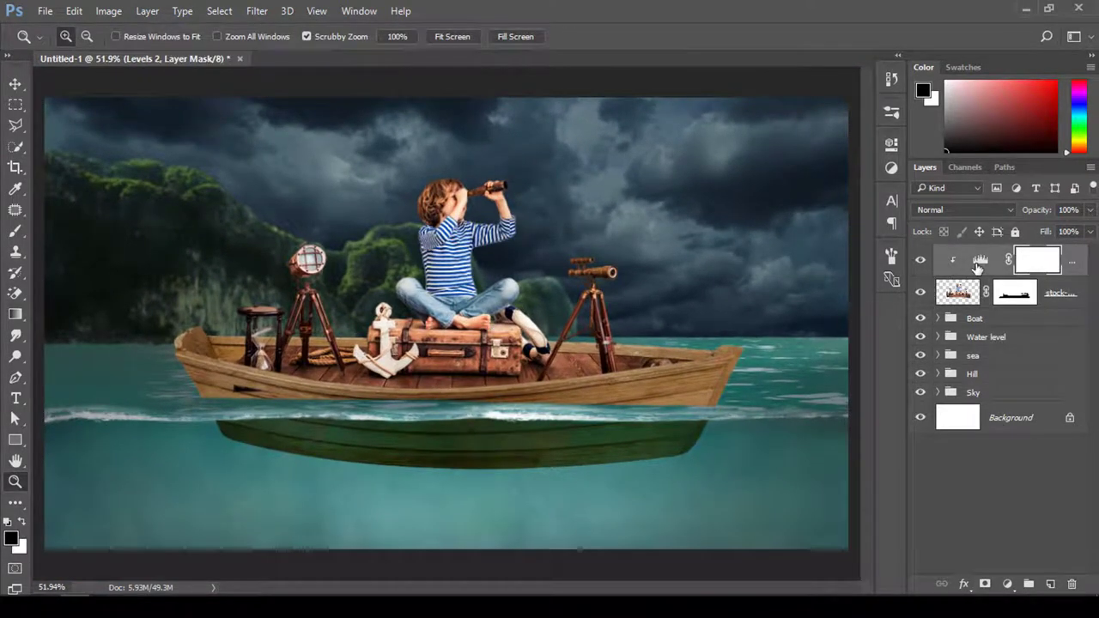
left_click(1065, 292)
left_click(1072, 266, "shift")
key("ctrl+g")
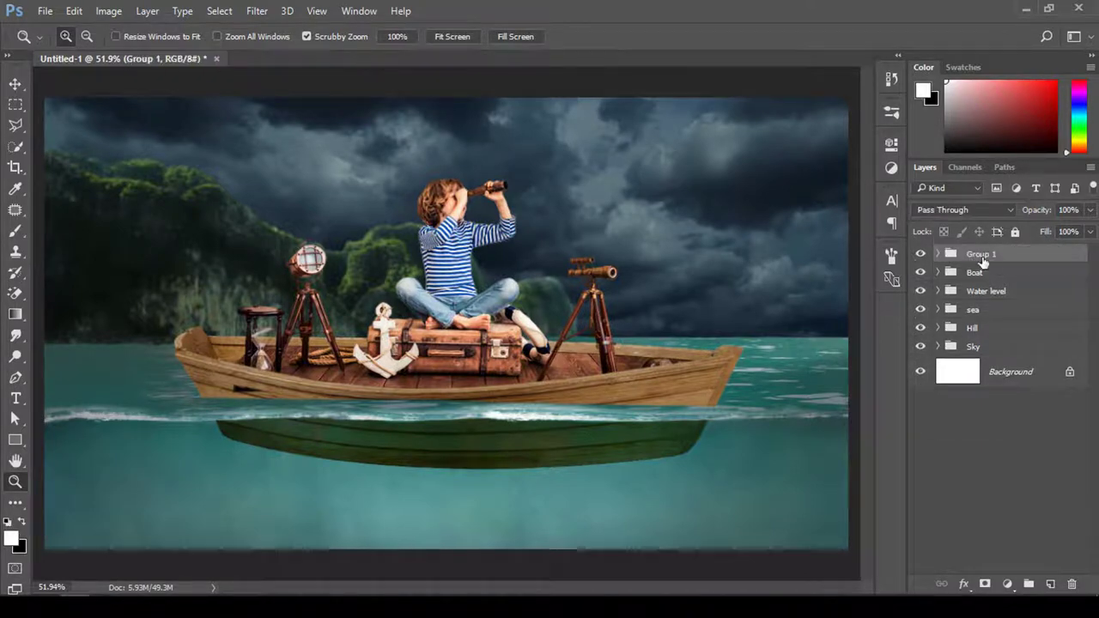
double_click(982, 254)
type("Mod")
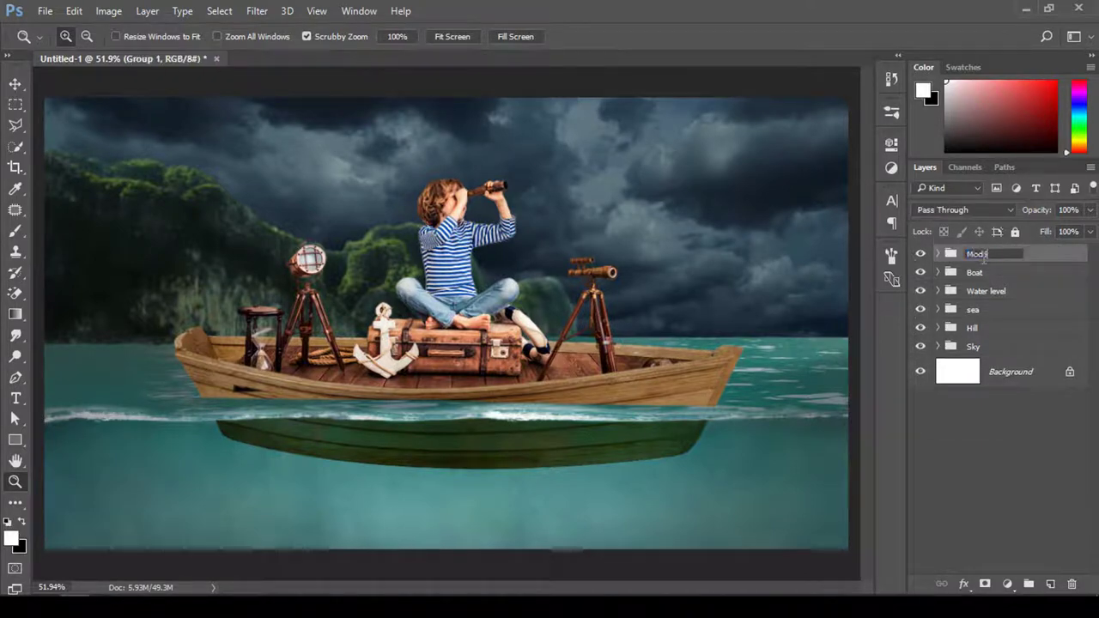
type("el")
key("Return")
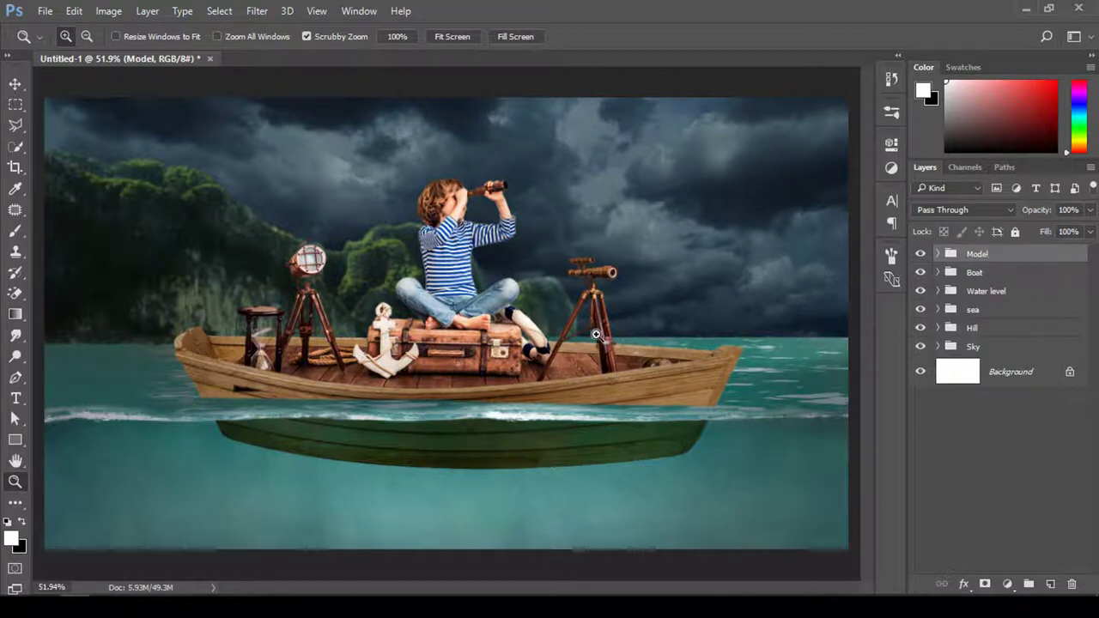
left_click(41, 11)
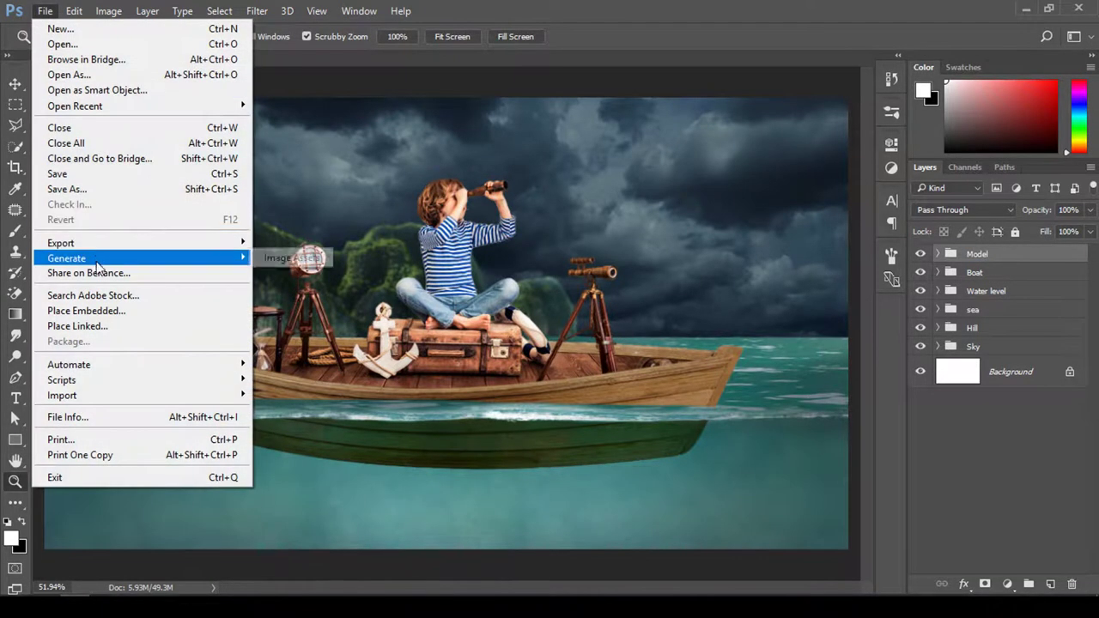
- Place the lighthouse image, shrink it to about 9% and set it on the horizon
left_click(86, 311)
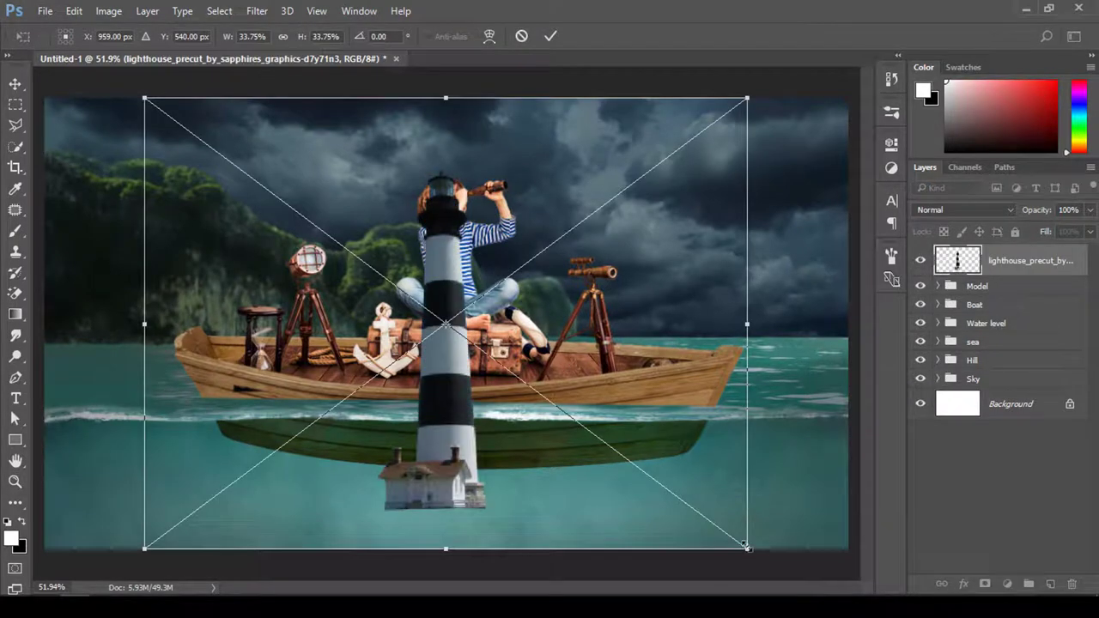
left_click_drag(747, 546, 614, 440)
mouse_move(432, 381)
left_mouse_down()
mouse_move(535, 244)
mouse_move(539, 291)
left_mouse_up()
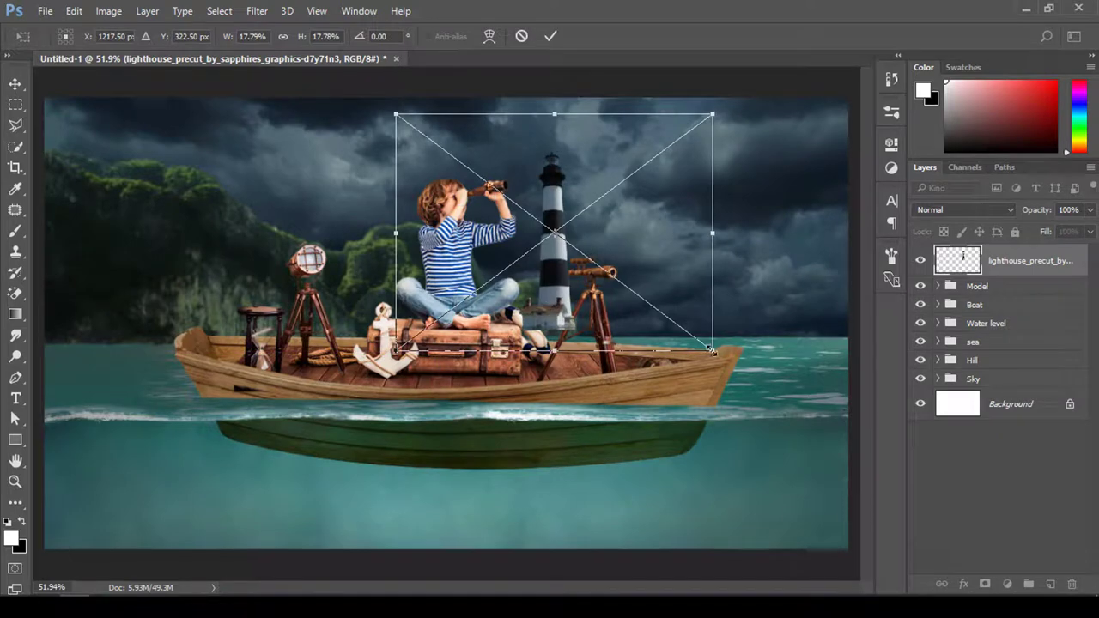
left_click_drag(713, 351, 615, 311)
left_click_drag(567, 270, 560, 282)
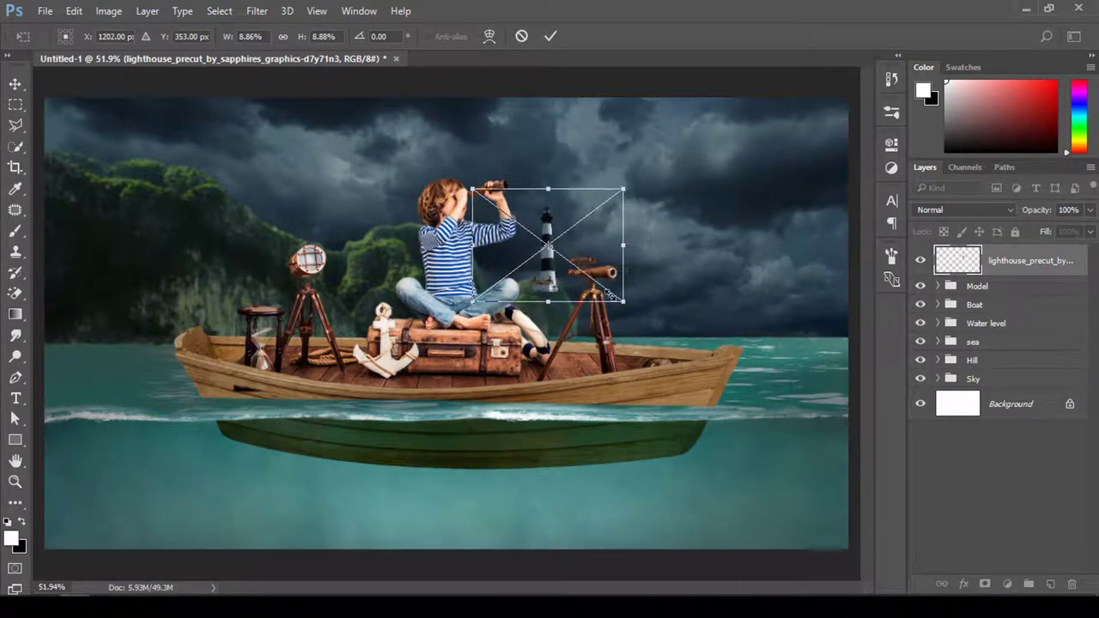
mouse_move(627, 304)
left_mouse_down()
mouse_move(610, 292)
mouse_move(562, 293)
left_mouse_up()
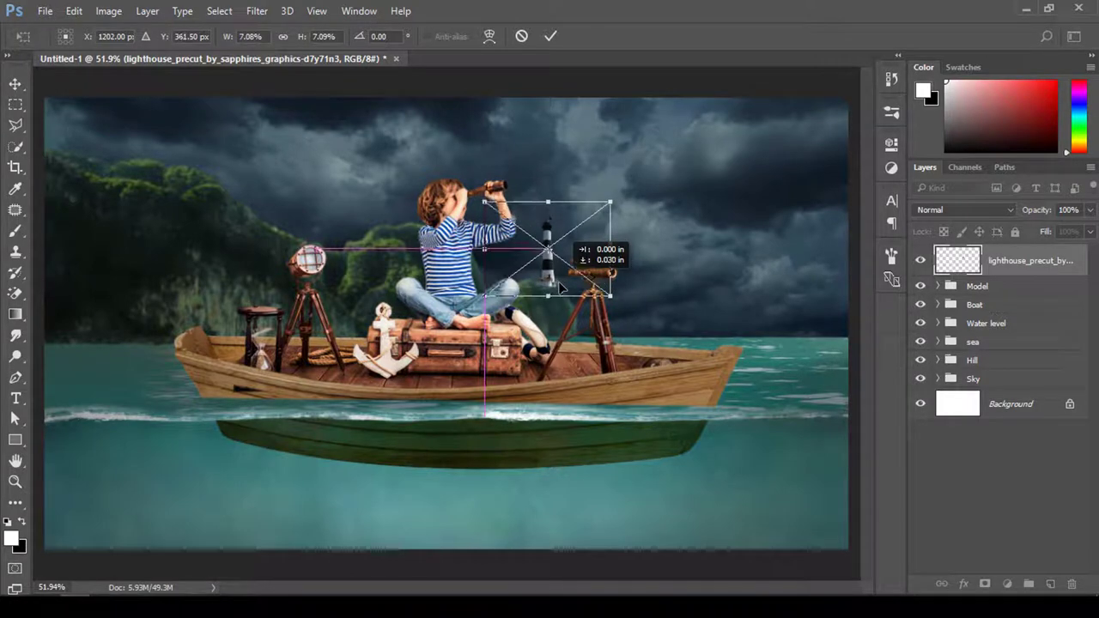
left_click(554, 36)
- Soften the lighthouse with a 2 px Gaussian Blur
key("z")
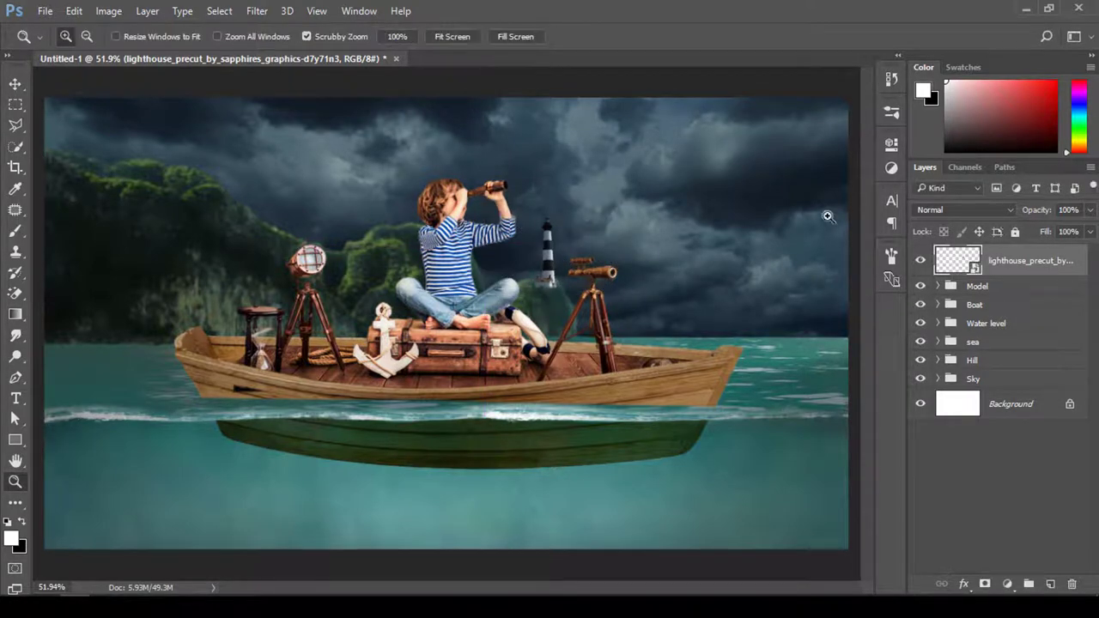
left_click(257, 10)
mouse_move(265, 189)
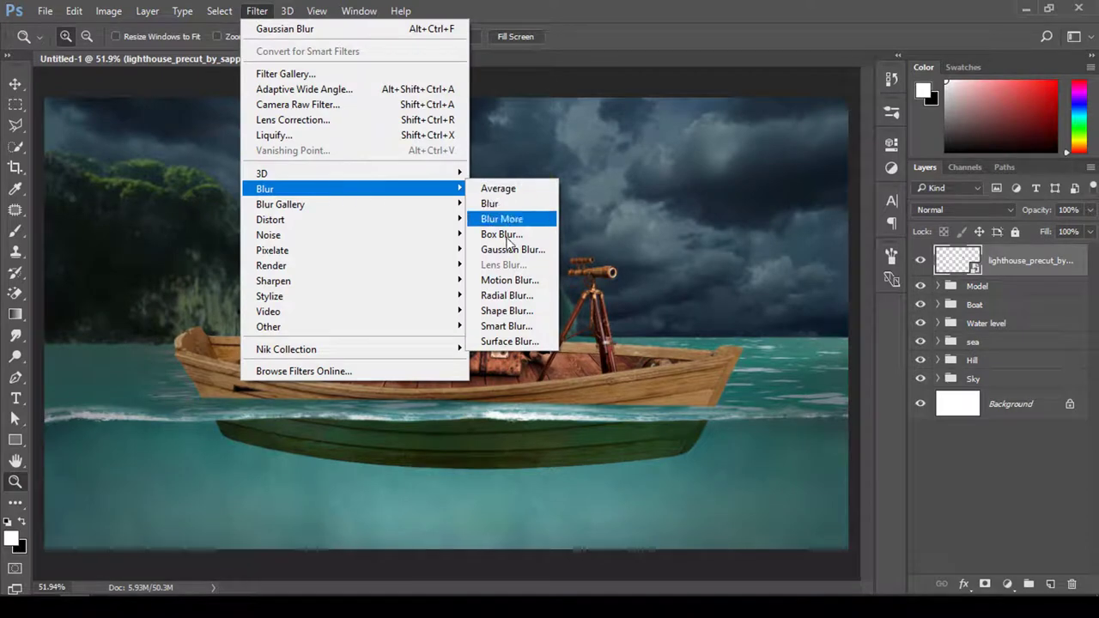
left_click(512, 249)
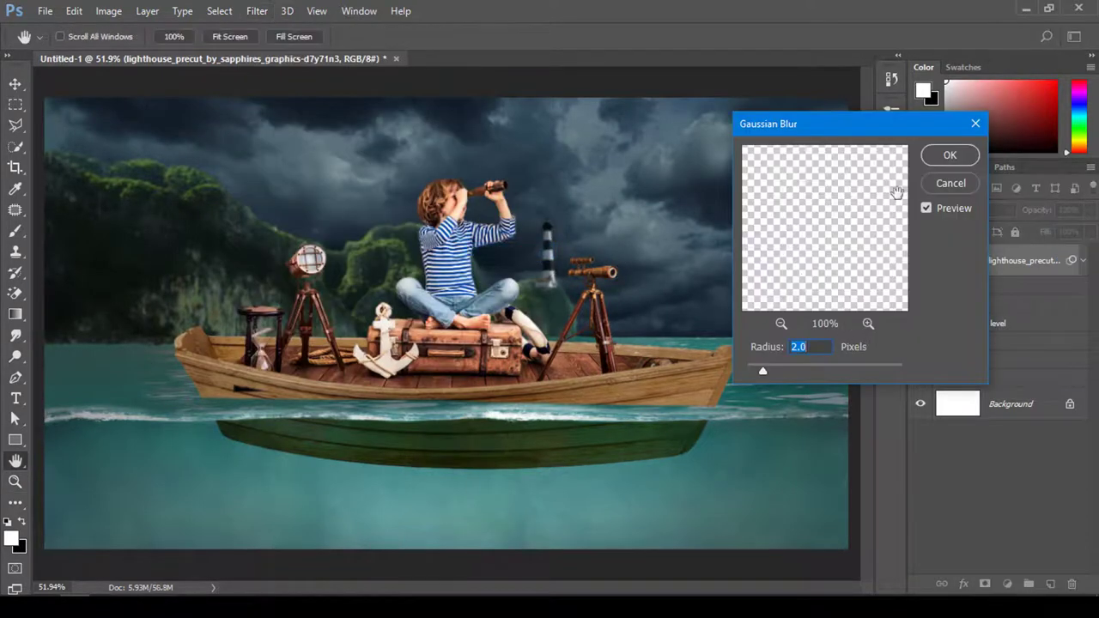
left_click(942, 154)
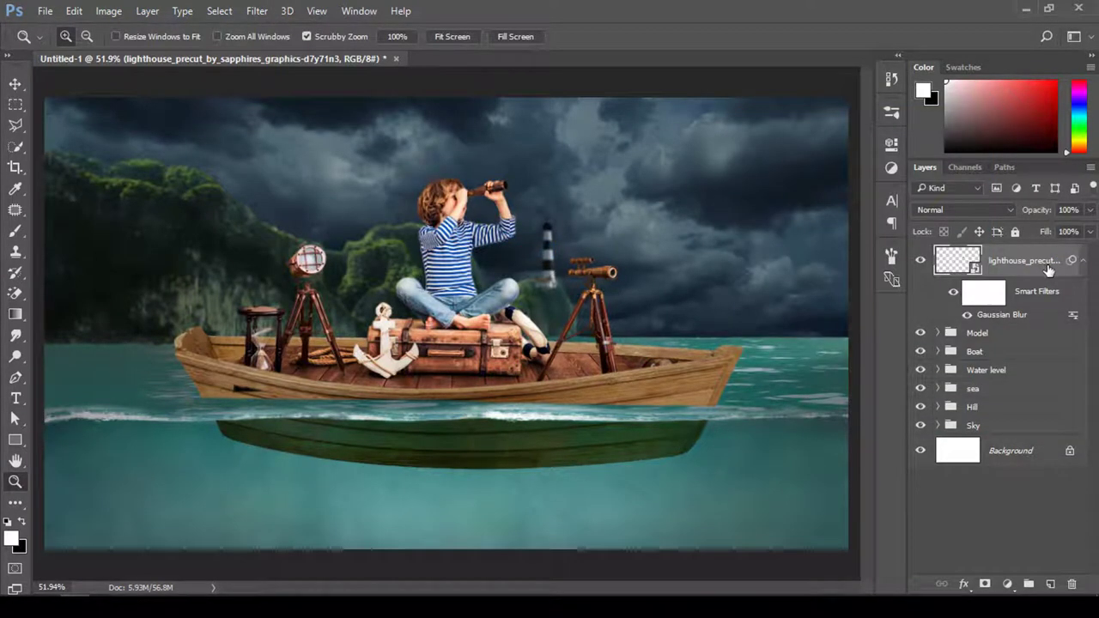
- Move the lighthouse layer between Hill and Sky and group it as 'Light house'
left_click_drag(1031, 262, 1034, 410)
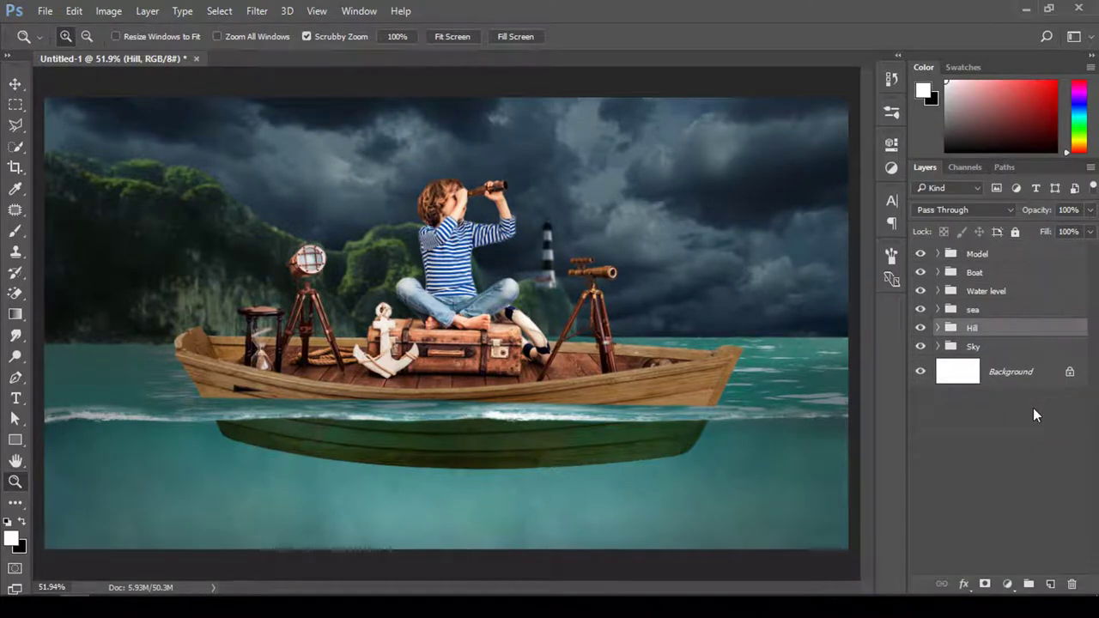
key("ctrl+z")
left_click_drag(1030, 261, 1036, 416)
key("ctrl+g")
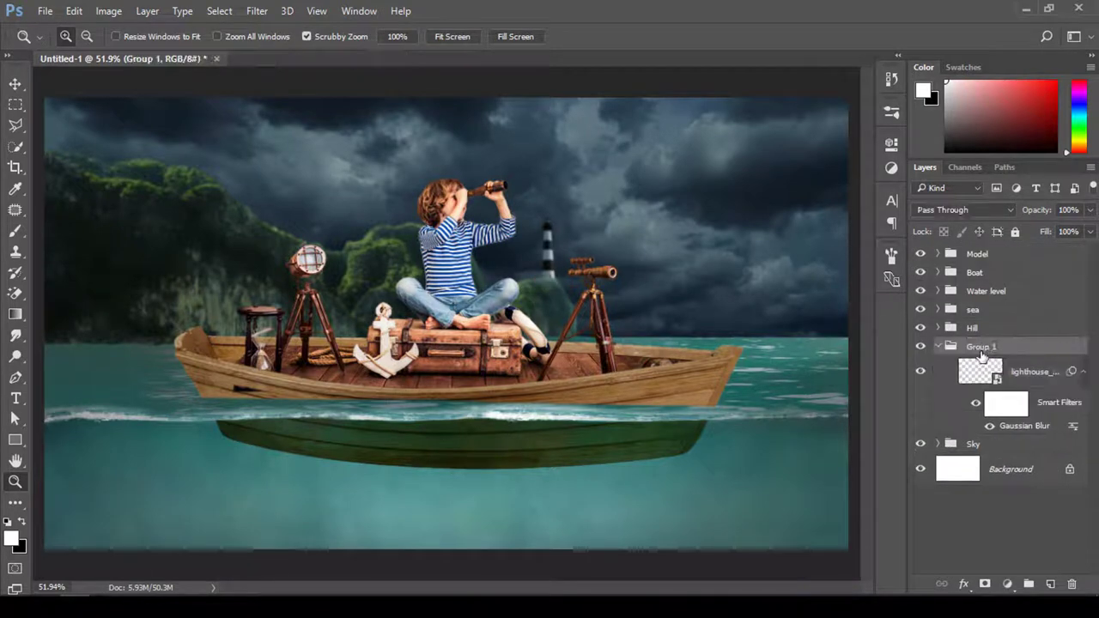
double_click(981, 347)
type("t")
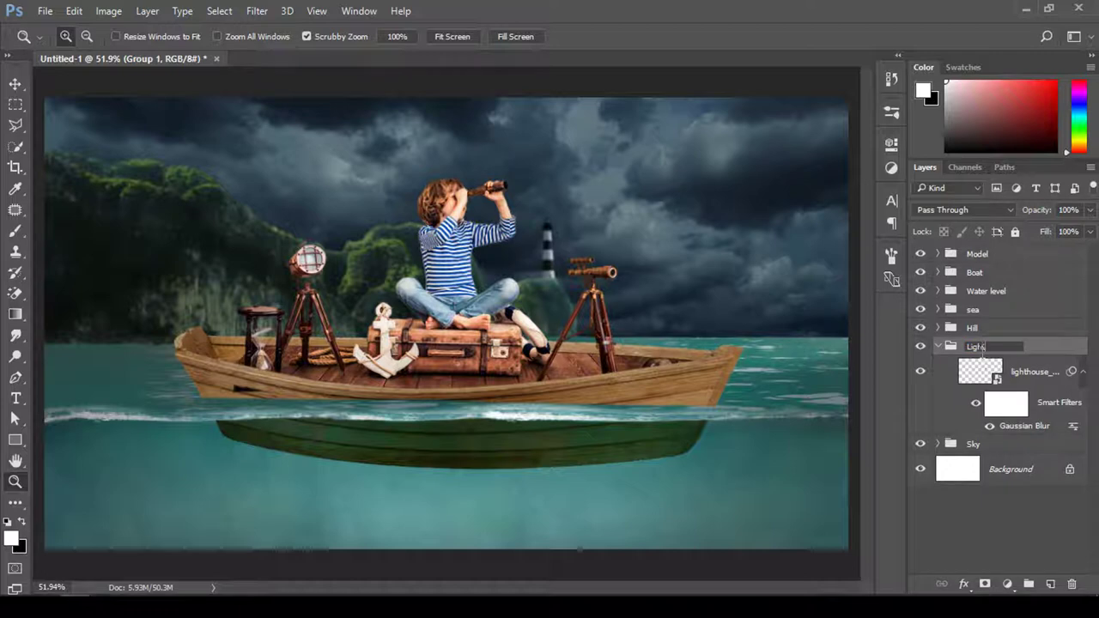
type(" house")
key("Return")
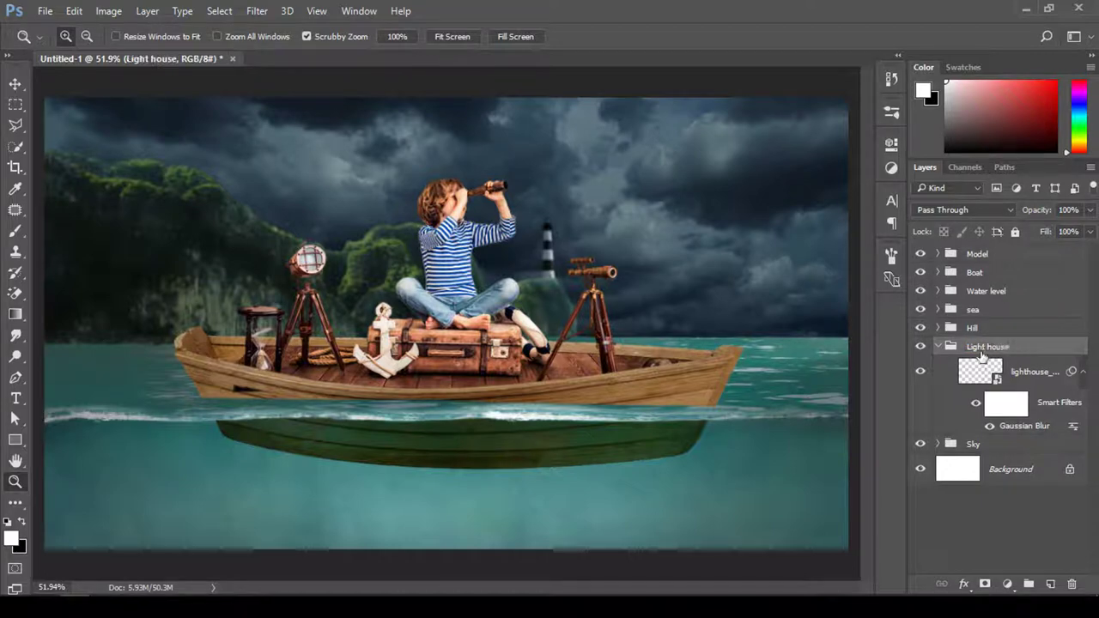
left_click(939, 347)
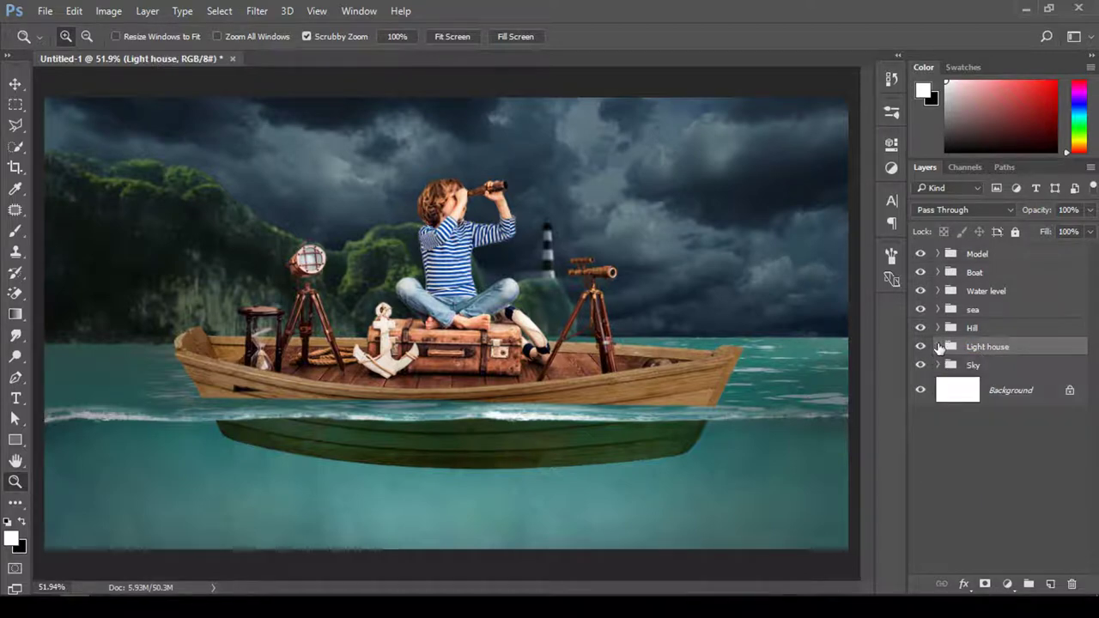
left_click(982, 254)
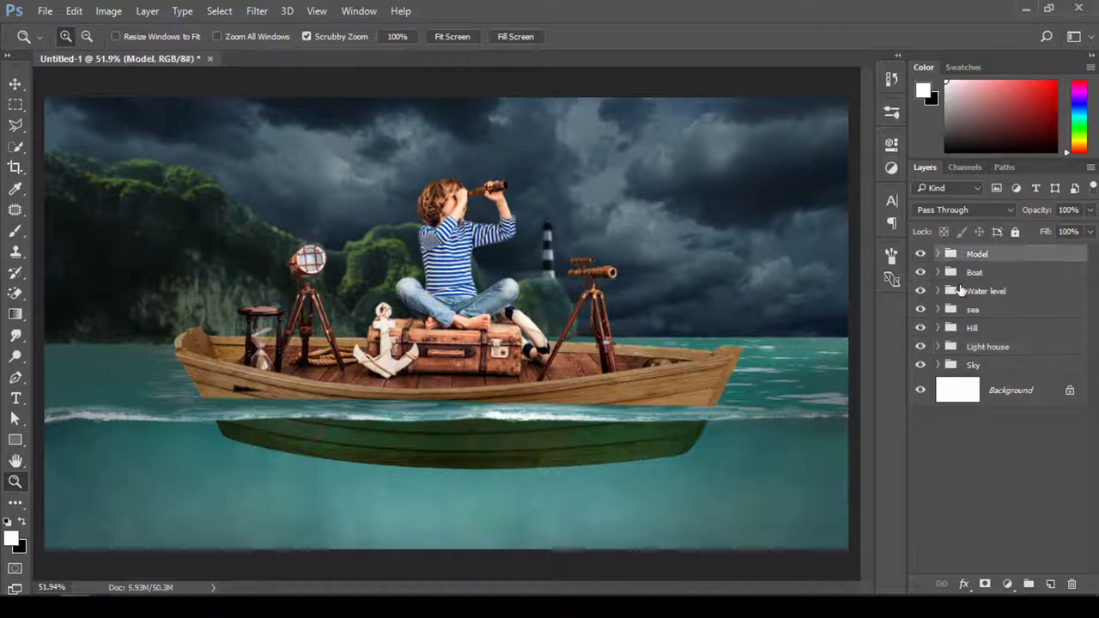
- Add an empty layer above the lighthouse and outline a beam from its top toward the sea
left_click(987, 346)
left_click(939, 347)
left_click(1035, 371)
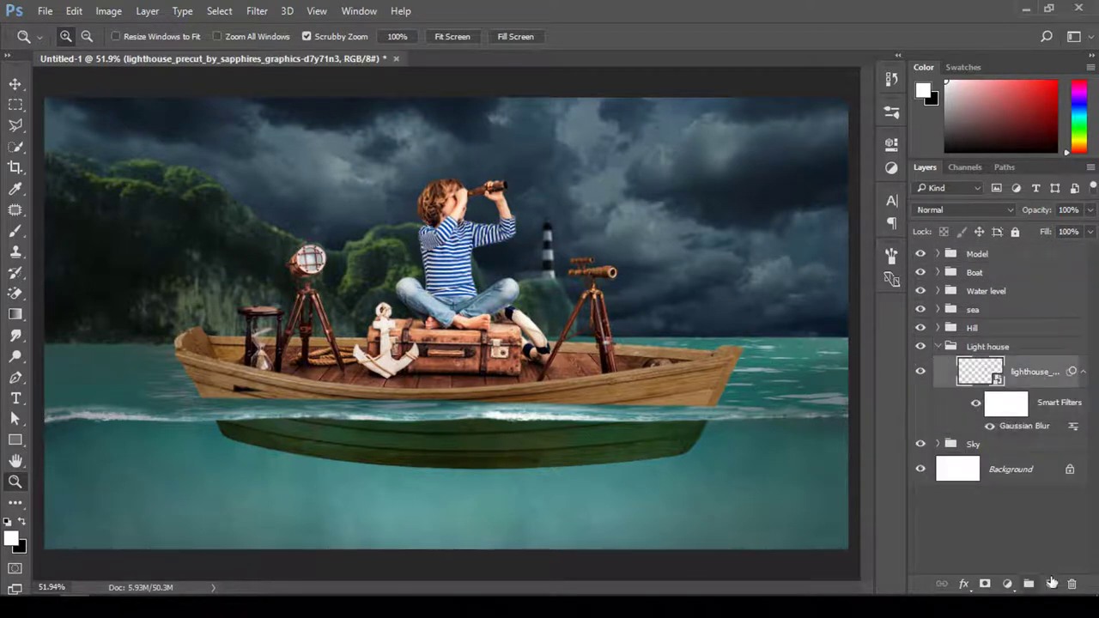
left_click(1051, 584)
key("l")
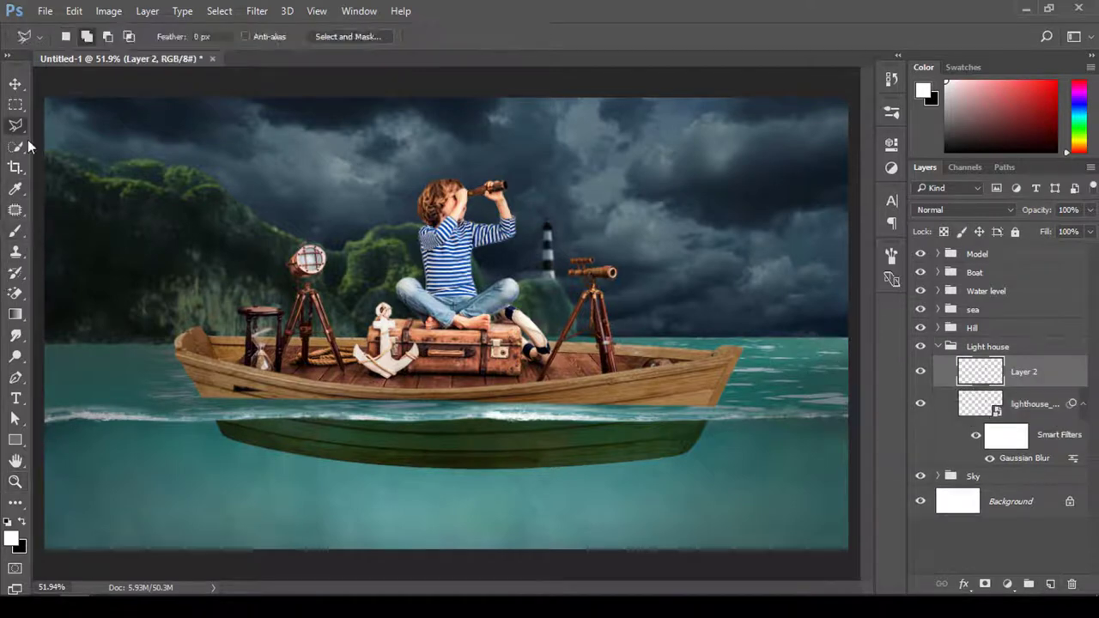
left_click(548, 221)
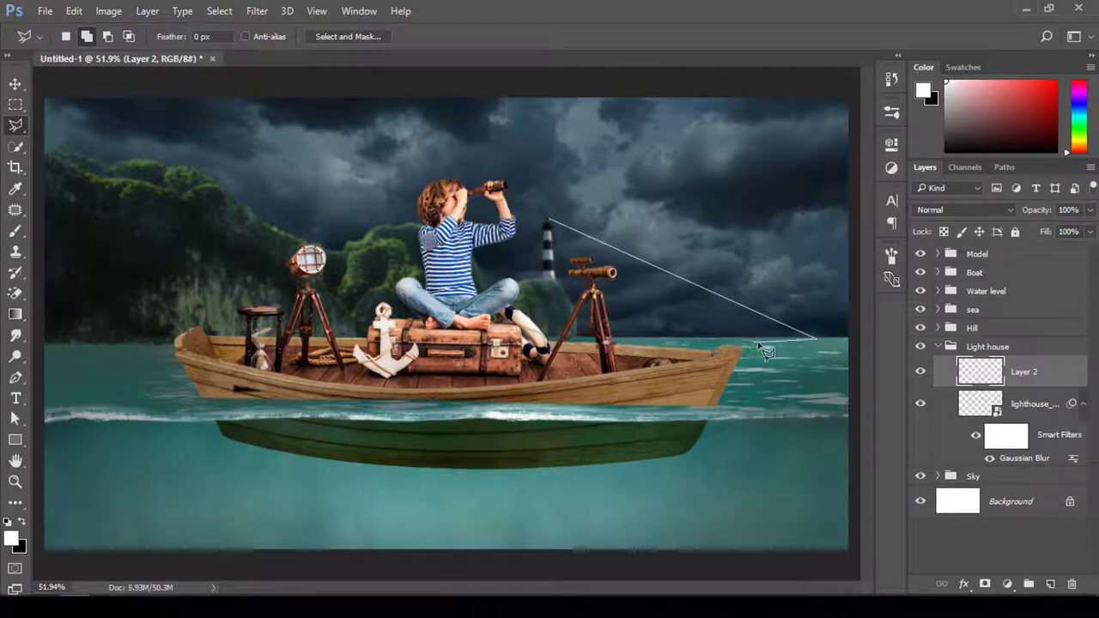
left_click(816, 339)
left_click(730, 341)
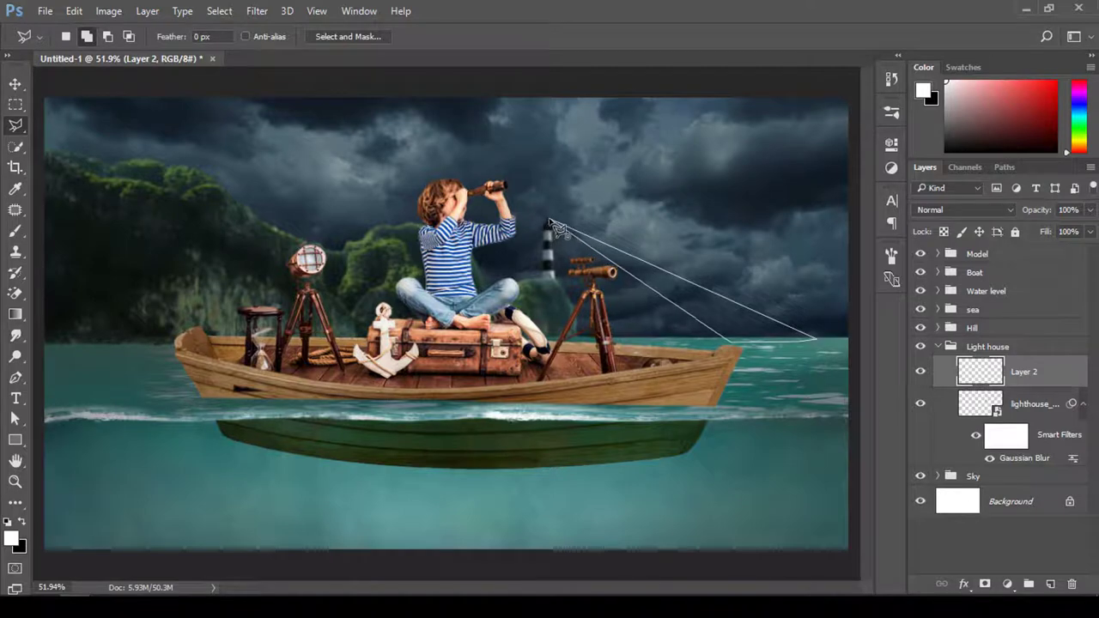
left_click(550, 221)
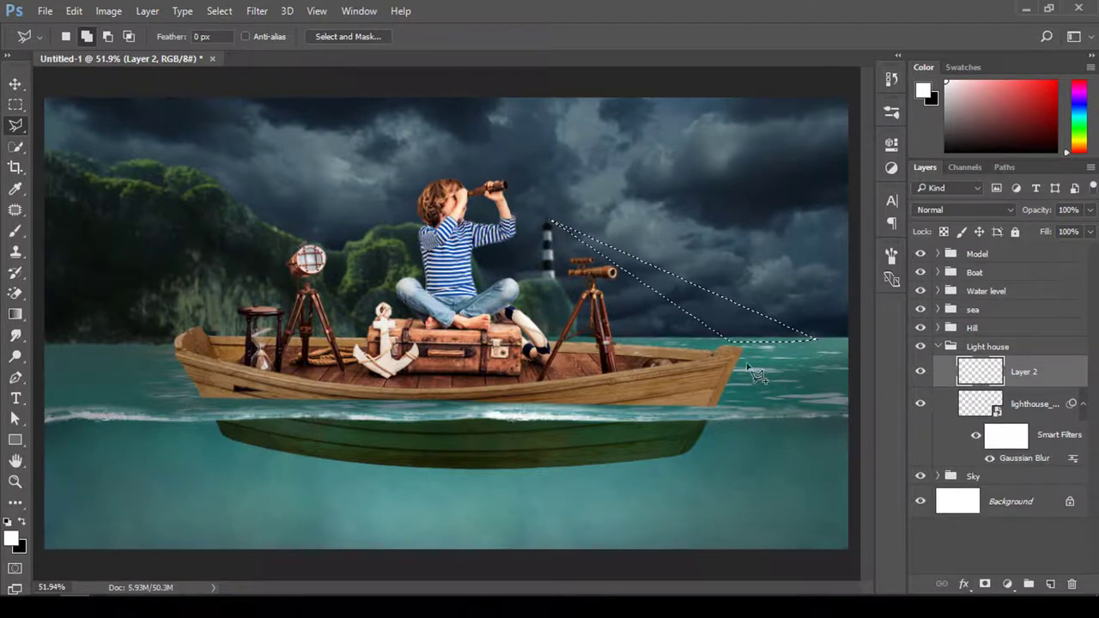
- Fill the beam selection with white and deselect it
left_click(74, 10)
key("Escape")
key("ctrl+BackSpace")
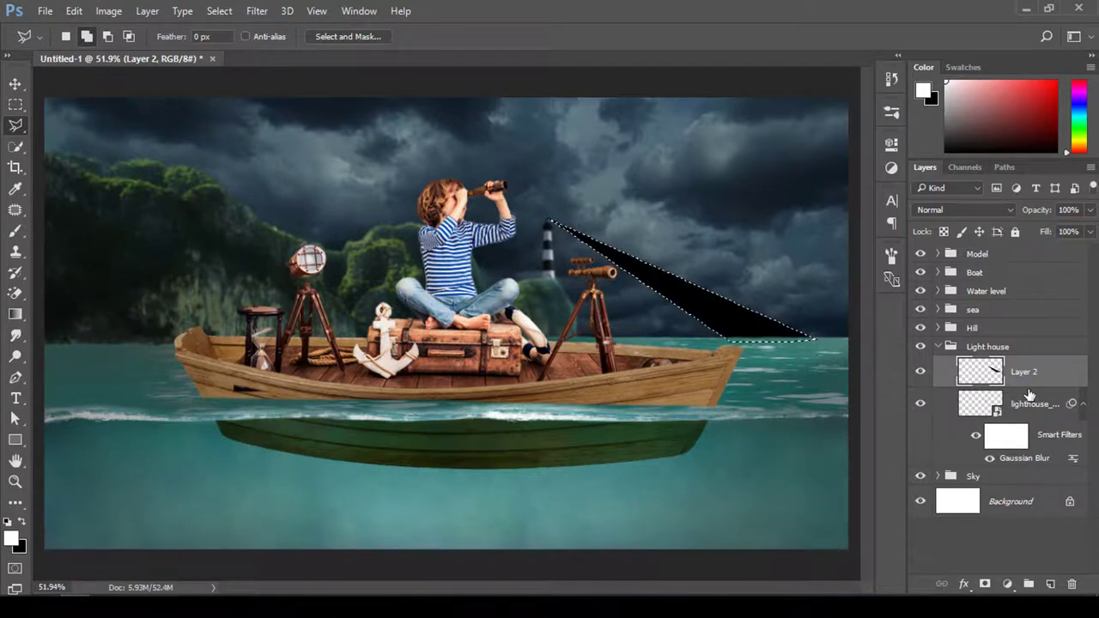
key("x")
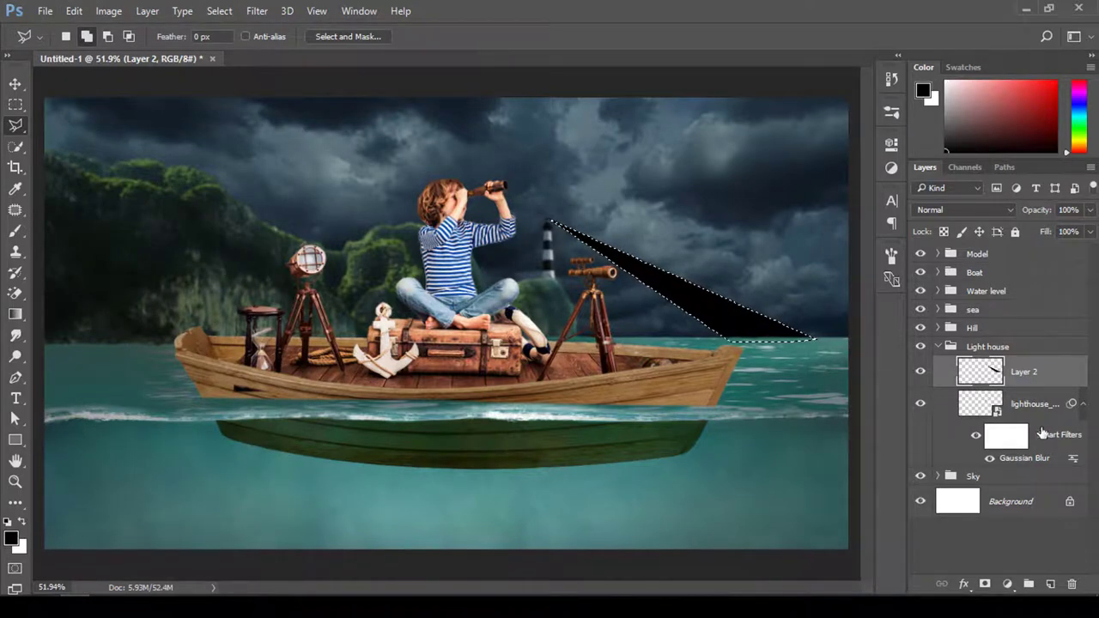
key("ctrl+BackSpace")
key("ctrl+d")
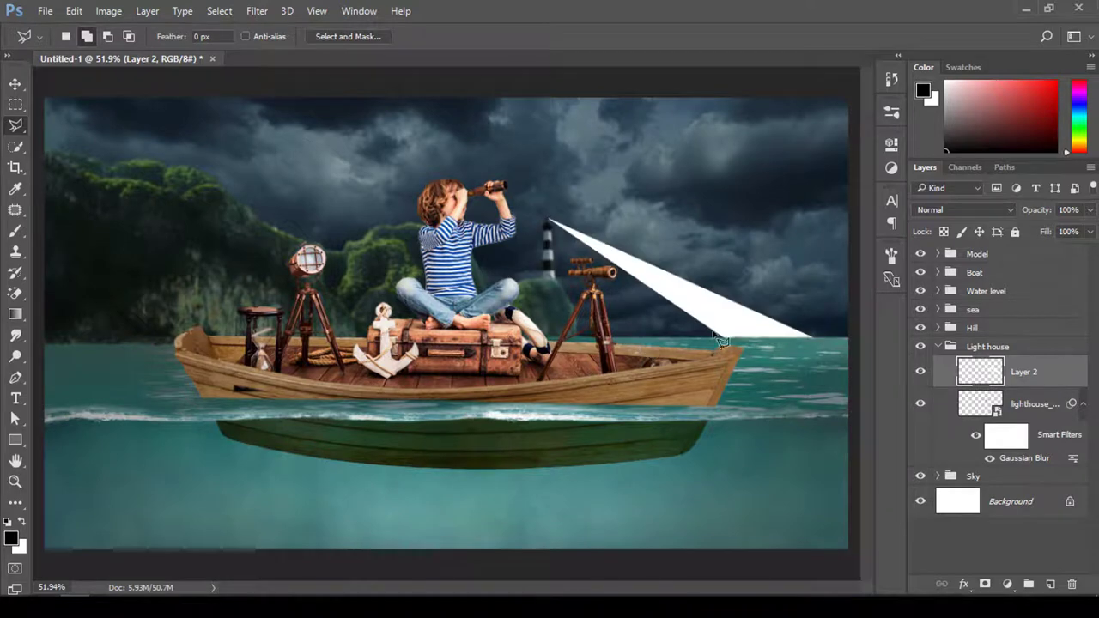
- Reapply Gaussian Blur to the beam and lower its layer opacity to 10%
left_click(257, 11)
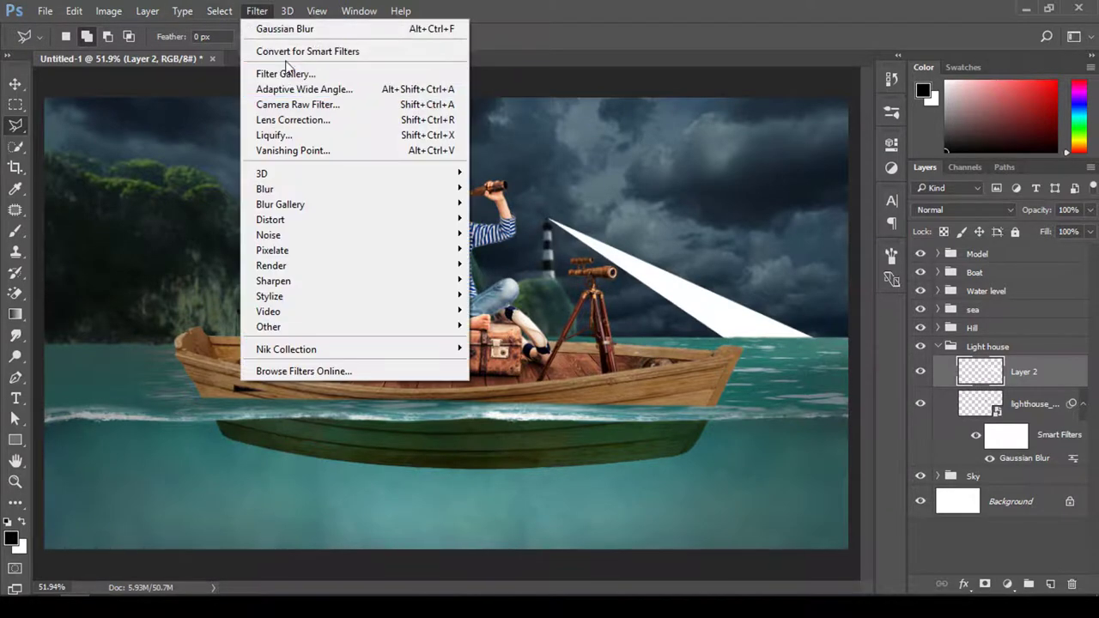
left_click(297, 28)
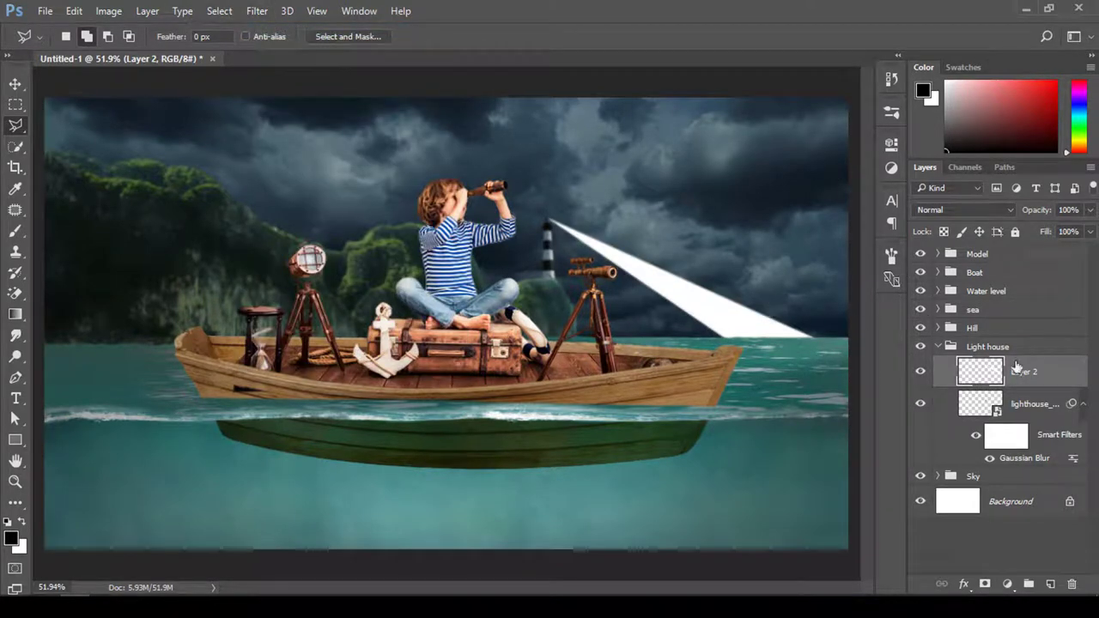
left_click(1068, 209)
type("1")
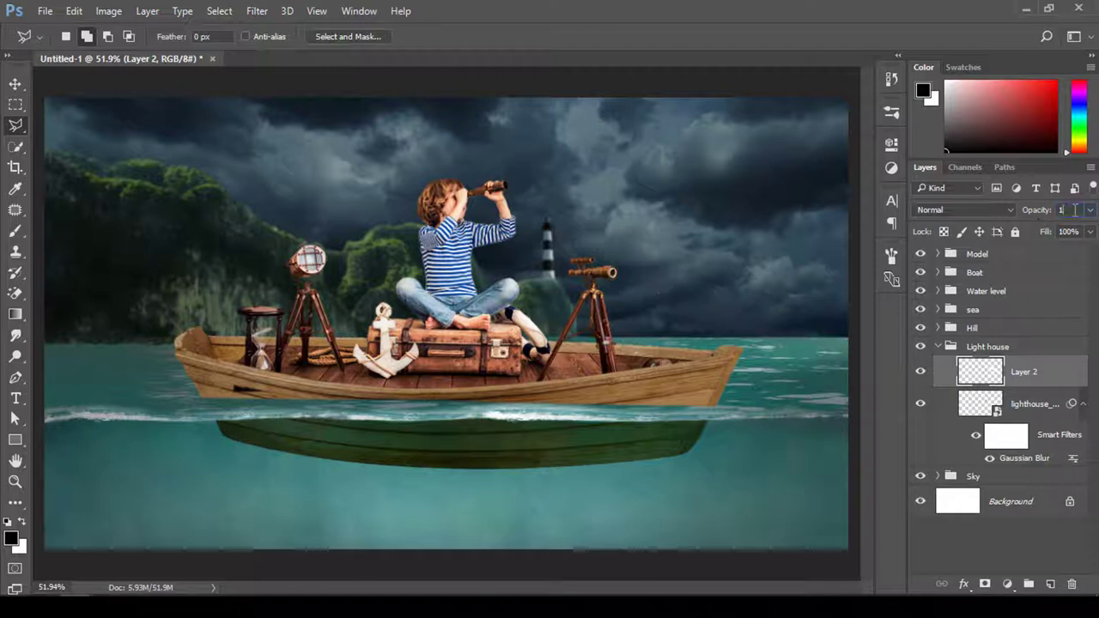
type("0")
key("Return")
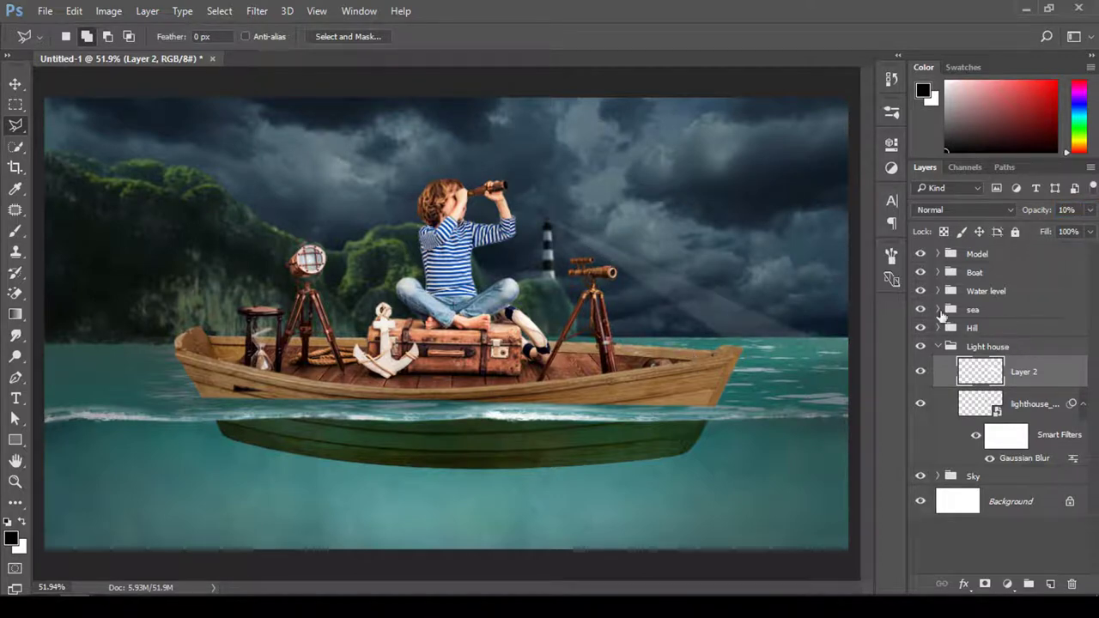
key("e")
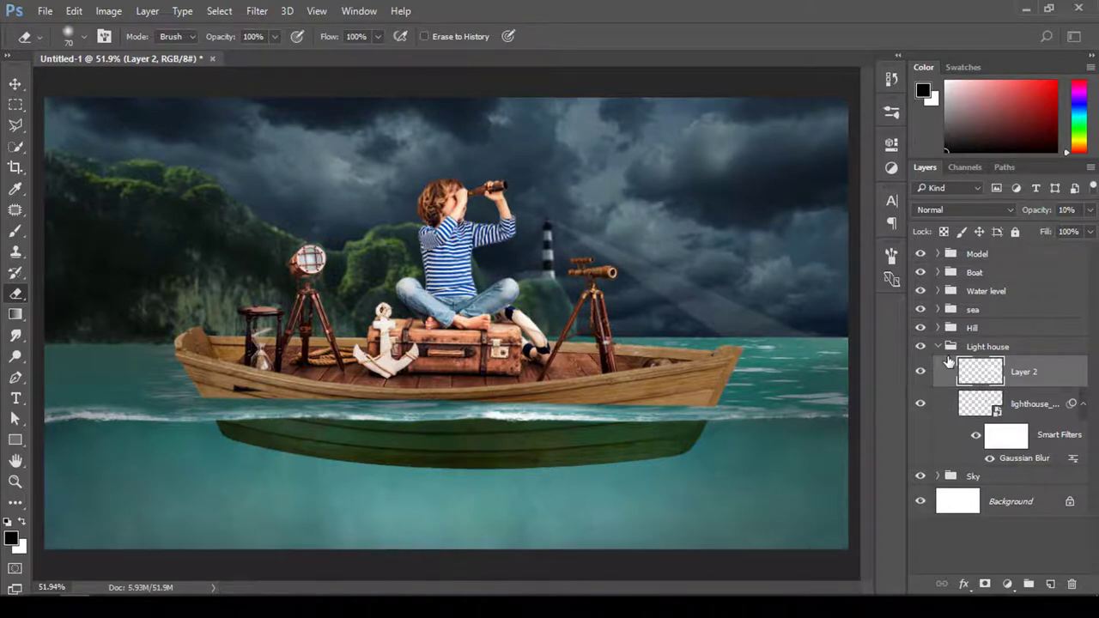
left_click(942, 348)
left_click(938, 347)
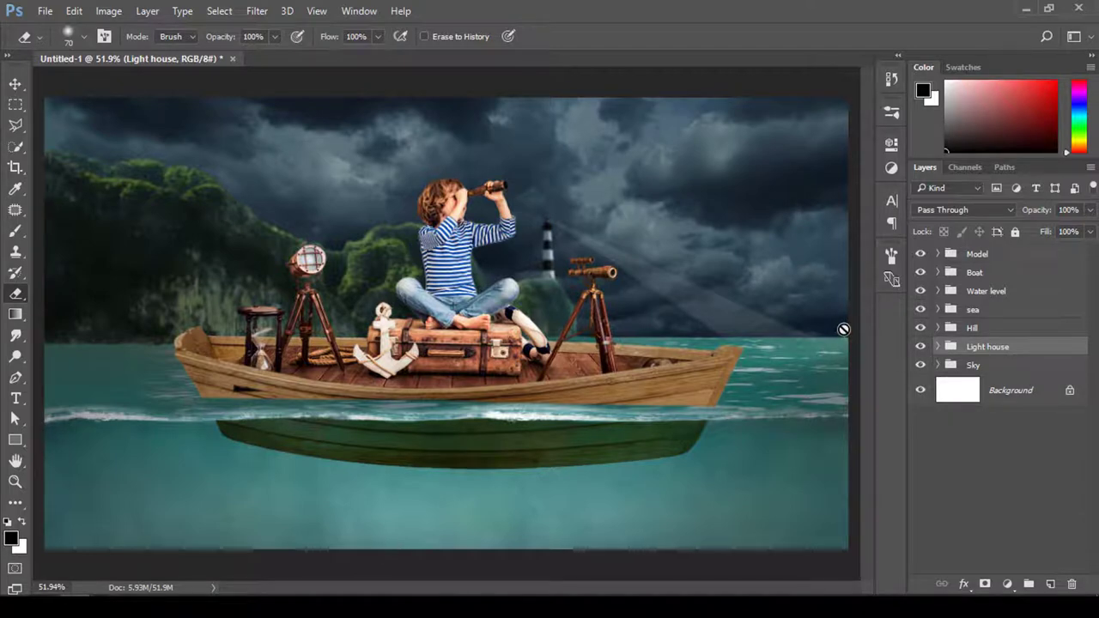
- Add an empty layer above Levels 2 inside the Model group
left_click(977, 255)
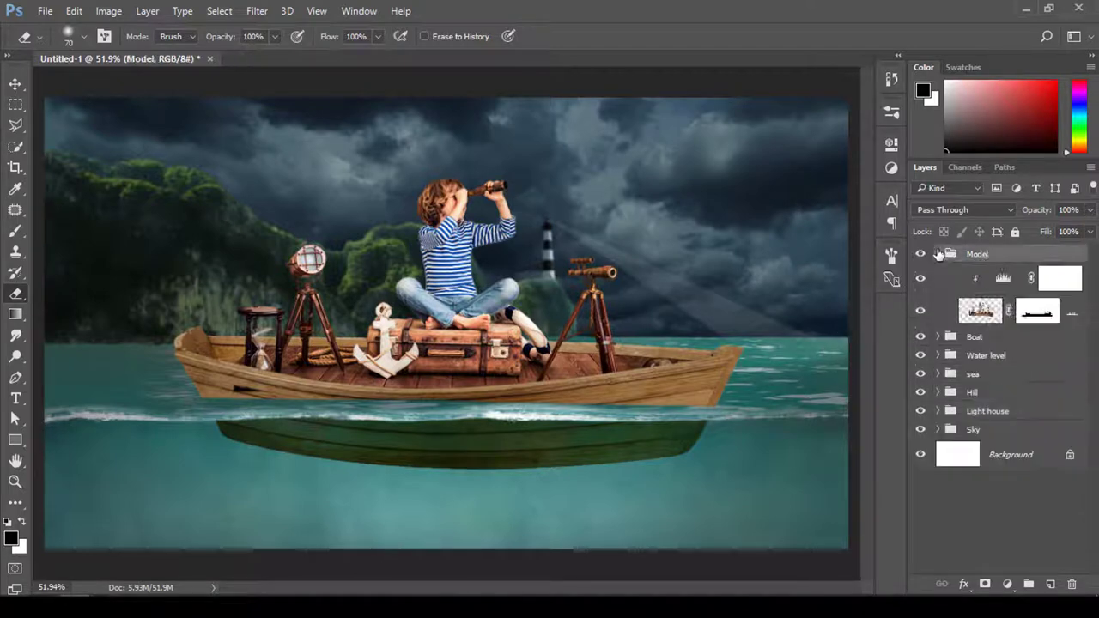
left_click(938, 255)
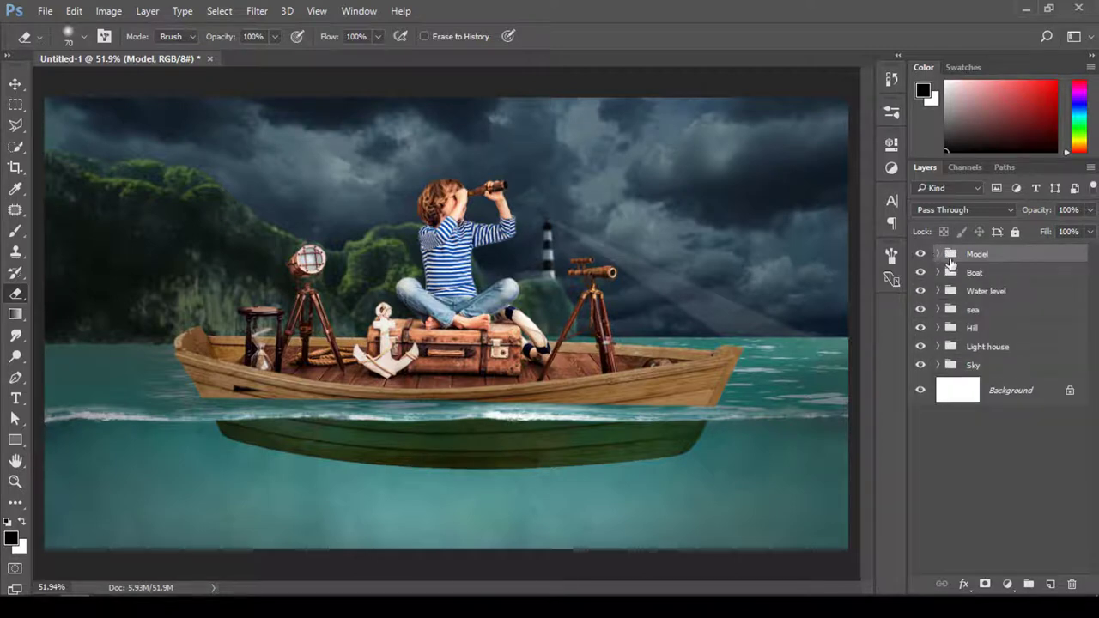
left_click(937, 255)
left_click(981, 310)
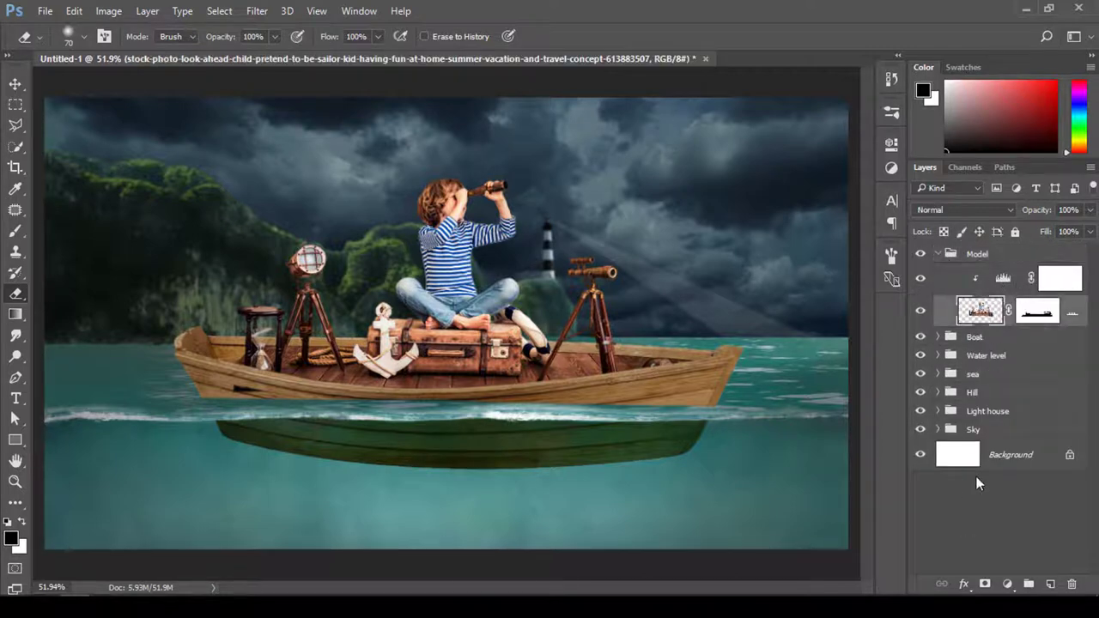
key("alt+bracketright")
left_click(1052, 584)
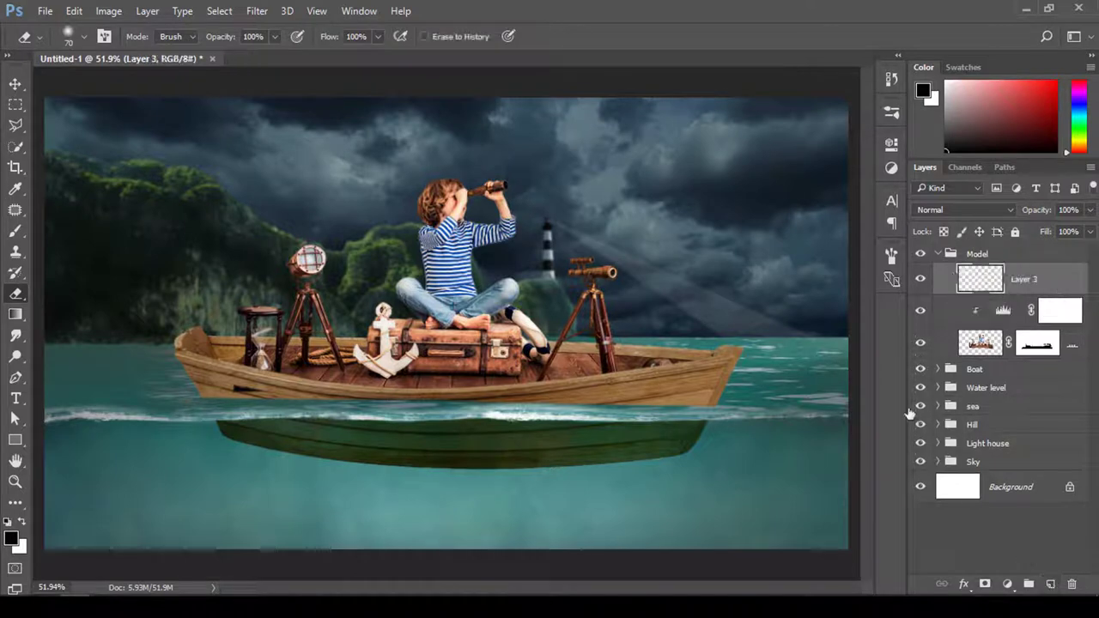
- Outline a beam from the lamp up past the canvas top and fill it white
key("l")
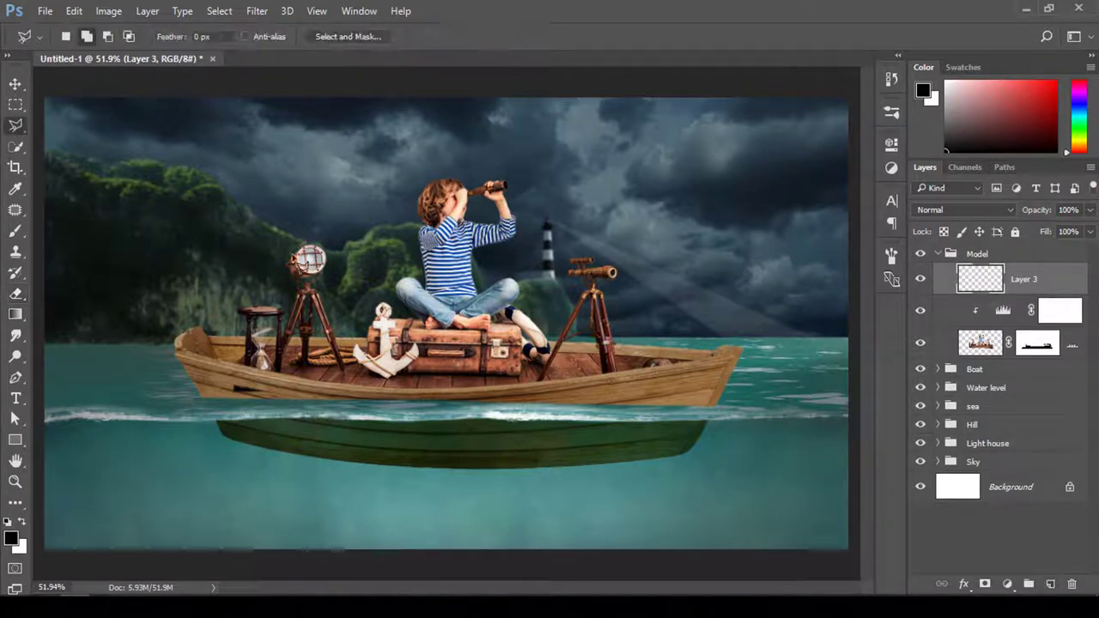
left_click(306, 249)
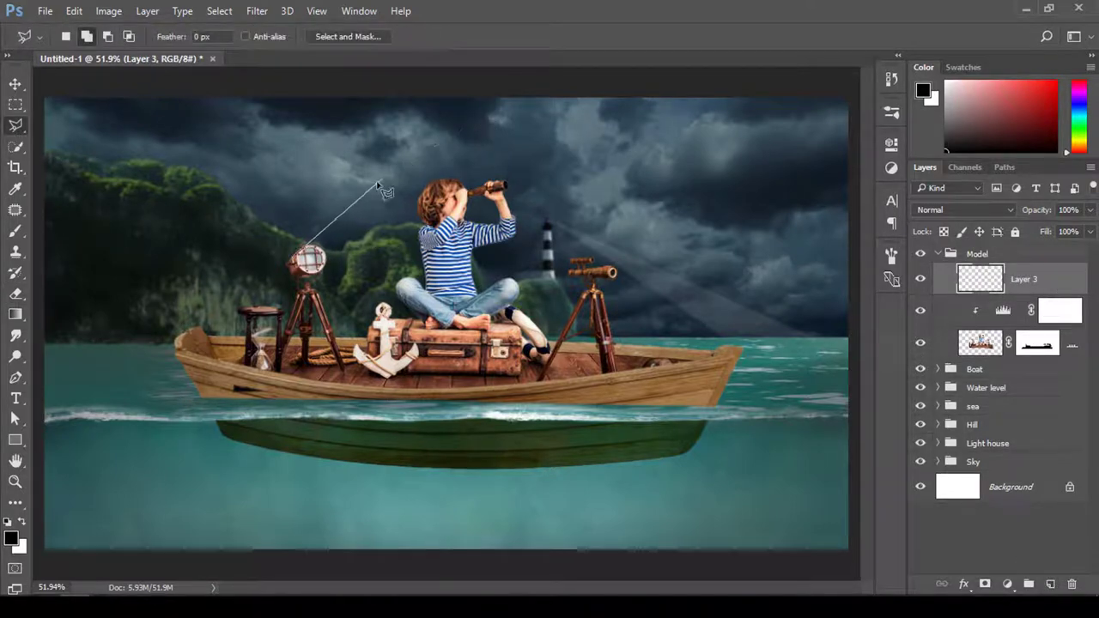
left_click(527, 82)
left_click(636, 91)
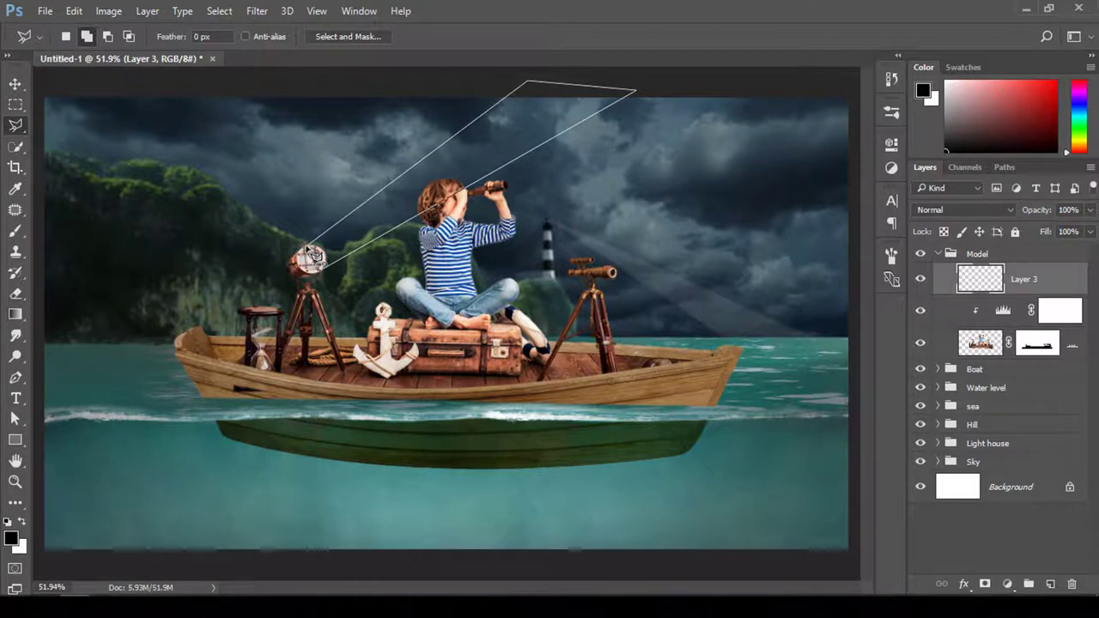
left_click(308, 249)
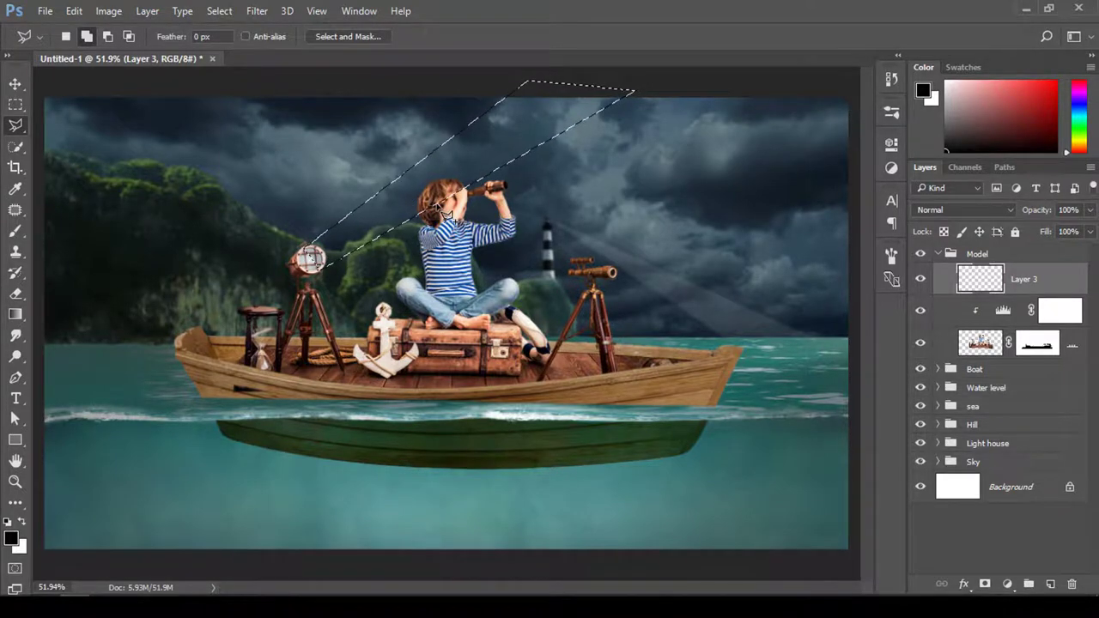
key("ctrl+BackSpace")
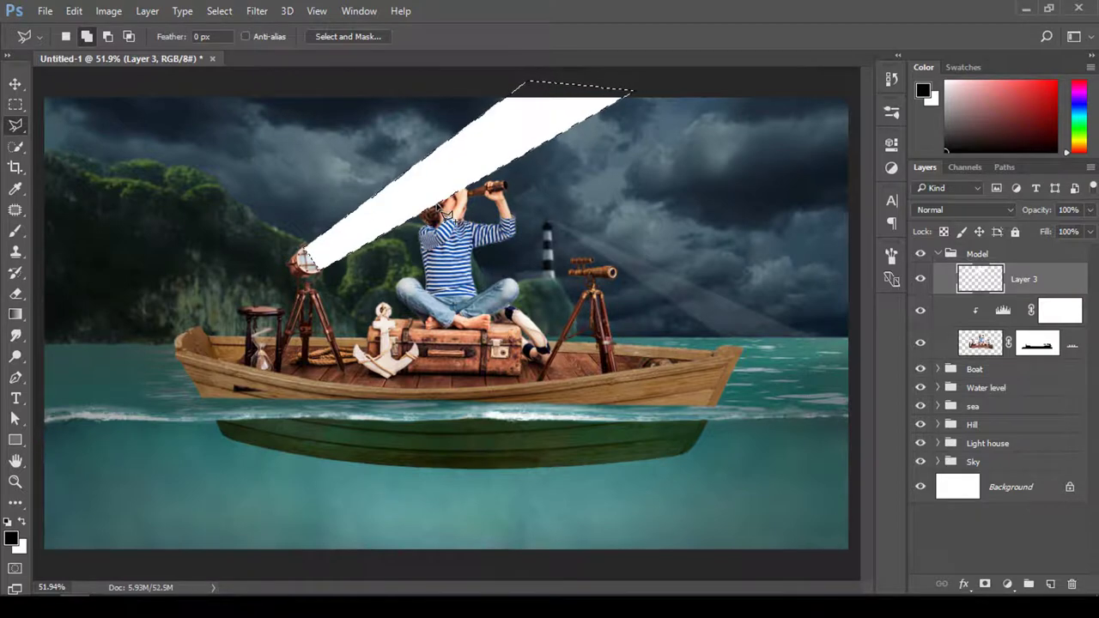
key("ctrl+d")
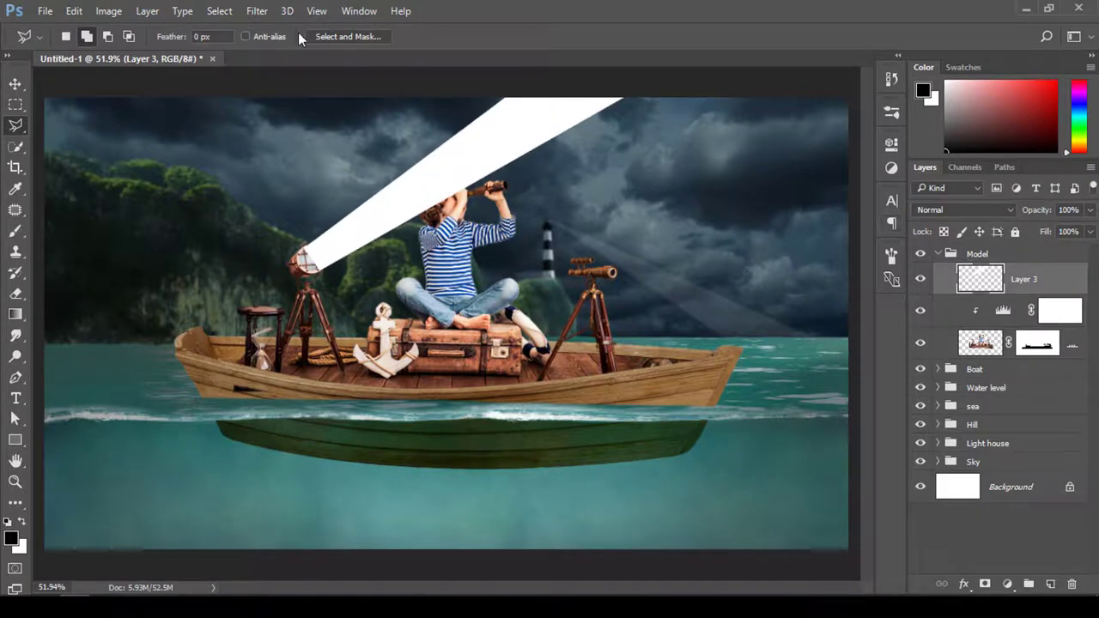
- Gaussian-blur the lamp beam, set its opacity to 10%, and add another empty layer
left_click(219, 12)
mouse_move(257, 11)
left_click(276, 29)
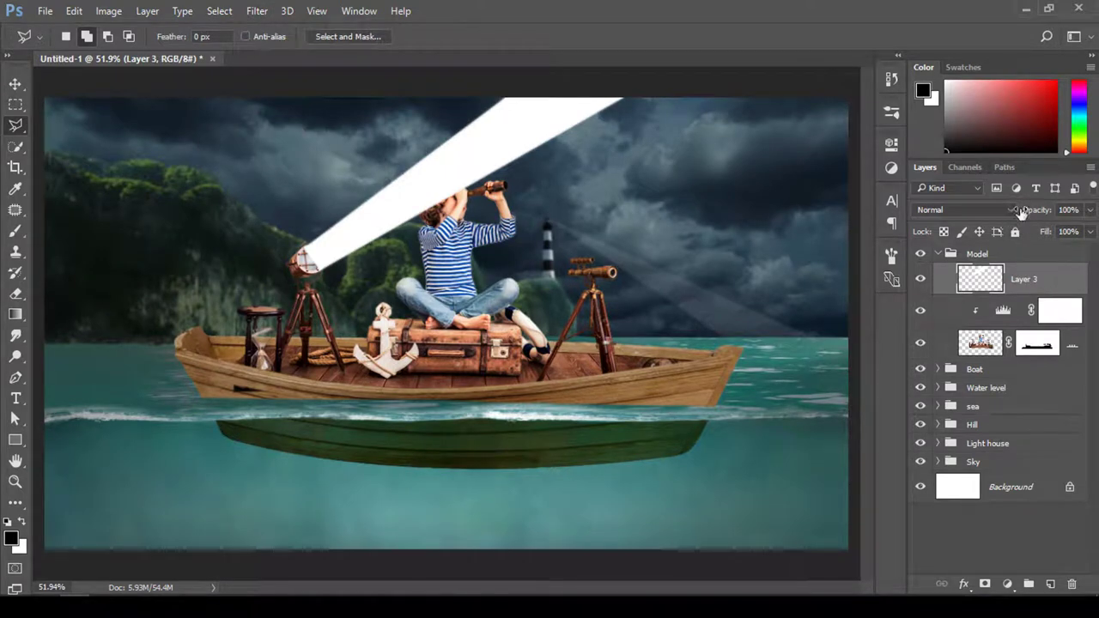
left_click(1074, 211)
type("10")
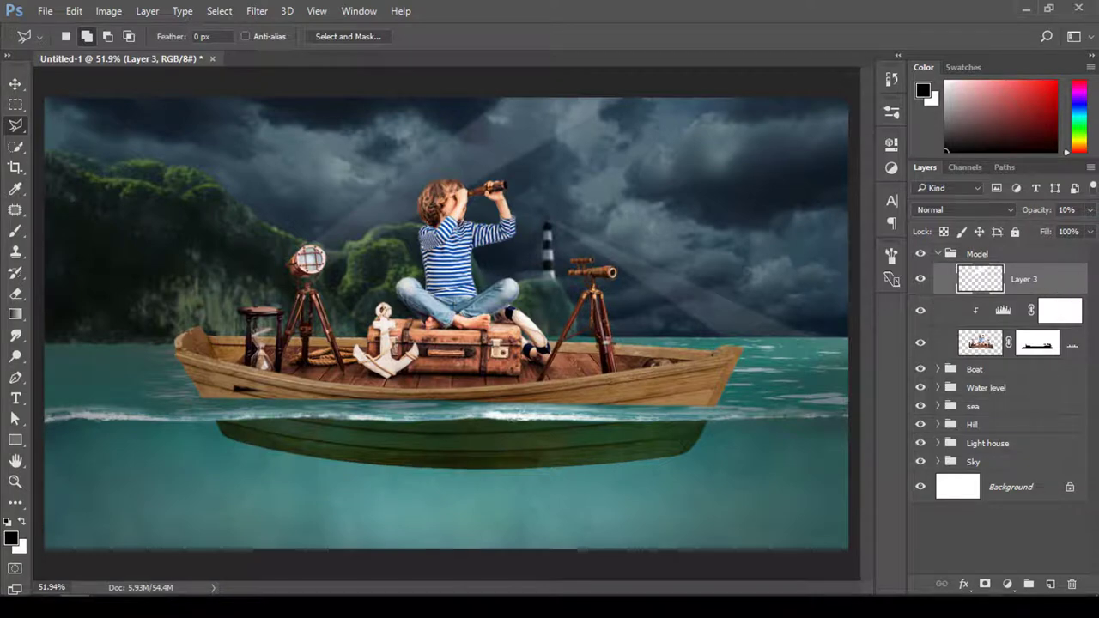
left_click(1048, 585)
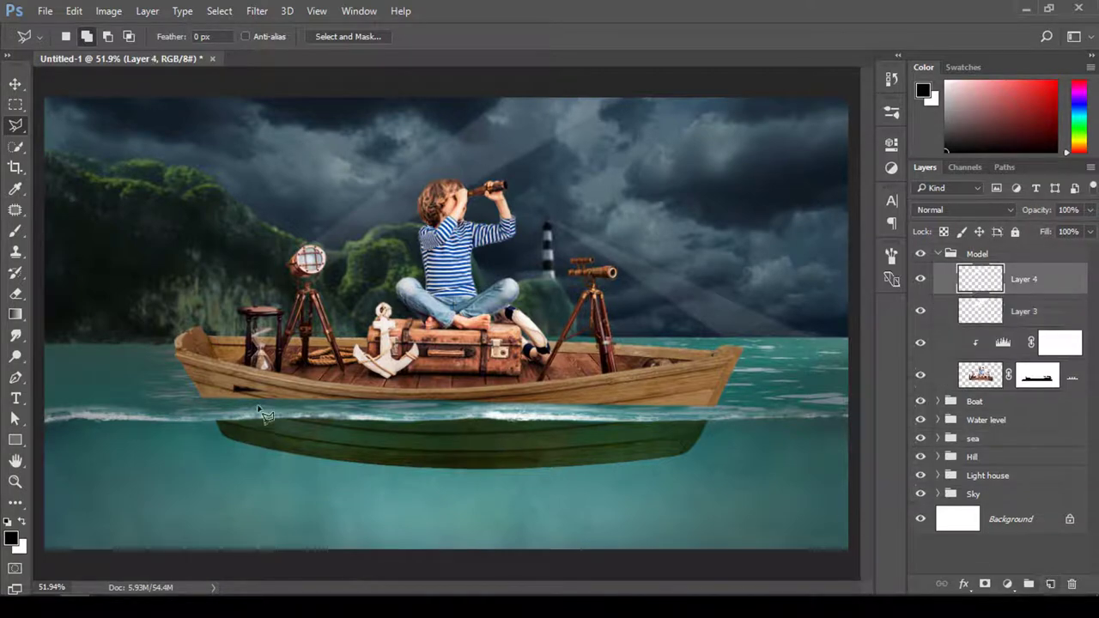
- Set the brush hardness, zoom in on the lamp and size the brush to its glass
key("b")
right_click(316, 122)
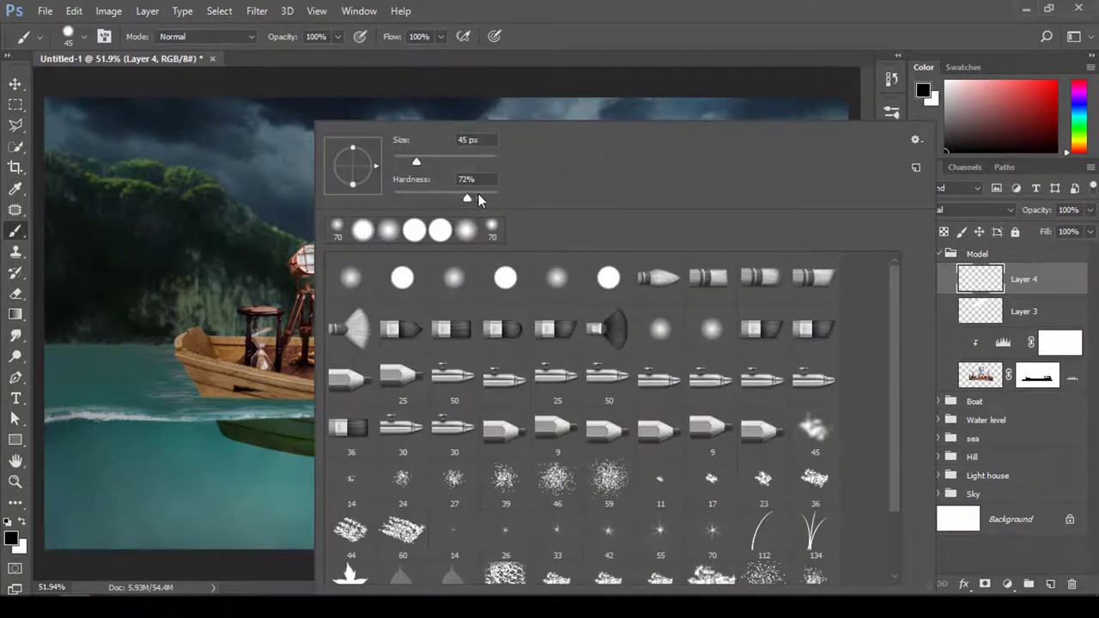
type("95")
left_click(862, 42)
key("z")
left_click_drag(274, 251, 354, 272)
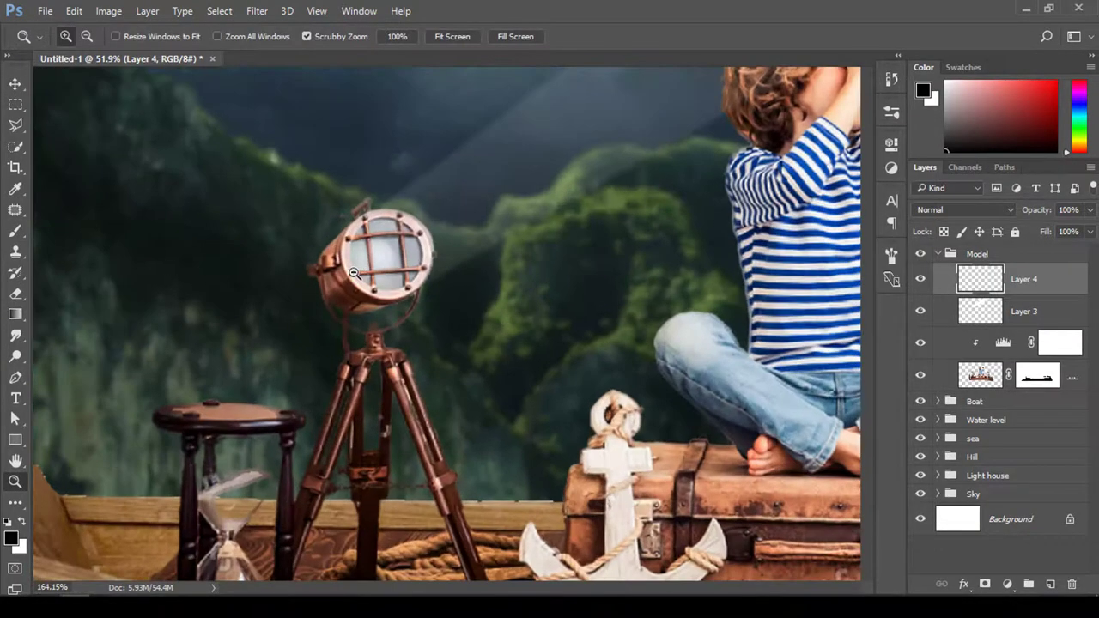
key("b")
key("bracketright")
key("bracketright")
key("bracketright")
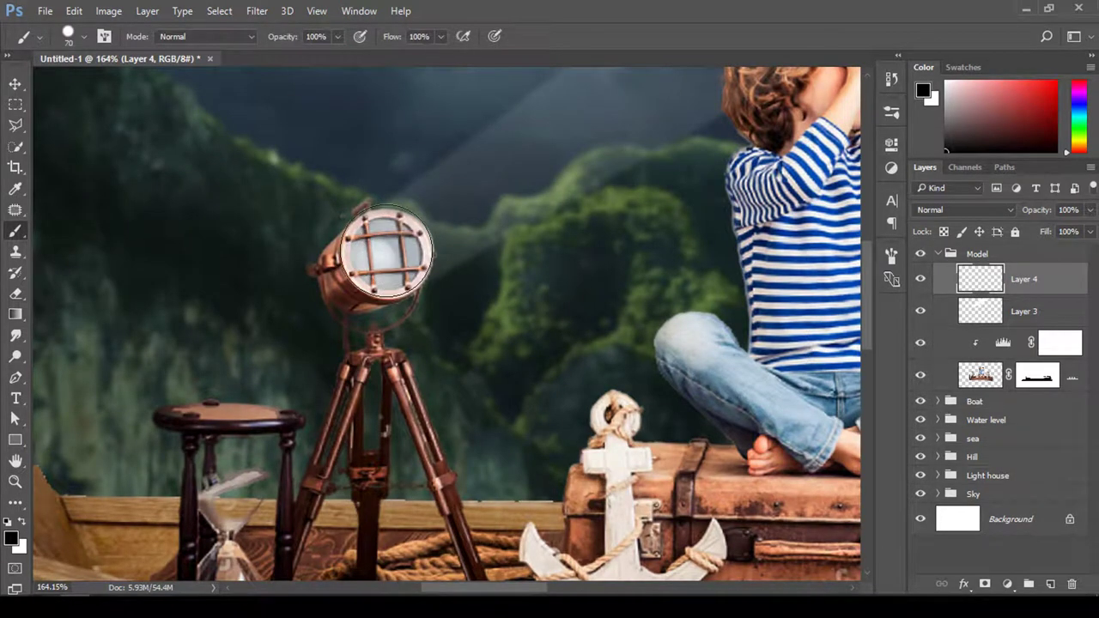
- Paint a white disc over the lamp glass and set that layer to 83% opacity
left_click(386, 253)
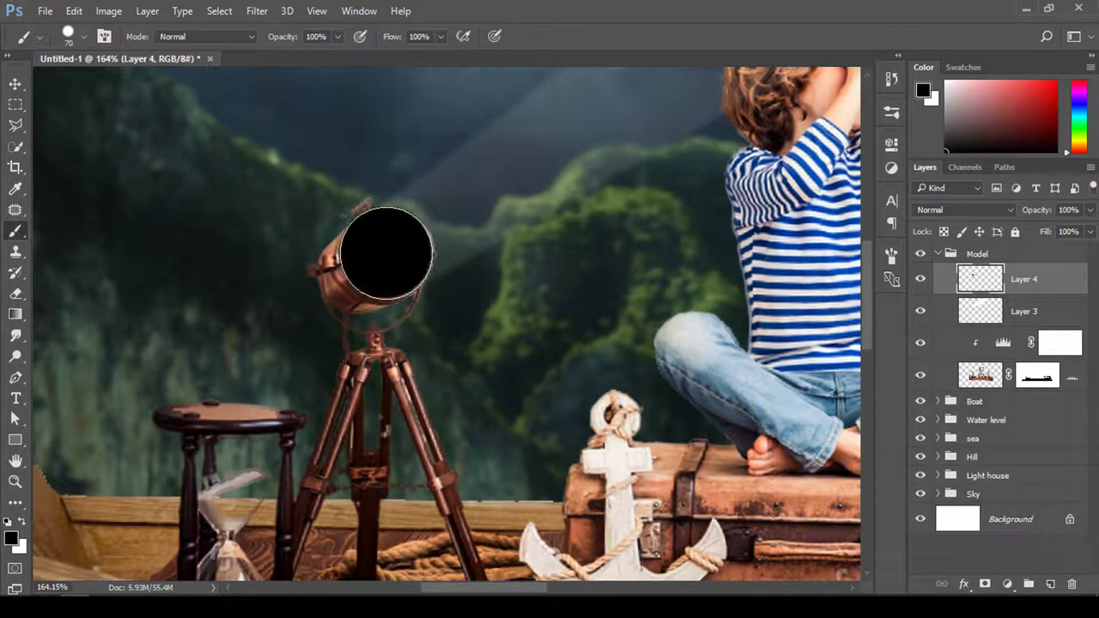
key("ctrl+z")
left_click(24, 522)
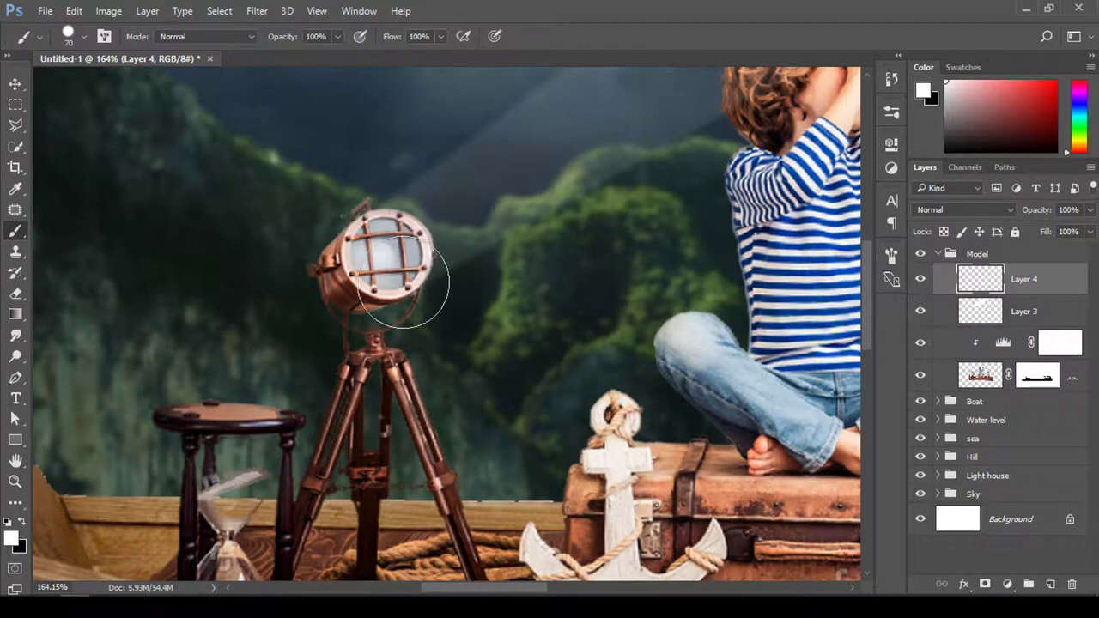
left_click(388, 253)
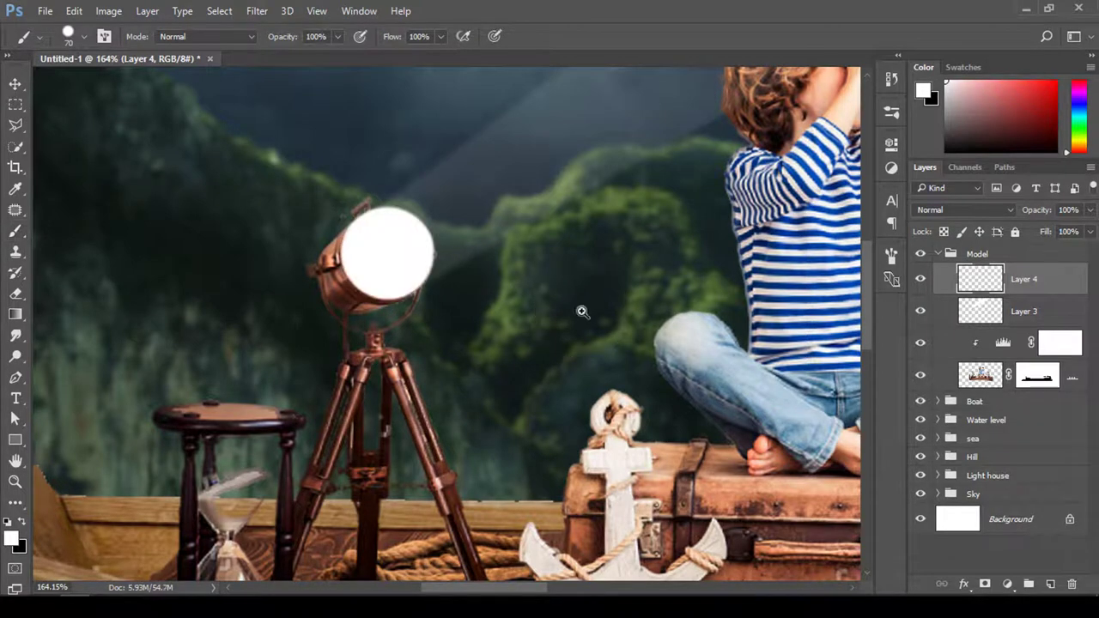
mouse_move(583, 311)
left_mouse_down()
mouse_move(488, 278)
mouse_move(481, 309)
mouse_move(492, 333)
left_mouse_up()
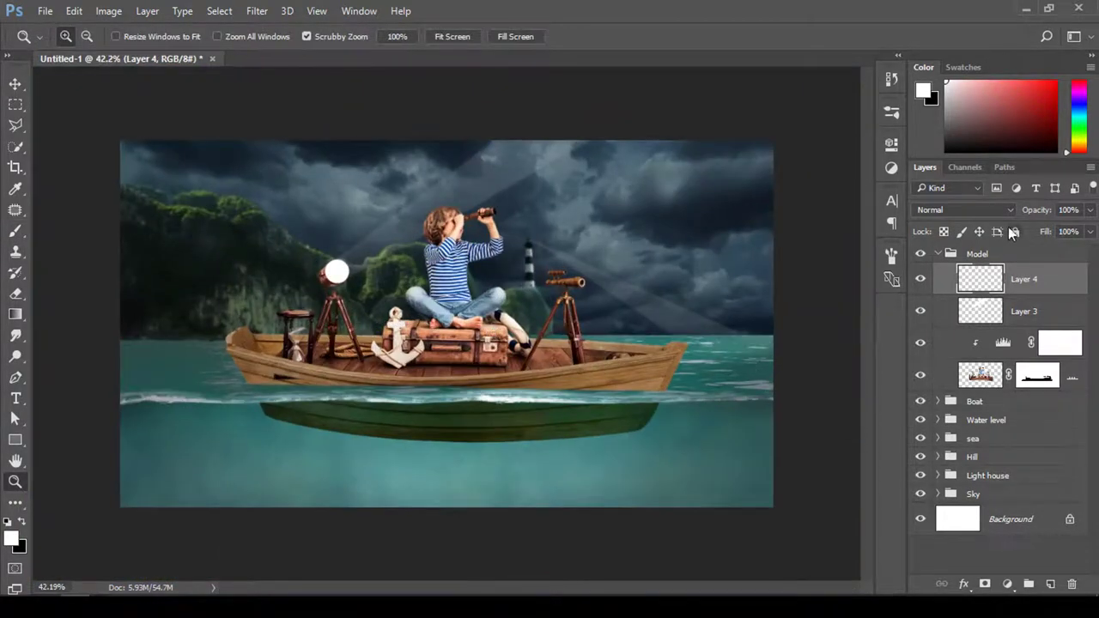
left_click(1070, 210)
type("90")
left_click_drag(1037, 211, 1031, 211)
- On a new layer, paint a fully soft 300 px white glow in the sky
left_click(1049, 584)
key("b")
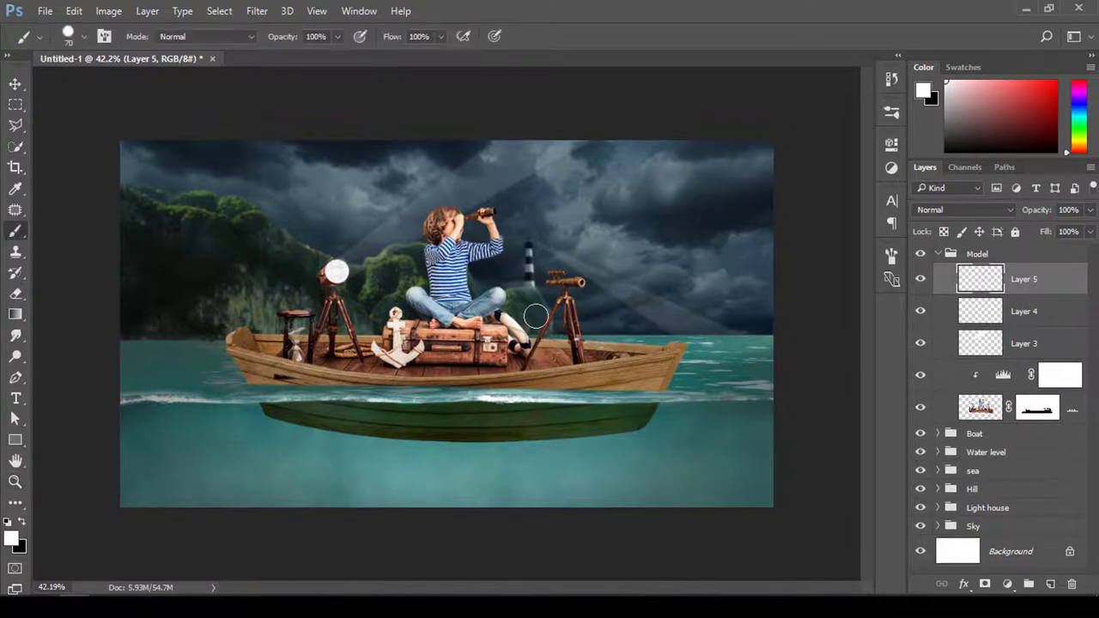
right_click(557, 397)
left_click_drag(593, 198, 541, 198)
left_click(347, 127)
key("bracketright")
key("bracketright")
key("bracketright")
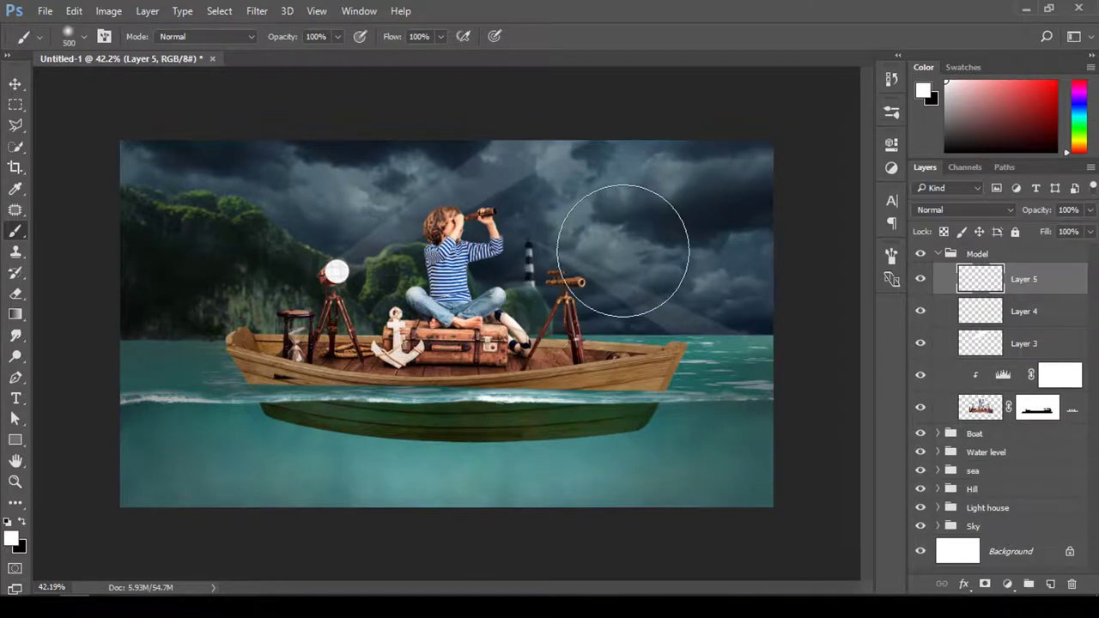
left_click(622, 250)
- Move and shrink the glow over the lamp, then set its opacity to 59%
key("ctrl+t")
left_click_drag(700, 368, 415, 380)
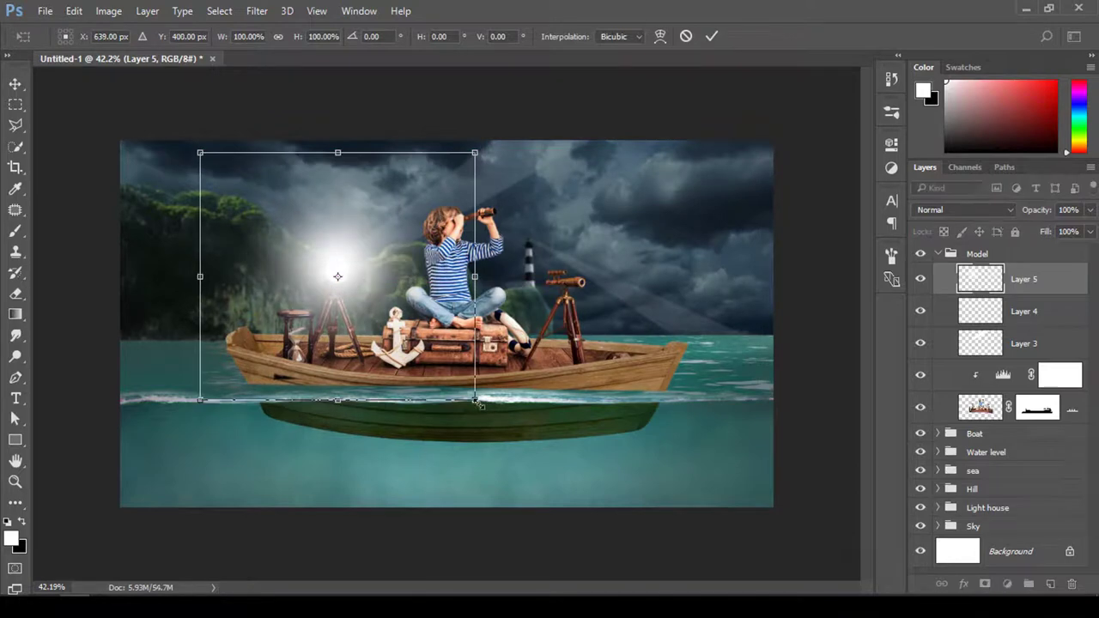
left_click_drag(477, 400, 398, 330)
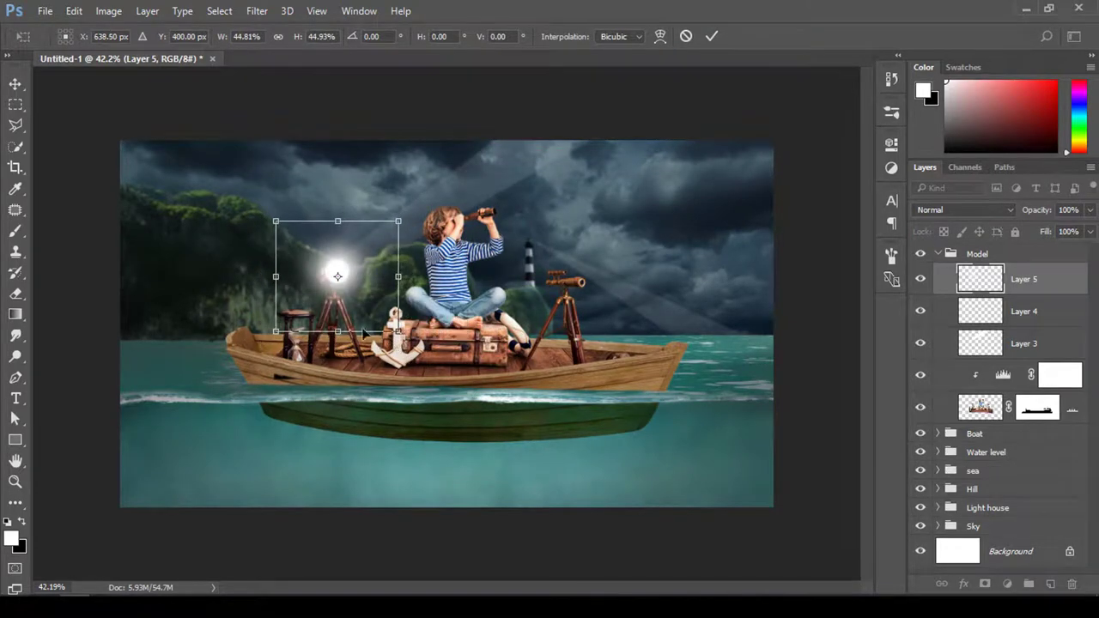
left_click_drag(369, 262, 370, 258)
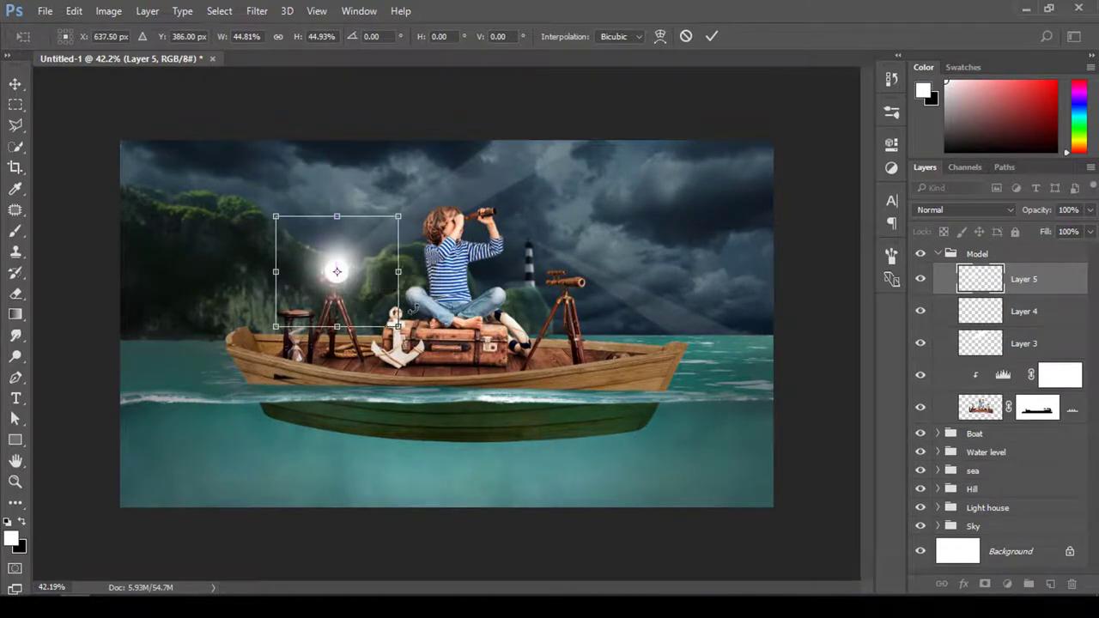
left_click(712, 36)
key("b")
left_click_drag(1044, 218, 1011, 213)
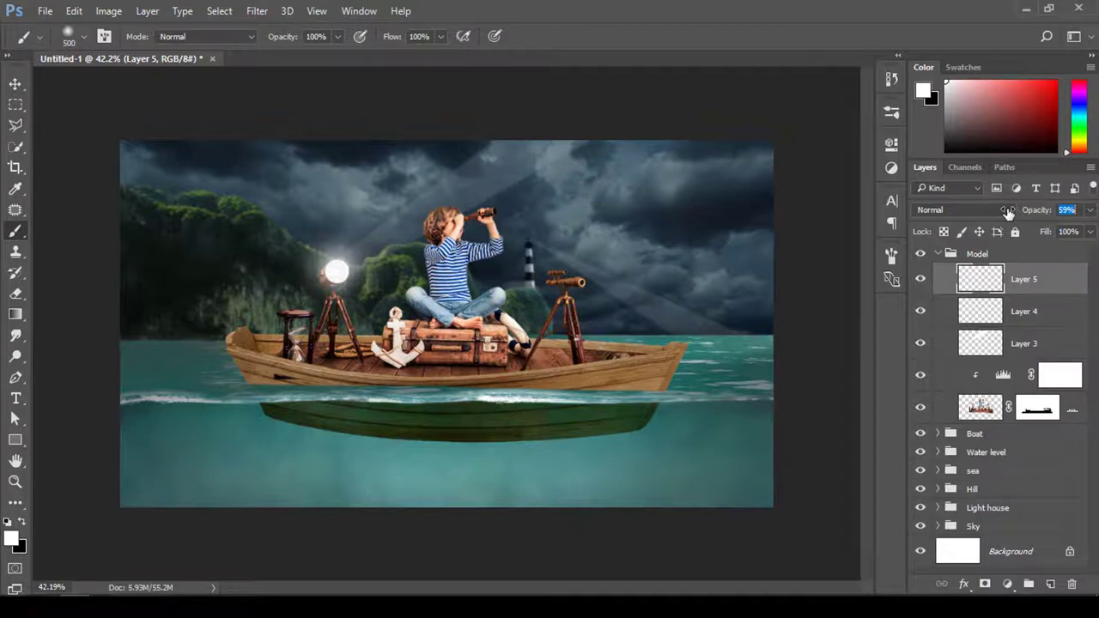
key("z")
mouse_move(468, 367)
left_mouse_down()
mouse_move(521, 372)
mouse_move(627, 412)
left_mouse_up()
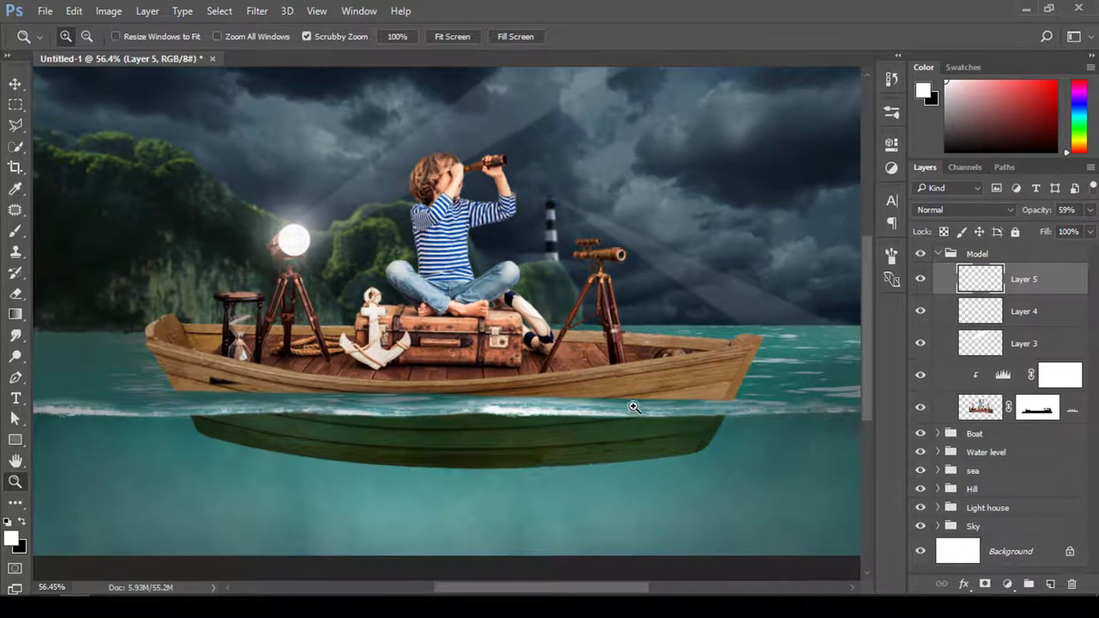
- Add a Hue/Saturation adjustment above Levels 2 with Lightness -20, discarding a mistaken Vibrance layer
left_click(1006, 376)
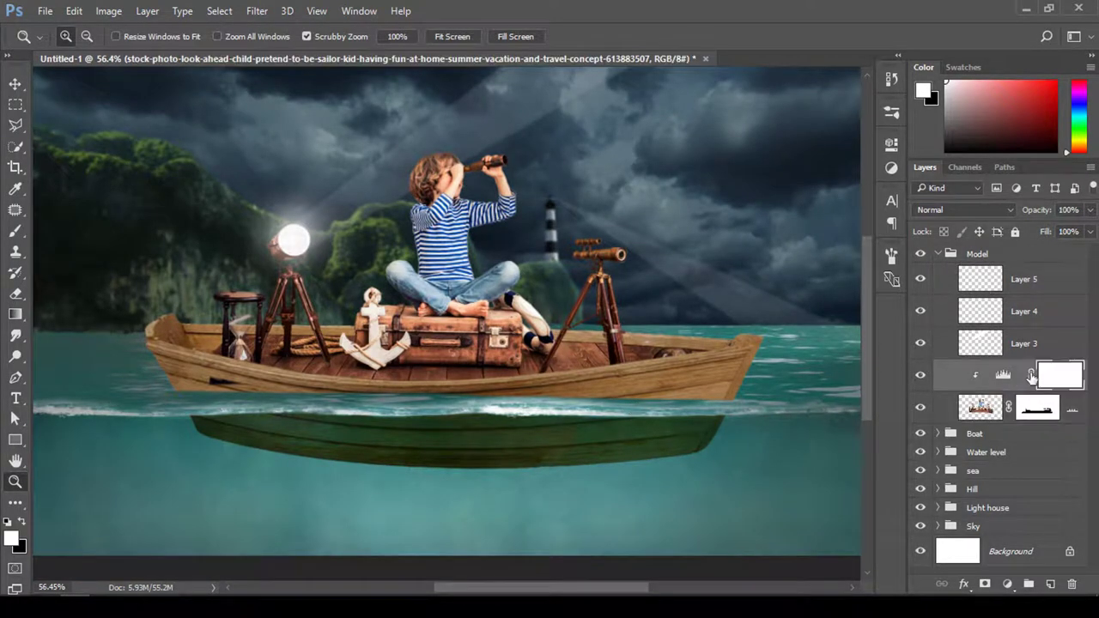
left_click(1008, 584)
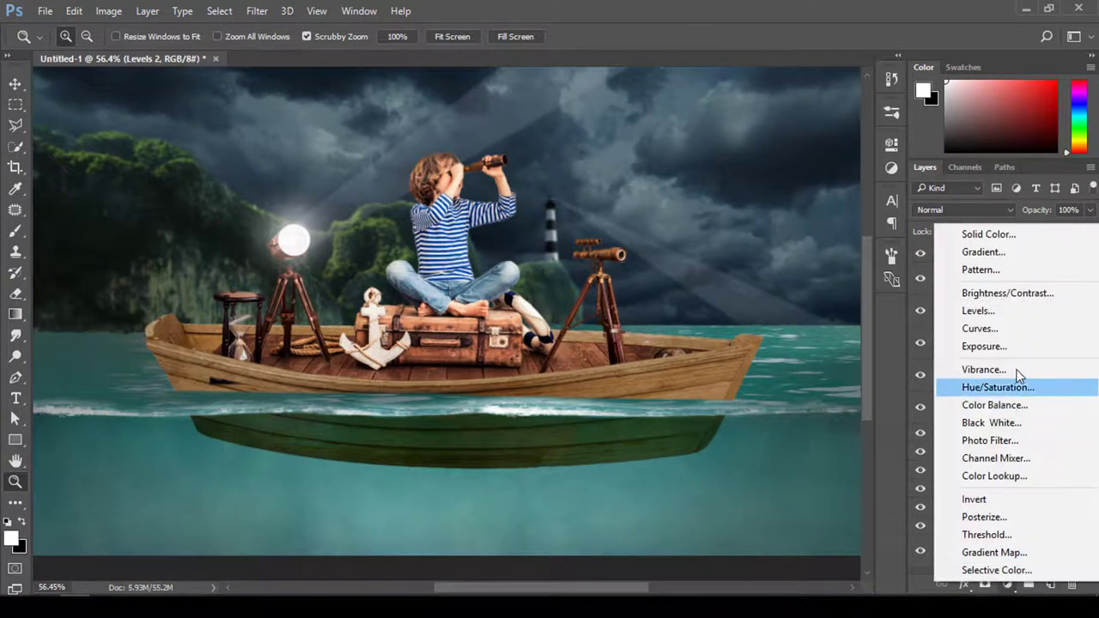
left_click(979, 366)
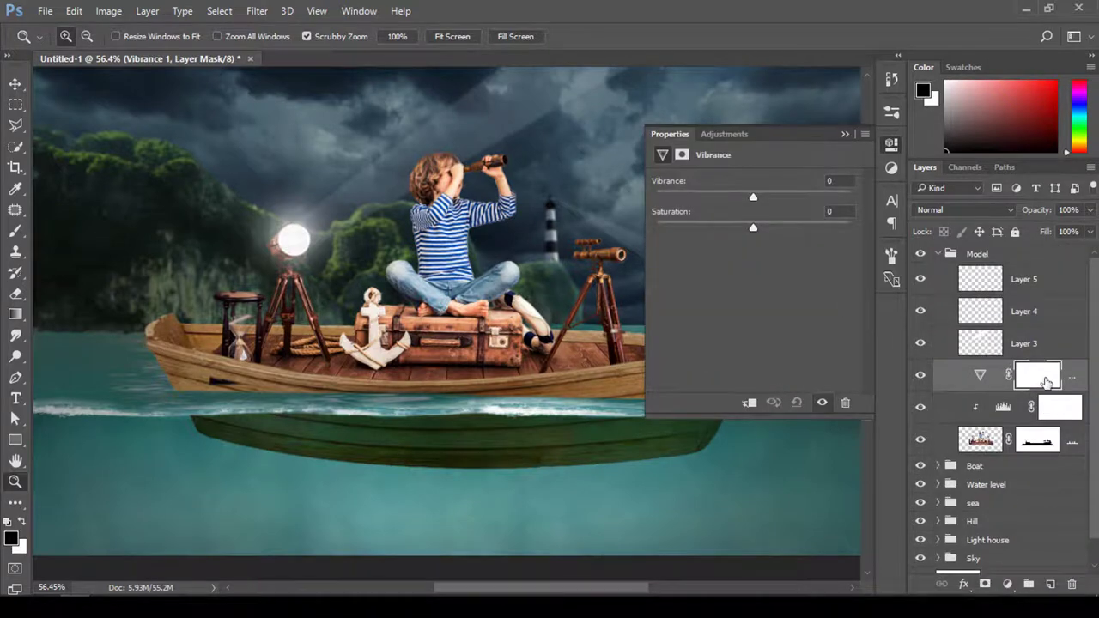
left_click(845, 134)
key("Delete")
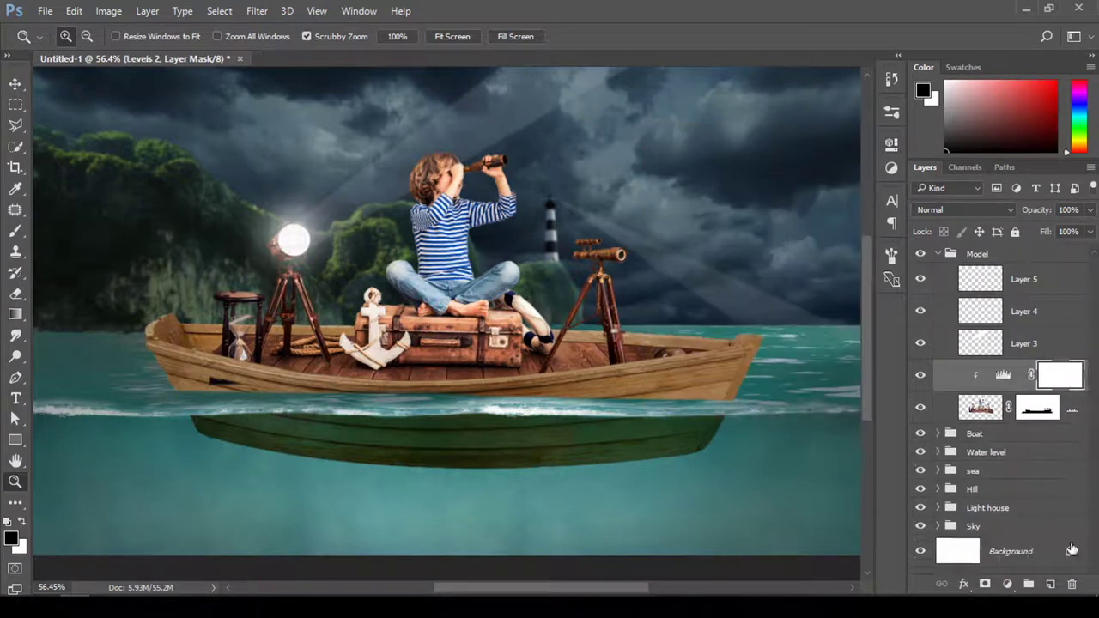
left_click(1008, 584)
left_click(988, 386)
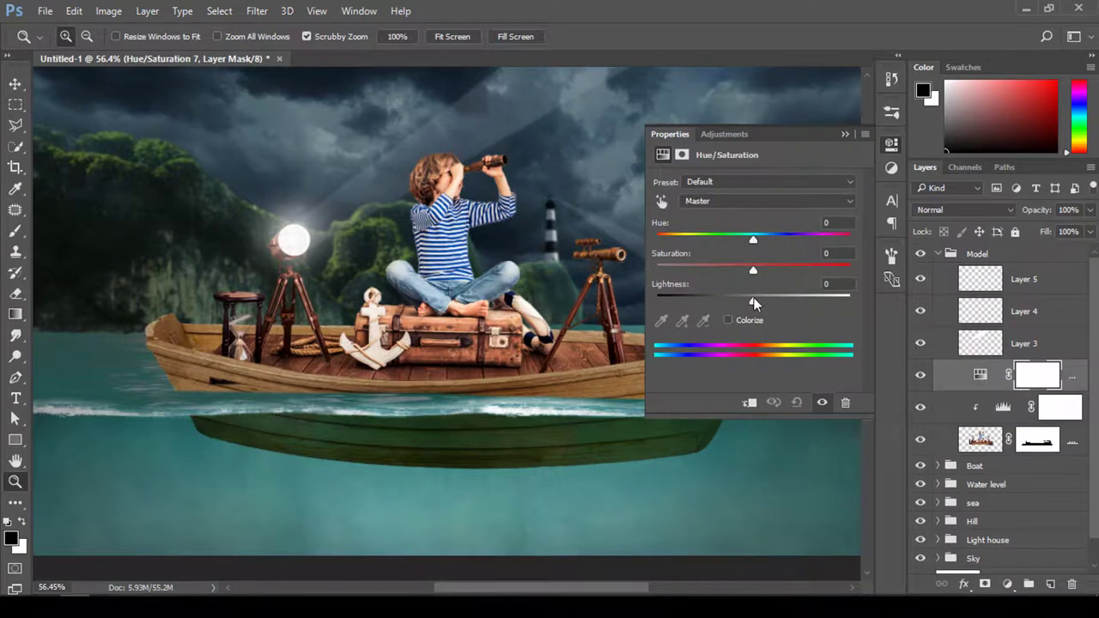
left_click_drag(753, 301, 734, 296)
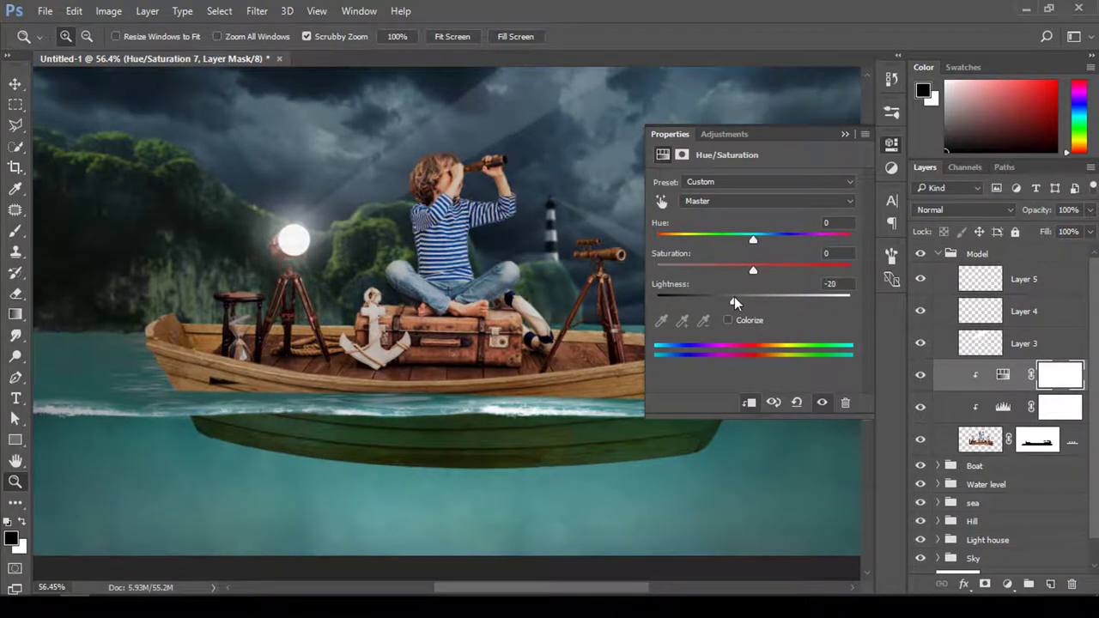
left_click(847, 135)
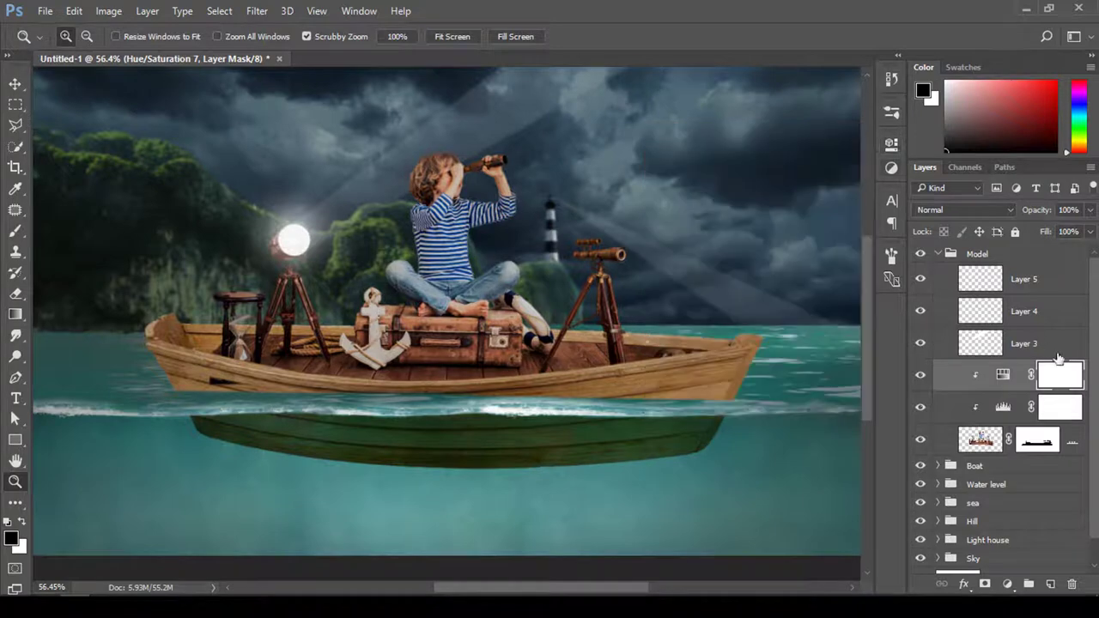
left_click(15, 335)
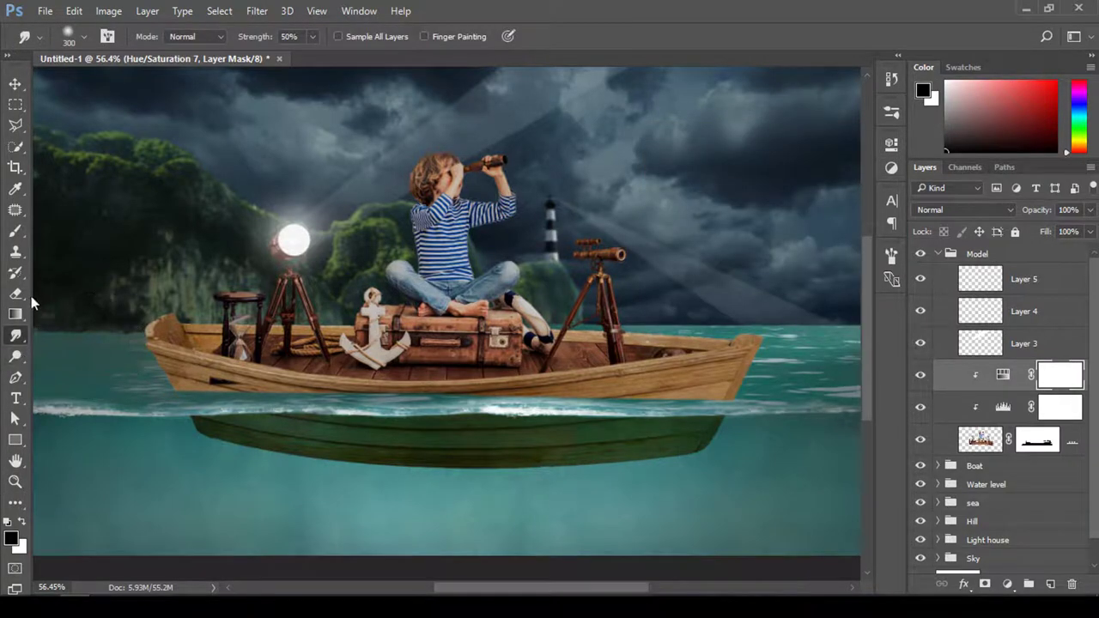
- Paint black on the Hue/Saturation mask to restore the boy's hair, arm and shirt
left_click(15, 232)
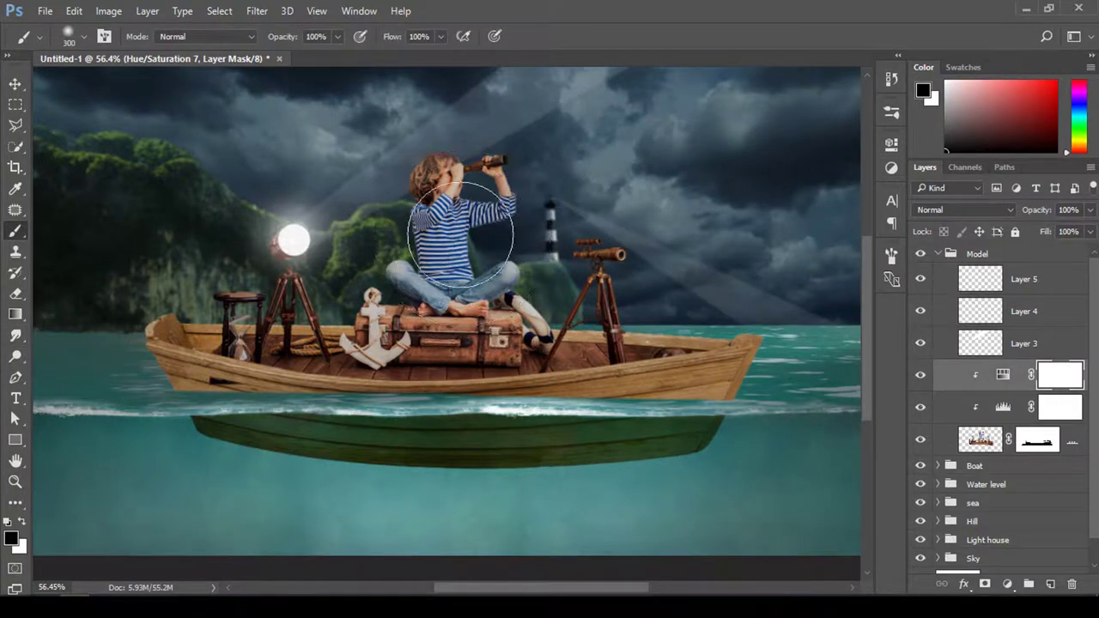
right_click(427, 165)
left_click(503, 94)
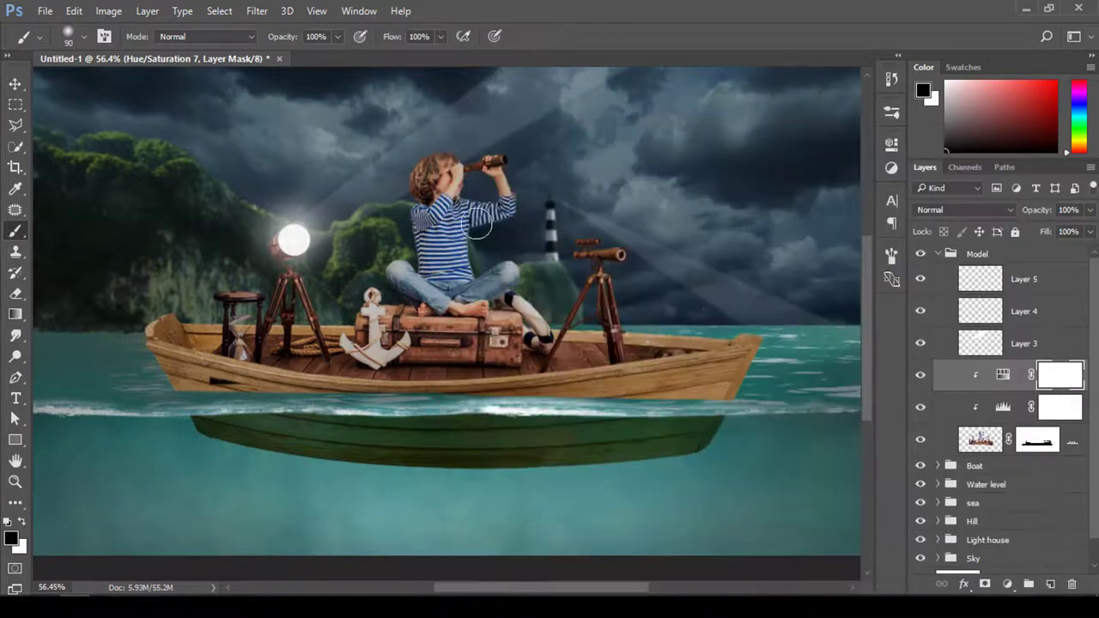
left_click_drag(408, 183, 396, 207)
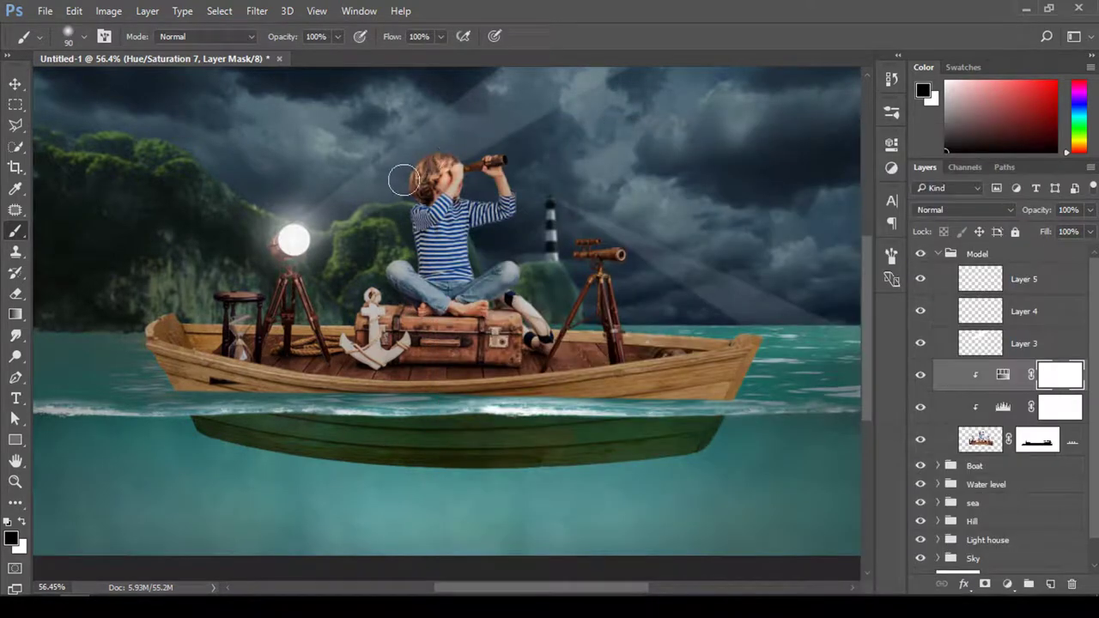
key("bracketleft")
key("bracketleft")
key("bracketleft")
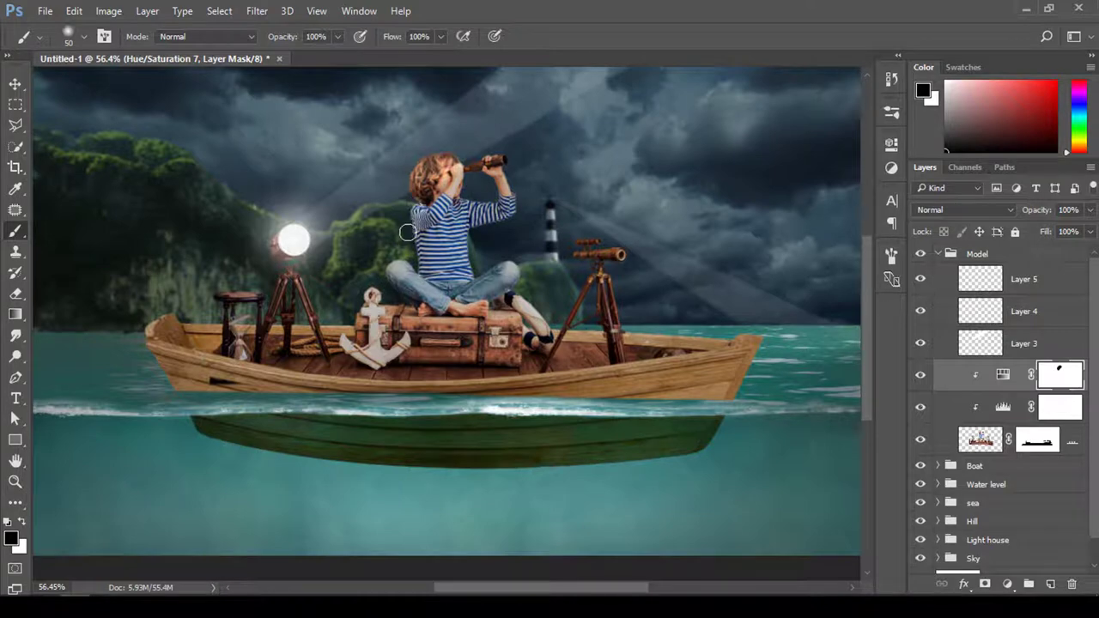
mouse_move(409, 257)
left_mouse_down()
mouse_move(424, 254)
mouse_move(410, 224)
mouse_move(445, 166)
mouse_move(436, 172)
left_mouse_up()
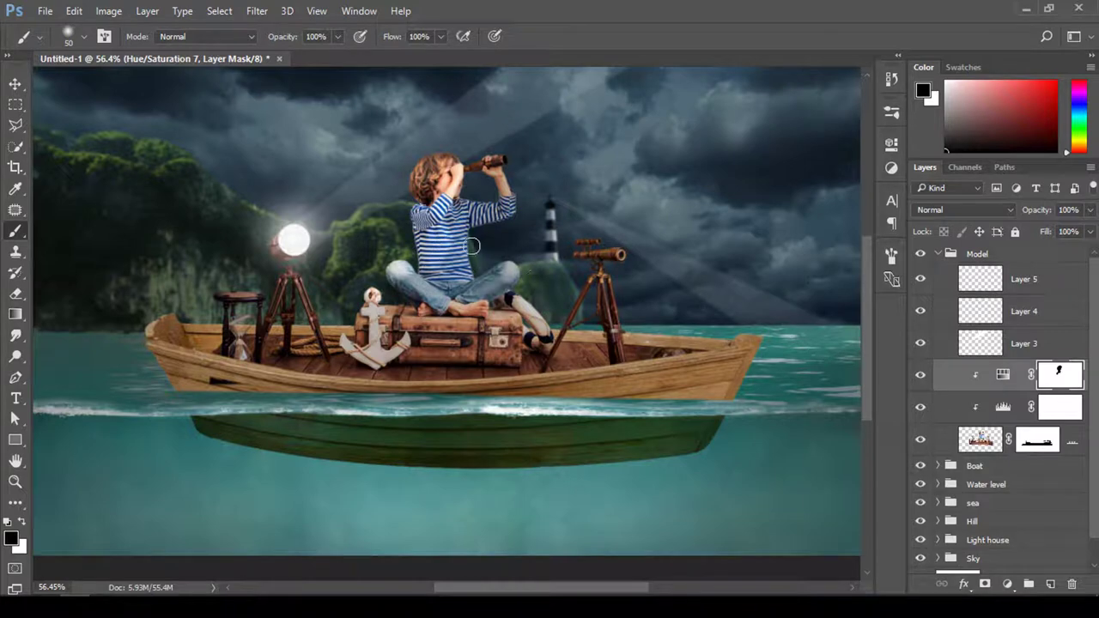
key("x")
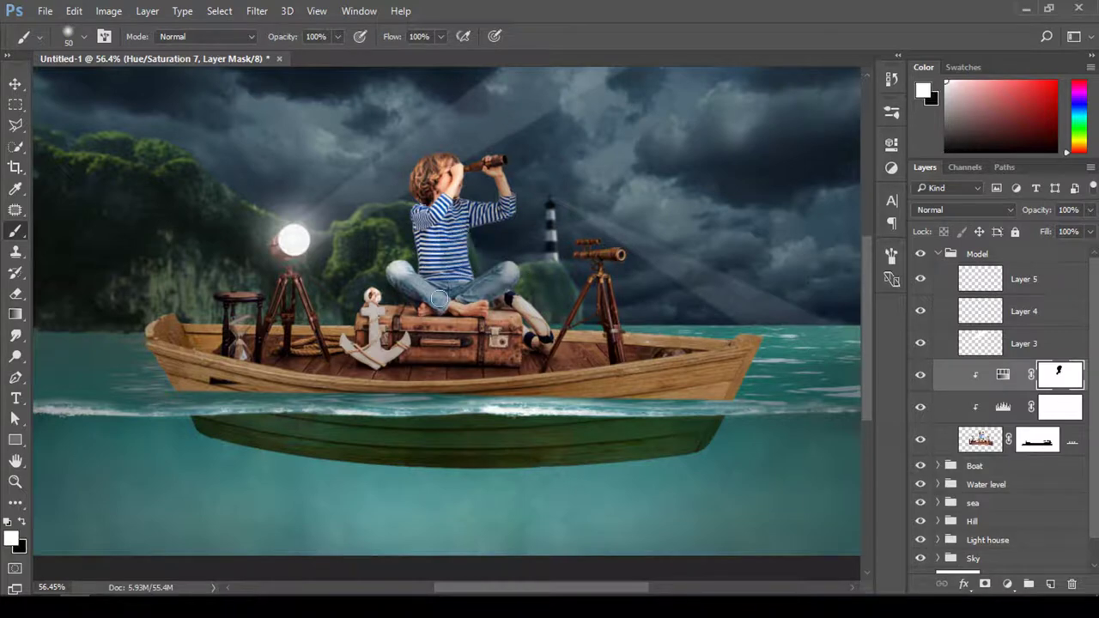
key("x")
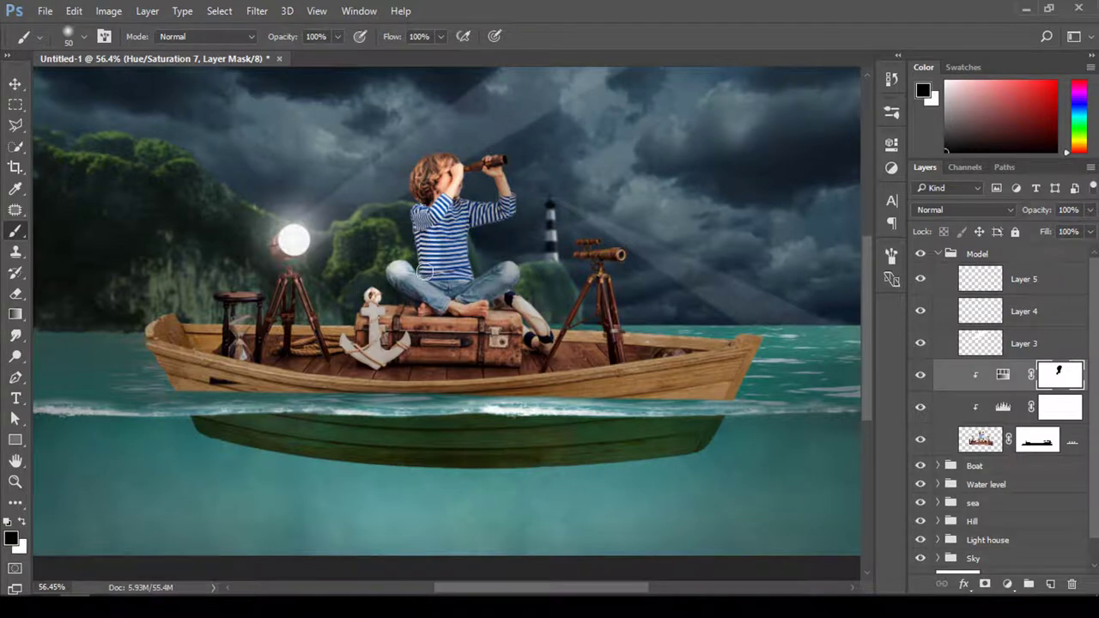
- Zoom in and mask the darkening off the anchor's shank, fluke and arm
key("z")
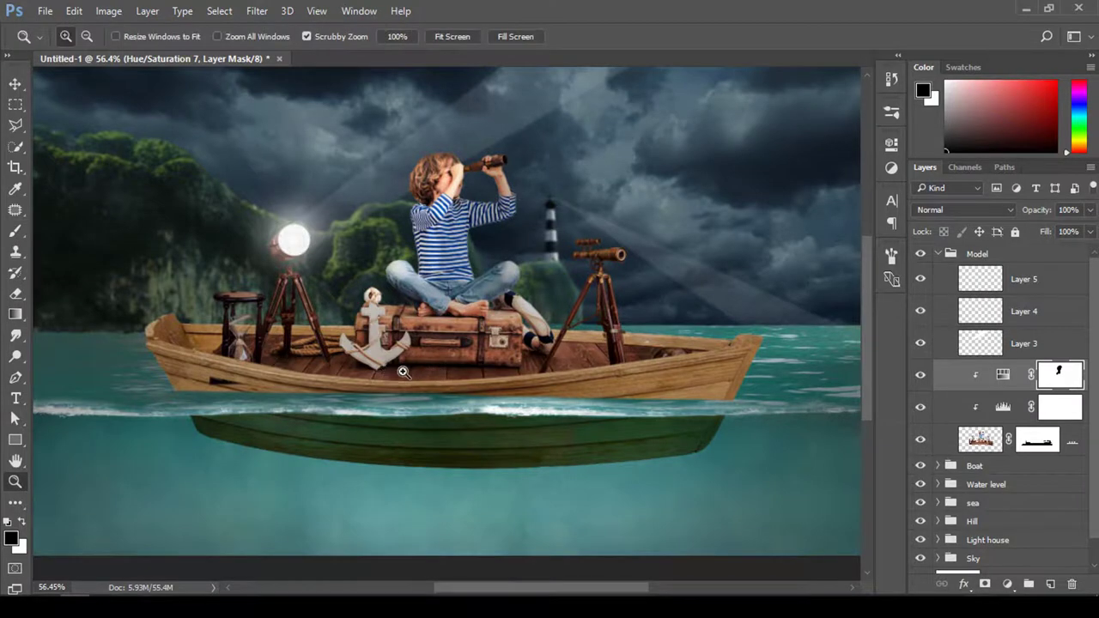
left_click(402, 371)
key("b")
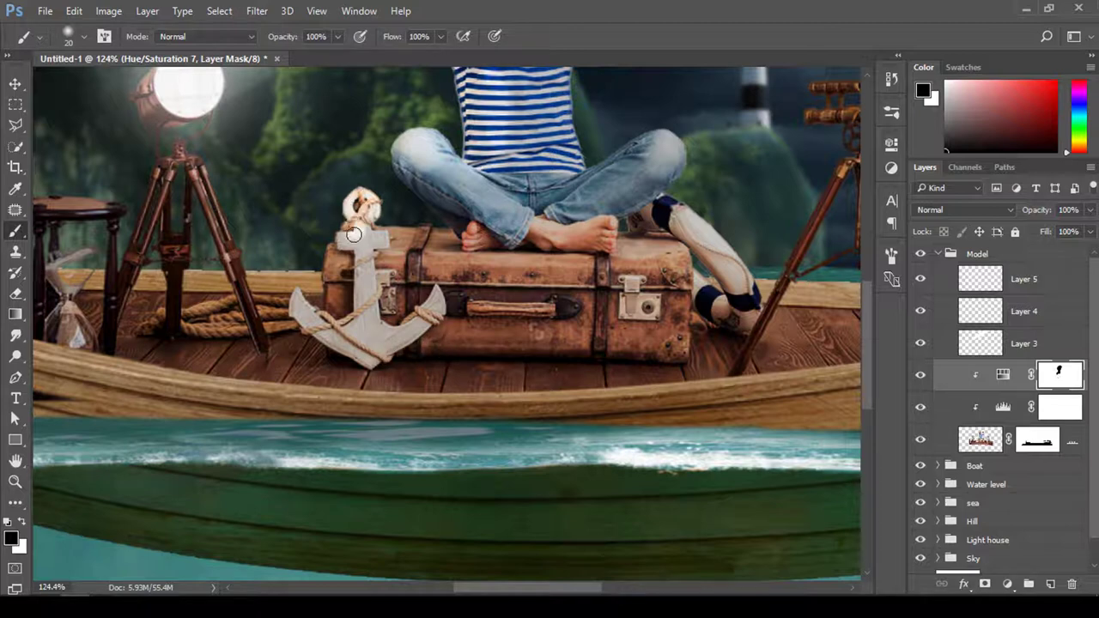
left_click_drag(362, 267, 350, 325)
mouse_move(298, 289)
left_mouse_down()
mouse_move(278, 318)
mouse_move(309, 304)
mouse_move(366, 330)
left_mouse_up()
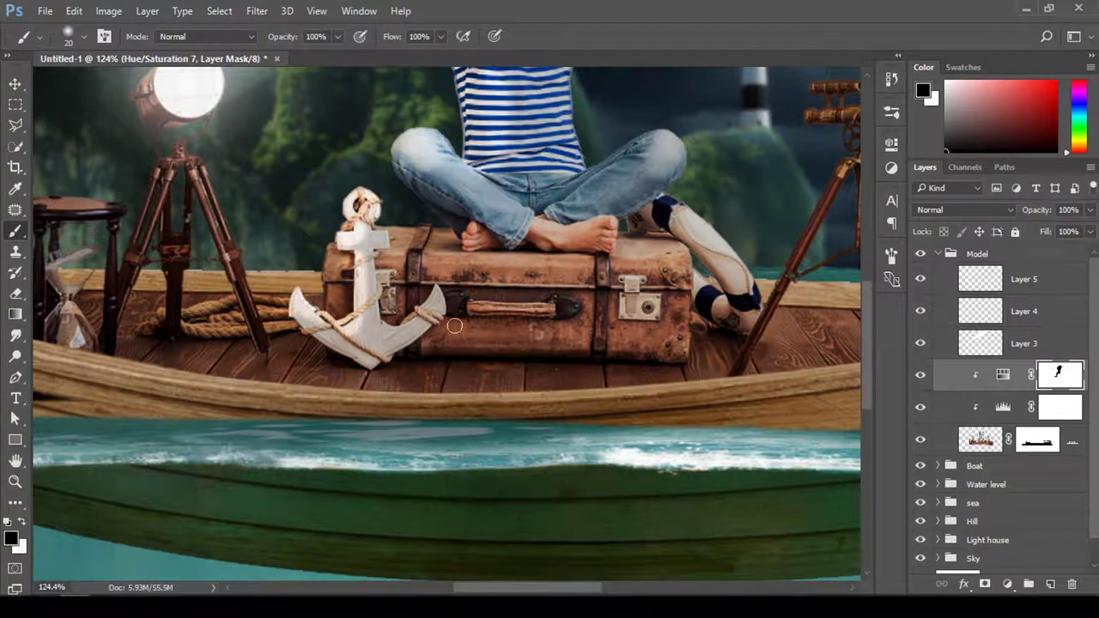
- Zoom back out and restore the brightness of the right telescope tube
key("z")
left_click_drag(454, 325, 406, 285)
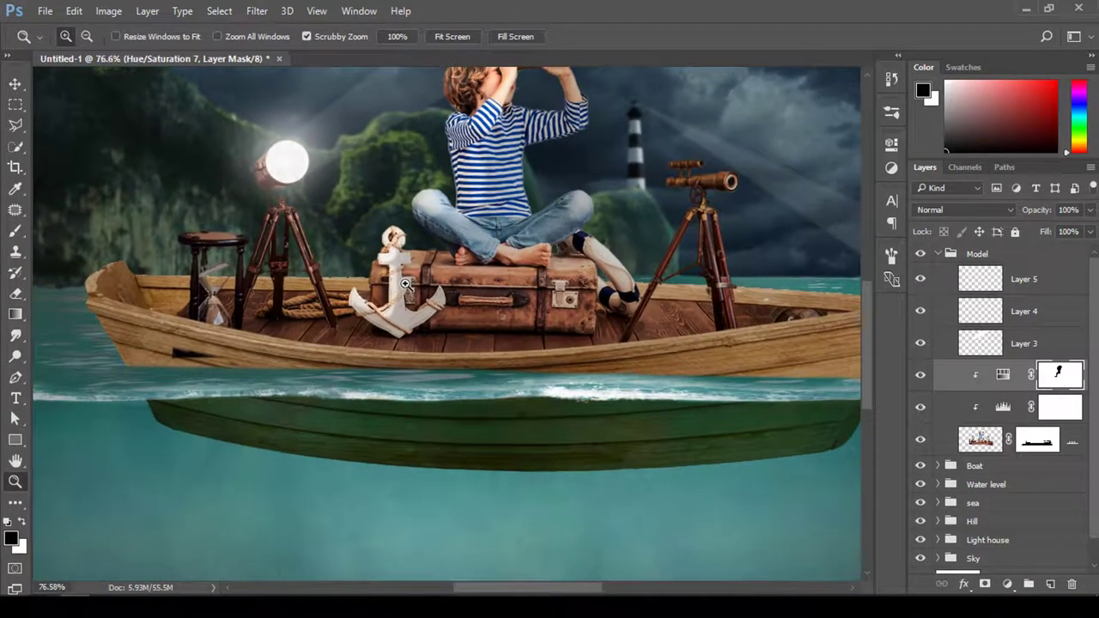
key("b")
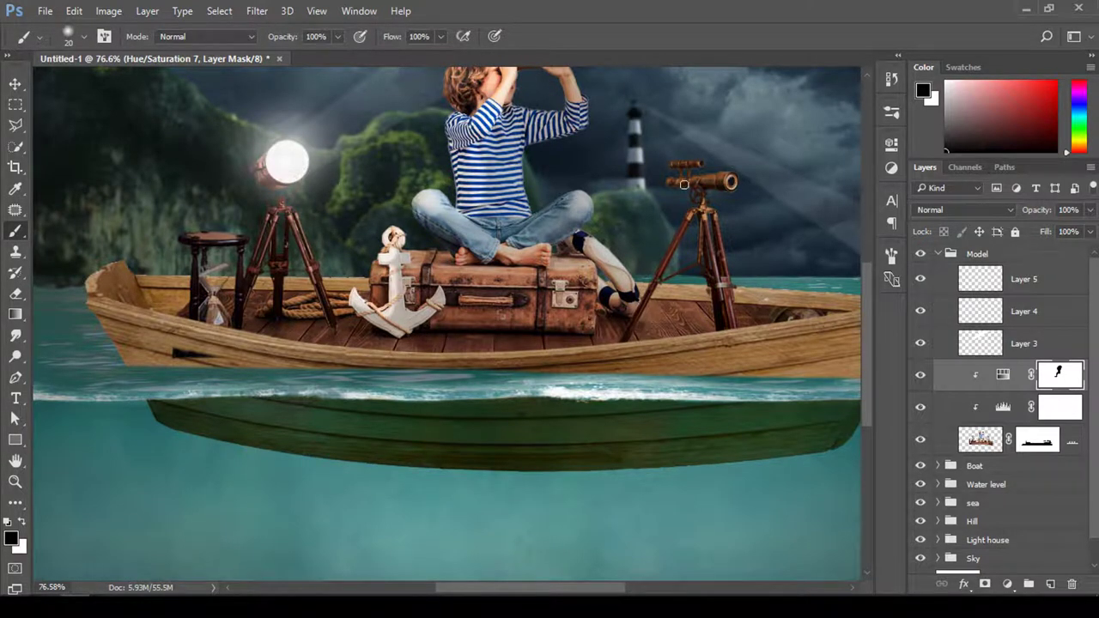
left_click_drag(672, 181, 725, 180)
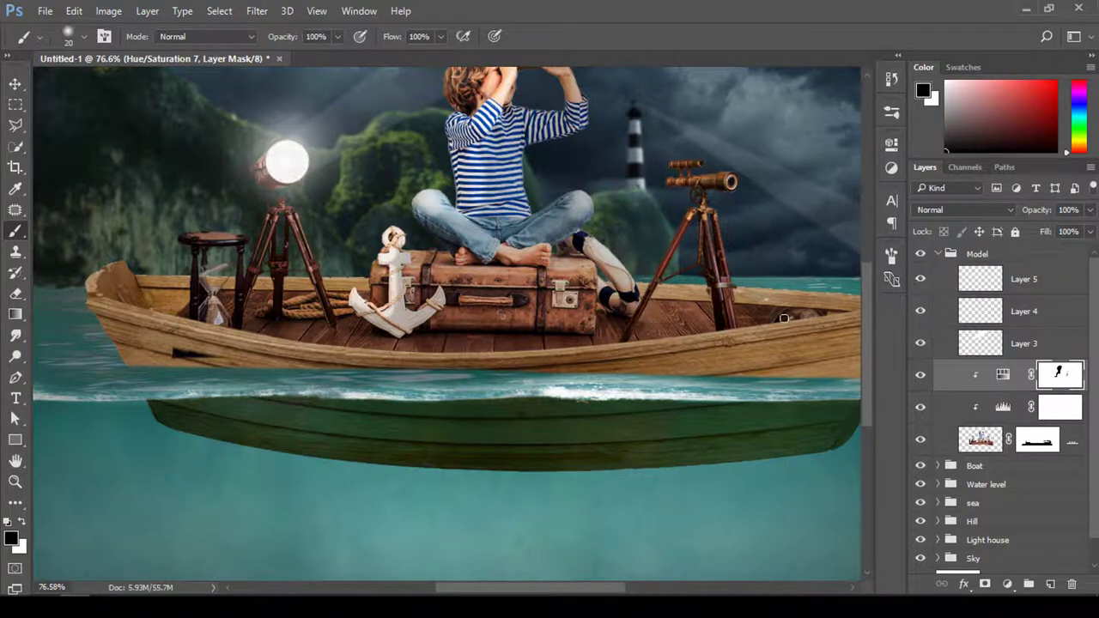
scroll(556, 268, "down", 3)
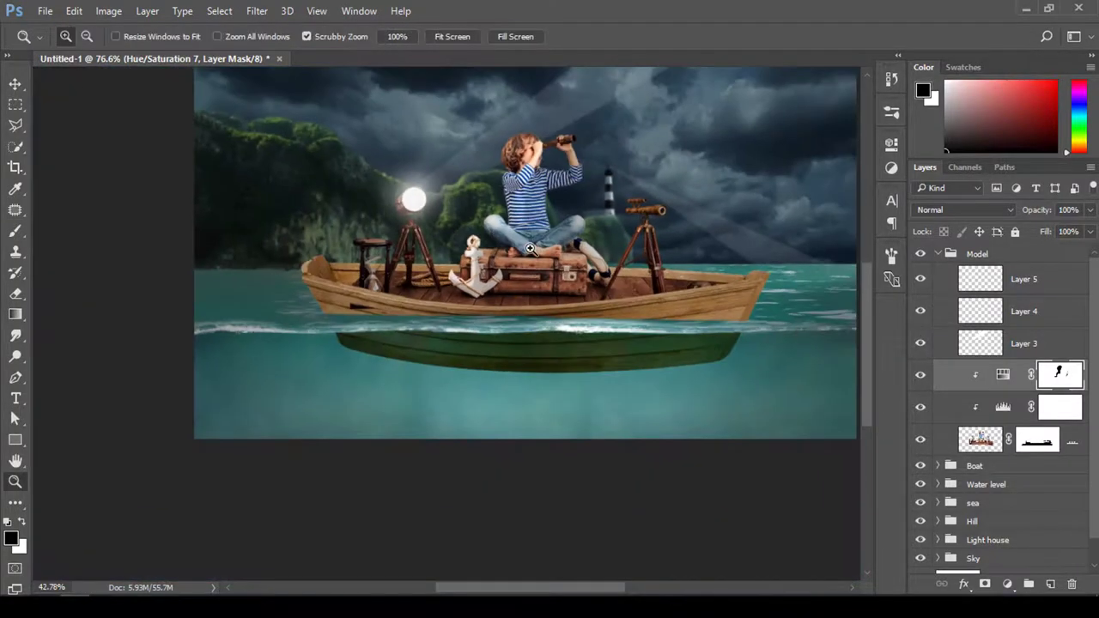
scroll(557, 268, "up", 3)
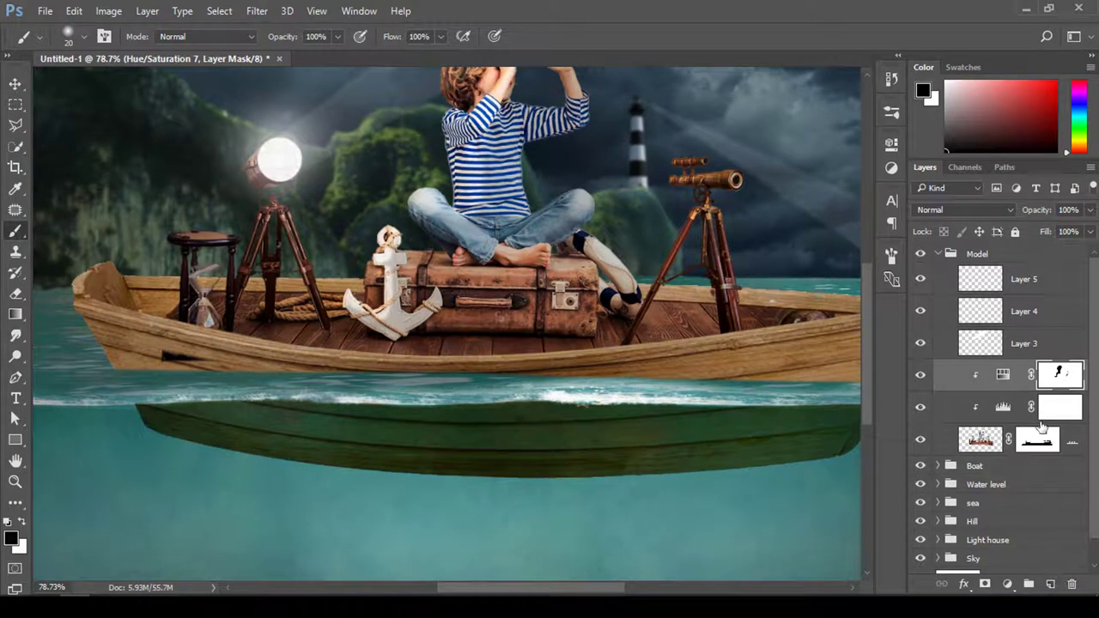
- Add a layer above the boy-and-boat photo, fill it with 50% Gray and set it to Overlay
left_click(1038, 440)
left_click(1053, 585)
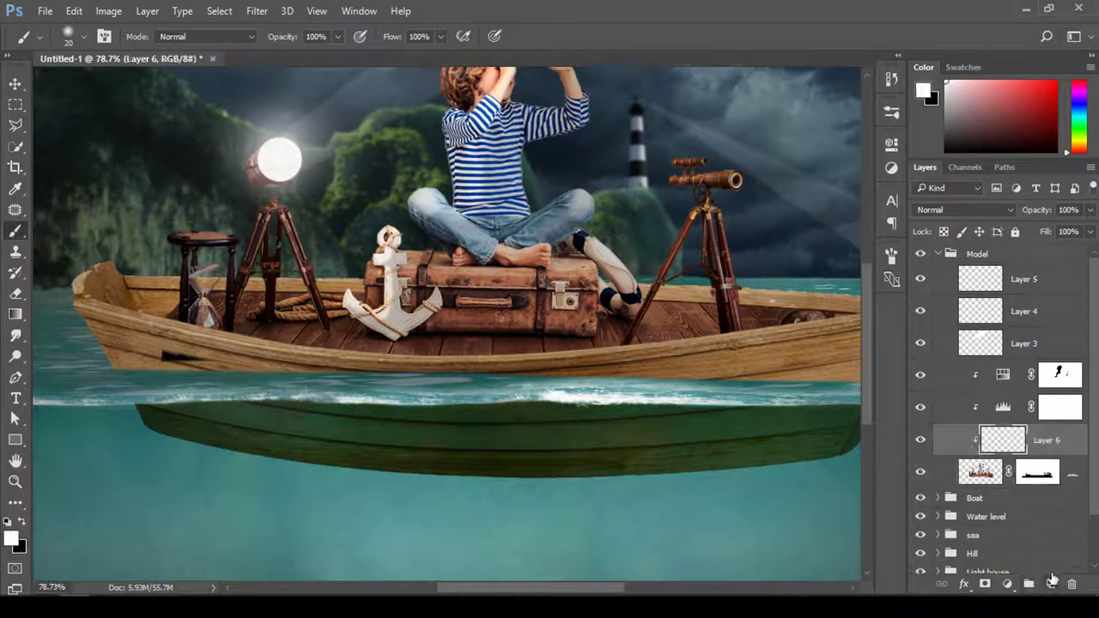
key("shift+F5")
left_click(816, 161)
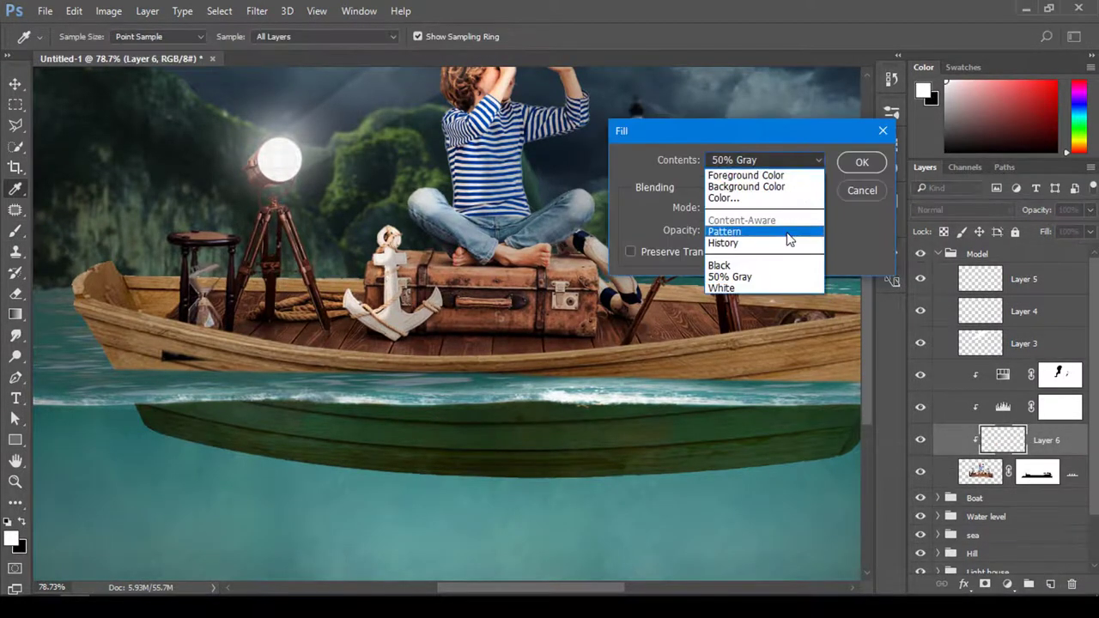
left_click(768, 277)
key("Return")
key("b")
left_click(939, 215)
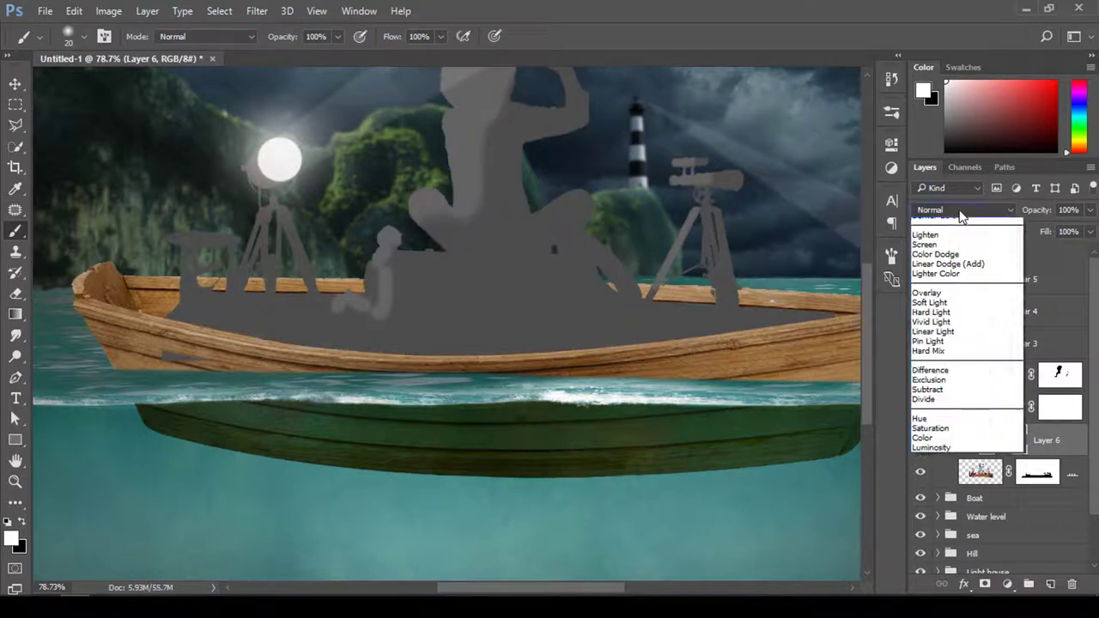
left_click(958, 380)
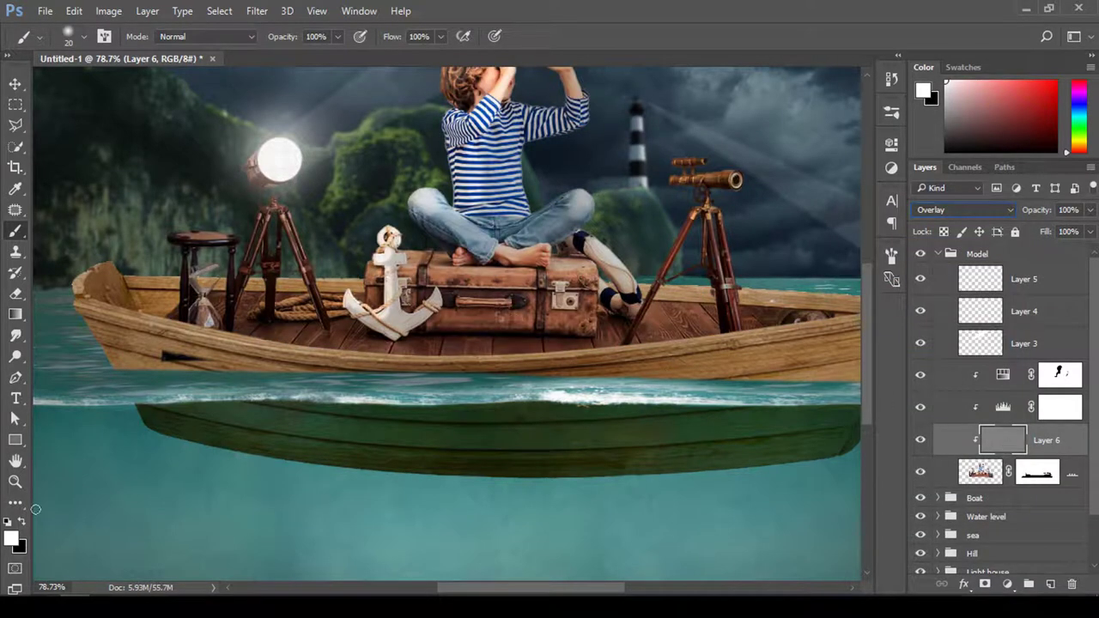
- Burn the boy's legs and feet on Layer 6 with a 70-pixel Burn brush
left_click(15, 357)
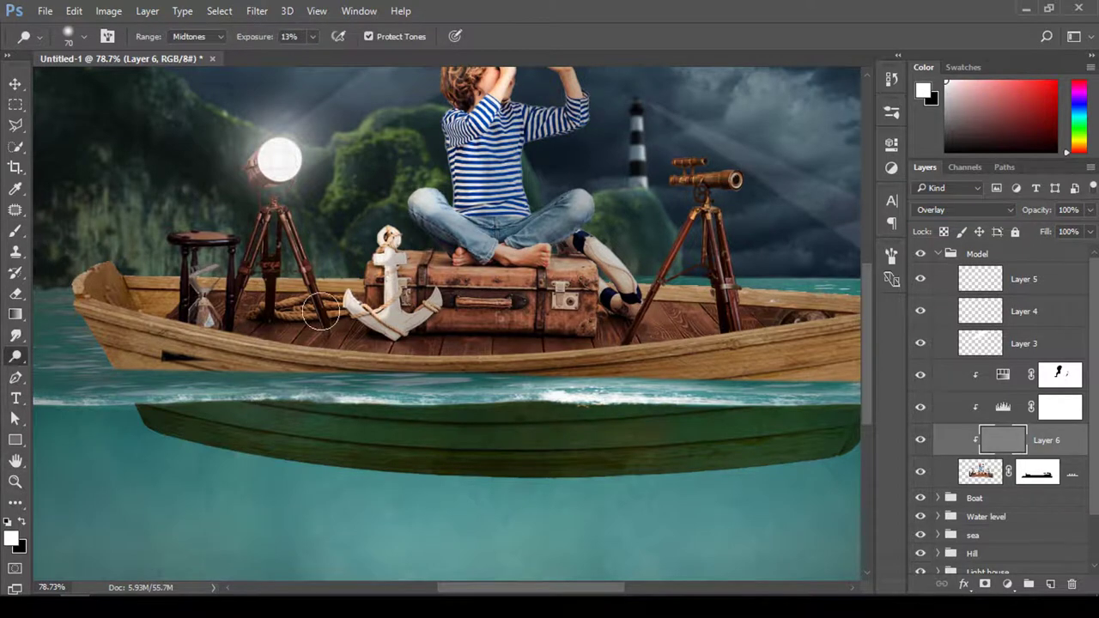
key("bracketleft")
key("bracketleft")
key("bracketleft")
right_click(15, 356)
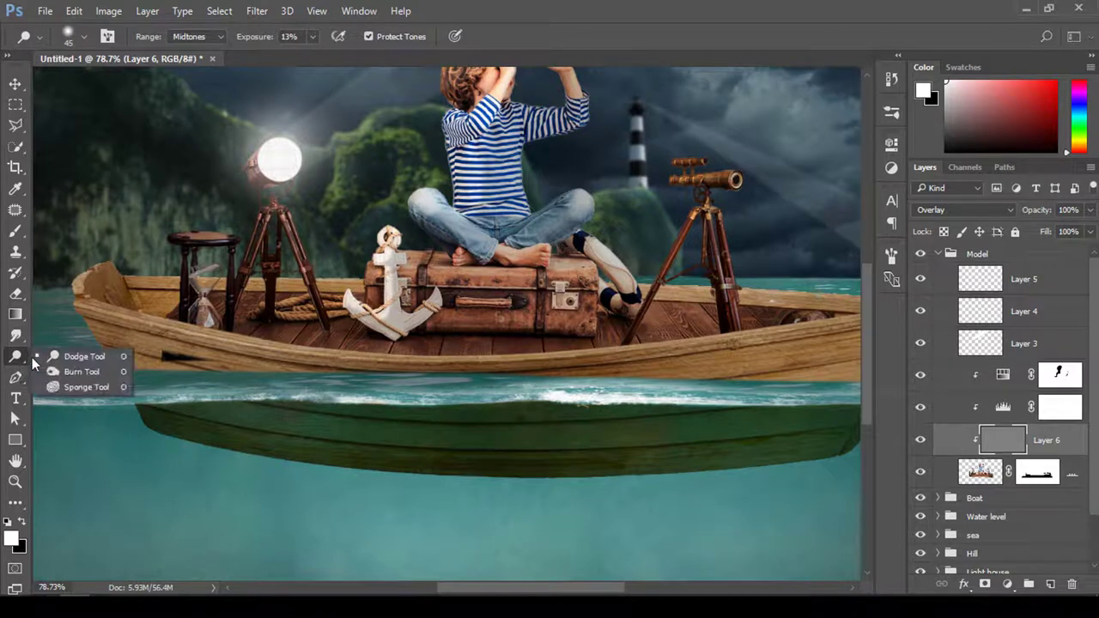
left_click(70, 368)
key("bracketright")
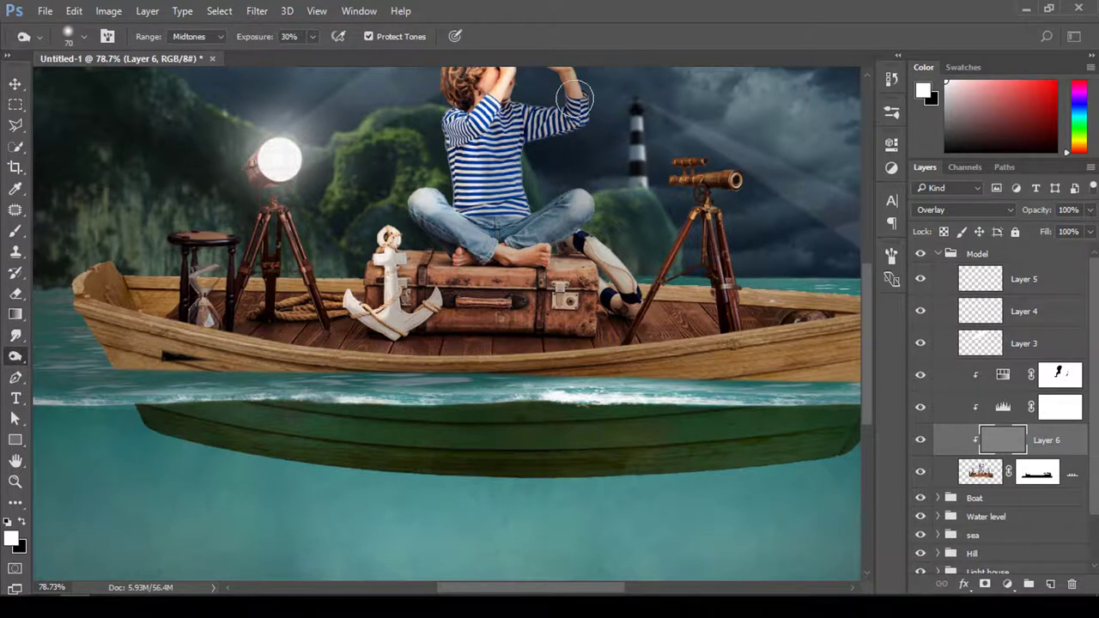
left_click_drag(500, 205, 509, 238)
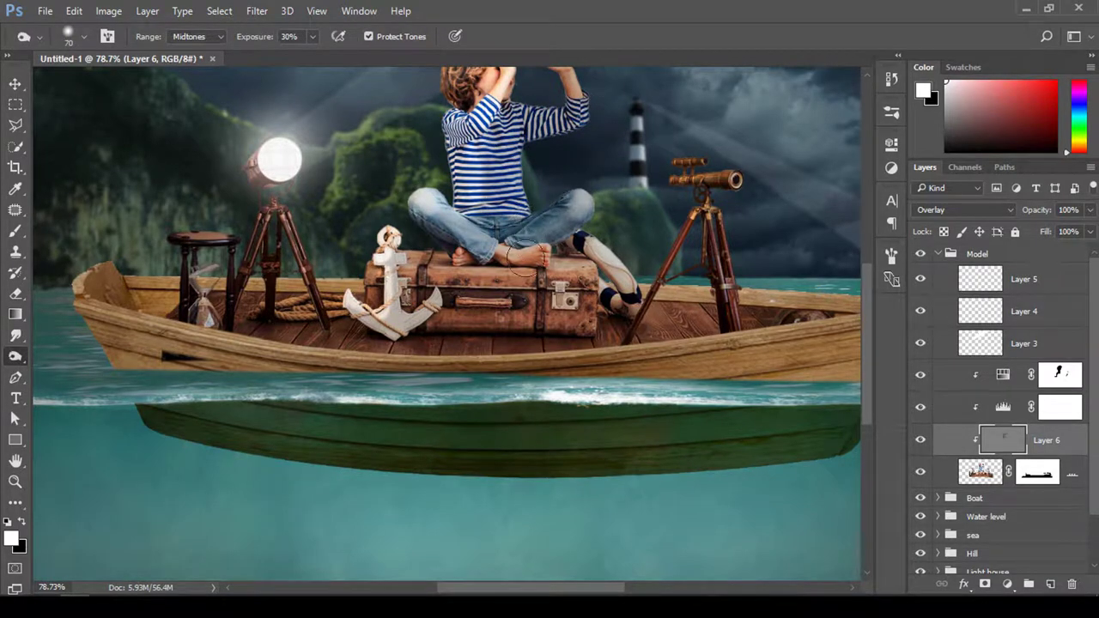
- Zoom in and deepen the shading on the boy's shirt with a 50-pixel brush
scroll(516, 283, "up", 2)
scroll(550, 275, "up", 1)
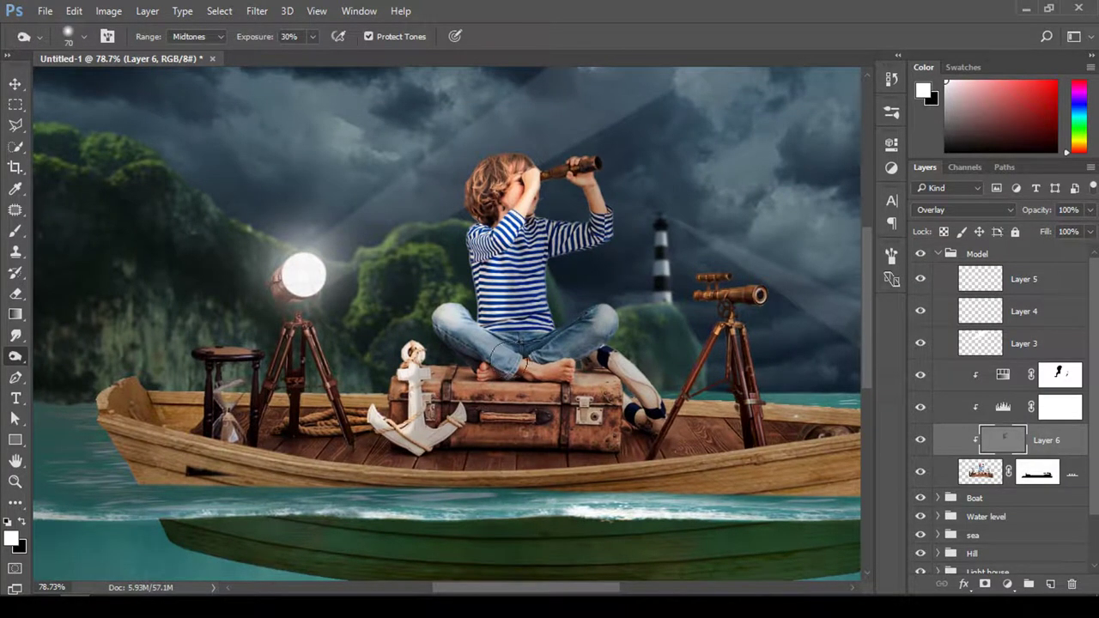
key("bracketleft")
key("bracketleft")
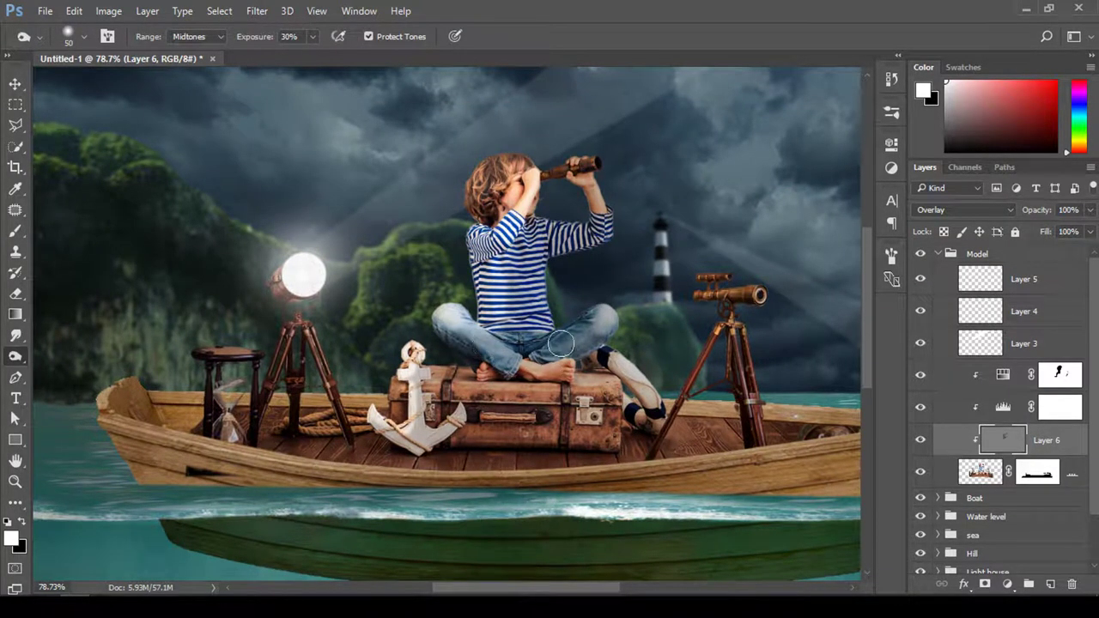
left_click_drag(477, 394, 505, 282)
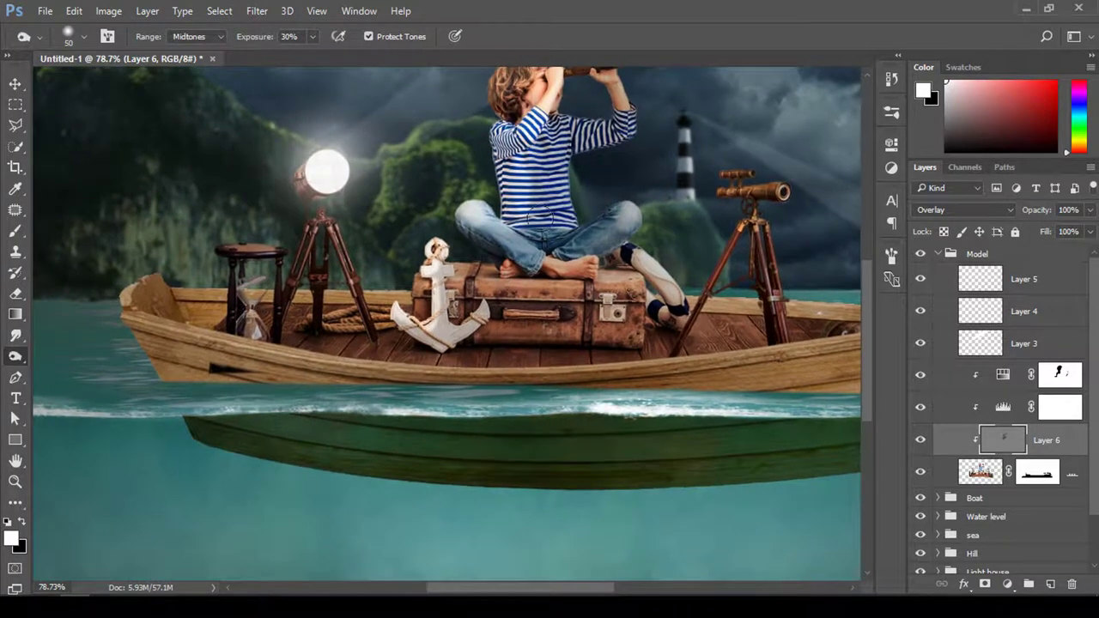
mouse_move(538, 169)
left_mouse_down()
mouse_move(532, 206)
mouse_move(510, 219)
left_mouse_up()
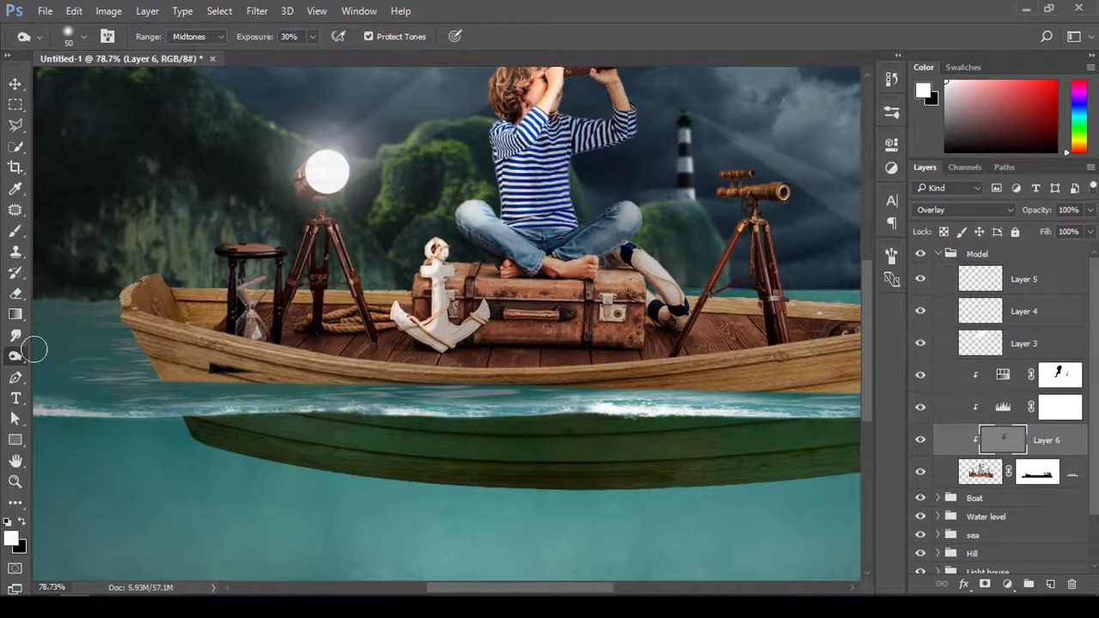
key("bracketleft")
key("bracketleft")
key("bracketleft")
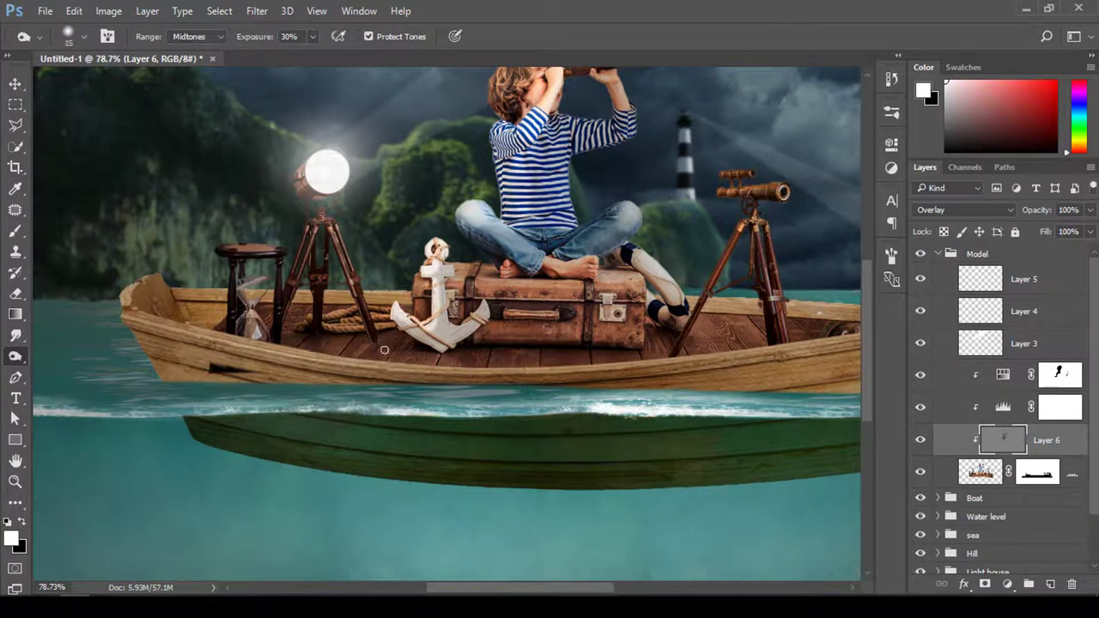
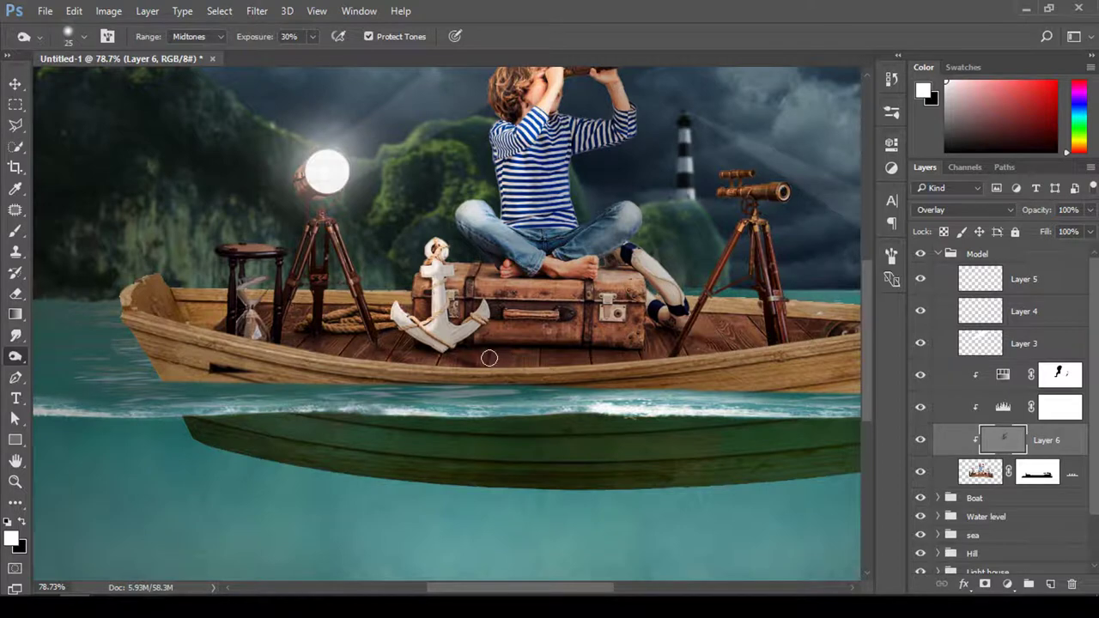
- Burn the boat deck along its planks and edge with Midtones at 30% exposure
left_click_drag(463, 353, 618, 358)
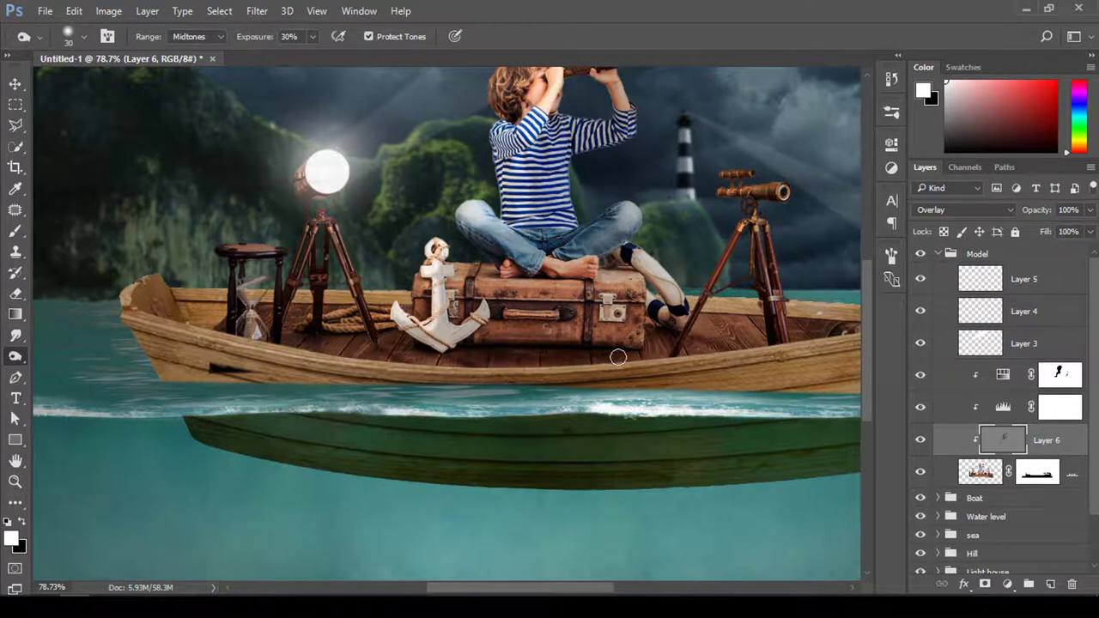
left_click_drag(513, 359, 648, 362)
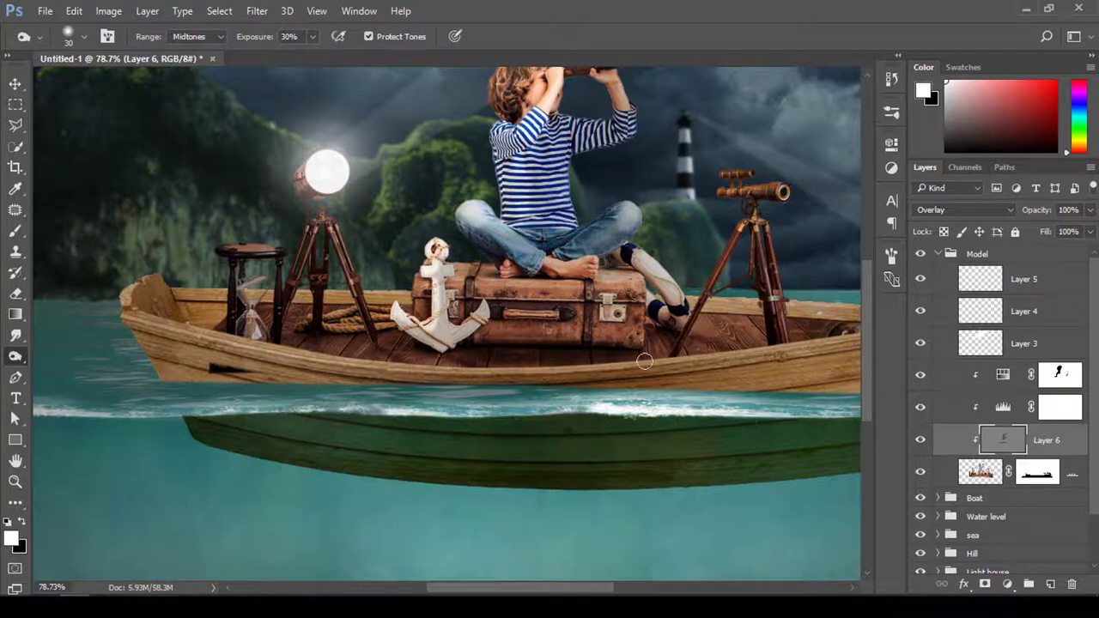
key("z")
left_click_drag(759, 427, 462, 344)
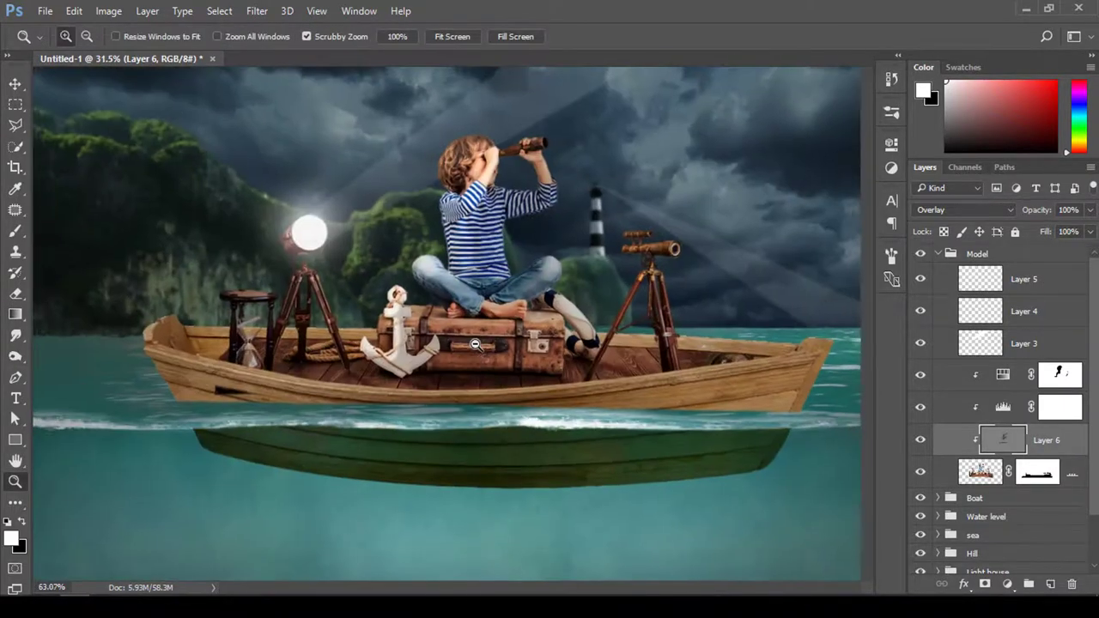
- Zoom in on the boy and suitcase and reselect the Burn tool from the Dodge/Burn flyout
key("o")
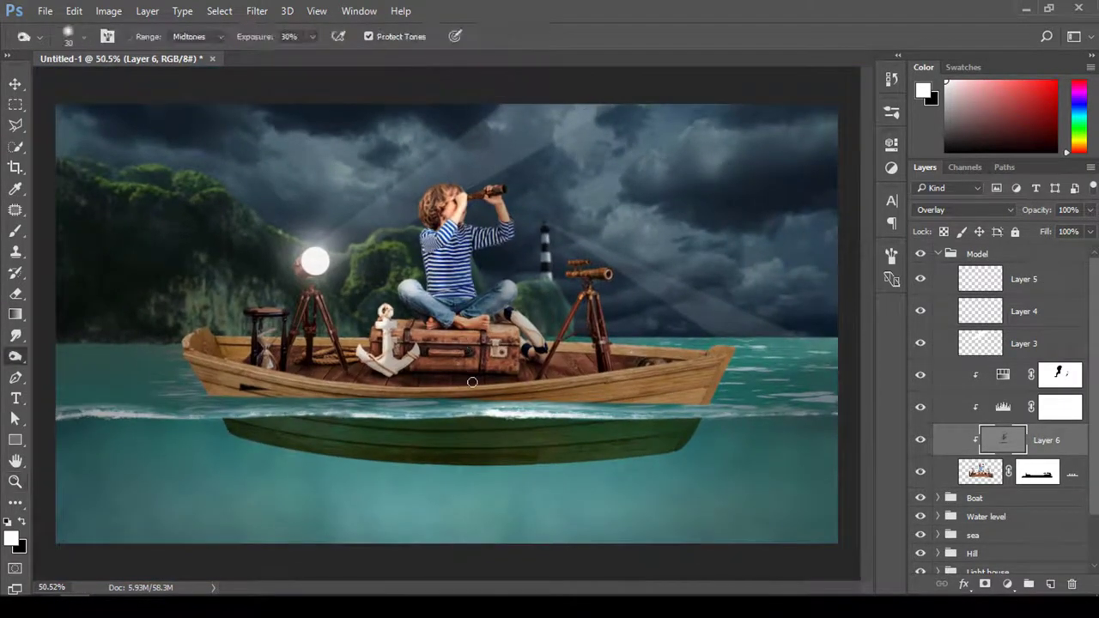
key("z")
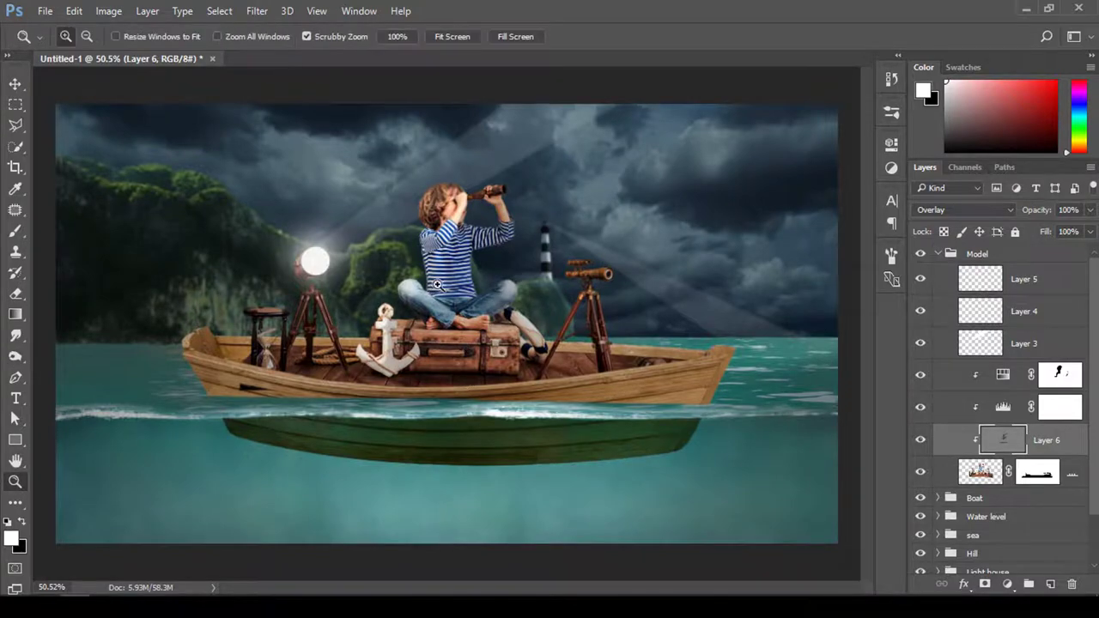
mouse_move(436, 284)
left_mouse_down()
mouse_move(406, 282)
mouse_move(535, 300)
left_mouse_up()
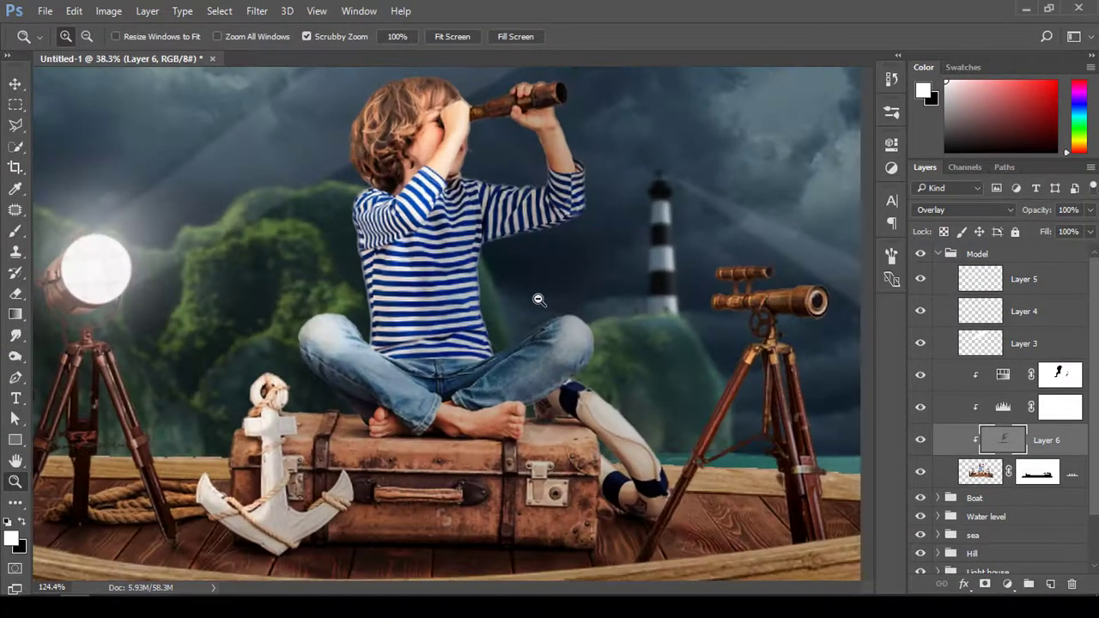
left_click(16, 359)
left_click(77, 356)
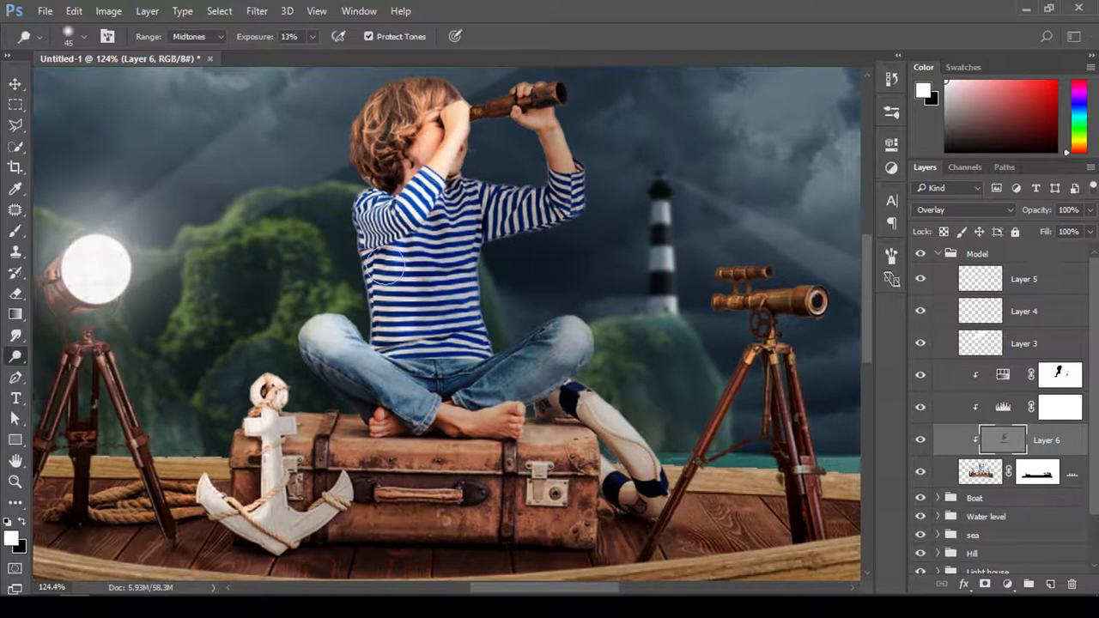
left_click(15, 357)
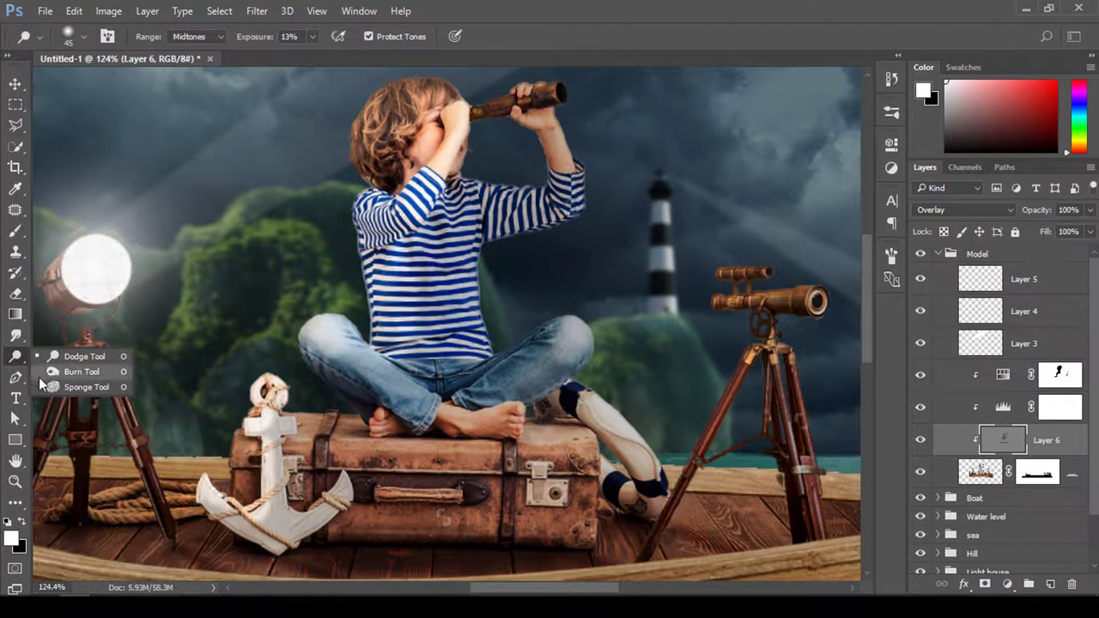
left_click(58, 372)
- Target the Hue/Saturation 7 mask with a 50 px brush and zoom in on the boy's head and telescope
left_click(1060, 374)
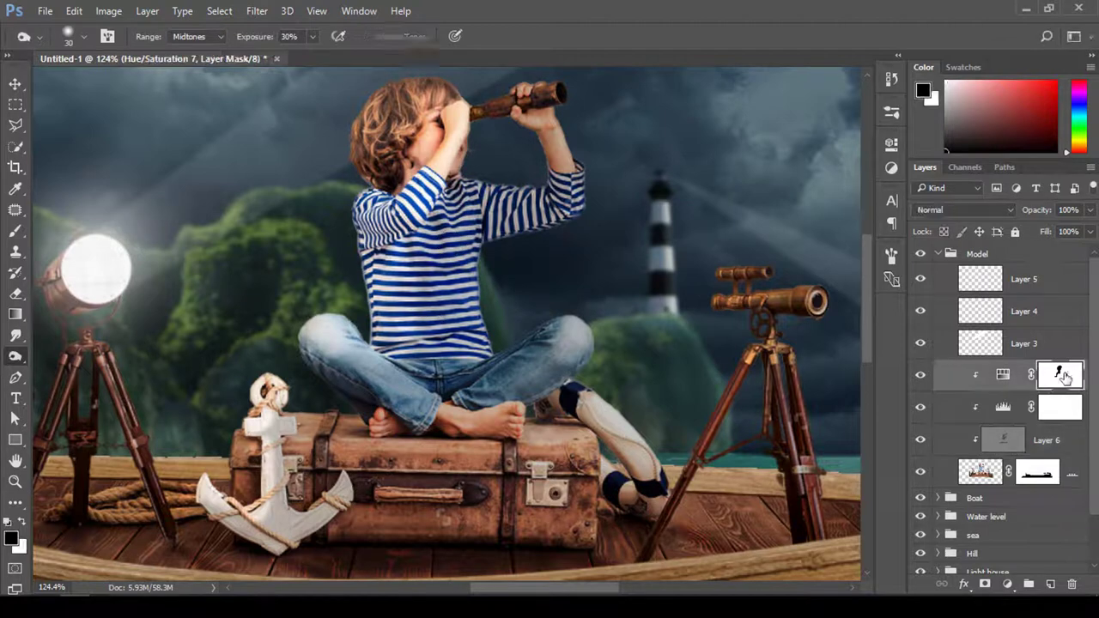
key("b")
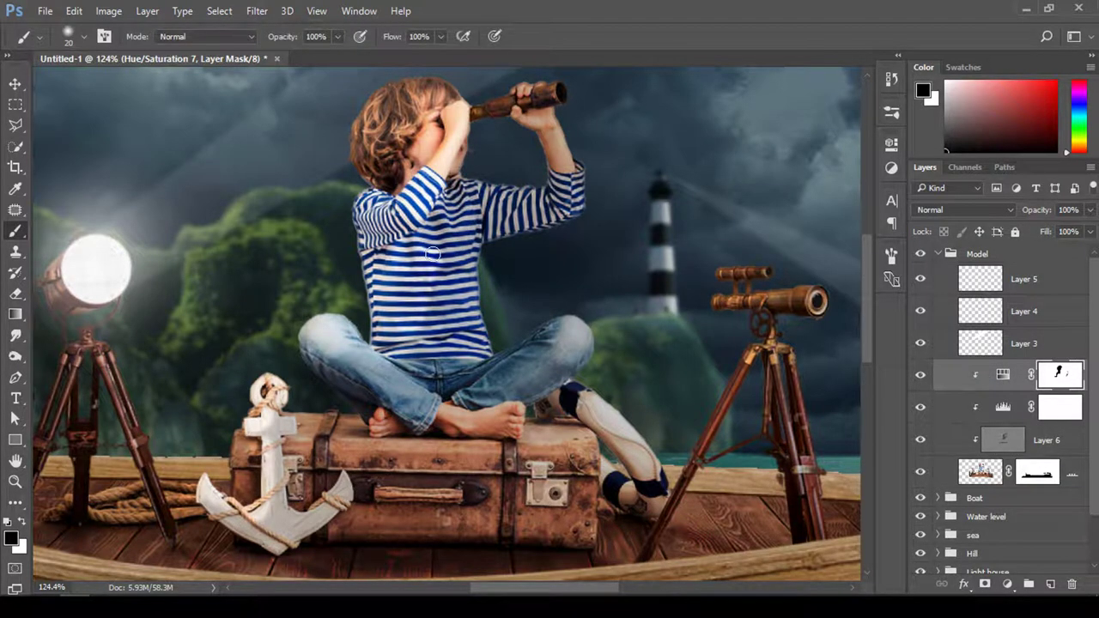
key("x")
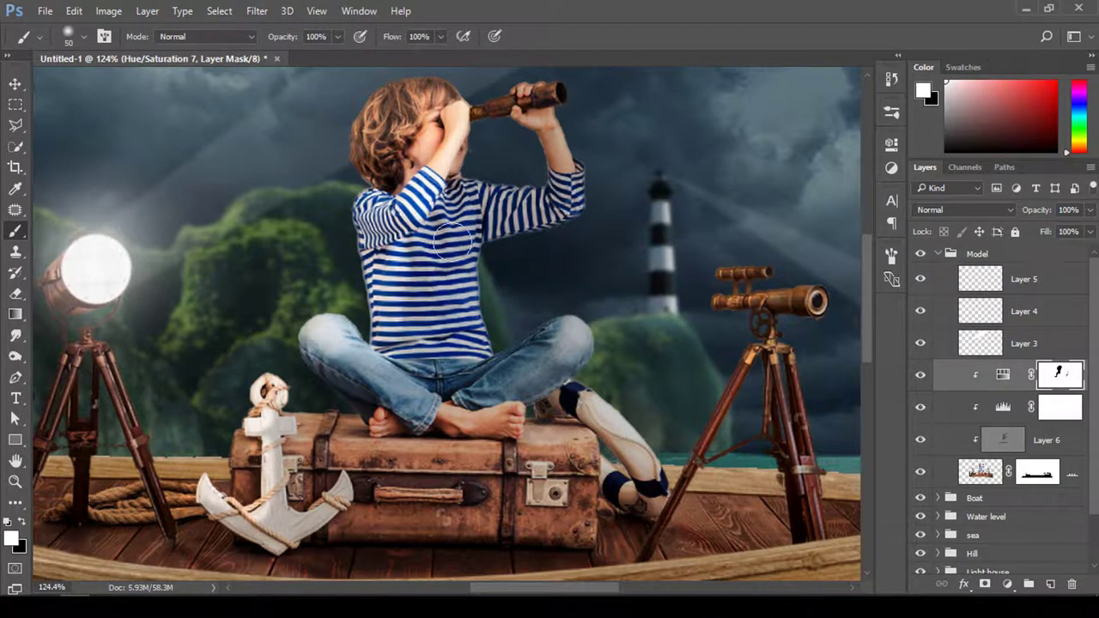
key("bracketright")
key("bracketright")
key("bracketright")
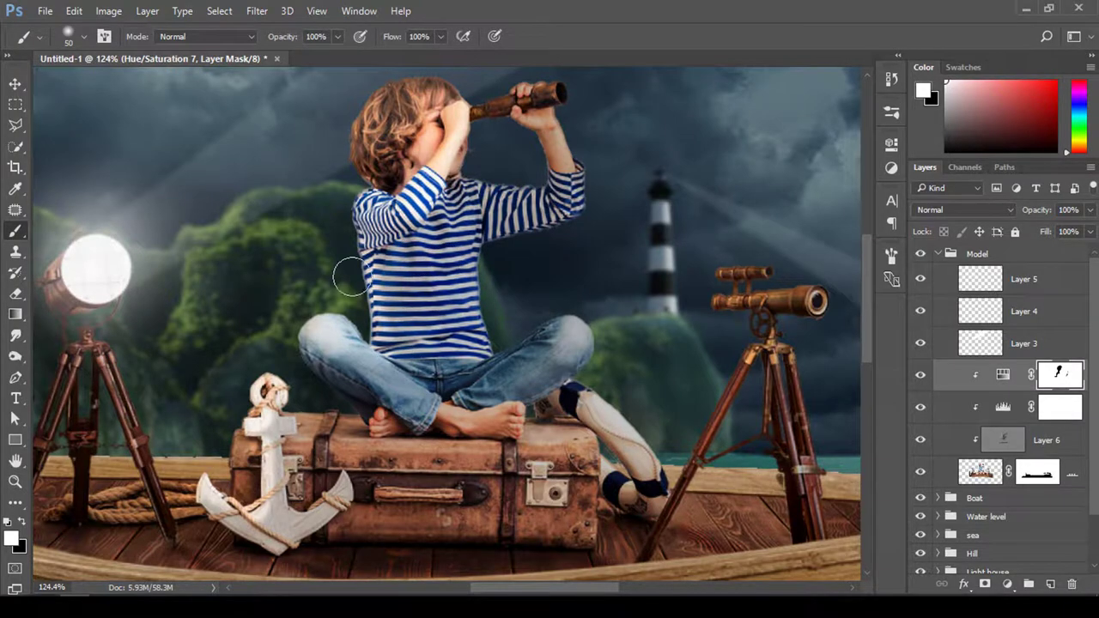
key("x")
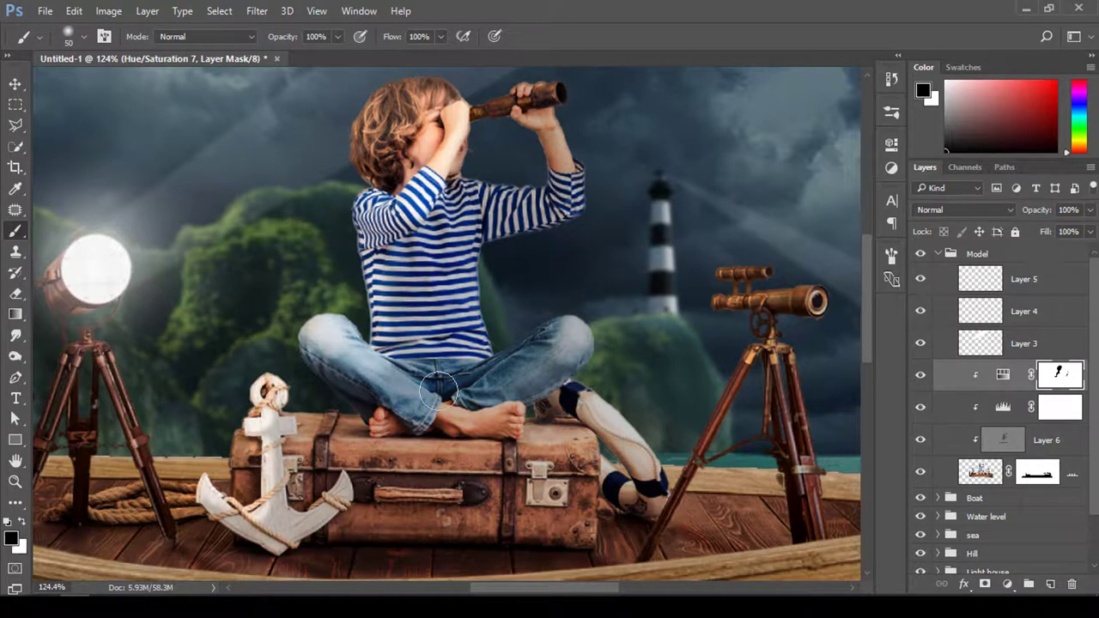
key("z")
left_click_drag(485, 392, 400, 364)
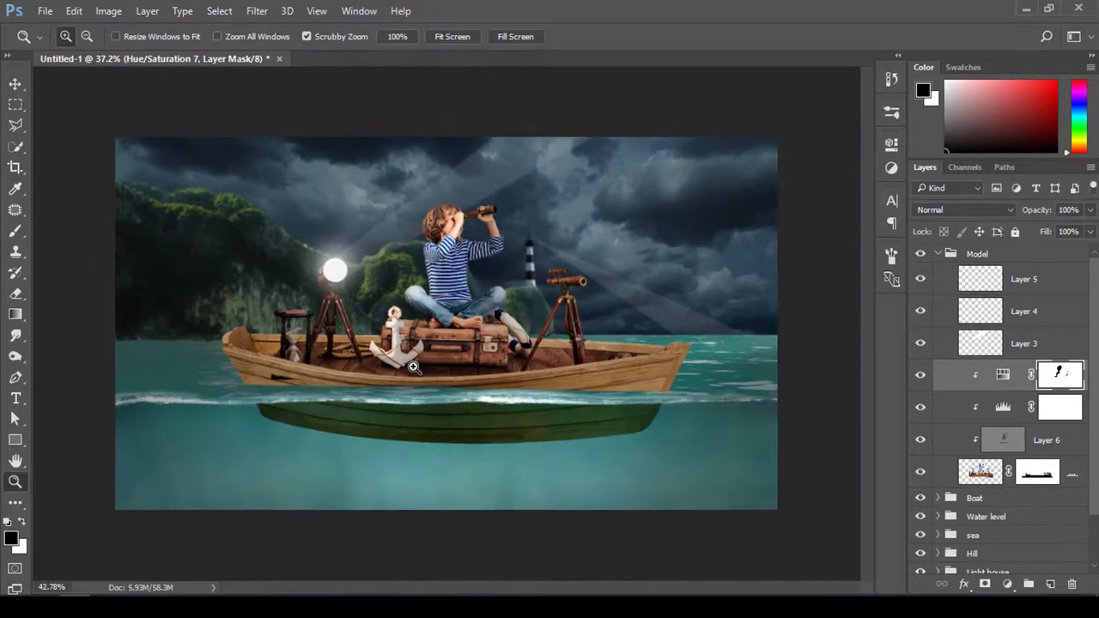
left_click_drag(475, 222, 515, 225)
- Paint the mask black with a 15 px brush along the telescope tube and striped sleeve
key("b")
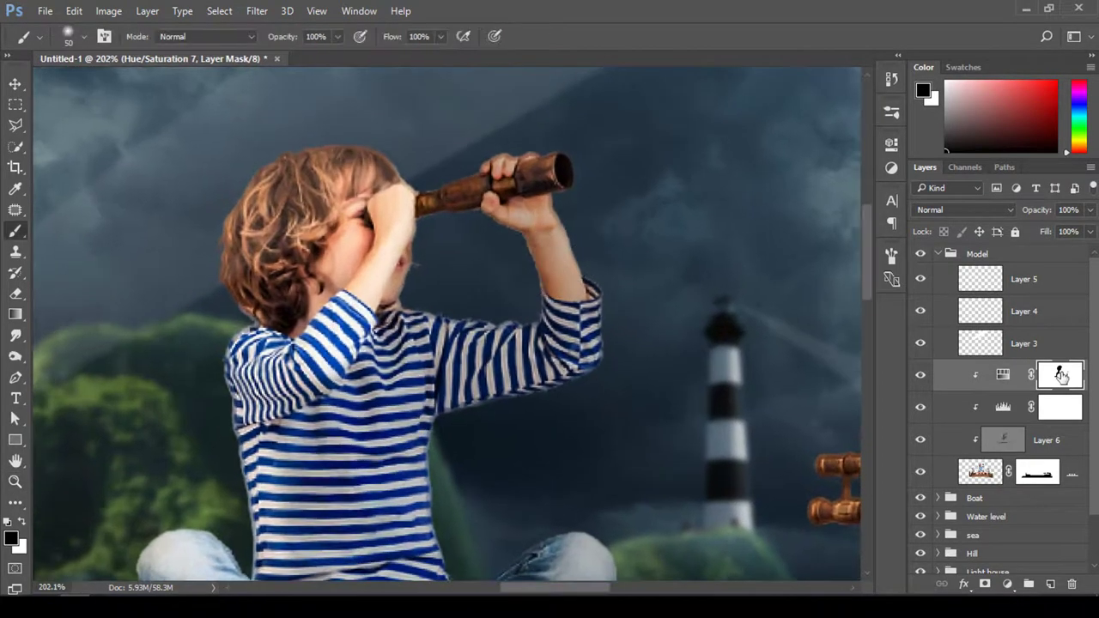
key("bracketleft")
key("bracketleft")
key("bracketleft")
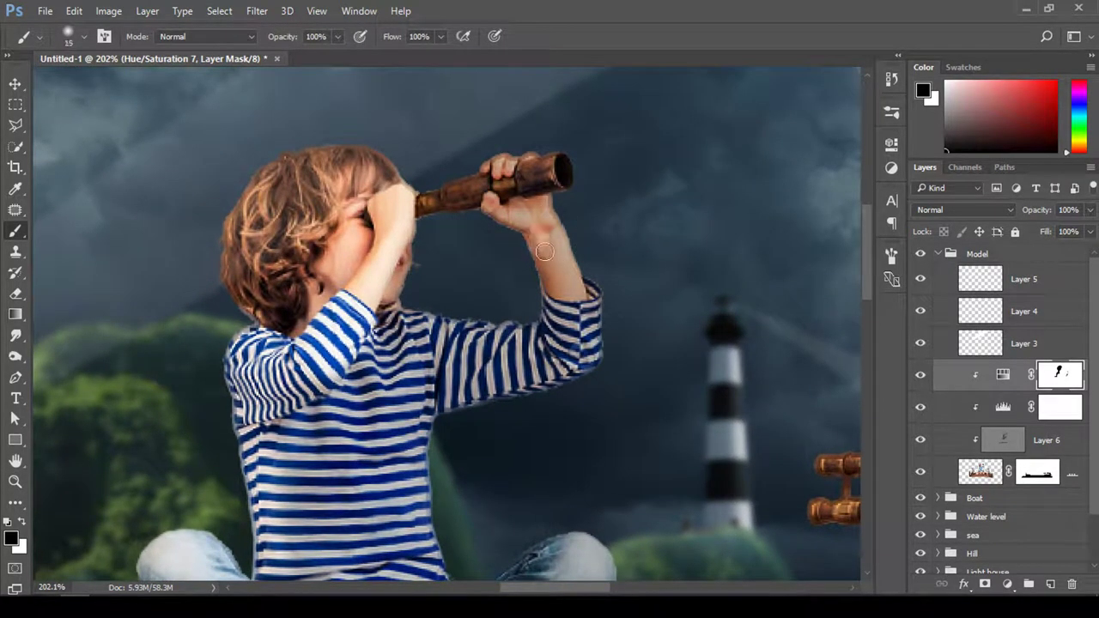
key("bracketleft")
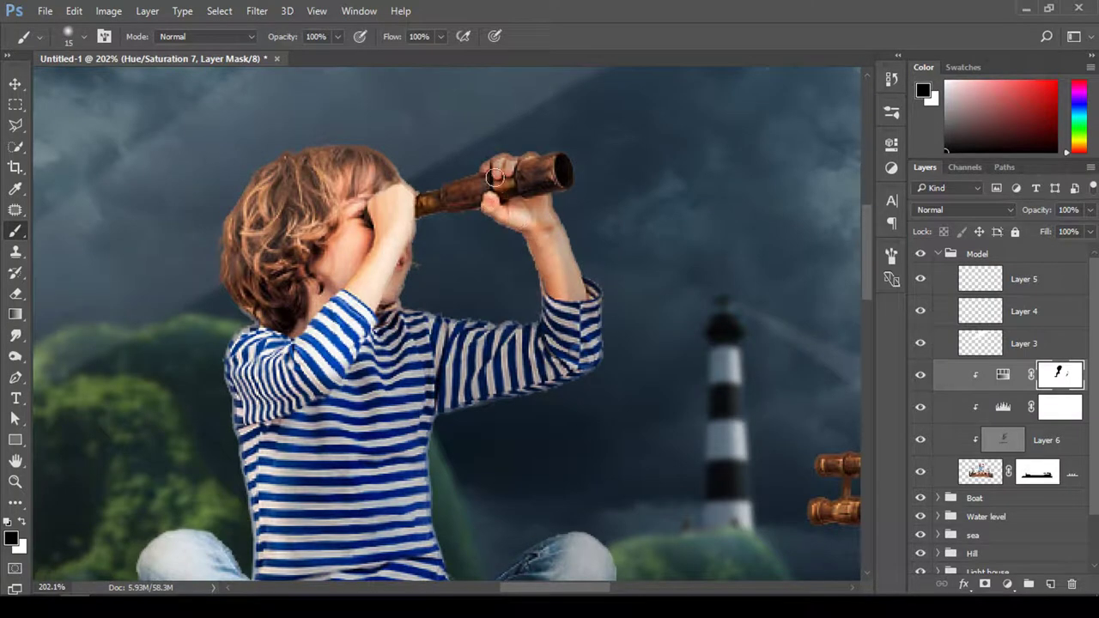
left_click_drag(473, 205, 421, 204)
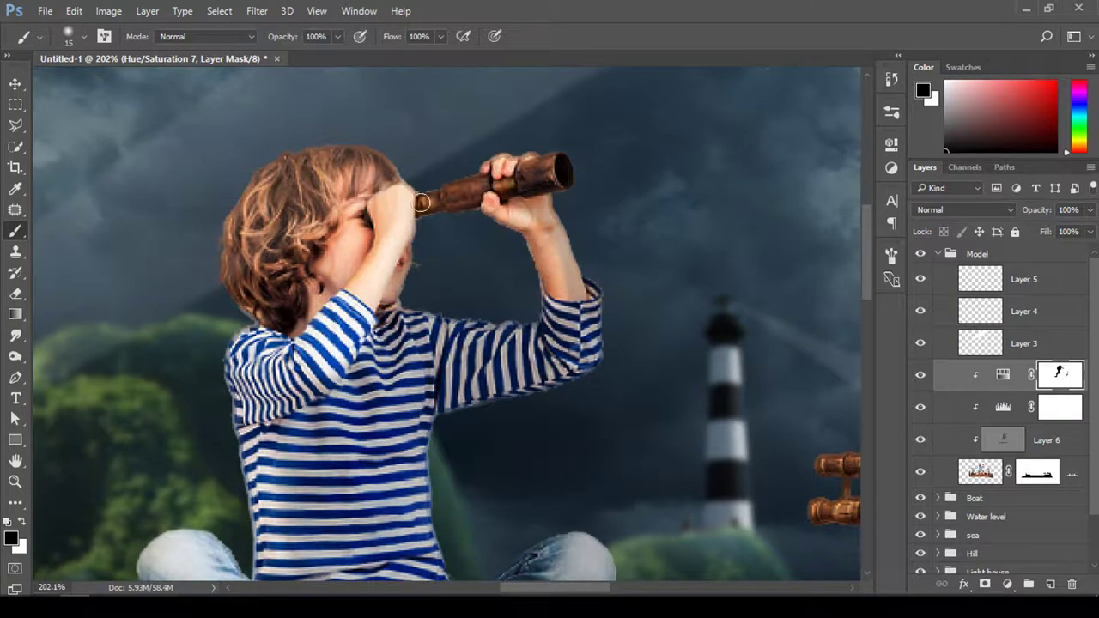
left_click_drag(550, 322, 434, 335)
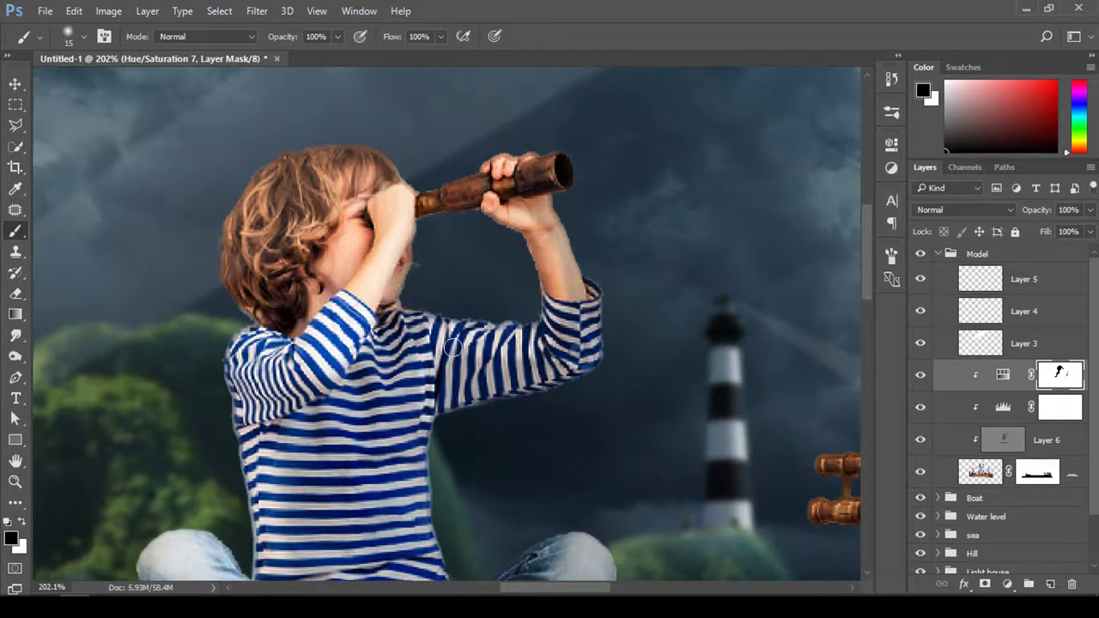
- Zoom out, select Layer 5, reset the brush colour to white and collapse the Model group
key("z")
left_click_drag(454, 347, 381, 400)
key("b")
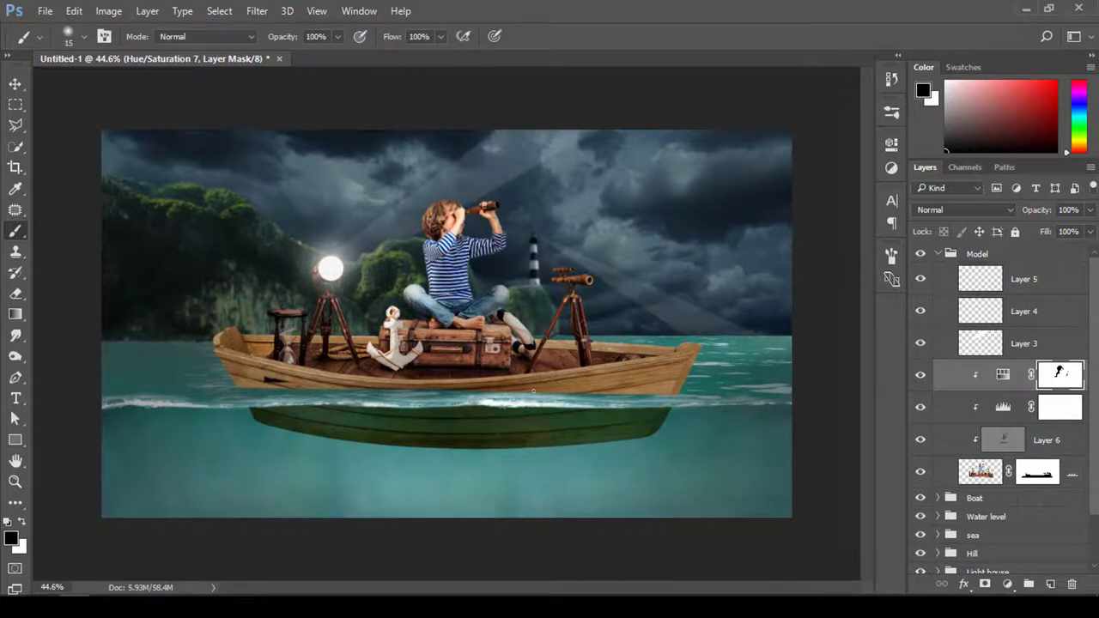
left_click(1028, 284)
key("x")
left_click(945, 258)
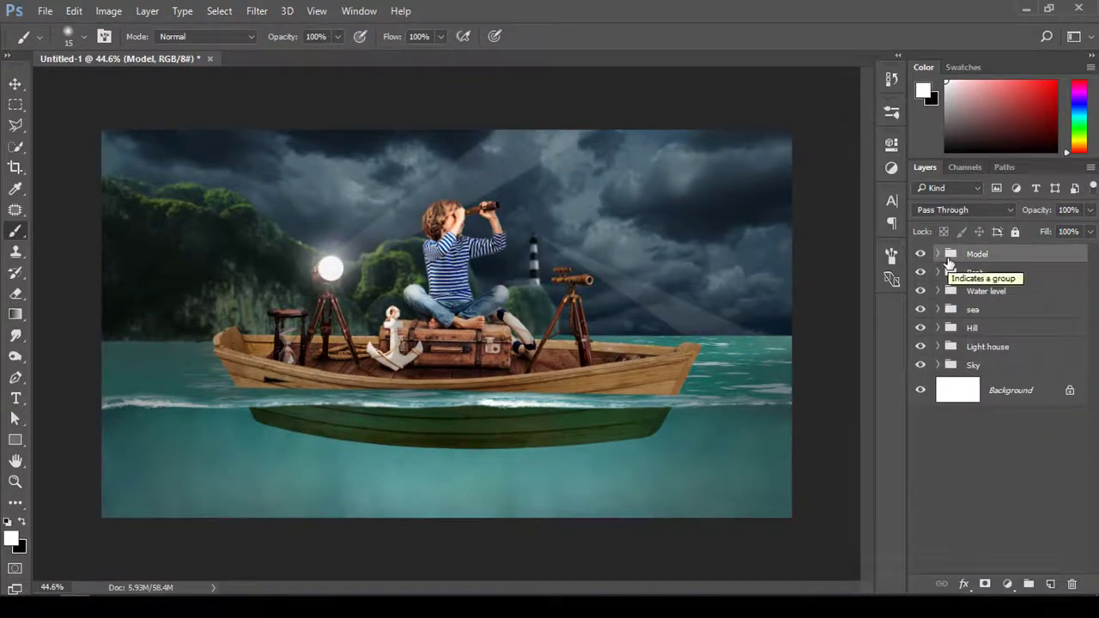
- Place the under_the_sea image as an embedded layer at 58% opacity
left_click(45, 12)
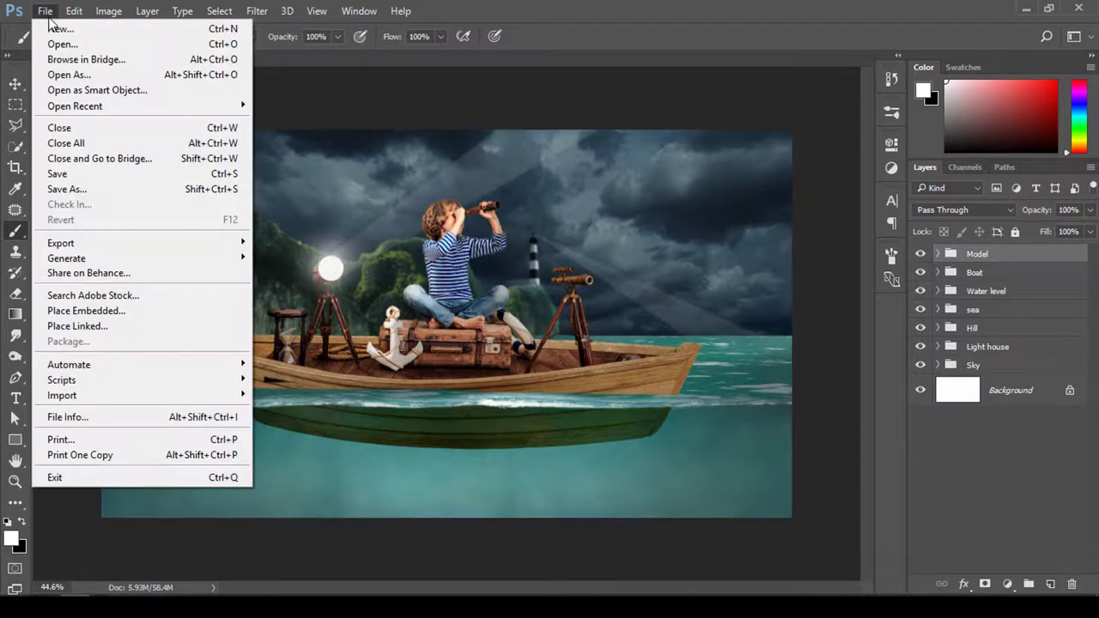
left_click(84, 311)
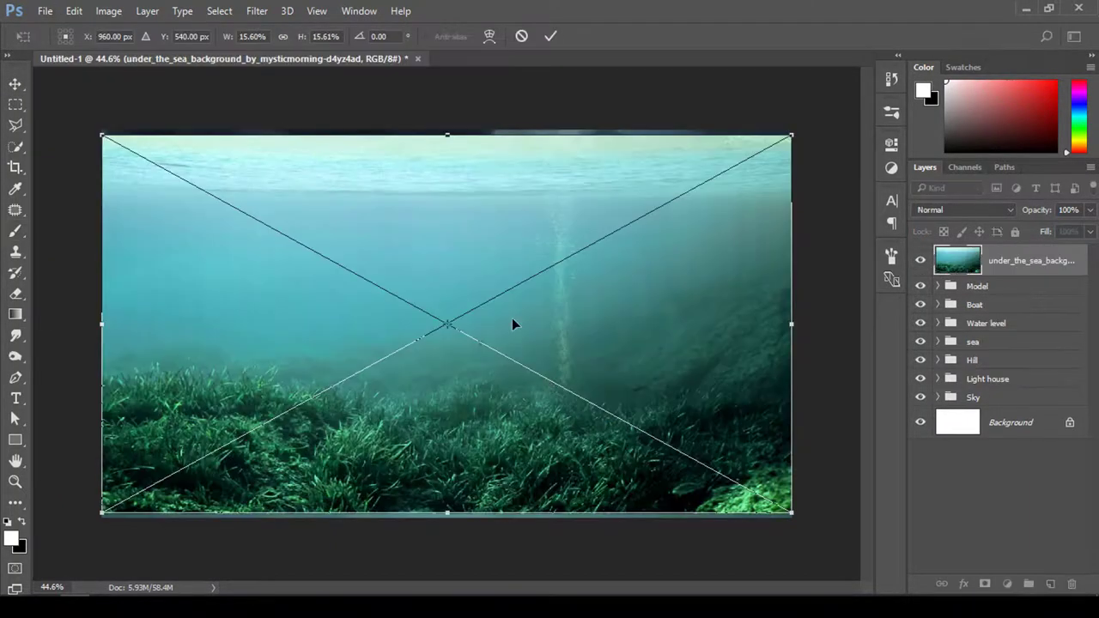
key("b")
left_click(551, 36)
left_click_drag(1035, 209, 999, 213)
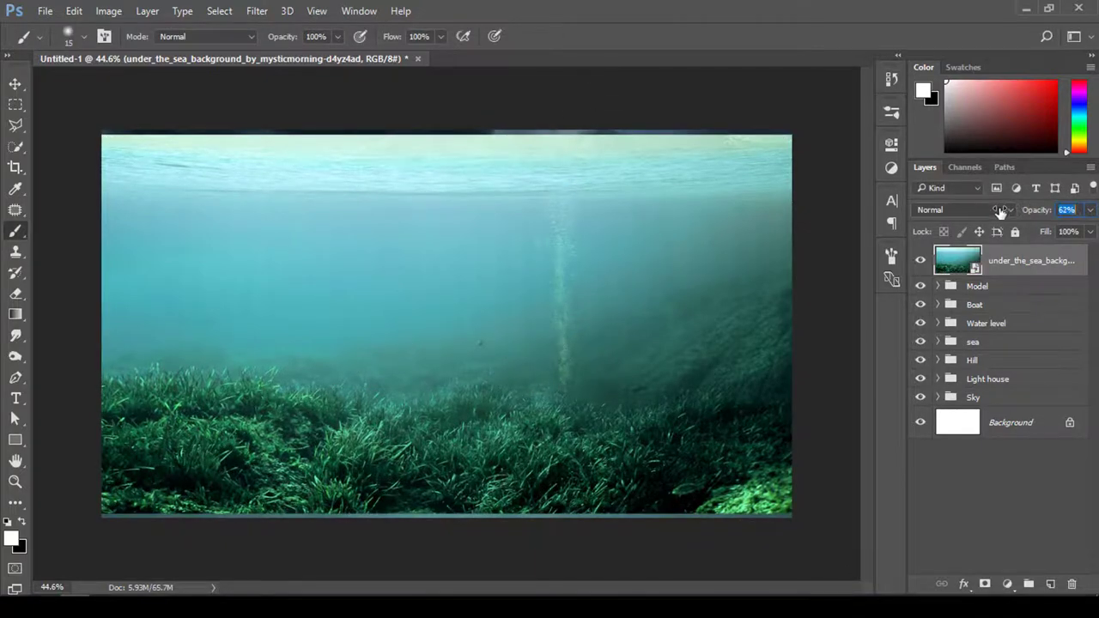
- Rasterize the sea photo, move it down below the sky, and add a layer mask
left_click(633, 262)
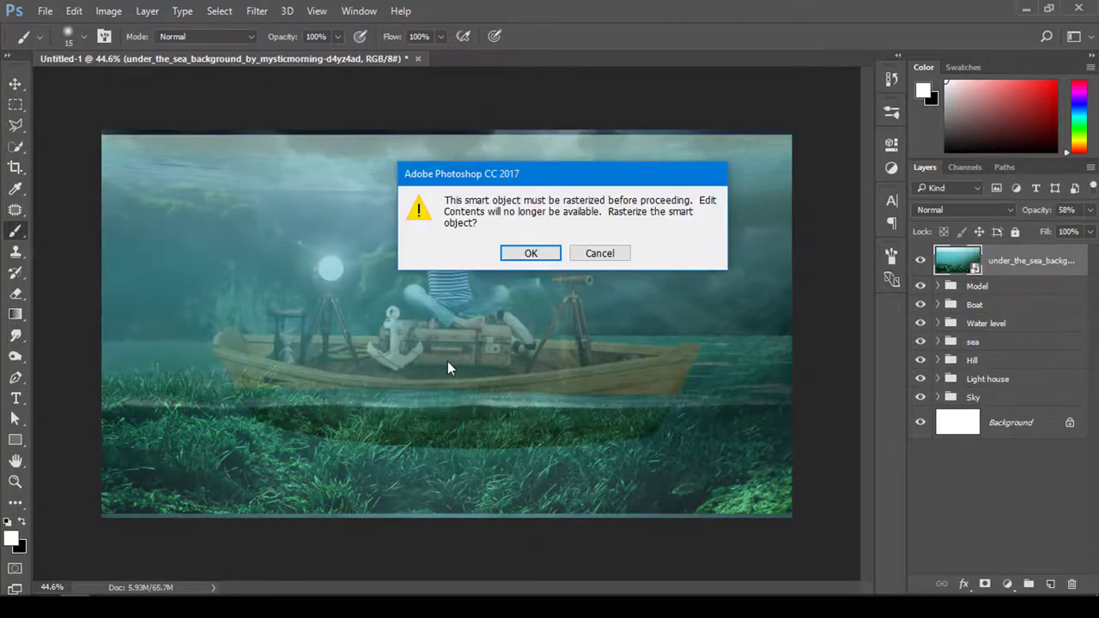
left_click(540, 251)
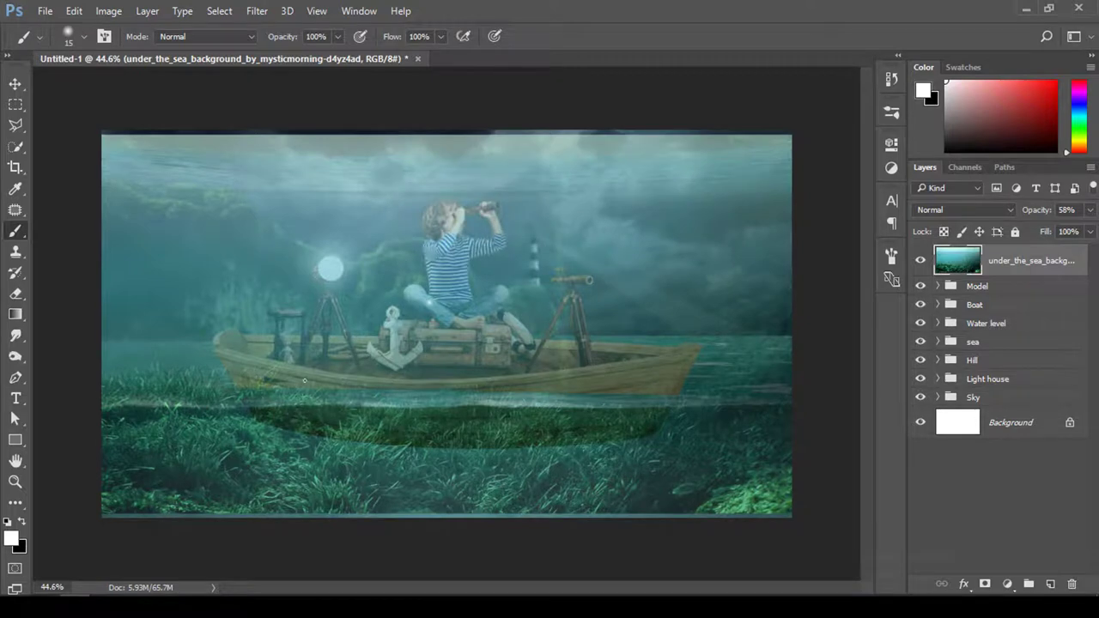
left_click(16, 83)
left_click_drag(446, 240, 472, 362)
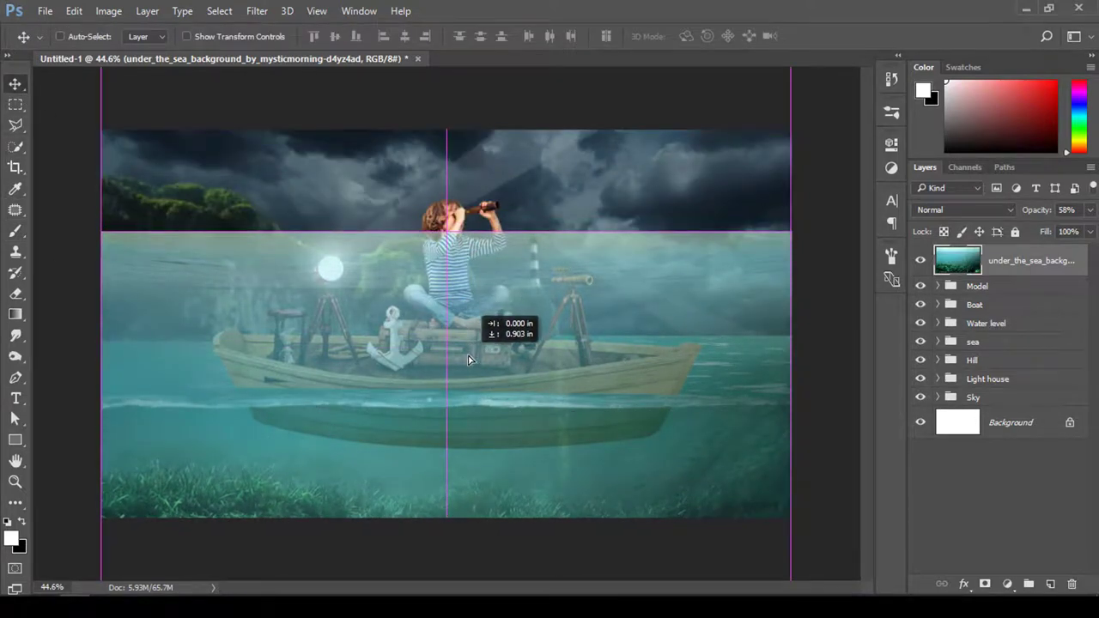
left_click(985, 584)
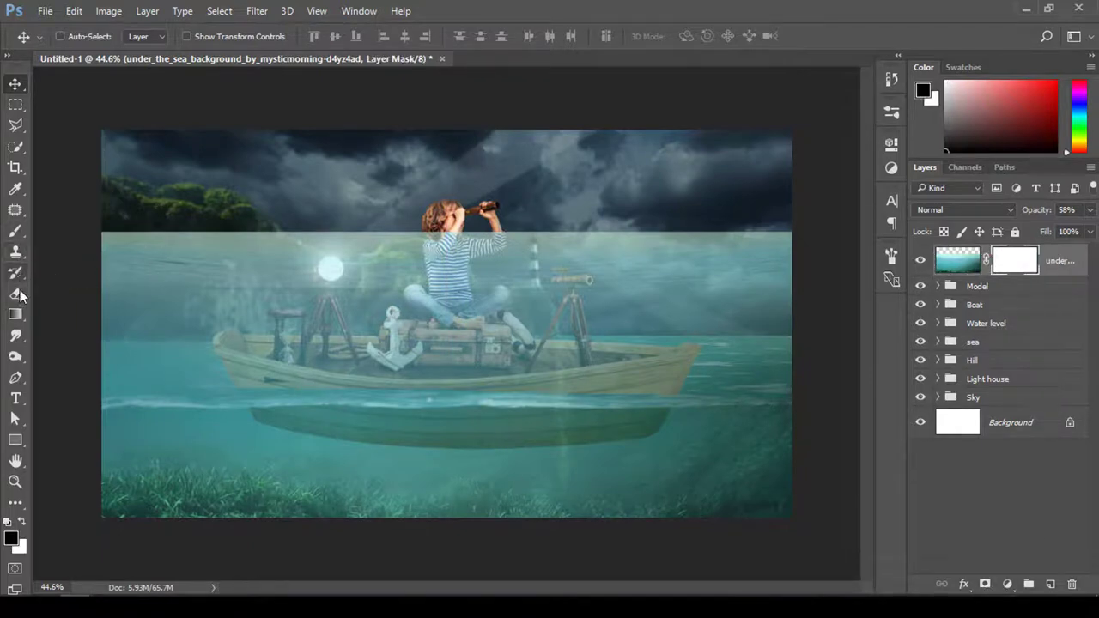
- Redraw the sea photo's mask with linear black-to-white gradients from the waterline down over the seabed grass
left_click(16, 314)
left_click_drag(487, 375, 486, 464)
key("ctrl+z")
left_click(149, 36)
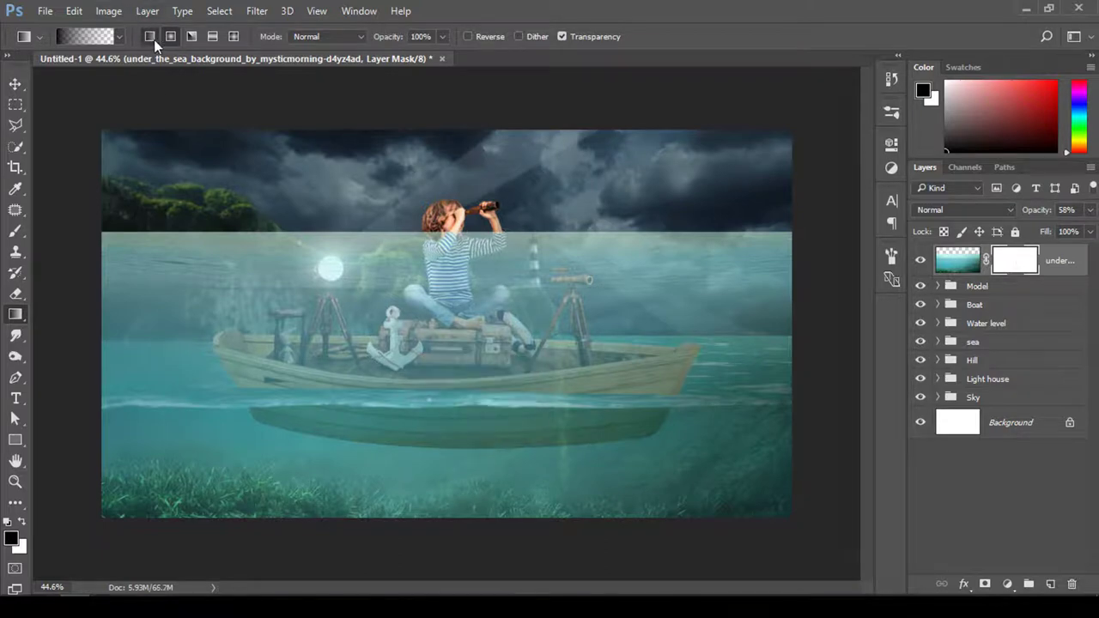
left_click_drag(511, 389, 522, 478)
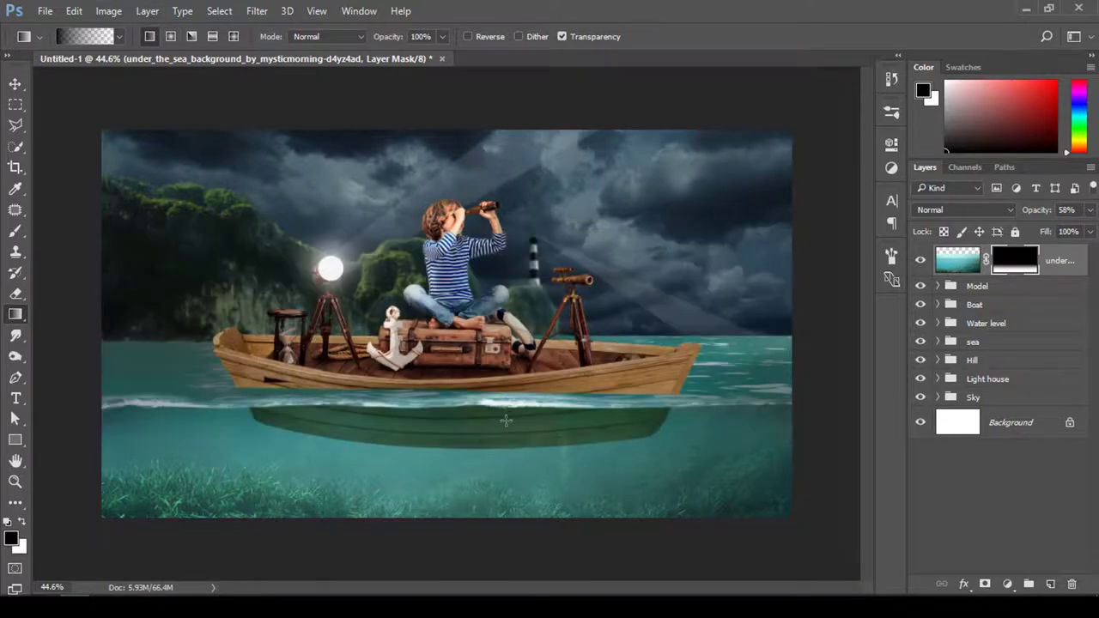
left_click_drag(507, 420, 510, 457)
left_click_drag(601, 431, 598, 489)
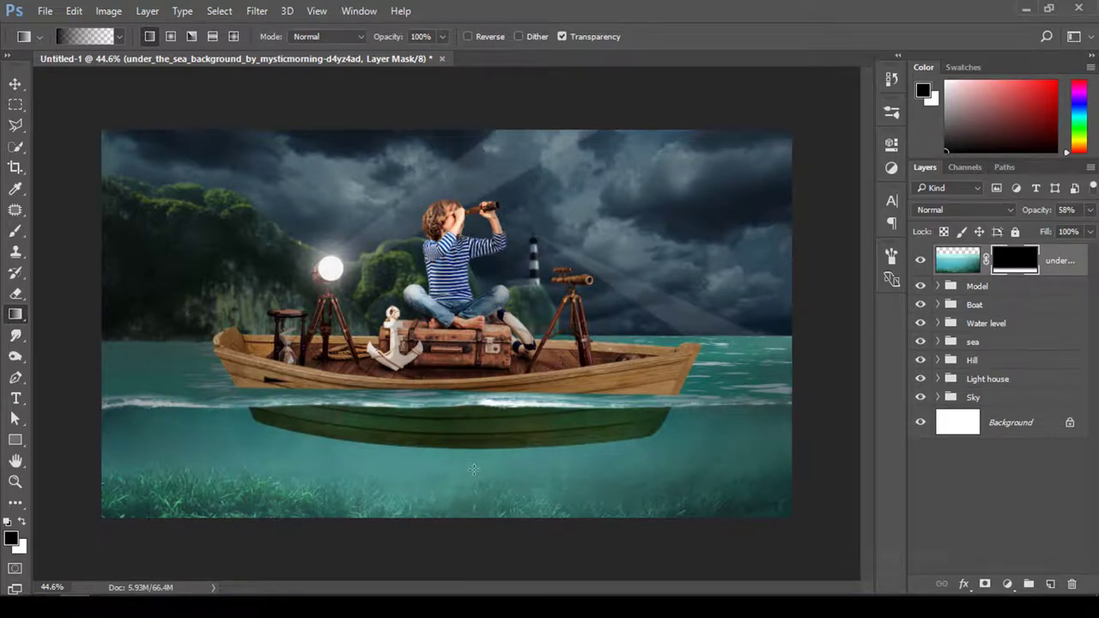
left_click_drag(684, 452, 689, 522)
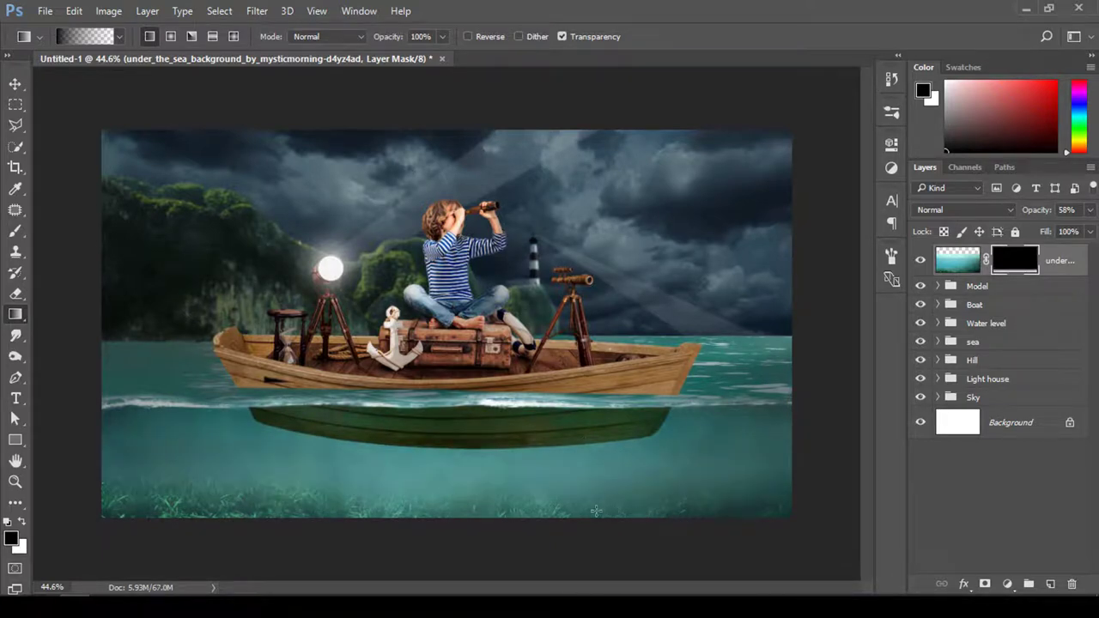
left_click_drag(596, 511, 724, 417)
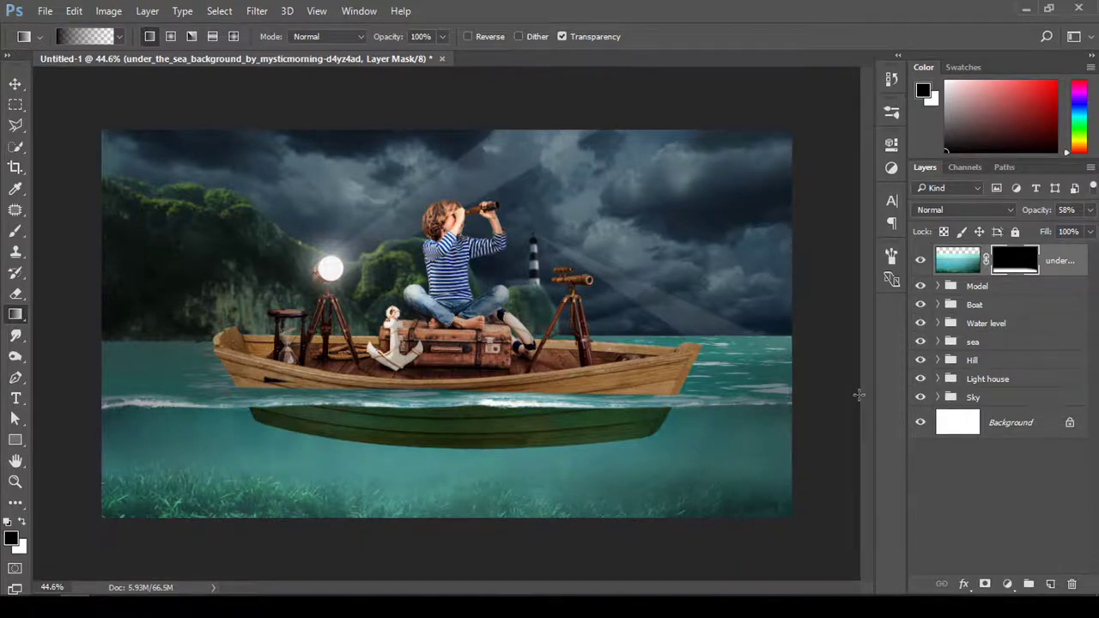
- Add a Hue/Saturation adjustment at Lightness -17 clipped to the underwater layer
left_click(1057, 268)
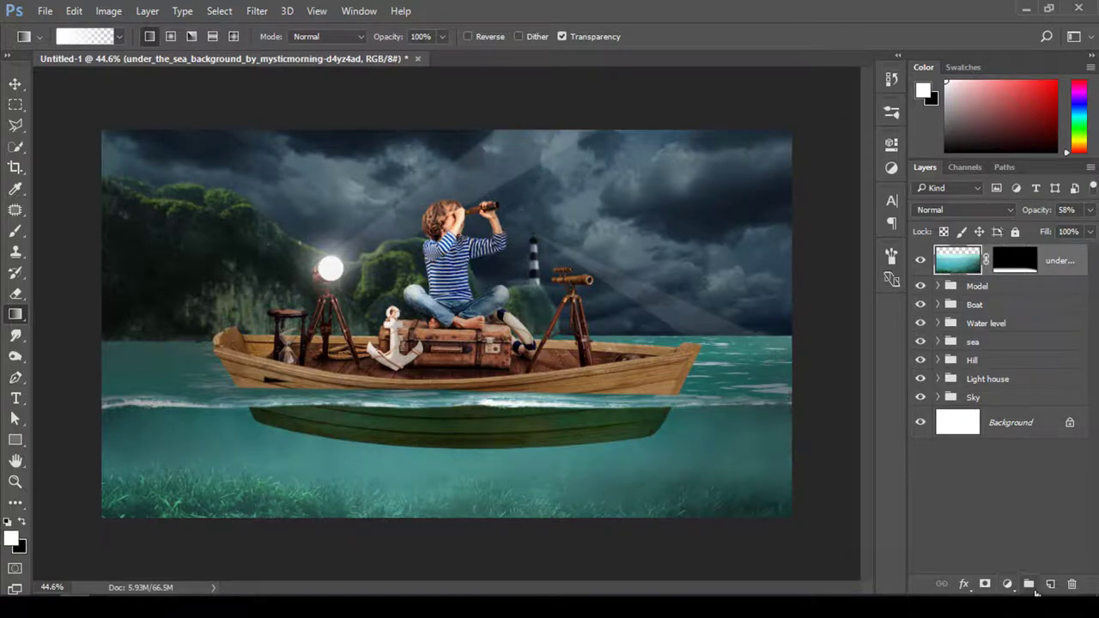
left_click(1008, 584)
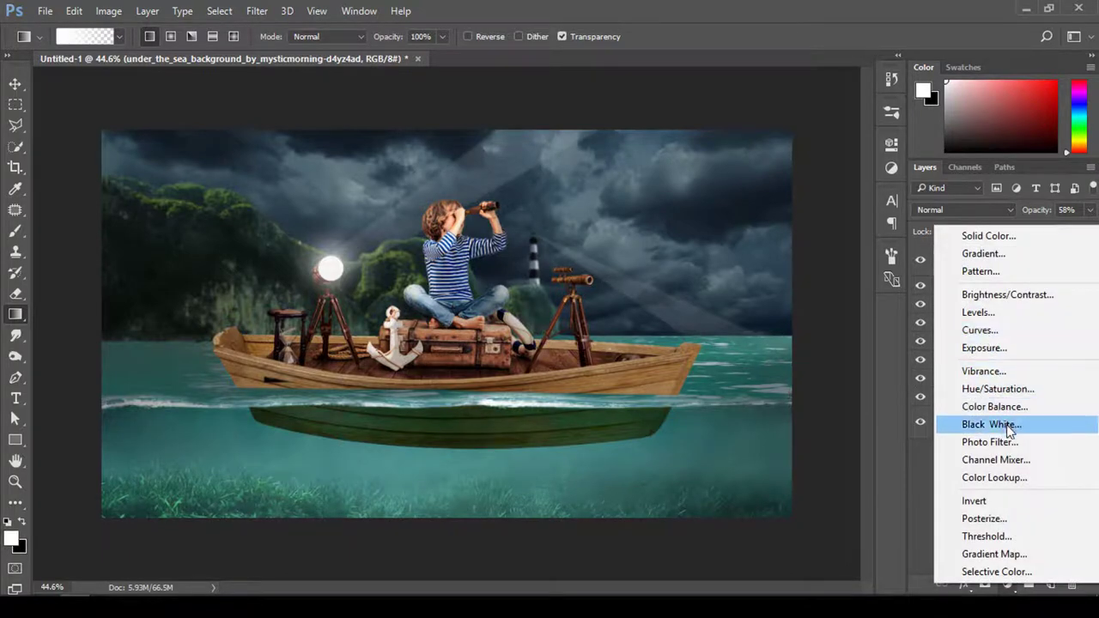
left_click(998, 389)
left_click_drag(751, 300, 737, 300)
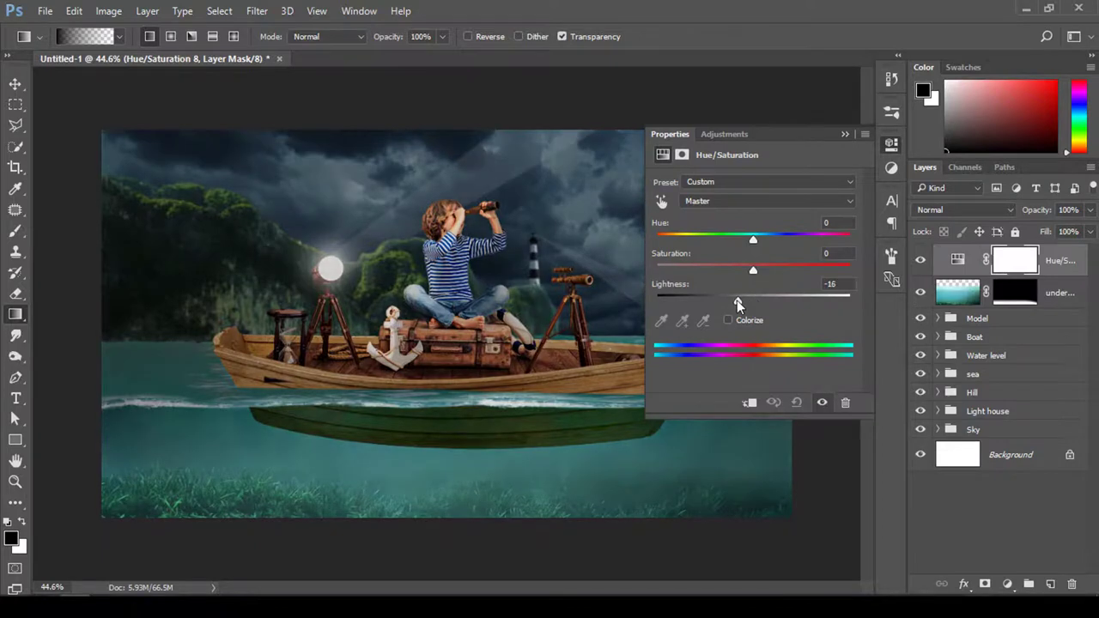
left_click(749, 403)
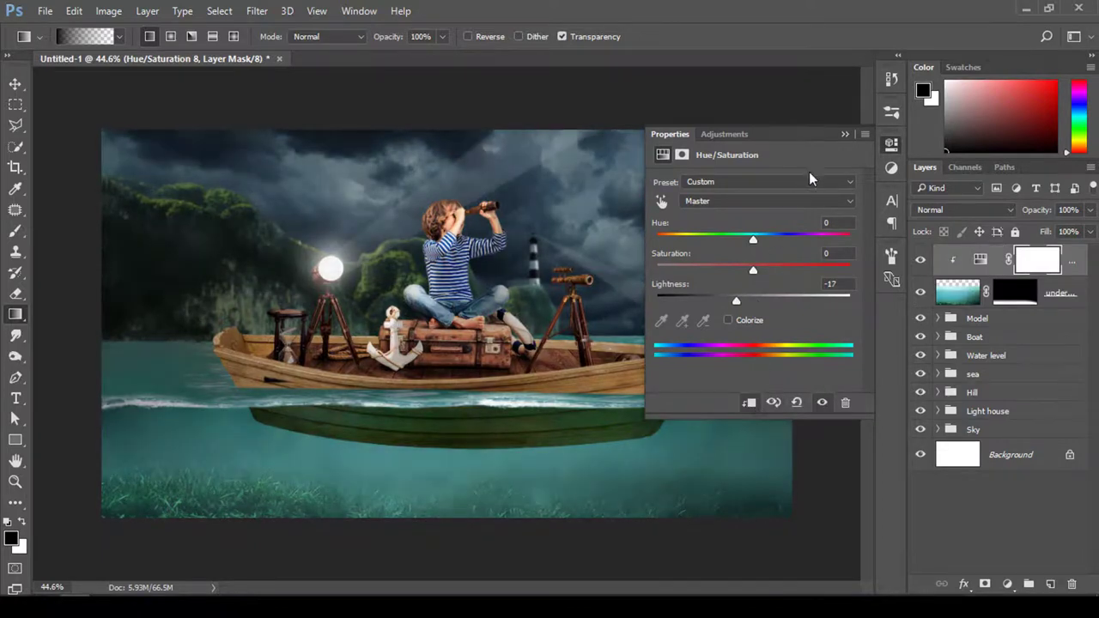
left_click(843, 135)
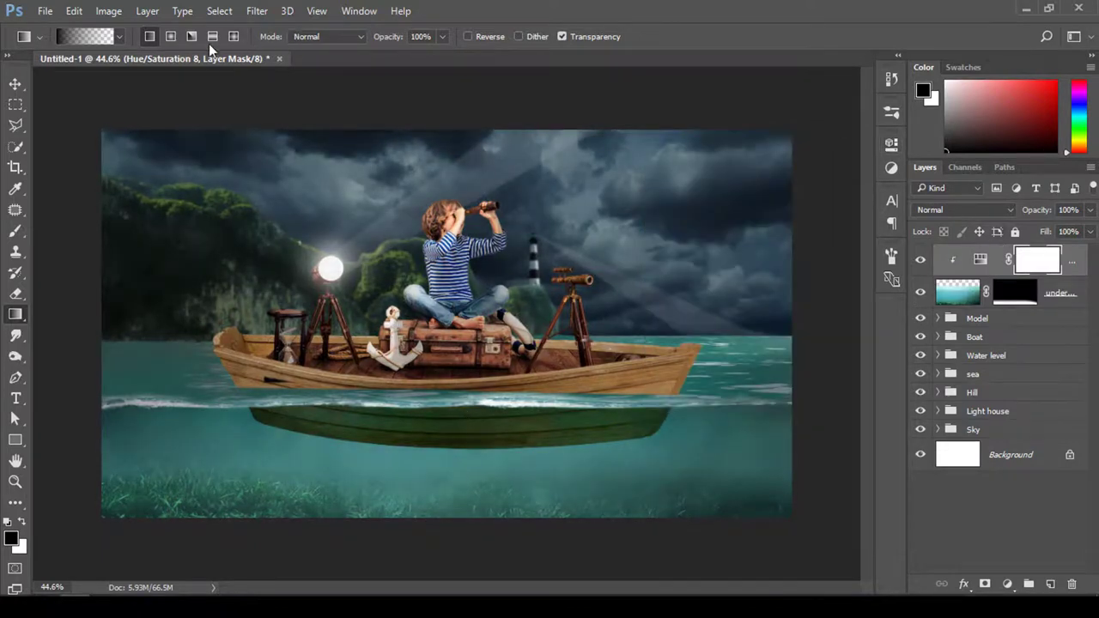
- Mask the darkening with radial gradients so the area beneath the boat stays unaffected
left_click(170, 36)
left_click_drag(469, 407, 475, 506)
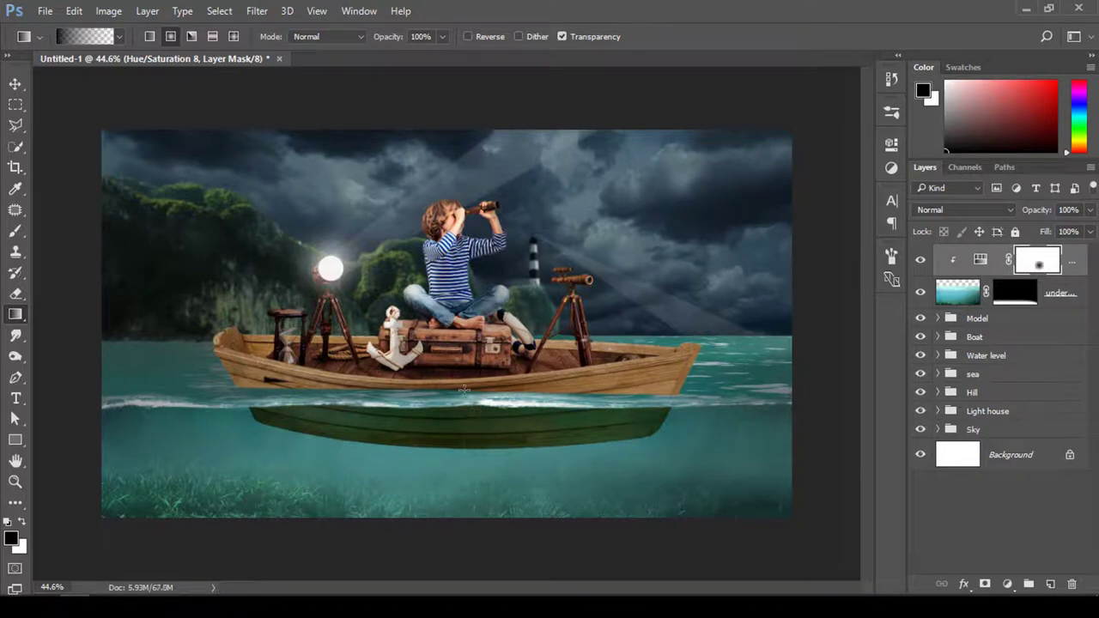
left_click_drag(465, 399, 476, 519)
left_click_drag(464, 333, 465, 515)
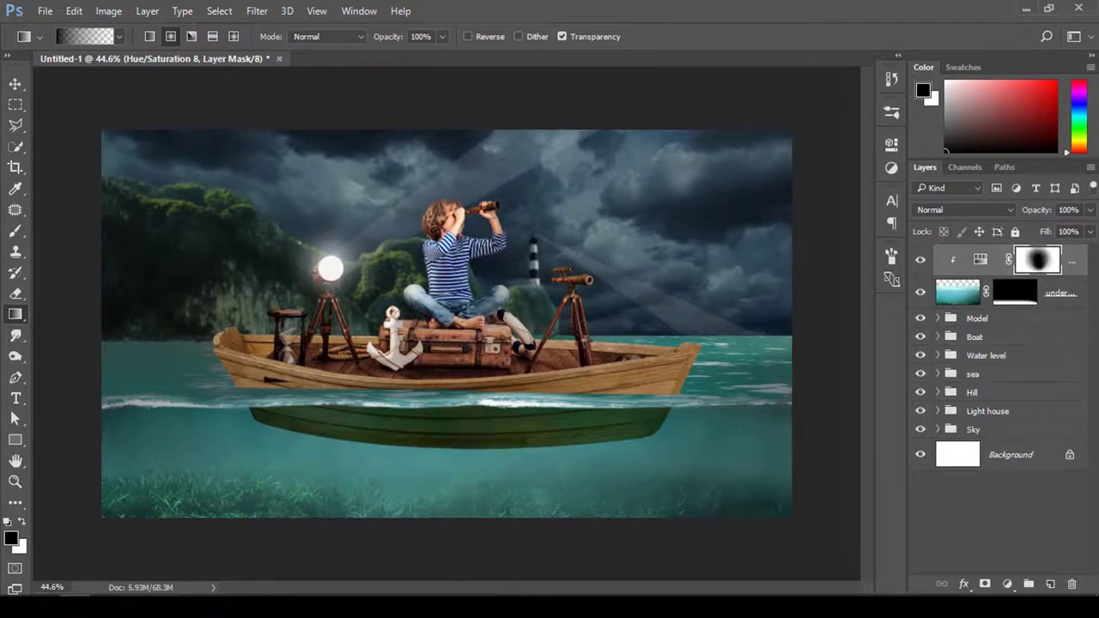
left_click_drag(469, 339, 473, 533)
left_click_drag(464, 302, 464, 459)
left_click_drag(474, 258, 491, 591)
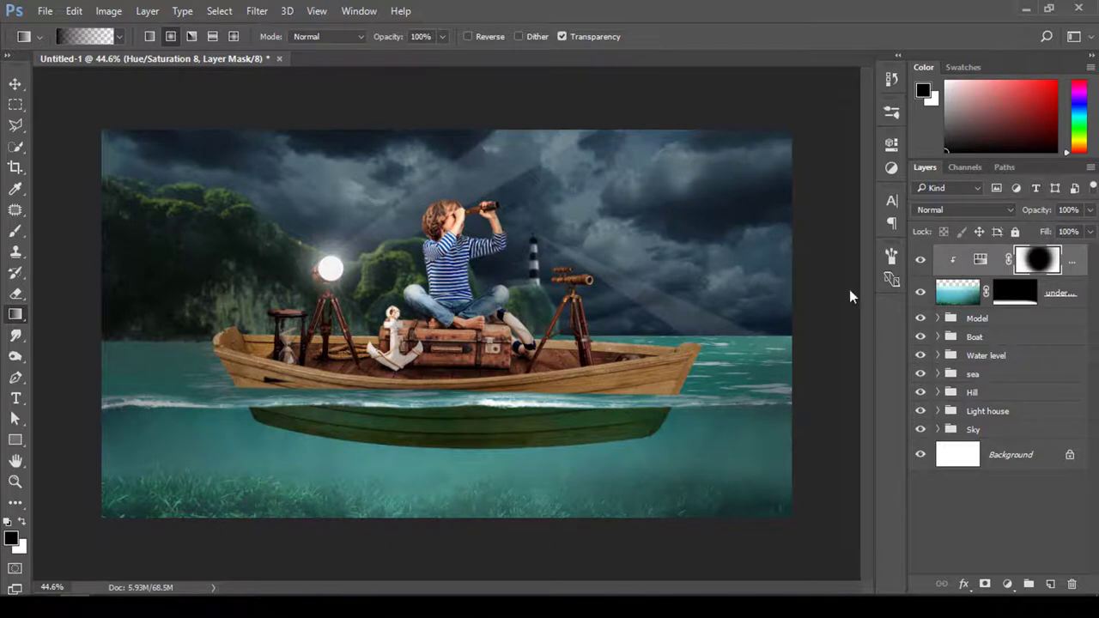
- Group the underwater photo and its adjustment into a group named 'Under water'
left_click(1061, 297)
left_click(1075, 269, "shift")
key("ctrl+g")
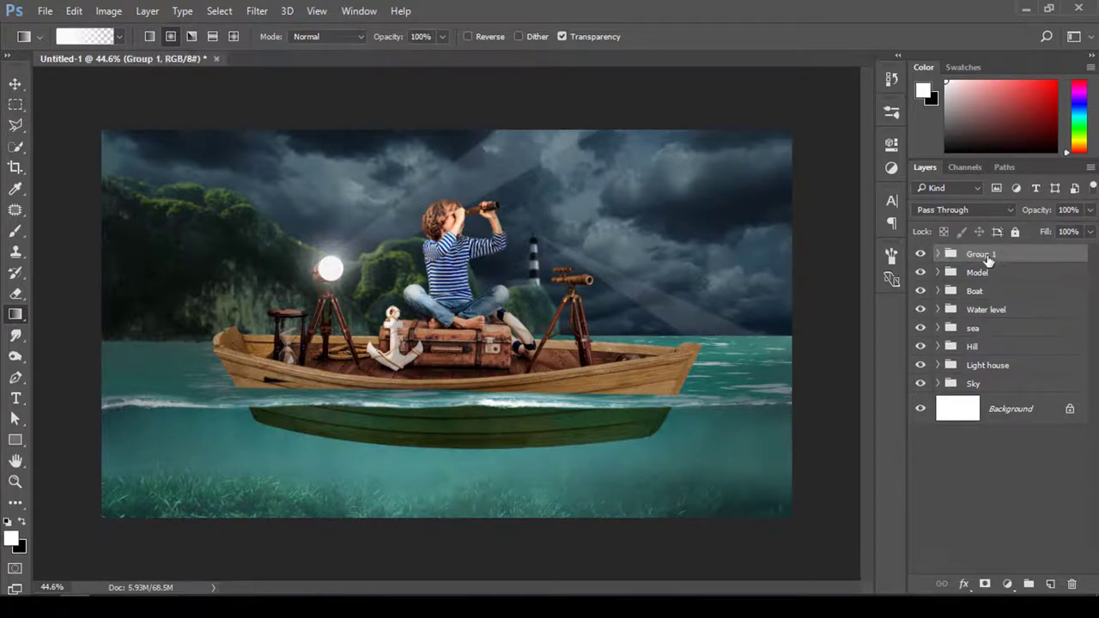
double_click(984, 255)
type("Un")
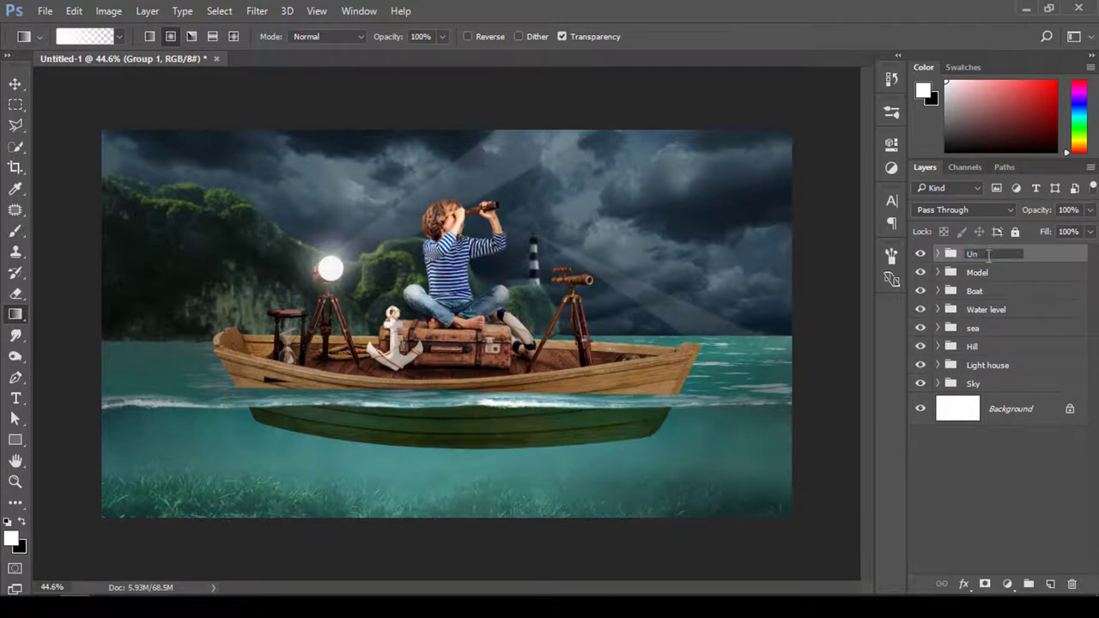
type("der wate")
key("Return")
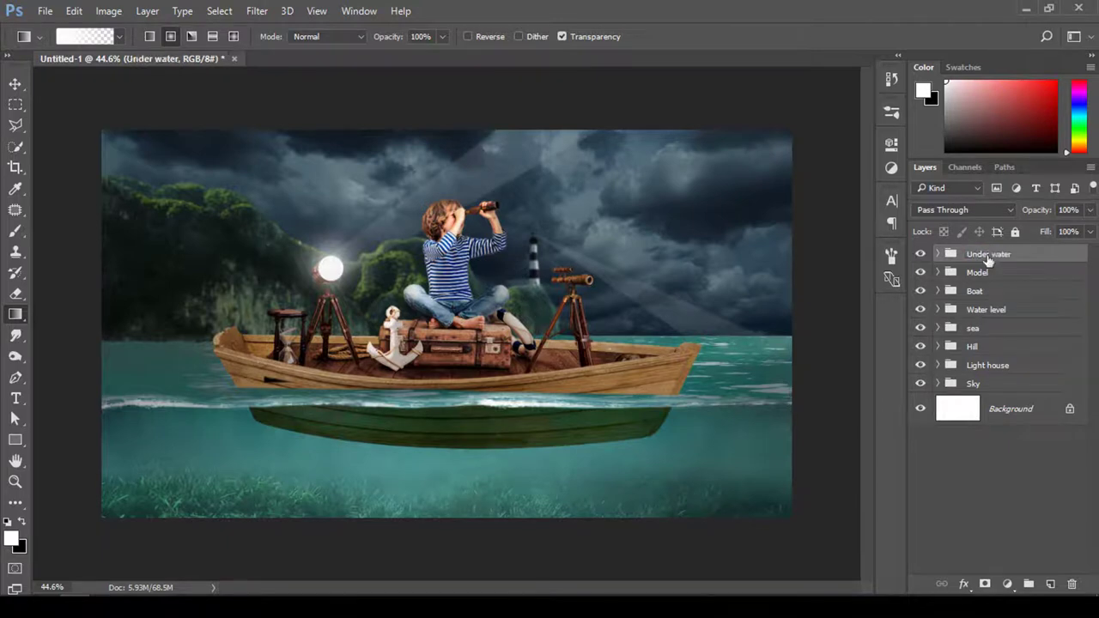
- Move the Under water group to sit directly above the Water level group
mouse_move(1033, 259)
left_mouse_down()
mouse_move(1030, 345)
mouse_move(1036, 311)
left_mouse_up()
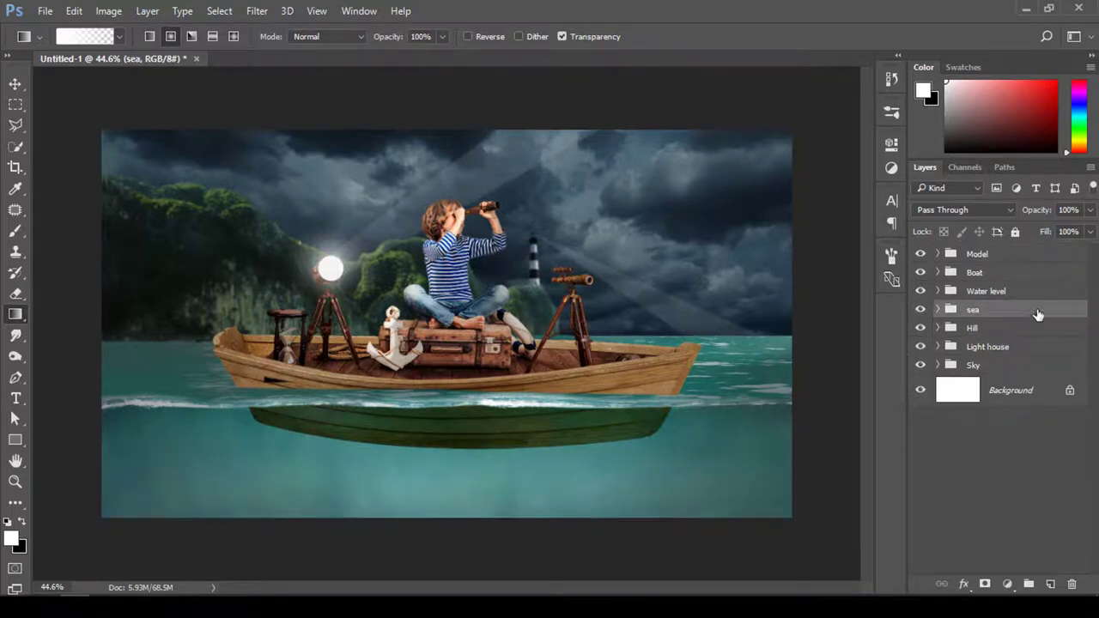
left_click_drag(1038, 315, 1027, 304)
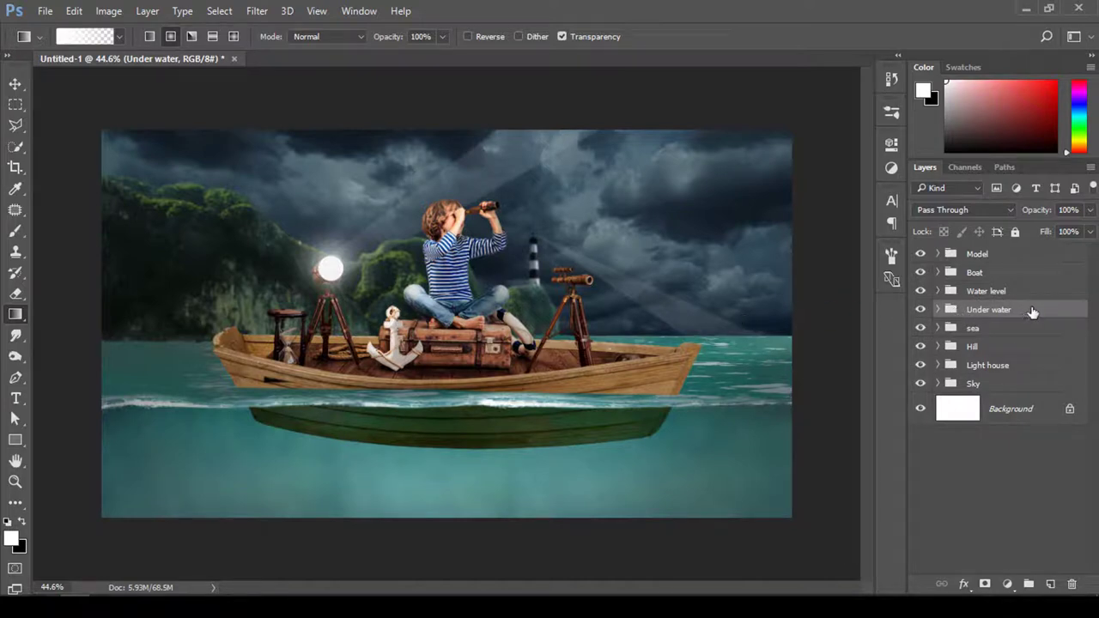
left_click_drag(1033, 311, 1036, 283)
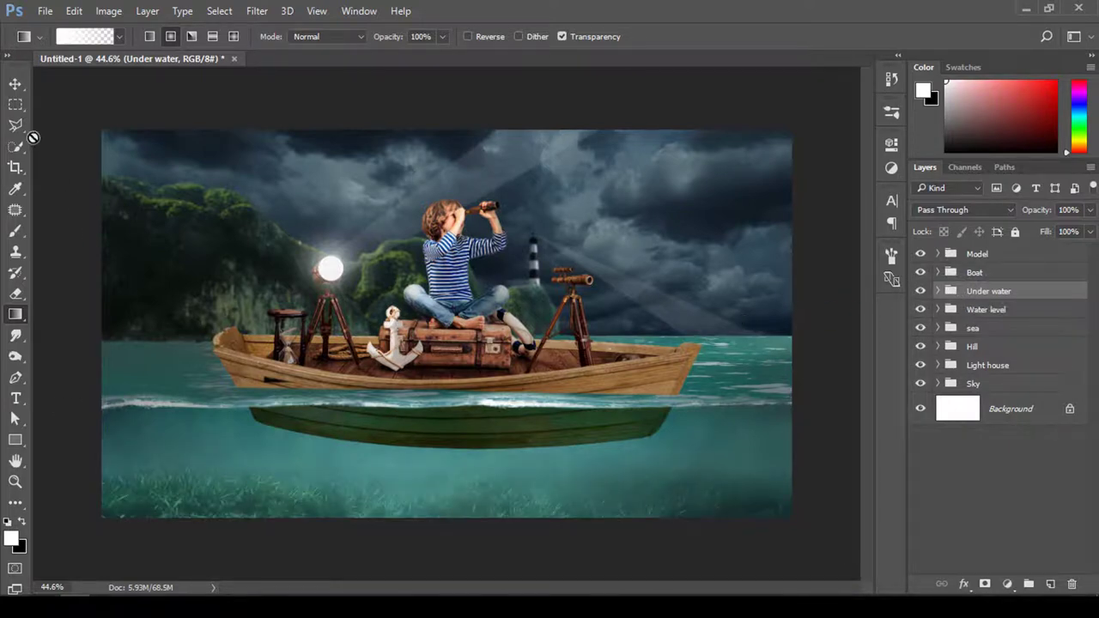
- Add a new empty layer above Layer 2 inside the Light house group
key("v")
left_click(1010, 256)
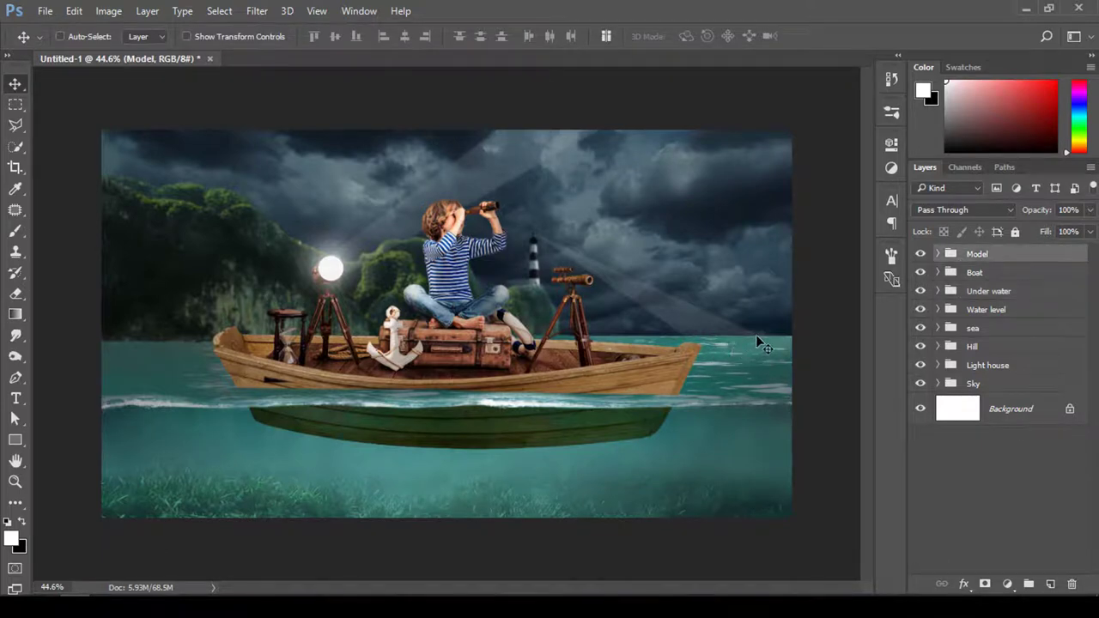
left_click(996, 365)
left_click(937, 365)
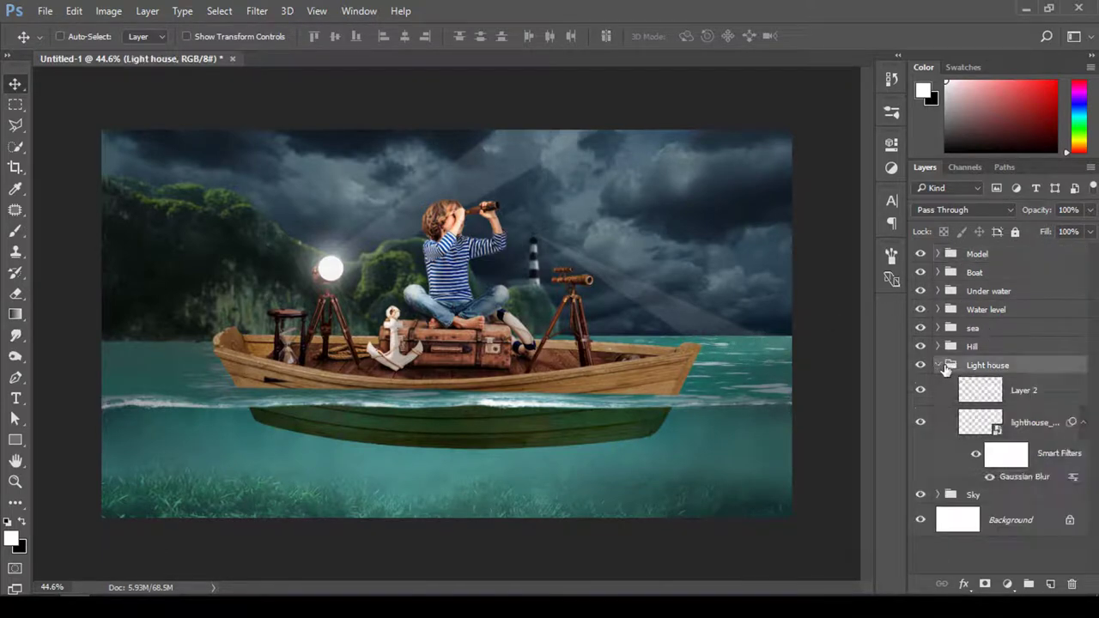
left_click(1022, 390)
left_click(1051, 585)
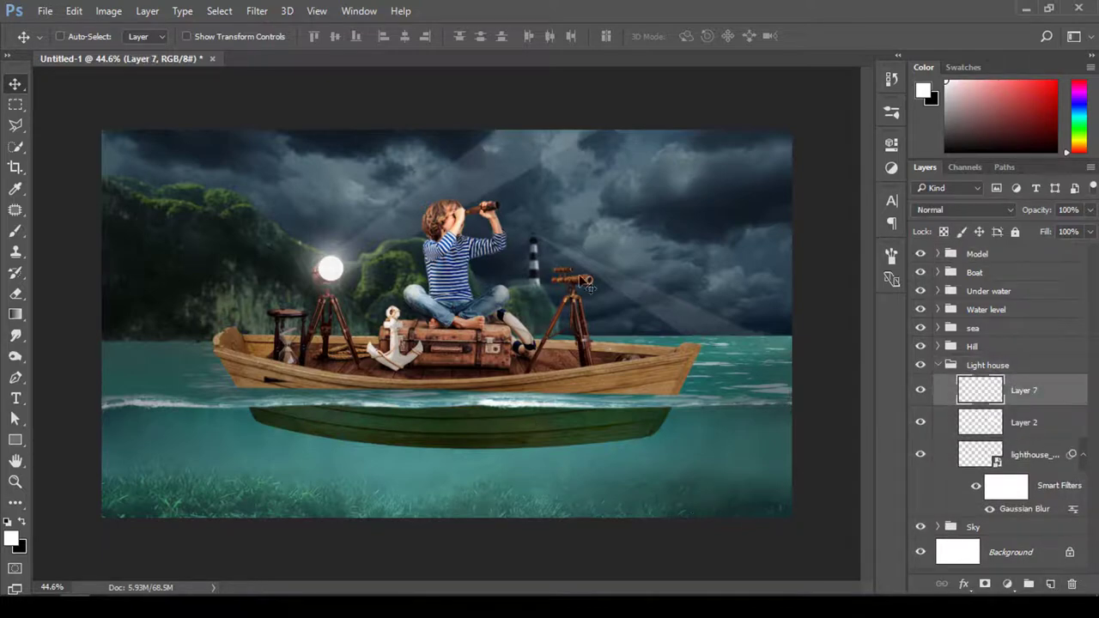
- Paint a soft white glow with a 150 px brush and scale it onto the lighthouse top
left_click_drag(589, 283, 593, 283)
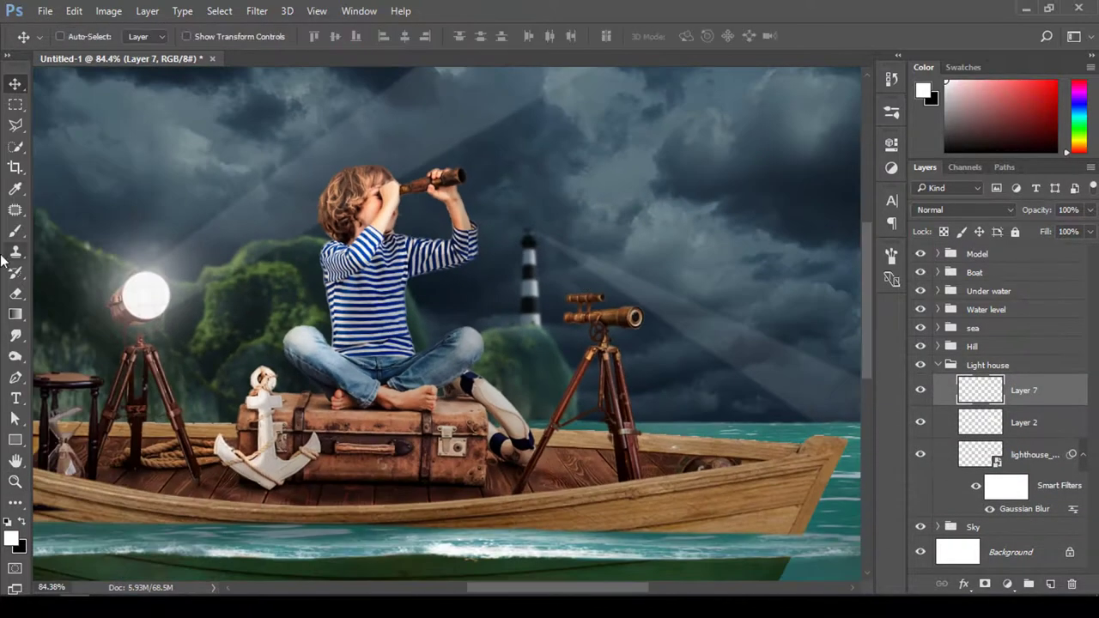
left_click(16, 231)
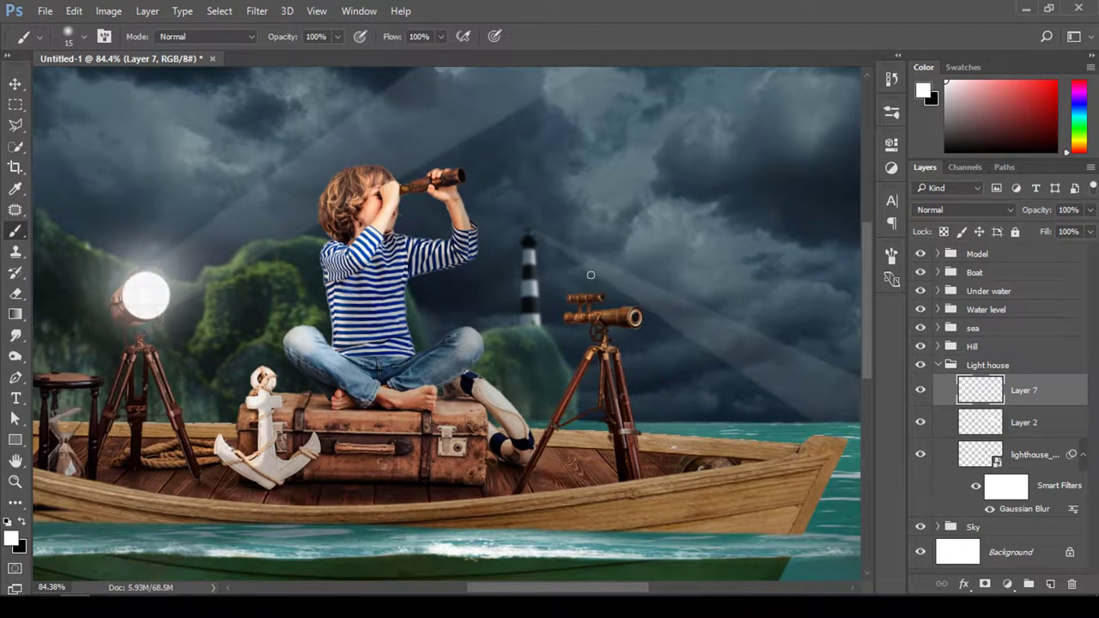
key("bracketright")
key("bracketright")
key("bracketright")
key("bracketright")
key("bracketright")
key("bracketright")
key("bracketright")
key("bracketright")
key("bracketright")
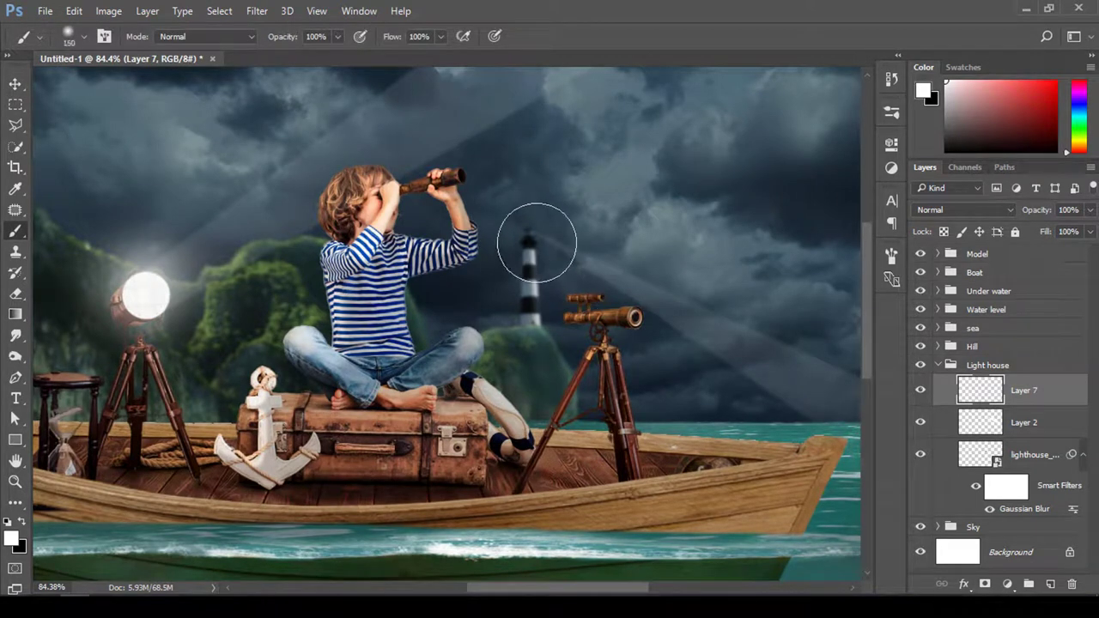
left_click(529, 237)
key("ctrl+t")
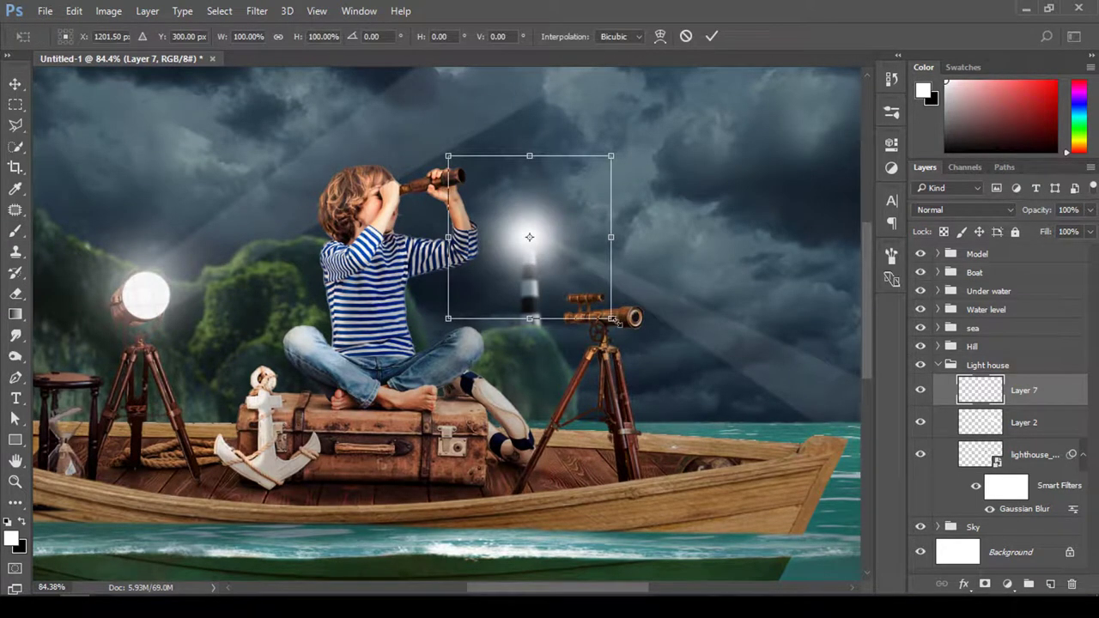
mouse_move(612, 320)
left_mouse_down()
mouse_move(559, 265)
mouse_move(558, 210)
mouse_move(534, 249)
mouse_move(541, 241)
left_mouse_up()
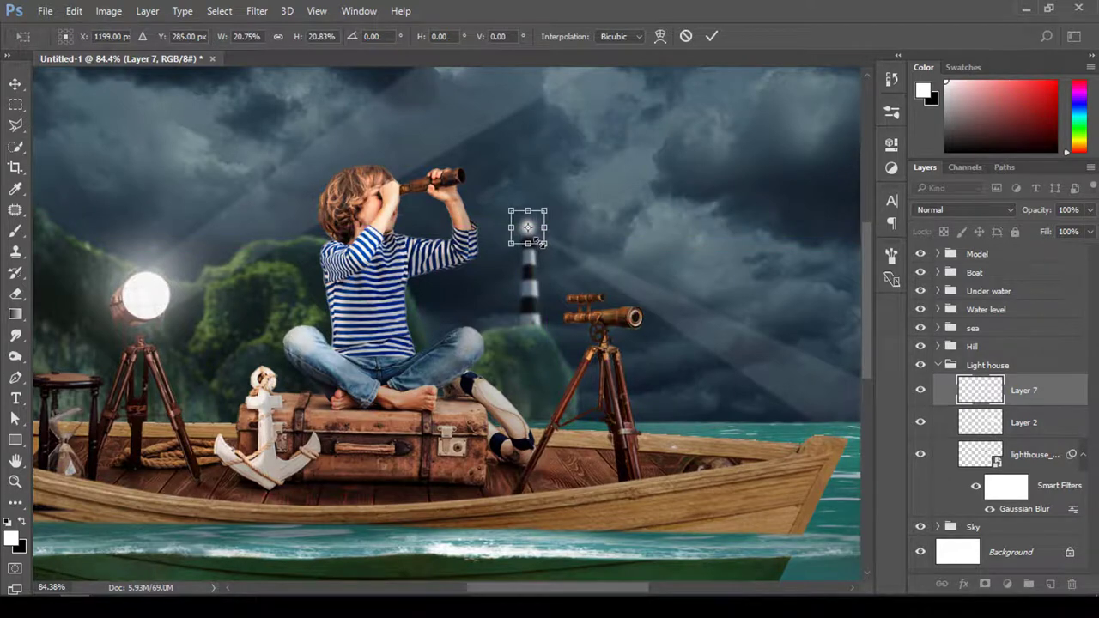
left_click(712, 36)
- Set Layer 7 to Vivid Light, paint a larger glow over the lamp, and resize it
left_click(1008, 209)
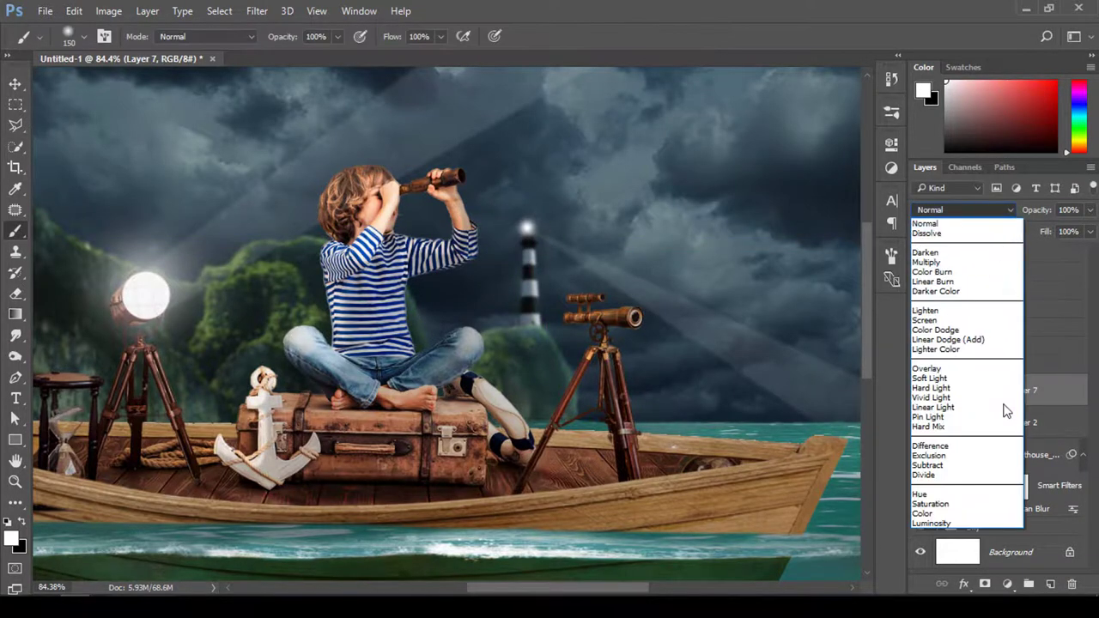
left_click(974, 398)
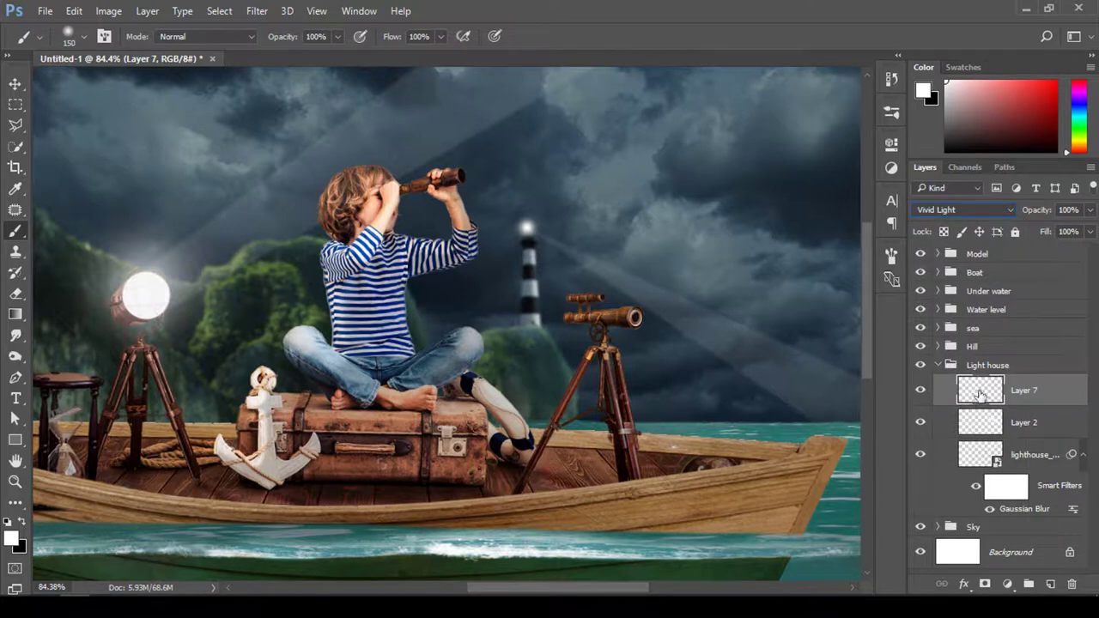
left_click(527, 226)
key("ctrl+t")
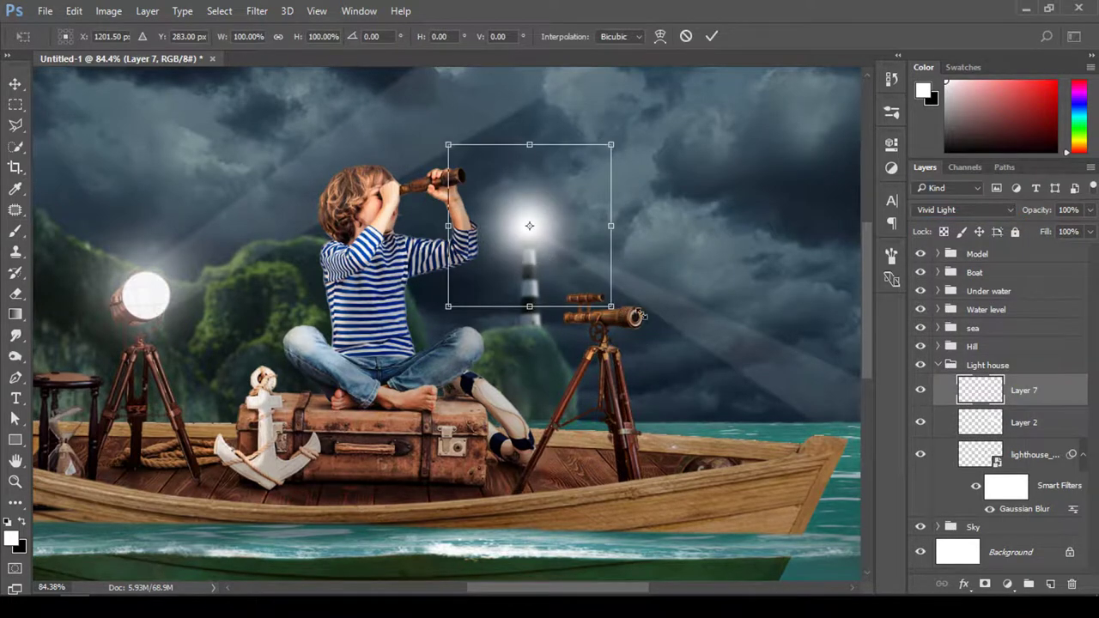
left_click_drag(643, 316, 643, 307)
left_click(712, 36)
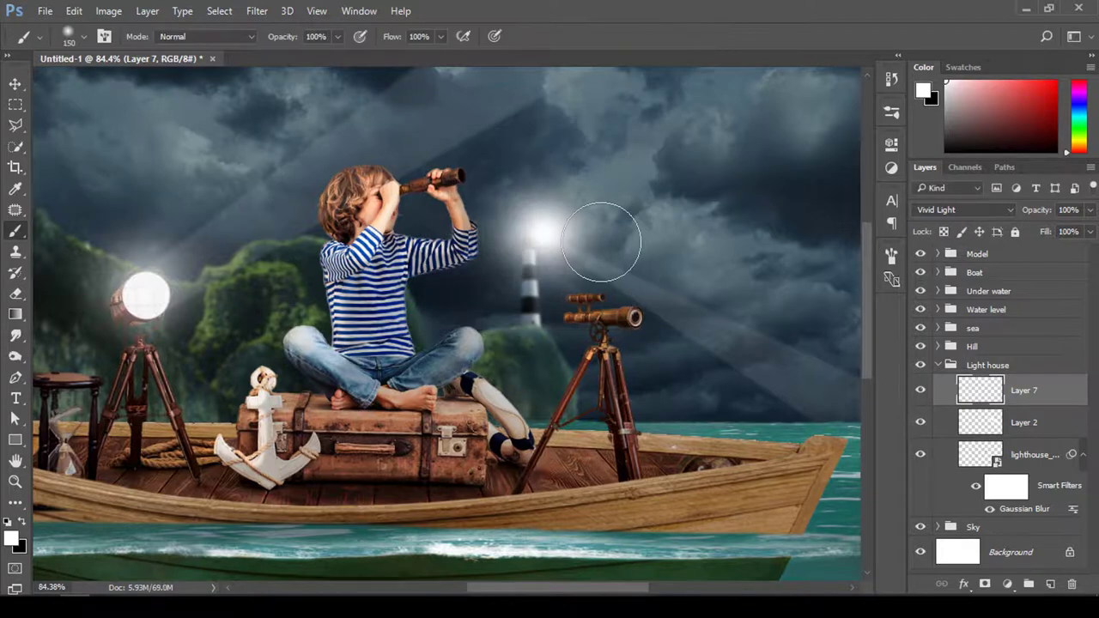
- Nudge the glow left and up, then blend it in Soft Light after trying Screen
key("v")
key("shift+Left")
key("shift+Left")
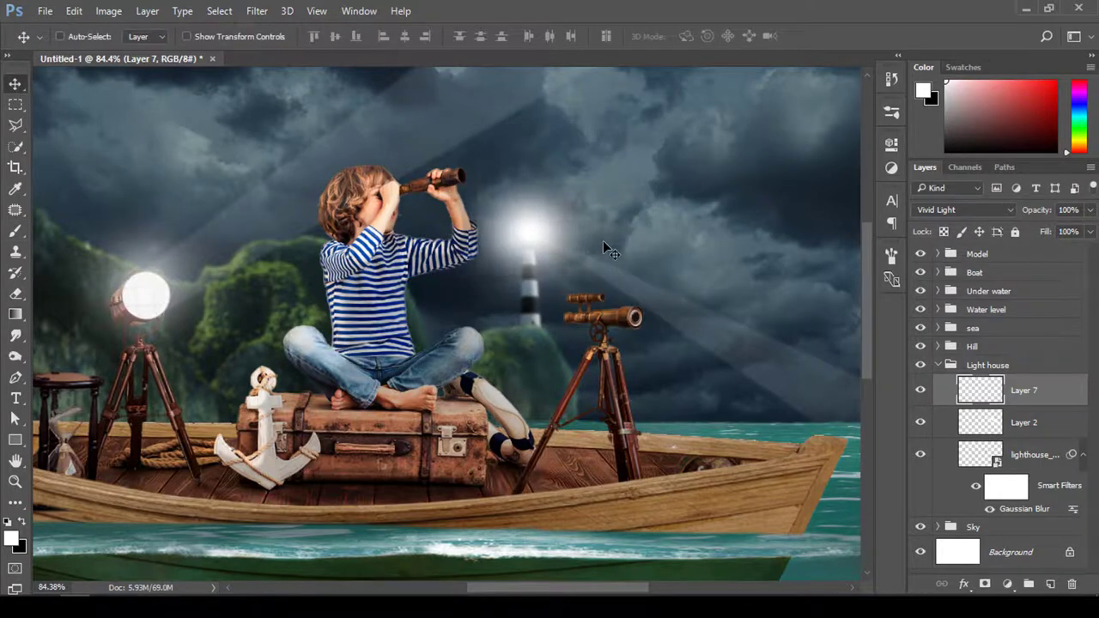
key("Up")
key("Up")
key("Up")
key("Up")
key("Up")
key("Up")
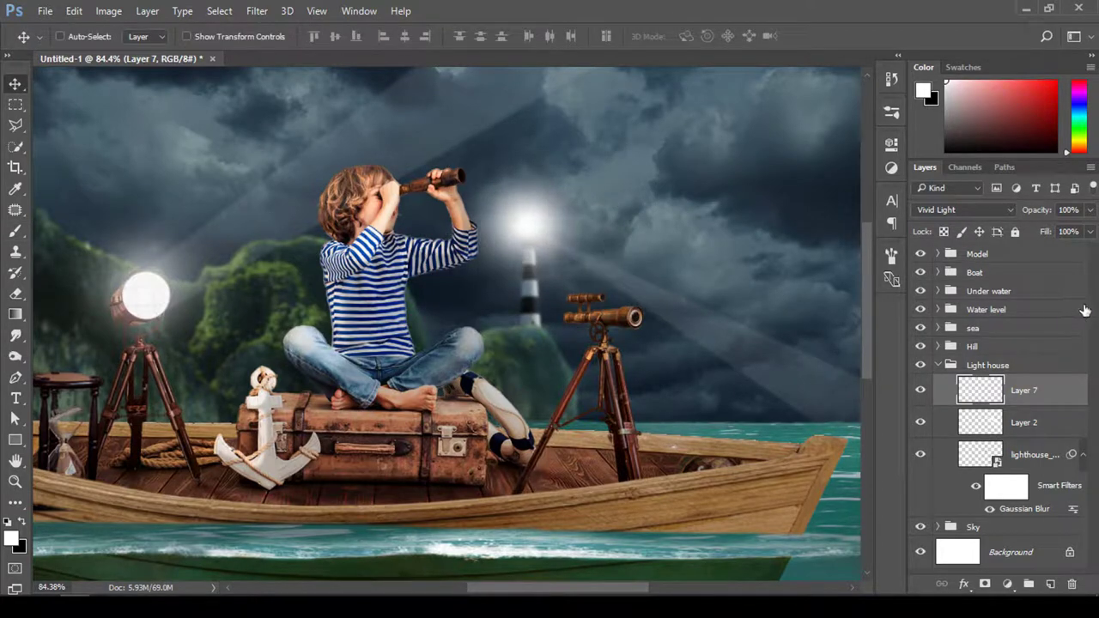
left_click(948, 213)
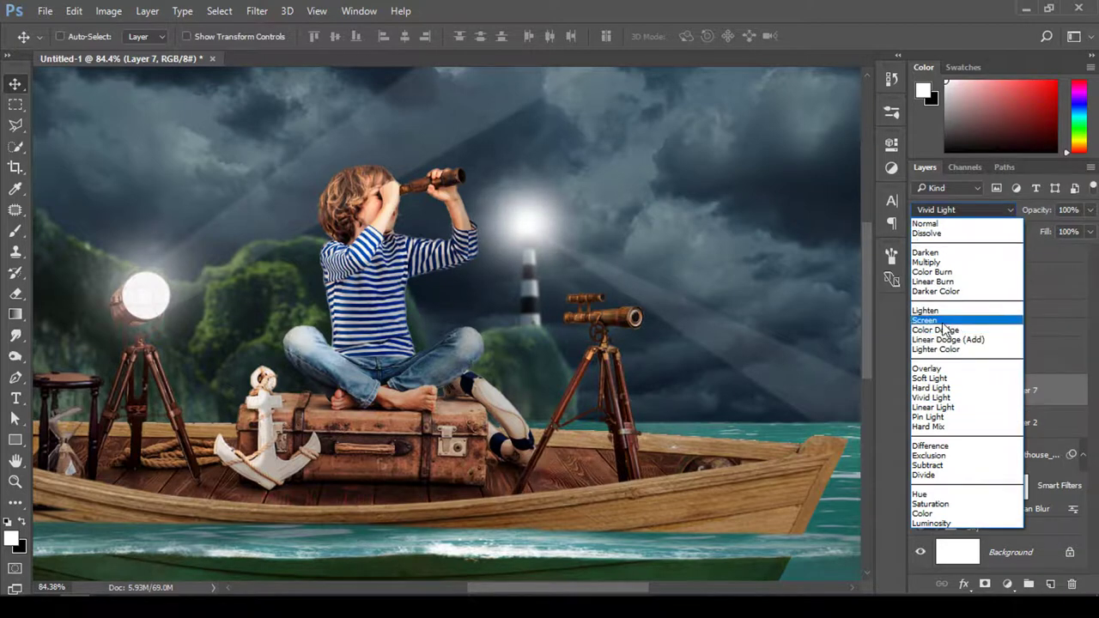
left_click(927, 319)
left_click(962, 210)
left_click(982, 378)
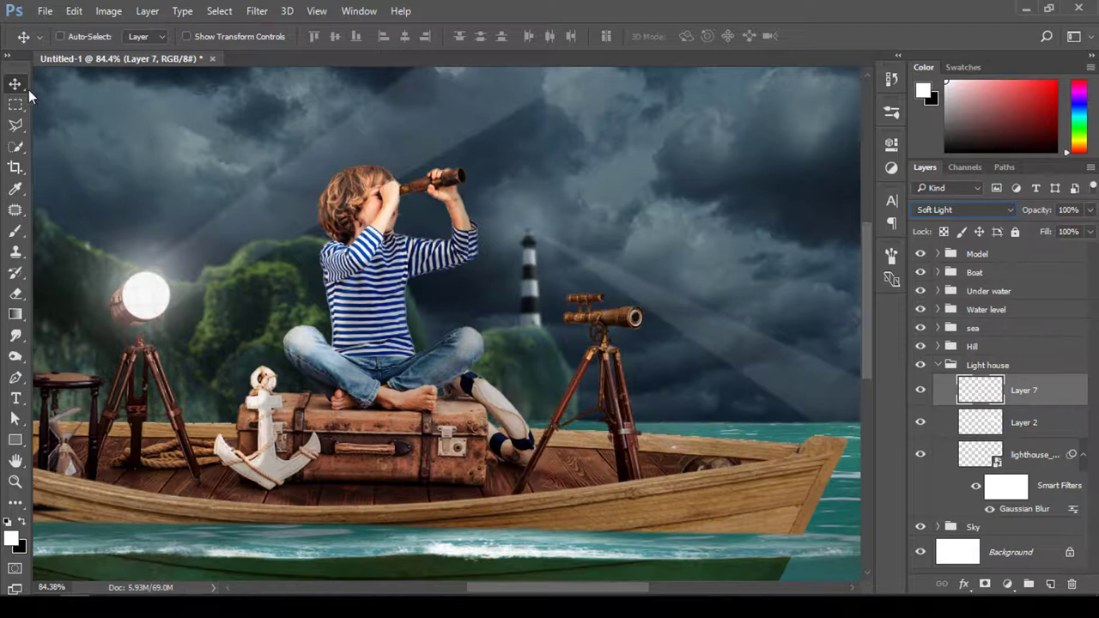
- Toggle Layer 2 and Layer 7 visibility to compare the glow, then zoom out to the whole image
left_click(988, 421)
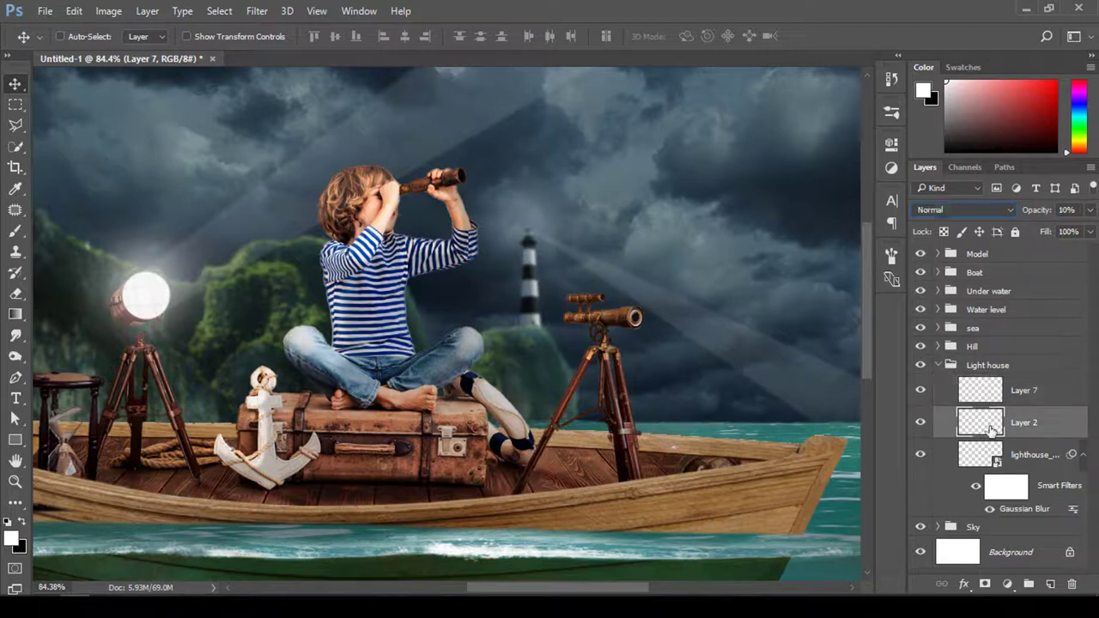
left_click(922, 423)
left_click(921, 423)
left_click(1026, 395)
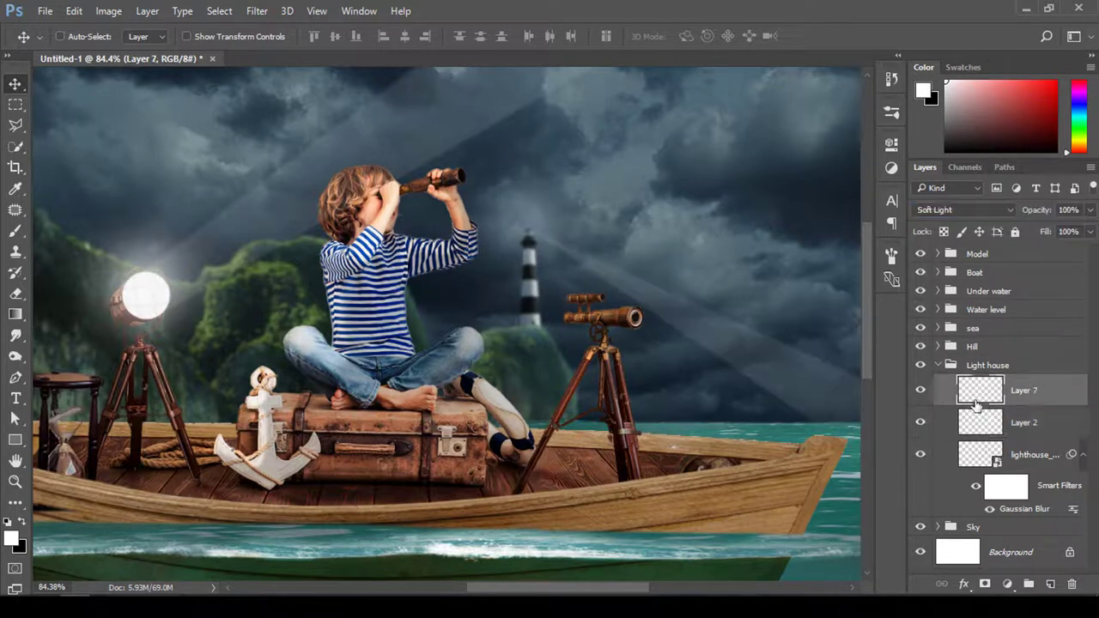
left_click(922, 390)
left_click(921, 390)
key("z")
left_click_drag(599, 375, 486, 343)
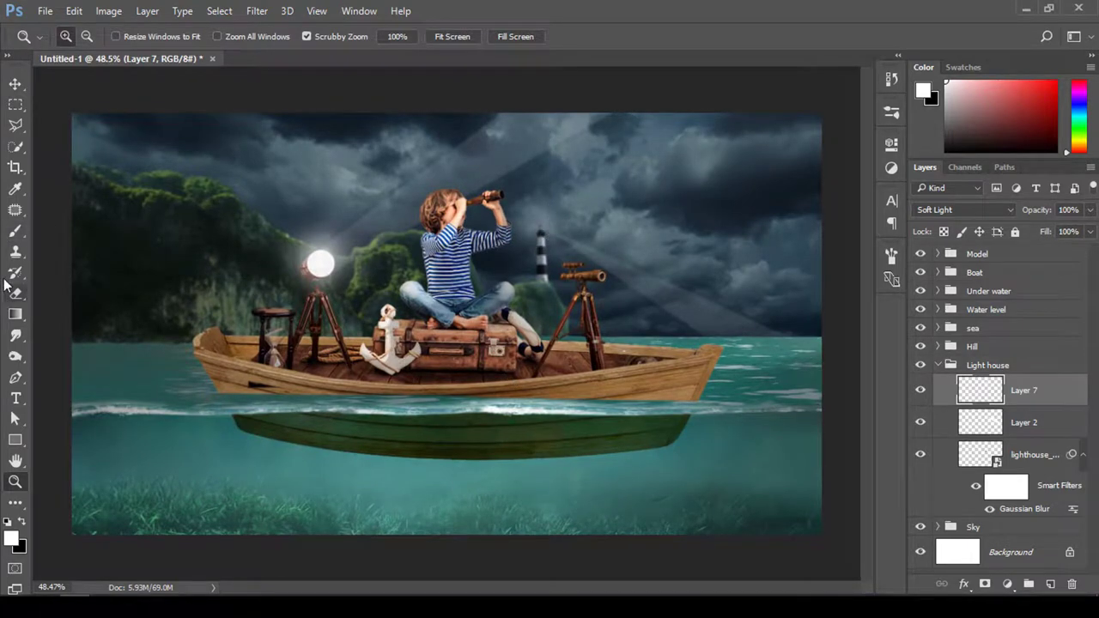
- Add a new layer above Layer 7 and set the brush size to 114
left_click(16, 231)
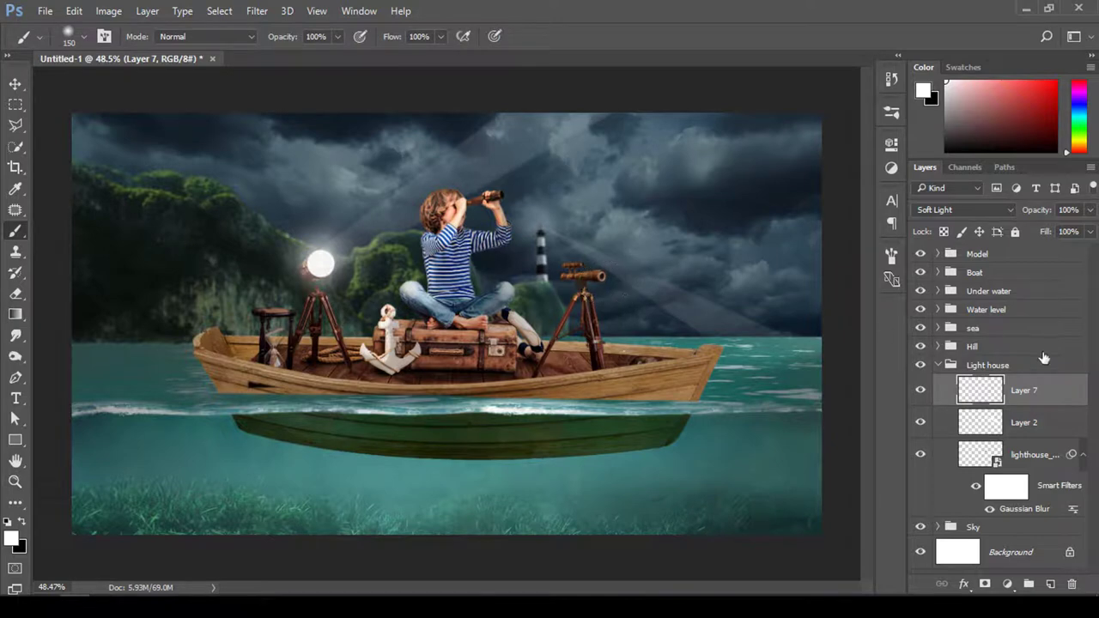
left_click(1050, 584)
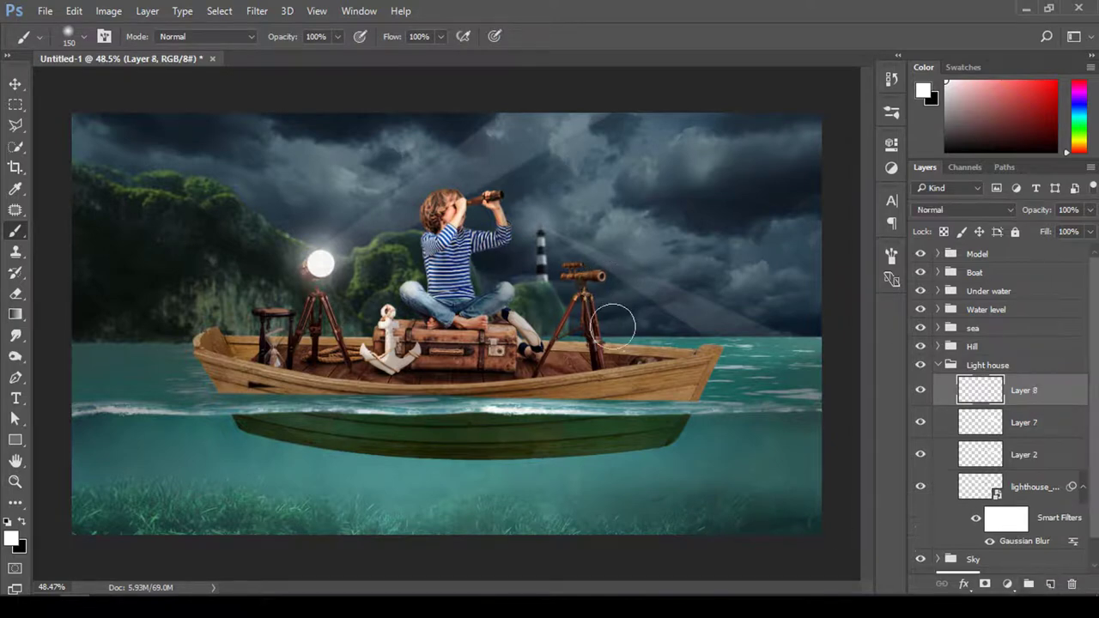
right_click(641, 76)
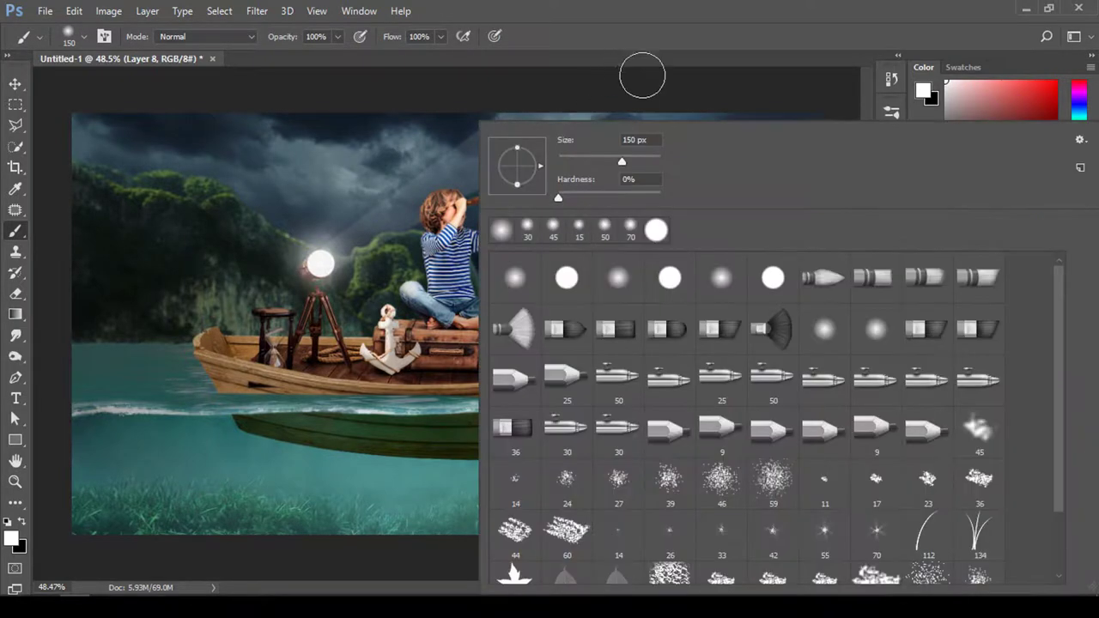
left_click_drag(637, 164, 621, 164)
key("Return")
- Paint a 50 px white dot on the lighthouse top, collapse Light house, and select Model
key("v")
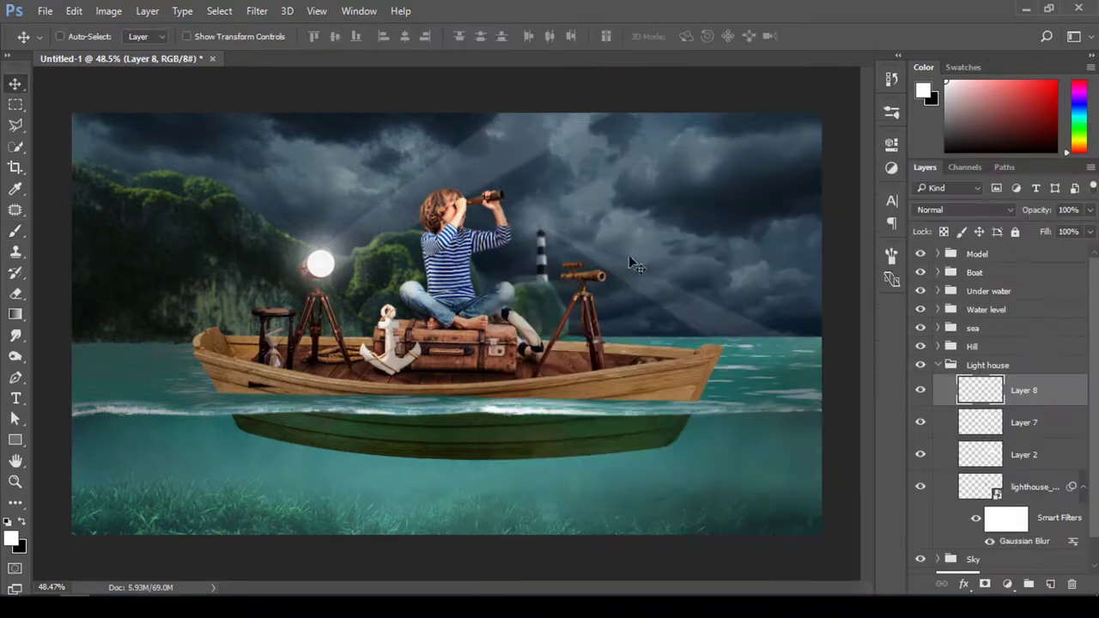
key("b")
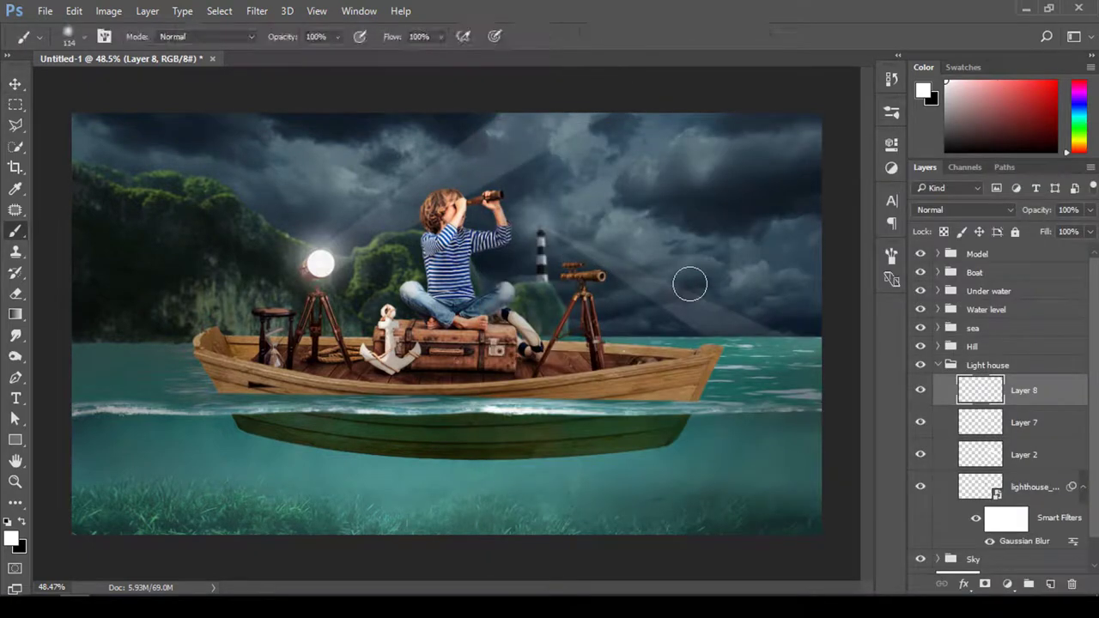
key("bracketleft")
key("bracketleft")
key("bracketleft")
left_click(540, 221)
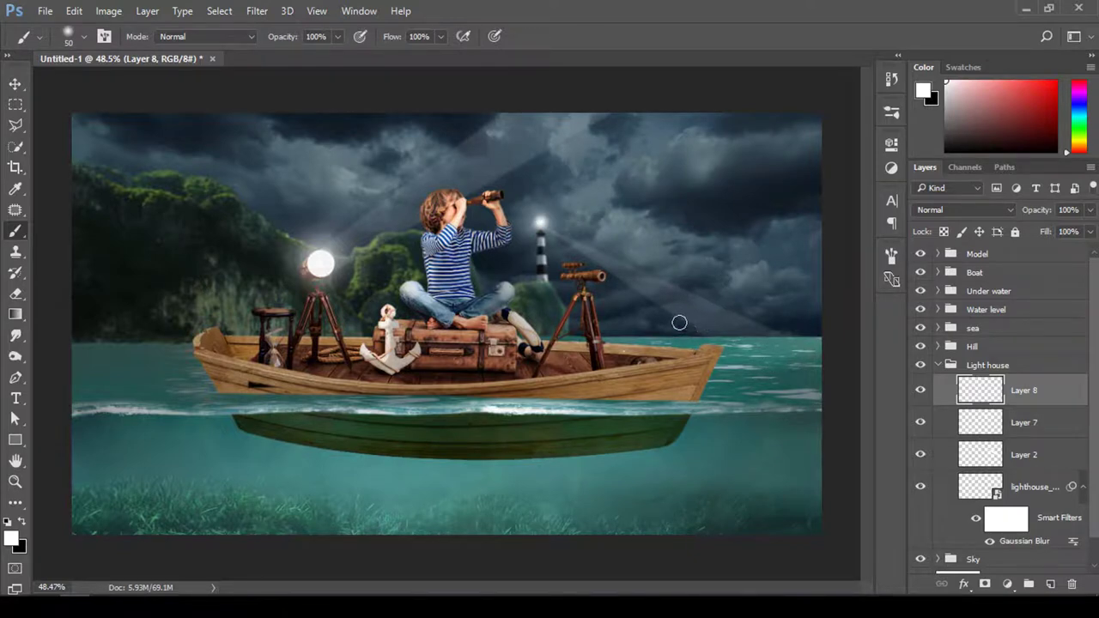
left_click(15, 84)
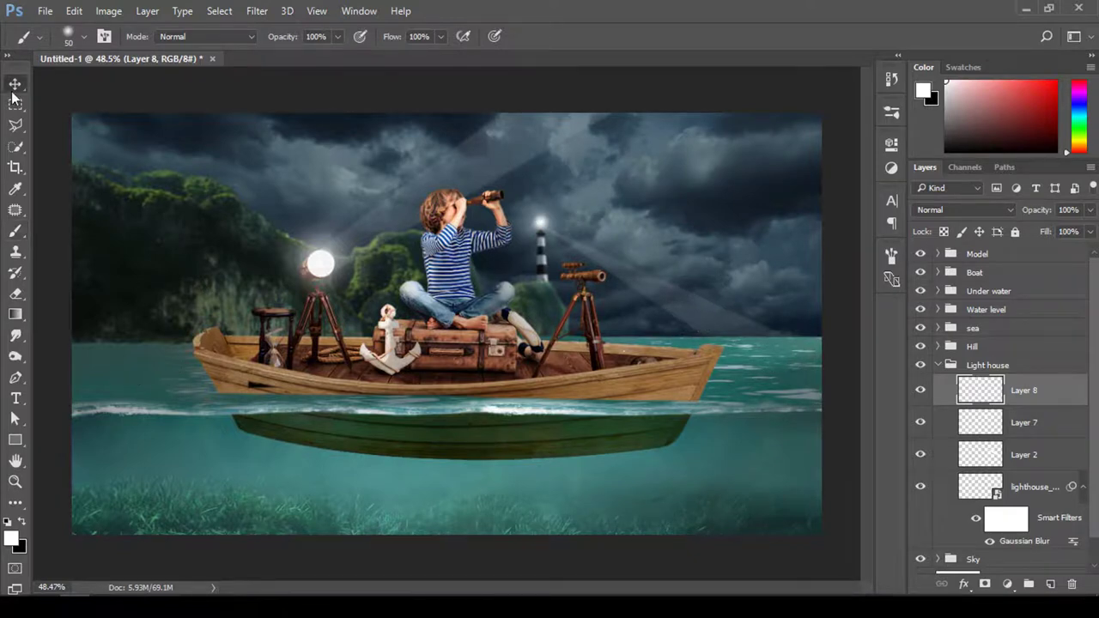
left_click(941, 366)
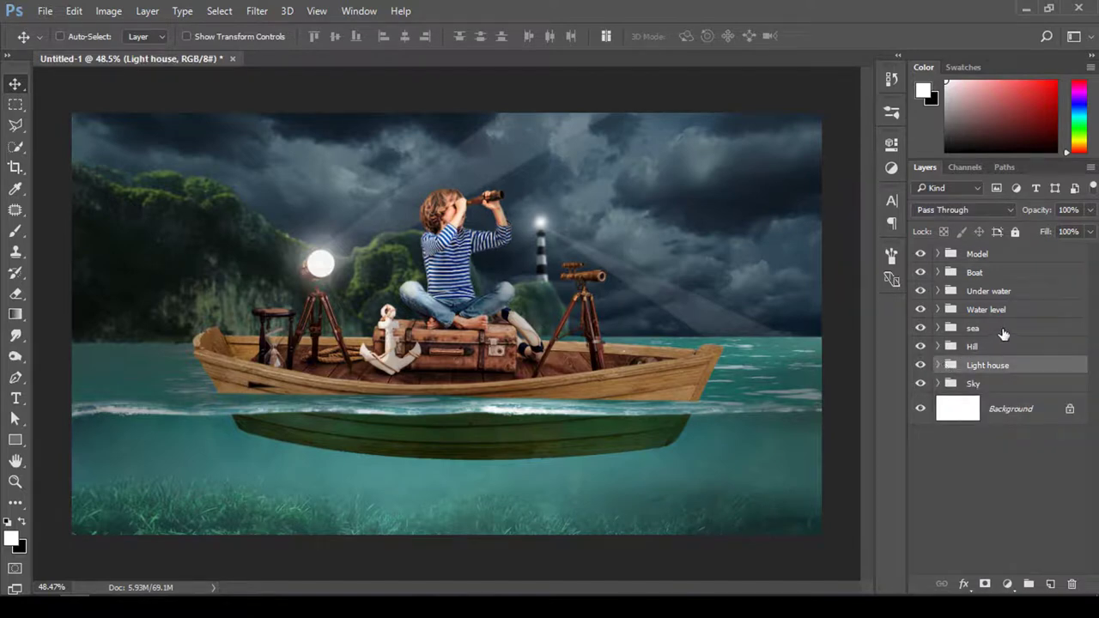
left_click(1023, 254)
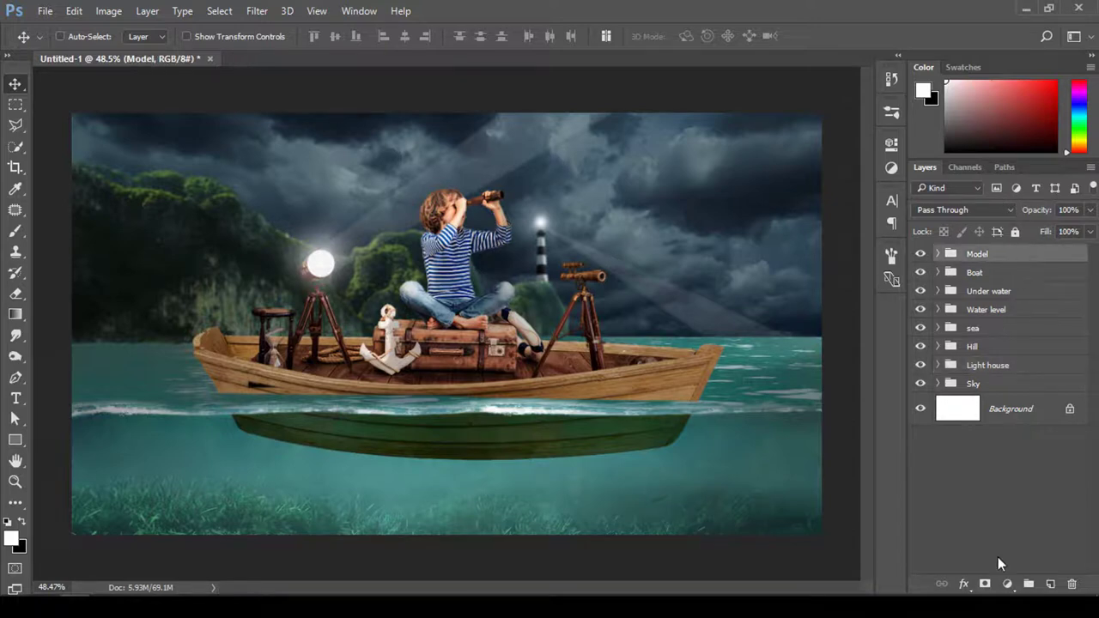
- Add empty Layer 9 above Model, load the Water Splash brush set, and pick splash tip 511
left_click(1050, 585)
left_click(17, 233)
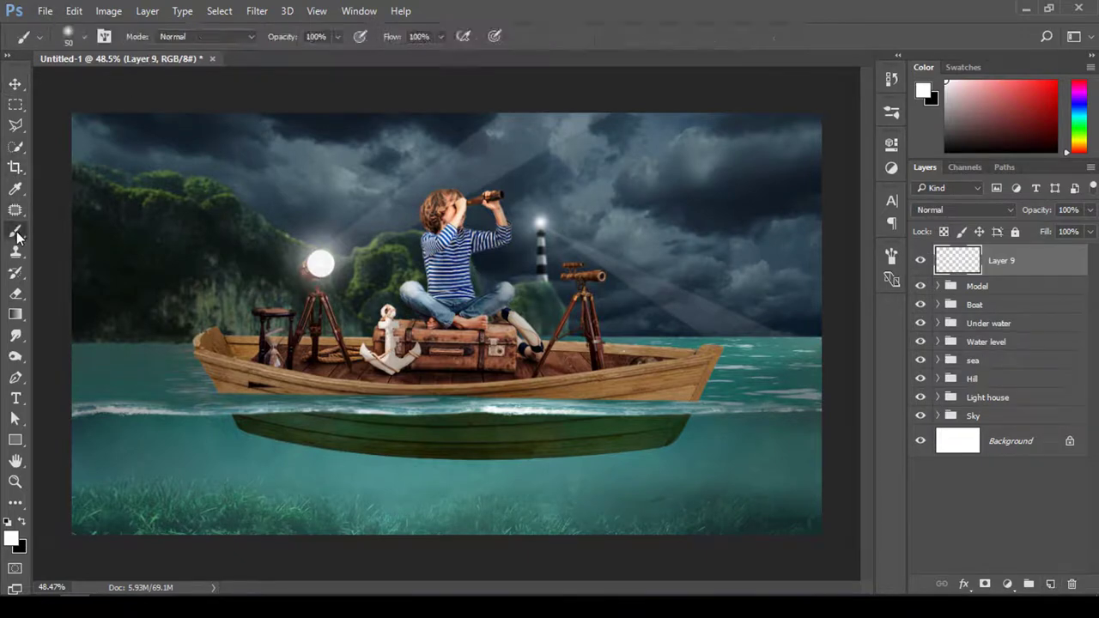
left_click(84, 36)
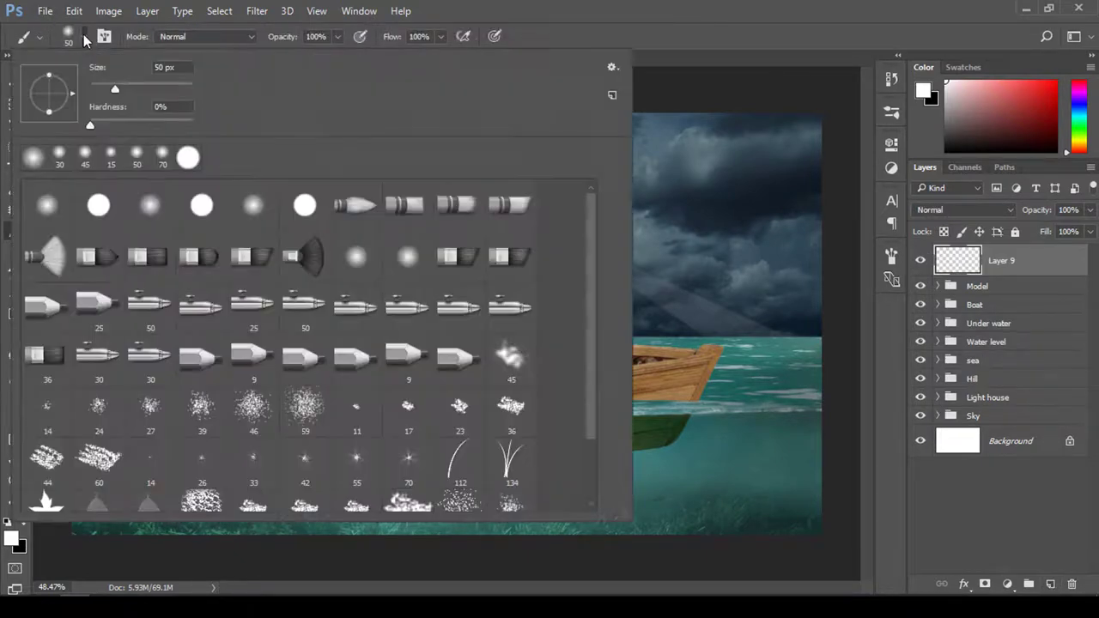
left_click(613, 67)
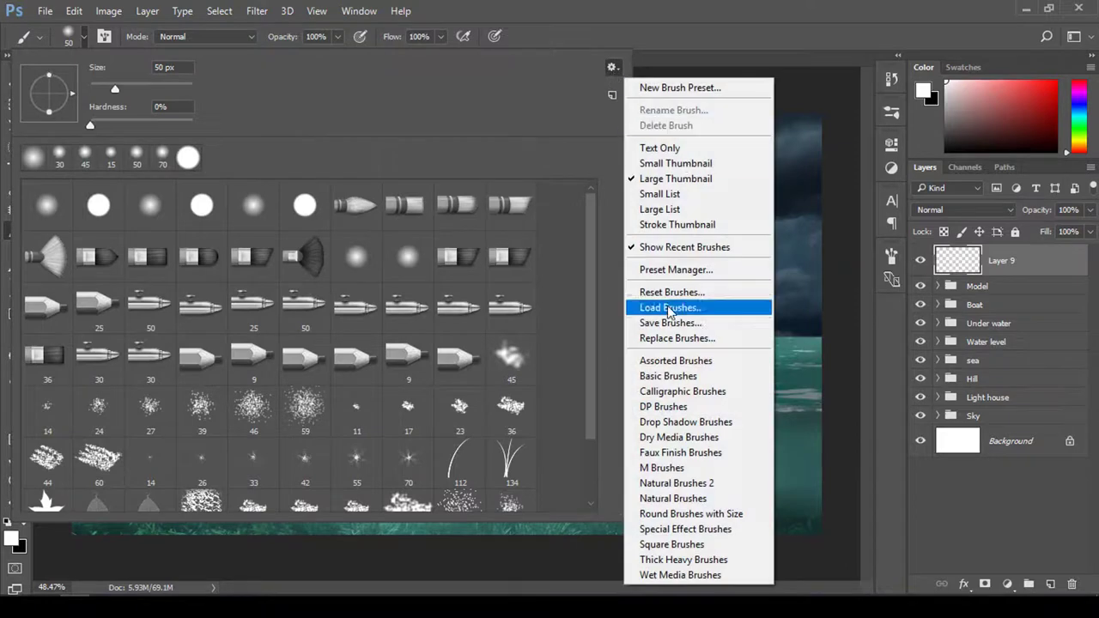
left_click(670, 307)
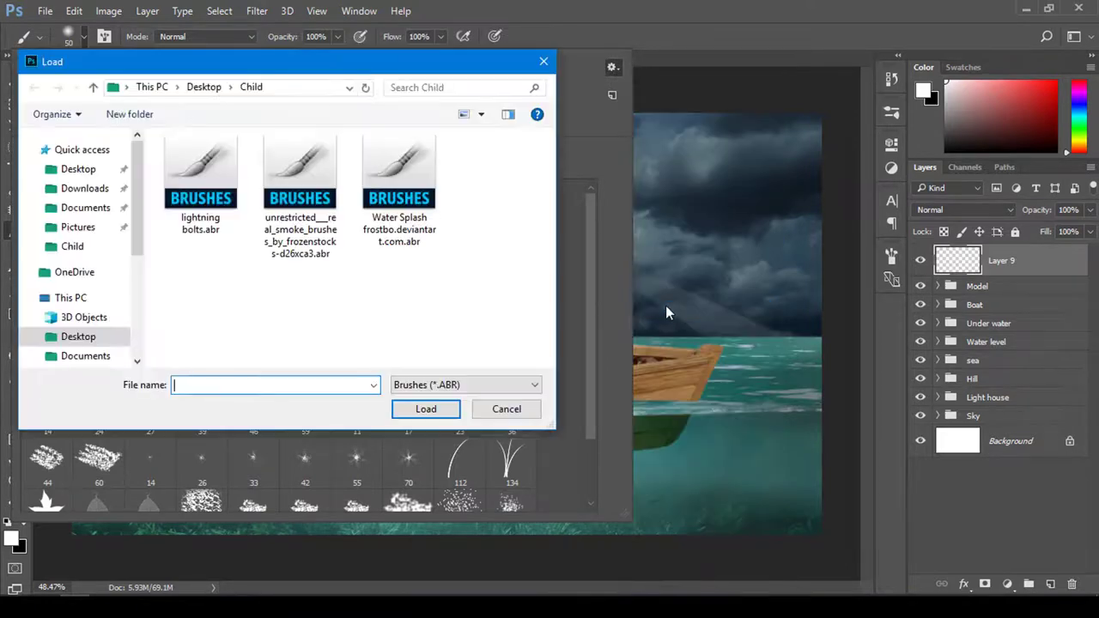
double_click(400, 230)
scroll(258, 386, "down", 2)
scroll(120, 481, "down", 2)
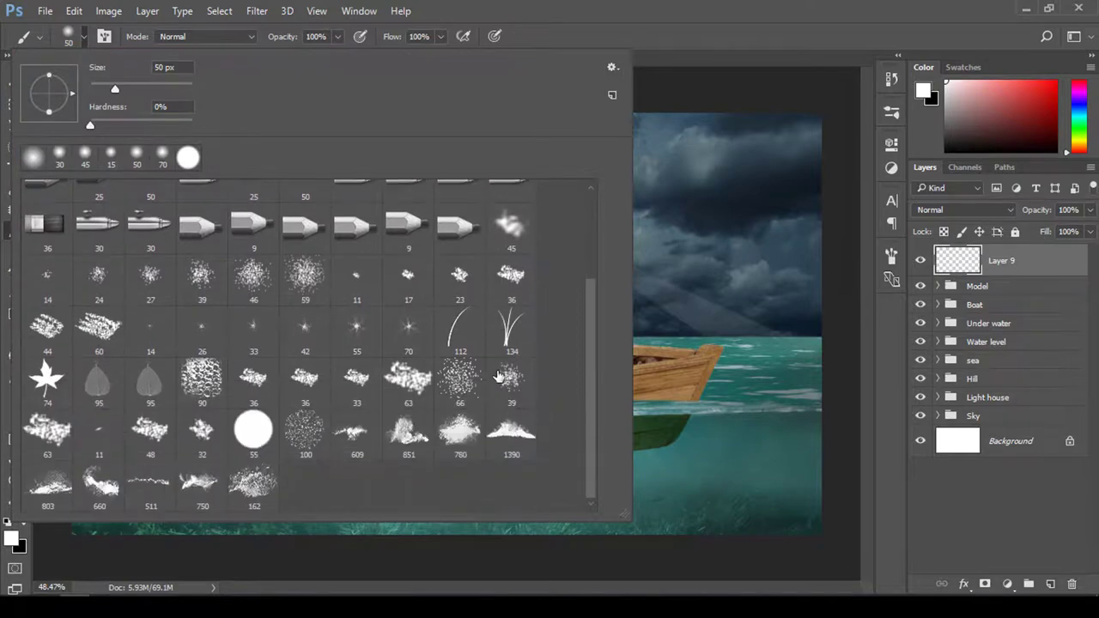
double_click(151, 482)
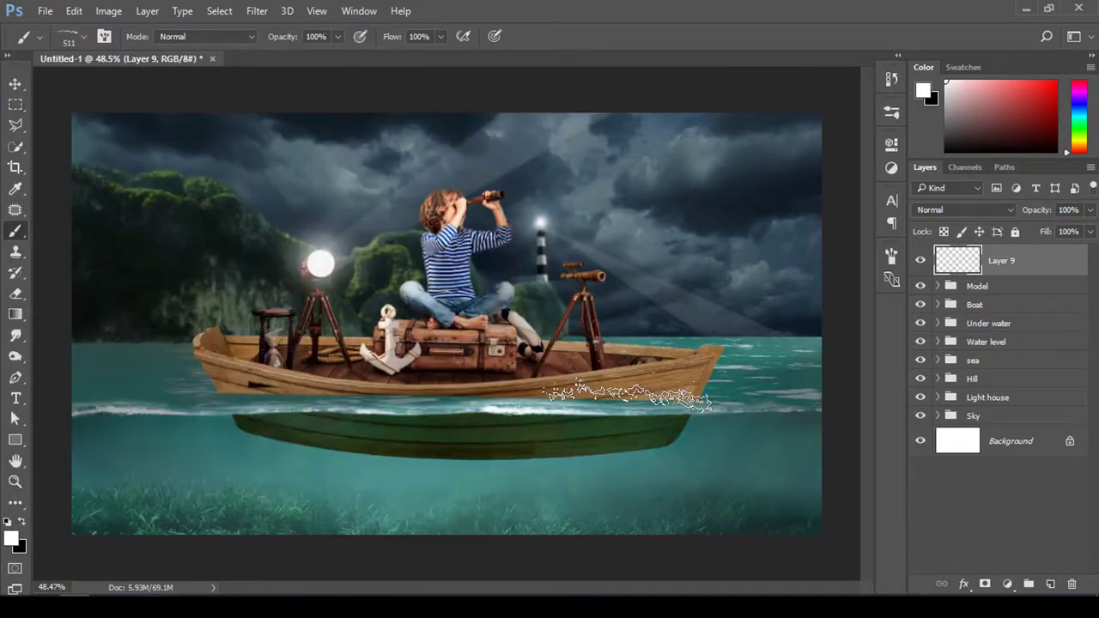
- Stamp a white splash on Layer 9 as a smart object, flipped, rotated and placed along the waterline
left_click(619, 404)
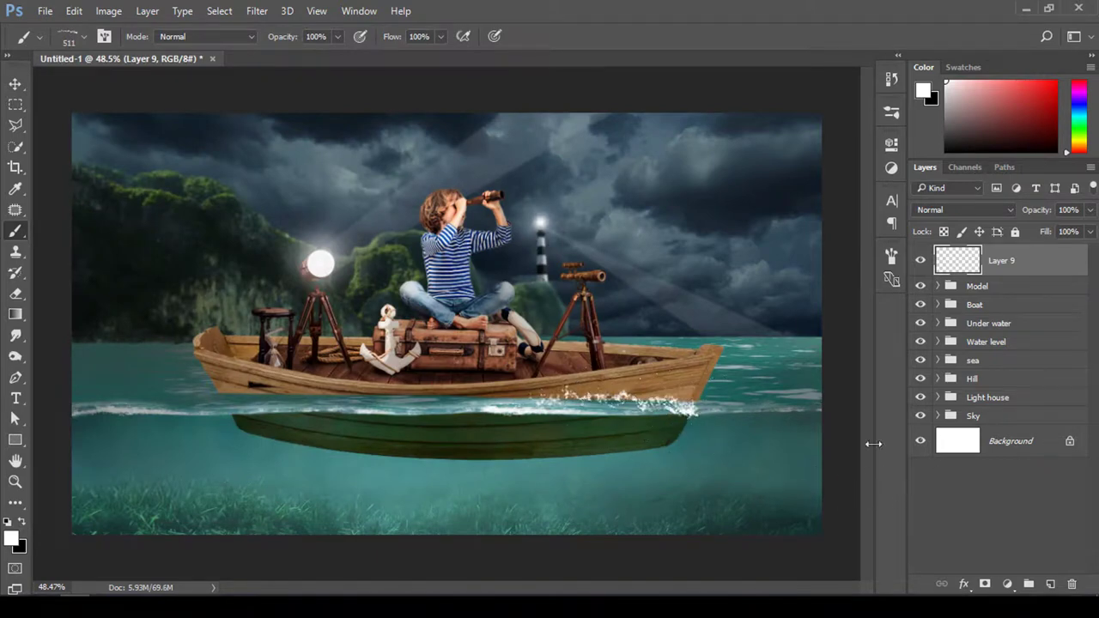
right_click(1028, 260)
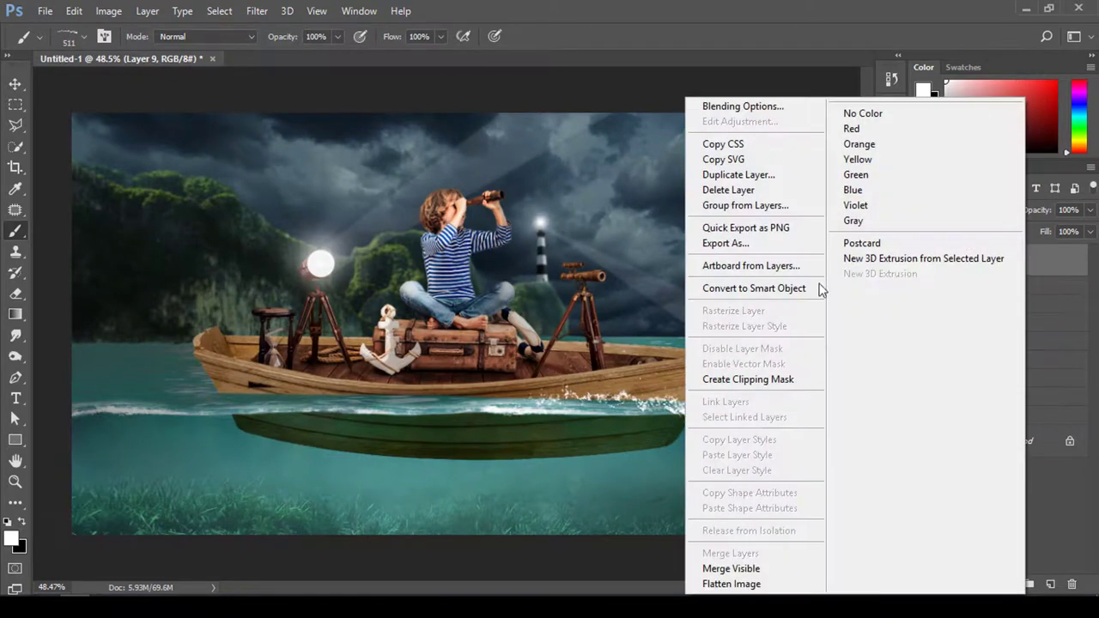
left_click(736, 287)
key("ctrl+t")
mouse_move(723, 400)
left_mouse_down()
mouse_move(741, 401)
mouse_move(678, 404)
left_mouse_up()
right_click(676, 404)
left_click(734, 381)
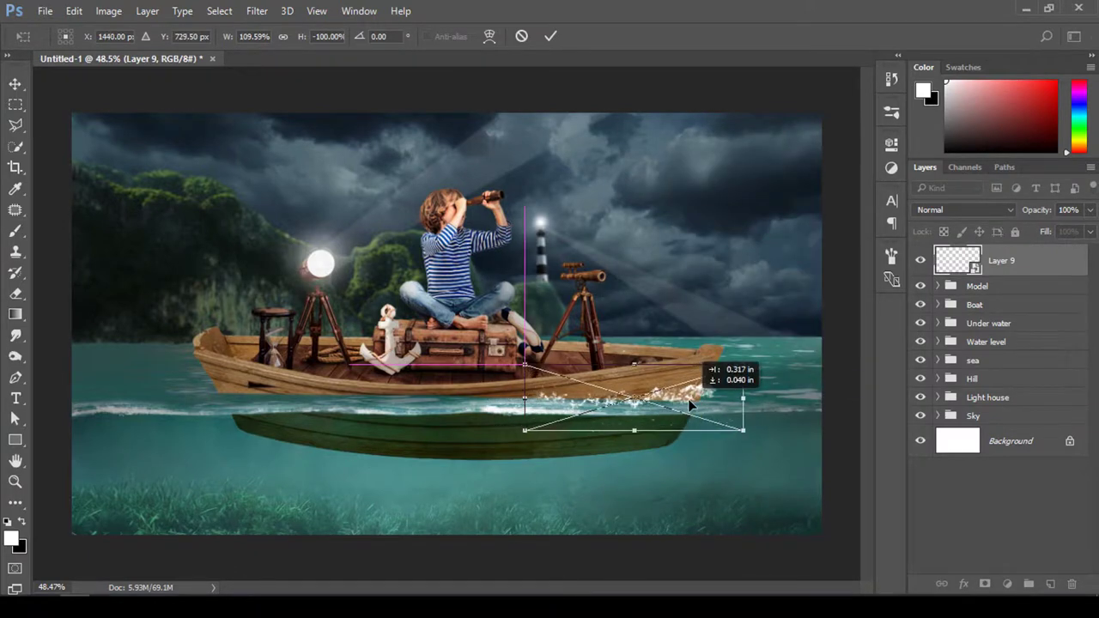
left_click_drag(730, 446, 726, 455)
mouse_move(679, 413)
left_mouse_down()
mouse_move(753, 414)
mouse_move(702, 418)
left_mouse_up()
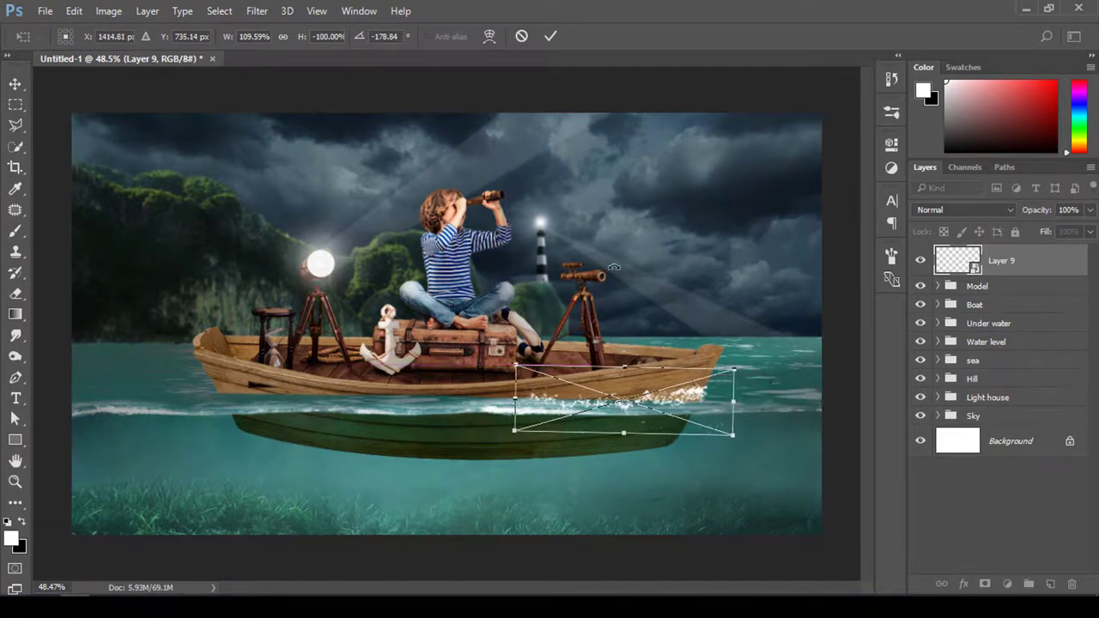
left_click(554, 38)
- Warp the splash to follow the hull's curve, then Alt-drag a duplicate further left
key("z")
left_click_drag(582, 401, 620, 411)
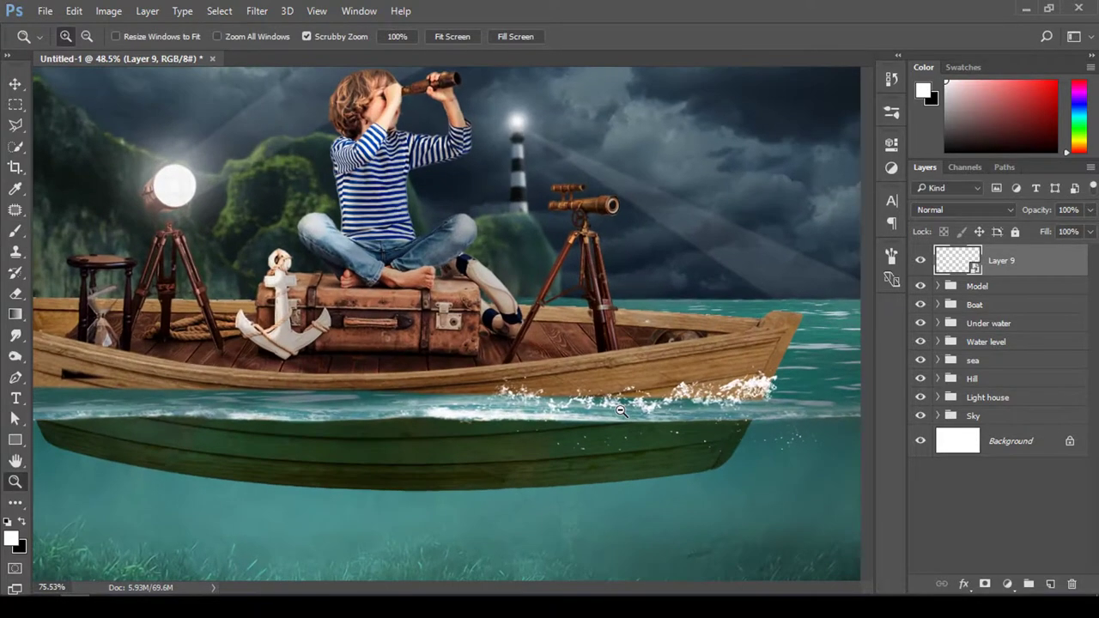
key("v")
mouse_move(709, 393)
left_mouse_down()
mouse_move(751, 397)
mouse_move(648, 409)
left_mouse_up()
key("ctrl+t")
right_click(771, 417)
left_click(833, 307)
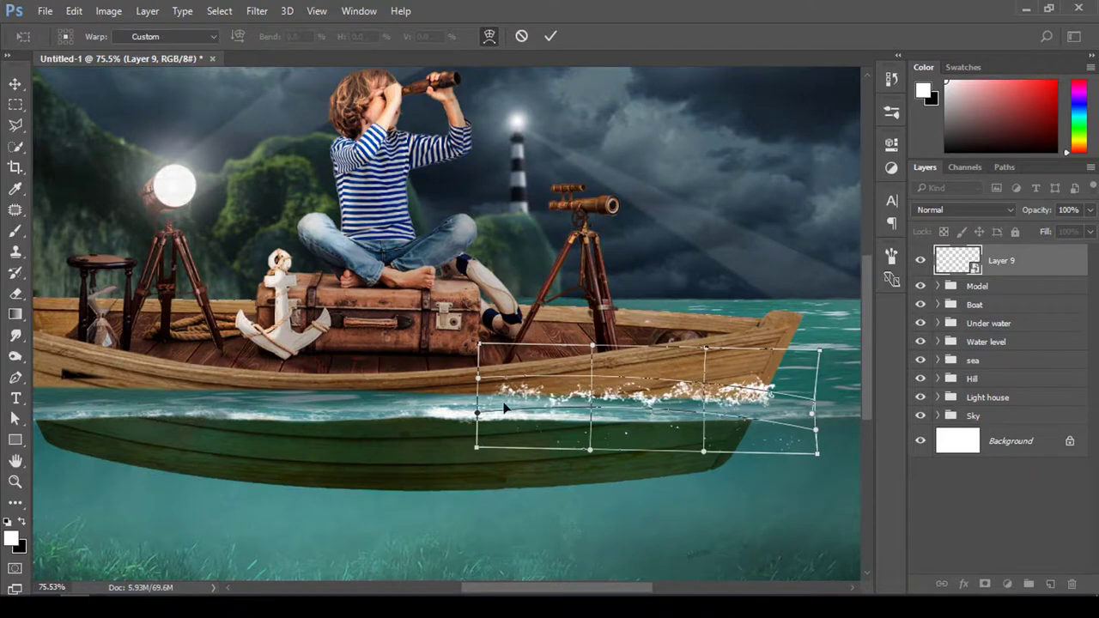
left_click_drag(506, 409, 505, 413)
left_click_drag(613, 404, 613, 401)
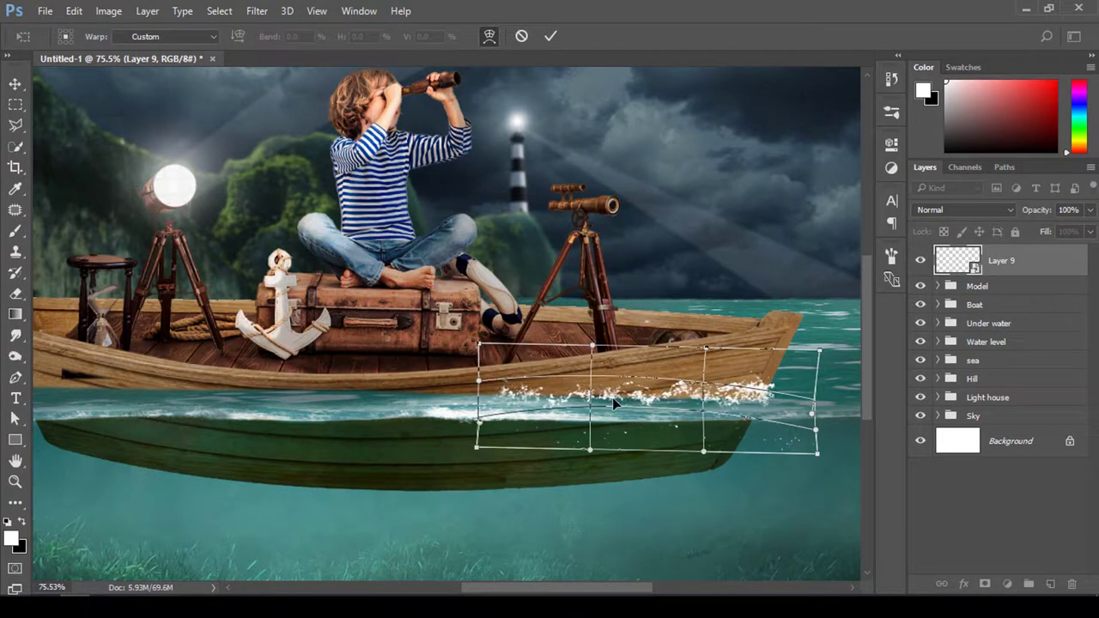
left_click(551, 37)
left_click_drag(727, 394, 483, 403)
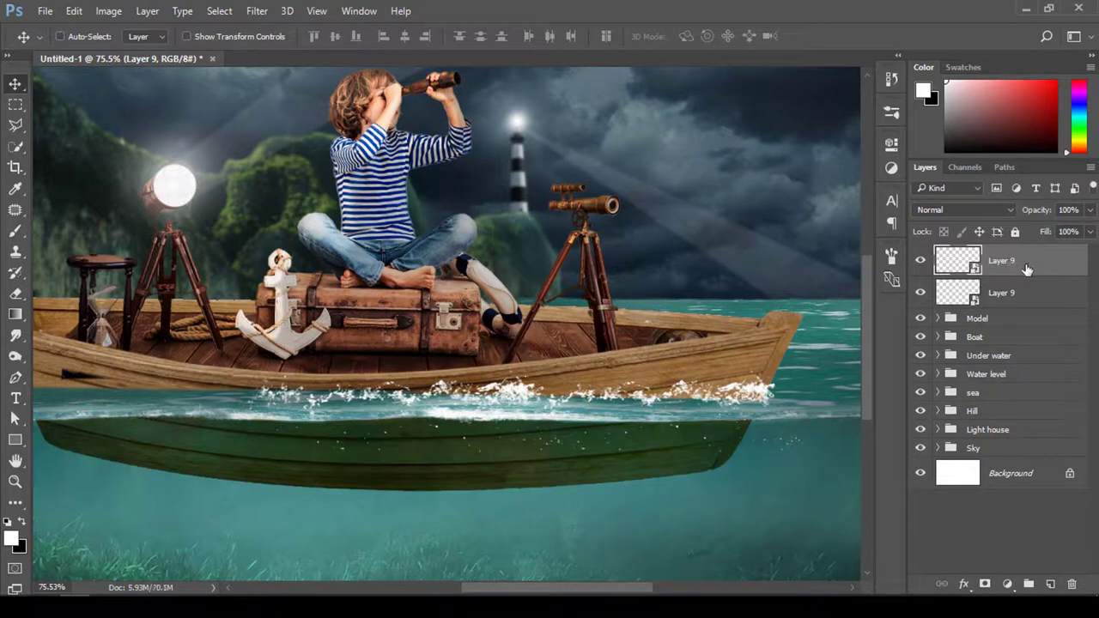
- Add a layer mask to the splash copy and copy the splash onto new Layer 10
left_click(983, 585)
key("b")
key("x")
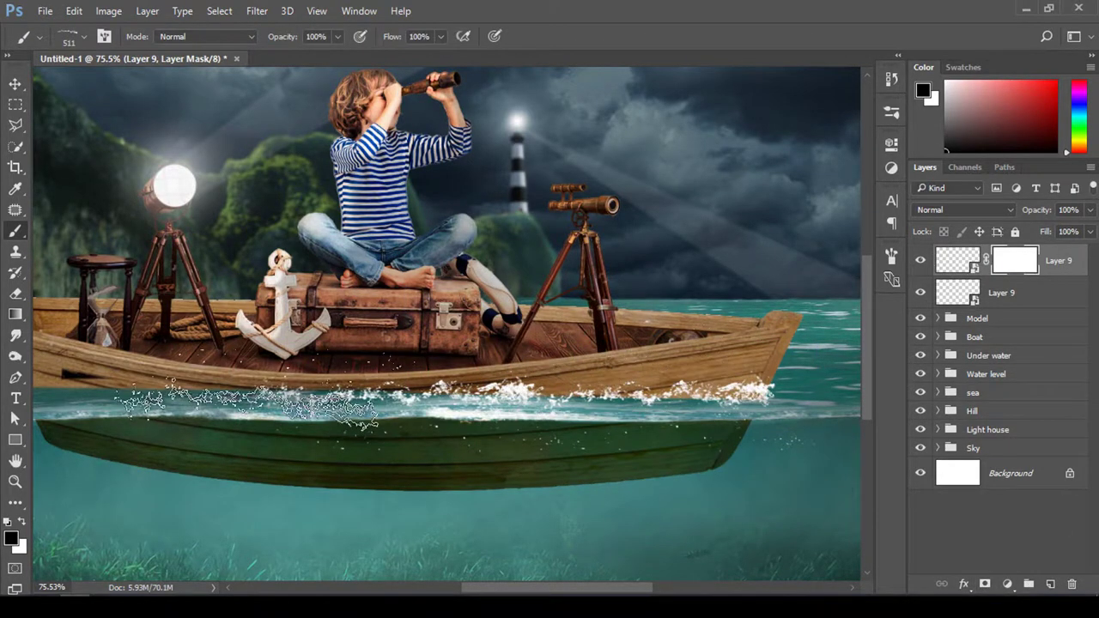
key("ctrl+d")
left_click(1049, 585)
key("x")
key("ctrl+shift+d")
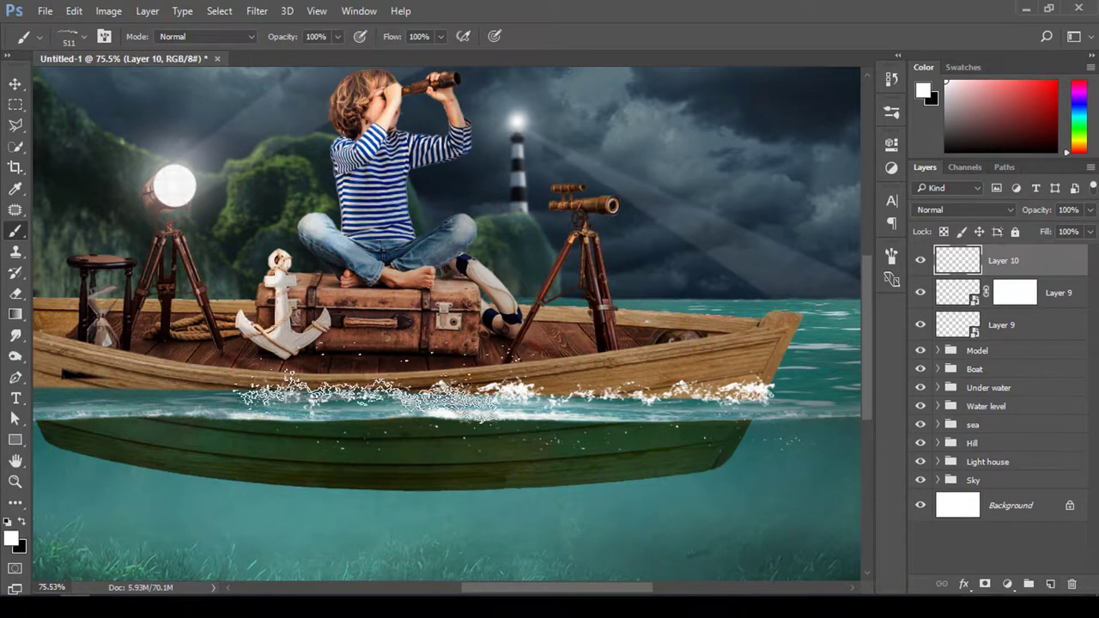
scroll(446, 327, "left", 3)
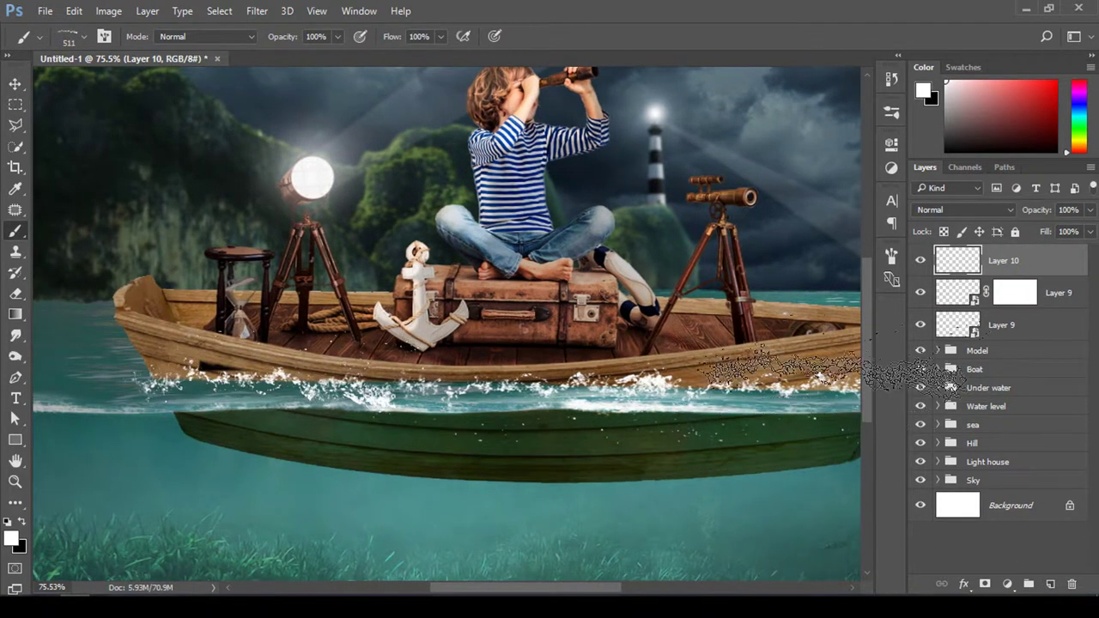
- Mask Layer 10 and the upper Layer 9, painting black with a 50–45 px brush along the hull
left_click(985, 584)
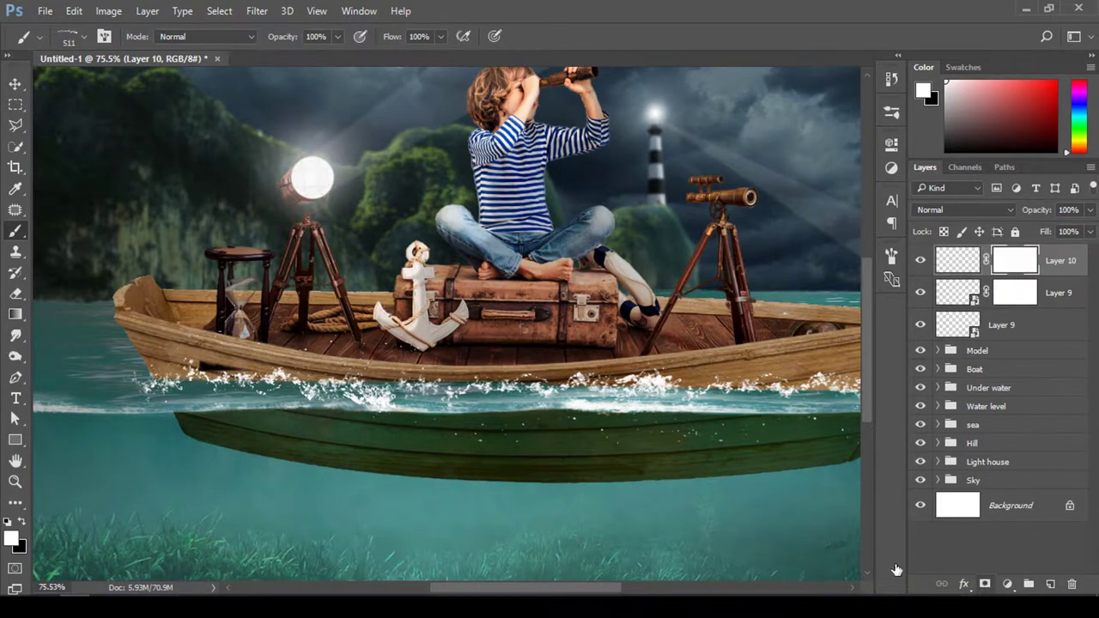
key("x")
right_click(400, 111)
key("Escape")
key("bracketleft")
key("bracketleft")
key("bracketleft")
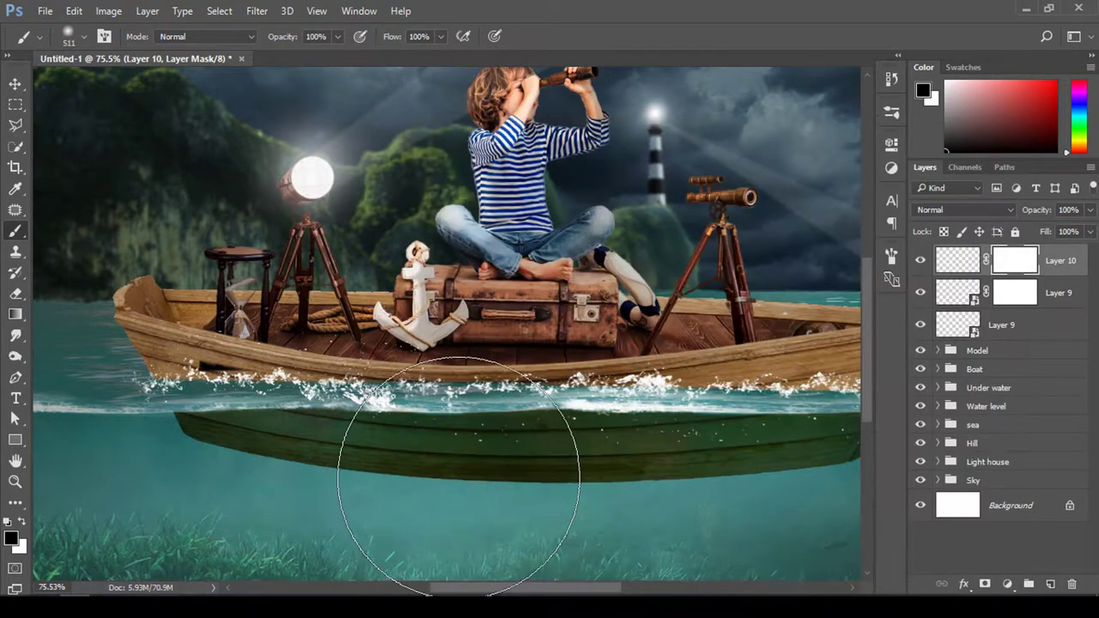
key("bracketleft")
key("bracketleft")
key("bracketleft")
mouse_move(410, 418)
left_mouse_down()
mouse_move(274, 405)
mouse_move(210, 418)
left_mouse_up()
left_click_drag(535, 418, 707, 449)
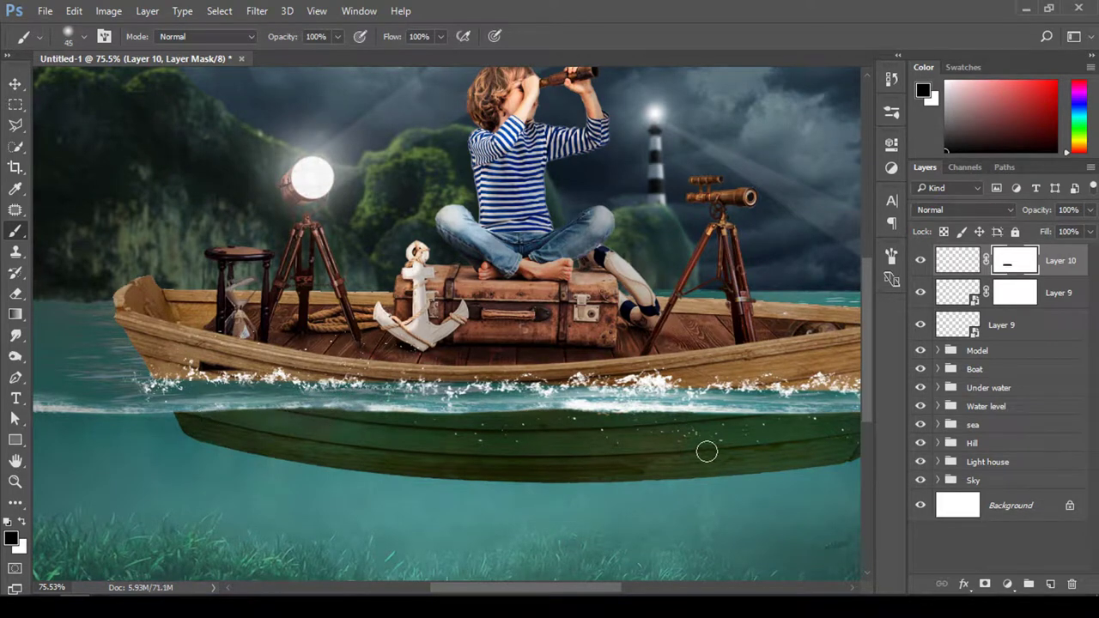
key("bracketleft")
left_click(1016, 300)
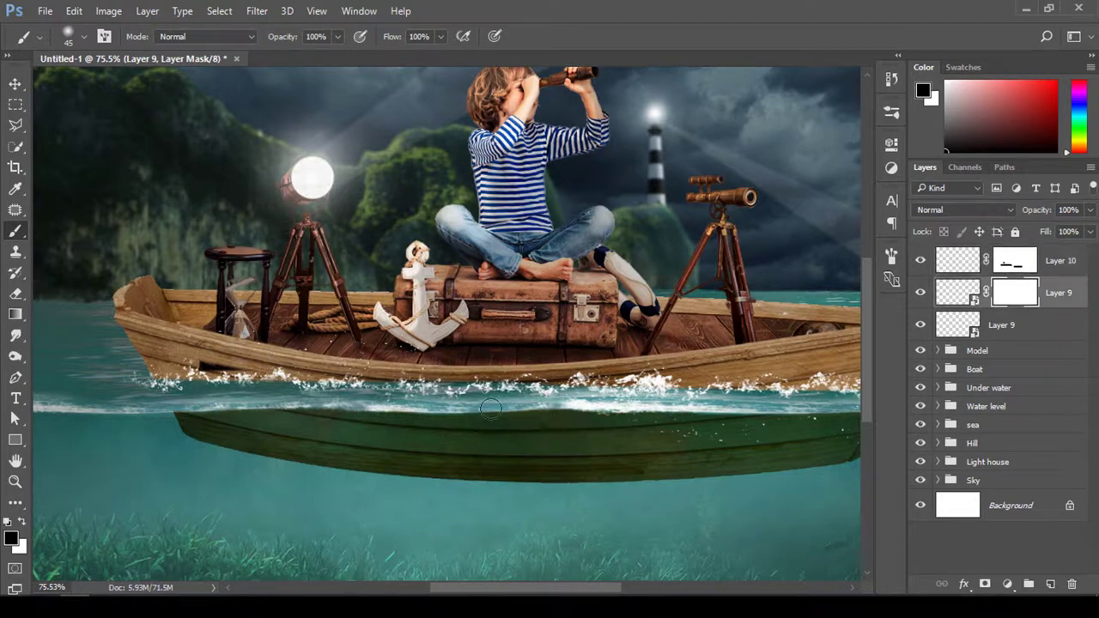
left_click_drag(490, 409, 444, 413)
- Add a layer mask to the bottom Layer 9 splash and revisit the upper Layer 9 mask
left_click(988, 331)
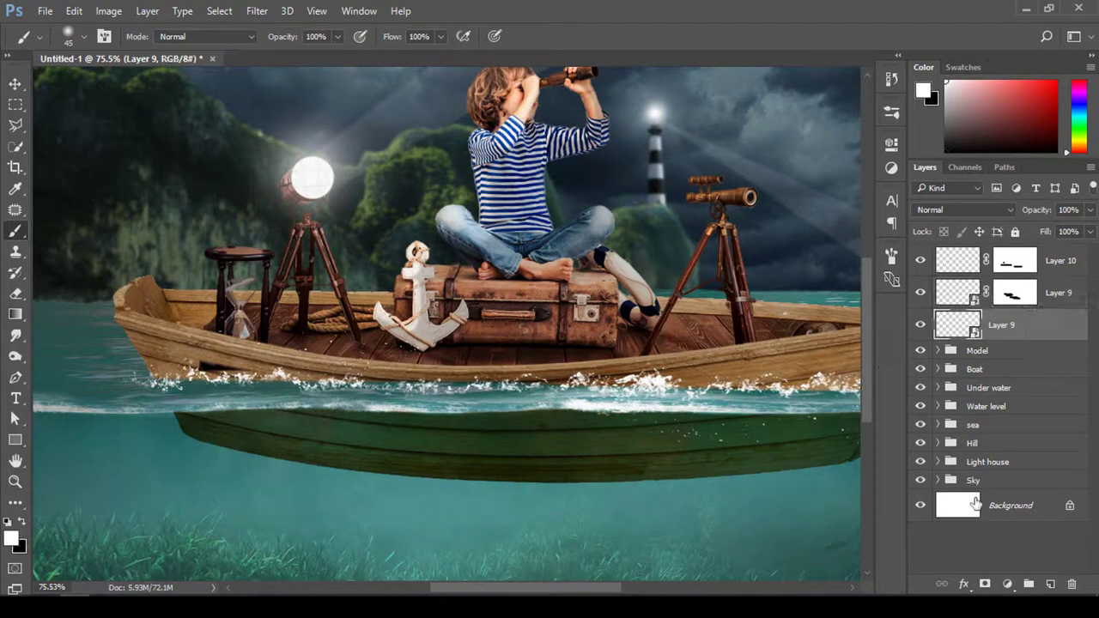
left_click(985, 585)
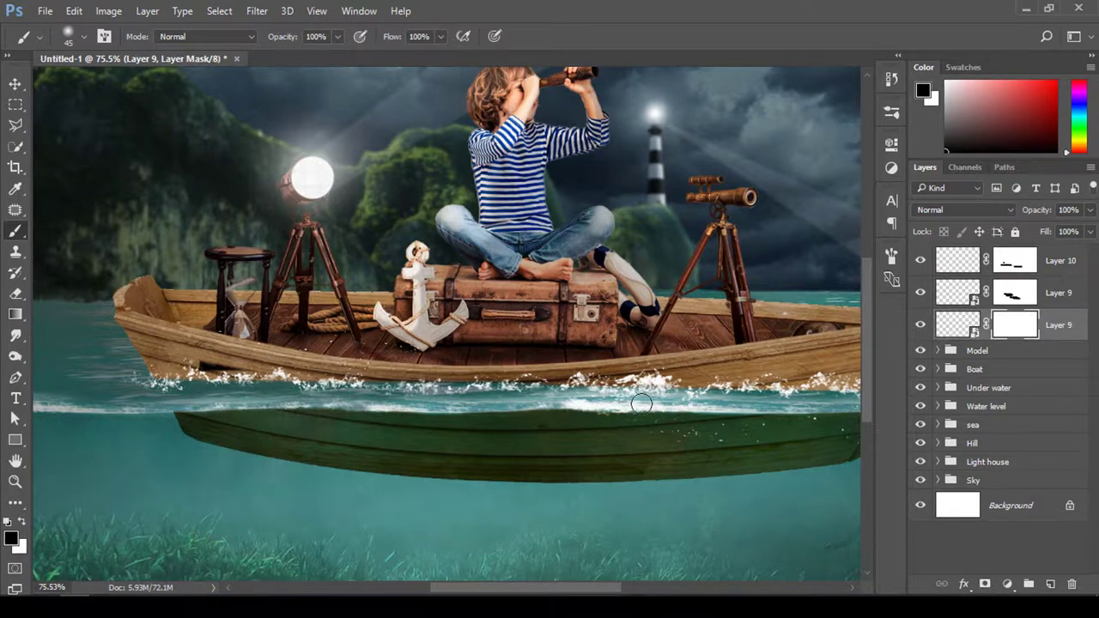
left_click_drag(610, 385, 417, 385)
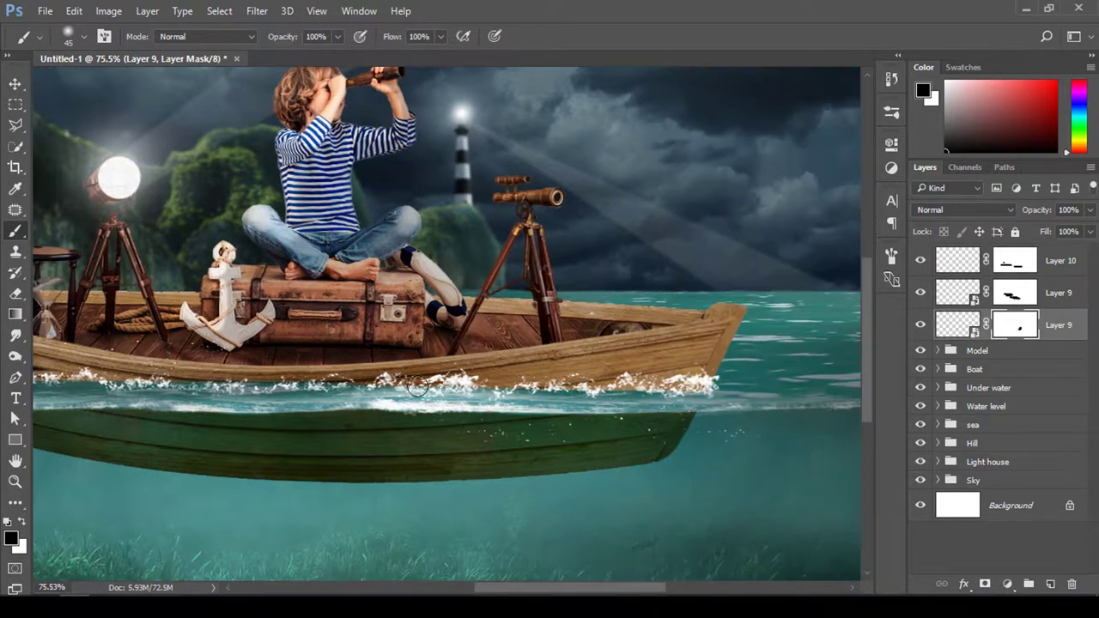
left_click(1016, 298)
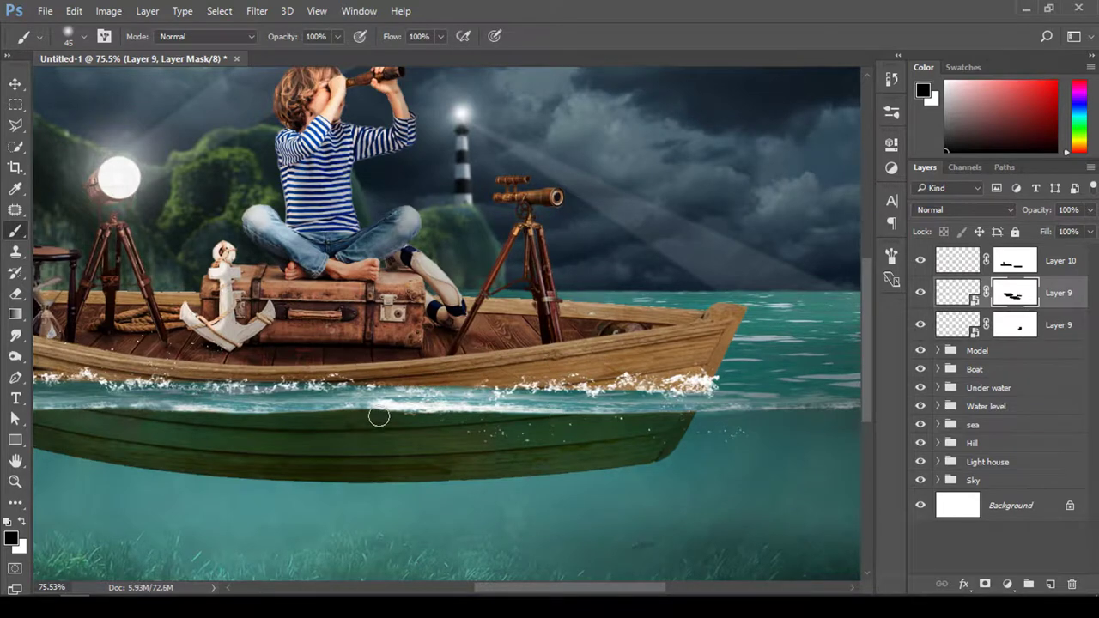
key("x")
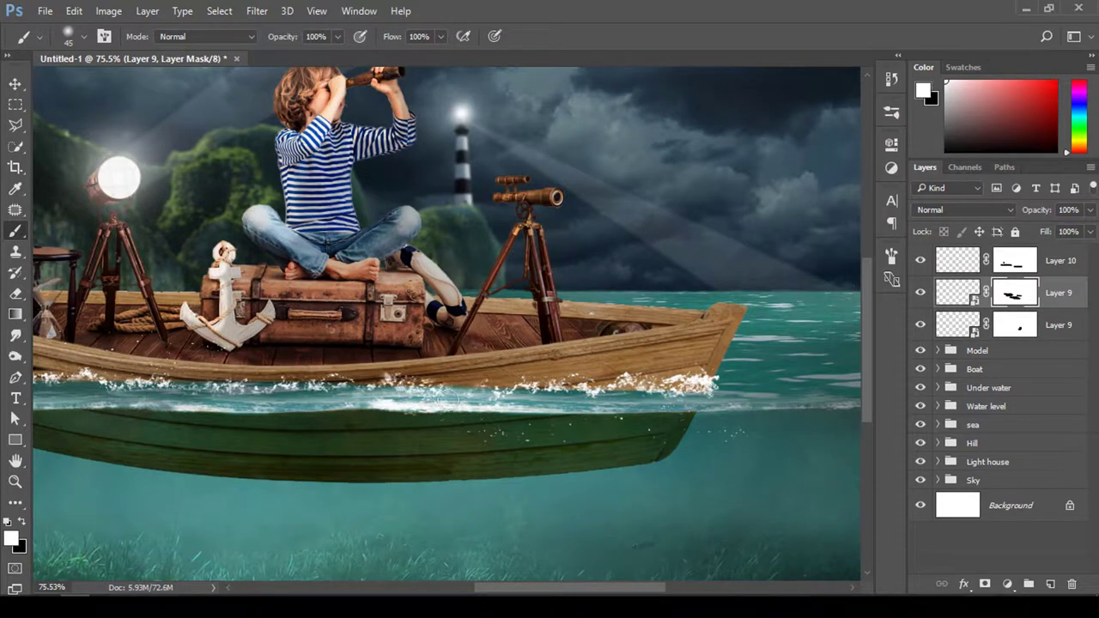
key("x")
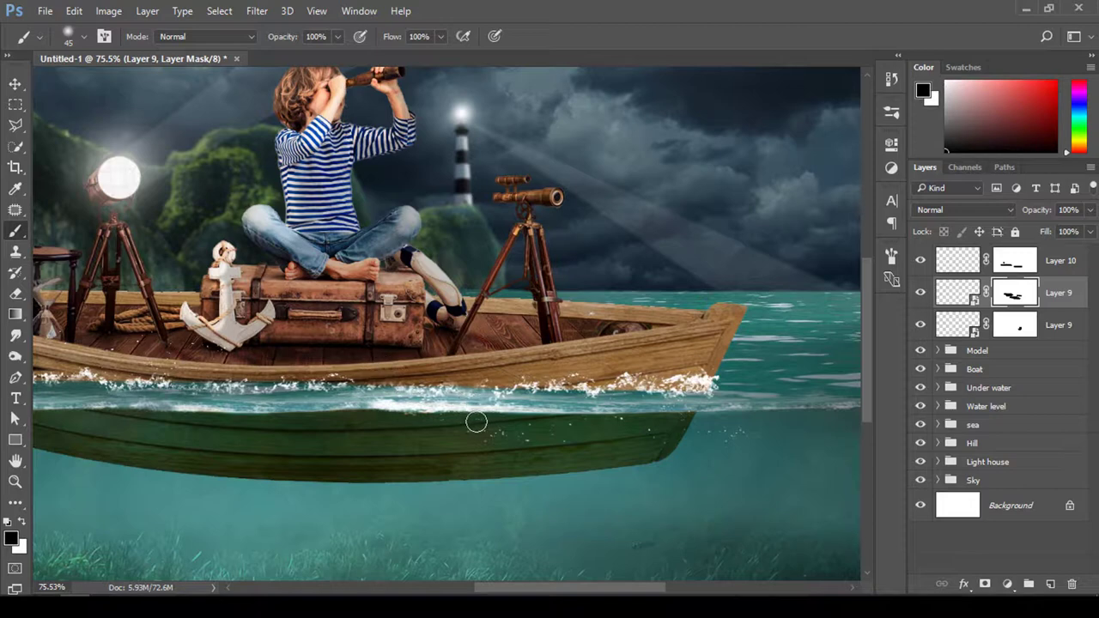
key("x")
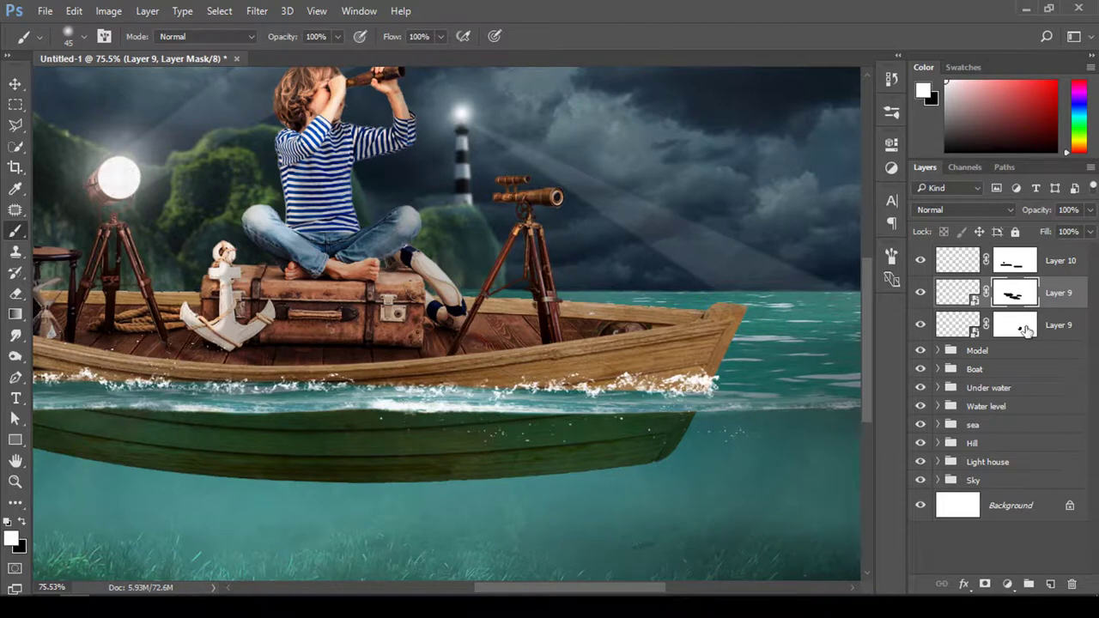
- Paint the bottom Layer 9 mask black near the bow, restore some foam with white, then zoom out
left_click(1016, 324)
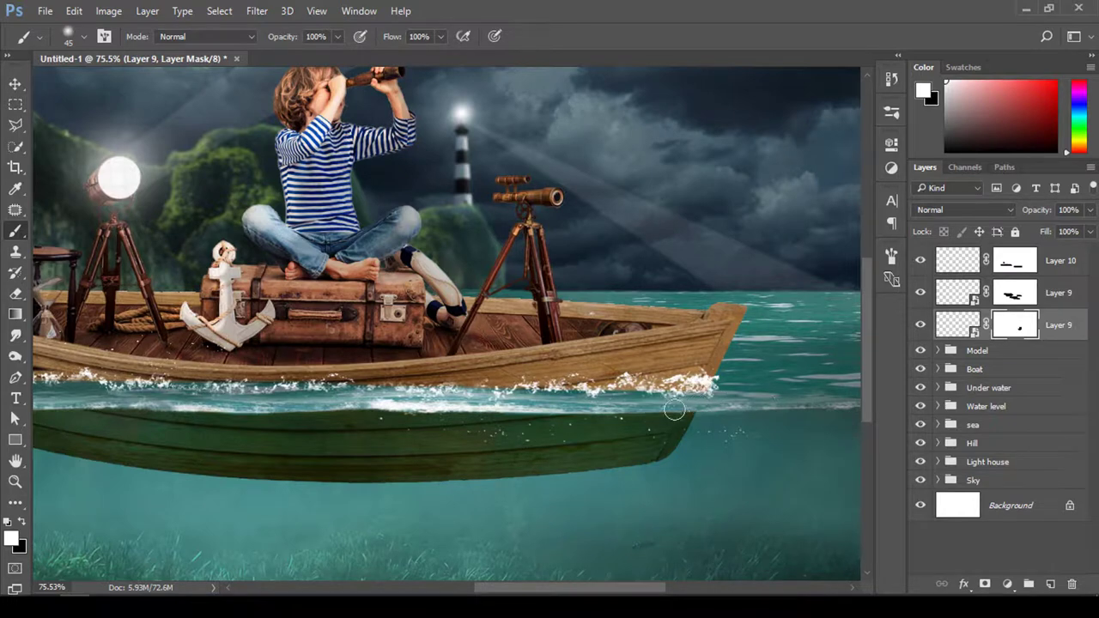
key("x")
left_click_drag(721, 402, 654, 403)
key("x")
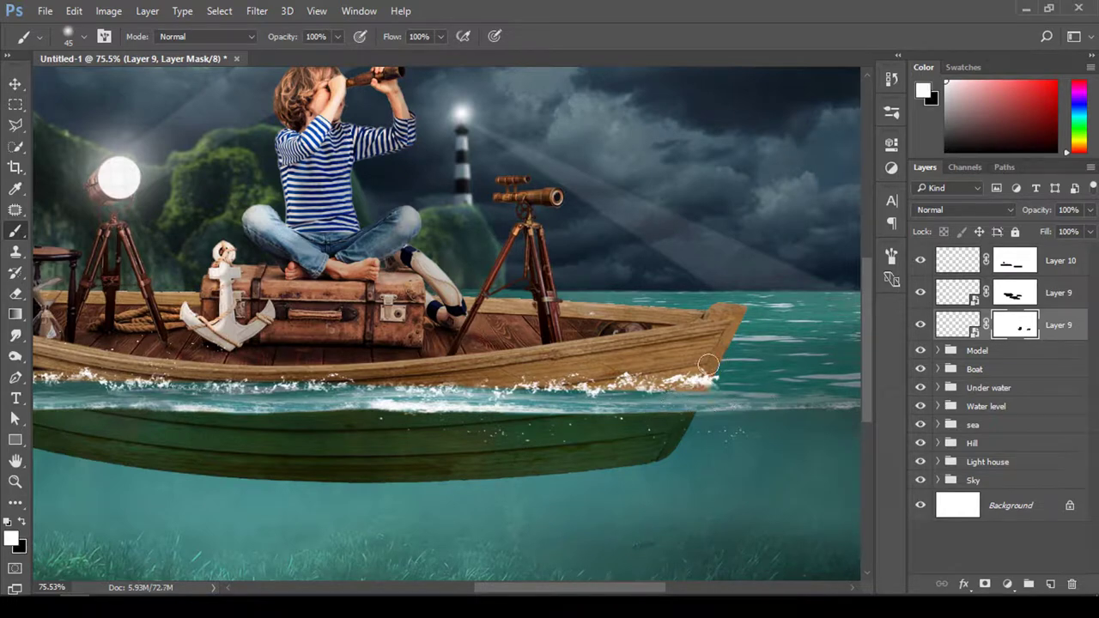
key("x")
left_click_drag(713, 371, 648, 370)
key("x")
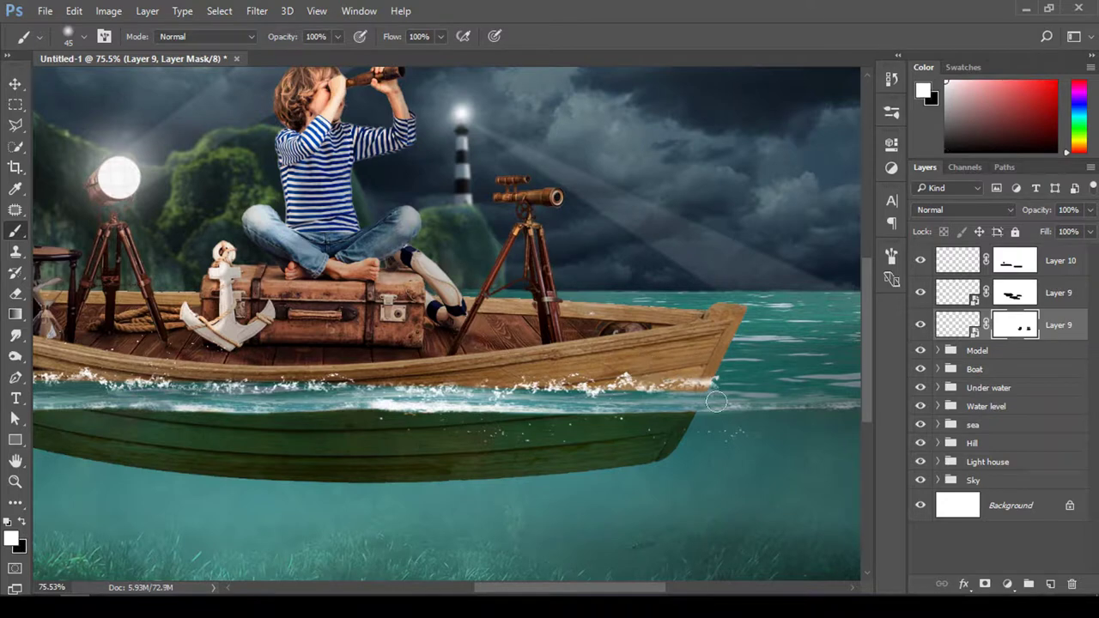
key("x")
key("x")
mouse_move(717, 371)
left_mouse_down()
mouse_move(683, 380)
mouse_move(717, 378)
left_mouse_up()
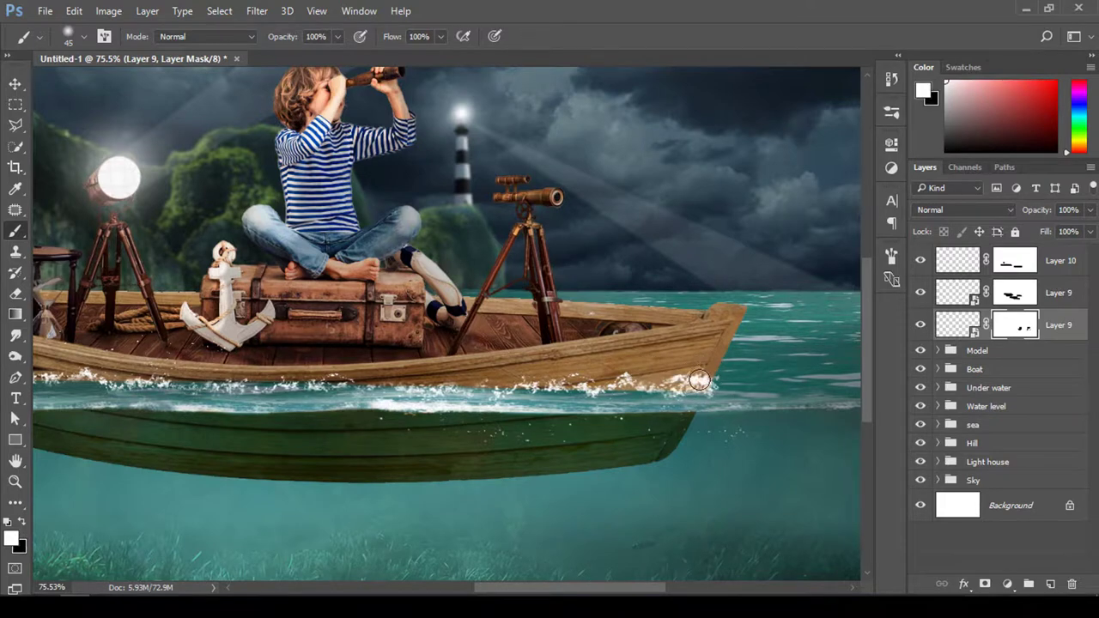
key("x")
key("x")
left_click_drag(611, 403, 652, 422)
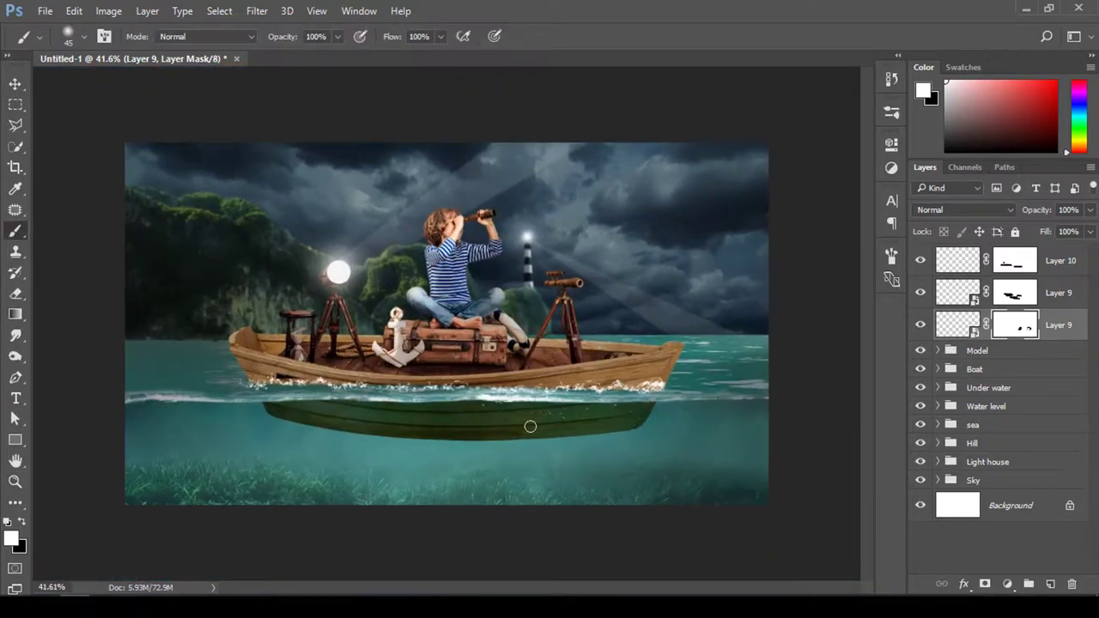
- Group Layer 10 and both Layer 9 splashes into a group named 'Water splash'
left_click(1055, 265)
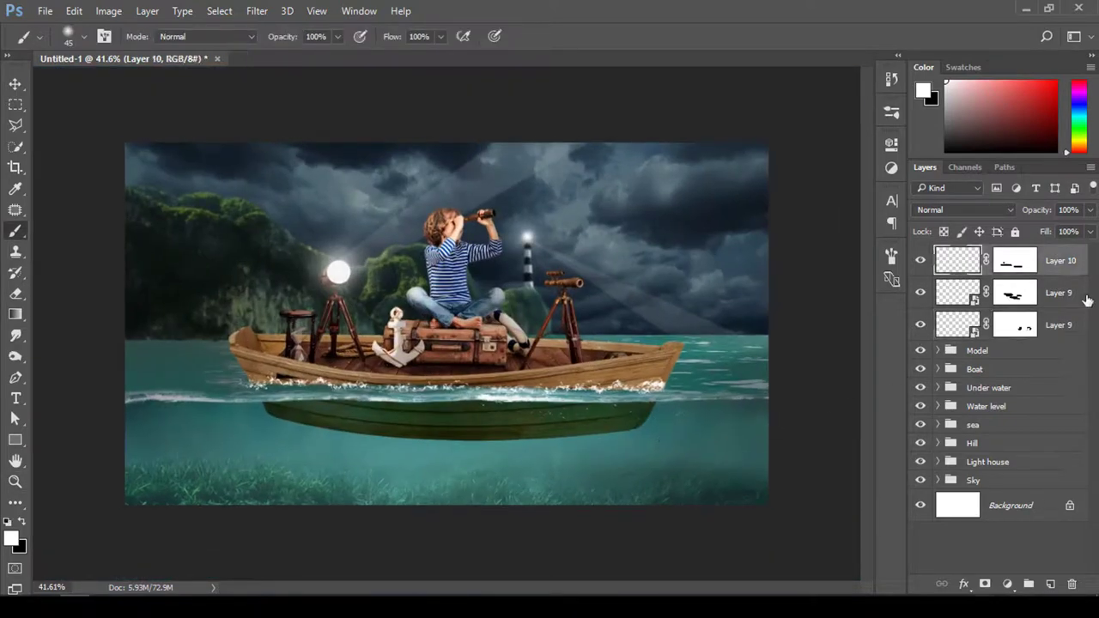
left_click(1069, 328)
left_click(1053, 263, "shift")
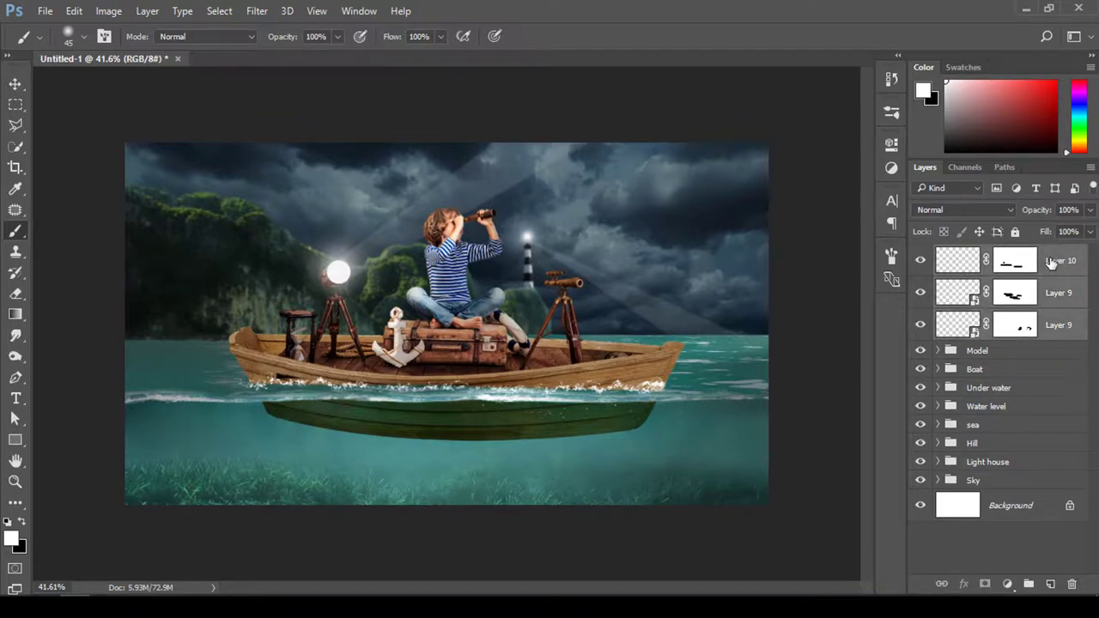
key("ctrl+g")
double_click(979, 255)
type("Water splas")
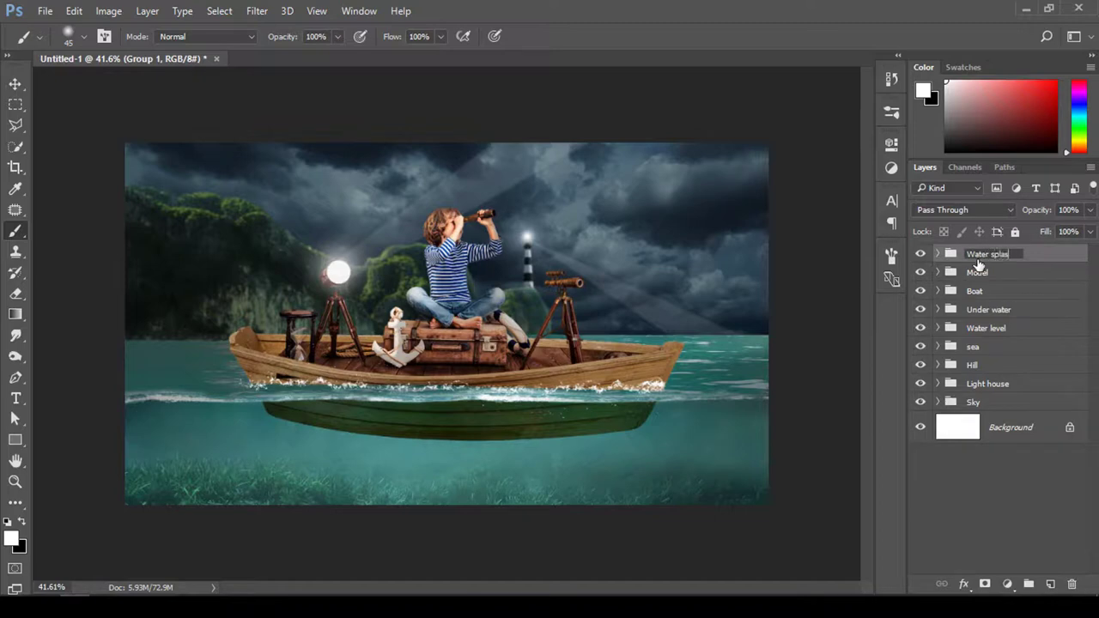
type("h")
key("Return")
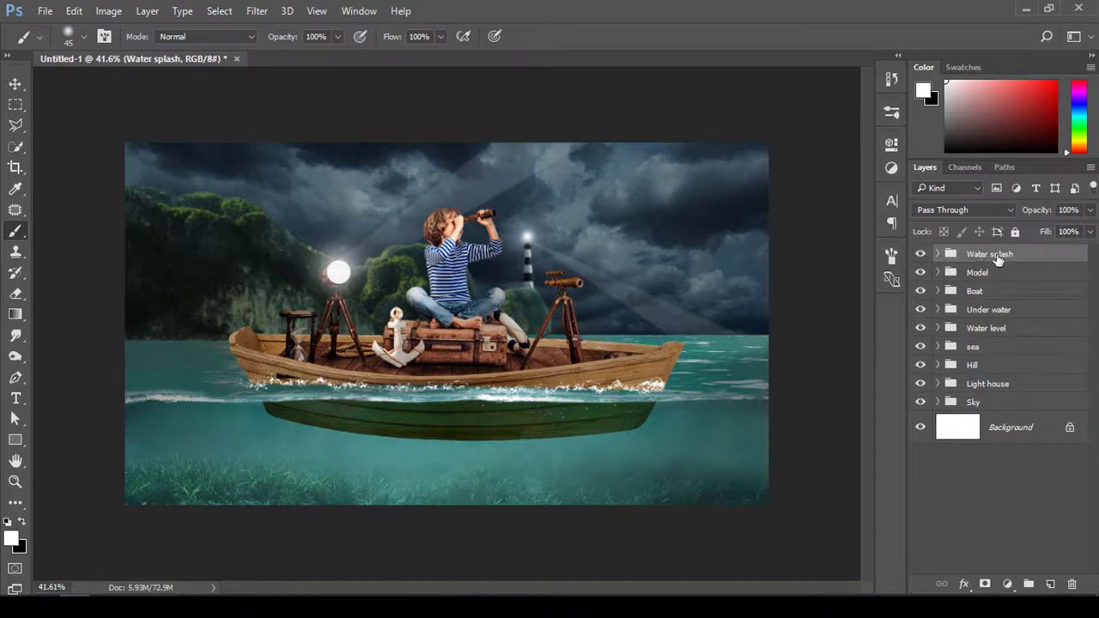
- Move the Water splash group below Model and lower its opacity to 45%
mouse_move(1014, 258)
left_mouse_down()
mouse_move(1005, 321)
mouse_move(1039, 292)
mouse_move(1023, 266)
left_mouse_up()
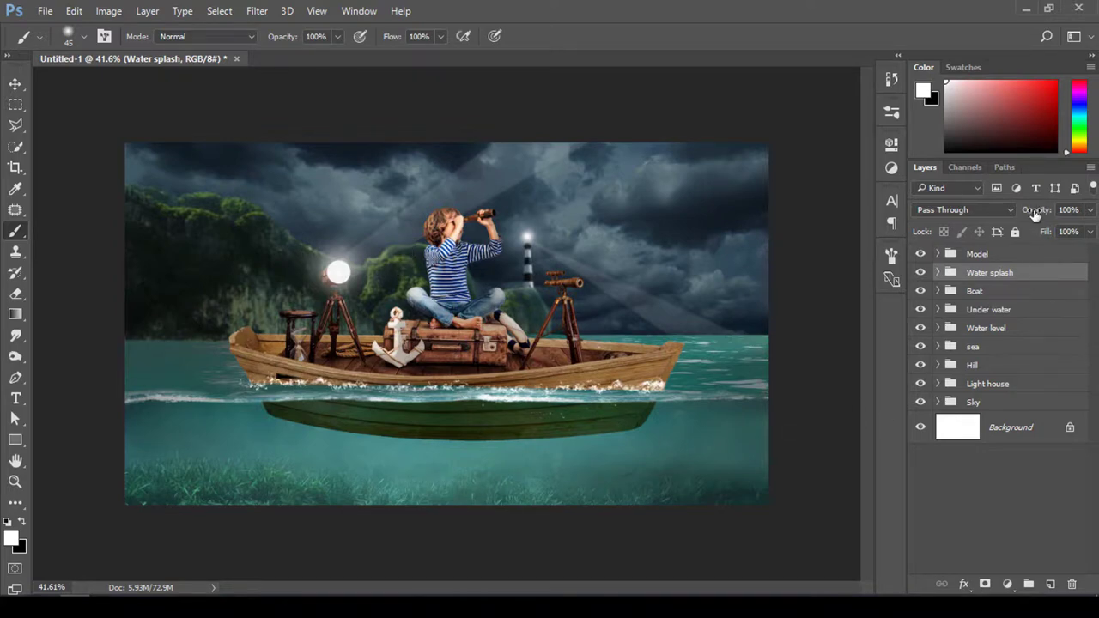
left_click_drag(1035, 214, 1001, 212)
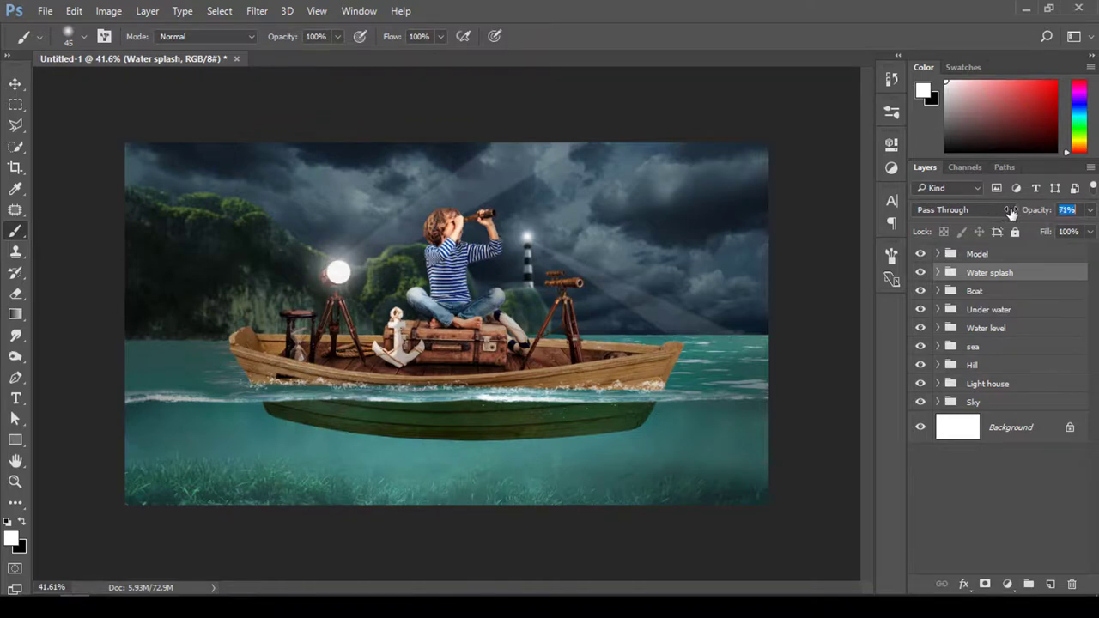
left_click_drag(1010, 212, 1011, 212)
left_click_drag(1042, 206, 1022, 214)
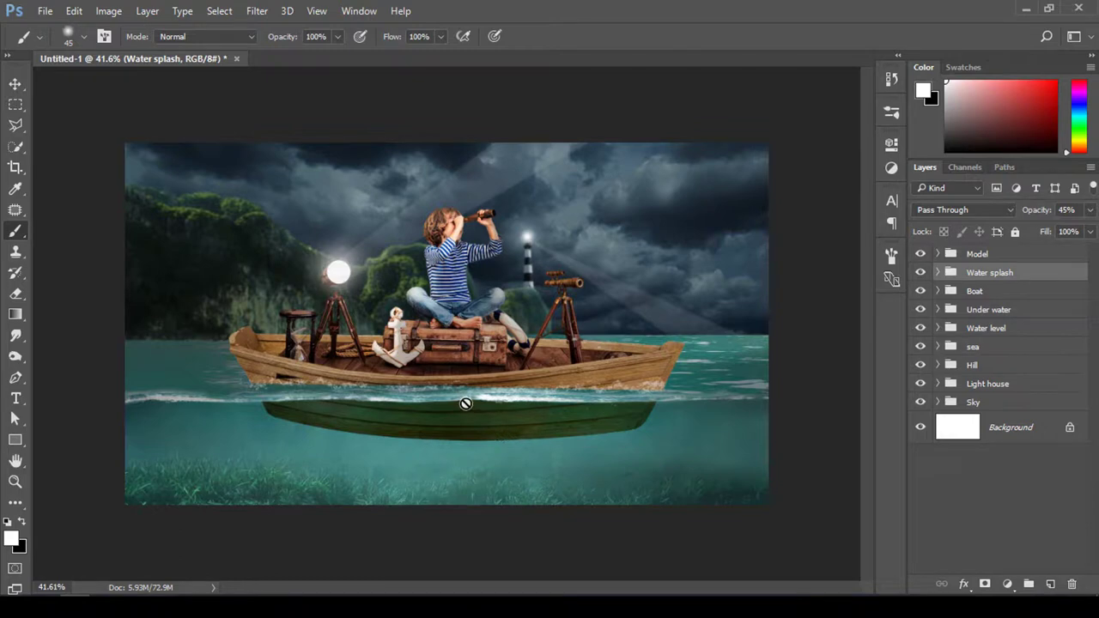
- Add a Gradient Map adjustment with the Violet, Orange preset in Overlay blend mode
left_click(1019, 258)
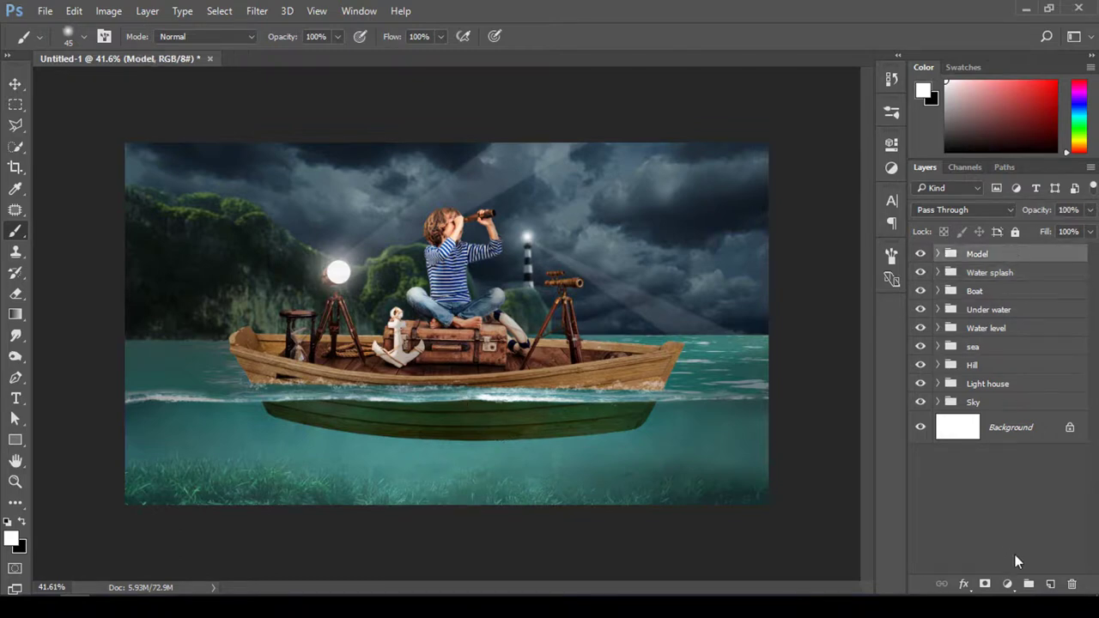
left_click(1008, 585)
left_click(951, 254)
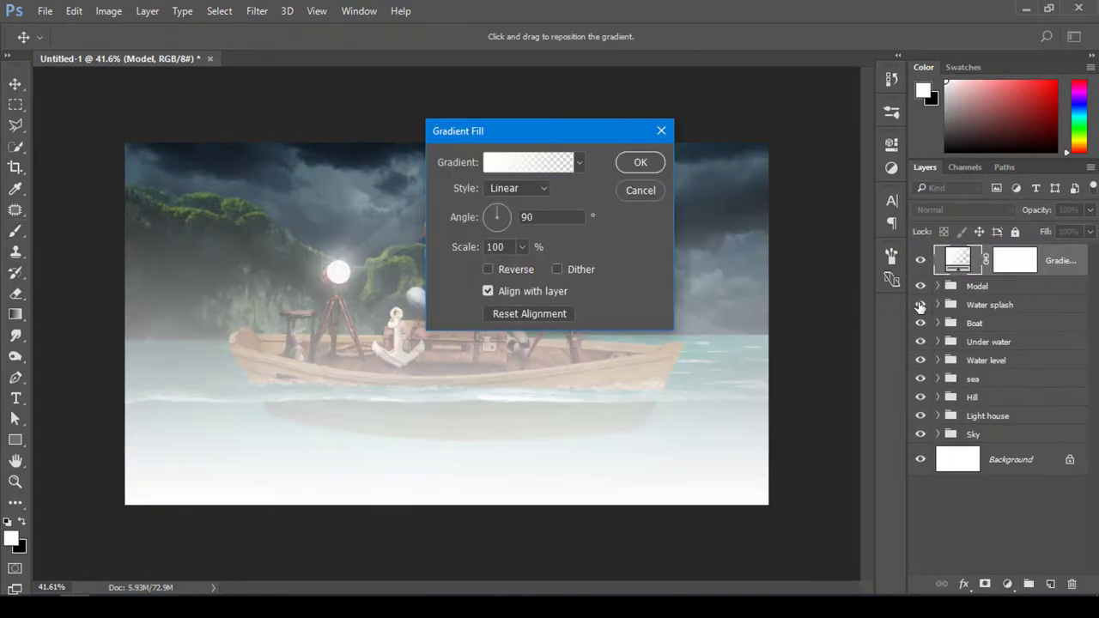
key("Escape")
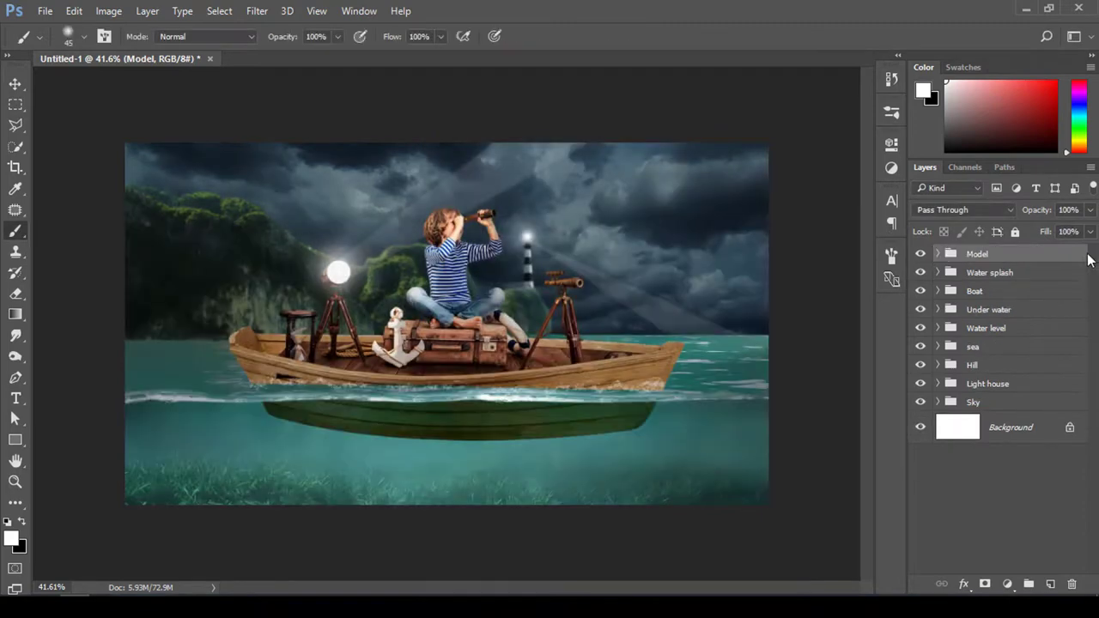
left_click(1007, 587)
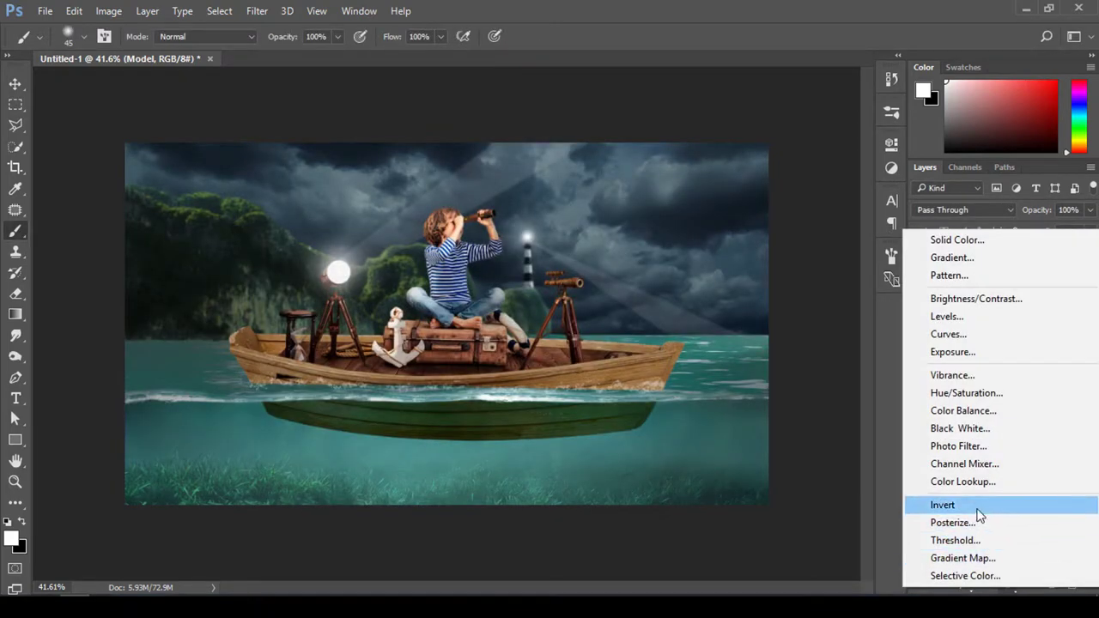
left_click(977, 557)
left_click(738, 186)
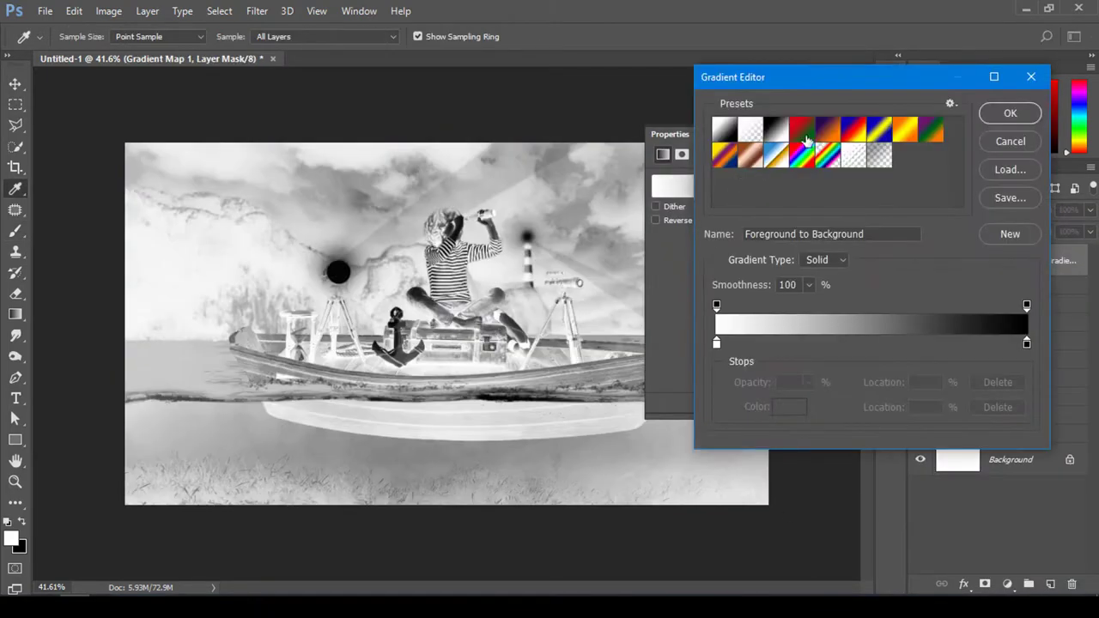
left_click(828, 131)
left_click(1009, 115)
left_click(962, 210)
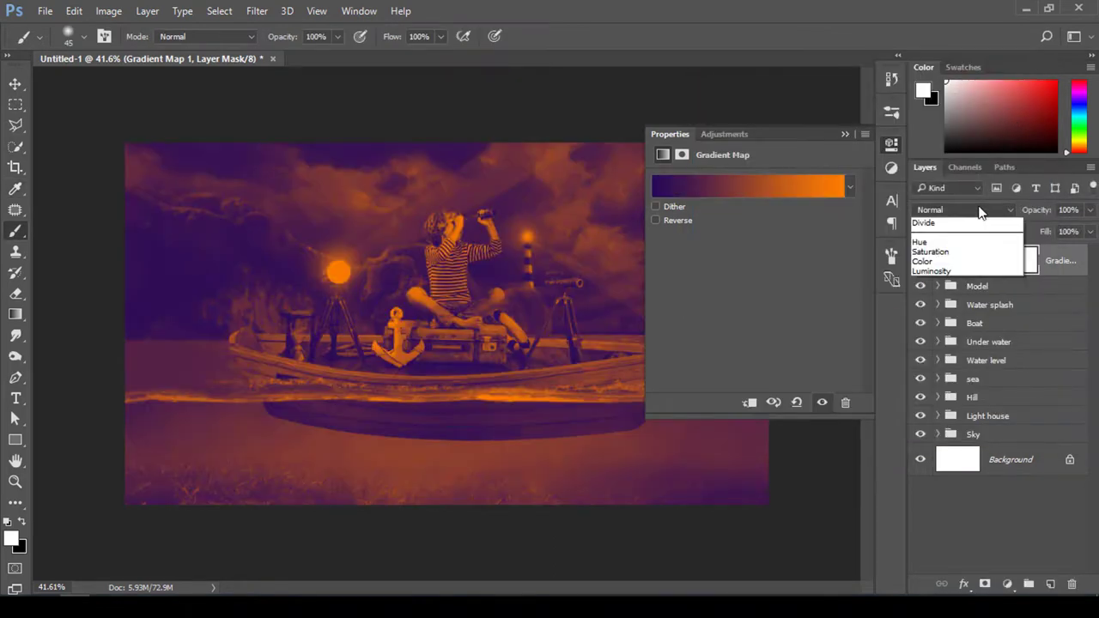
left_click(932, 368)
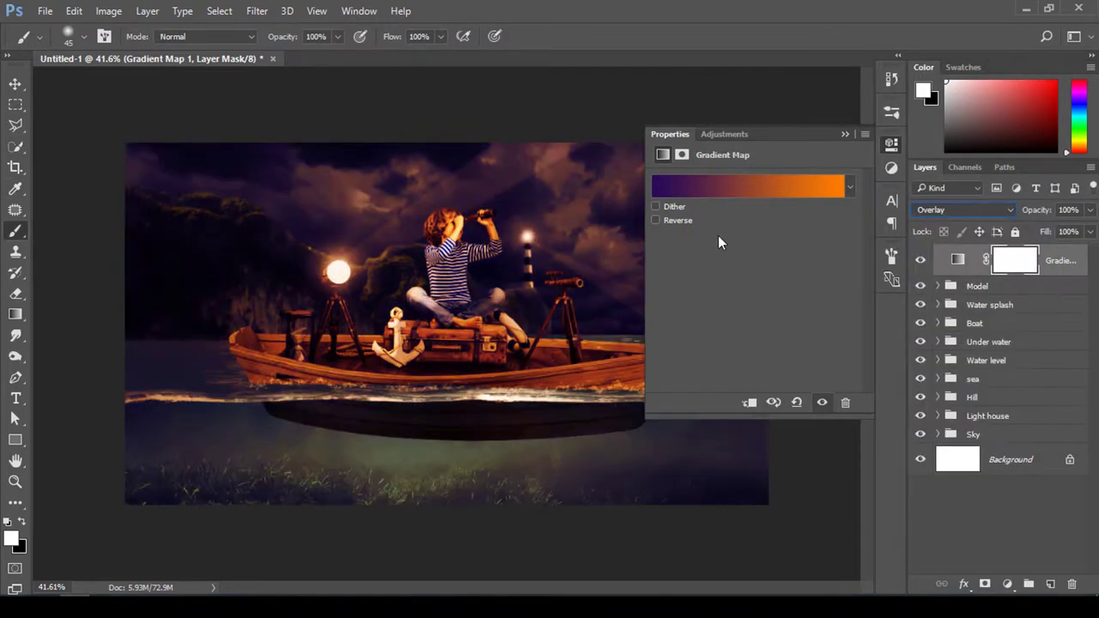
- Recolour the gradient's dark stop to dark blue and its light stop to pale orange
left_click(830, 179)
left_click(717, 343)
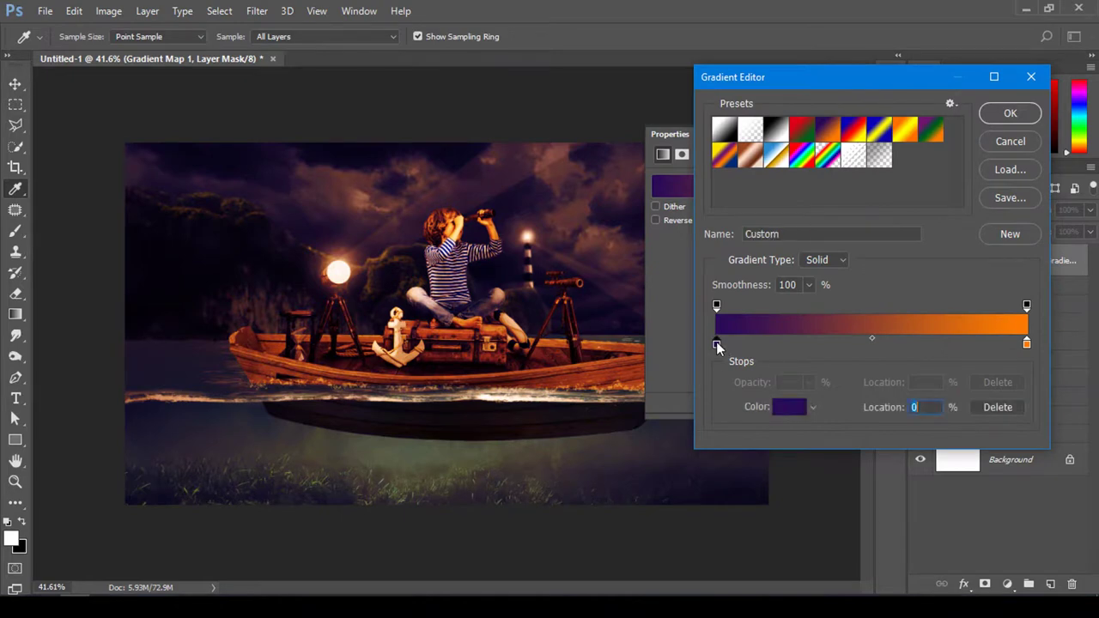
double_click(717, 344)
mouse_move(855, 221)
left_mouse_down()
mouse_move(853, 254)
mouse_move(825, 234)
mouse_move(817, 285)
left_mouse_up()
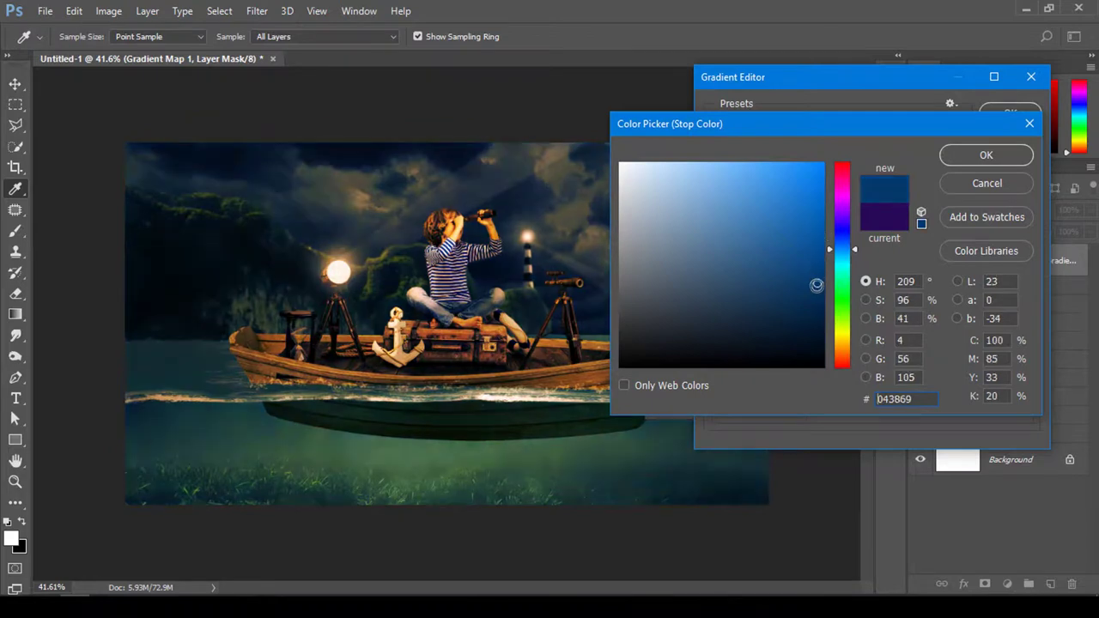
key("Return")
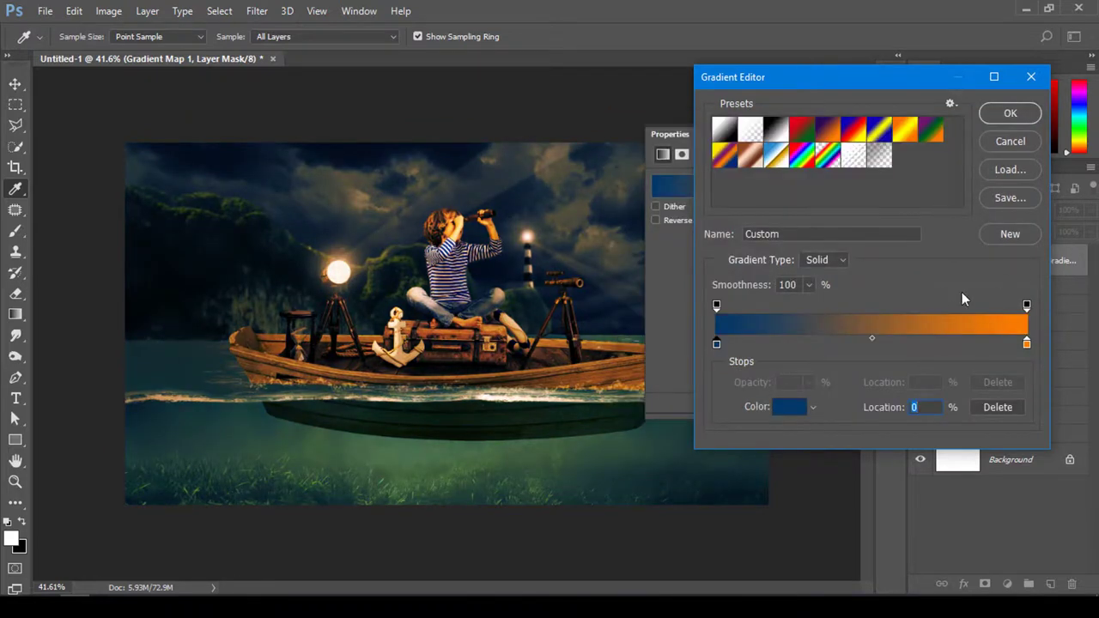
left_click(1026, 343)
left_click(790, 407)
left_click(772, 164)
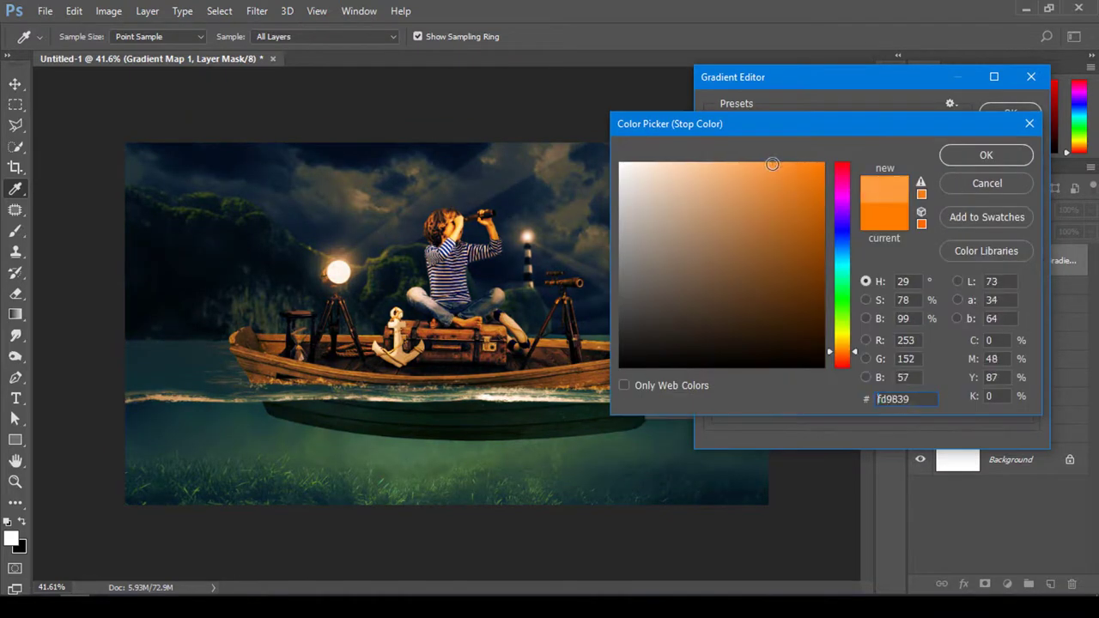
mouse_move(772, 164)
left_mouse_down()
mouse_move(724, 171)
mouse_move(730, 189)
mouse_move(731, 146)
mouse_move(736, 172)
left_mouse_up()
left_click(713, 169)
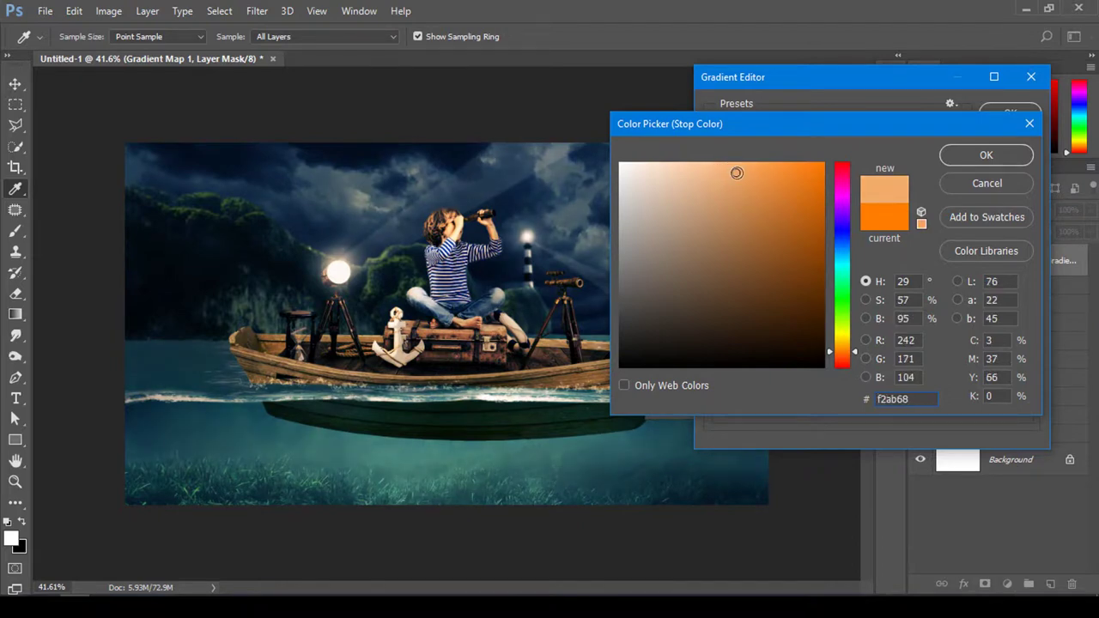
left_click(986, 157)
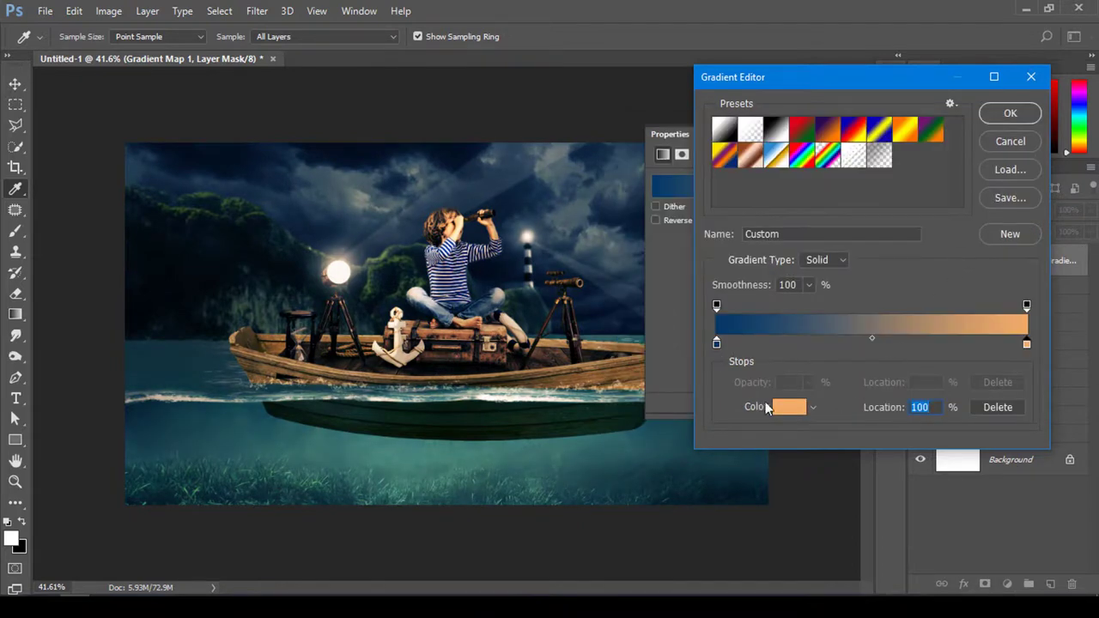
- Lighten the blue stop, accept the gradient, and stamp all visible layers into Layer 11
left_click(717, 344)
left_click(791, 408)
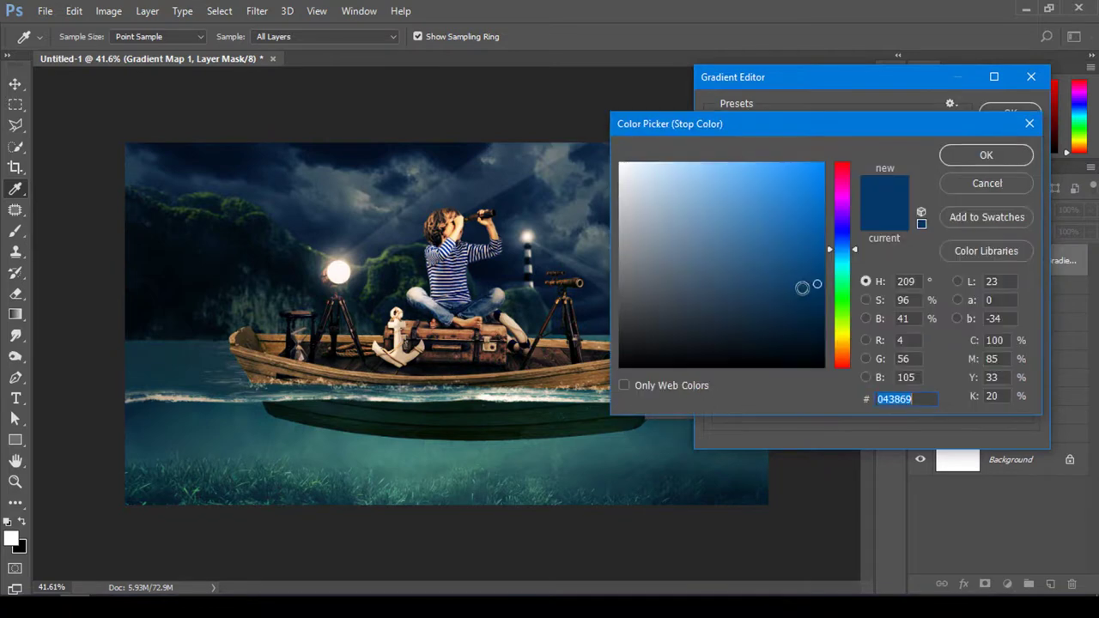
mouse_move(778, 279)
left_mouse_down()
mouse_move(780, 263)
mouse_move(763, 253)
left_mouse_up()
left_click(760, 265)
left_click(986, 156)
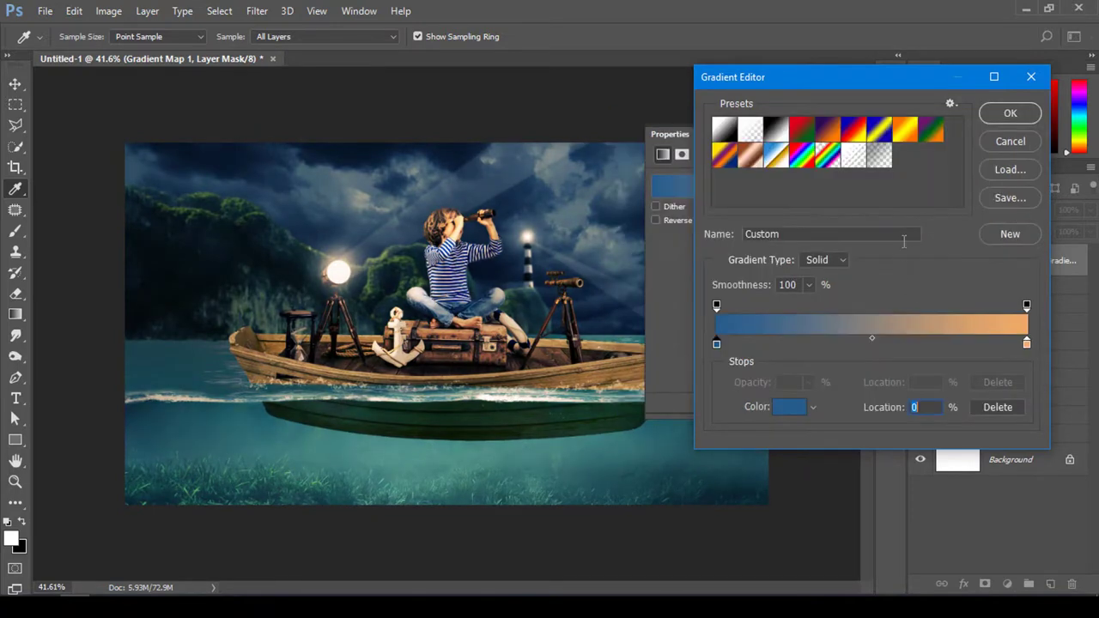
left_click(1011, 113)
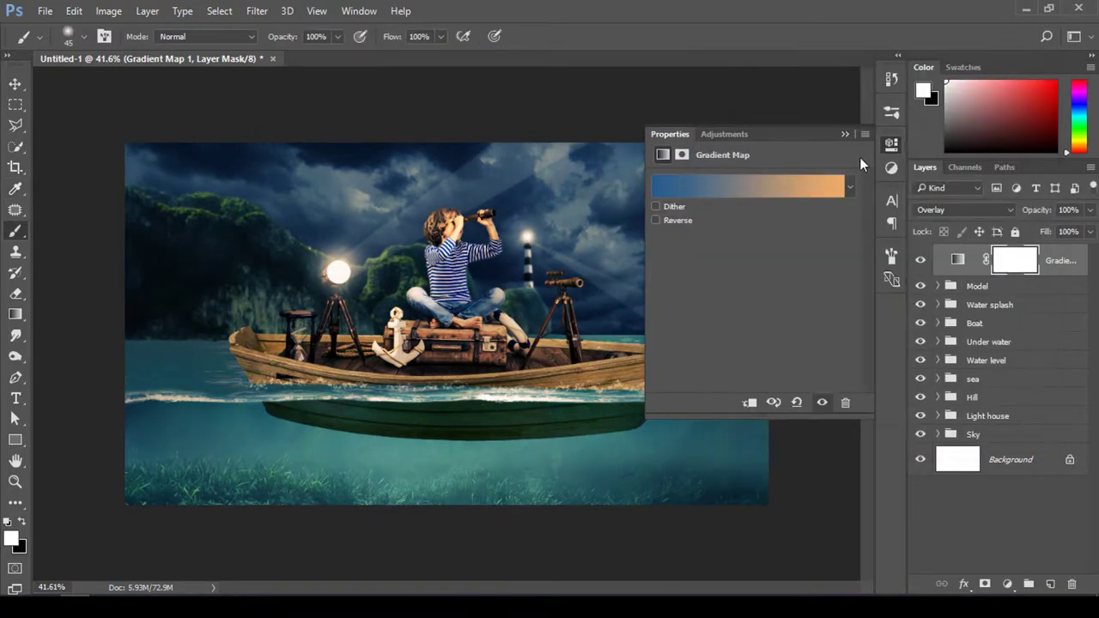
left_click(844, 135)
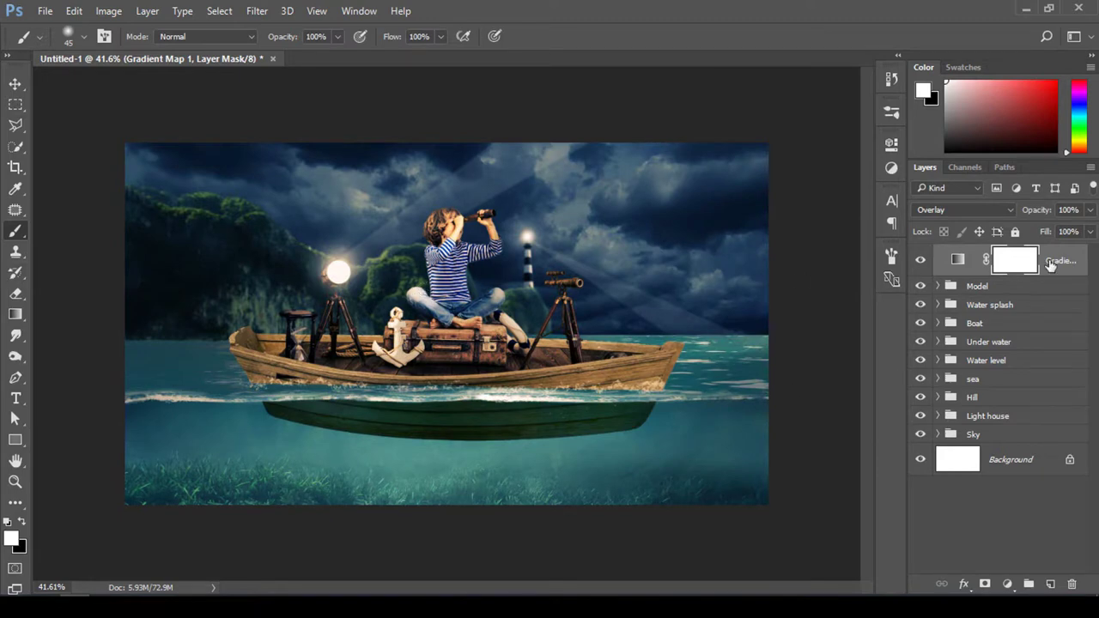
key("ctrl+shift+alt+e")
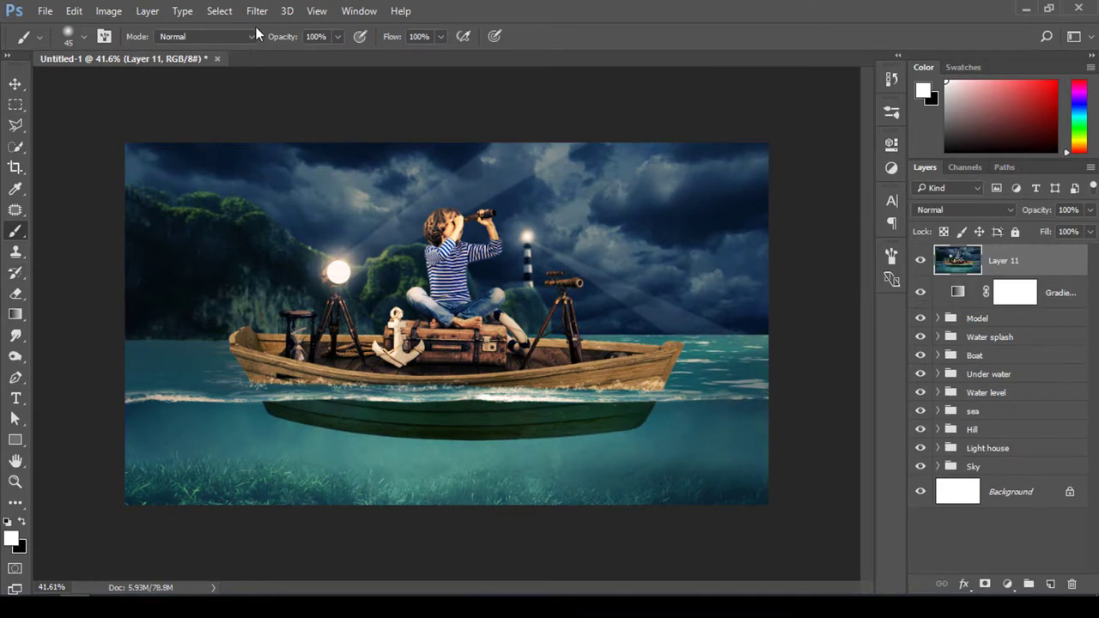
- Launch Color Efex Pro 4 from the Filter menu on merged Layer 11
left_click(257, 10)
left_click(562, 368)
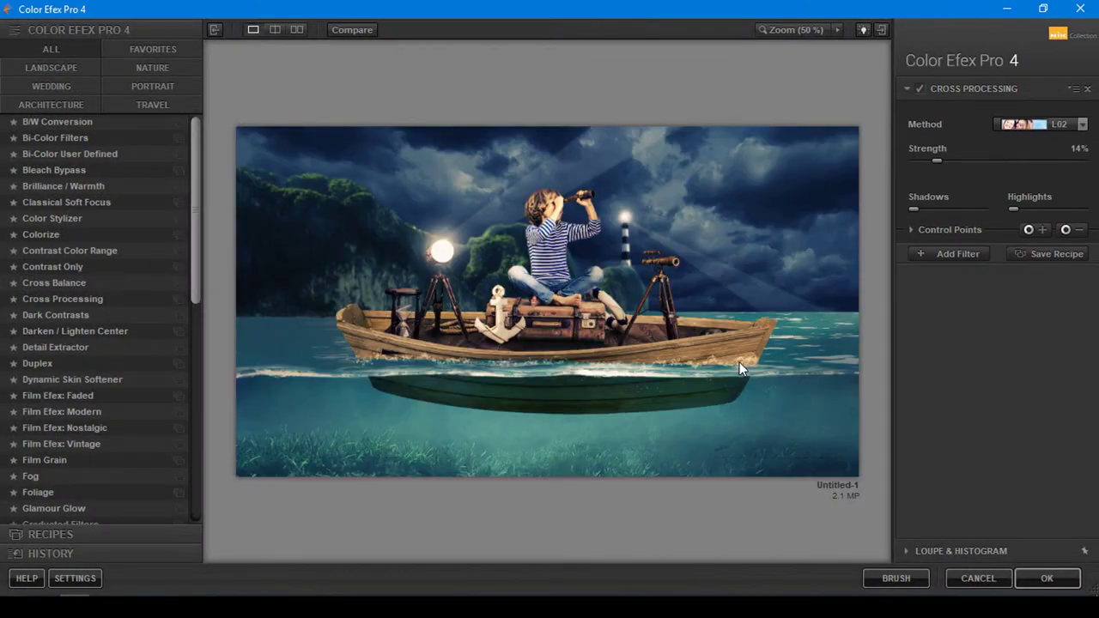
- Apply Cross Processing with method L03 at 29% strength and return to Photoshop
left_click(65, 299)
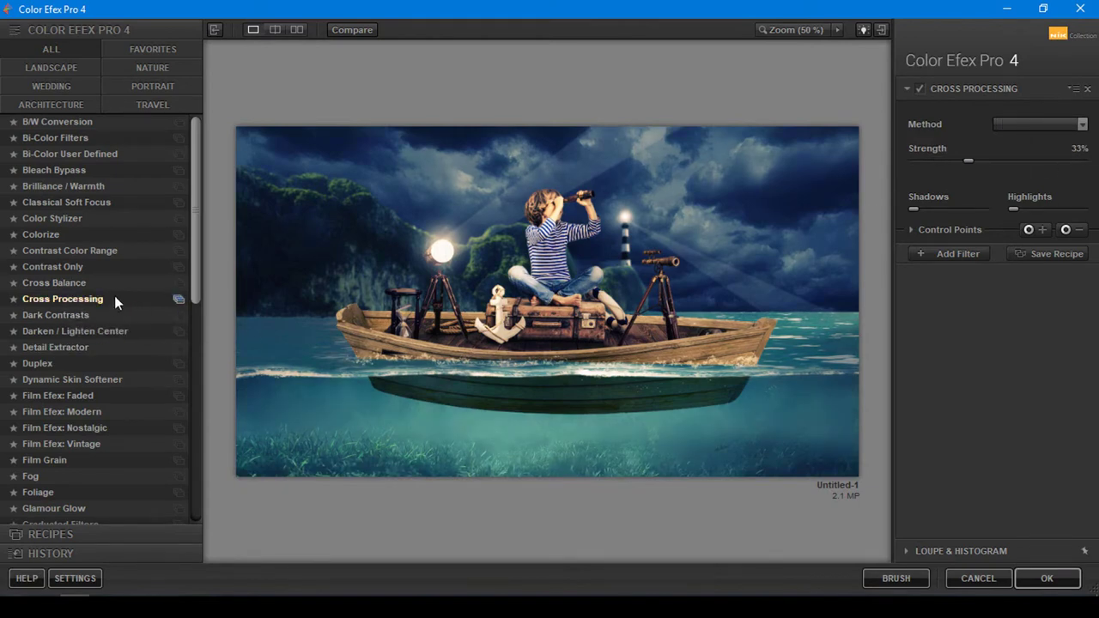
left_click(1004, 127)
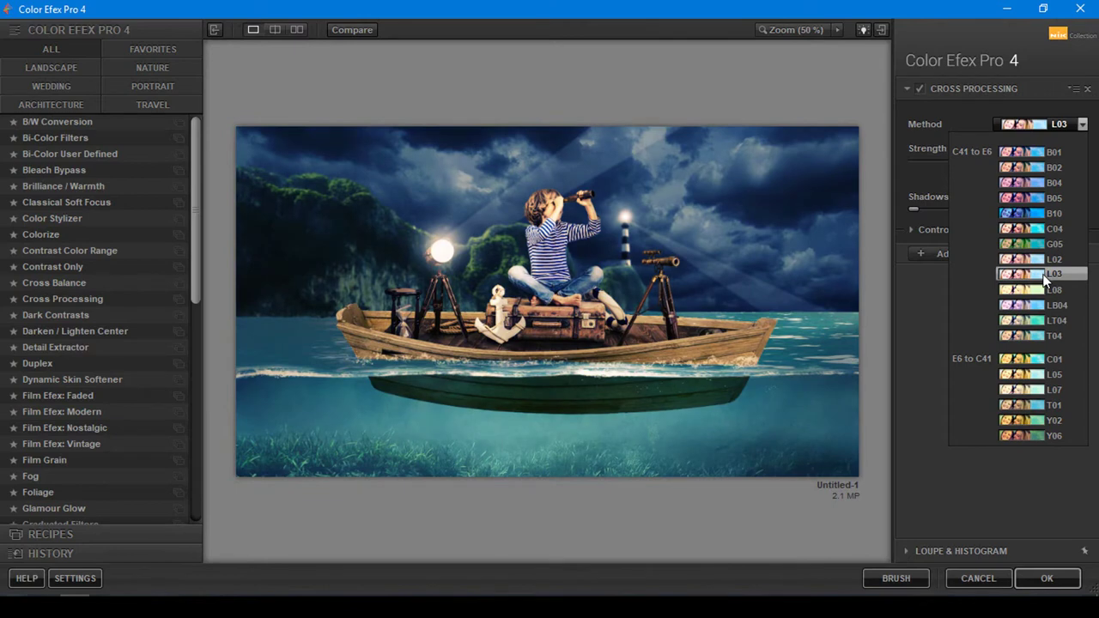
left_click(1046, 274)
left_click(920, 88)
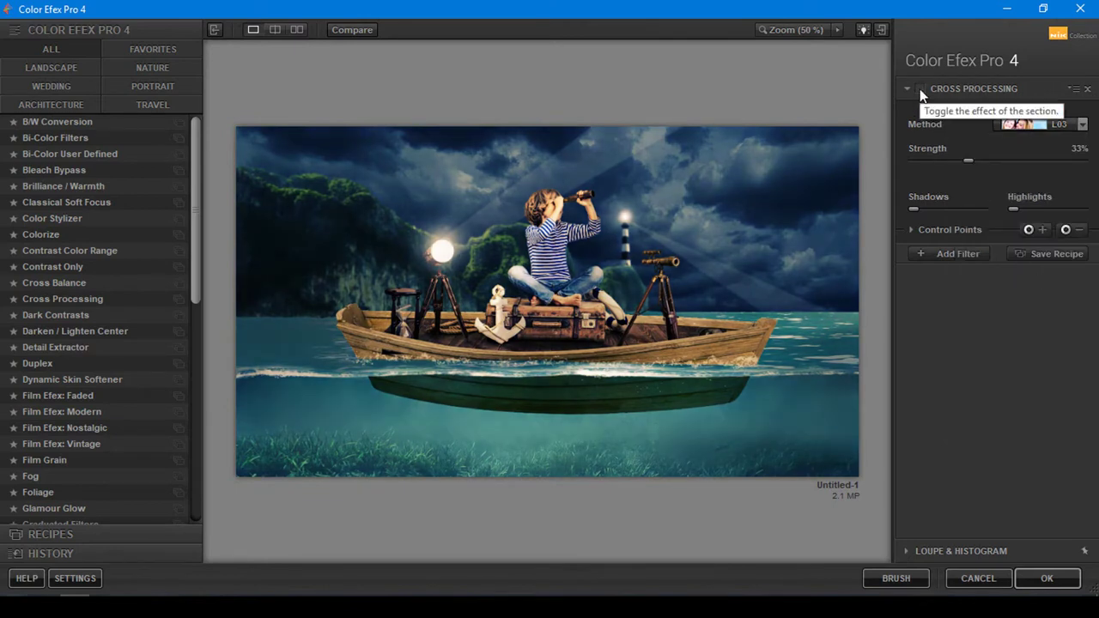
left_click(920, 89)
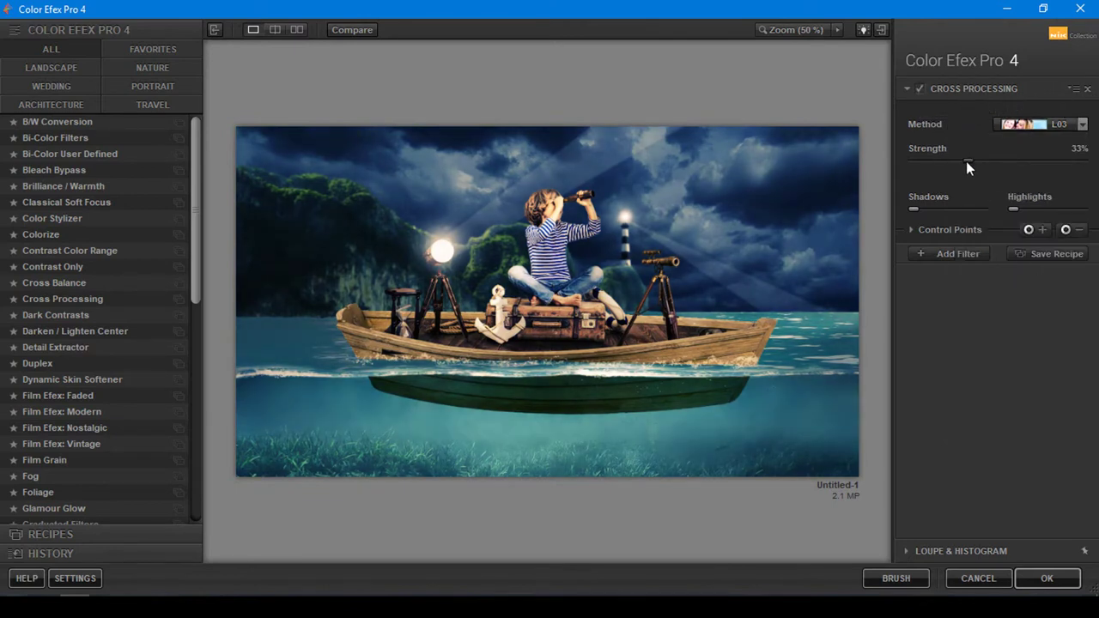
left_click(1063, 579)
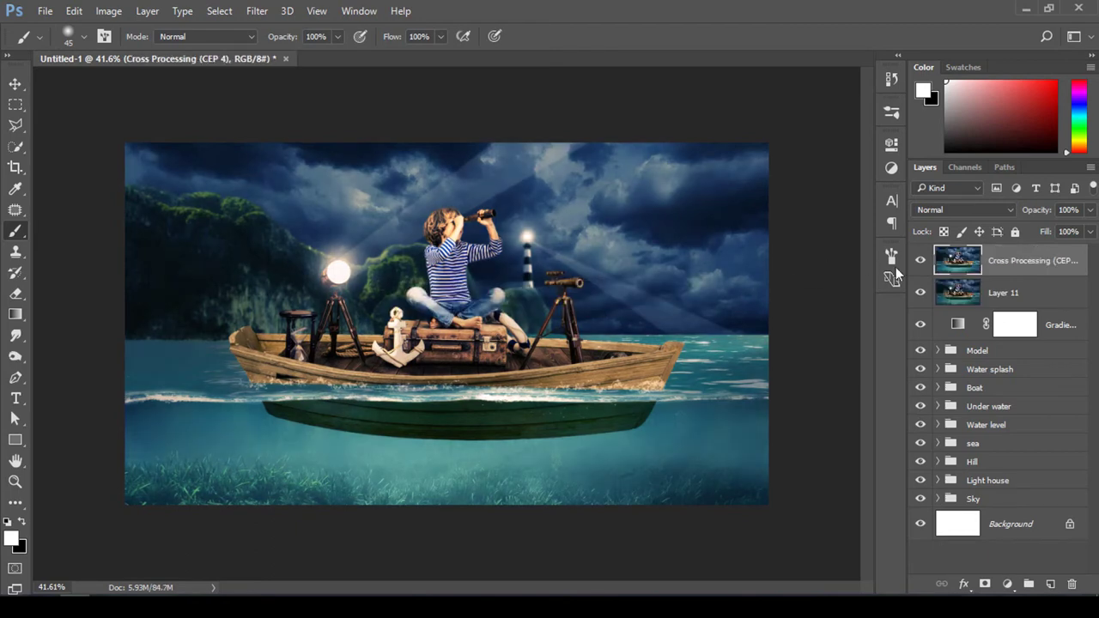
left_click(921, 261)
scroll(448, 342, "up", 2)
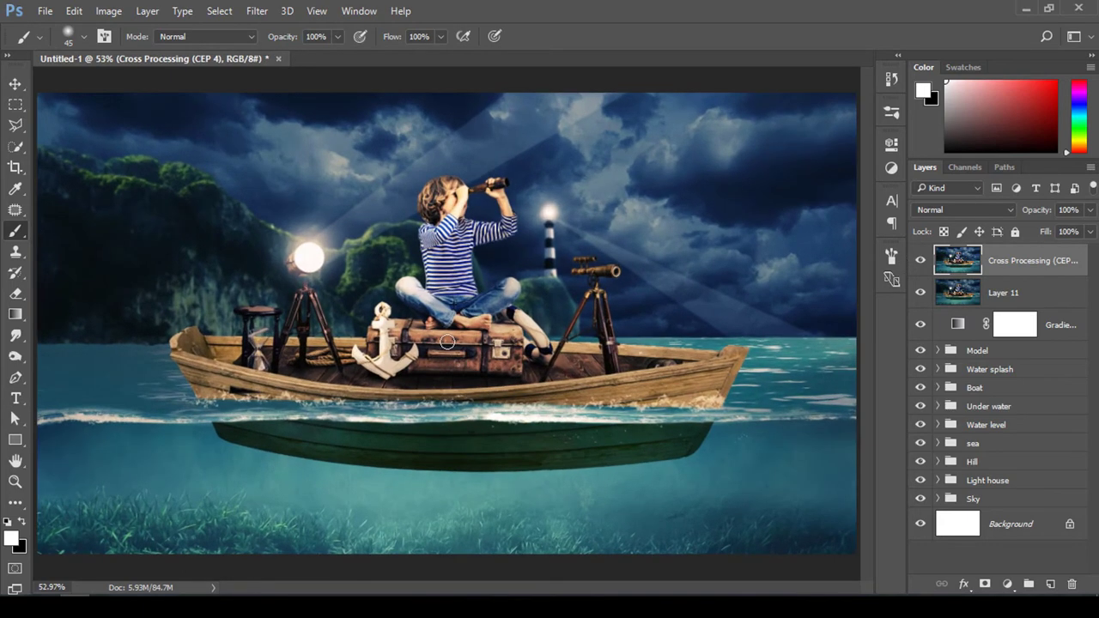